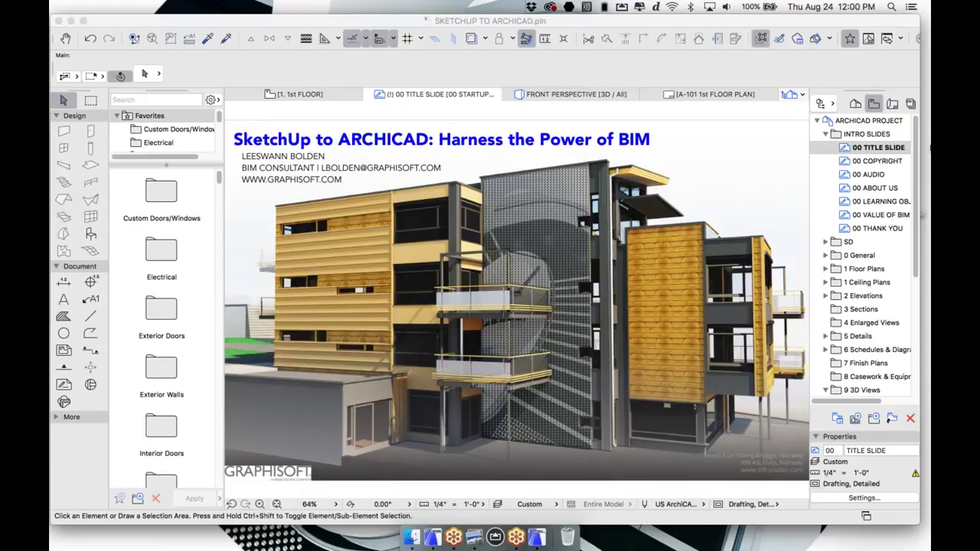
Open the 00 COPYRIGHT slide and then the 00 AUDIO slide from the INTRO SLIDES views.
{"action": "left_click", "coordinate": [868, 162]}
{"action": "double_click", "coordinate": [875, 161]}
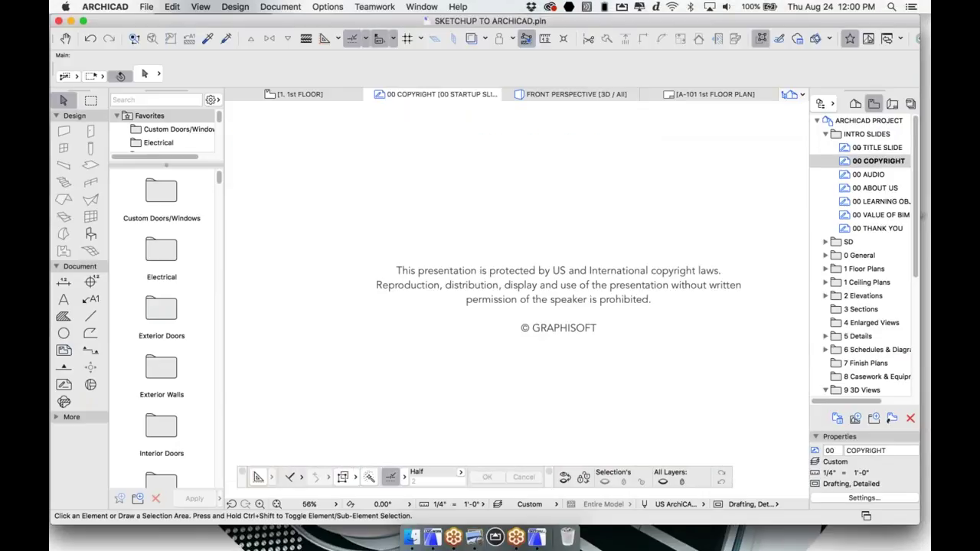
{"action": "double_click", "coordinate": [877, 174]}
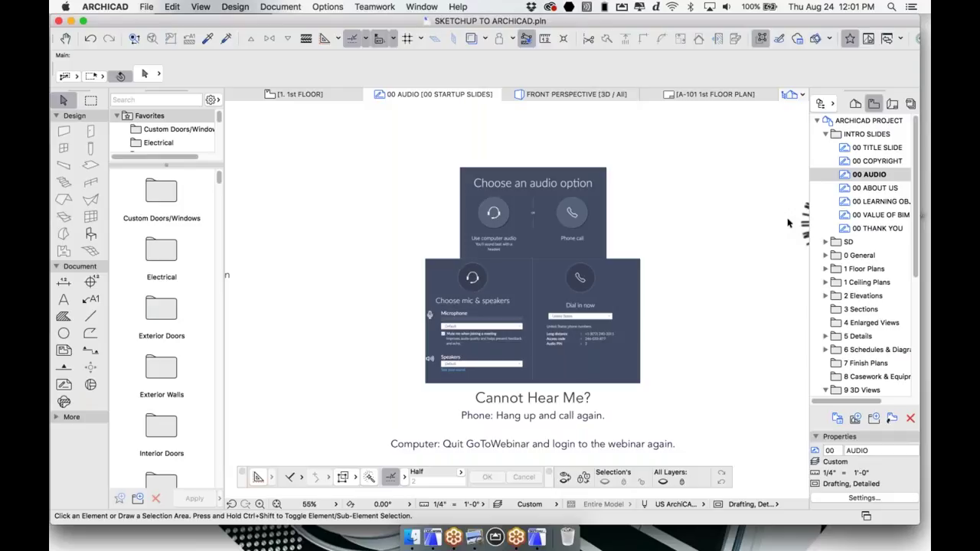
Open the 00 ABOUT US slide and pan it slightly to examine its platform logos and building graphic.
{"action": "left_click", "coordinate": [878, 190]}
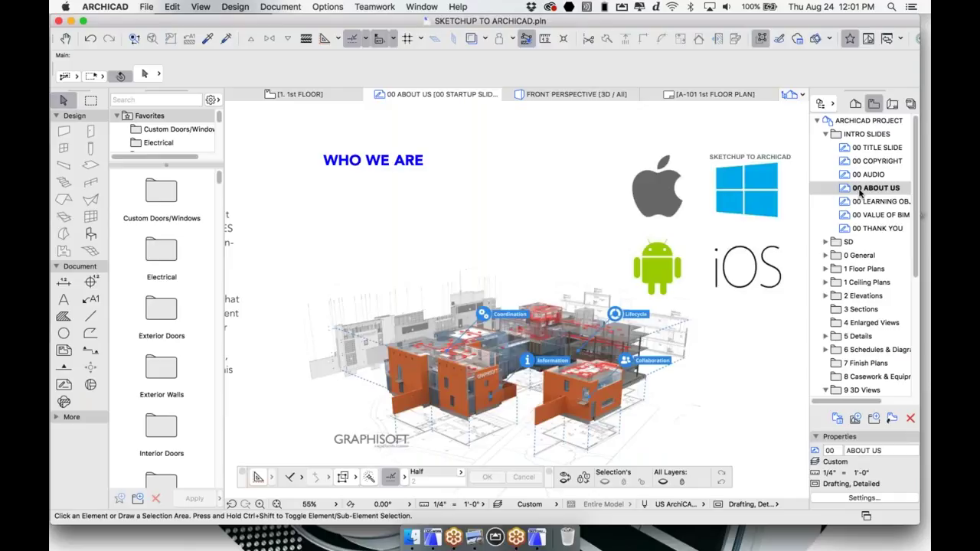
{"action": "middle_click_drag", "start_coordinate": [791, 199], "coordinate": [776, 201]}
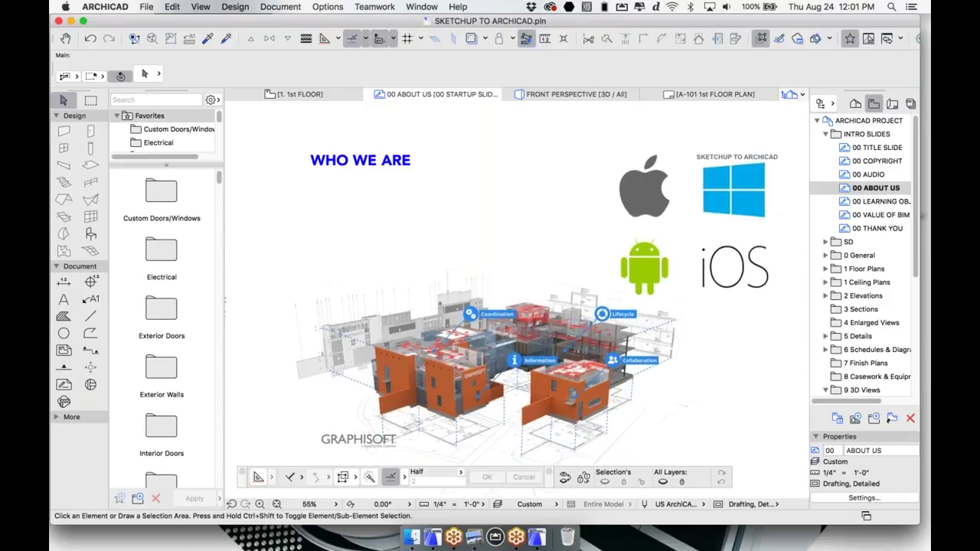
{"action": "left_click", "coordinate": [781, 202]}
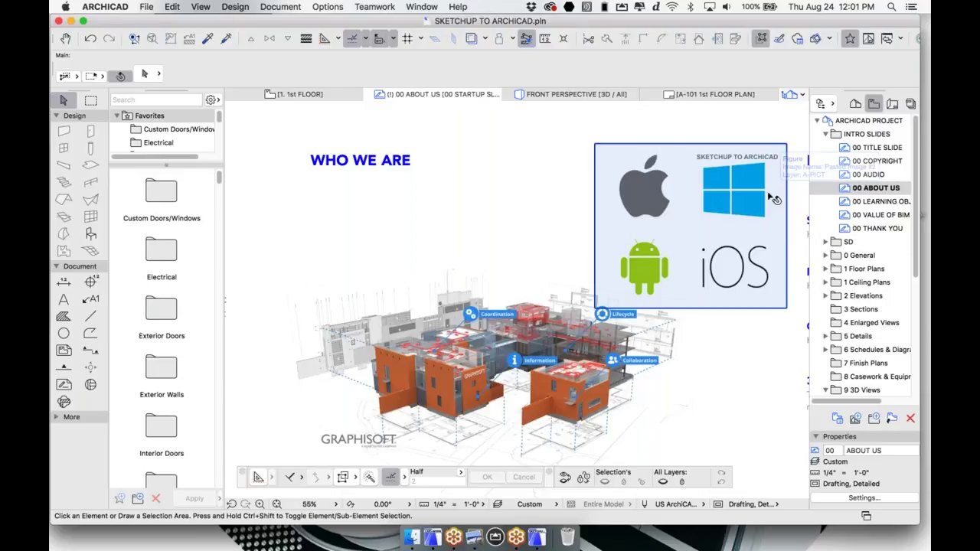
{"action": "left_click", "coordinate": [759, 395]}
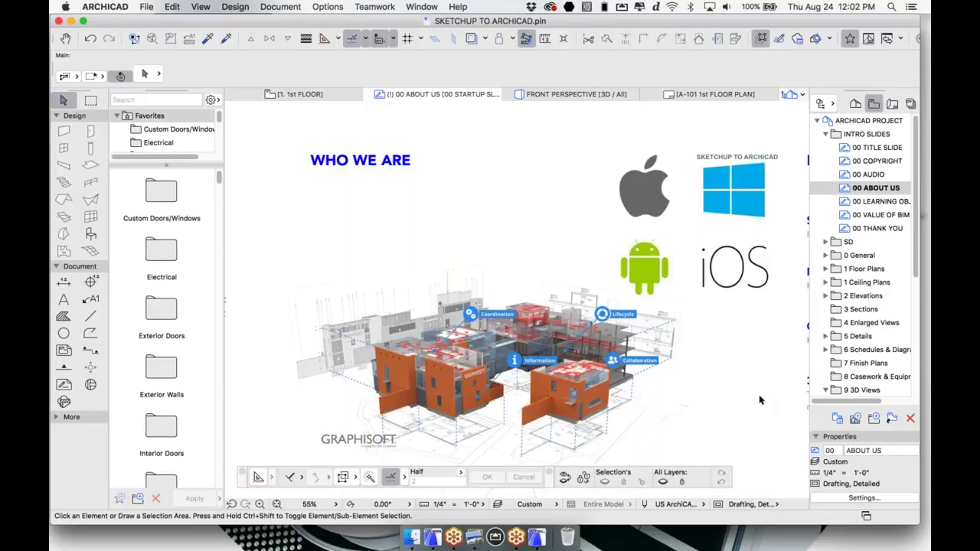
Open the 00 LEARNING OBJECTIVES slide and then the 00 VALUE OF BIM slide.
{"action": "left_click", "coordinate": [877, 202]}
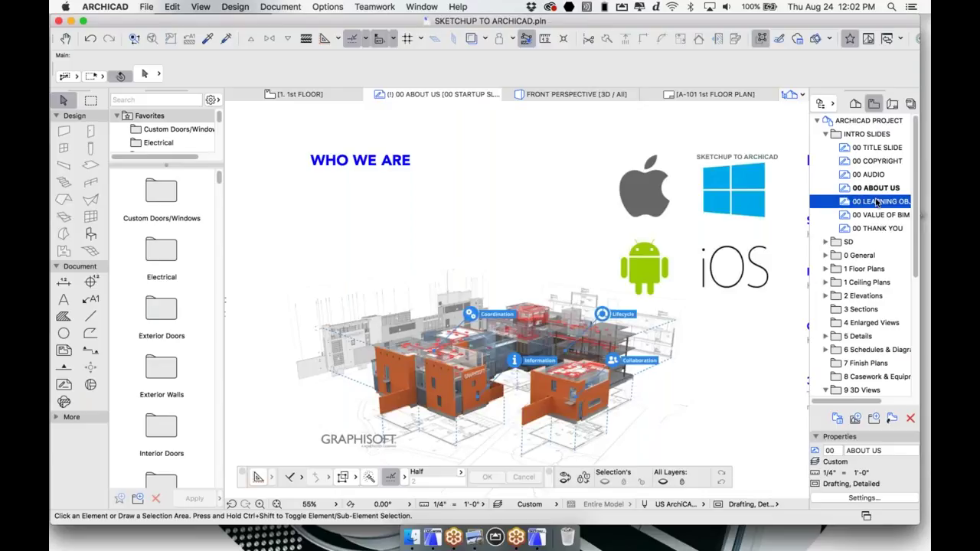
{"action": "double_click", "coordinate": [878, 202]}
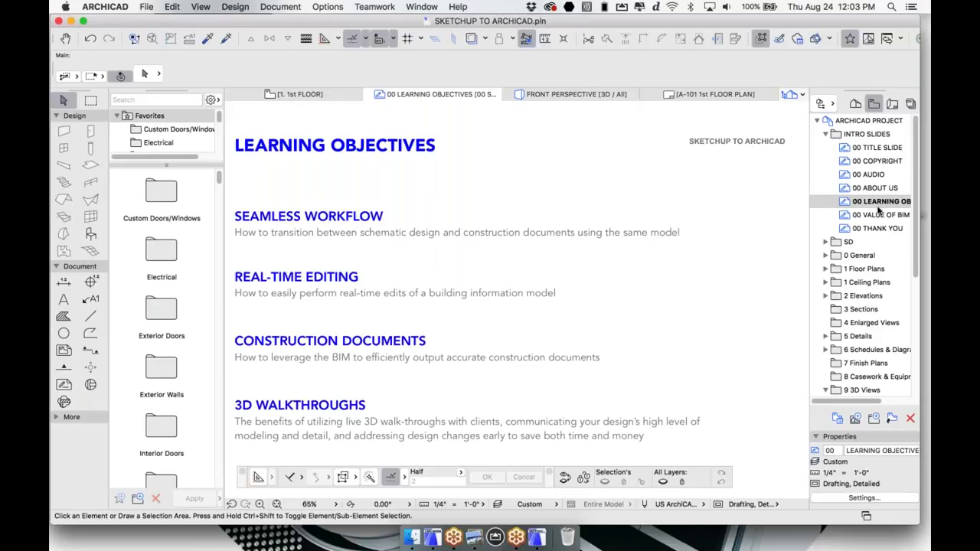
{"action": "double_click", "coordinate": [878, 215]}
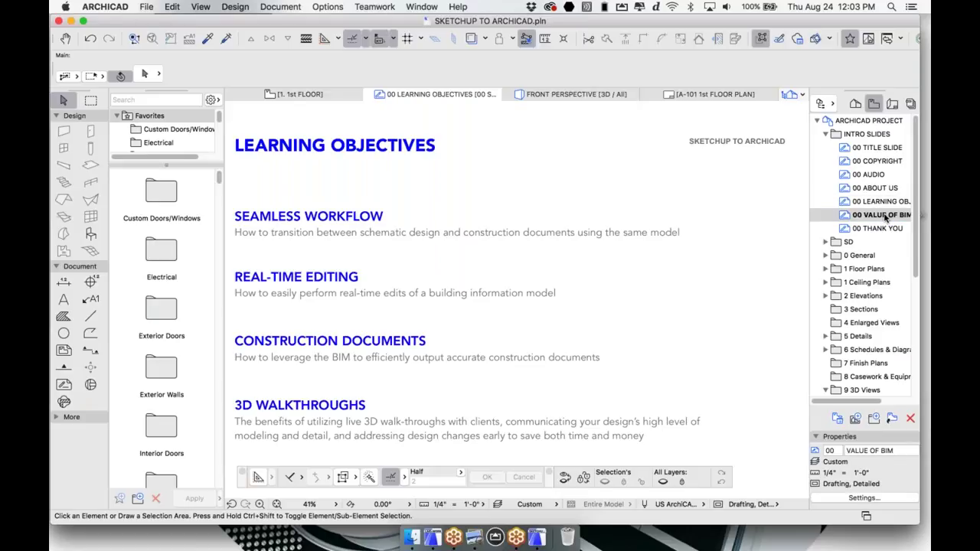
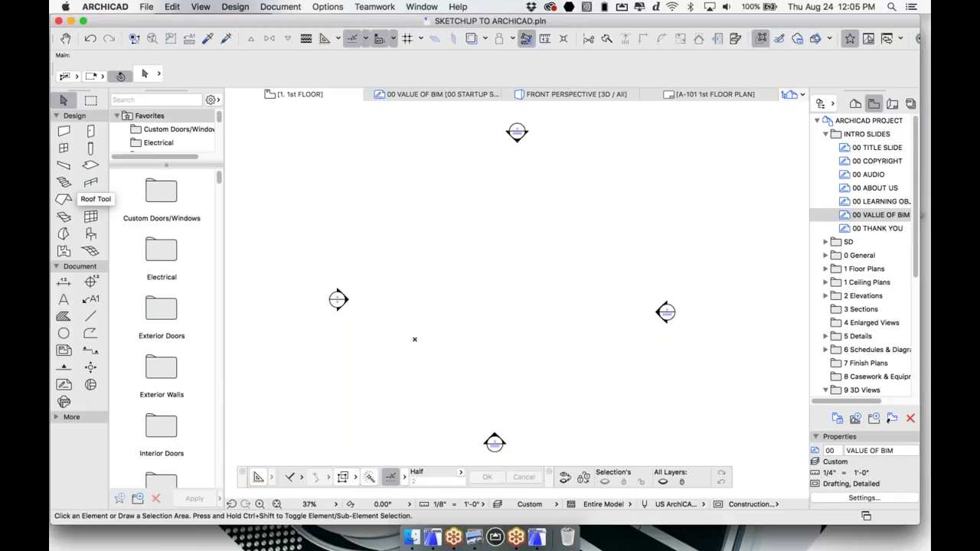
Activate the Wall tool and then the Window tool to examine their favorites and quick settings.
{"action": "left_click", "coordinate": [63, 131]}
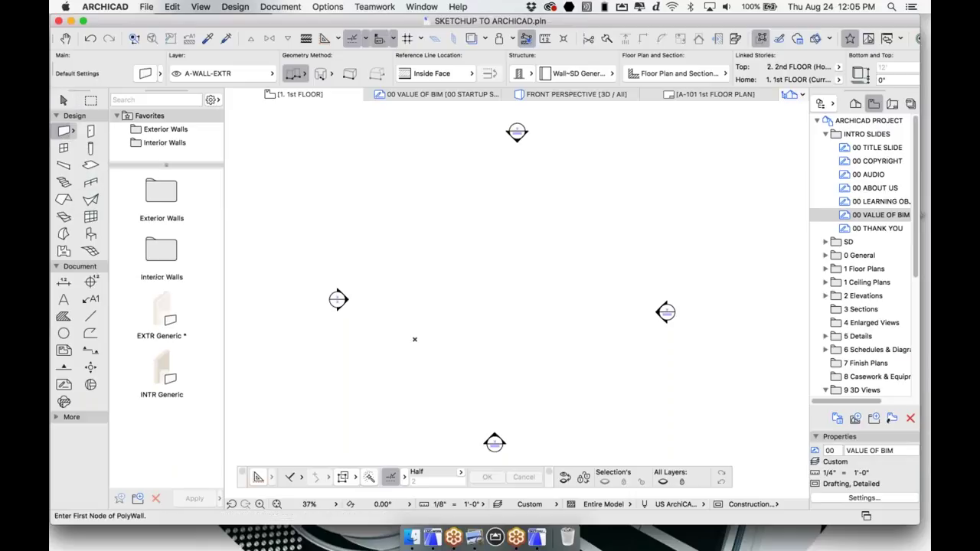
{"action": "left_click", "coordinate": [90, 148]}
{"action": "left_click", "coordinate": [64, 147]}
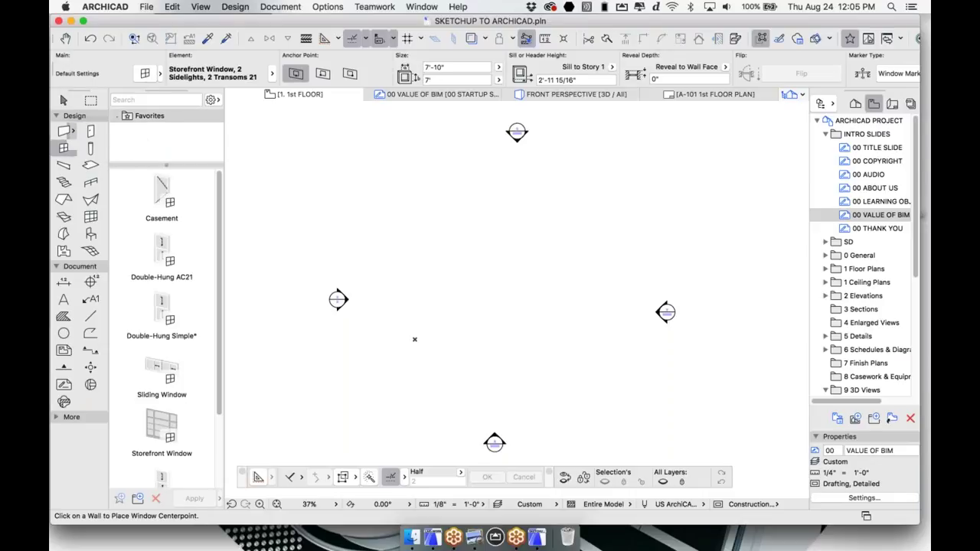
Open the Wall tool's default settings to review geometry and model options, and accept them without edits.
{"action": "left_click", "coordinate": [63, 131]}
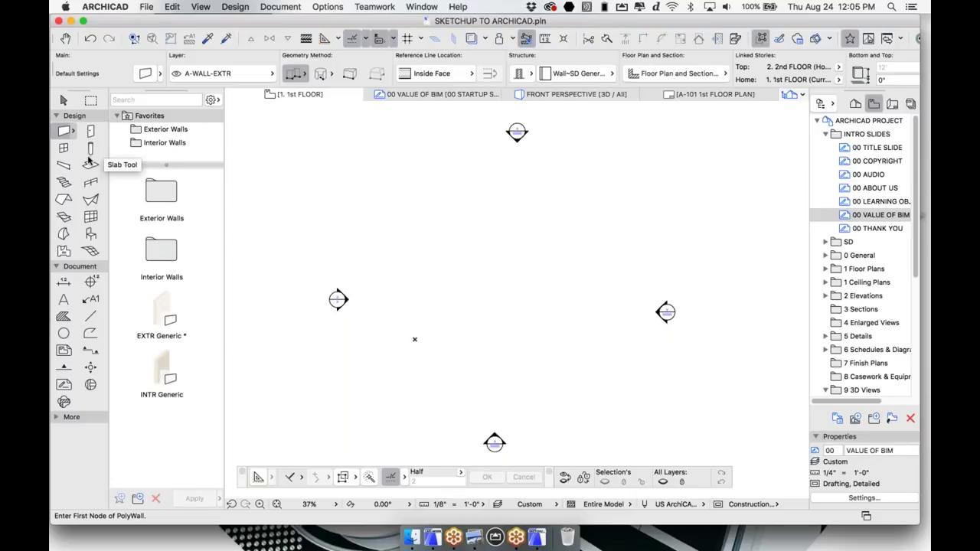
{"action": "double_click", "coordinate": [64, 131]}
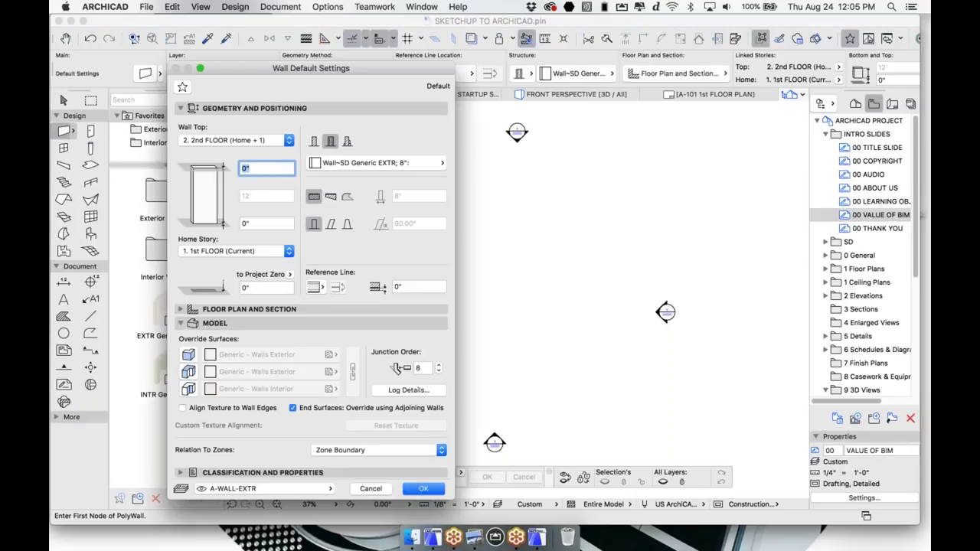
{"action": "left_click_drag", "start_coordinate": [291, 68], "coordinate": [364, 57]}
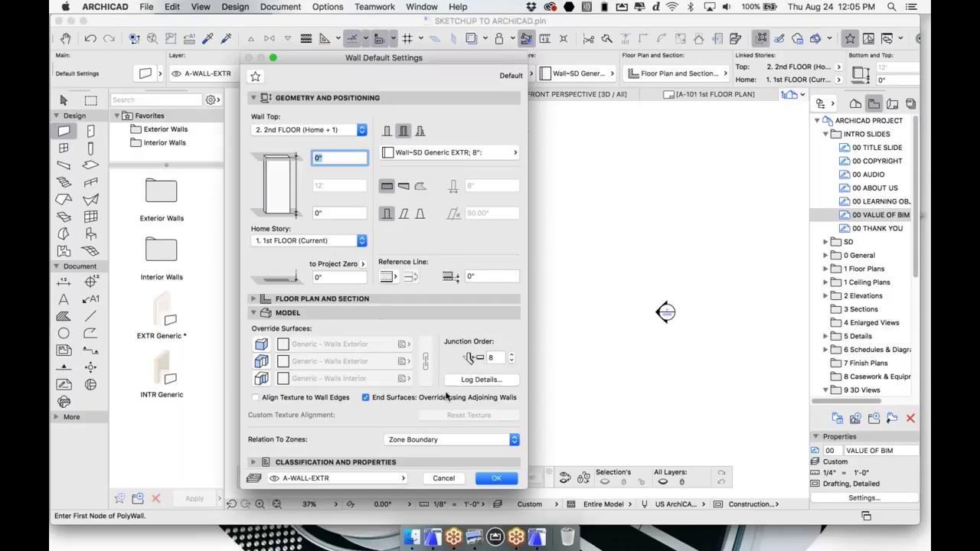
{"action": "left_click", "coordinate": [494, 479]}
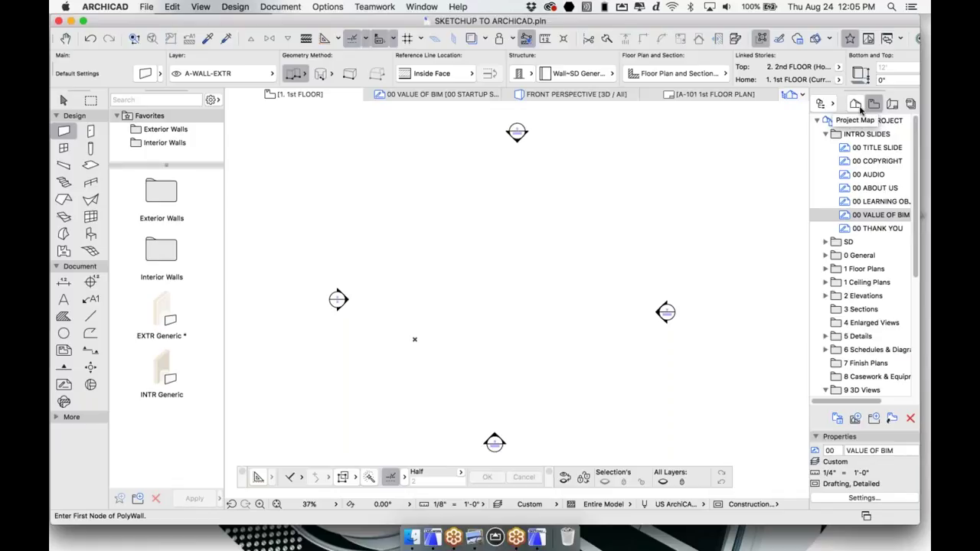
Look through the Project Map, and select the 1st FLOOR PLAN view under 1 Floor Plans in the View Map.
{"action": "left_click", "coordinate": [857, 105]}
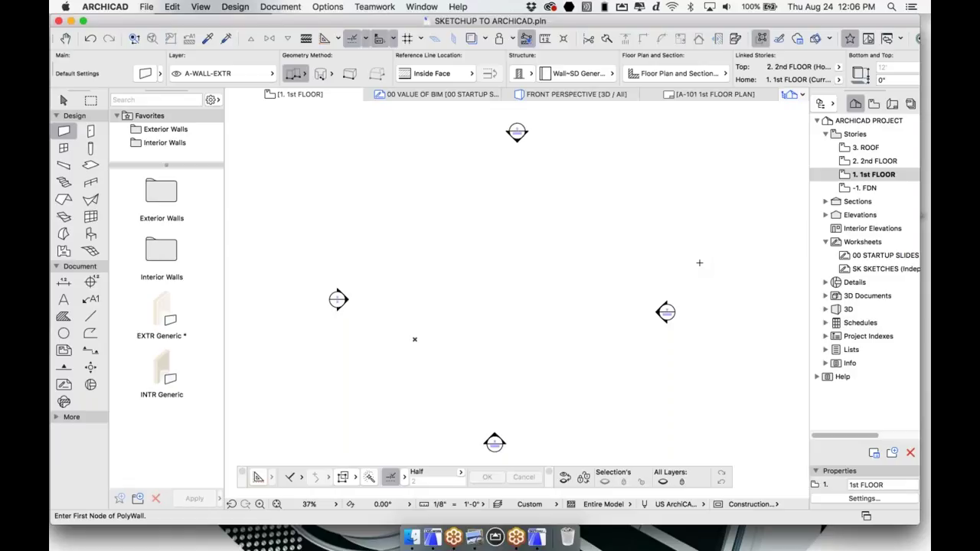
{"action": "left_click", "coordinate": [875, 104]}
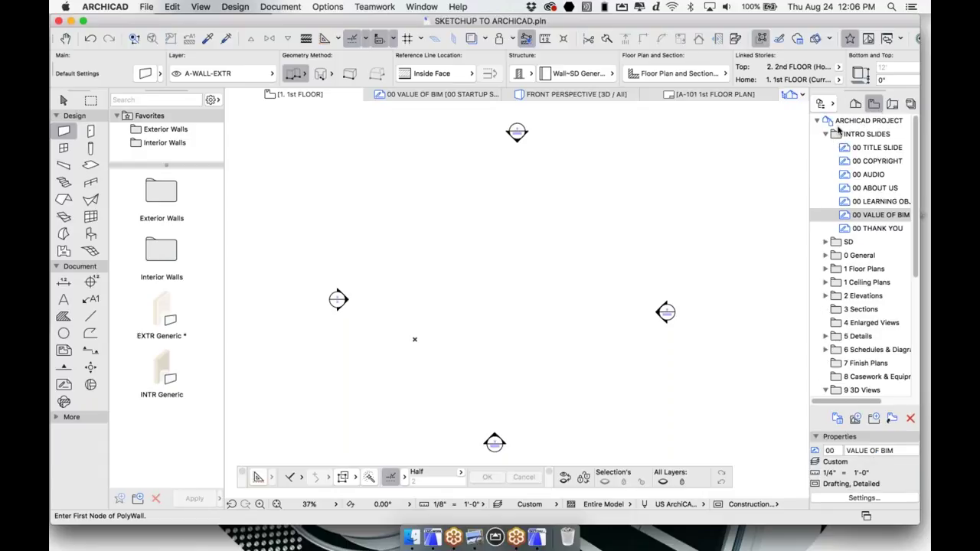
{"action": "left_click", "coordinate": [826, 134]}
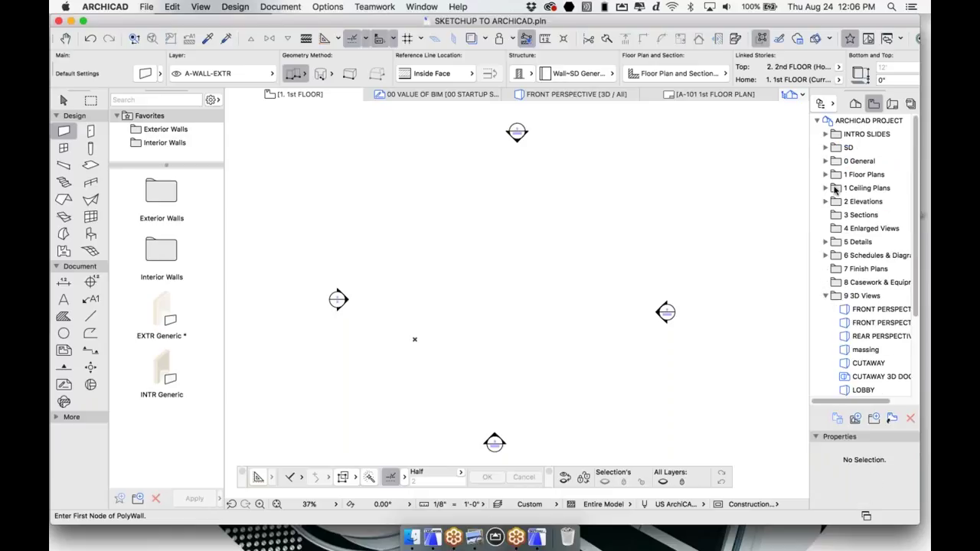
{"action": "left_click", "coordinate": [825, 175]}
{"action": "left_click", "coordinate": [866, 215]}
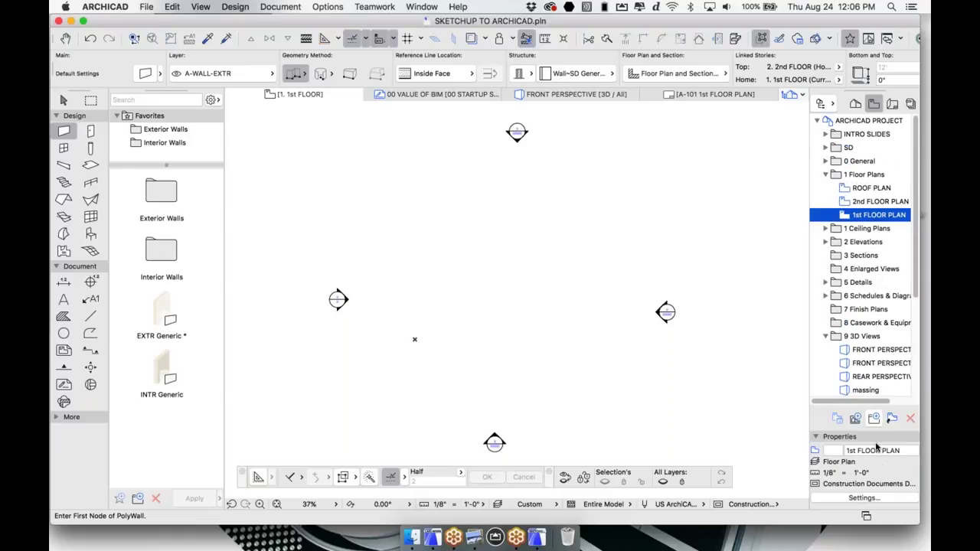
Review the 1st FLOOR PLAN view's settings, including the Structure Display choices, and cancel without changes.
{"action": "left_click", "coordinate": [864, 500]}
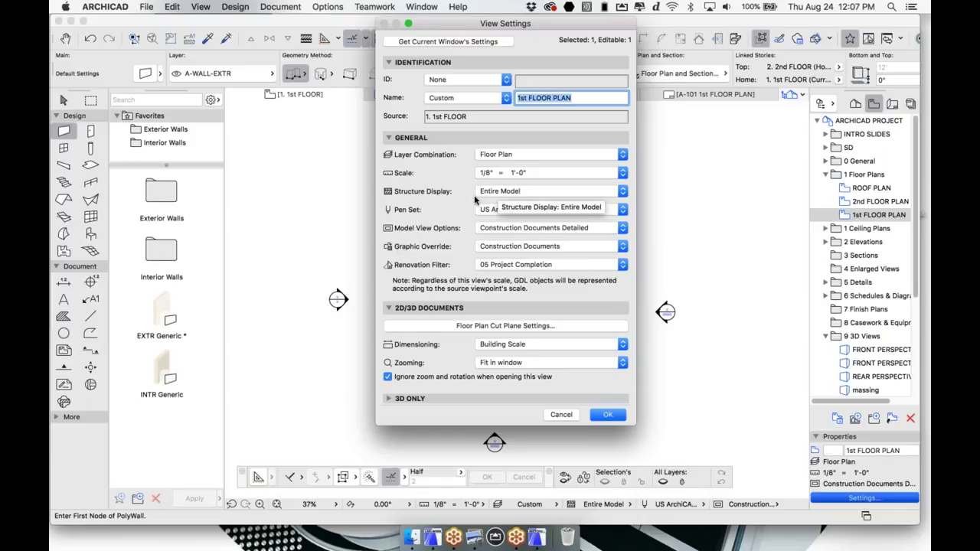
{"action": "left_click", "coordinate": [504, 192]}
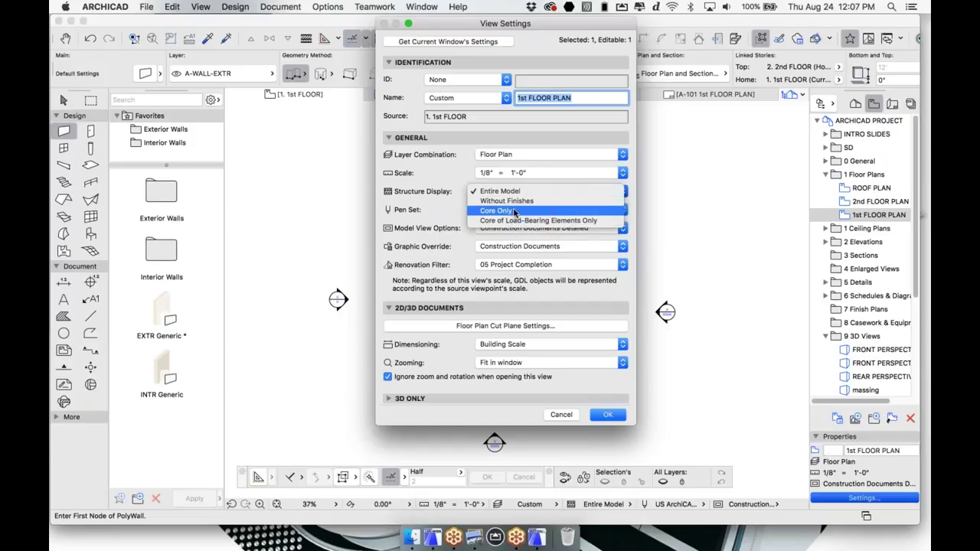
{"action": "left_click", "coordinate": [450, 221]}
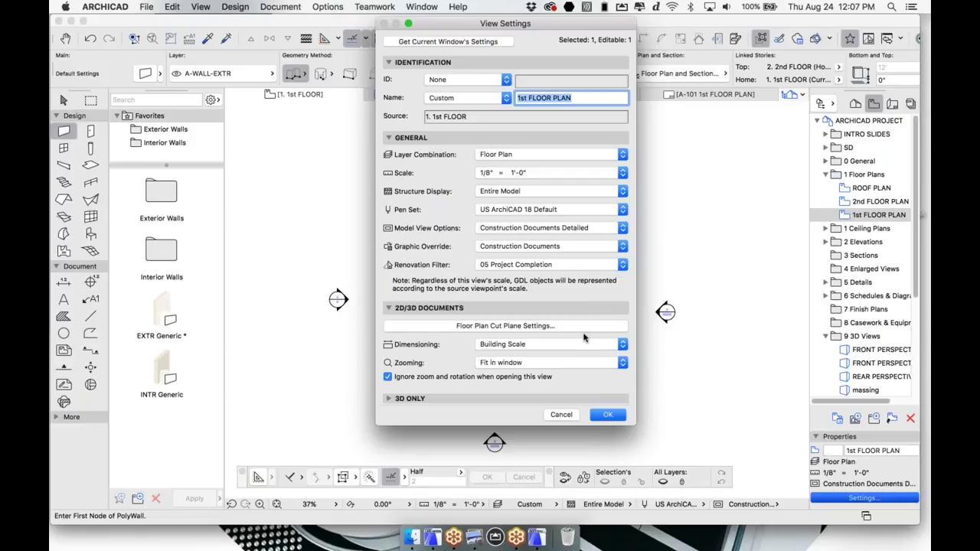
{"action": "left_click", "coordinate": [573, 413]}
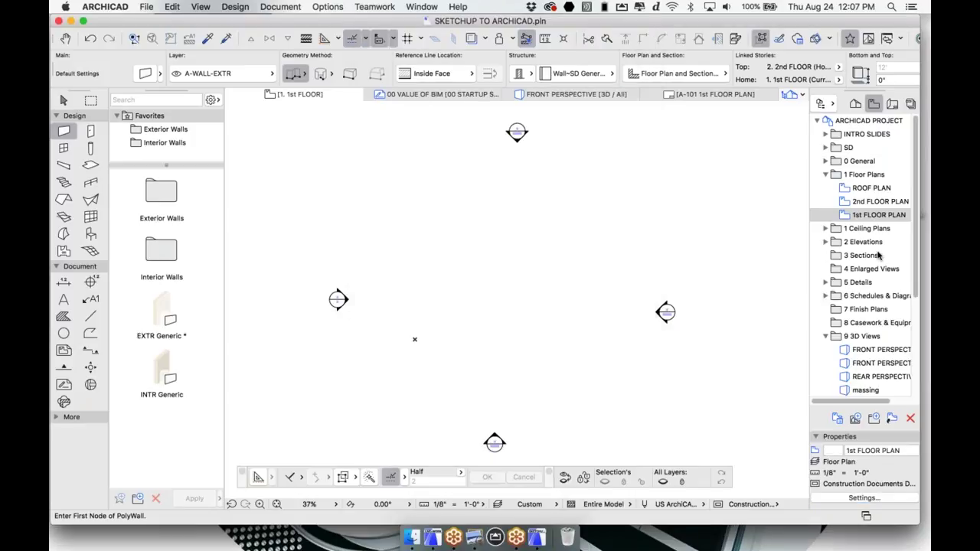
Open the A-101 1st FLOOR PLAN layout from the Layout Book and select the floor plan drawing on the sheet.
{"action": "left_click", "coordinate": [892, 105]}
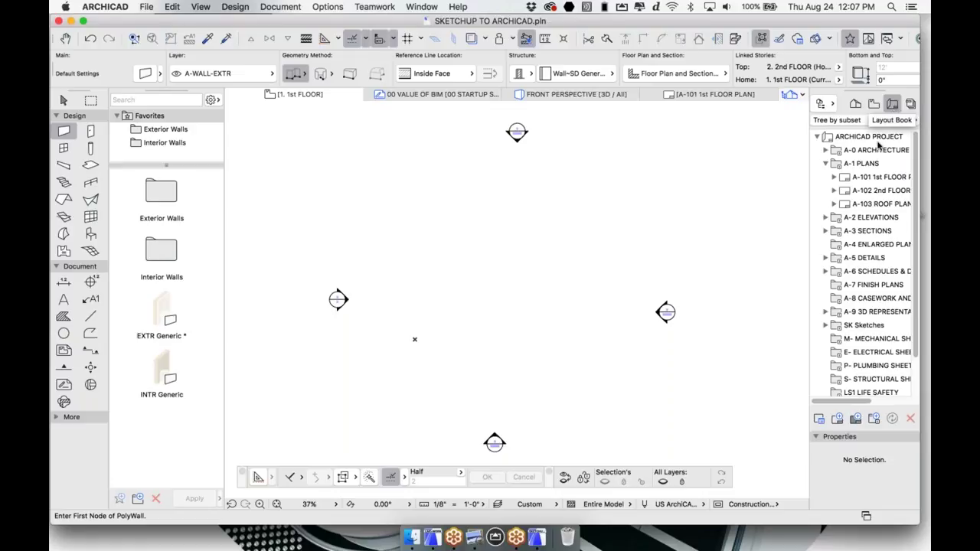
{"action": "left_click", "coordinate": [877, 177]}
{"action": "double_click", "coordinate": [878, 177]}
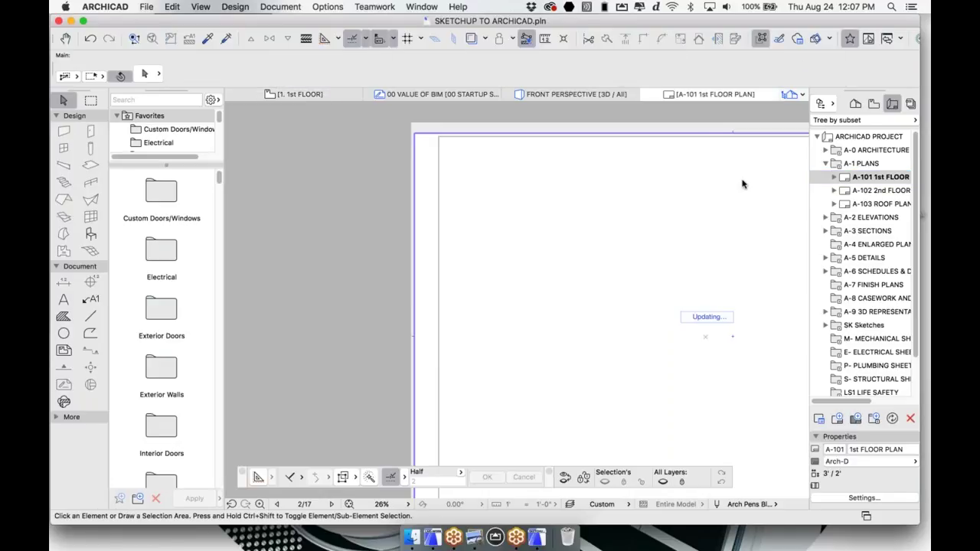
{"action": "scroll", "coordinate": [521, 191], "scroll_direction": "down", "scroll_amount": 4}
{"action": "middle_click_drag", "start_coordinate": [734, 173], "coordinate": [584, 176]}
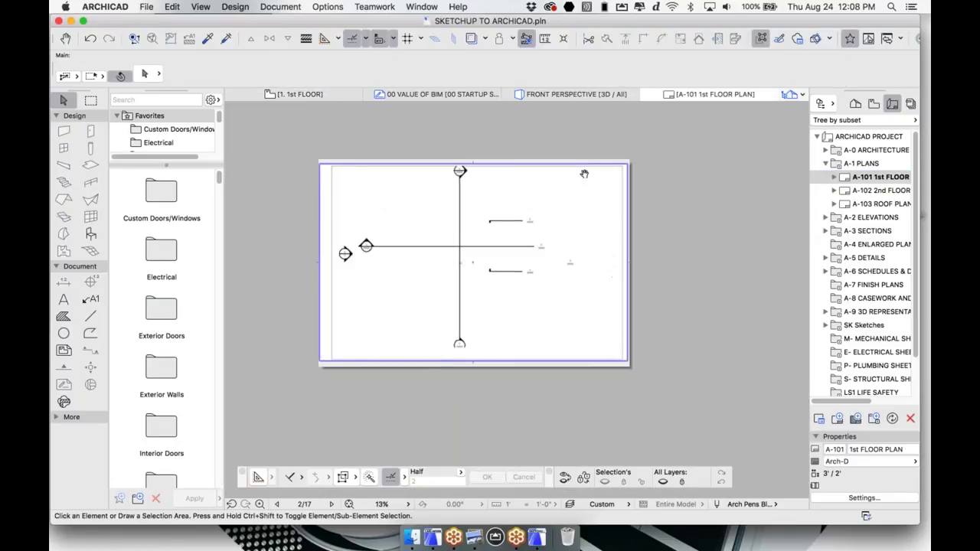
{"action": "middle_click", "coordinate": [585, 176]}
{"action": "middle_click", "coordinate": [585, 175]}
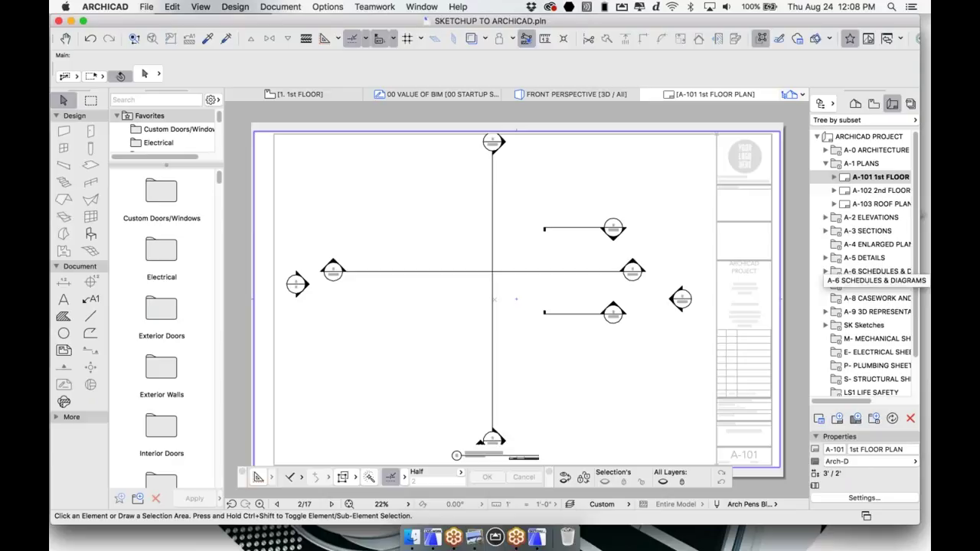
{"action": "left_click", "coordinate": [567, 282]}
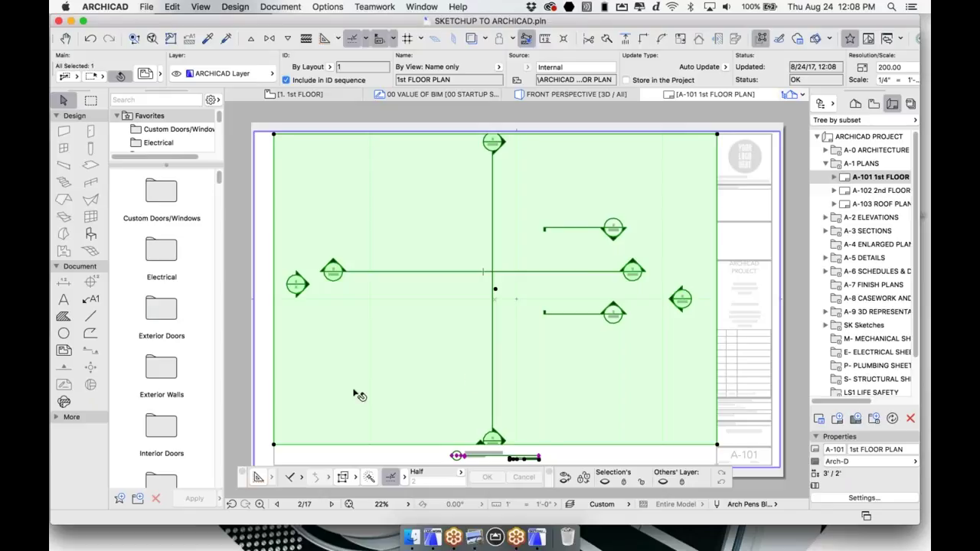
Display the publisher sets and examine the list of available sets, keeping Layouts to PDF.
{"action": "left_click", "coordinate": [910, 106]}
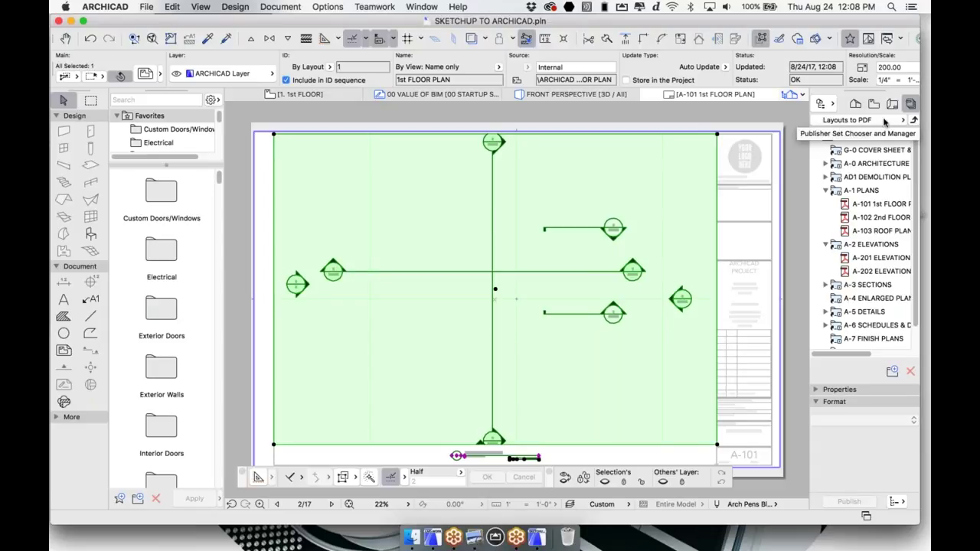
{"action": "left_click", "coordinate": [884, 122]}
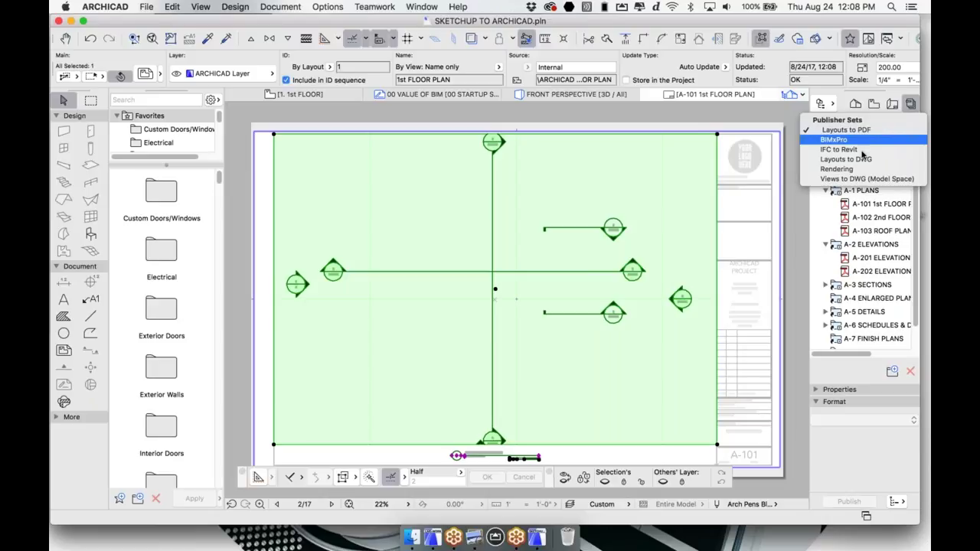
{"action": "left_click", "coordinate": [779, 121]}
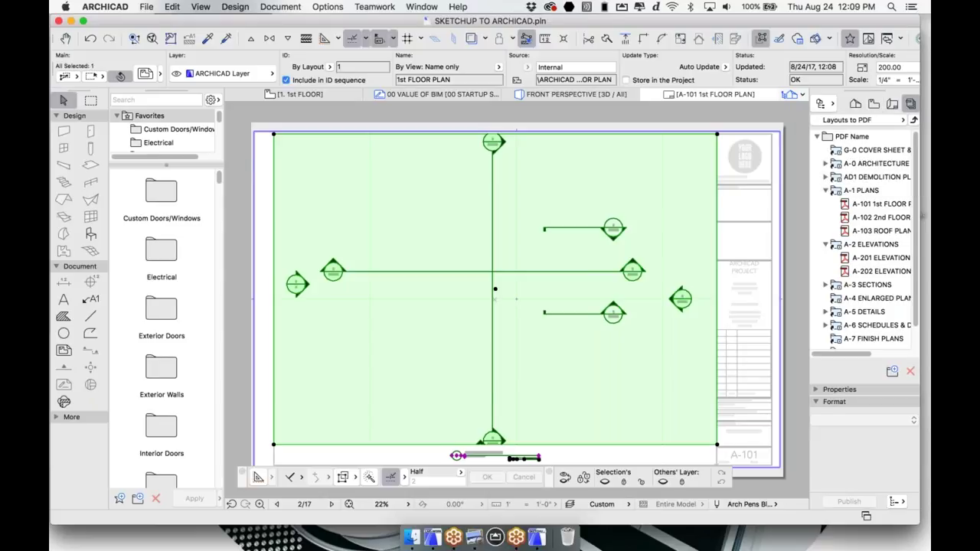
Return to the 1st FLOOR plan and select the Worksheets group in the Project Map.
{"action": "left_click", "coordinate": [297, 94]}
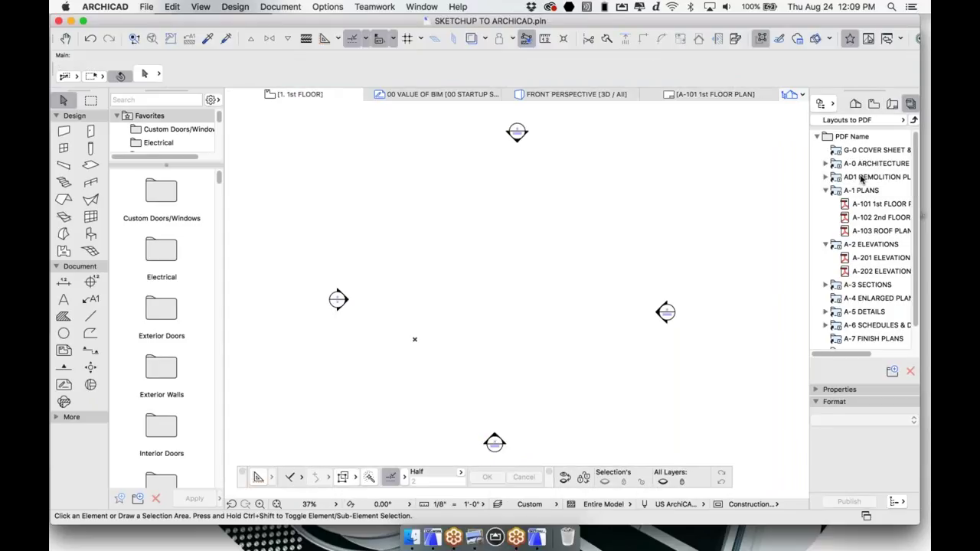
{"action": "left_click", "coordinate": [855, 104]}
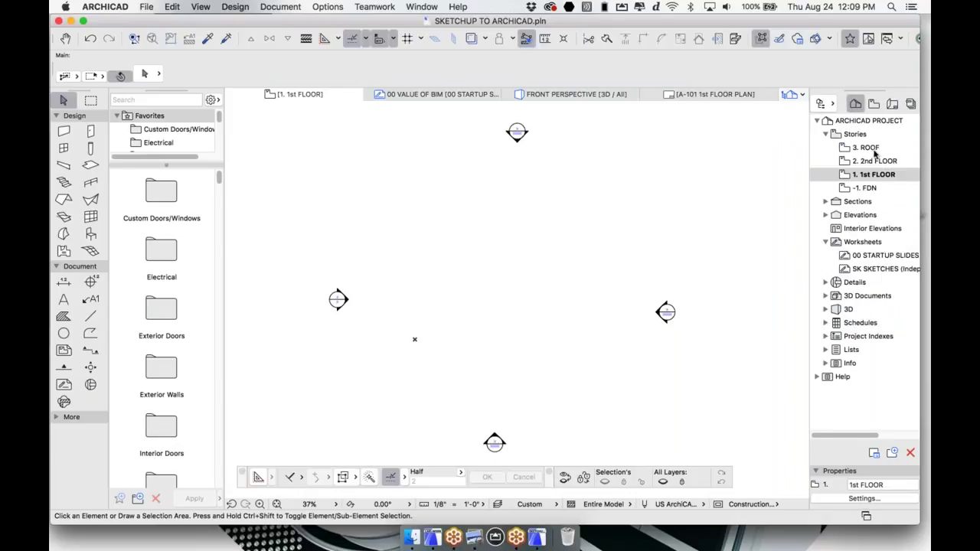
{"action": "left_click", "coordinate": [874, 243]}
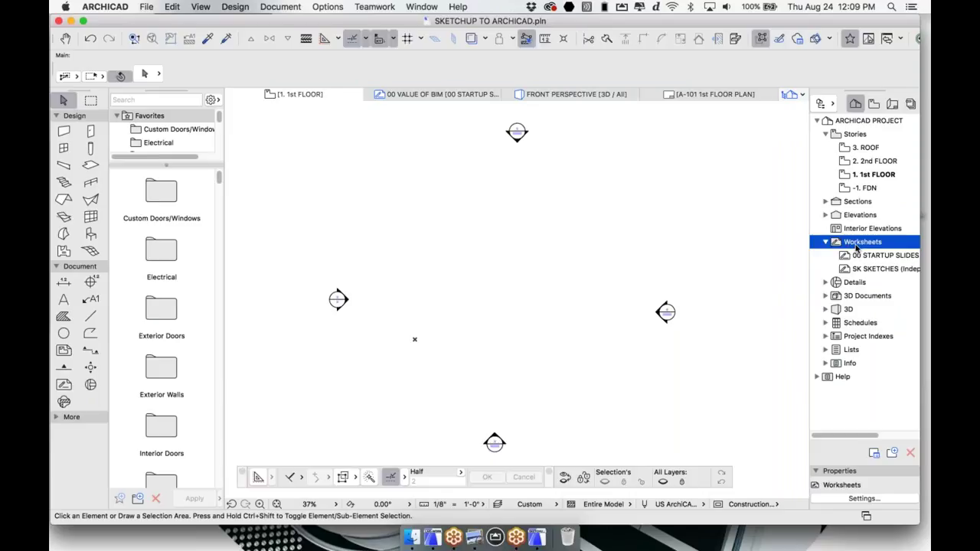
Create a new independent worksheet with an empty reference ID and the name WORKSHEET.
{"action": "right_click", "coordinate": [861, 245]}
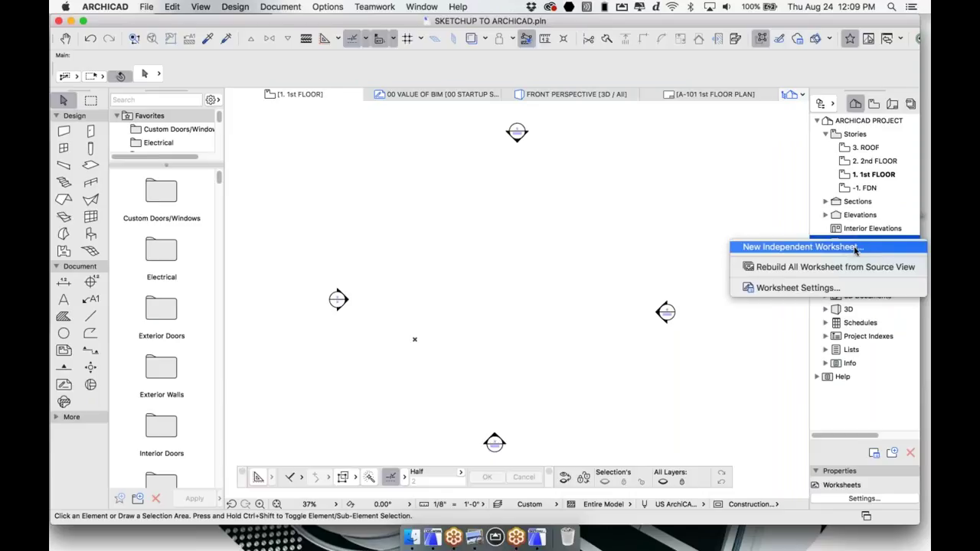
{"action": "left_click", "coordinate": [853, 247]}
{"action": "key", "text": "BackSpace"}
{"action": "key", "text": "Tab"}
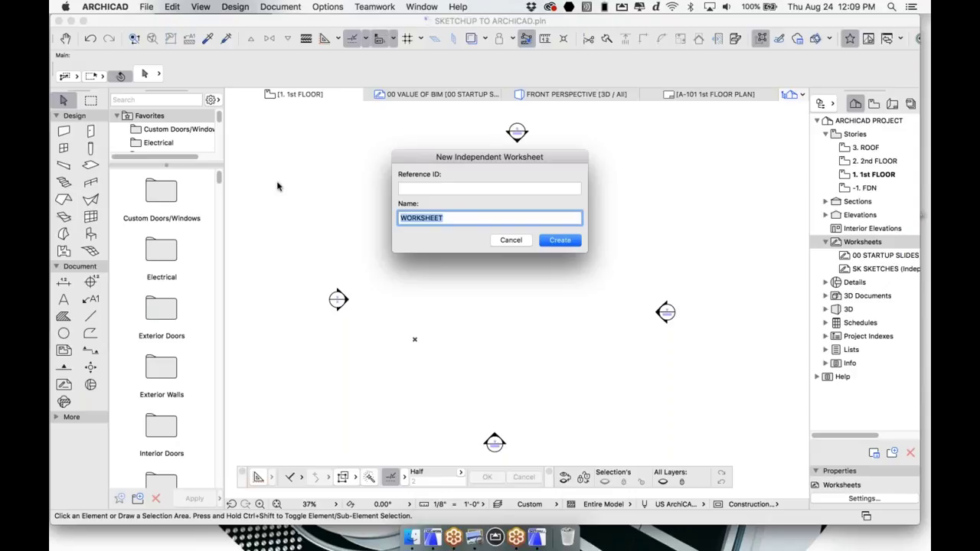
{"action": "left_click", "coordinate": [573, 245]}
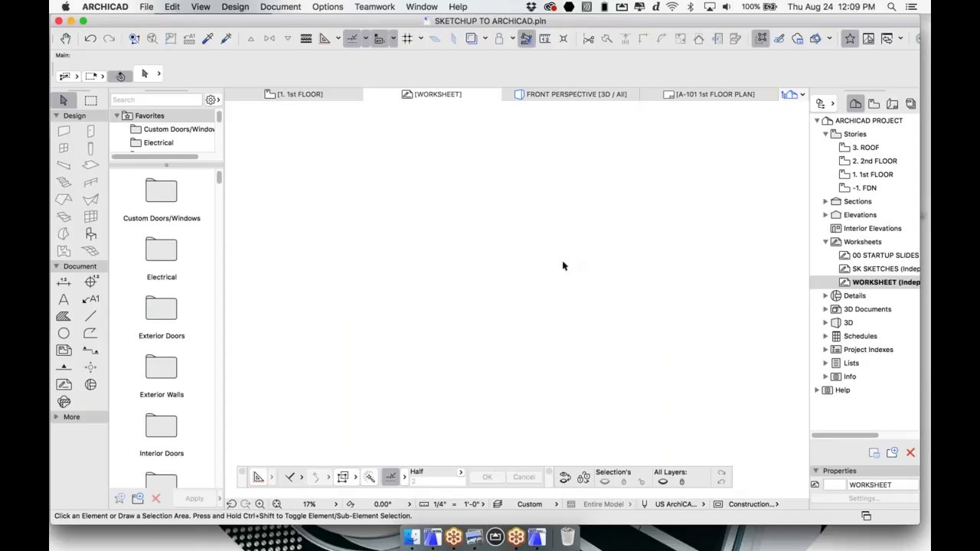
Place SKETCH.JPG from the SKP TO AC folder into the empty worksheet as an image.
{"action": "middle_click_drag", "start_coordinate": [549, 295], "coordinate": [478, 204]}
{"action": "scroll", "coordinate": [515, 246], "scroll_direction": "down", "scroll_amount": 3}
{"action": "scroll", "coordinate": [438, 212], "scroll_direction": "up", "scroll_amount": 2}
{"action": "left_click", "coordinate": [413, 540]}
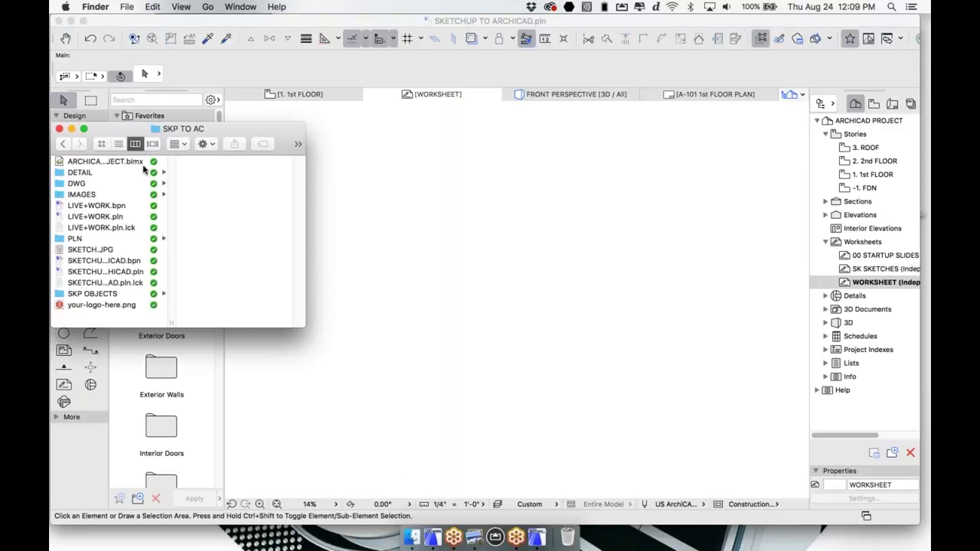
{"action": "left_click", "coordinate": [112, 253]}
{"action": "mouse_move", "coordinate": [111, 254]}
{"action": "left_mouse_down"}
{"action": "mouse_move", "coordinate": [318, 268]}
{"action": "mouse_move", "coordinate": [596, 241]}
{"action": "mouse_move", "coordinate": [742, 300]}
{"action": "left_mouse_up"}
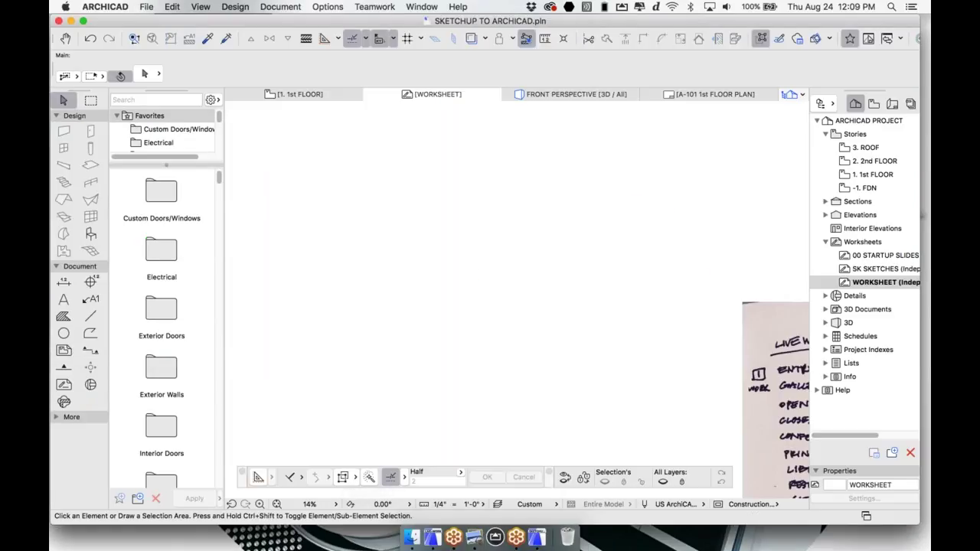
{"action": "scroll", "coordinate": [624, 263], "scroll_direction": "down", "scroll_amount": 10}
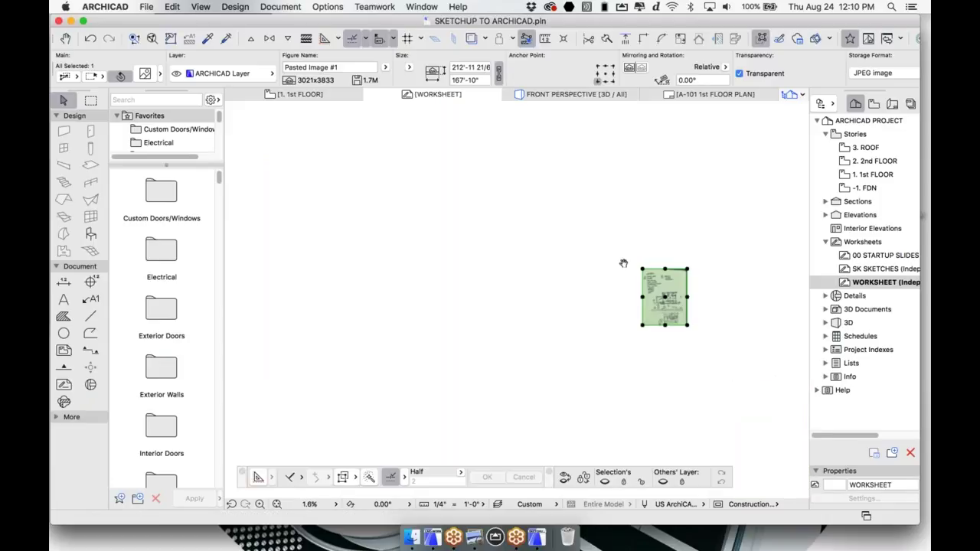
Move the sketch image about 253' up and slightly to the right in the worksheet, picking it up by its lower-left corner.
{"action": "middle_click_drag", "start_coordinate": [624, 263], "coordinate": [608, 257]}
{"action": "key", "text": "super+d"}
{"action": "left_click", "coordinate": [627, 318]}
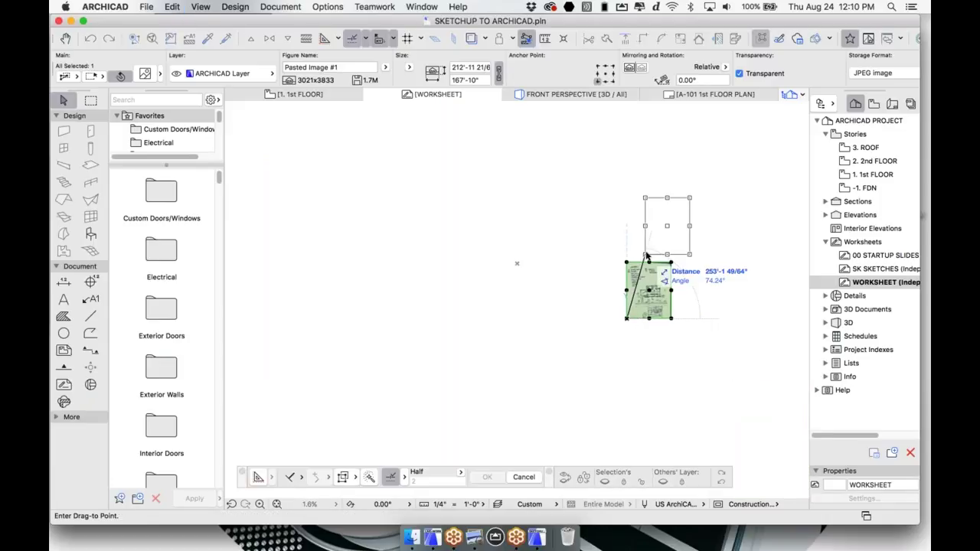
{"action": "left_click", "coordinate": [645, 253]}
{"action": "scroll", "coordinate": [678, 241], "scroll_direction": "up", "scroll_amount": 2}
{"action": "scroll", "coordinate": [684, 244], "scroll_direction": "up", "scroll_amount": 5}
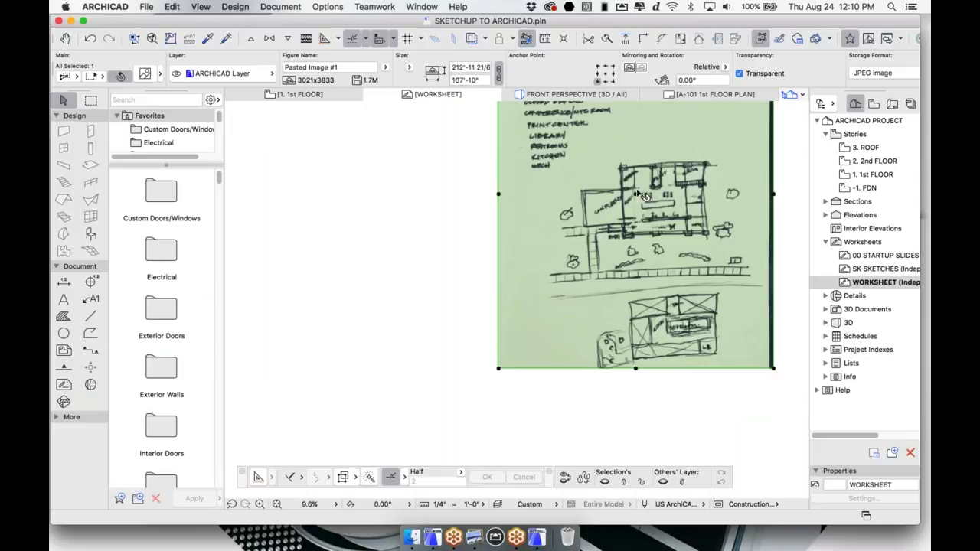
{"action": "scroll", "coordinate": [615, 146], "scroll_direction": "down", "scroll_amount": 2}
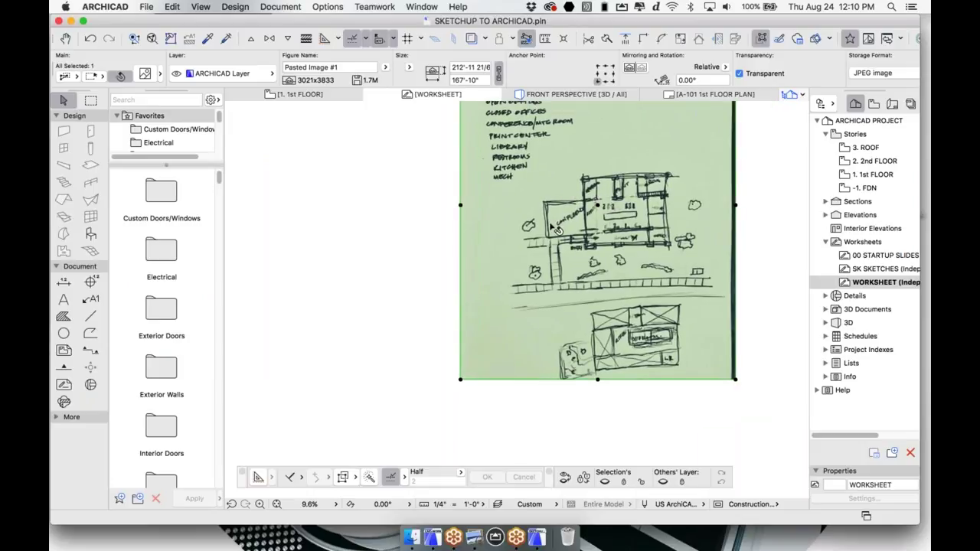
{"action": "middle_click_drag", "start_coordinate": [548, 228], "coordinate": [677, 233]}
{"action": "scroll", "coordinate": [603, 265], "scroll_direction": "down", "scroll_amount": 2}
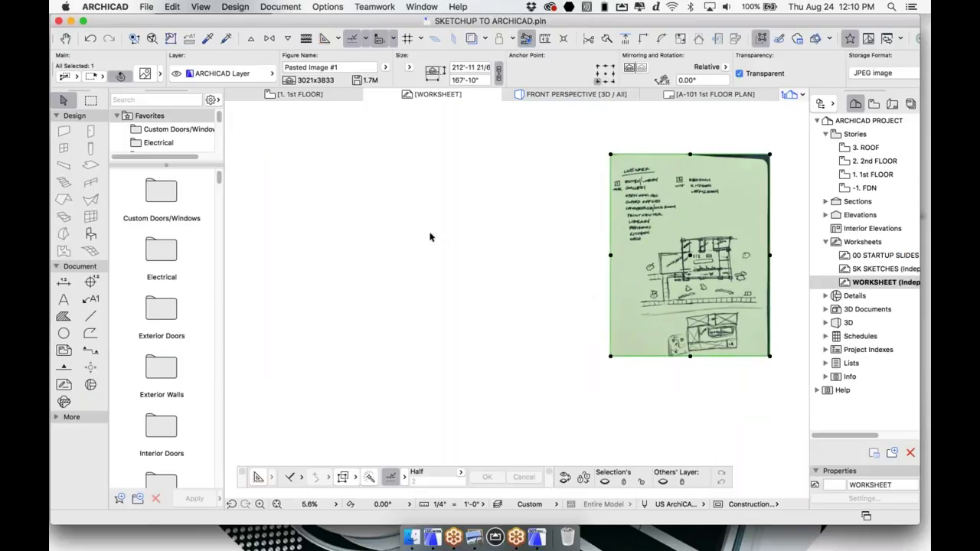
Place SAMPLEHOUSE.dwg from the DWG folder into the worksheet beside the sketch, with one drawing unit set to 1 inch.
{"action": "left_click", "coordinate": [412, 540]}
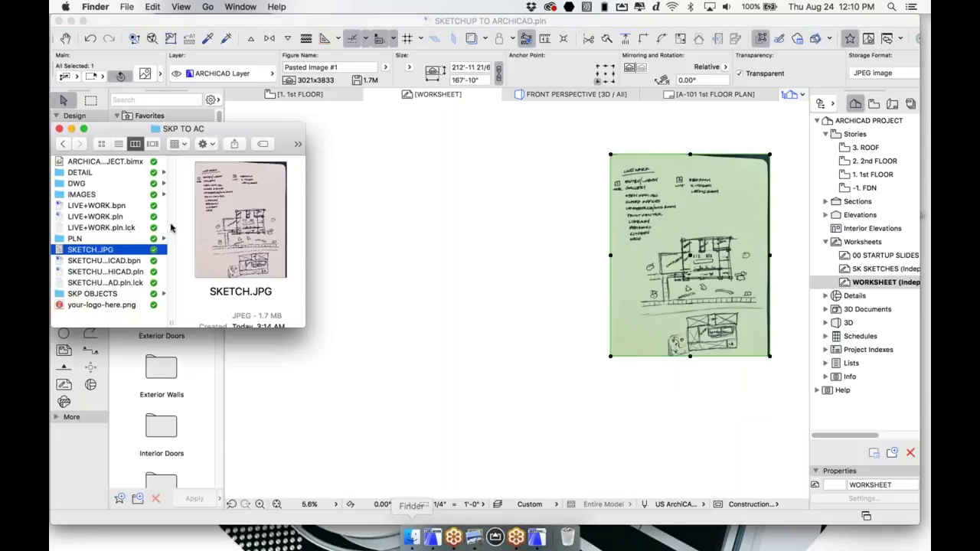
{"action": "left_click", "coordinate": [90, 196]}
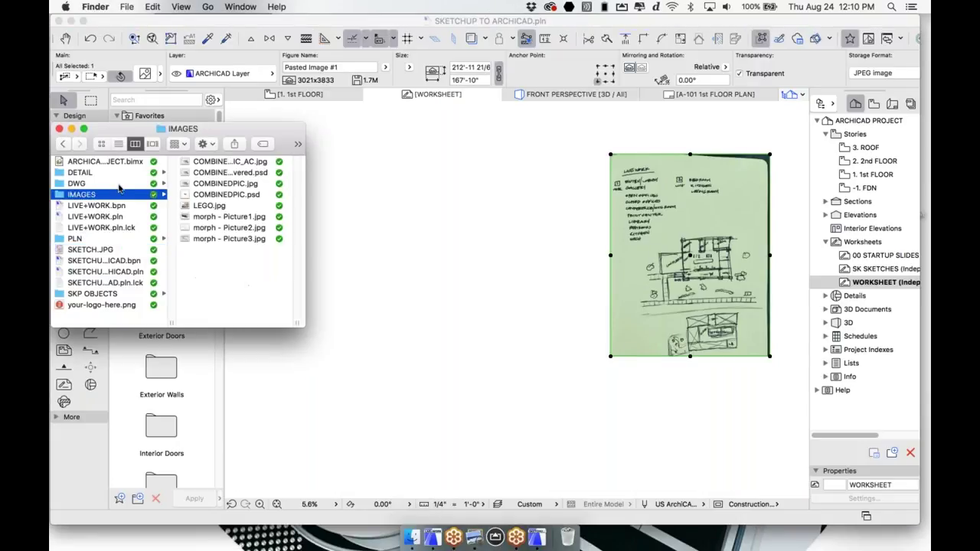
{"action": "left_click", "coordinate": [150, 186]}
{"action": "left_click", "coordinate": [231, 173]}
{"action": "mouse_move", "coordinate": [132, 176]}
{"action": "left_mouse_down"}
{"action": "mouse_move", "coordinate": [359, 168]}
{"action": "mouse_move", "coordinate": [504, 277]}
{"action": "left_mouse_up"}
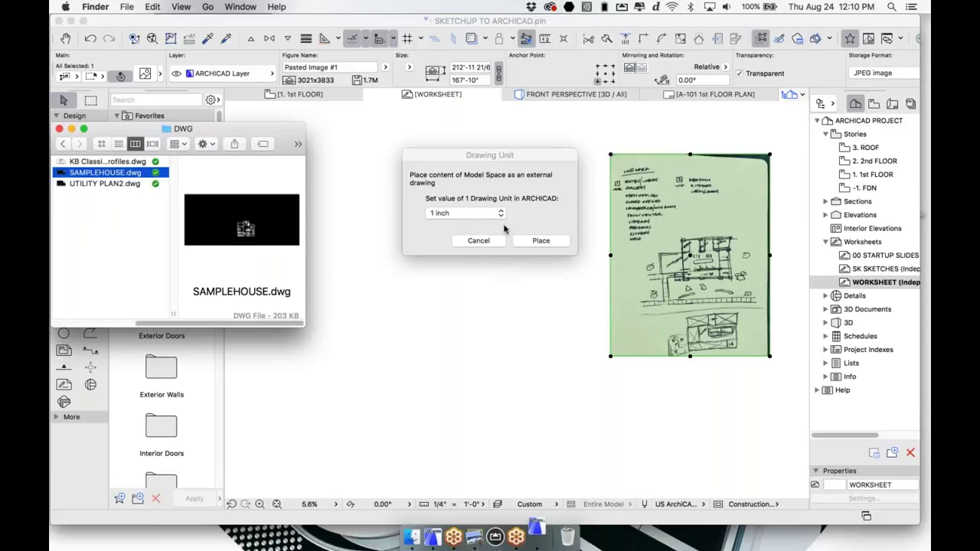
{"action": "left_click", "coordinate": [528, 241]}
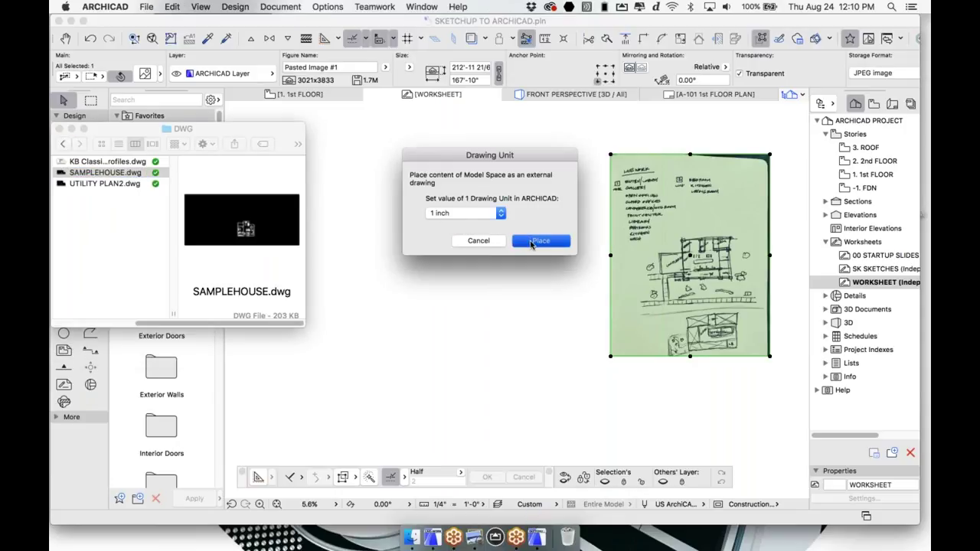
{"action": "left_click", "coordinate": [529, 241]}
{"action": "left_click", "coordinate": [525, 273]}
Move the SAMPLEHOUSE drawing by its lower-left corner down and to the left, well clear of the sketch image.
{"action": "middle_click_drag", "start_coordinate": [524, 273], "coordinate": [600, 267]}
{"action": "scroll", "coordinate": [598, 270], "scroll_direction": "down", "scroll_amount": 3}
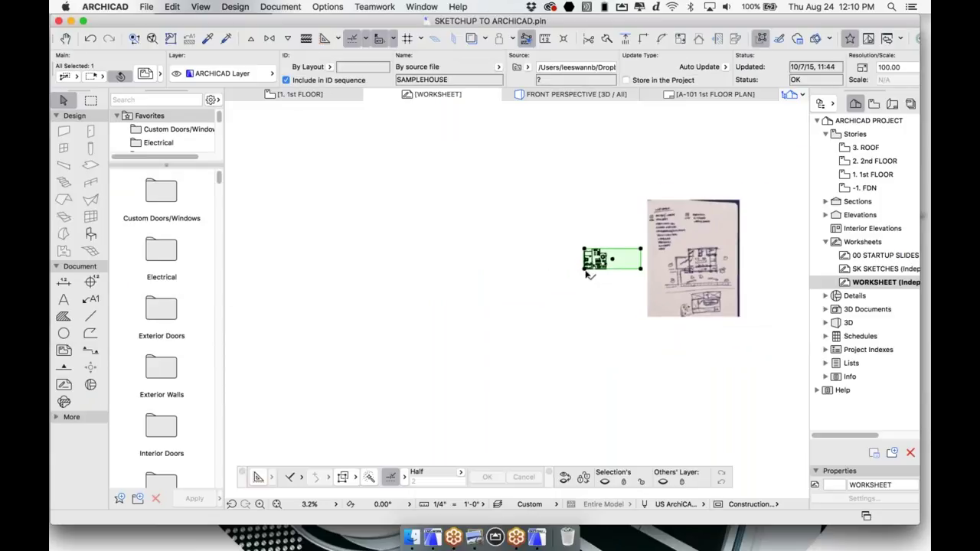
{"action": "left_click", "coordinate": [586, 269]}
{"action": "left_click", "coordinate": [373, 340]}
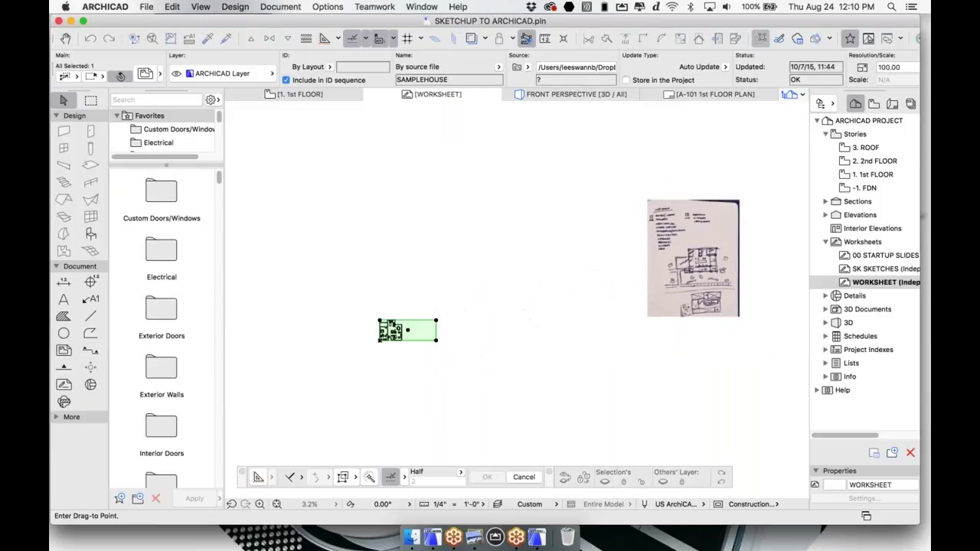
{"action": "scroll", "coordinate": [387, 334], "scroll_direction": "up", "scroll_amount": 5}
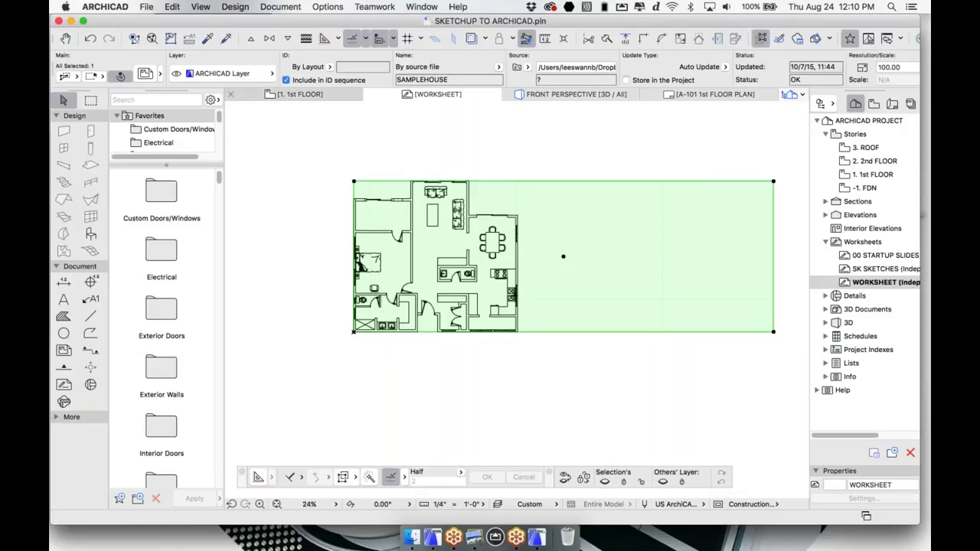
Show the WORKSHEET as a trace reference under the 1st FLOOR plan and locate the sample house there.
{"action": "left_click", "coordinate": [302, 94]}
{"action": "right_click", "coordinate": [444, 95]}
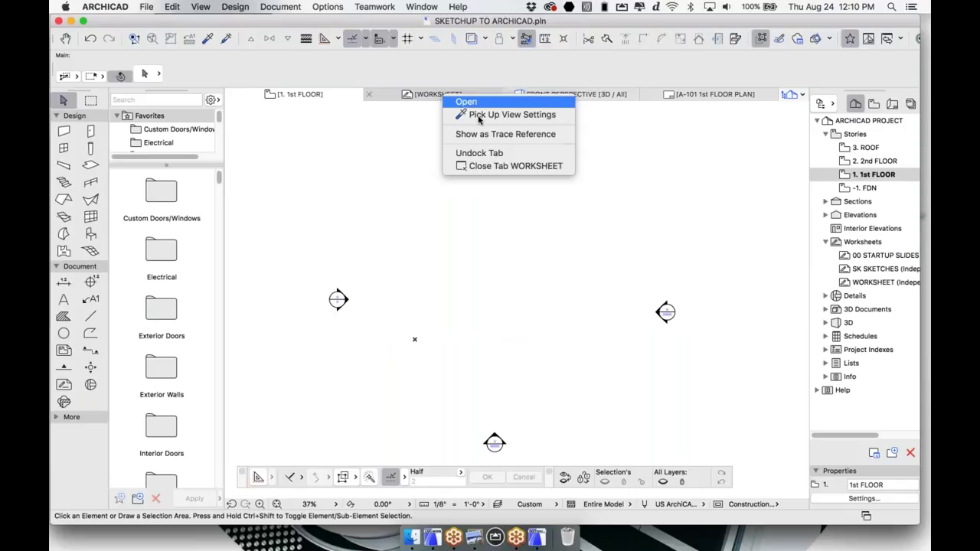
{"action": "left_click", "coordinate": [483, 135]}
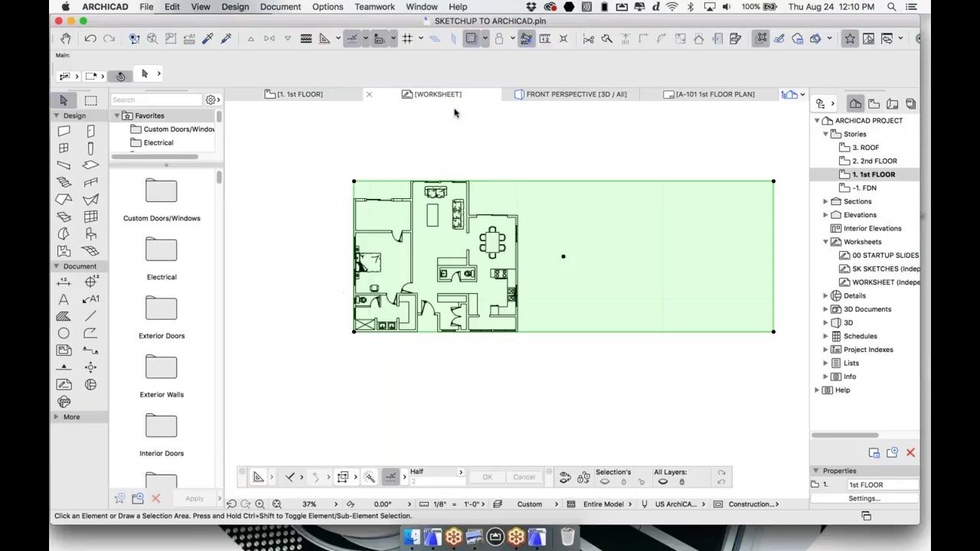
{"action": "right_click", "coordinate": [455, 108]}
{"action": "left_click", "coordinate": [334, 98]}
{"action": "left_click", "coordinate": [306, 94]}
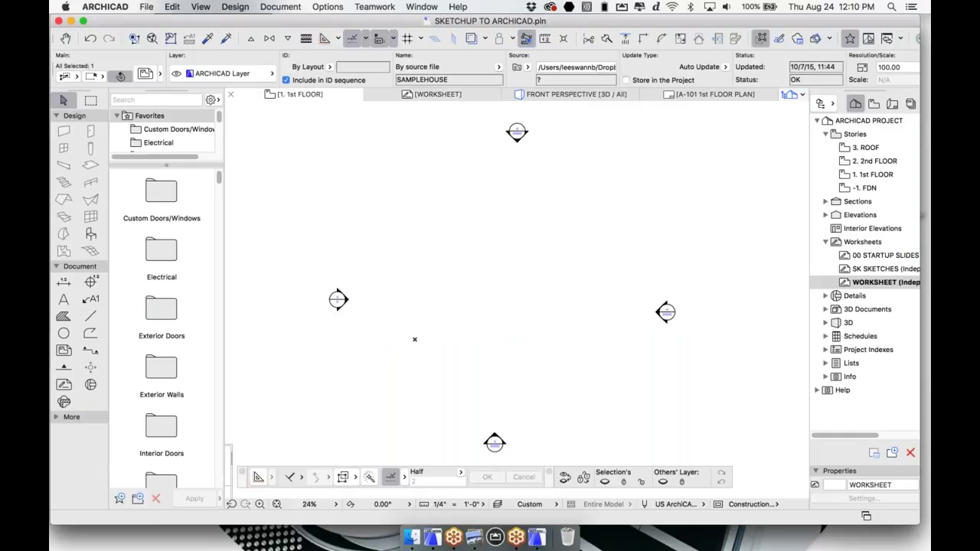
{"action": "left_click", "coordinate": [300, 94]}
{"action": "right_click", "coordinate": [414, 92]}
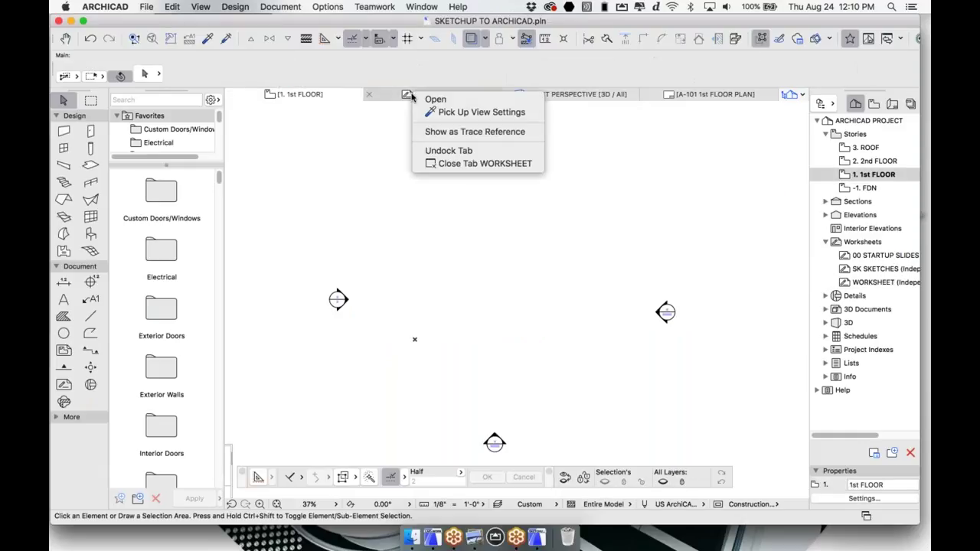
{"action": "left_click", "coordinate": [434, 132]}
{"action": "scroll", "coordinate": [431, 228], "scroll_direction": "down", "scroll_amount": 5}
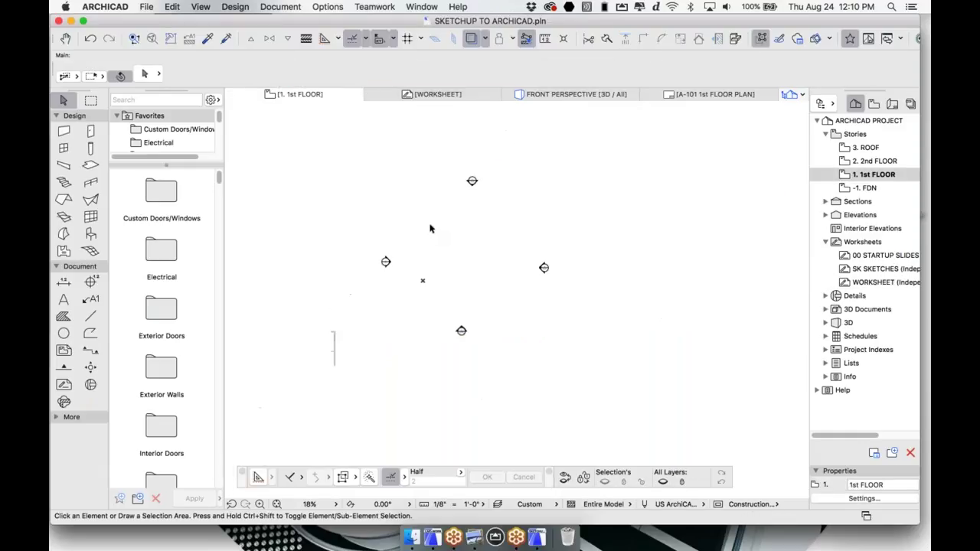
{"action": "middle_click_drag", "start_coordinate": [280, 394], "coordinate": [303, 381]}
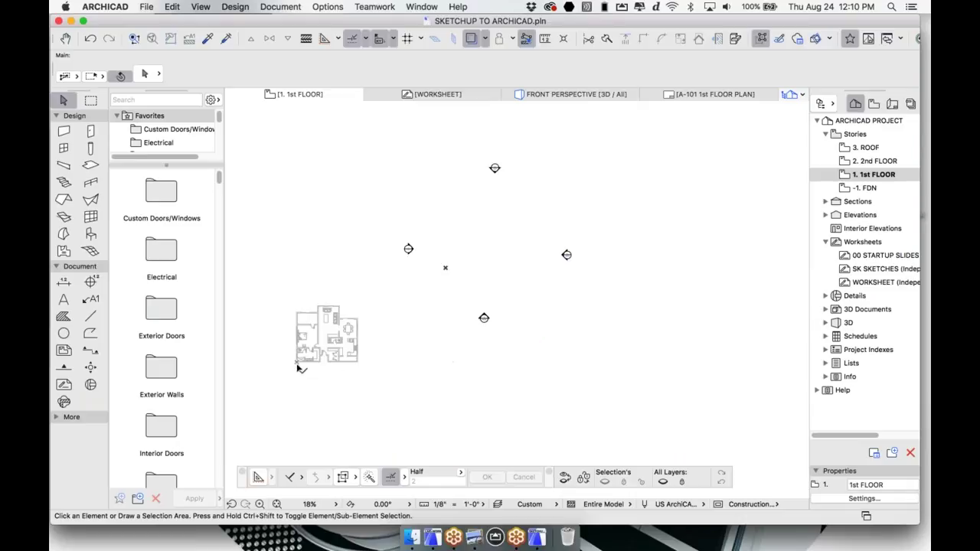
{"action": "scroll", "coordinate": [299, 369], "scroll_direction": "up", "scroll_amount": 6}
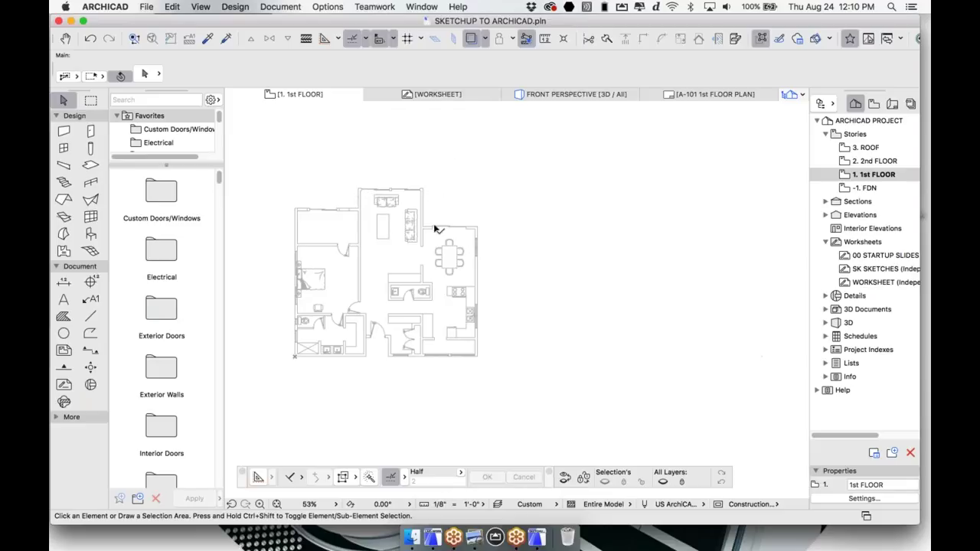
Look over the placed drawing in the worksheet, return to the 1st FLOOR plan and turn off its trace reference.
{"action": "left_click", "coordinate": [397, 97]}
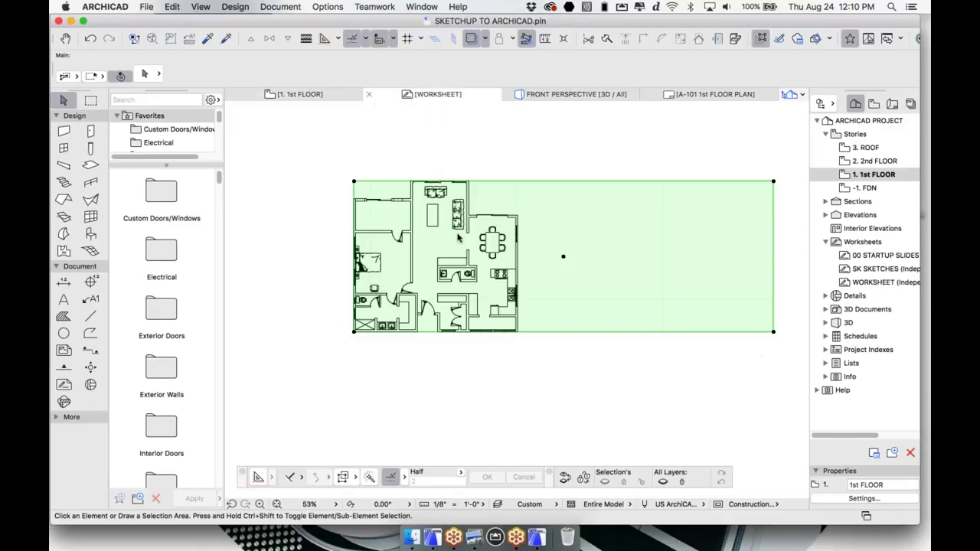
{"action": "scroll", "coordinate": [455, 240], "scroll_direction": "down", "scroll_amount": 2}
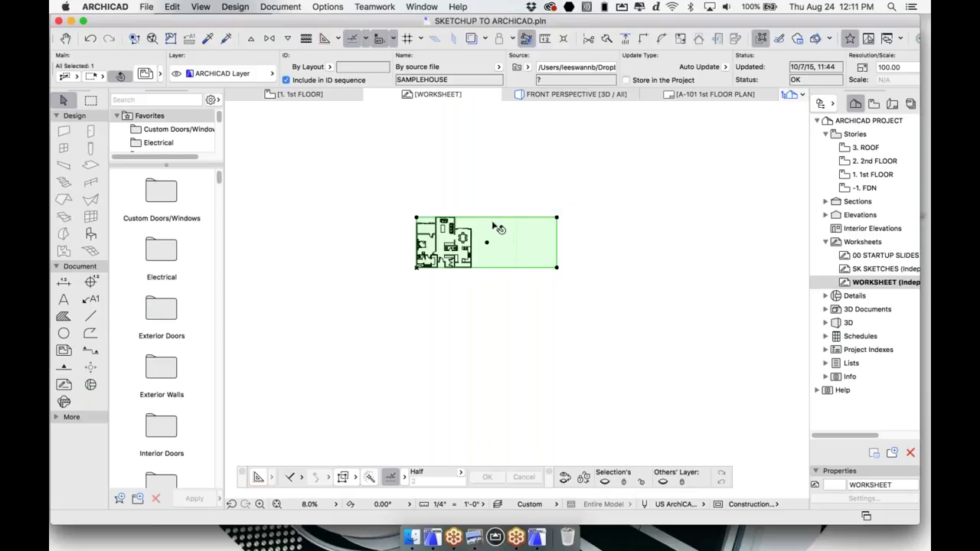
{"action": "left_click", "coordinate": [335, 100]}
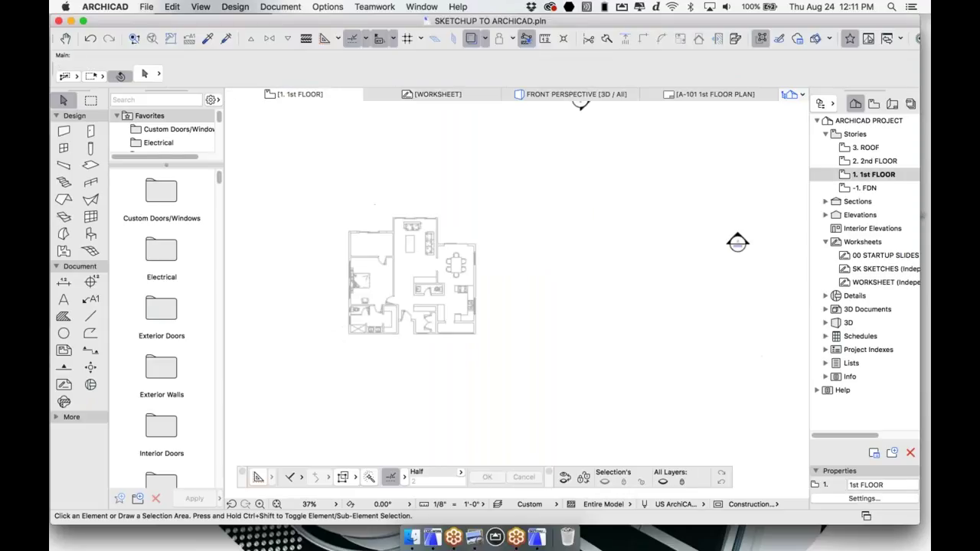
{"action": "scroll", "coordinate": [468, 284], "scroll_direction": "down", "scroll_amount": 1}
{"action": "left_click", "coordinate": [473, 37]}
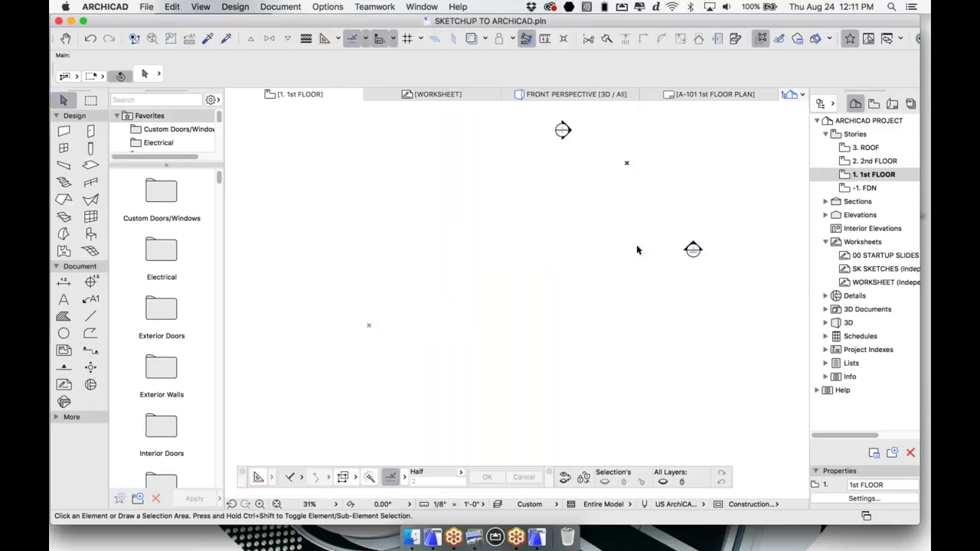
Draw a rectangular polyline 55' wide and 45' deep between the elevation markers on the 1st FLOOR plan.
{"action": "scroll", "coordinate": [637, 245], "scroll_direction": "down", "scroll_amount": 3}
{"action": "middle_click_drag", "start_coordinate": [606, 244], "coordinate": [411, 365]}
{"action": "scroll", "coordinate": [494, 345], "scroll_direction": "up", "scroll_amount": 1}
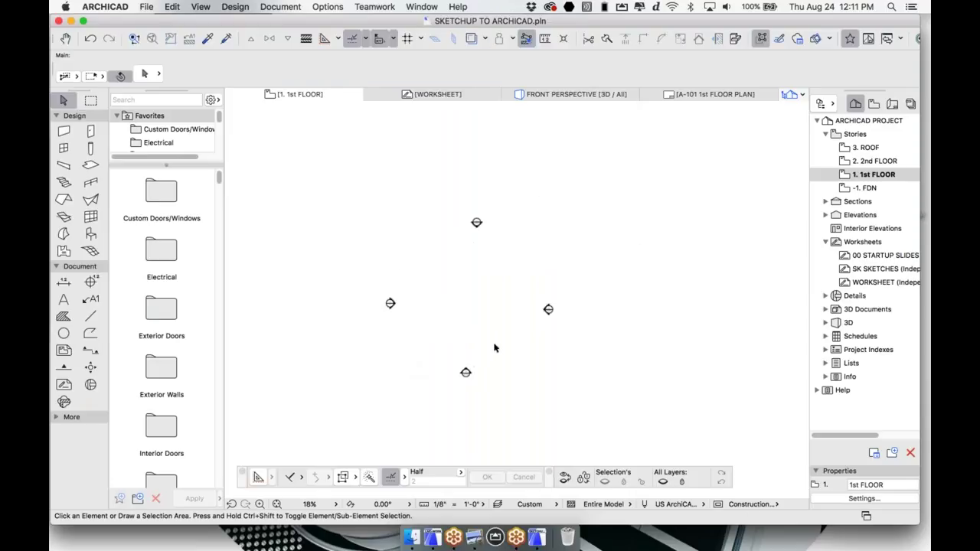
{"action": "left_click", "coordinate": [90, 316]}
{"action": "scroll", "coordinate": [519, 334], "scroll_direction": "up", "scroll_amount": 2}
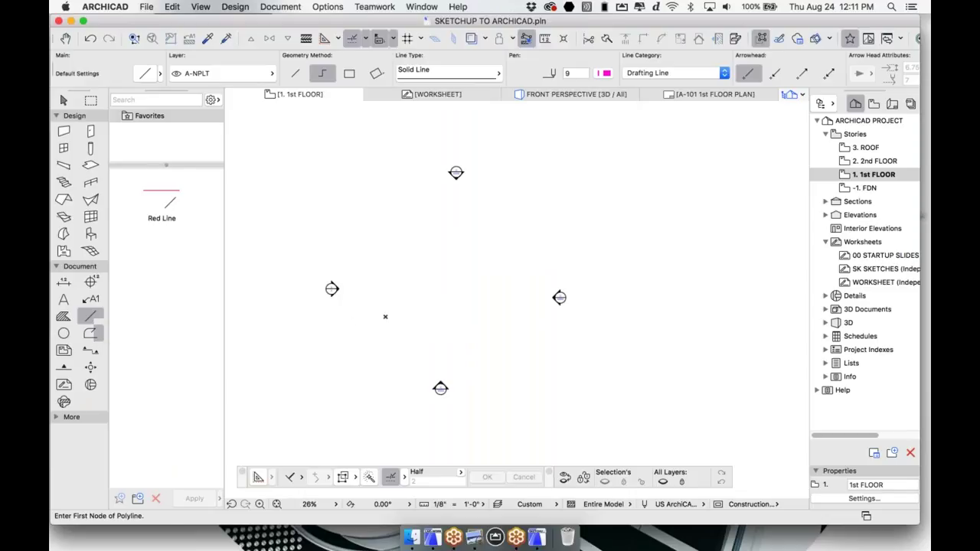
{"action": "left_click", "coordinate": [386, 317]}
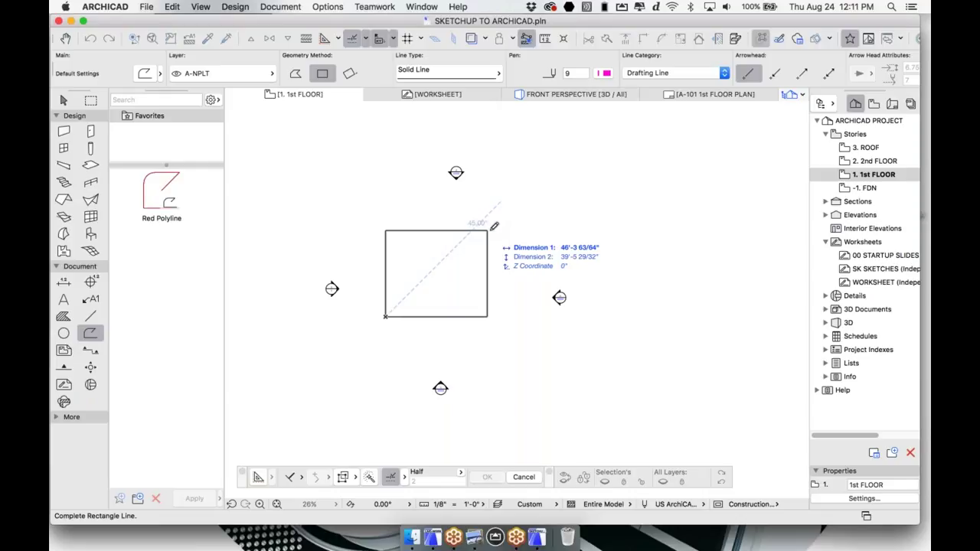
{"action": "type", "text": "55"}
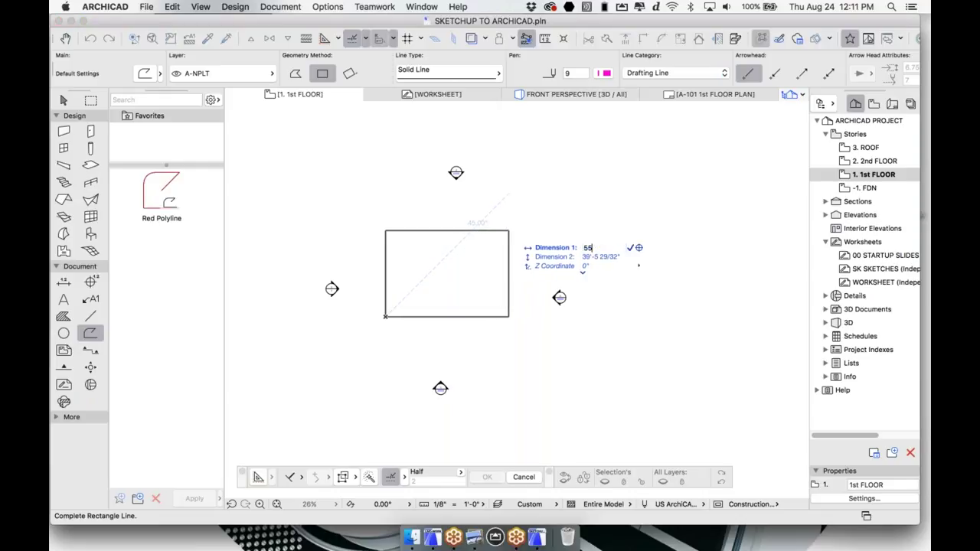
{"action": "key", "text": "Tab"}
{"action": "type", "text": "45"}
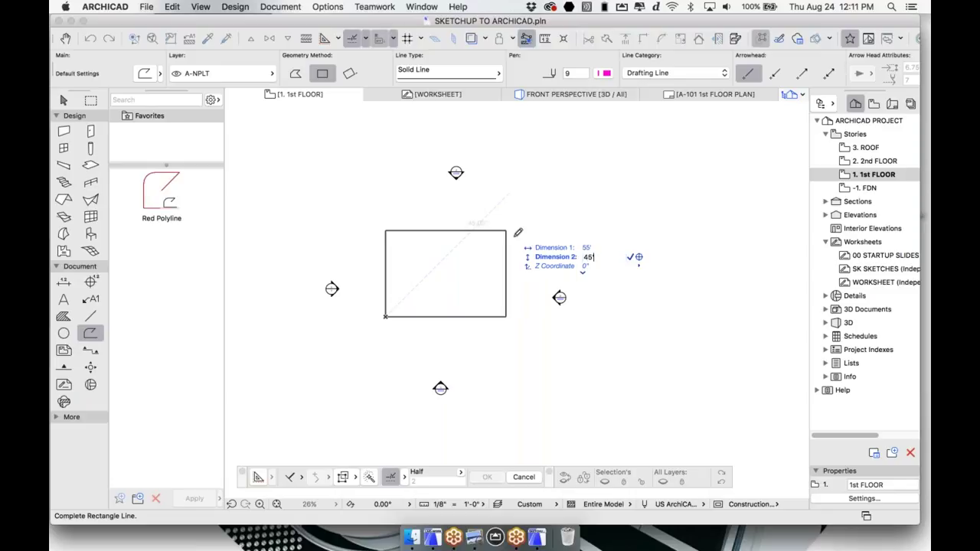
{"action": "key", "text": "Return"}
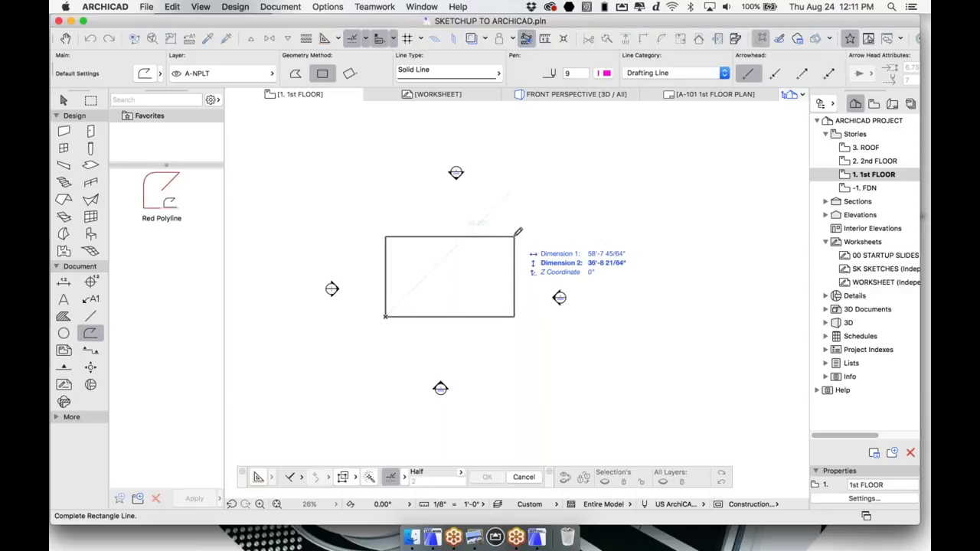
{"action": "type", "text": "55"}
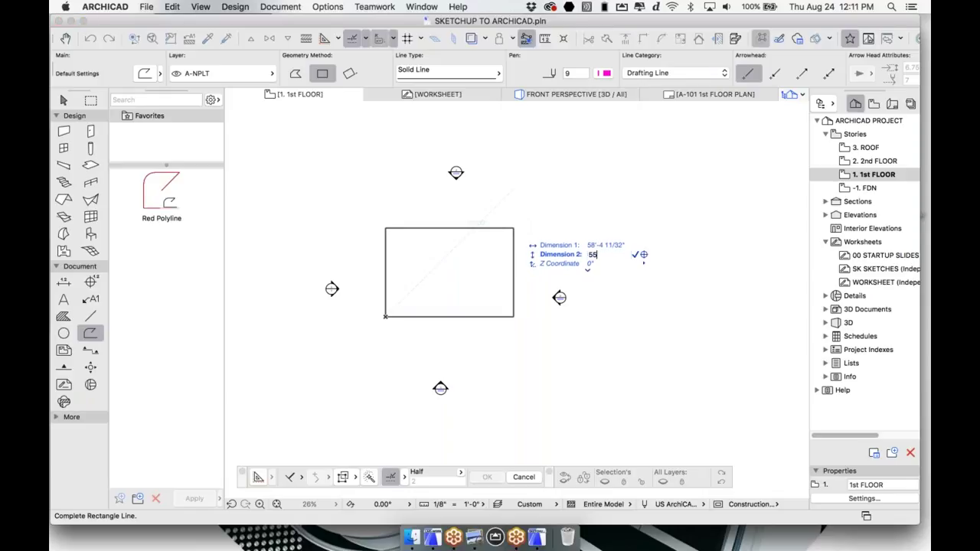
{"action": "type", "text": "55"}
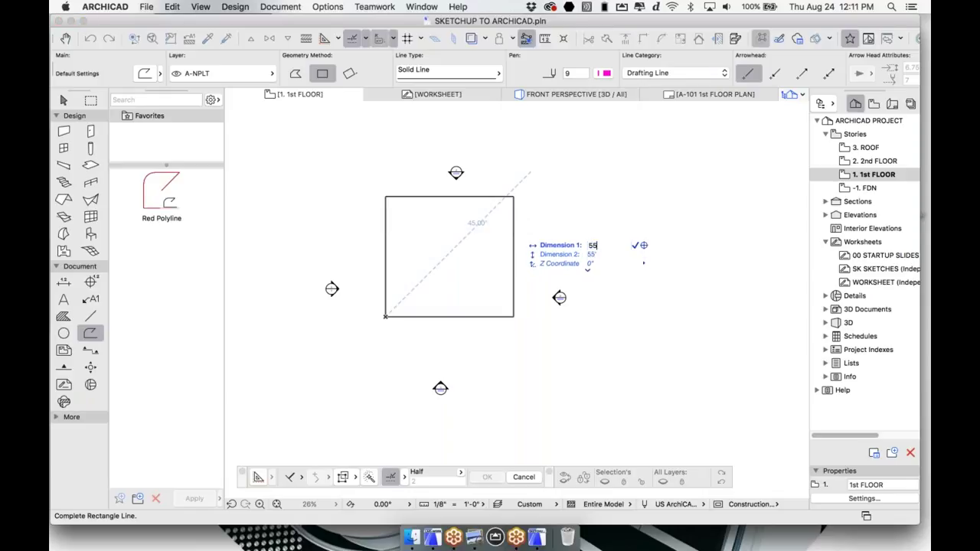
{"action": "key", "text": "Tab"}
{"action": "type", "text": "45"}
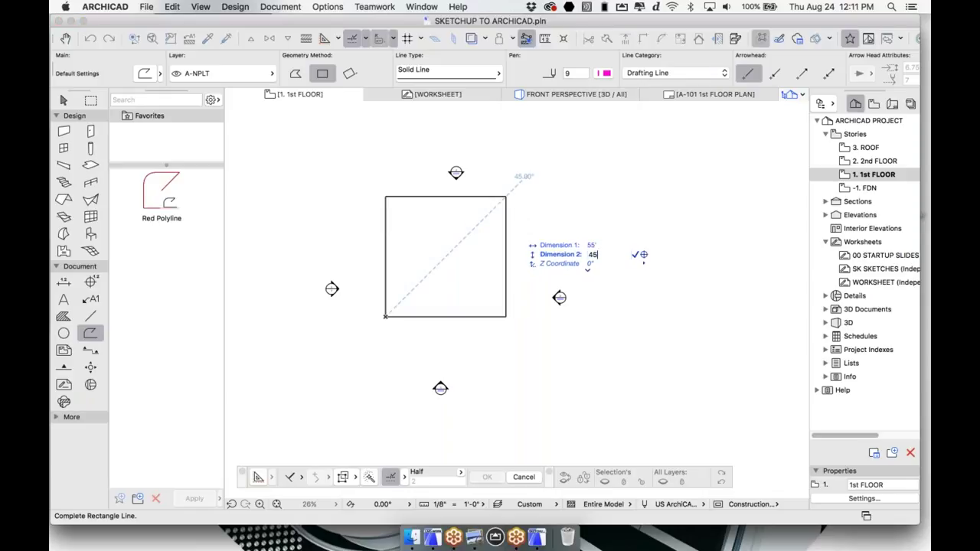
{"action": "key", "text": "Return"}
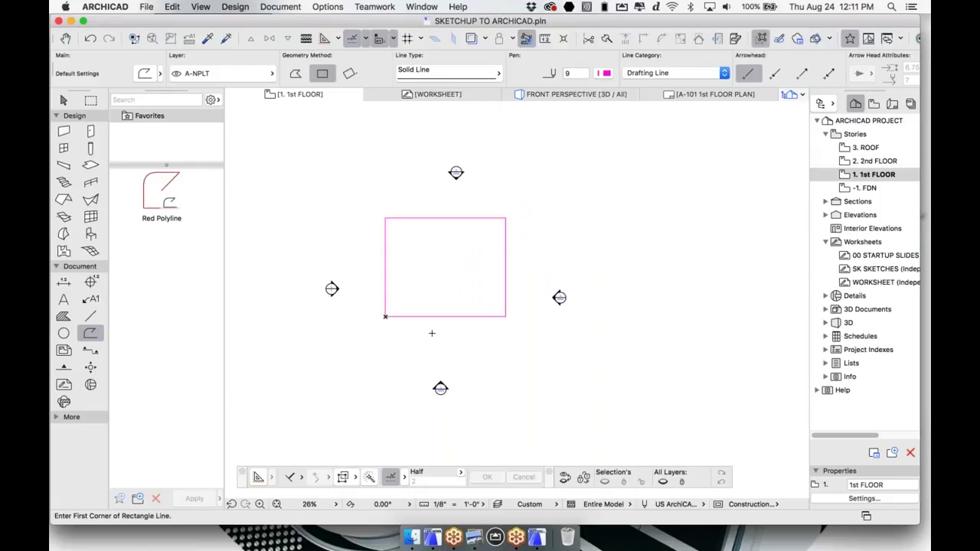
Draw a 20' by 20' polyline rectangle extending downward from the lower edge of the large rectangle.
{"action": "scroll", "coordinate": [432, 333], "scroll_direction": "up", "scroll_amount": 3}
{"action": "left_click", "coordinate": [411, 310]}
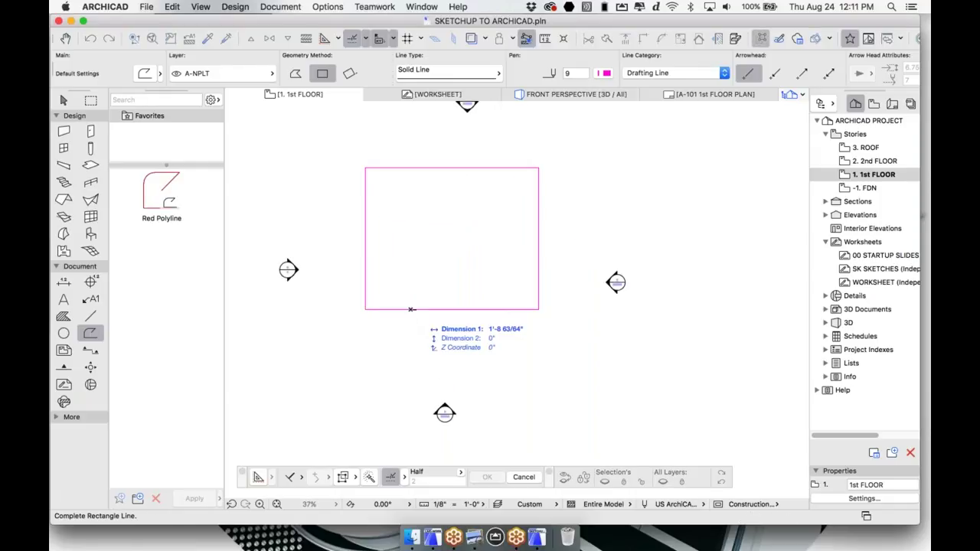
{"action": "type", "text": "20"}
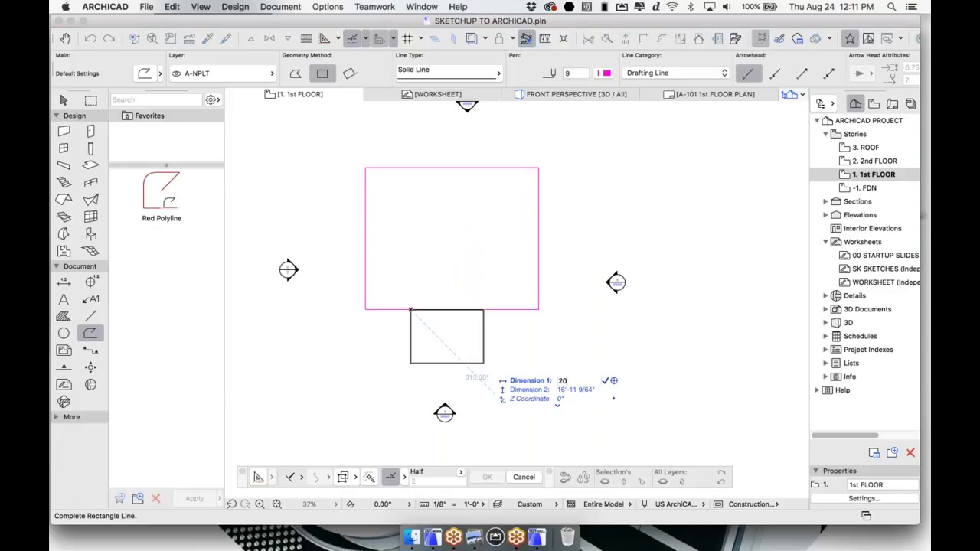
{"action": "key", "text": "Tab"}
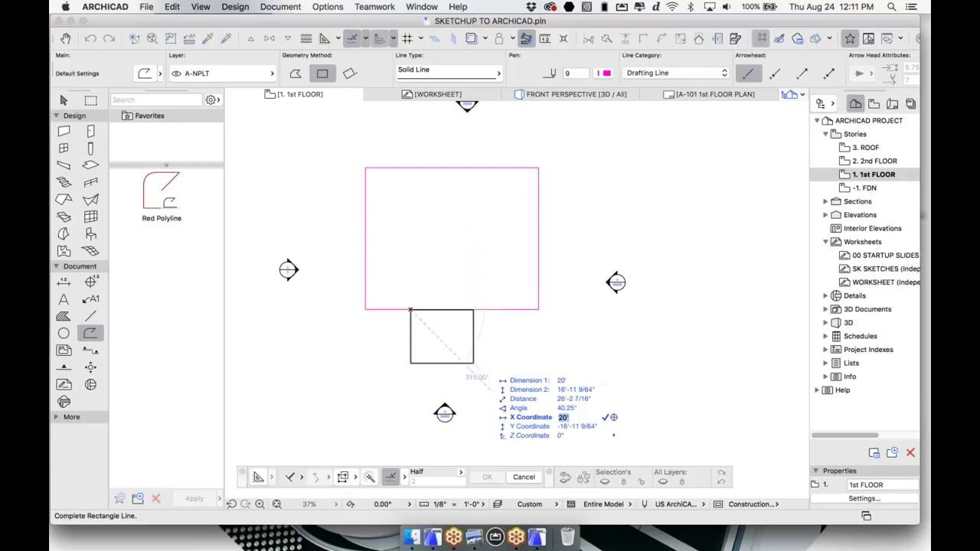
{"action": "left_click", "coordinate": [568, 389]}
{"action": "type", "text": "2-"}
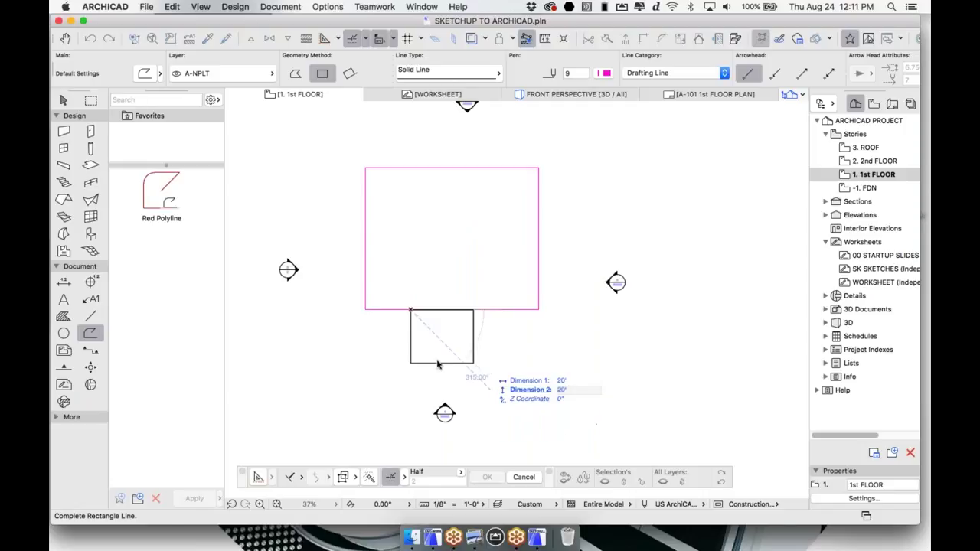
{"action": "key", "text": "Return"}
Draw an 8' by 8' polyline rectangle in the corner between the large rectangle and the right side of the 20' square.
{"action": "left_click", "coordinate": [474, 309]}
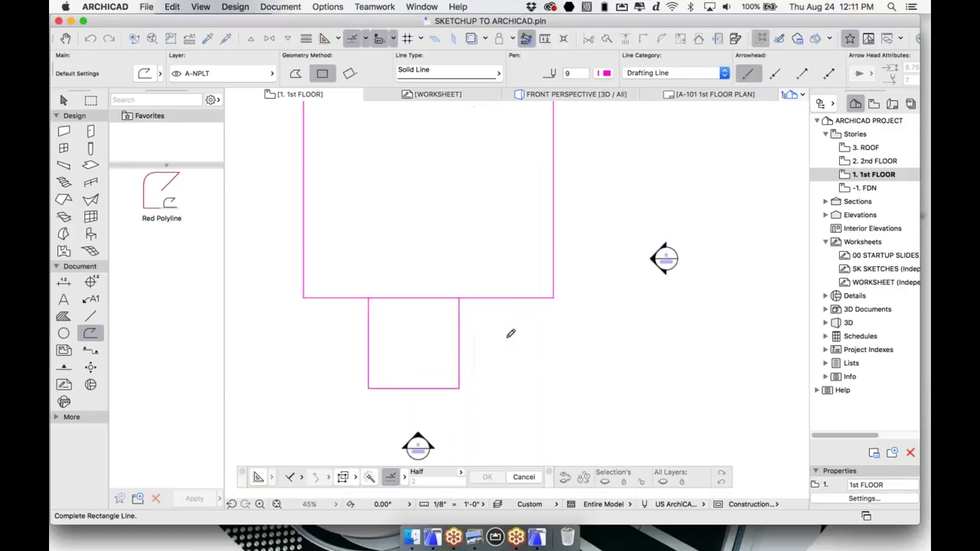
{"action": "scroll", "coordinate": [510, 332], "scroll_direction": "up", "scroll_amount": 4}
{"action": "type", "text": "8"}
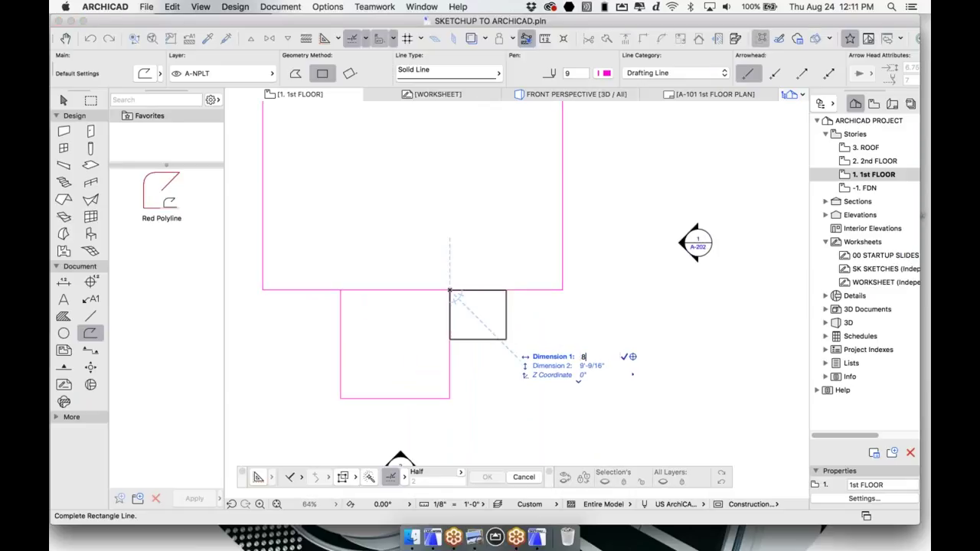
{"action": "key", "text": "Tab"}
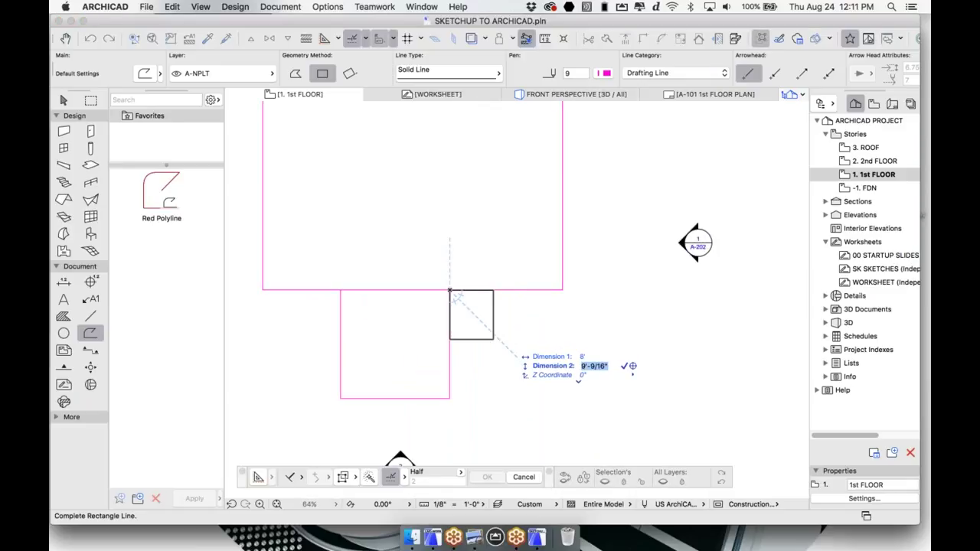
{"action": "type", "text": "8"}
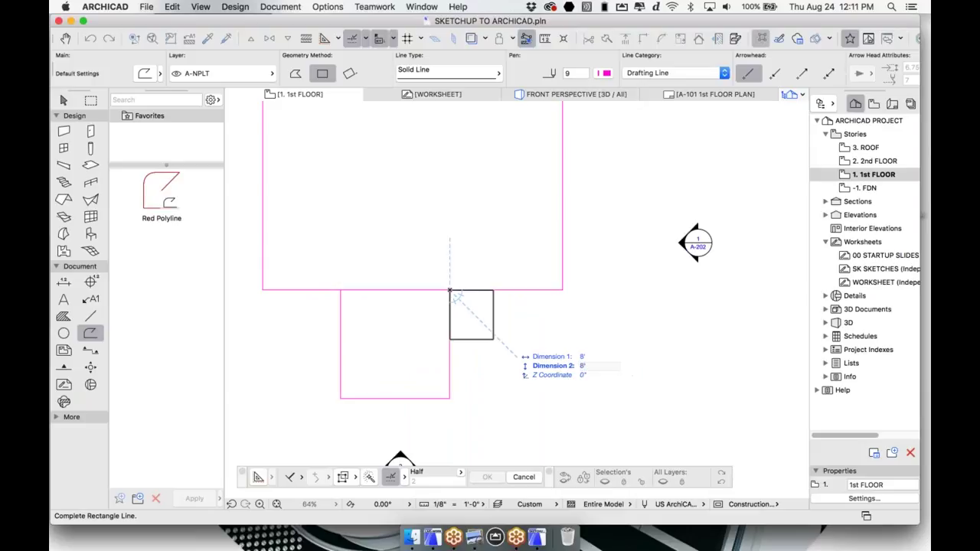
{"action": "key", "text": "Return"}
{"action": "scroll", "coordinate": [528, 391], "scroll_direction": "down", "scroll_amount": 3}
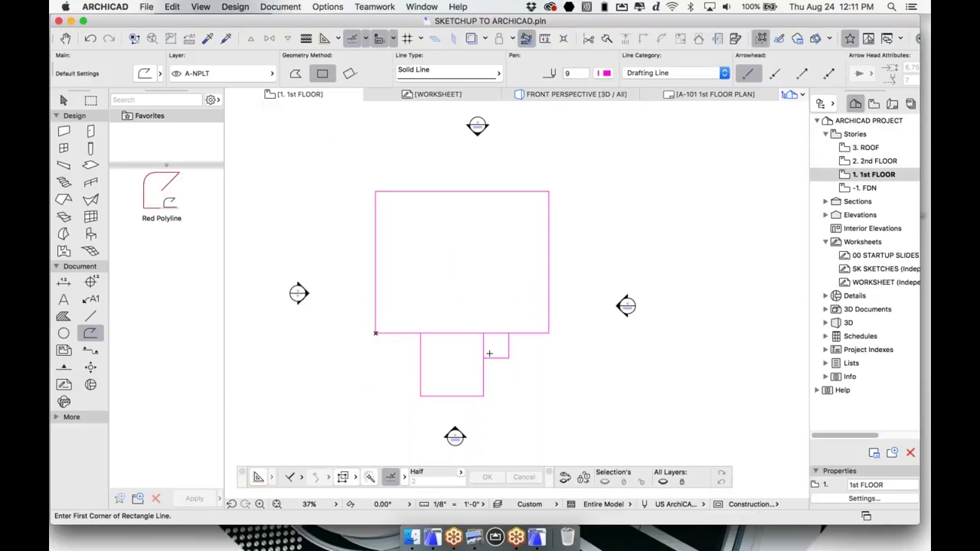
Create flat morphs from the three rectangles on the MORPH layer and bring up the 3D perspective view.
{"action": "left_click", "coordinate": [64, 236]}
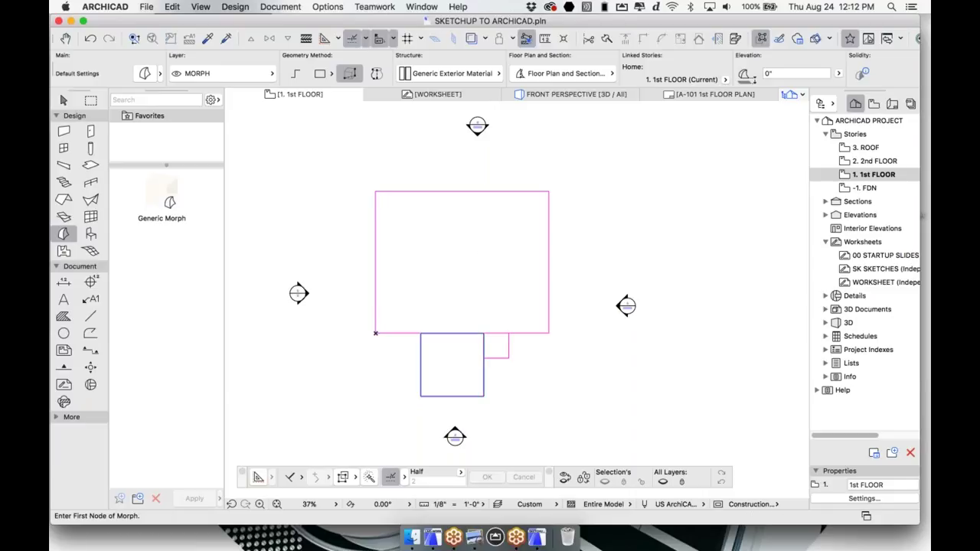
{"action": "key", "text": "F3"}
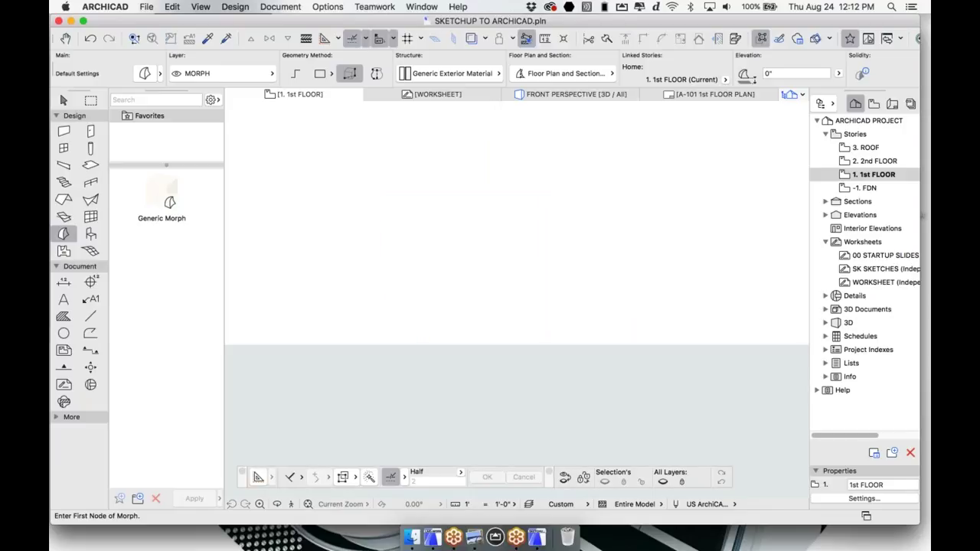
{"action": "key", "text": "F3"}
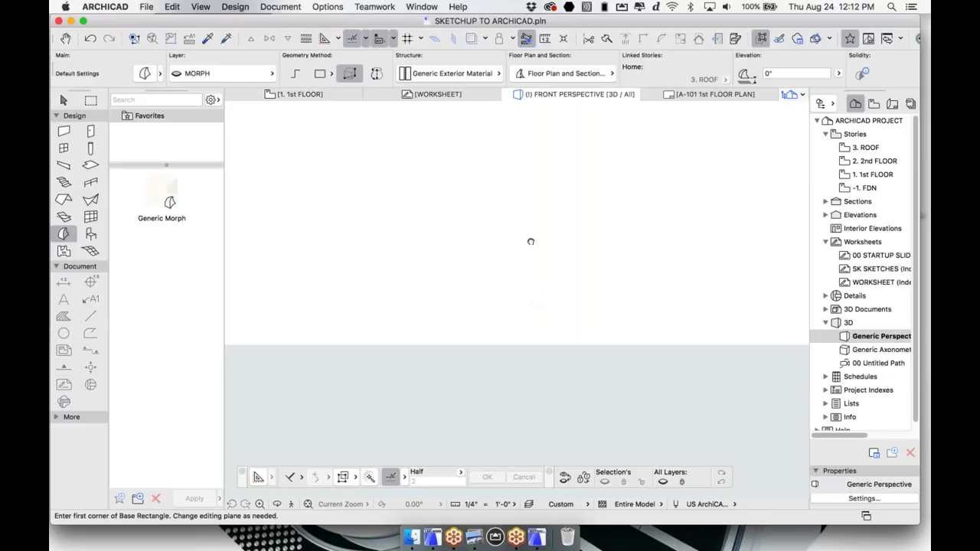
{"action": "middle_click_drag", "start_coordinate": [514, 270], "coordinate": [514, 302], "text": "shift"}
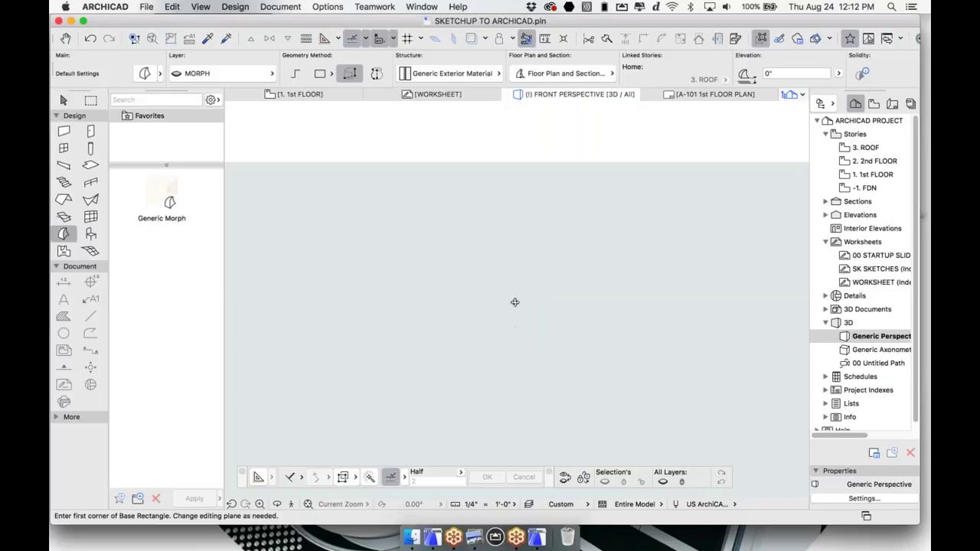
{"action": "middle_click_drag", "start_coordinate": [466, 197], "coordinate": [454, 214]}
Make the MORPH layer visible in the model views' layer settings.
{"action": "key", "text": "super+l"}
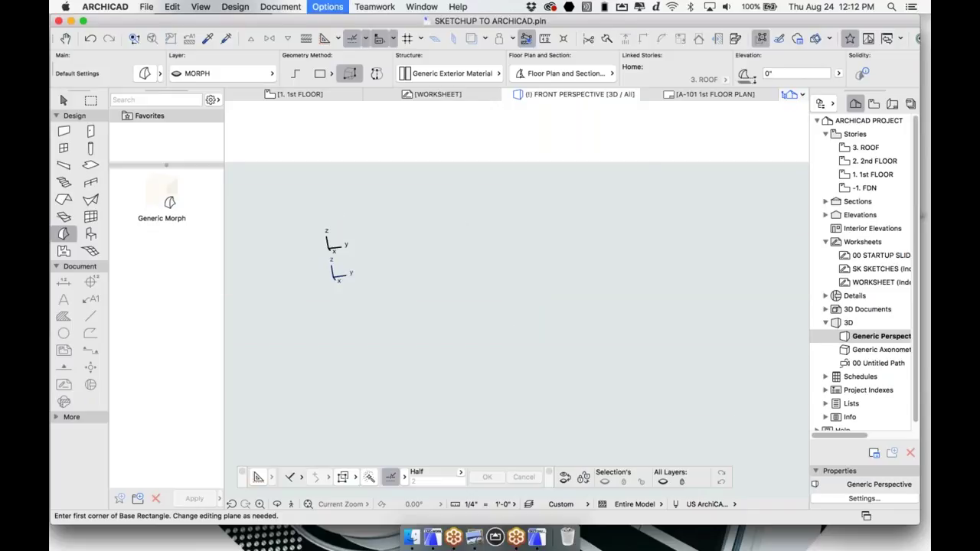
{"action": "left_click", "coordinate": [383, 360]}
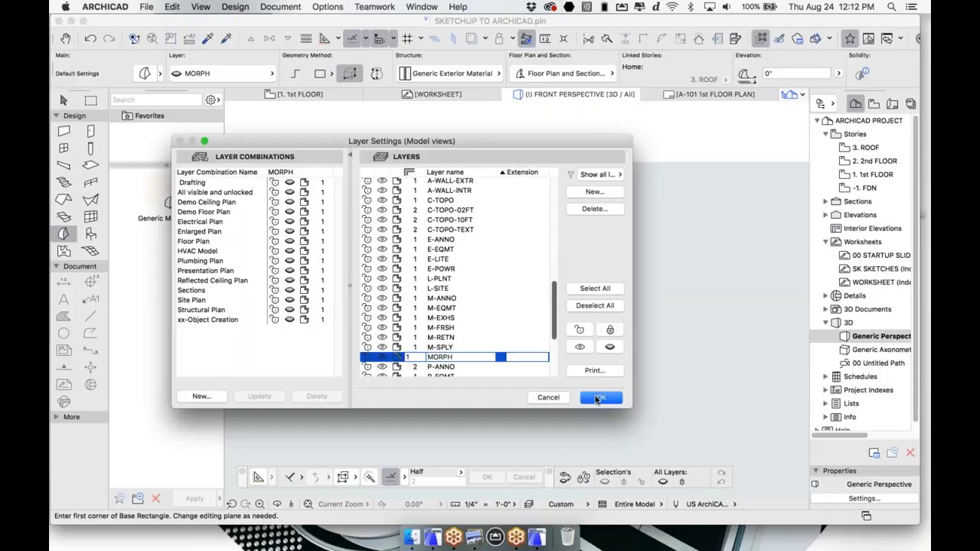
{"action": "left_click", "coordinate": [601, 397]}
{"action": "scroll", "coordinate": [500, 314], "scroll_direction": "up", "scroll_amount": 3}
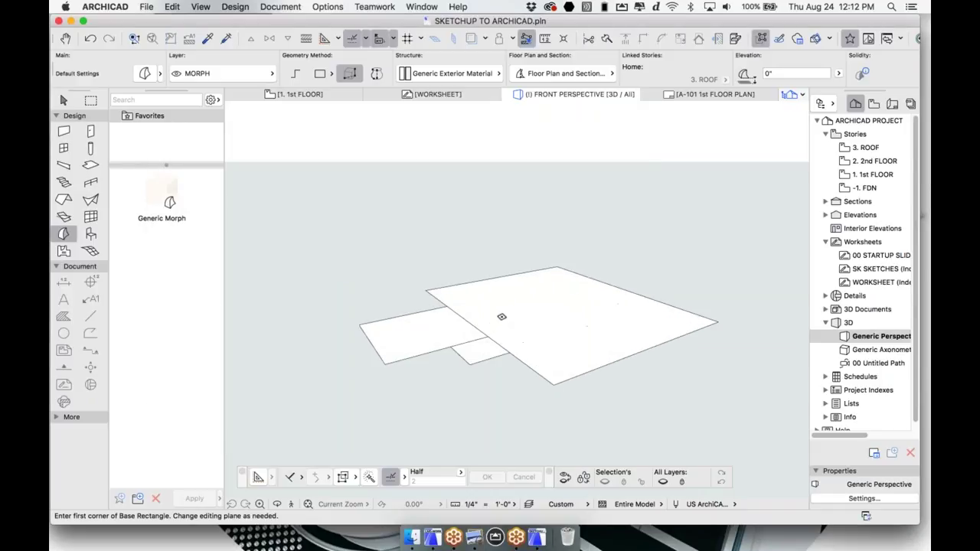
Extrude the large rectangular morph face perpendicularly upward by 30'.
{"action": "key", "text": "Escape"}
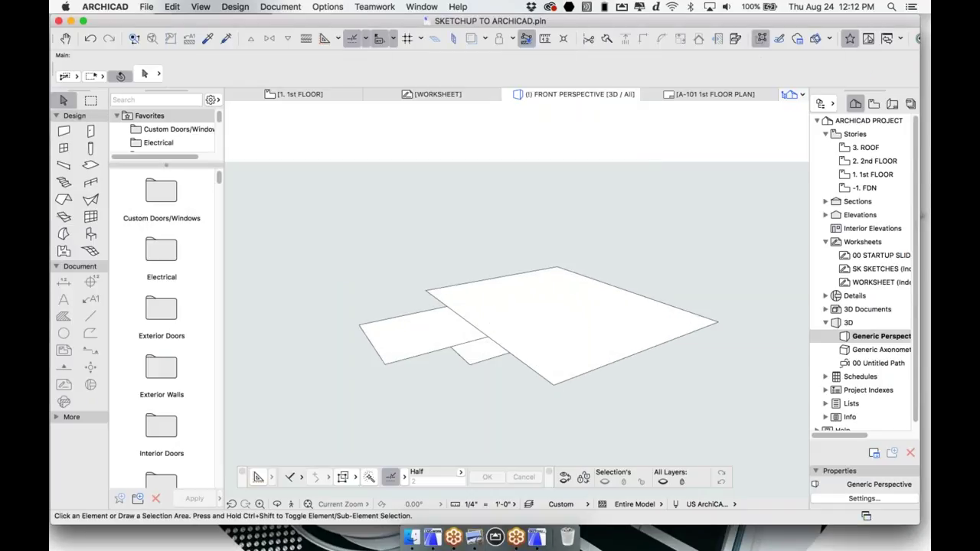
{"action": "left_click", "coordinate": [549, 322]}
{"action": "left_click", "coordinate": [549, 322]}
{"action": "left_click", "coordinate": [604, 397]}
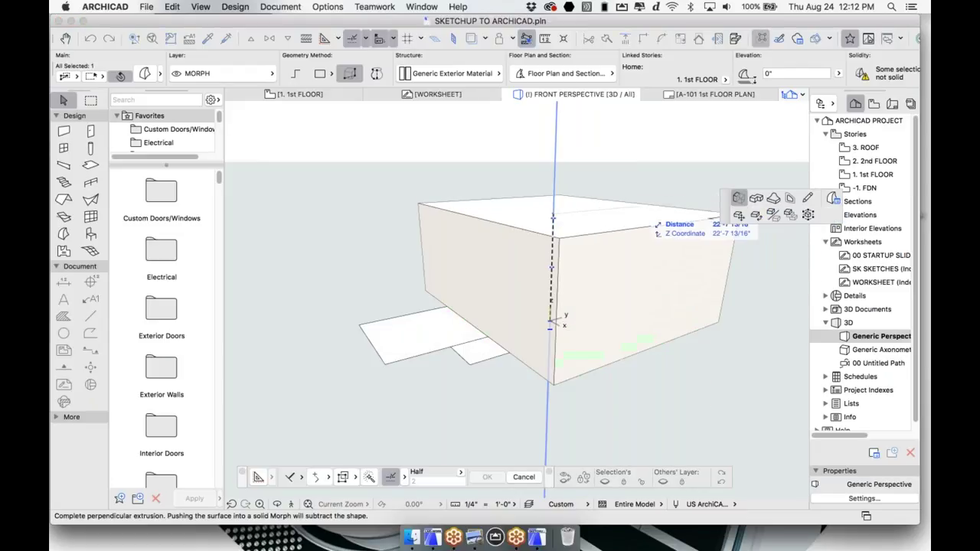
{"action": "type", "text": "30"}
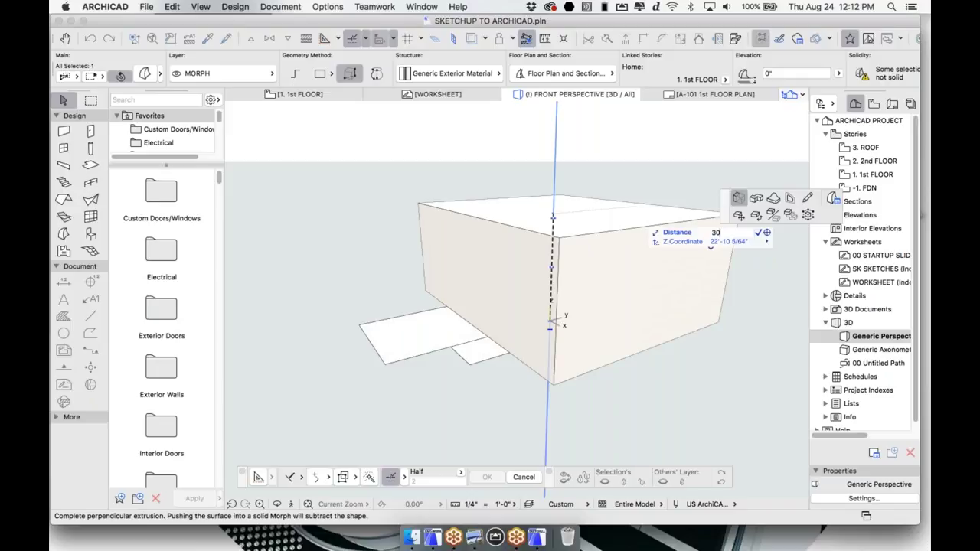
{"action": "key", "text": "Return"}
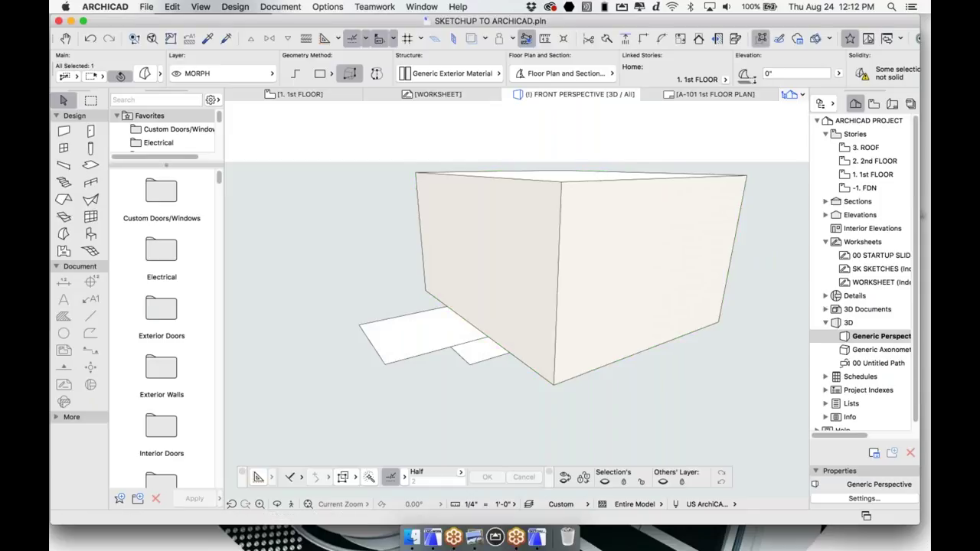
Extrude the 20' square morph face upward by 12' and the small 8' square morph face by 8'.
{"action": "left_click", "coordinate": [437, 340]}
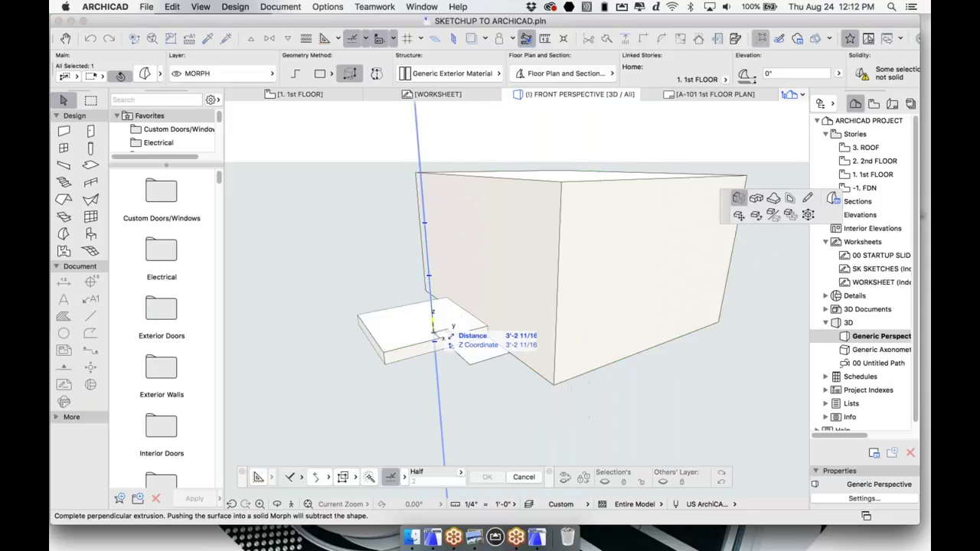
{"action": "type", "text": "12"}
{"action": "key", "text": "Return"}
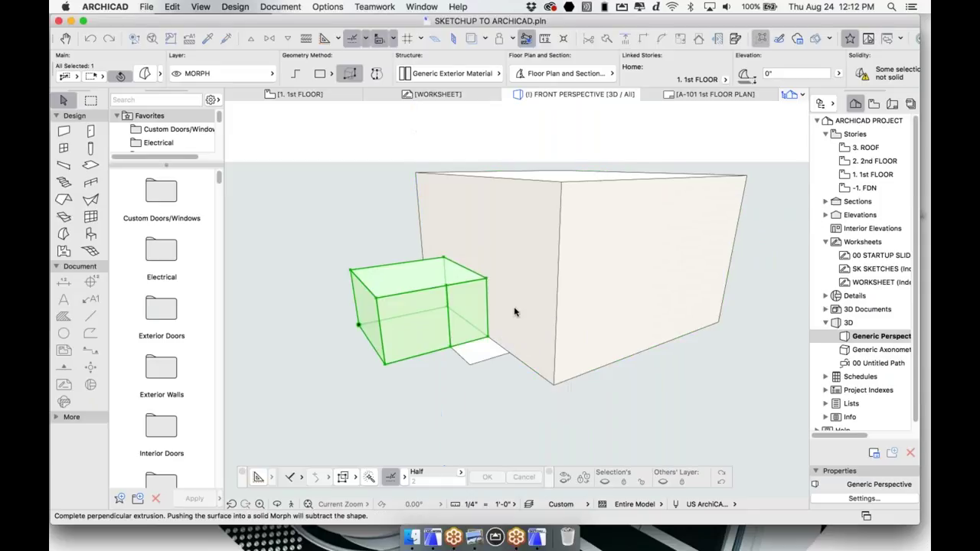
{"action": "left_click", "coordinate": [479, 351]}
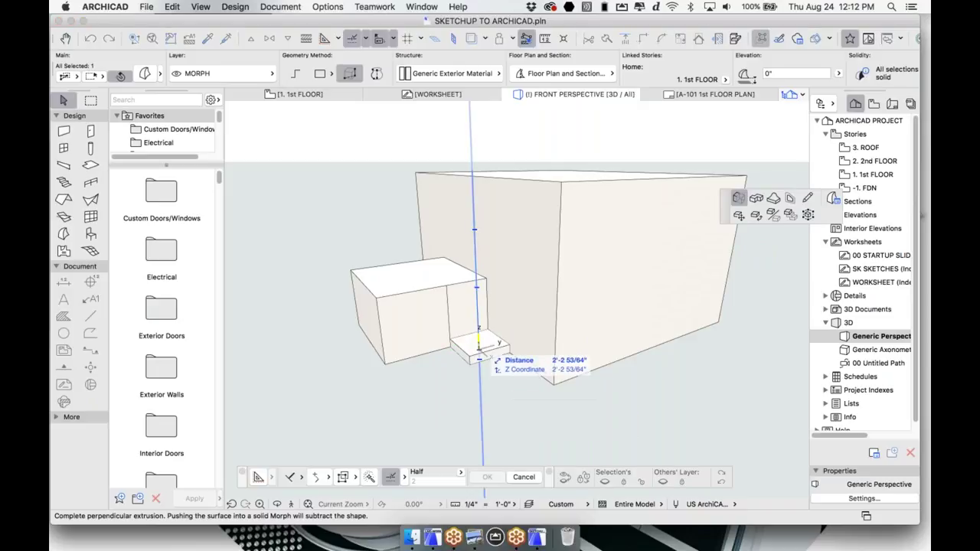
{"action": "type", "text": "8"}
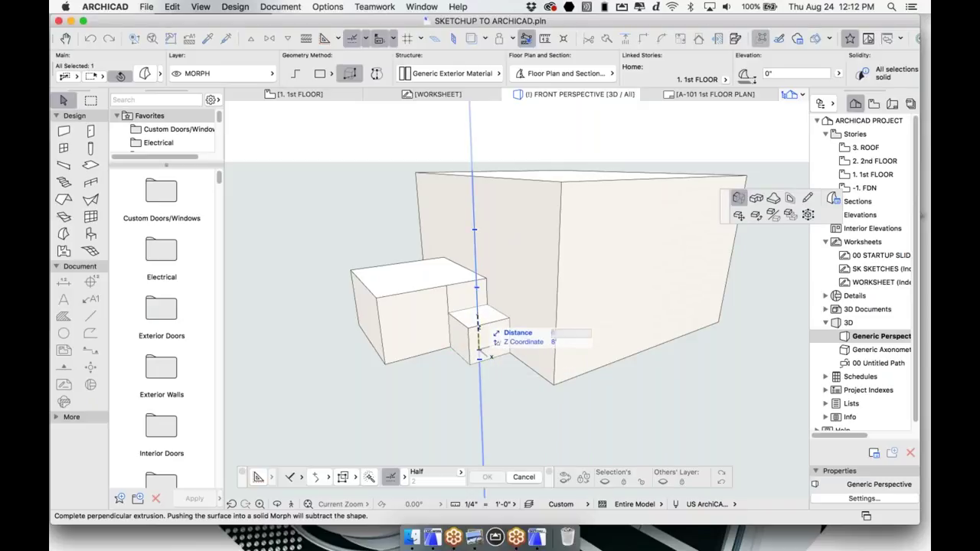
{"action": "key", "text": "Return"}
Raise the front top edge of the large box by offsetting the edge upward.
{"action": "middle_click_drag", "start_coordinate": [596, 197], "coordinate": [583, 236], "text": "shift"}
{"action": "left_click", "coordinate": [585, 233]}
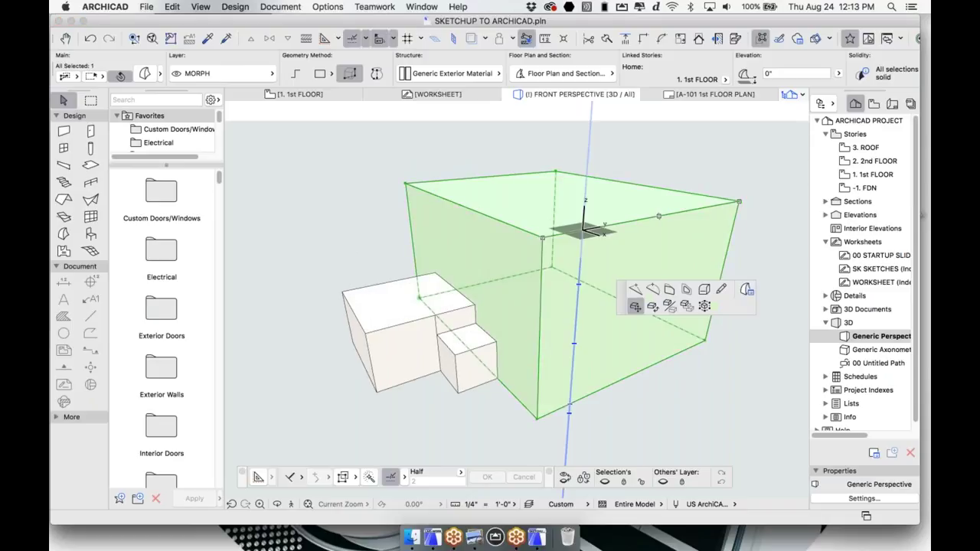
{"action": "left_click", "coordinate": [635, 305]}
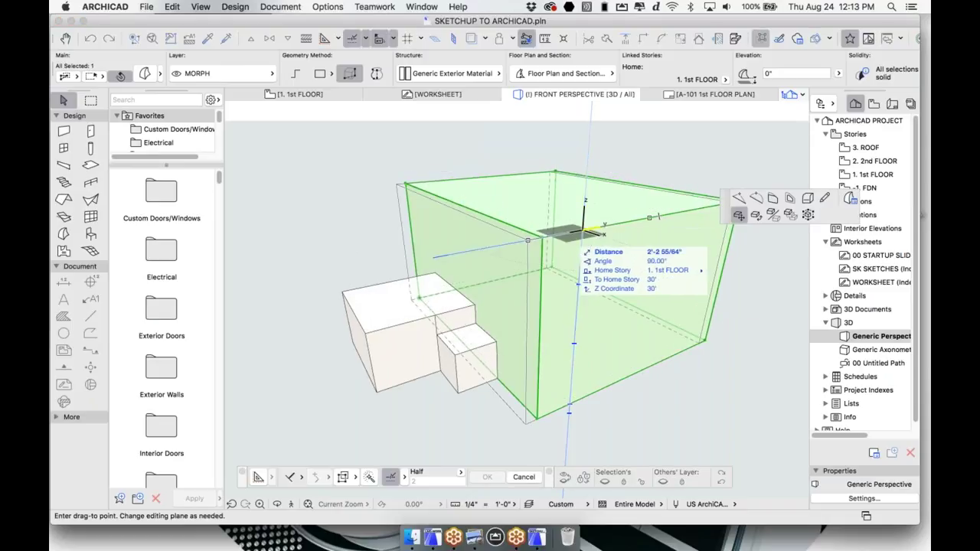
{"action": "left_click", "coordinate": [774, 199]}
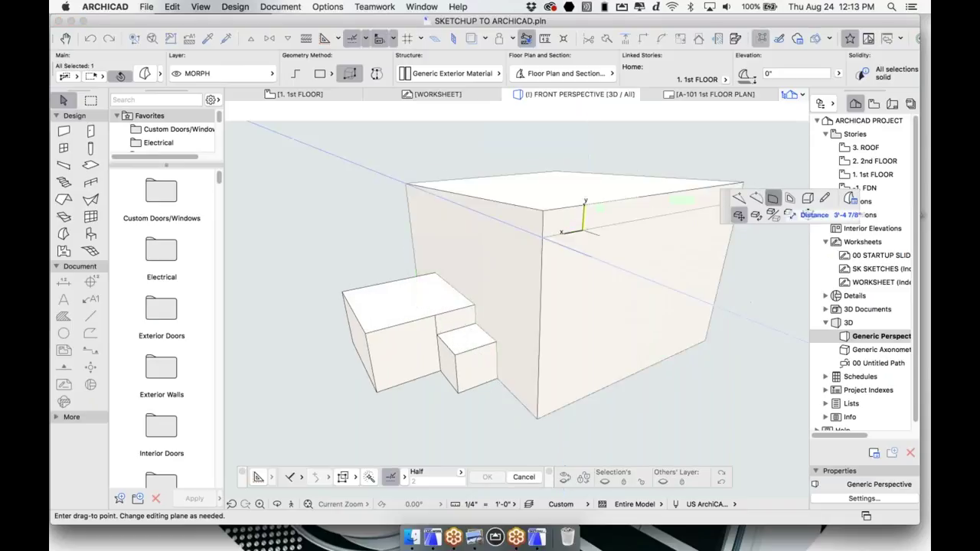
{"action": "left_click", "coordinate": [621, 192]}
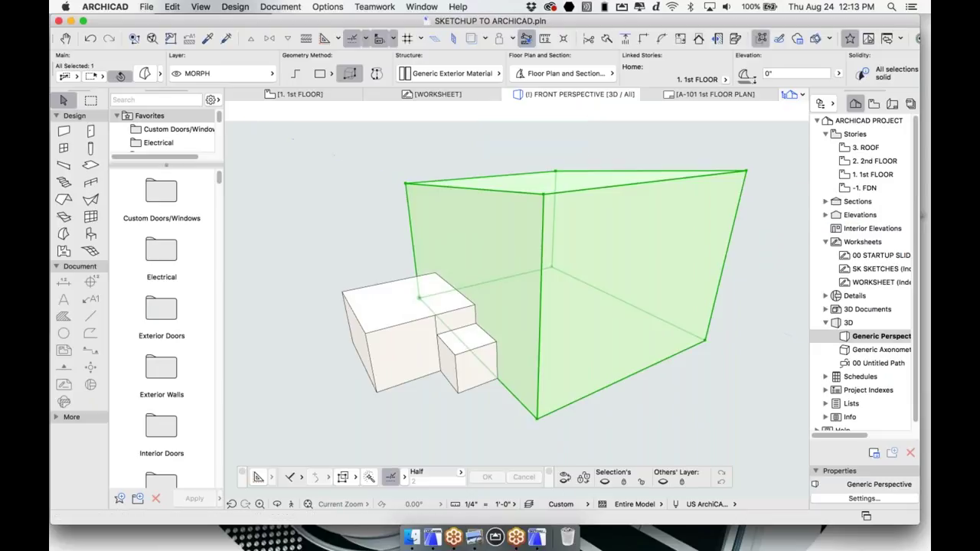
{"action": "left_click", "coordinate": [442, 353]}
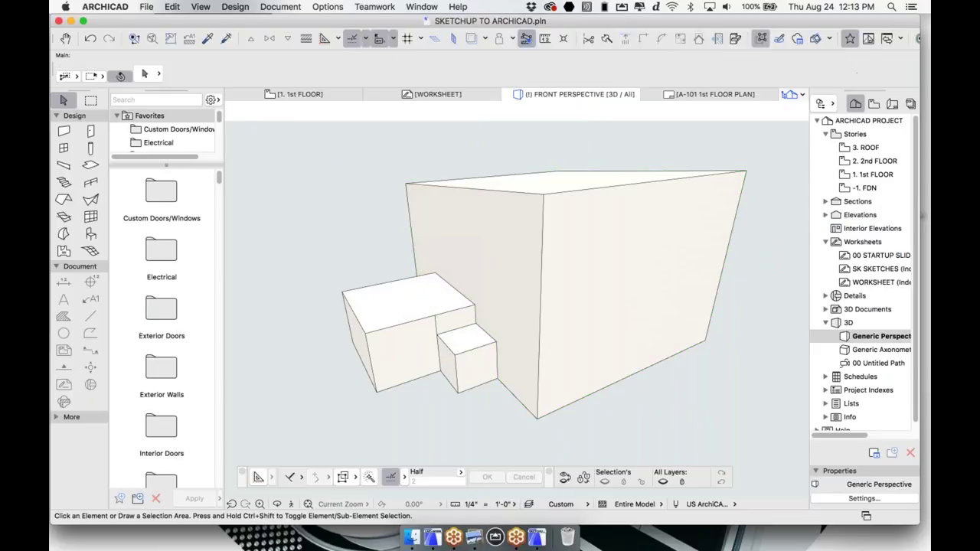
{"action": "scroll", "coordinate": [449, 349], "scroll_direction": "up", "scroll_amount": 3}
{"action": "left_click", "coordinate": [449, 346]}
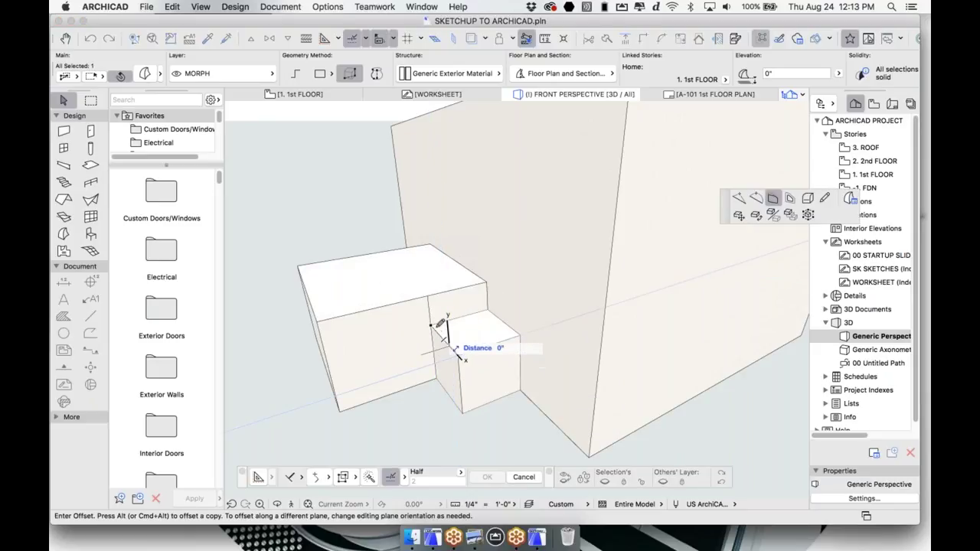
{"action": "key", "text": "Escape"}
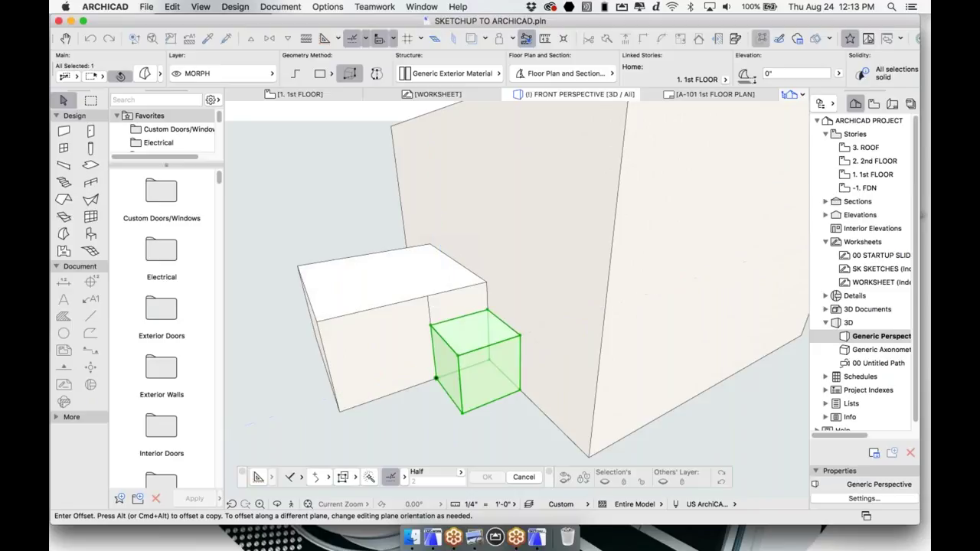
Draw a narrow upright rectangular face on the upper part of the large box's long wall, without extruding it.
{"action": "scroll", "coordinate": [541, 336], "scroll_direction": "down", "scroll_amount": 4}
{"action": "mouse_move", "coordinate": [541, 334]}
{"action": "middle_mouse_down", "text": "shift"}
{"action": "mouse_move", "coordinate": [486, 333]}
{"action": "mouse_move", "coordinate": [468, 316]}
{"action": "middle_mouse_up", "text": "shift"}
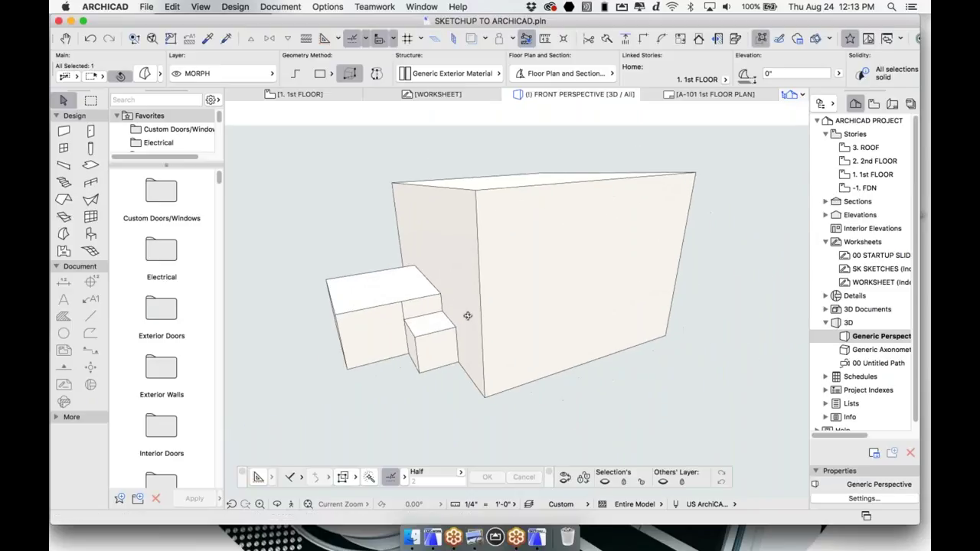
{"action": "left_click", "coordinate": [531, 225]}
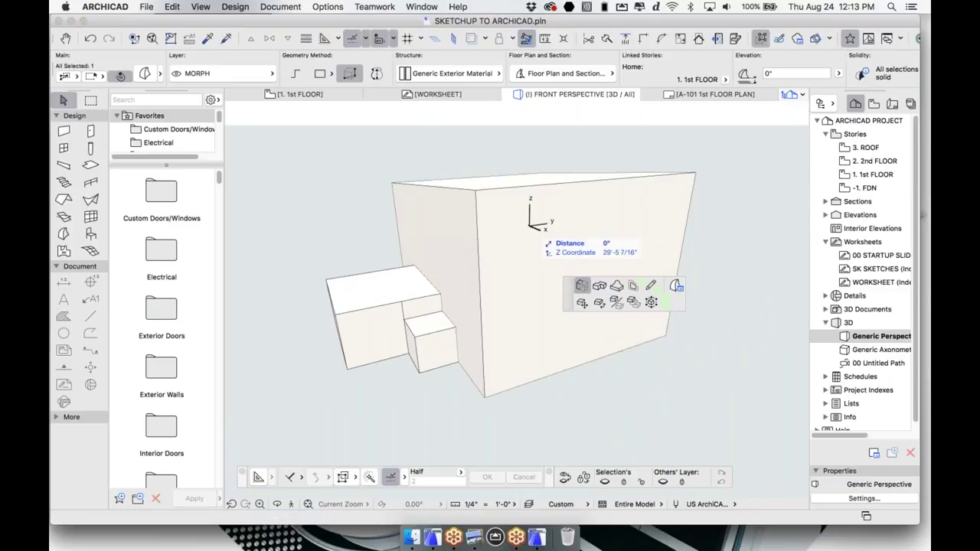
{"action": "left_click", "coordinate": [572, 285]}
{"action": "left_click", "coordinate": [808, 199]}
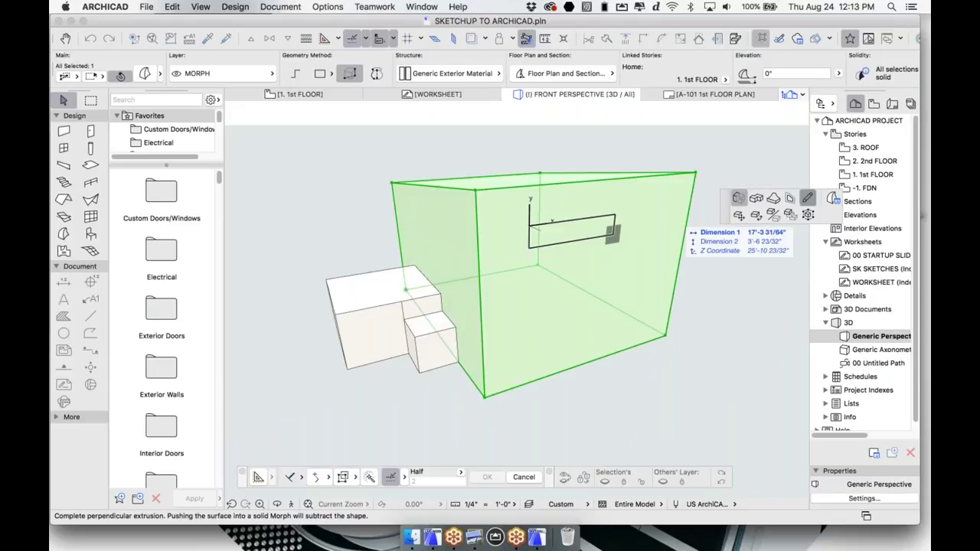
{"action": "left_click", "coordinate": [557, 268]}
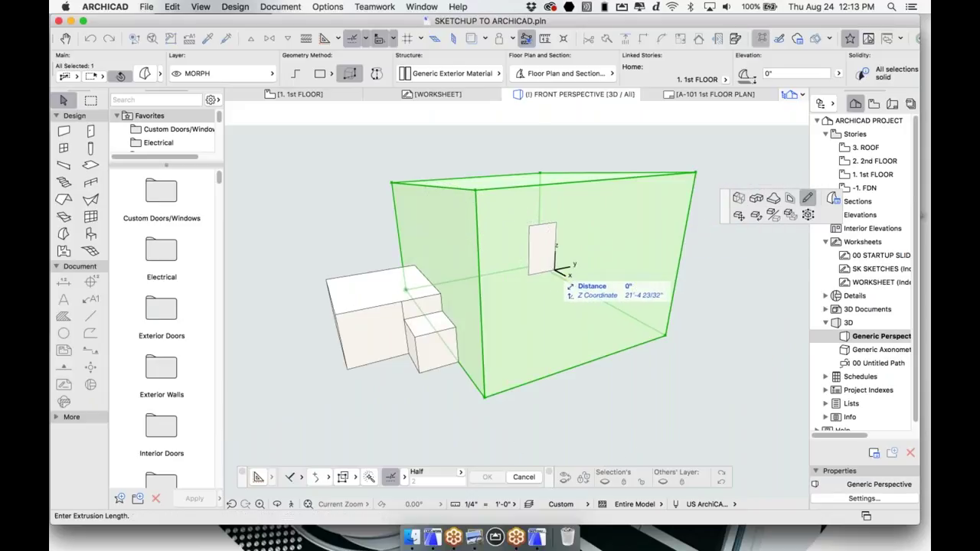
{"action": "left_click", "coordinate": [556, 268]}
{"action": "key", "text": "Escape"}
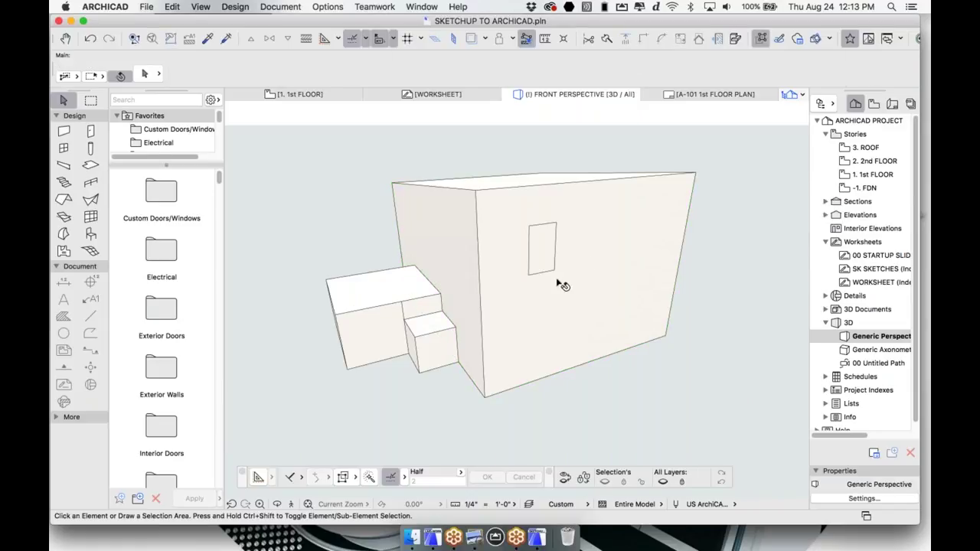
Show the Surface Painter palette and reshape it into a narrow column clear of the model.
{"action": "left_click", "coordinate": [422, 7]}
{"action": "mouse_move", "coordinate": [510, 189]}
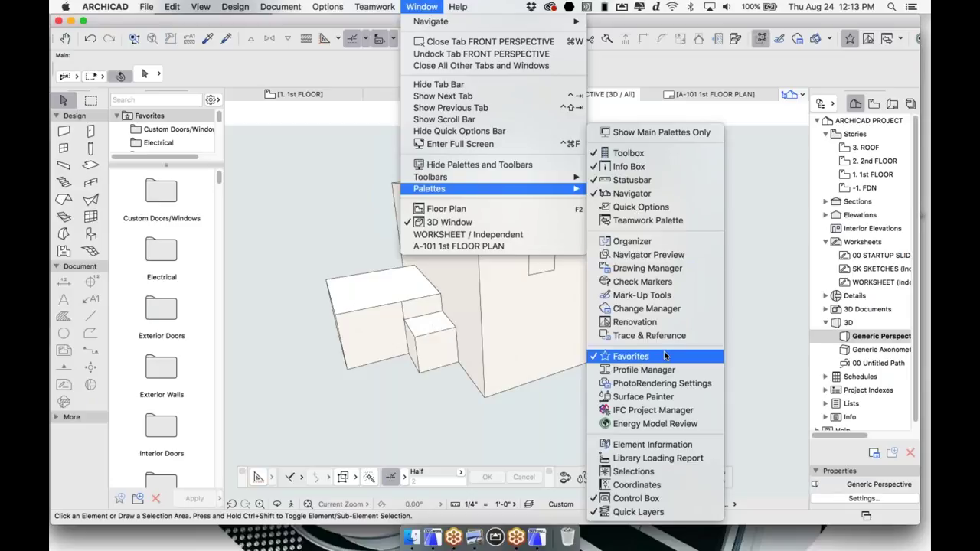
{"action": "left_click", "coordinate": [648, 396]}
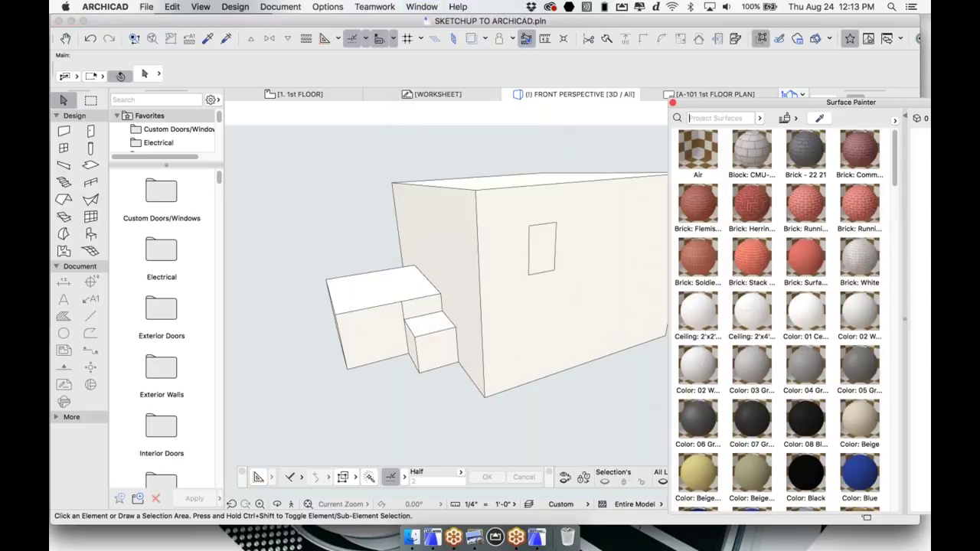
{"action": "left_click_drag", "start_coordinate": [856, 104], "coordinate": [802, 112]}
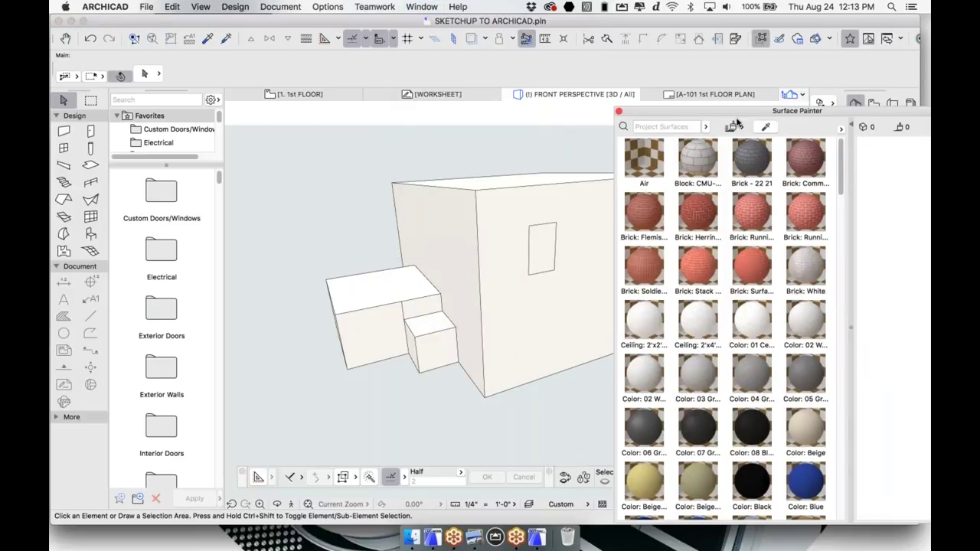
{"action": "left_click_drag", "start_coordinate": [738, 122], "coordinate": [671, 129]}
{"action": "mouse_move", "coordinate": [550, 113]}
{"action": "left_mouse_down"}
{"action": "mouse_move", "coordinate": [801, 101]}
{"action": "mouse_move", "coordinate": [777, 110]}
{"action": "mouse_move", "coordinate": [744, 101]}
{"action": "left_mouse_up"}
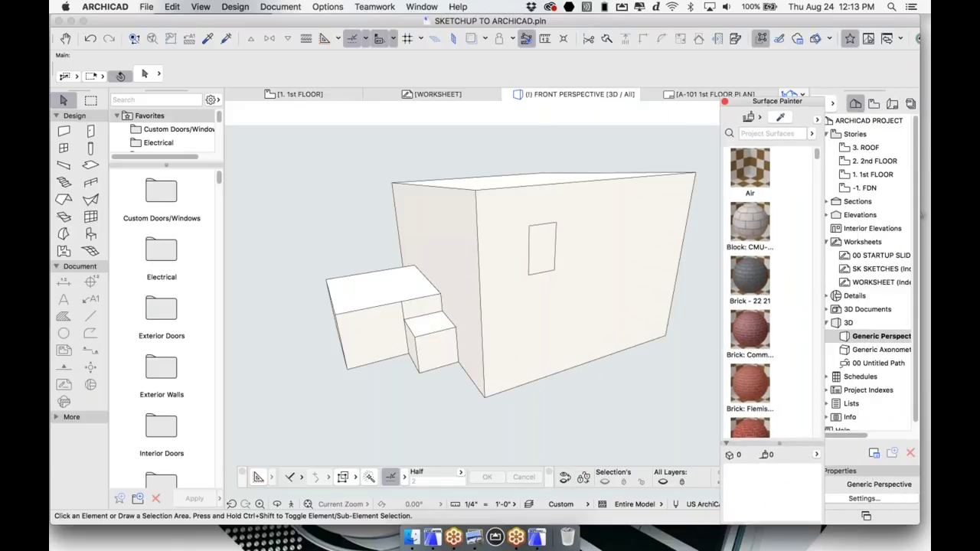
Paint the two visible walls of the large box with the Brick - 22 21 surface.
{"action": "left_click", "coordinate": [752, 282]}
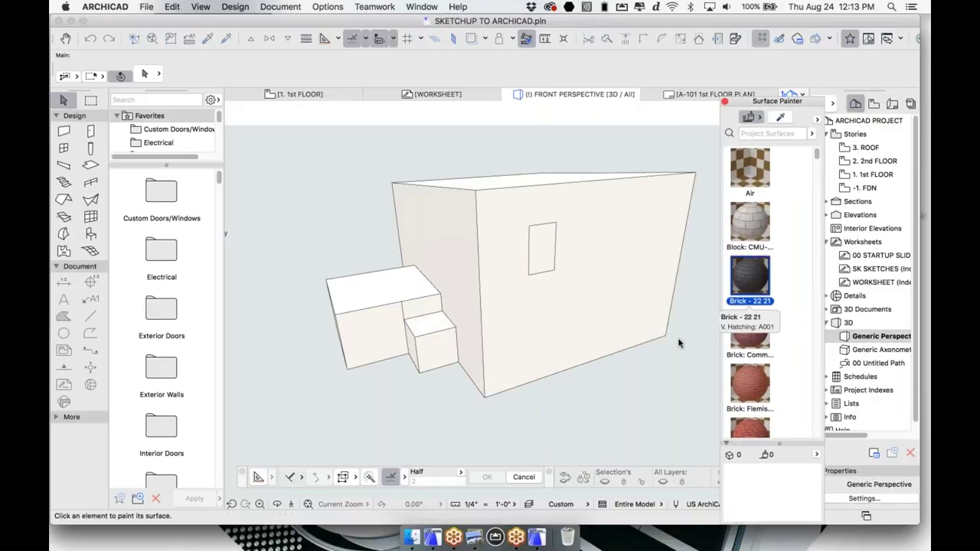
{"action": "left_click", "coordinate": [603, 306]}
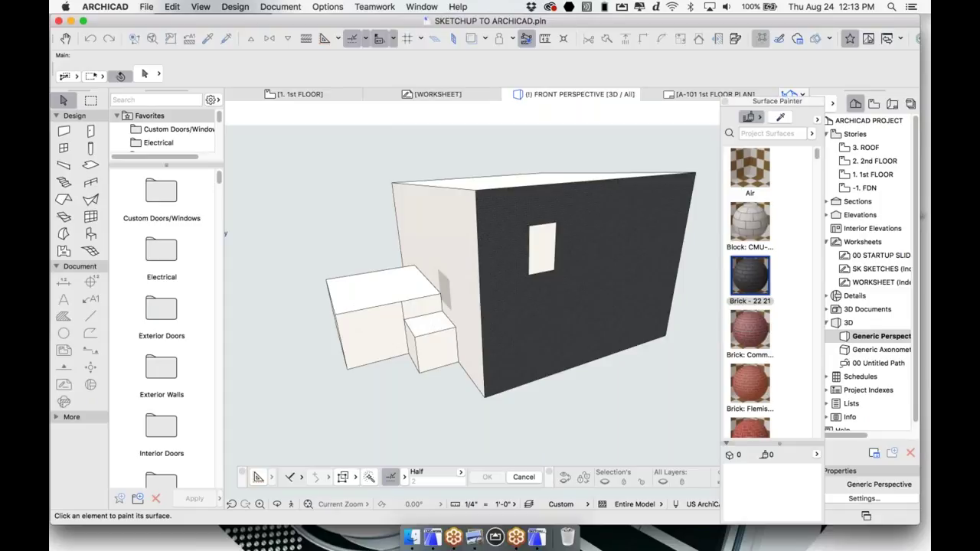
{"action": "left_click", "coordinate": [458, 238]}
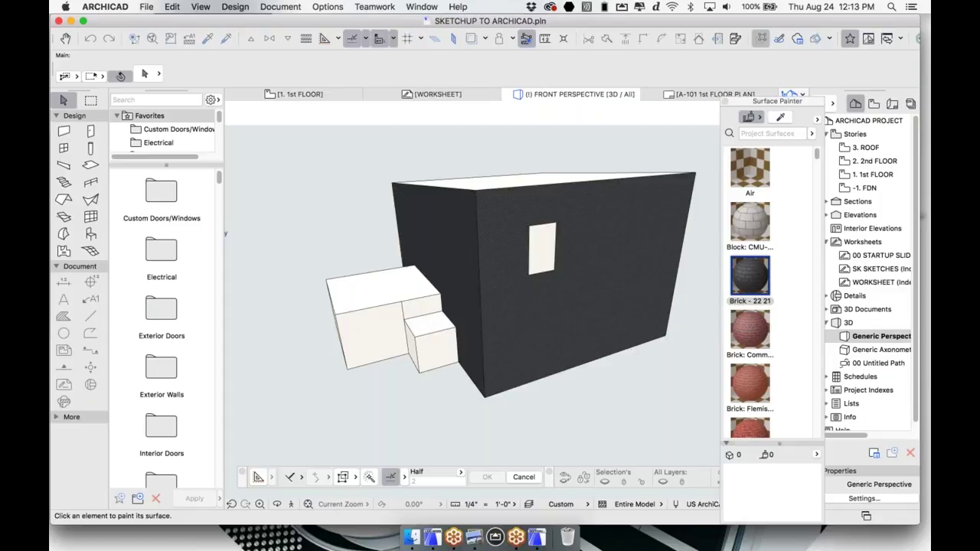
Search the surfaces for "wood" and paint the visible walls of the wide low box with the dark brown wooden plank surface.
{"action": "left_click", "coordinate": [742, 134]}
{"action": "type", "text": "wood"}
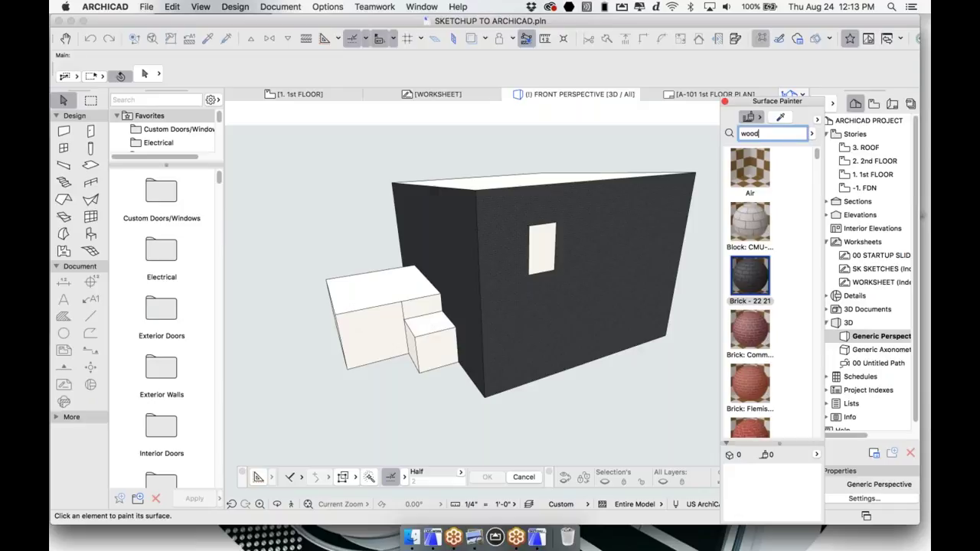
{"action": "key", "text": "Return"}
{"action": "left_click_drag", "start_coordinate": [818, 157], "coordinate": [829, 207]}
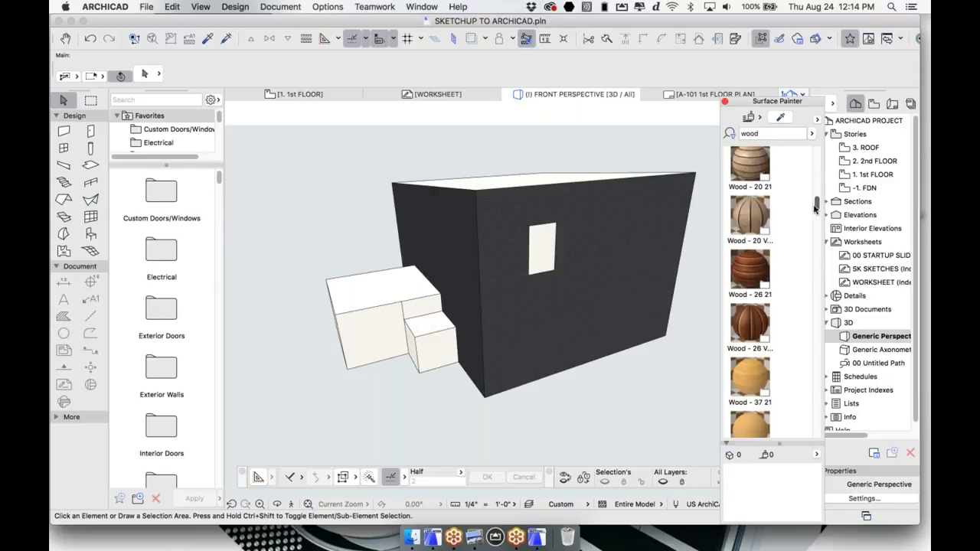
{"action": "scroll", "coordinate": [817, 207], "scroll_direction": "up", "scroll_amount": 3}
{"action": "left_click", "coordinate": [753, 243]}
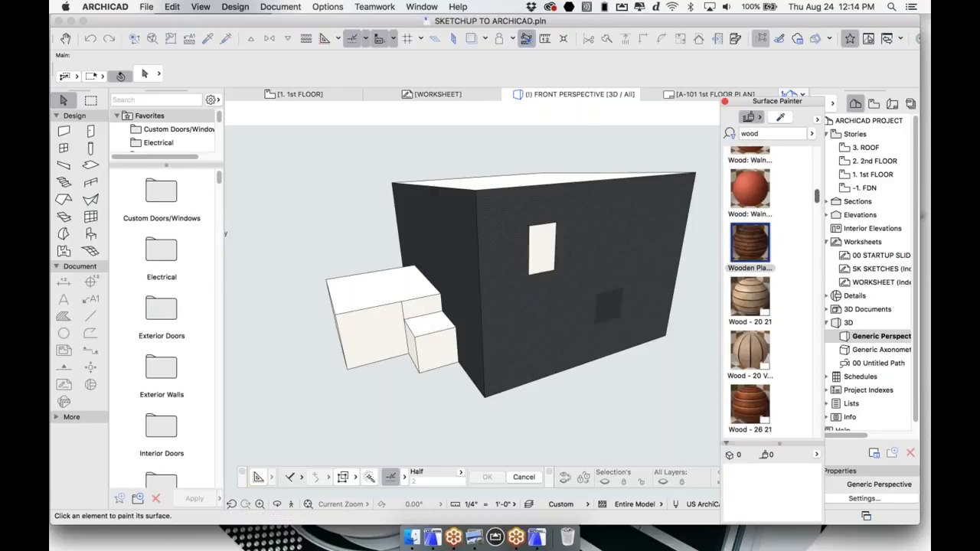
{"action": "middle_click_drag", "start_coordinate": [351, 320], "coordinate": [425, 285], "text": "shift"}
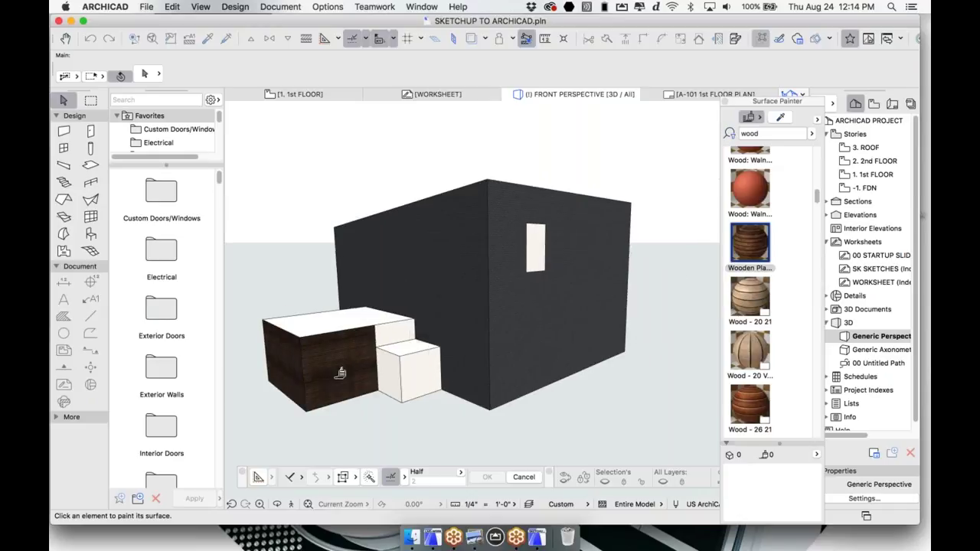
{"action": "scroll", "coordinate": [342, 373], "scroll_direction": "up", "scroll_amount": 2}
{"action": "left_click", "coordinate": [400, 323]}
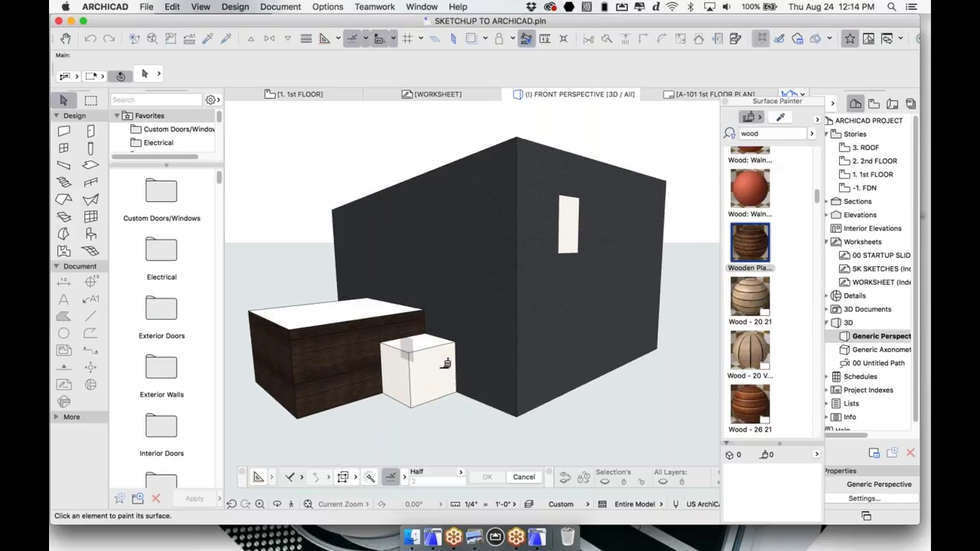
{"action": "scroll", "coordinate": [486, 353], "scroll_direction": "up", "scroll_amount": 1}
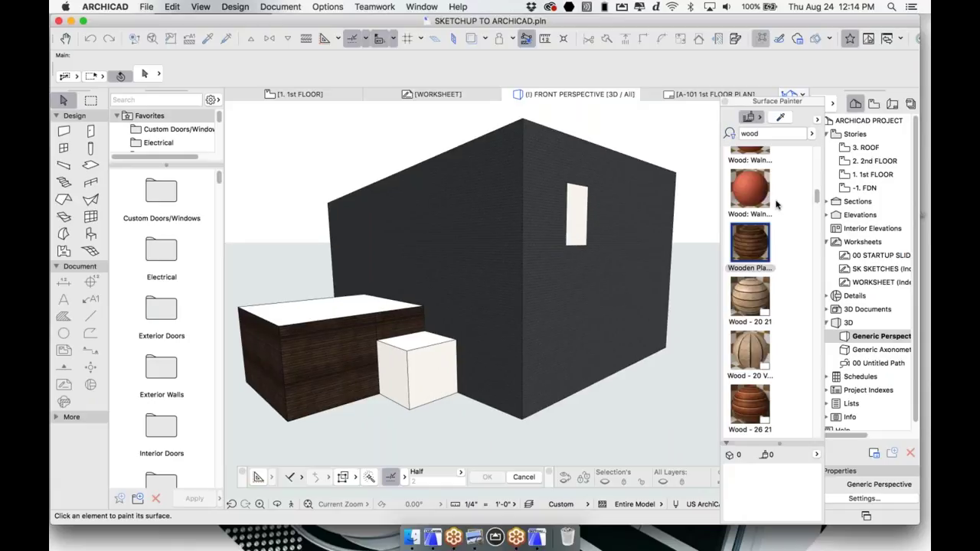
Paint both visible sides and the top of the smallest box with Siding: 8" Vert. Wood.
{"action": "left_click", "coordinate": [815, 163]}
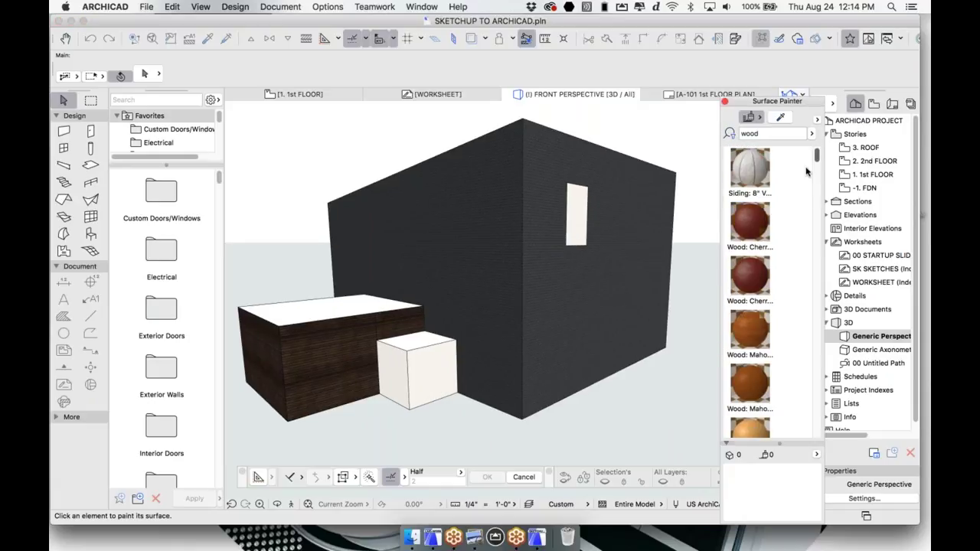
{"action": "left_click", "coordinate": [751, 178]}
{"action": "left_click", "coordinate": [427, 365]}
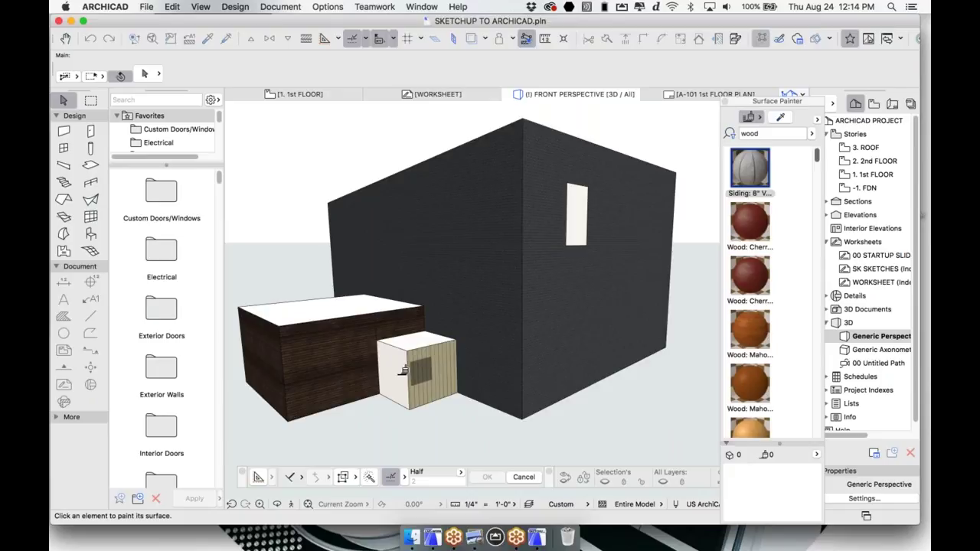
{"action": "left_click", "coordinate": [394, 373]}
{"action": "left_click", "coordinate": [422, 338]}
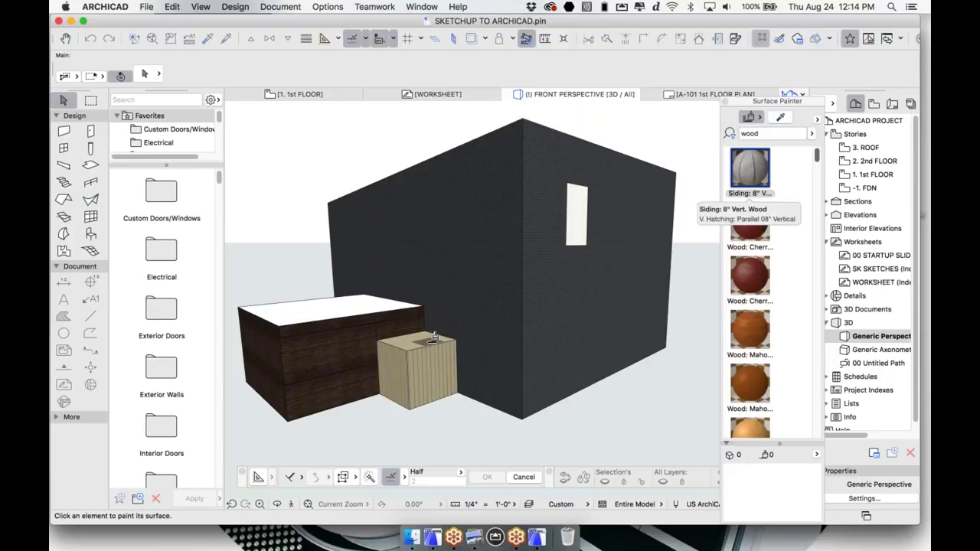
Stop painting, select all three boxes, and enlarge the Surface Painter's list of surfaces used by the selection.
{"action": "left_click", "coordinate": [63, 102]}
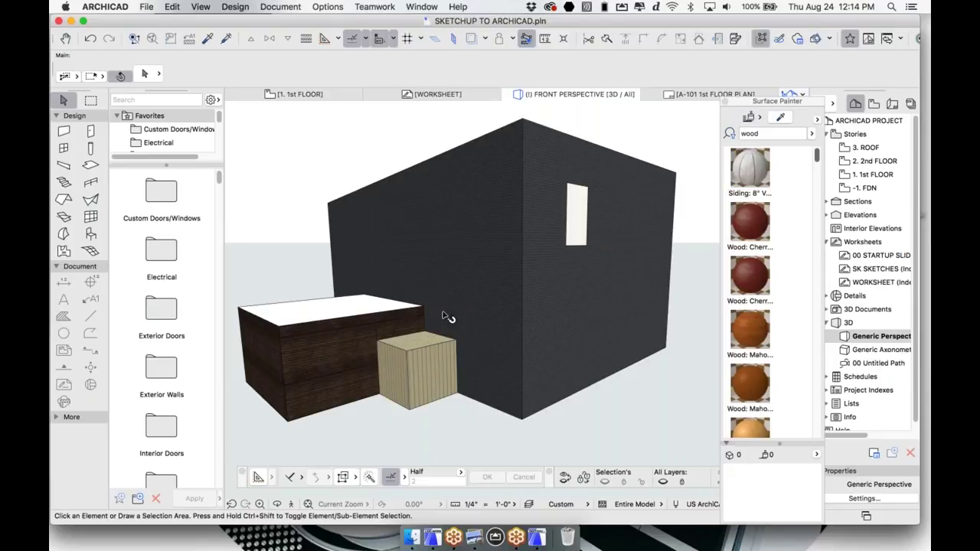
{"action": "left_click_drag", "start_coordinate": [243, 186], "coordinate": [596, 398]}
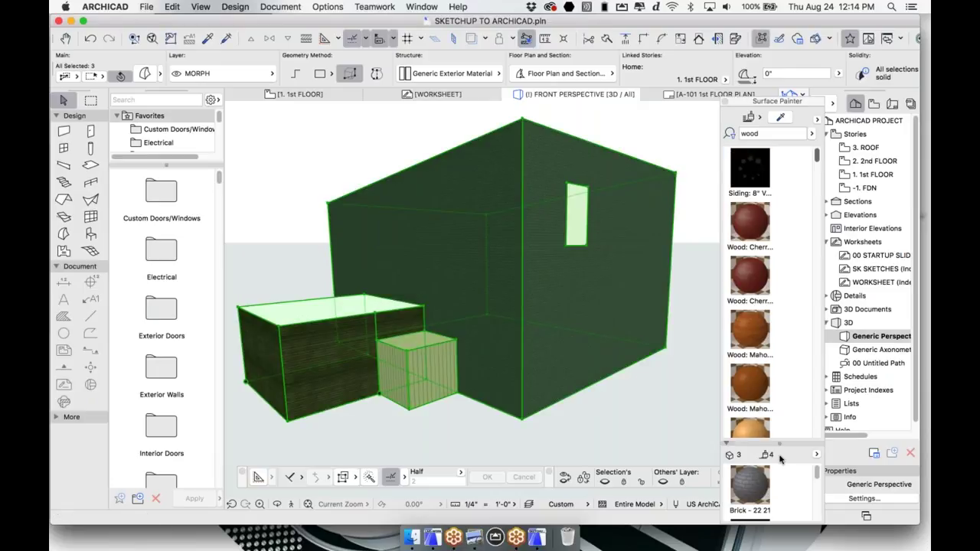
{"action": "left_click", "coordinate": [779, 449]}
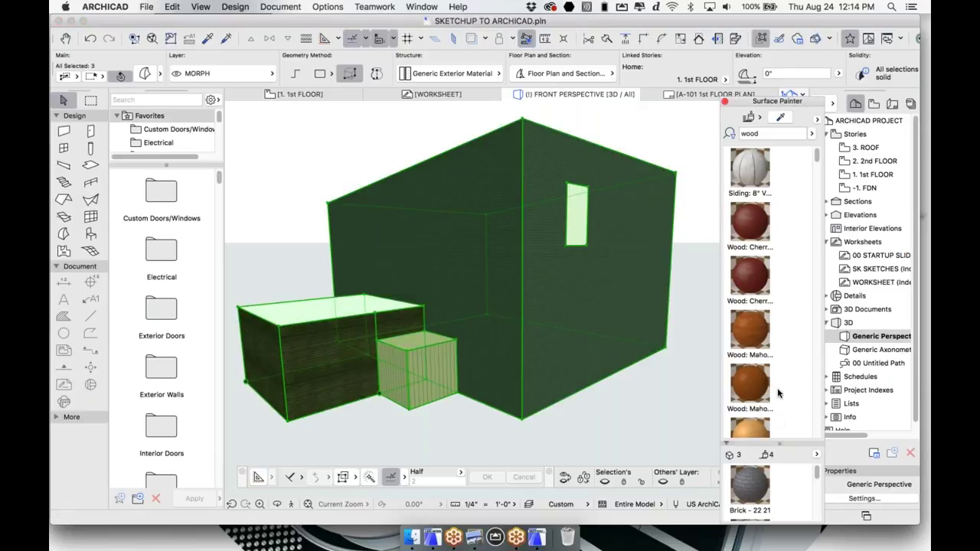
{"action": "left_click_drag", "start_coordinate": [779, 443], "coordinate": [779, 337]}
Search the surfaces for "brick" and pick Brick: Common Bond as the surface to paint with.
{"action": "left_click", "coordinate": [766, 135]}
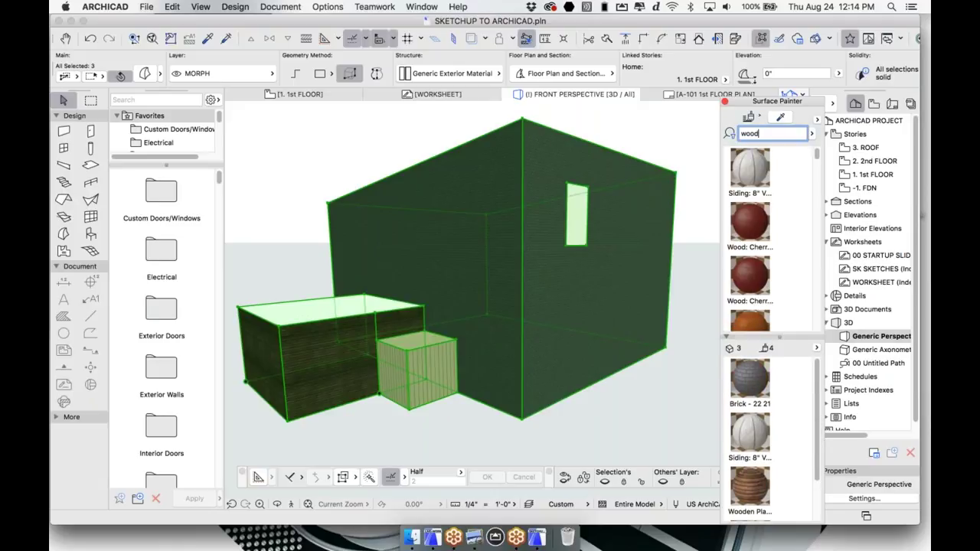
{"action": "key", "text": "BackSpace"}
{"action": "key", "text": "BackSpace"}
{"action": "key", "text": "BackSpace"}
{"action": "key", "text": "BackSpace"}
{"action": "type", "text": "brick"}
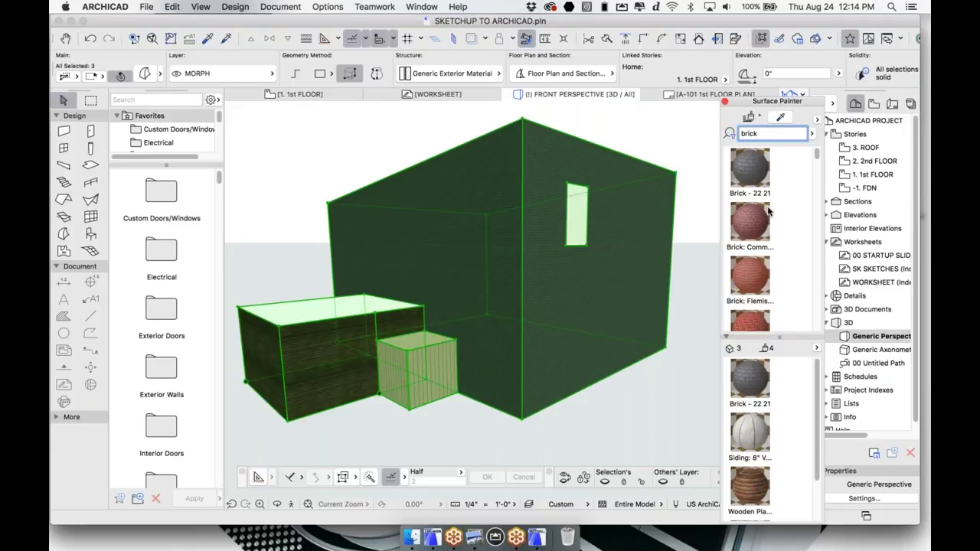
{"action": "left_click", "coordinate": [755, 232]}
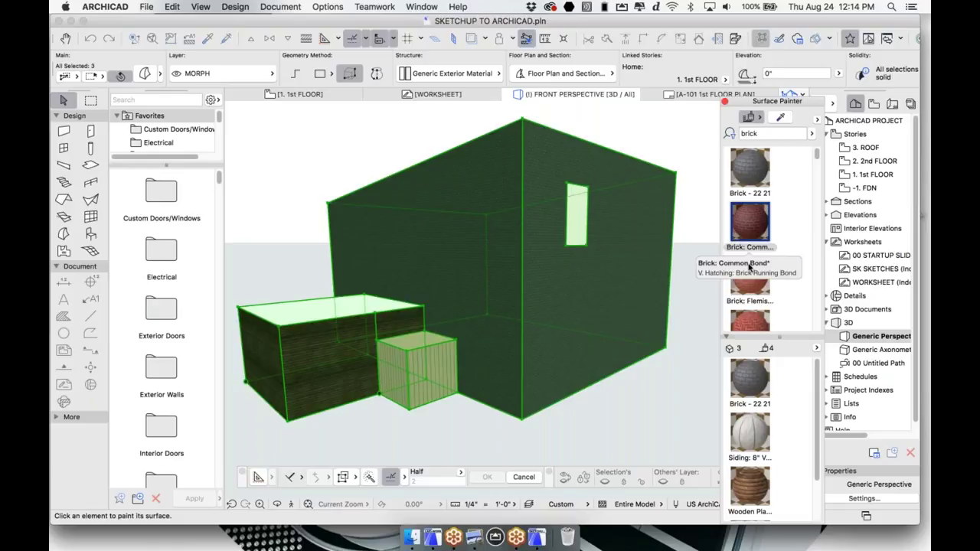
Highlight in the model where Brick - 22 21, Siding: 8" Vert. Wood and the wooden planks are used, and close the Surface Painter.
{"action": "left_click", "coordinate": [758, 382]}
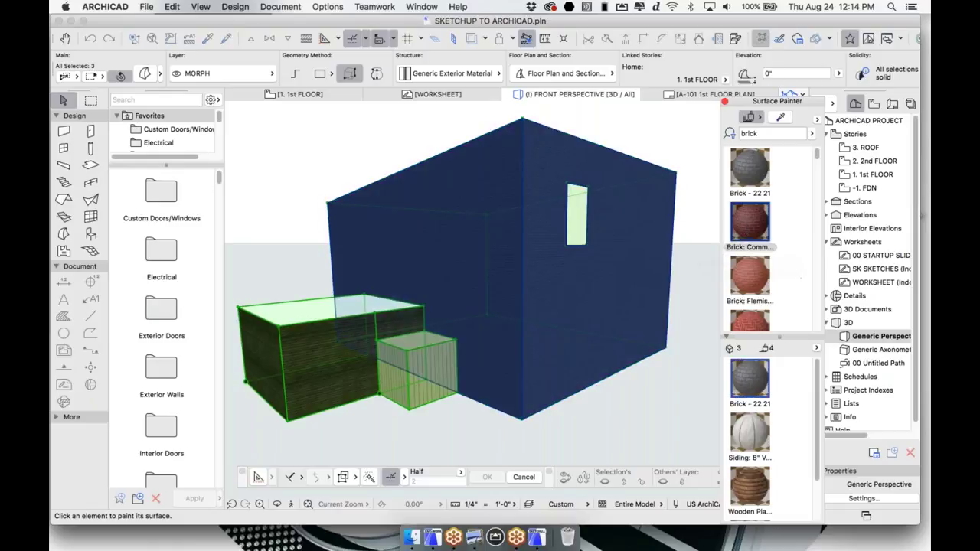
{"action": "left_click", "coordinate": [750, 434]}
{"action": "left_click", "coordinate": [751, 477]}
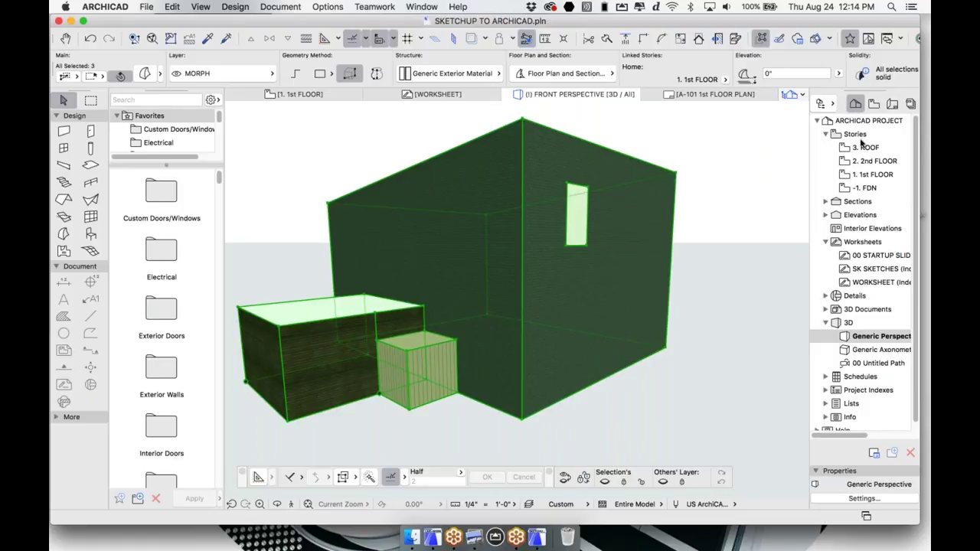
Browse the project's views, expand the Elements and Components schedules, and open the MASSING SQ FT schedule.
{"action": "left_click", "coordinate": [874, 104]}
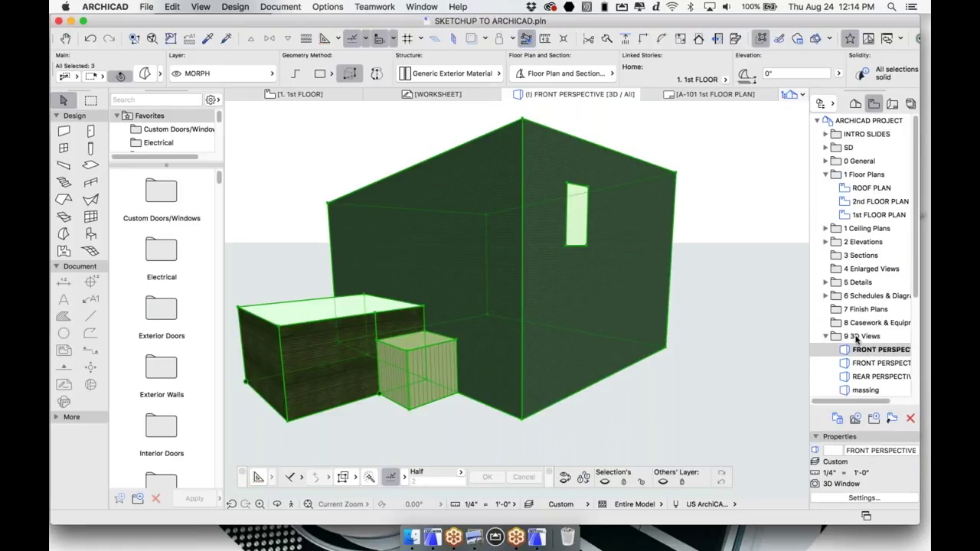
{"action": "left_click", "coordinate": [855, 103]}
{"action": "scroll", "coordinate": [848, 316], "scroll_direction": "down", "scroll_amount": 1}
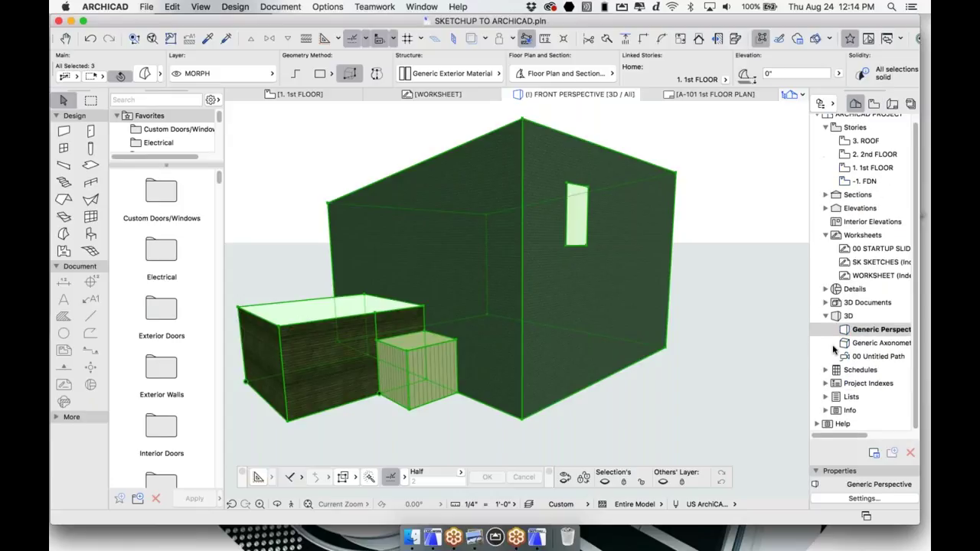
{"action": "left_click", "coordinate": [826, 370]}
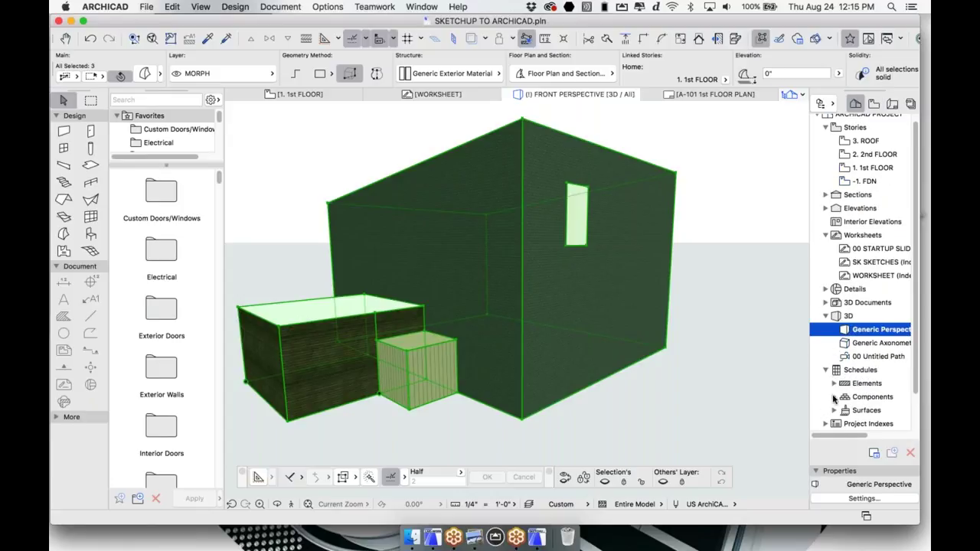
{"action": "left_click", "coordinate": [834, 397]}
{"action": "left_click", "coordinate": [833, 385]}
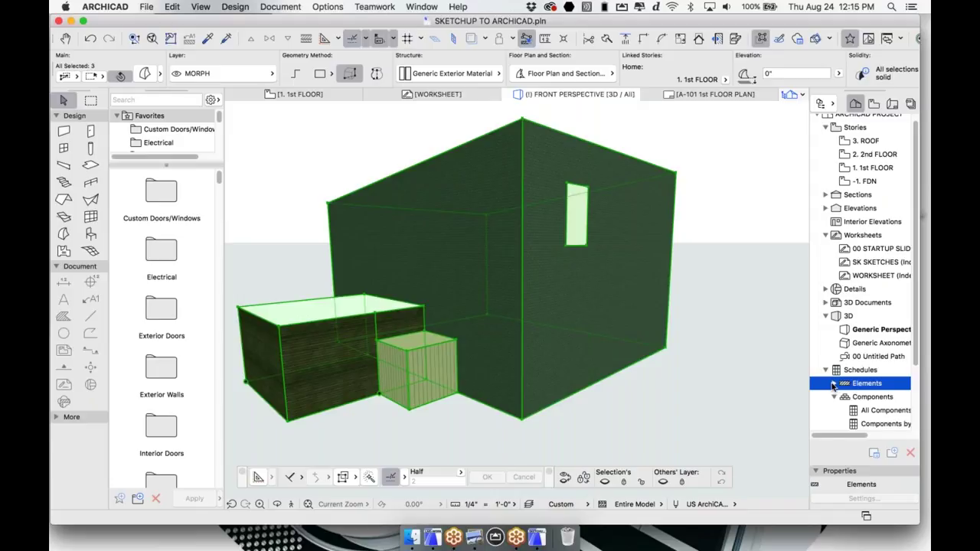
{"action": "left_click", "coordinate": [833, 384]}
{"action": "scroll", "coordinate": [858, 352], "scroll_direction": "down", "scroll_amount": 4}
{"action": "left_click", "coordinate": [884, 314]}
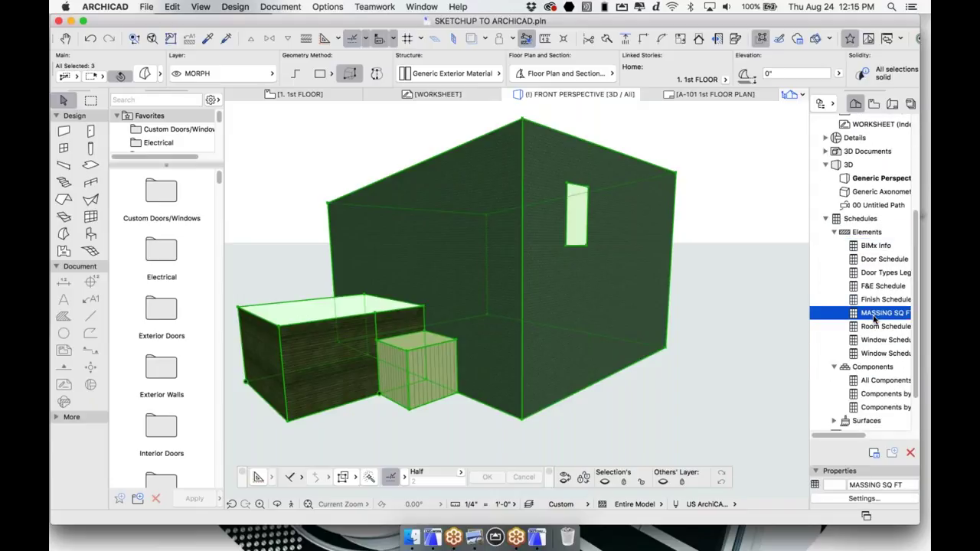
{"action": "double_click", "coordinate": [885, 316]}
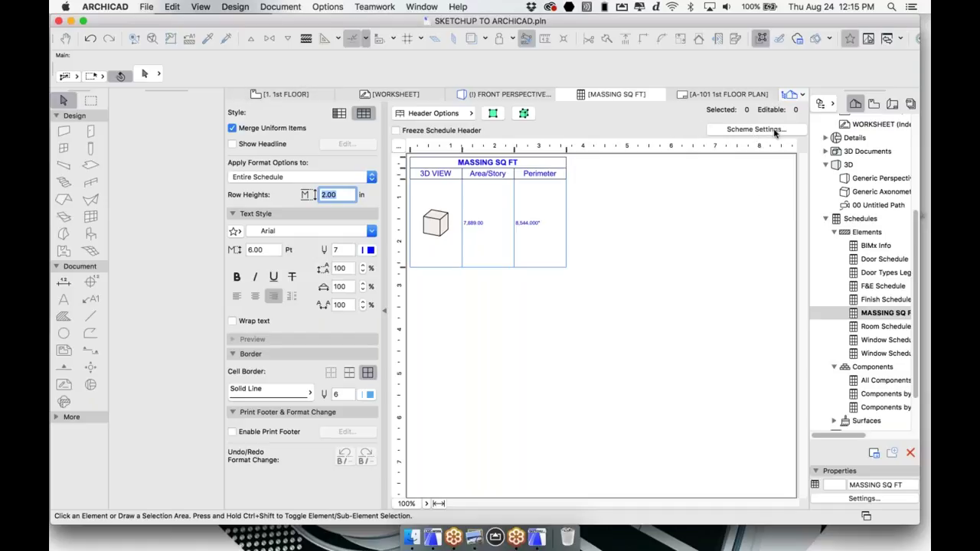
Show the 1st floor plan, inspect the smallest box's outline and morph by selecting them, and clear the selection.
{"action": "left_click", "coordinate": [287, 94]}
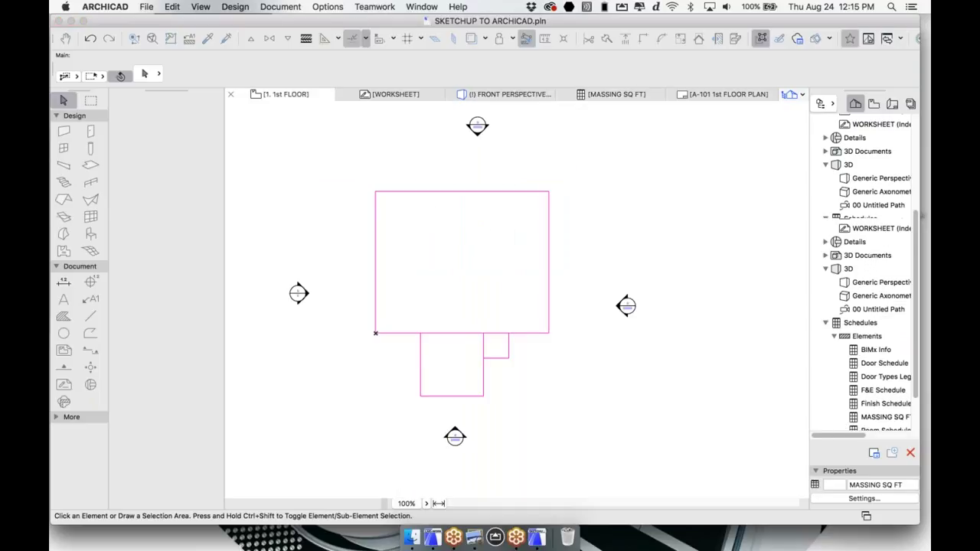
{"action": "left_click", "coordinate": [533, 333]}
{"action": "left_click", "coordinate": [484, 373]}
{"action": "left_click", "coordinate": [496, 358]}
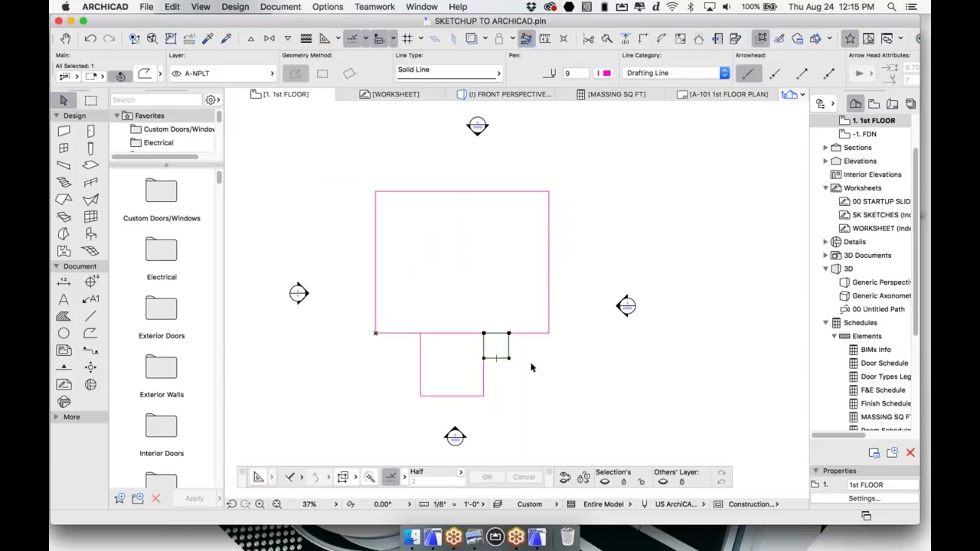
{"action": "left_click", "coordinate": [510, 312]}
{"action": "left_click", "coordinate": [469, 355]}
{"action": "left_click", "coordinate": [499, 353]}
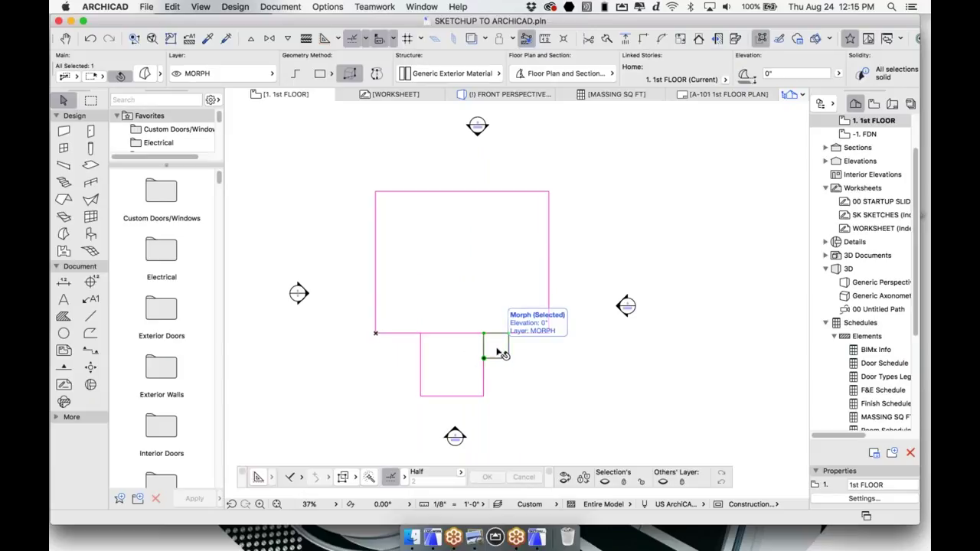
{"action": "left_click", "coordinate": [363, 197]}
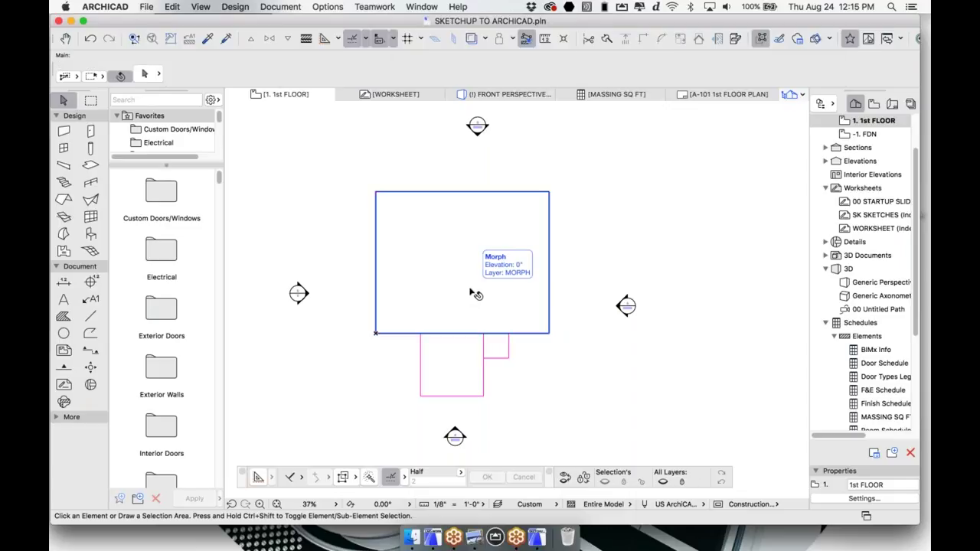
Hide the MORPH layer of the selected boxes in the 3D view and return to the 1st floor plan.
{"action": "key", "text": "F3"}
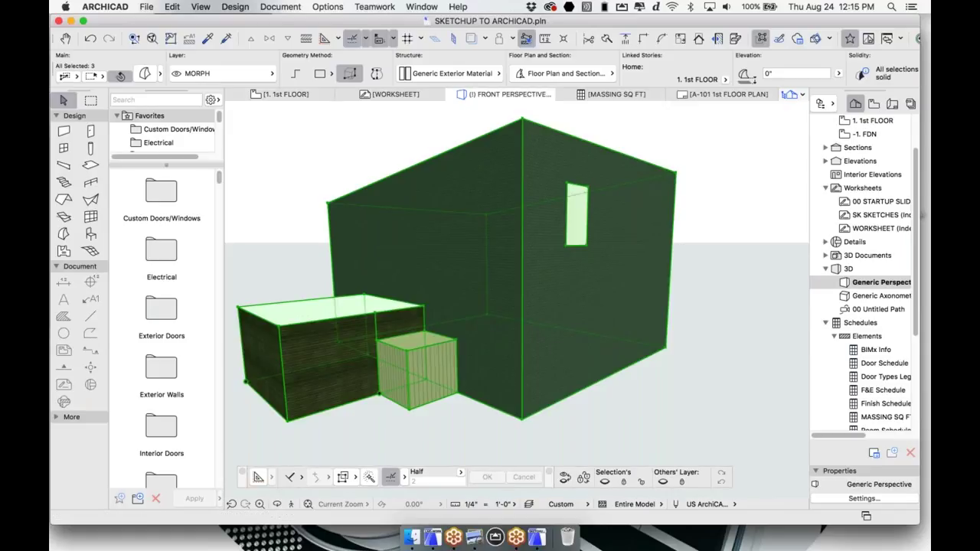
{"action": "left_click", "coordinate": [605, 481]}
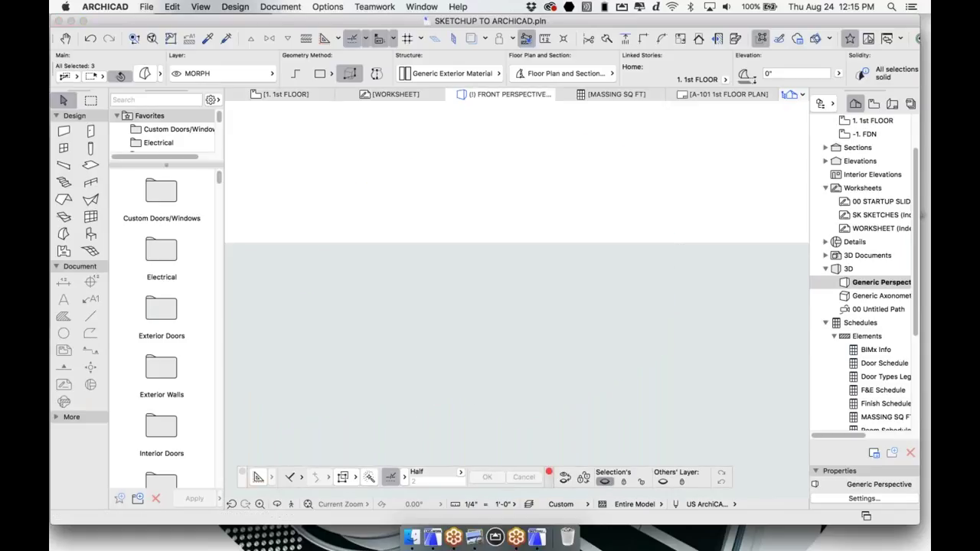
{"action": "key", "text": "Escape"}
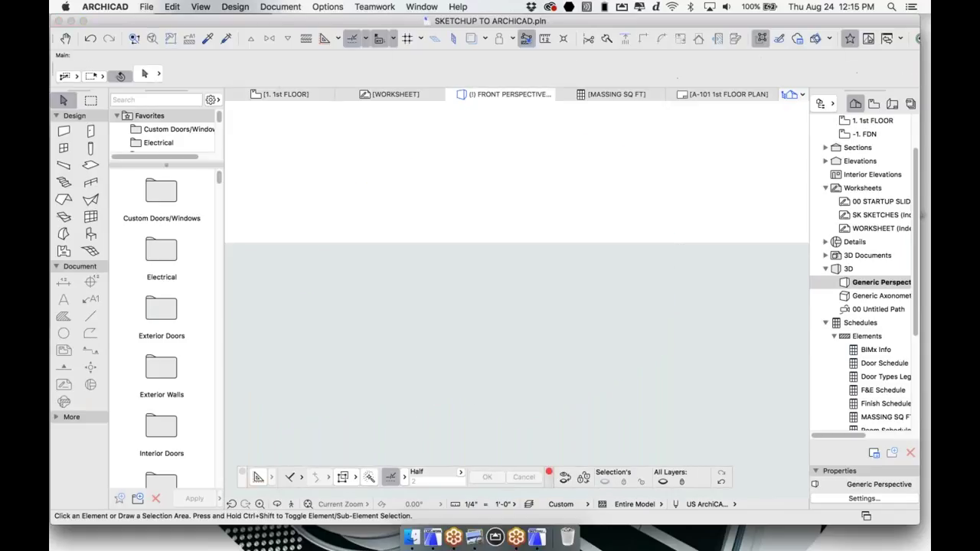
{"action": "left_click", "coordinate": [284, 95]}
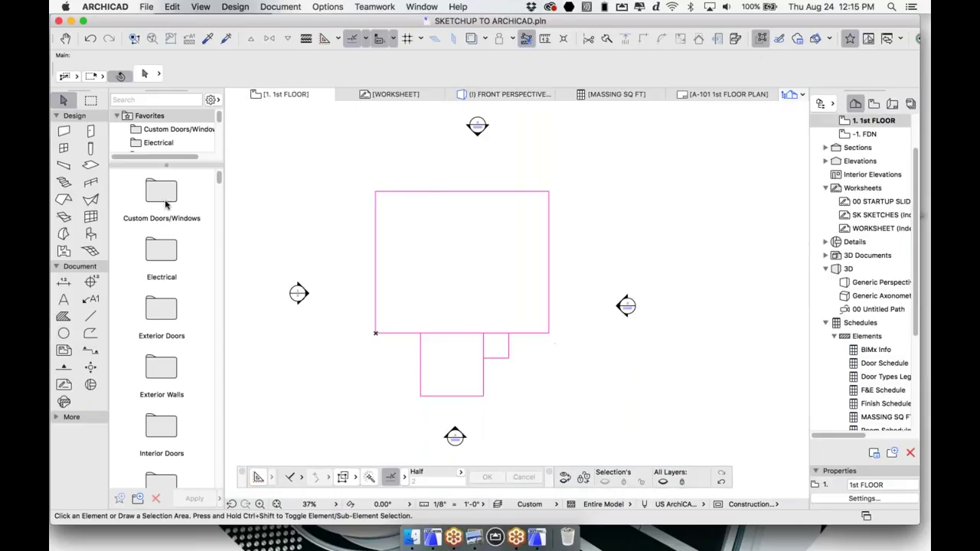
Trace two edges of the large outline with a chained exterior wall and continue it with three curved segments.
{"action": "left_click", "coordinate": [64, 131]}
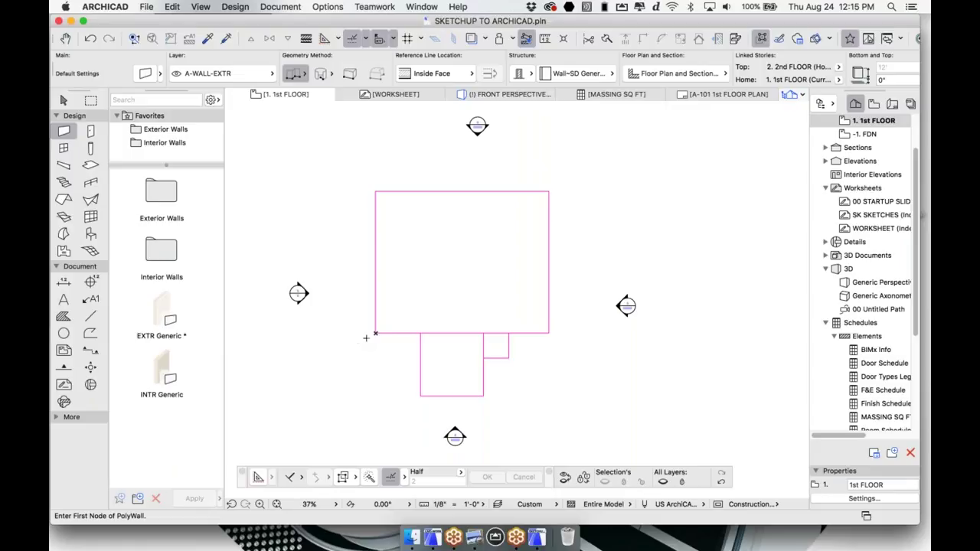
{"action": "left_click", "coordinate": [375, 333]}
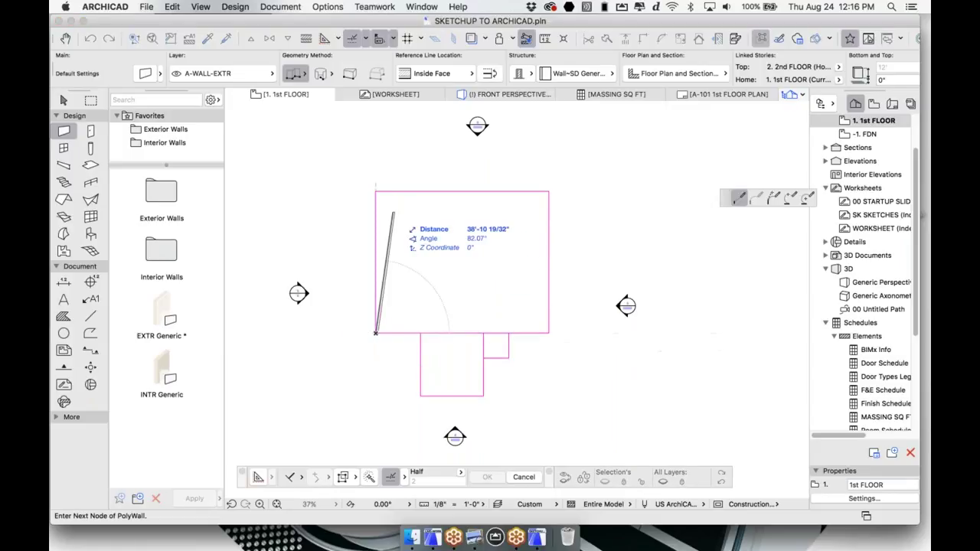
{"action": "left_click", "coordinate": [375, 191]}
{"action": "left_click", "coordinate": [549, 192]}
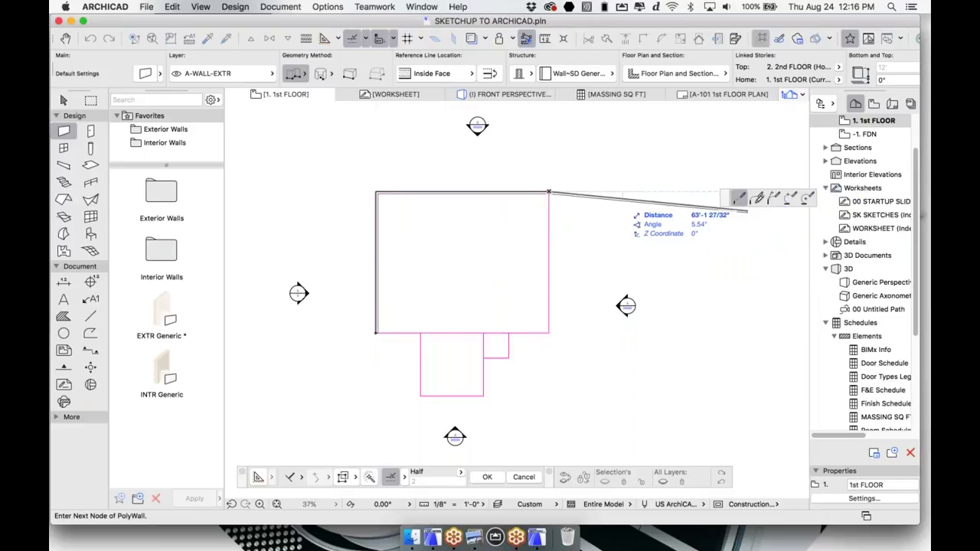
{"action": "left_click", "coordinate": [756, 199]}
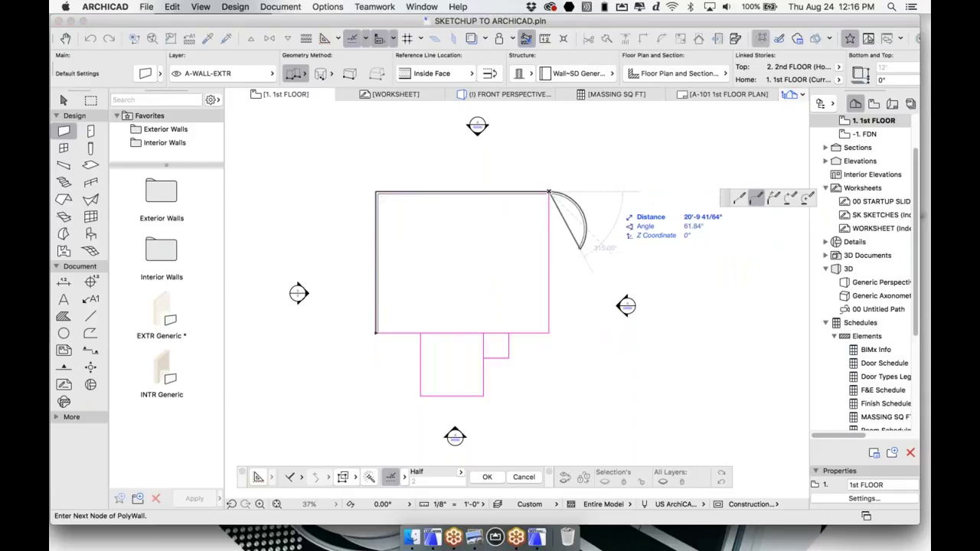
{"action": "left_click", "coordinate": [701, 299]}
{"action": "left_click", "coordinate": [739, 360]}
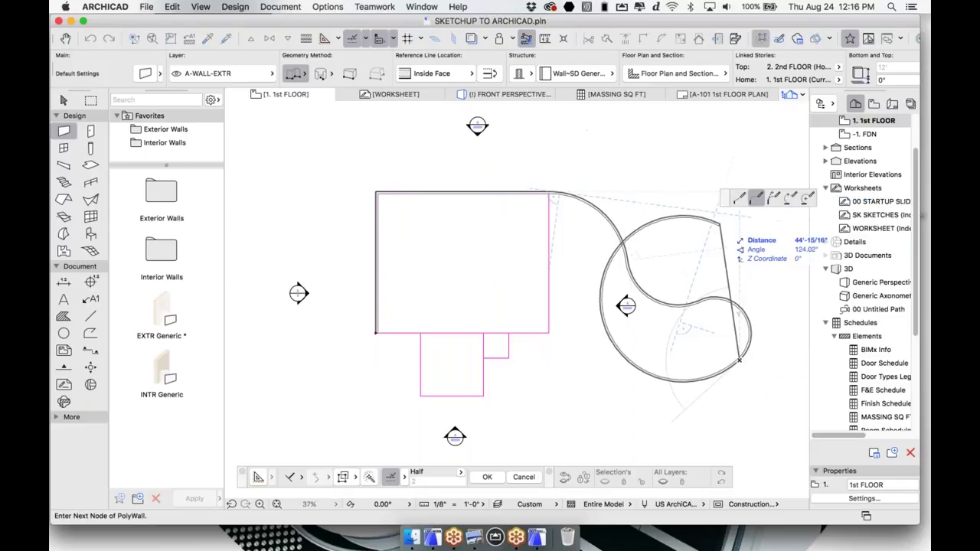
{"action": "left_click", "coordinate": [733, 207]}
{"action": "left_click", "coordinate": [740, 198]}
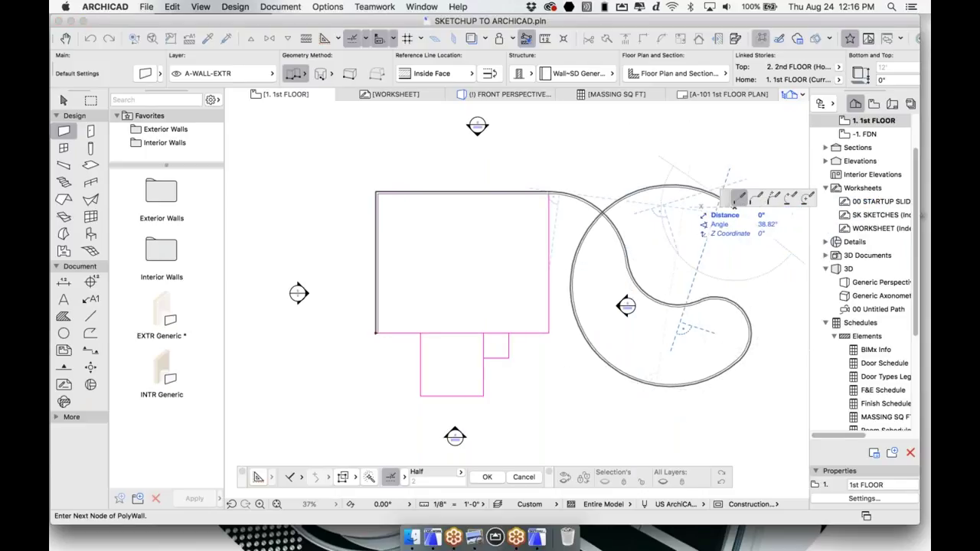
Remove the curved segments from the wall chain, add two slanted straight ones, and cancel the whole chain.
{"action": "key", "text": "BackSpace"}
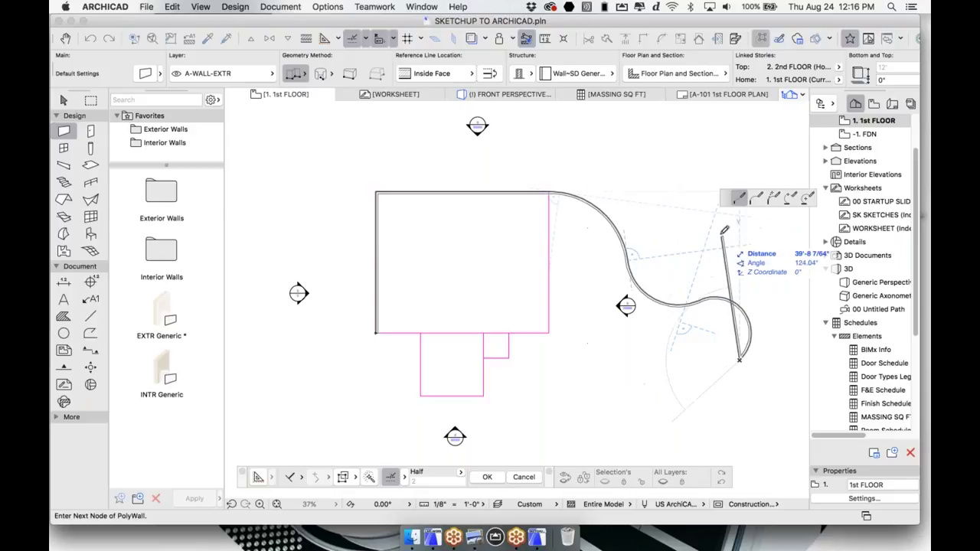
{"action": "key", "text": "BackSpace"}
{"action": "key", "text": "BackSpace"}
{"action": "key", "text": "BackSpace"}
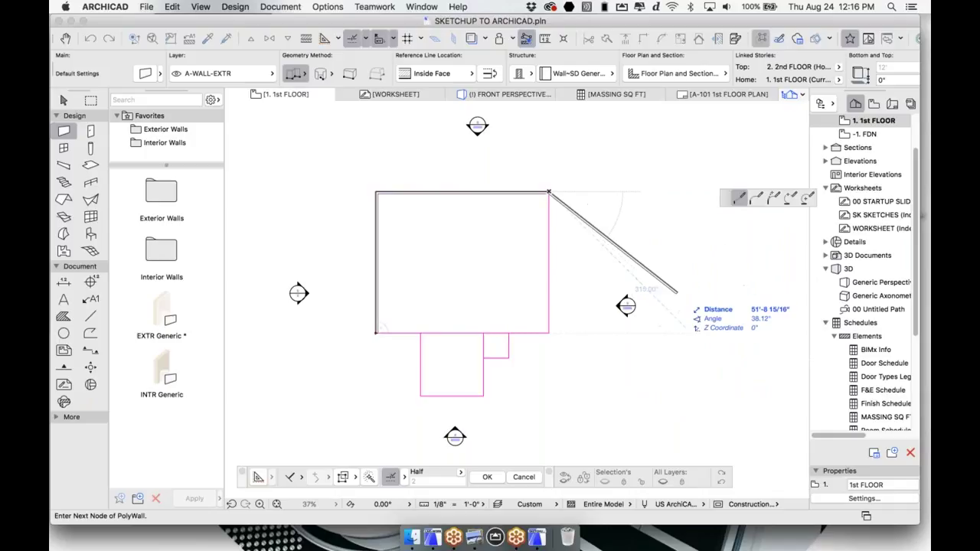
{"action": "left_click", "coordinate": [709, 291]}
{"action": "left_click", "coordinate": [682, 392]}
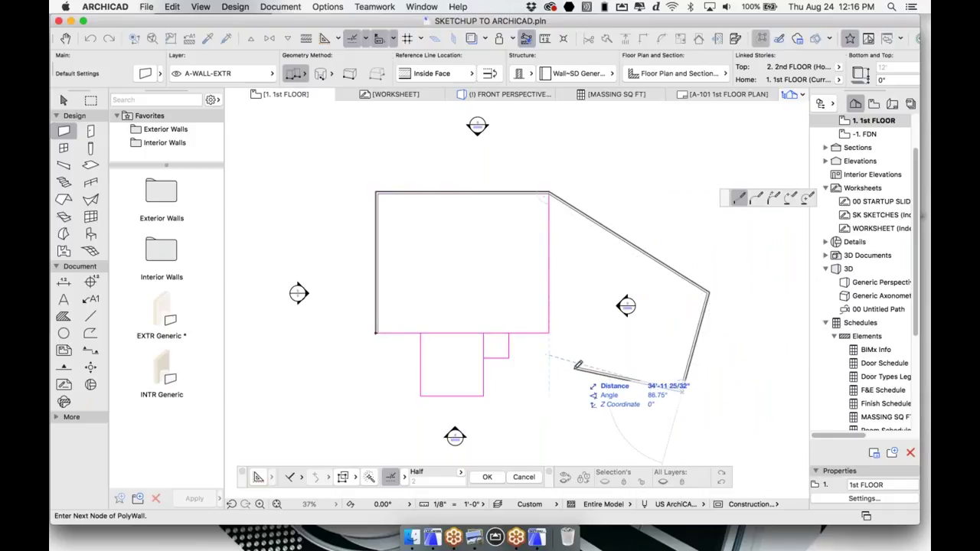
{"action": "key", "text": "Escape"}
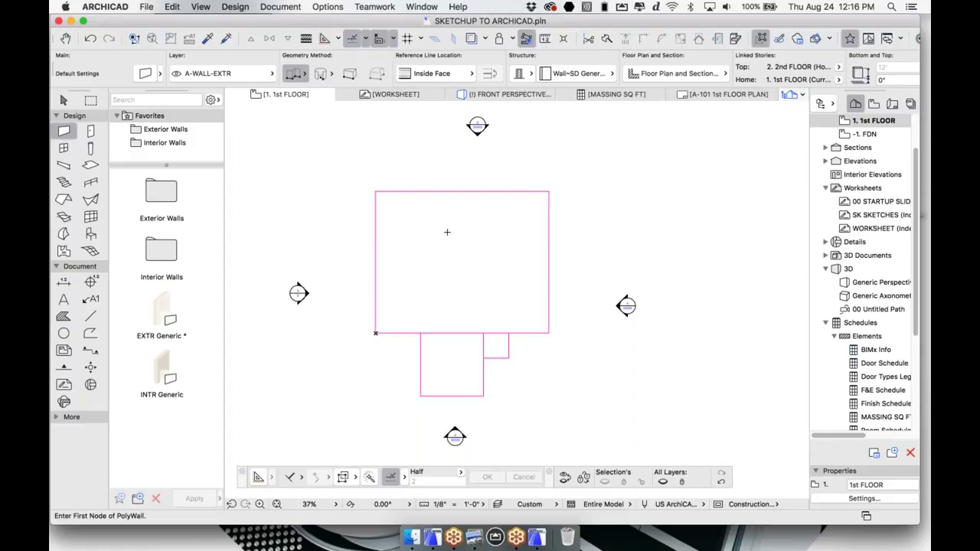
Generate exterior walls automatically around the large rectangle and the two smaller attached outlines with the Magic Wand.
{"action": "left_click", "coordinate": [379, 196]}
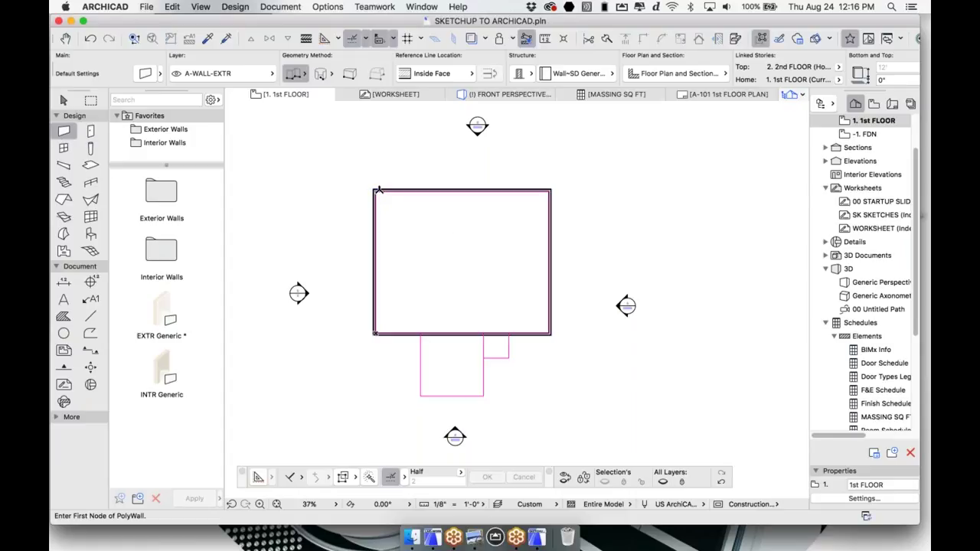
{"action": "scroll", "coordinate": [375, 191], "scroll_direction": "up", "scroll_amount": 5}
{"action": "scroll", "coordinate": [339, 201], "scroll_direction": "down", "scroll_amount": 10}
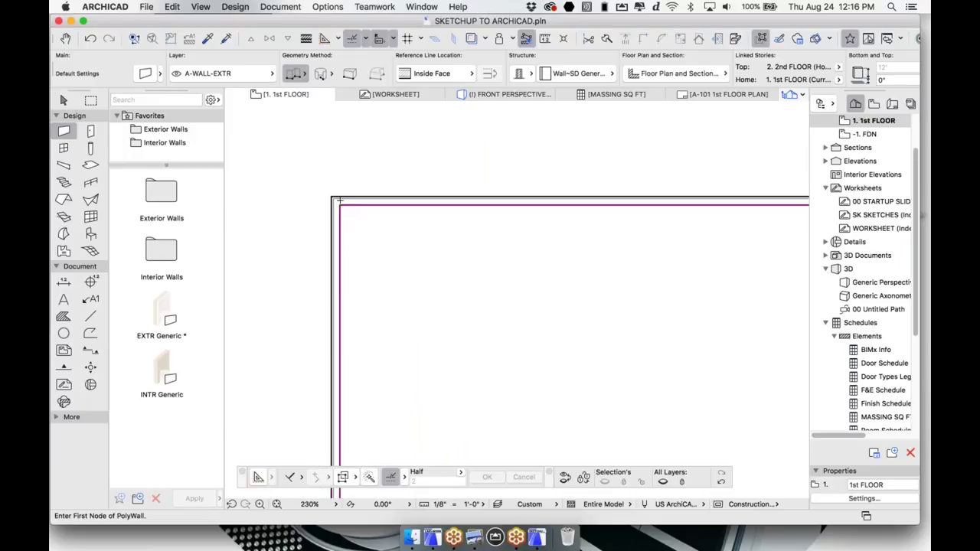
{"action": "scroll", "coordinate": [398, 355], "scroll_direction": "down", "scroll_amount": 3}
{"action": "left_click", "coordinate": [398, 355]}
{"action": "left_click", "coordinate": [498, 311]}
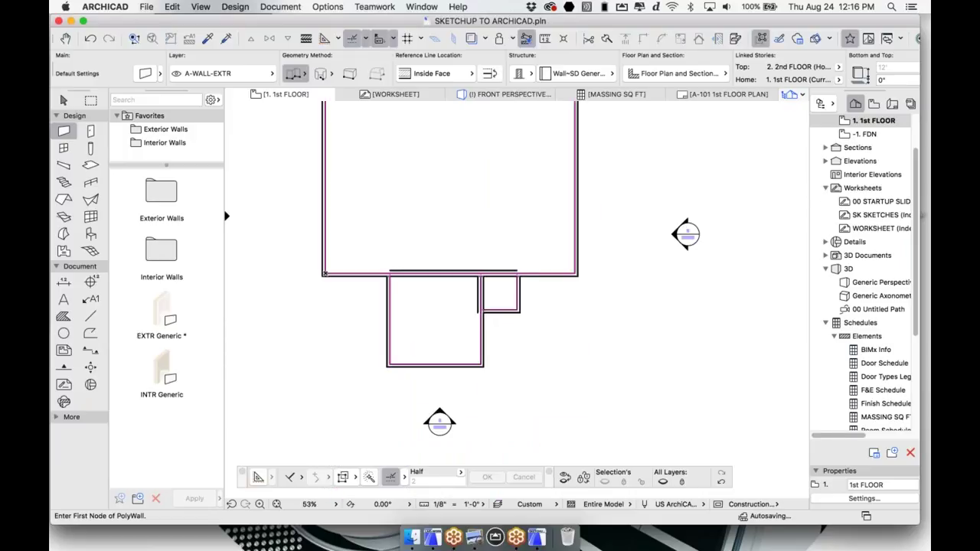
Trim away the overlapping wall segments where the smallest box meets the large room, and select the small box's outline.
{"action": "scroll", "coordinate": [501, 285], "scroll_direction": "up", "scroll_amount": 3}
{"action": "key", "text": "Escape"}
{"action": "left_click", "coordinate": [499, 266], "text": "super"}
{"action": "left_click", "coordinate": [499, 263], "text": "super"}
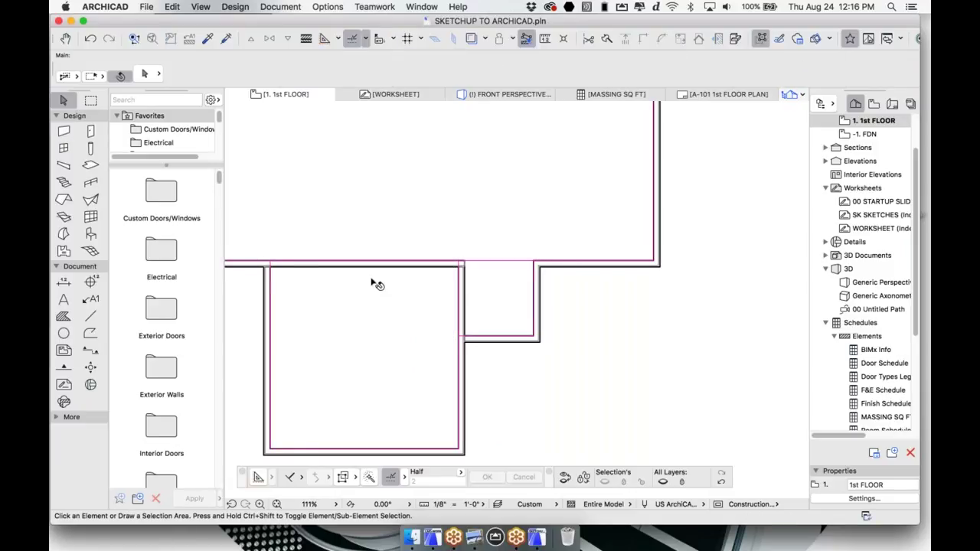
{"action": "middle_click_drag", "start_coordinate": [372, 279], "coordinate": [437, 287]}
{"action": "scroll", "coordinate": [428, 299], "scroll_direction": "down", "scroll_amount": 5}
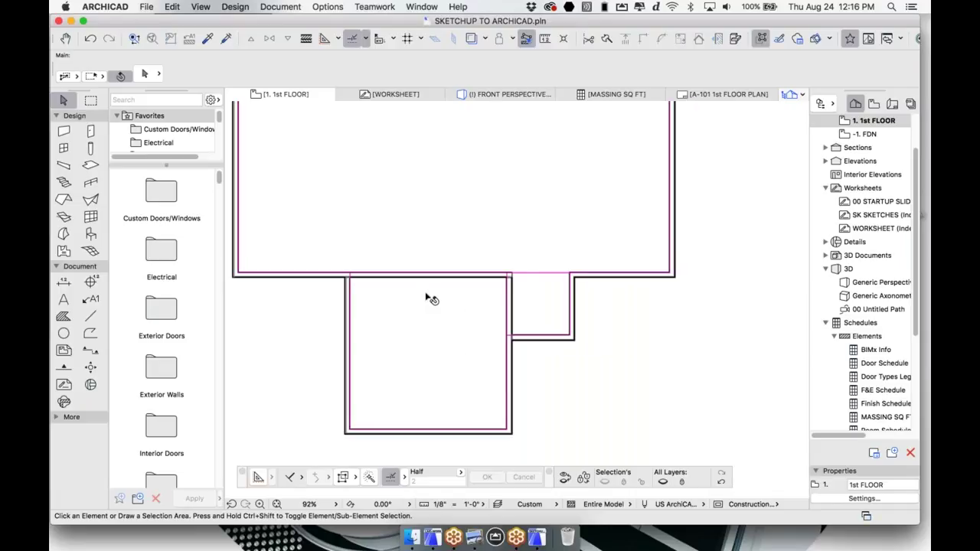
{"action": "left_click", "coordinate": [513, 294]}
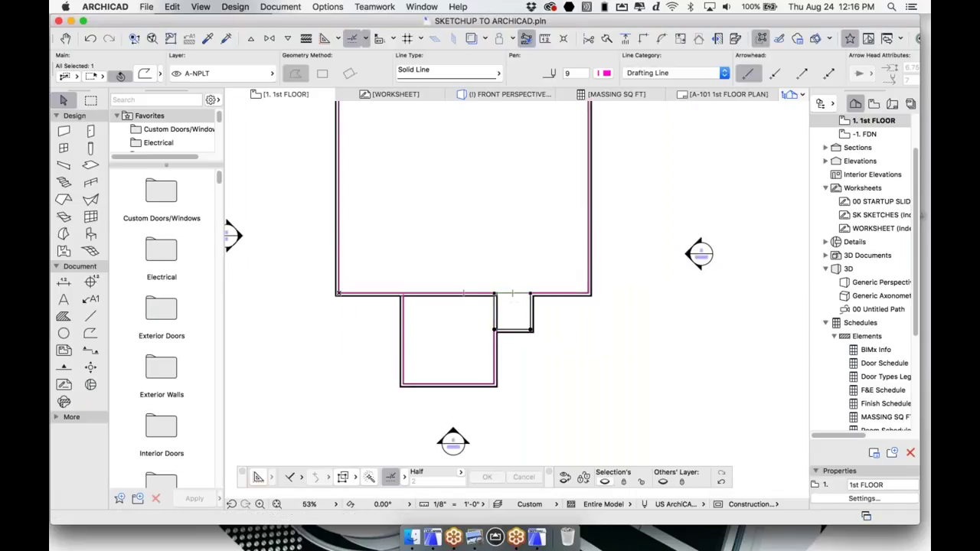
Delete the small box's leftover outline, select the morph beneath it and hide the morph's layer.
{"action": "key", "text": "Delete"}
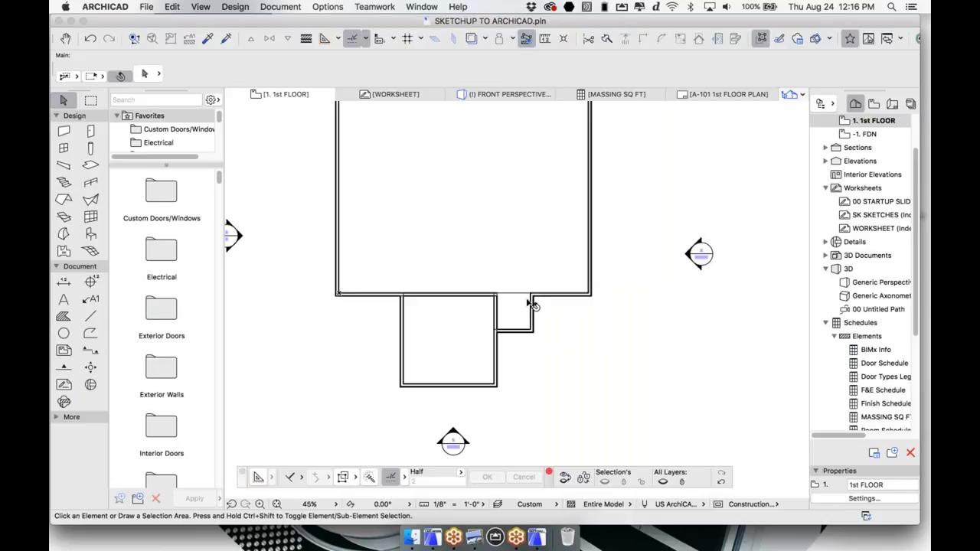
{"action": "scroll", "coordinate": [531, 306], "scroll_direction": "down", "scroll_amount": 2}
{"action": "left_click", "coordinate": [520, 326]}
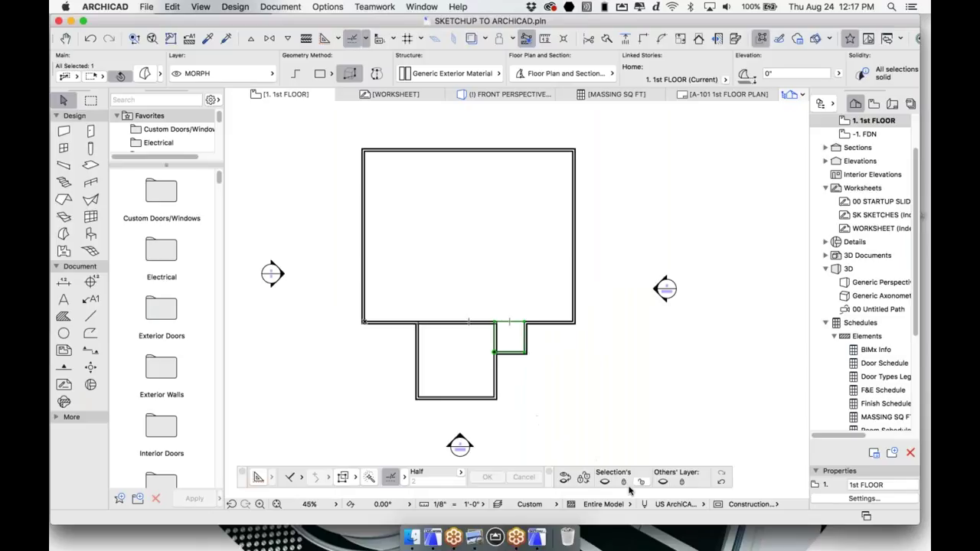
{"action": "left_click", "coordinate": [605, 482]}
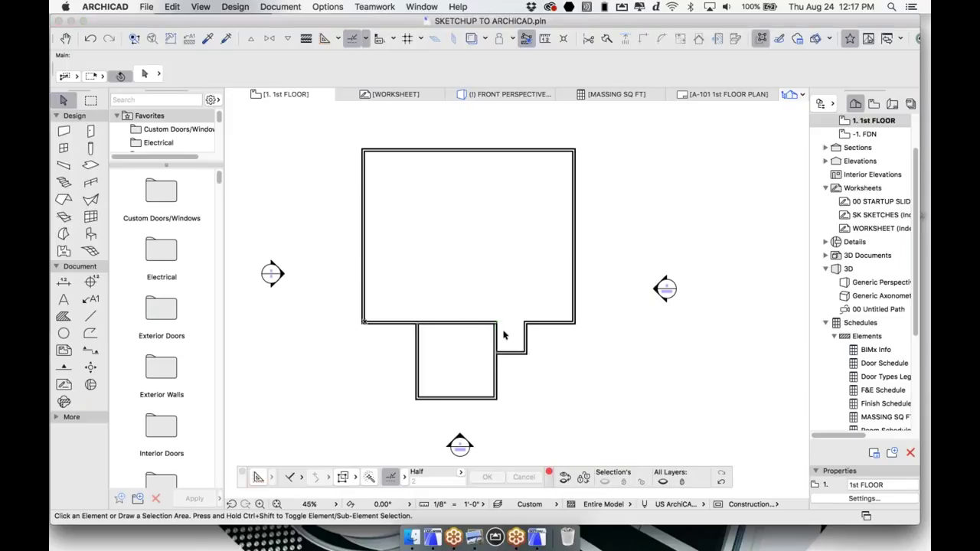
{"action": "scroll", "coordinate": [504, 334], "scroll_direction": "up", "scroll_amount": 3}
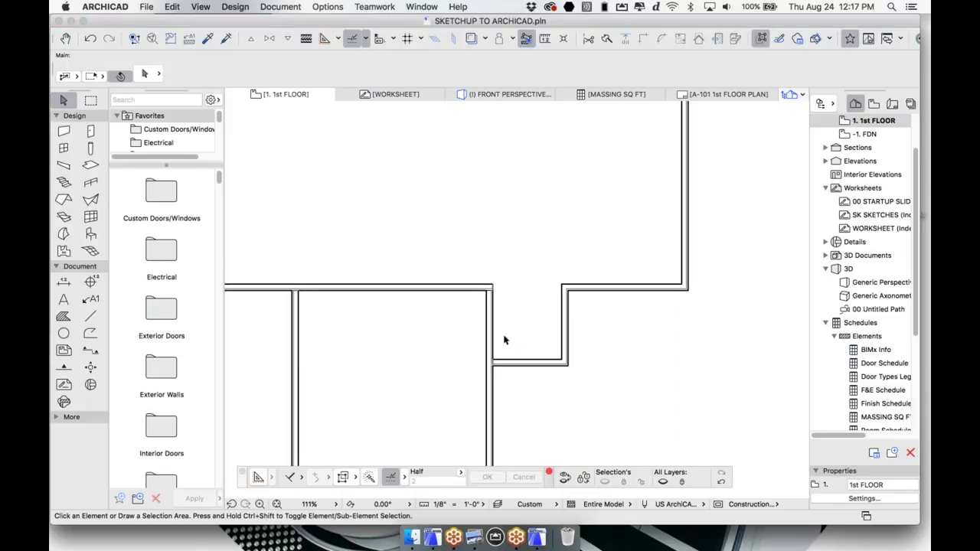
{"action": "scroll", "coordinate": [507, 341], "scroll_direction": "down", "scroll_amount": 3}
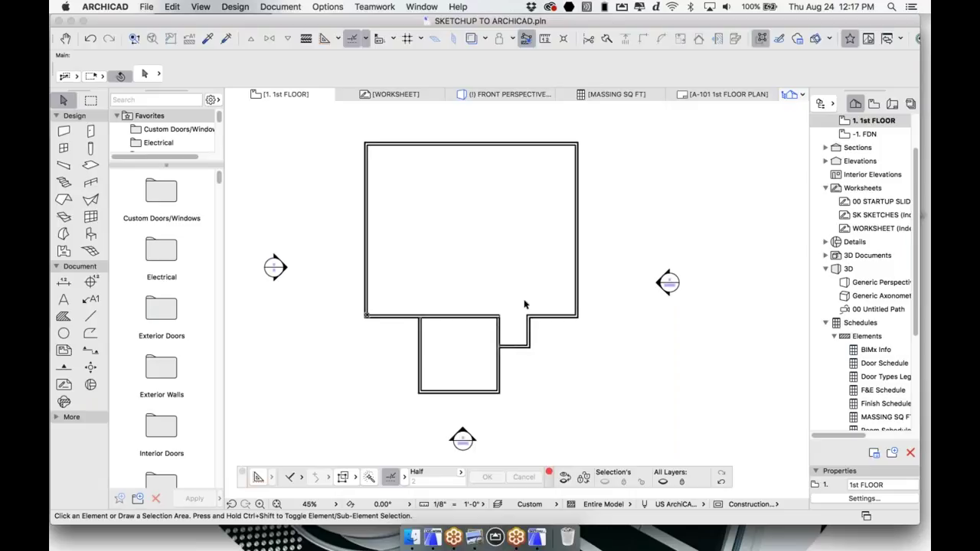
{"action": "scroll", "coordinate": [488, 245], "scroll_direction": "up", "scroll_amount": 2}
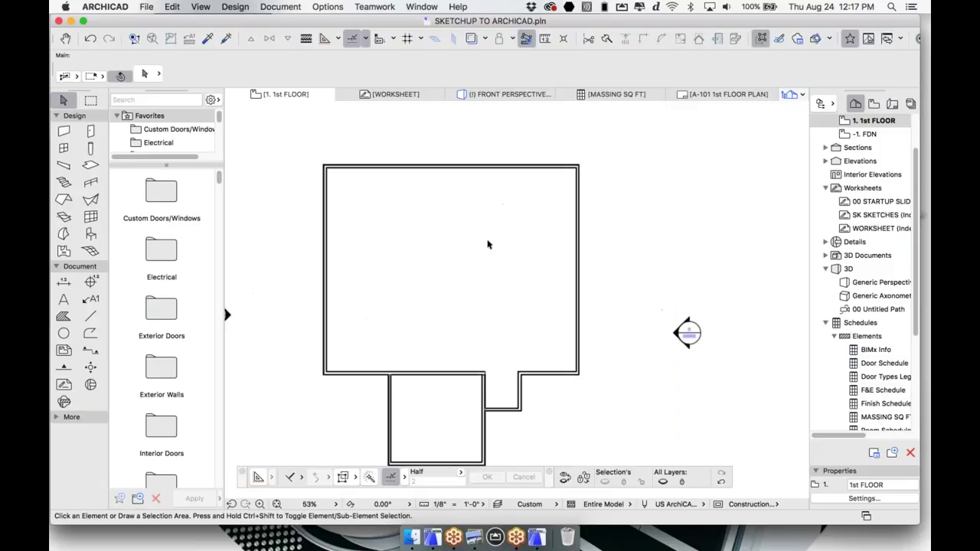
{"action": "middle_click_drag", "start_coordinate": [472, 246], "coordinate": [536, 253]}
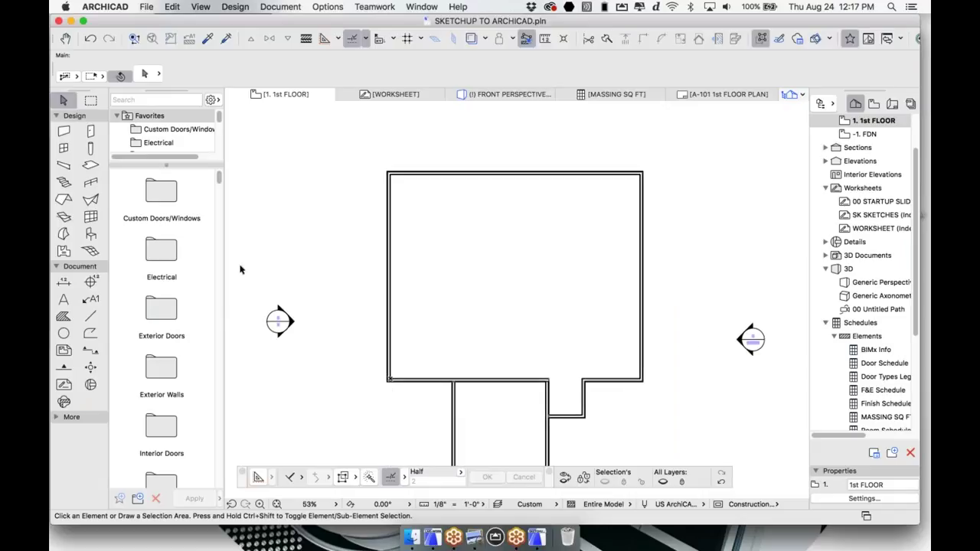
Turn on guide lines and place two vertical ones along the side walls of the smaller lower room.
{"action": "left_click", "coordinate": [325, 40]}
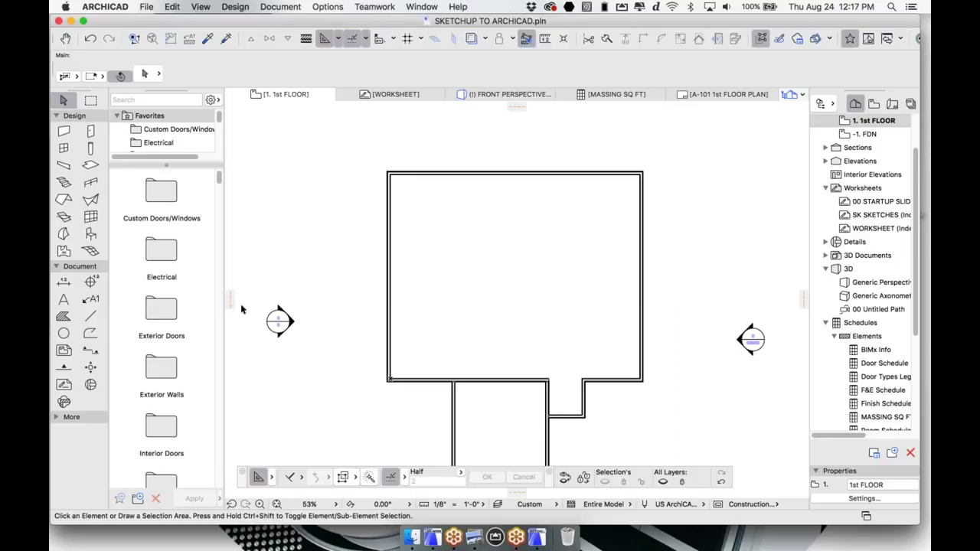
{"action": "left_click_drag", "start_coordinate": [232, 299], "coordinate": [391, 198]}
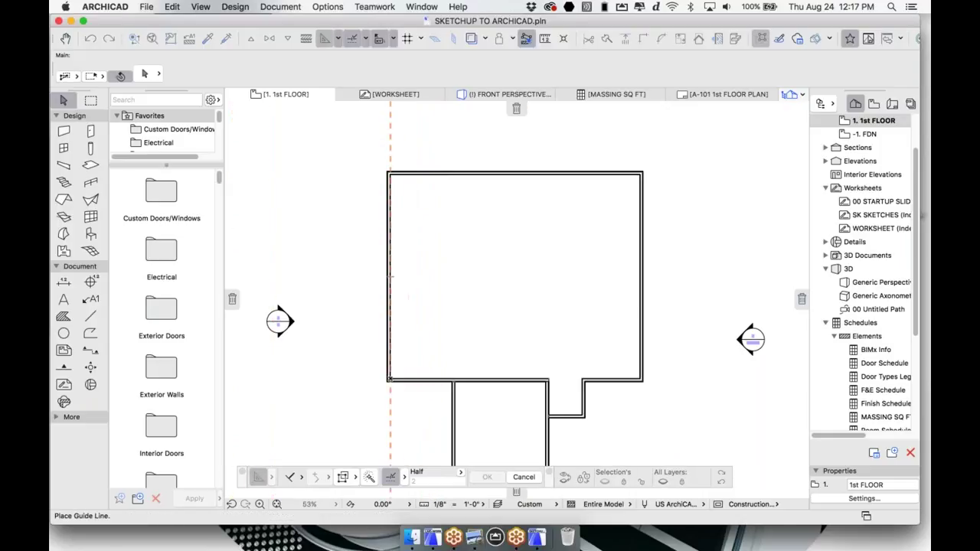
{"action": "left_click_drag", "start_coordinate": [390, 128], "coordinate": [455, 377]}
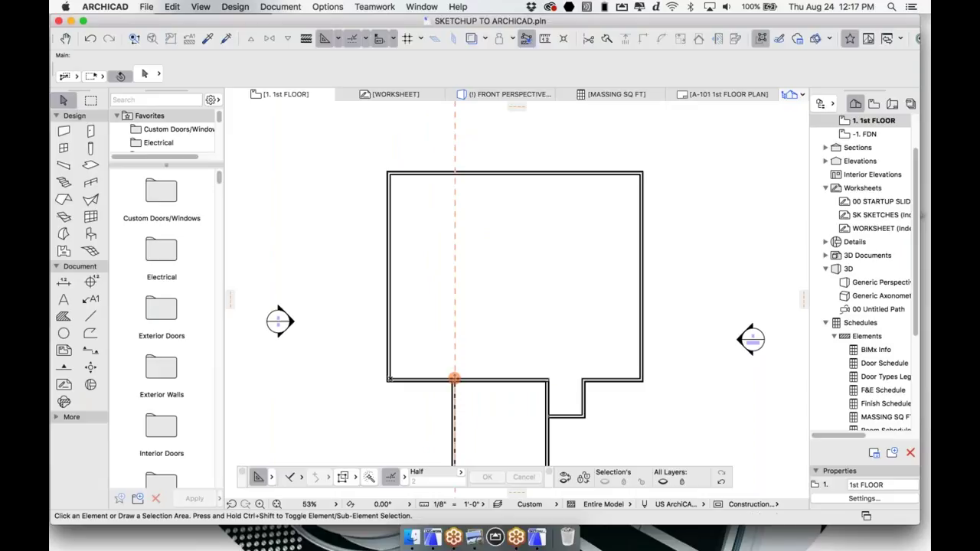
{"action": "left_click_drag", "start_coordinate": [454, 378], "coordinate": [545, 379]}
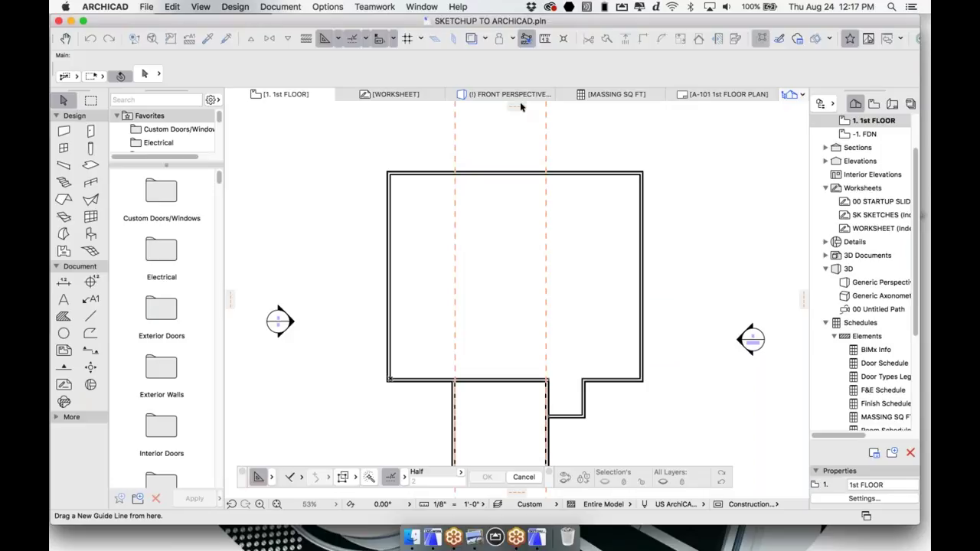
Place a horizontal guide line 10' below the large room's upper wall and a copy 20' below that one.
{"action": "left_click_drag", "start_coordinate": [520, 101], "coordinate": [398, 175]}
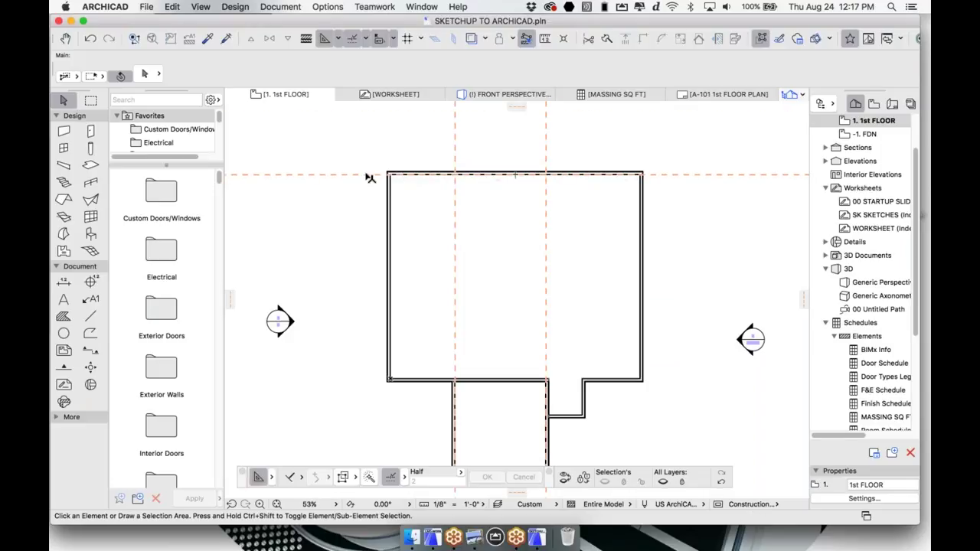
{"action": "left_click_drag", "start_coordinate": [334, 174], "coordinate": [330, 235]}
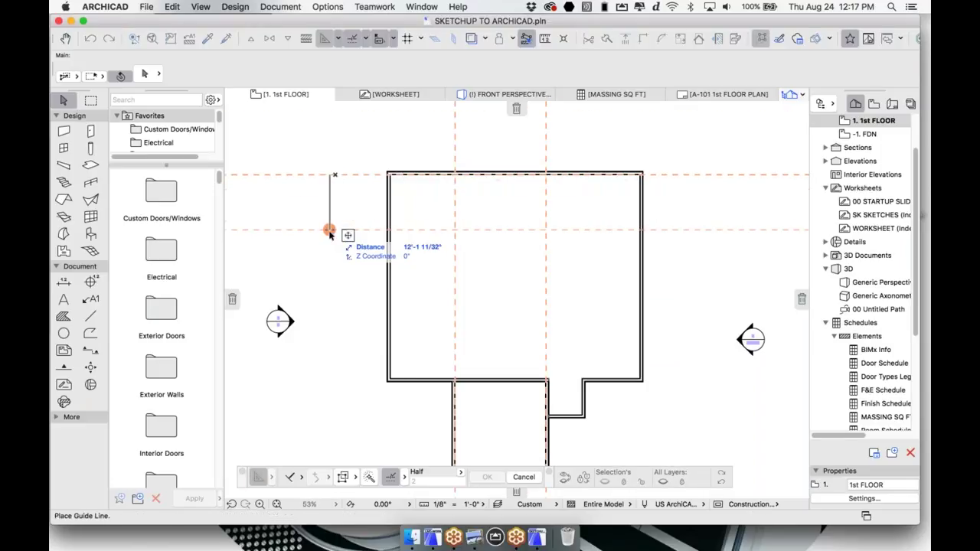
{"action": "type", "text": "1"}
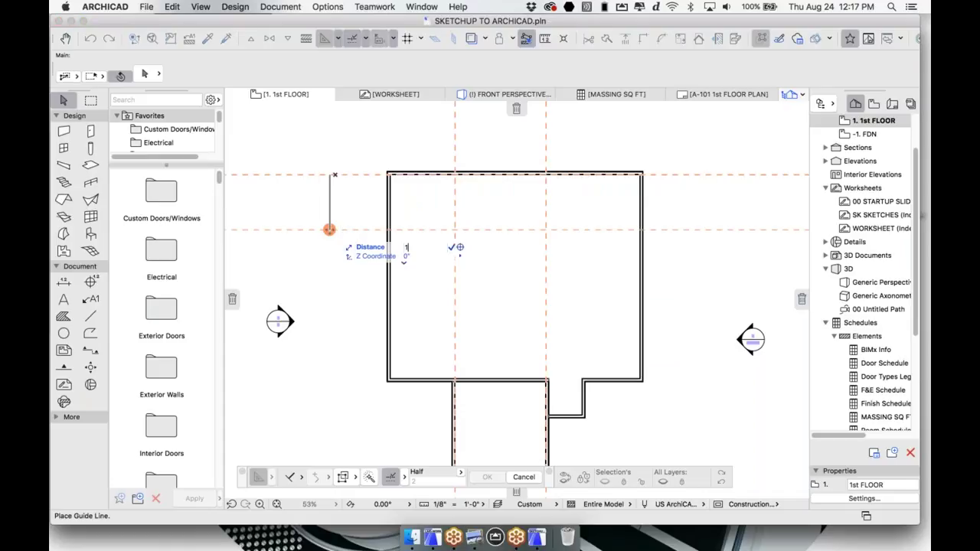
{"action": "type", "text": "0"}
{"action": "key", "text": "Return"}
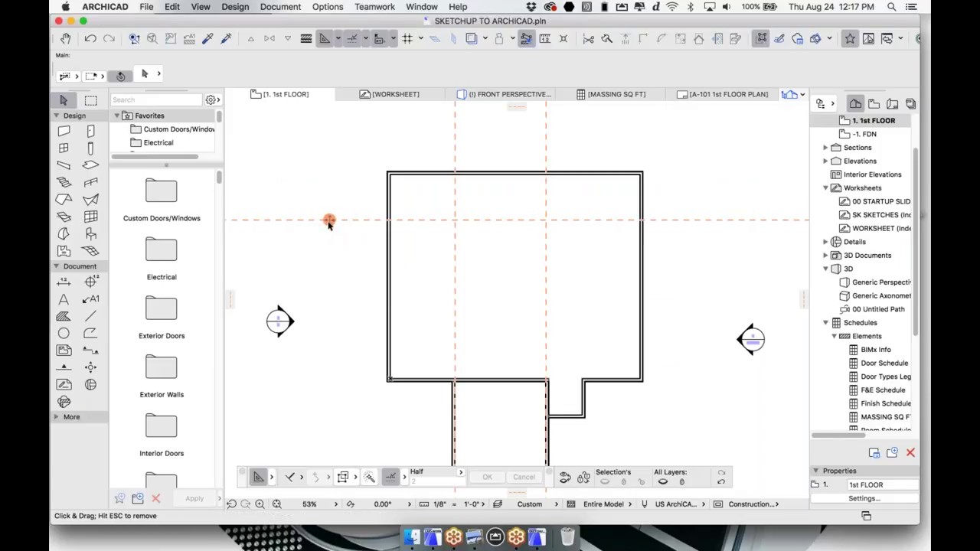
{"action": "left_click_drag", "start_coordinate": [329, 220], "coordinate": [335, 303]}
{"action": "type", "text": "20'"}
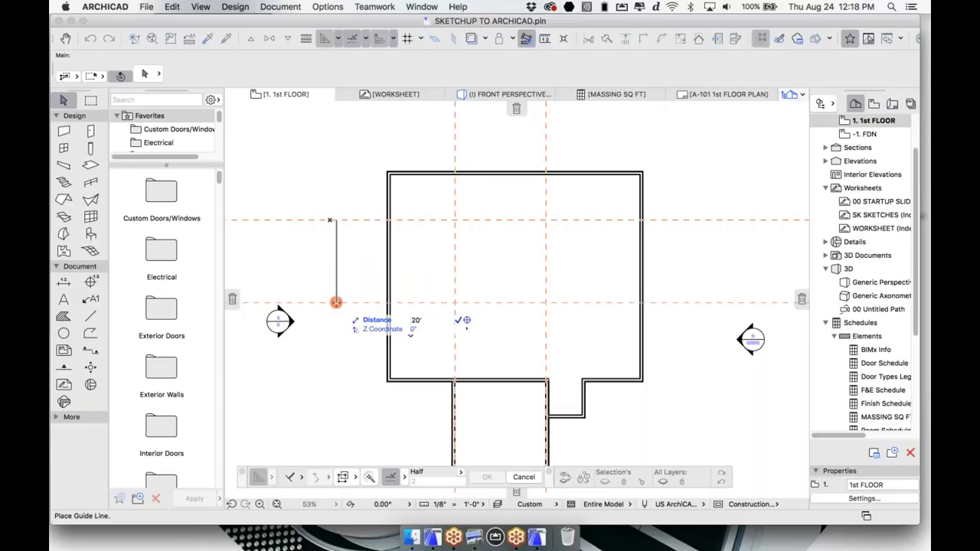
{"action": "key", "text": "Return"}
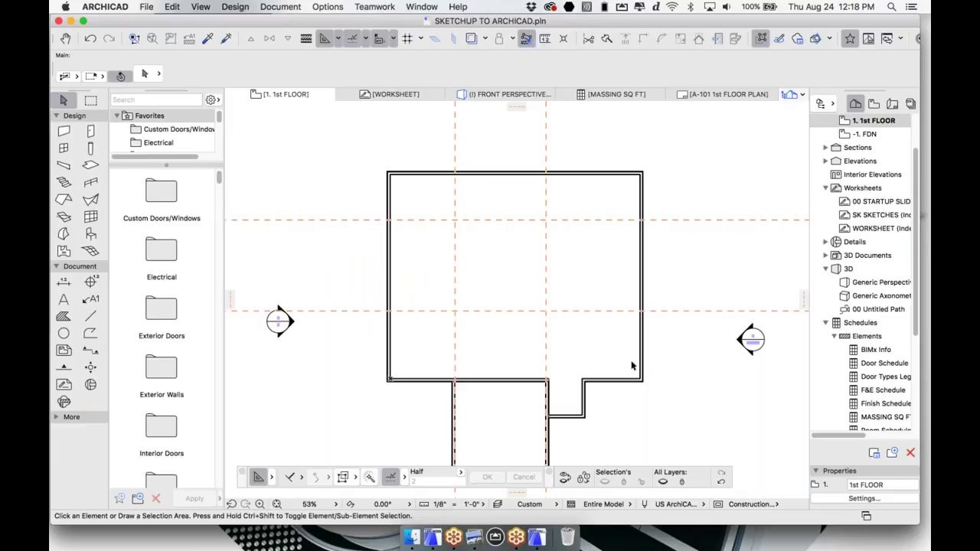
Review the story elevations and heights in Story Settings and close the dialog without changes.
{"action": "left_click", "coordinate": [924, 353]}
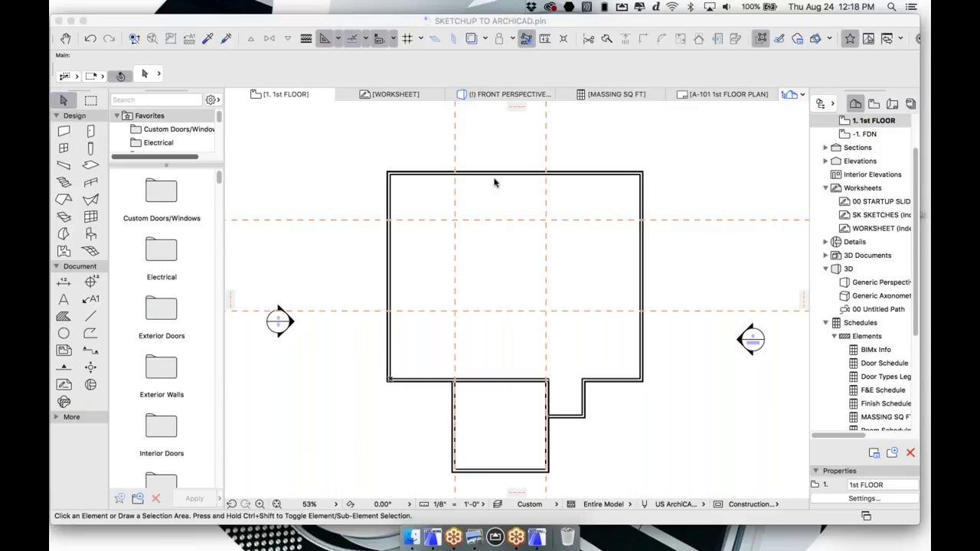
{"action": "left_click", "coordinate": [917, 126]}
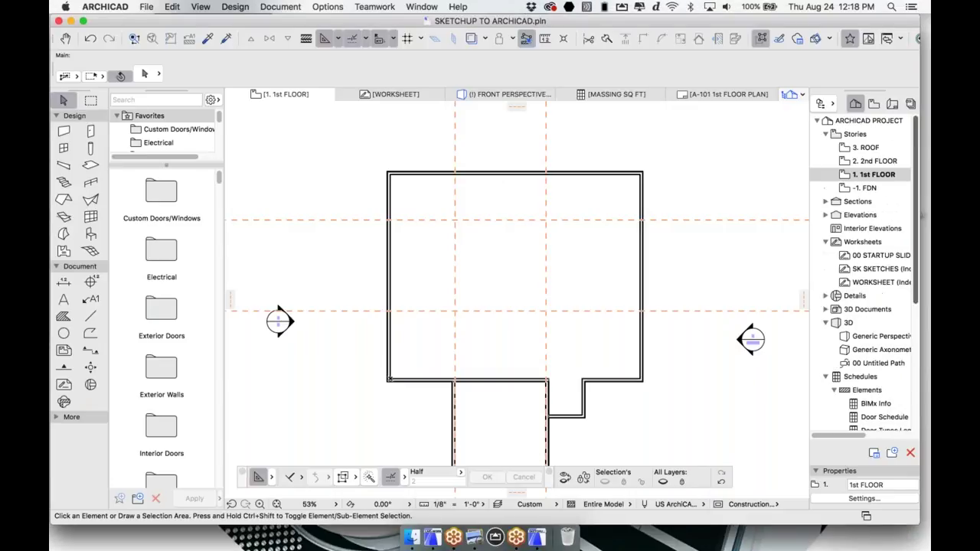
{"action": "left_click", "coordinate": [849, 135]}
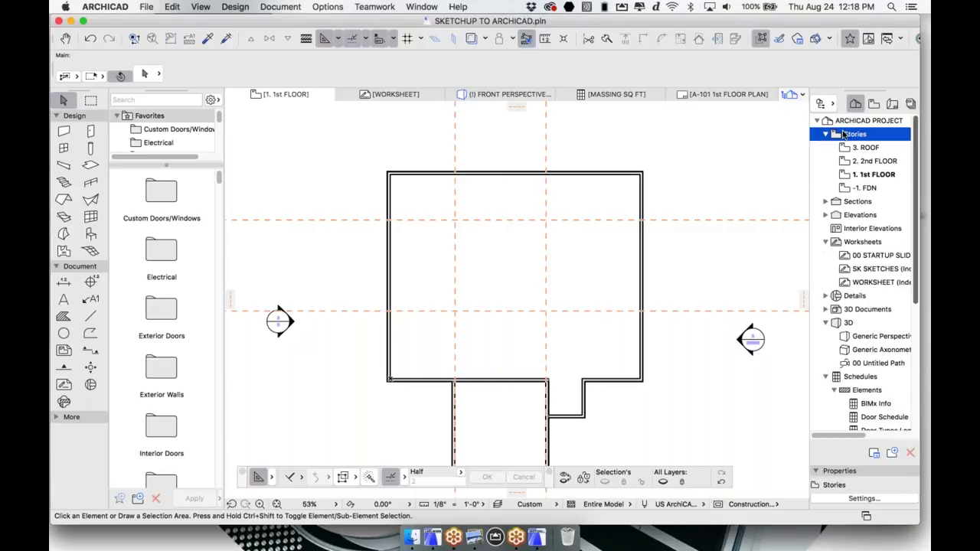
{"action": "right_click", "coordinate": [852, 137]}
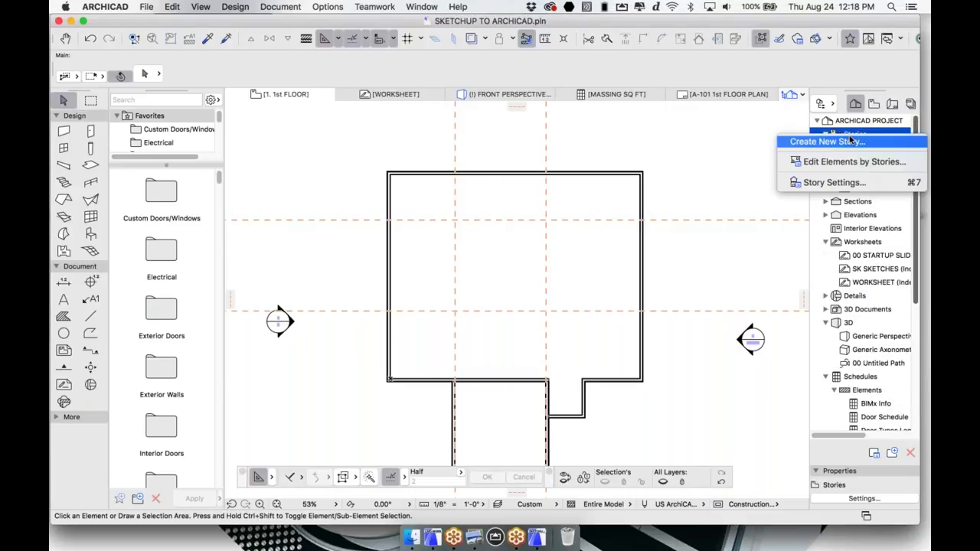
{"action": "left_click", "coordinate": [835, 184]}
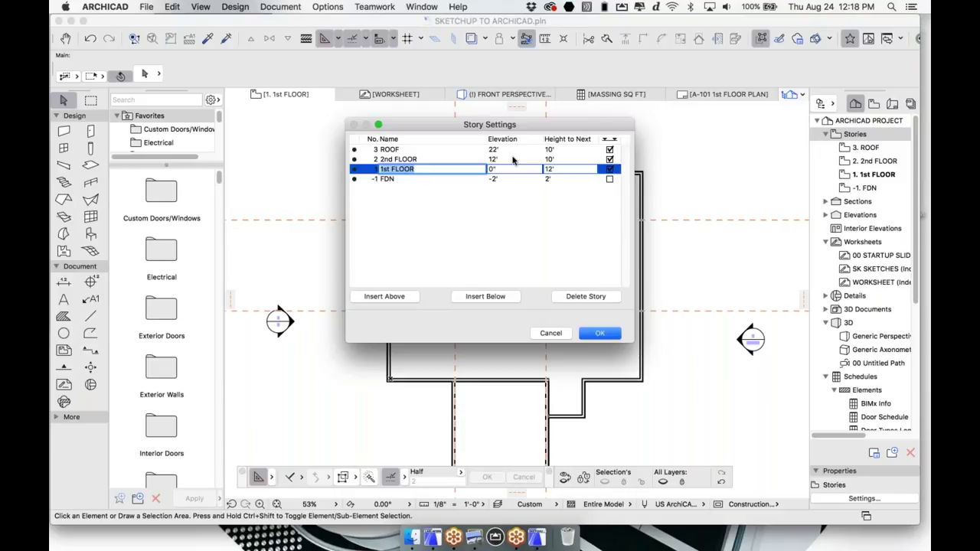
{"action": "left_click", "coordinate": [540, 334]}
Draw two vertical interior walls across the large room along the vertical guide lines, using the 2x4 Wood Studs favorite.
{"action": "middle_click_drag", "start_coordinate": [582, 312], "coordinate": [573, 304]}
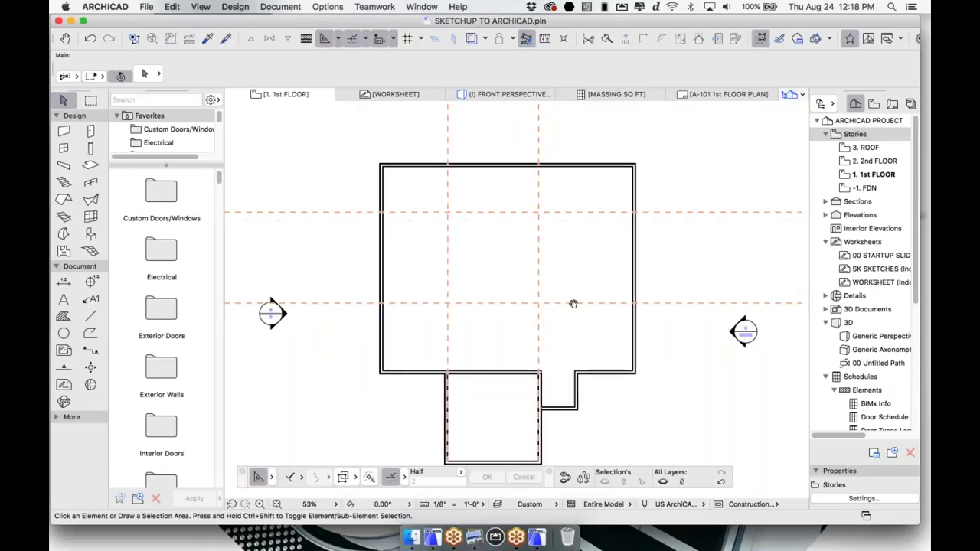
{"action": "scroll", "coordinate": [573, 305], "scroll_direction": "down", "scroll_amount": 1}
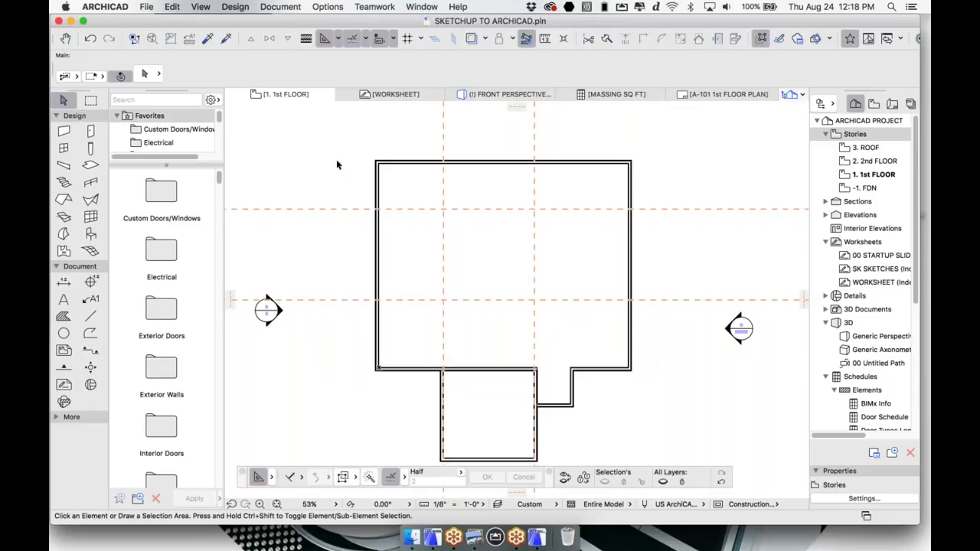
{"action": "scroll", "coordinate": [531, 427], "scroll_direction": "up", "scroll_amount": 2}
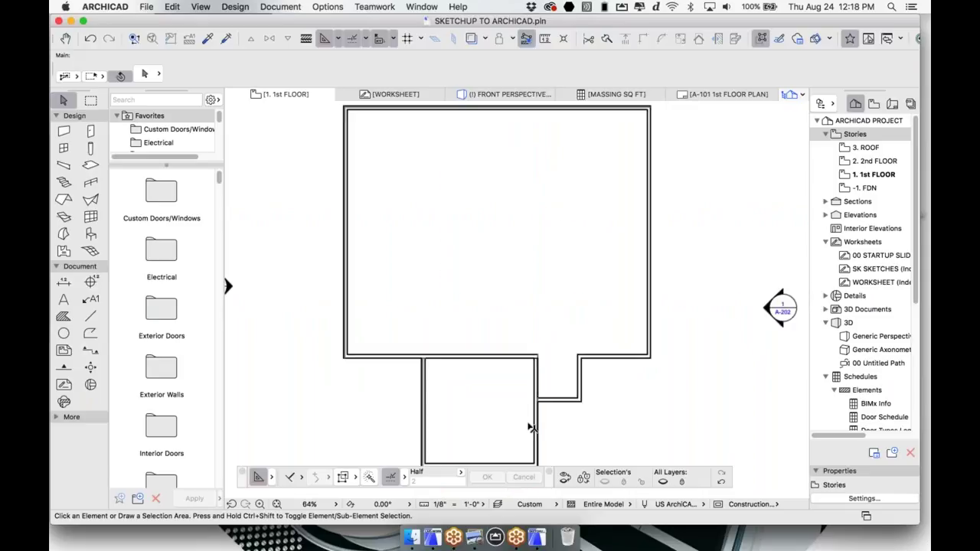
{"action": "left_click", "coordinate": [72, 134]}
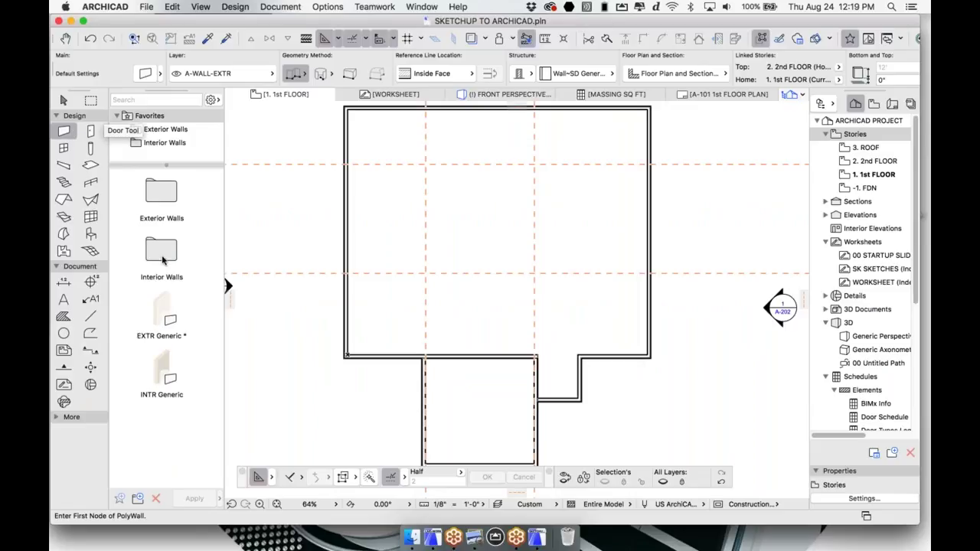
{"action": "left_click", "coordinate": [157, 143]}
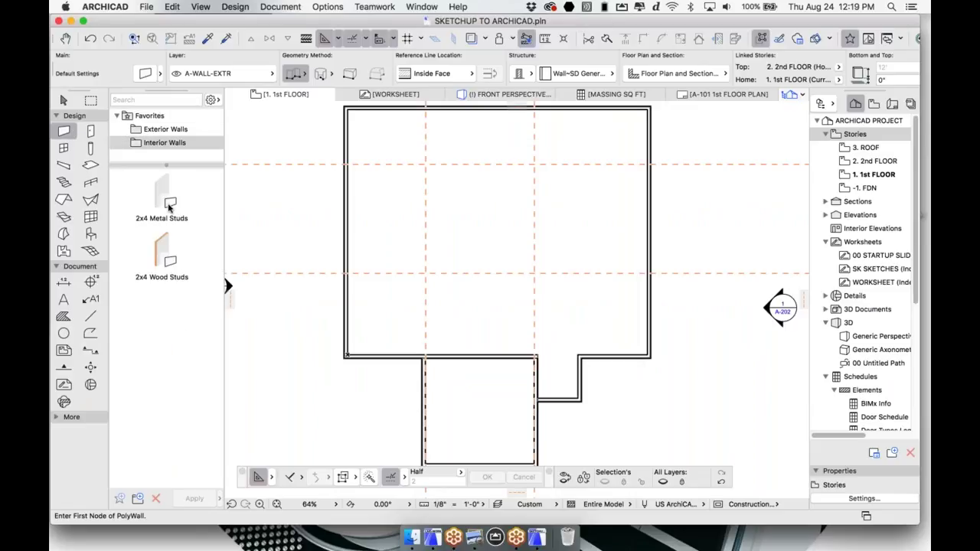
{"action": "left_click", "coordinate": [162, 251]}
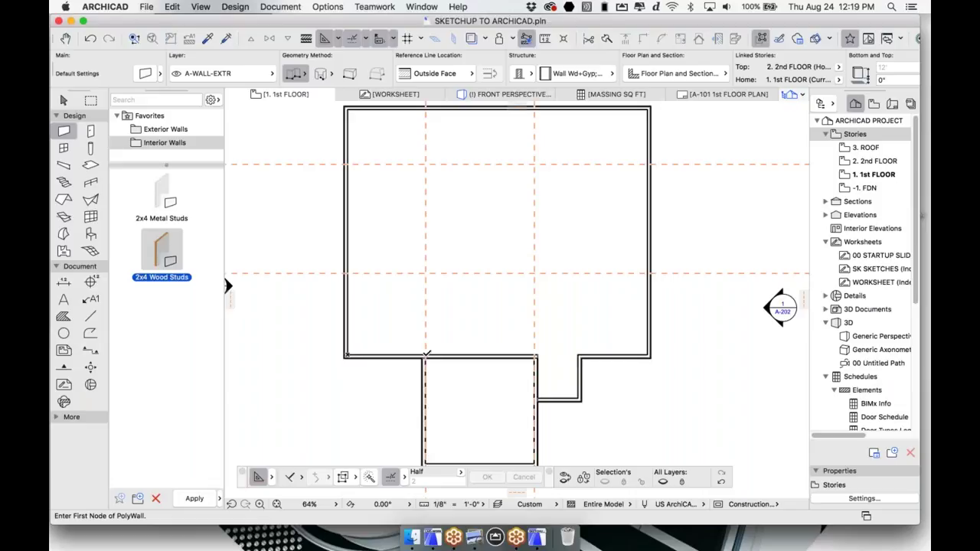
{"action": "left_click", "coordinate": [427, 355]}
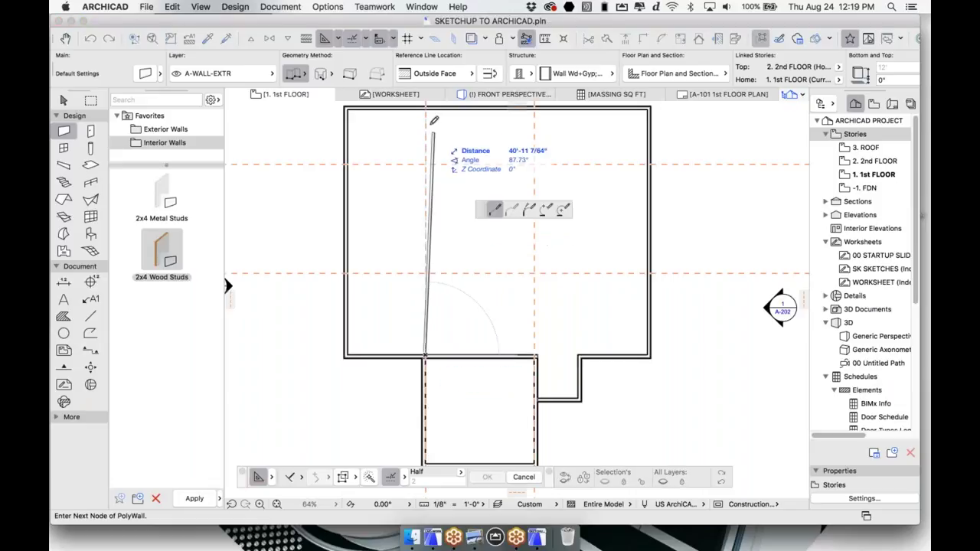
{"action": "double_click", "coordinate": [425, 110]}
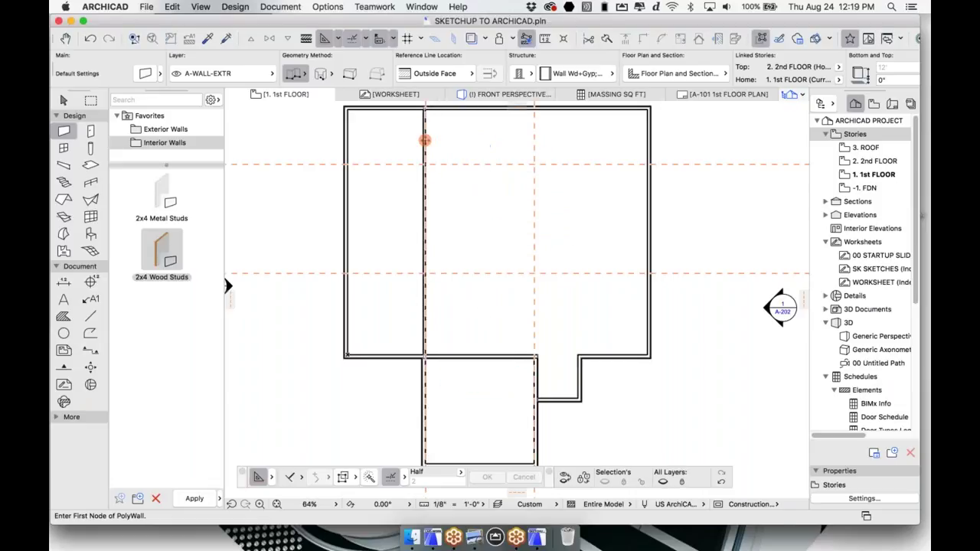
{"action": "left_click", "coordinate": [534, 355]}
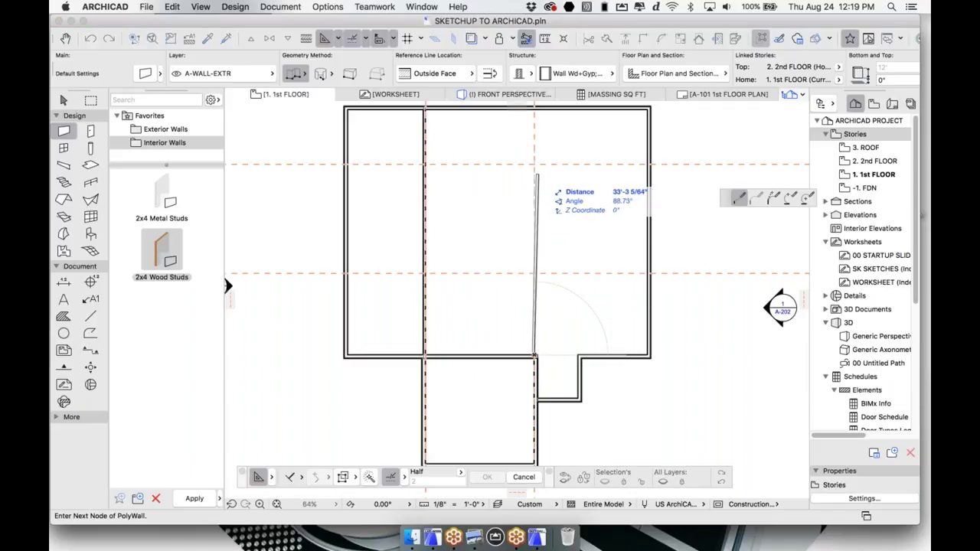
{"action": "left_click", "coordinate": [533, 124]}
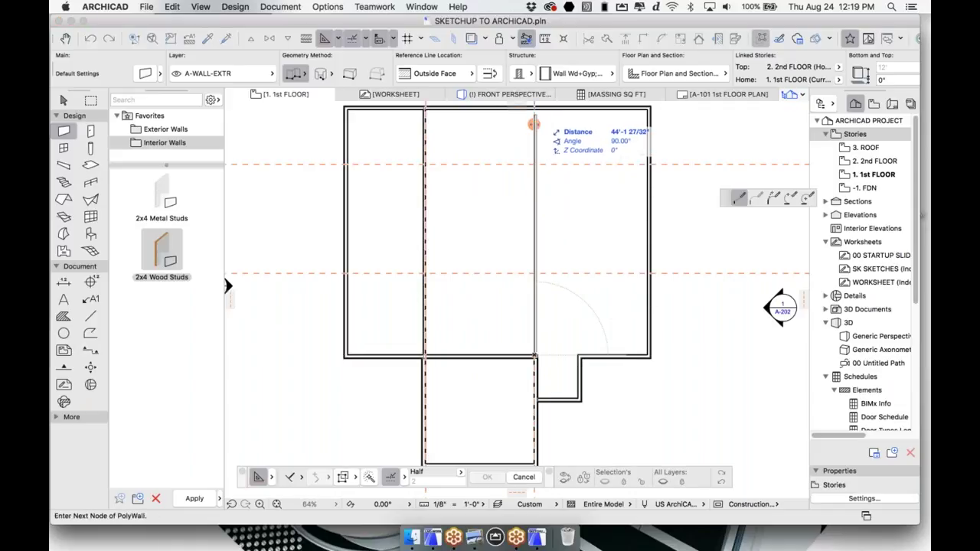
{"action": "left_click", "coordinate": [533, 124]}
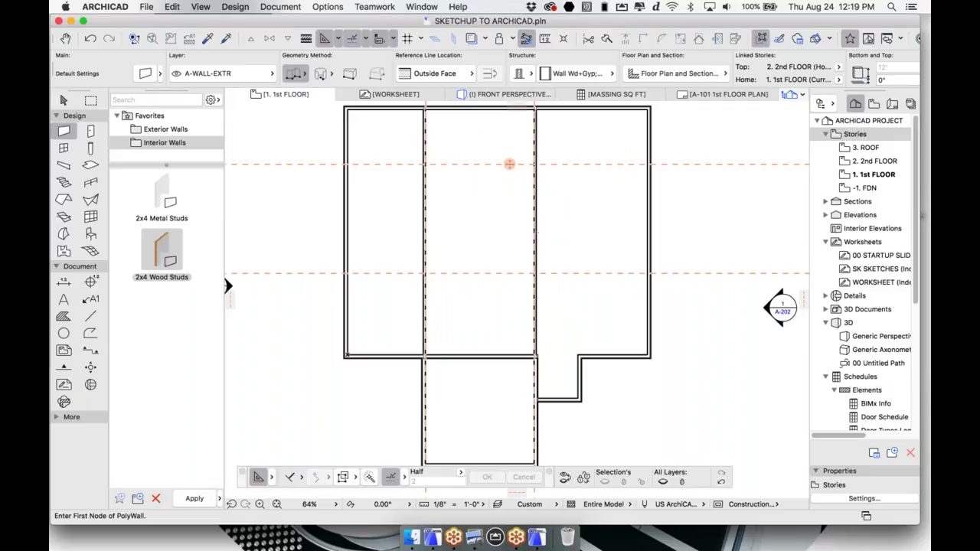
Draw two horizontal interior walls along the upper guide line, one across the right bay and one across the left bay.
{"action": "left_click", "coordinate": [536, 163]}
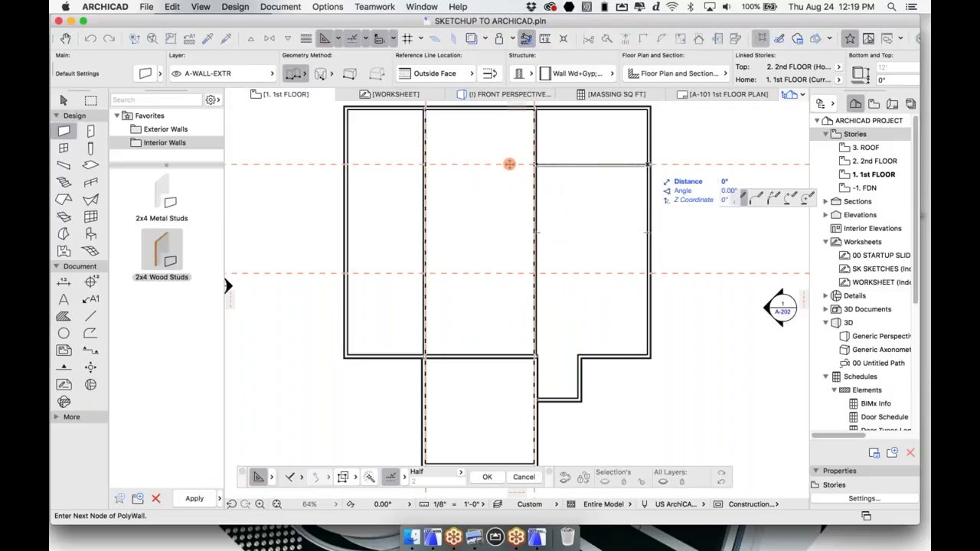
{"action": "double_click", "coordinate": [650, 164]}
{"action": "left_click", "coordinate": [425, 164]}
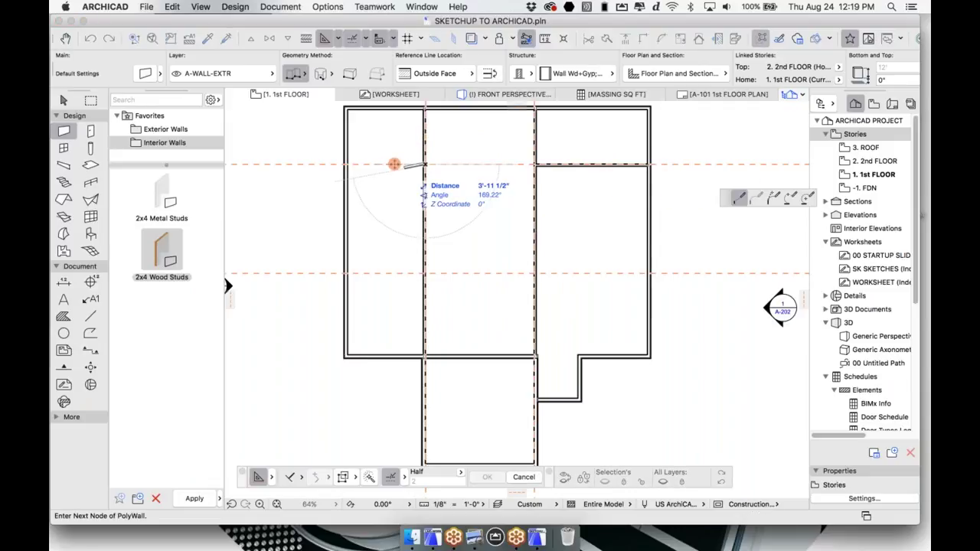
{"action": "left_click", "coordinate": [346, 164]}
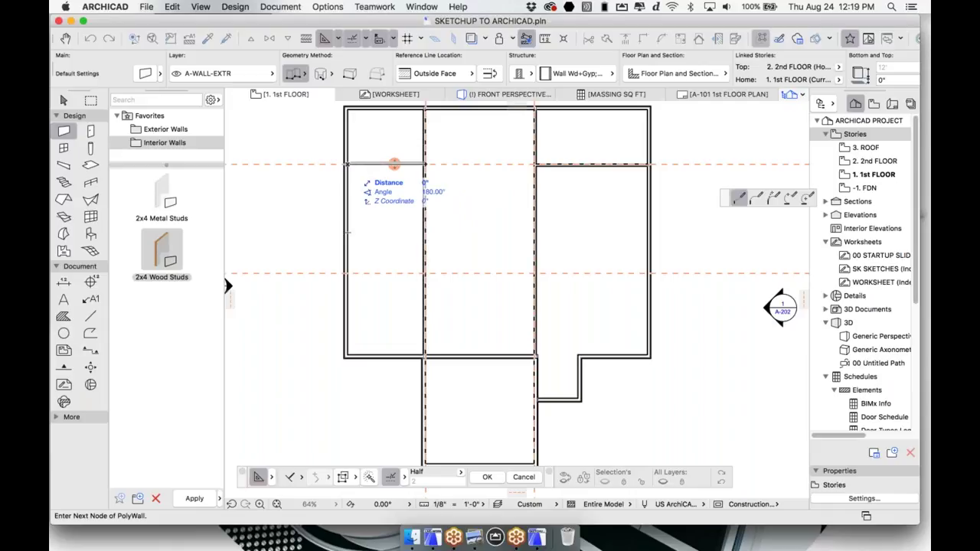
{"action": "left_click", "coordinate": [347, 164]}
Draw a horizontal interior wall along the lower guide line, from the left exterior wall to the left vertical interior wall.
{"action": "scroll", "coordinate": [477, 282], "scroll_direction": "up", "scroll_amount": 1}
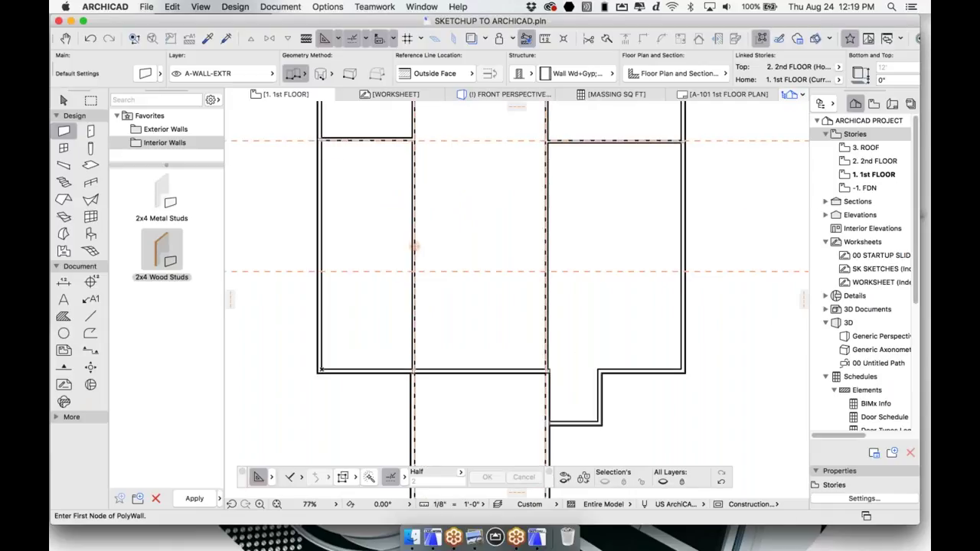
{"action": "left_click", "coordinate": [383, 271]}
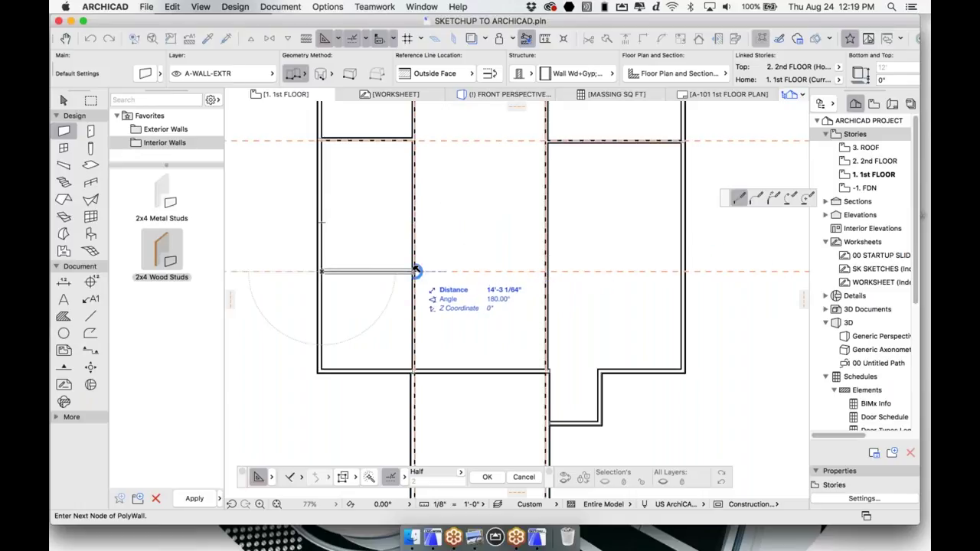
{"action": "scroll", "coordinate": [374, 280], "scroll_direction": "up", "scroll_amount": 5}
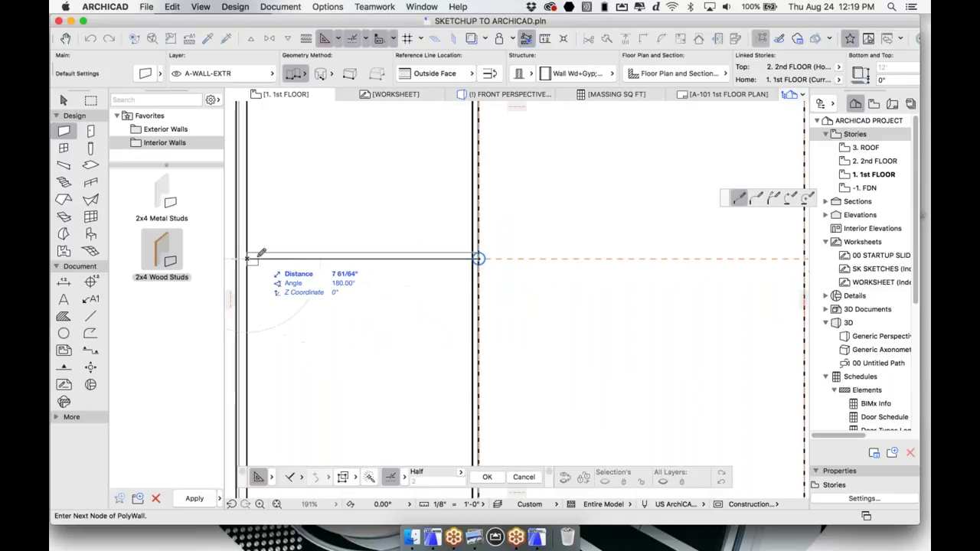
{"action": "double_click", "coordinate": [478, 259]}
{"action": "scroll", "coordinate": [478, 259], "scroll_direction": "down", "scroll_amount": 6}
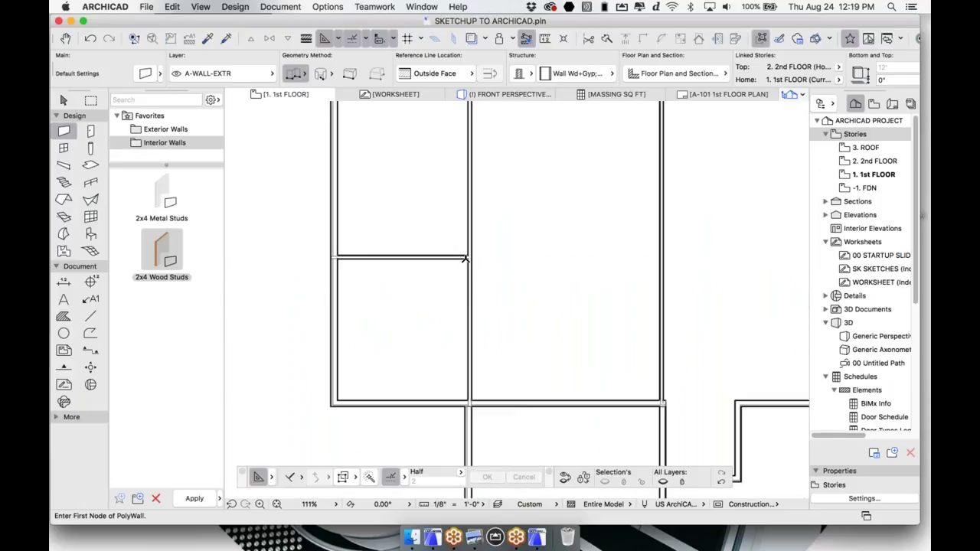
{"action": "middle_click_drag", "start_coordinate": [481, 260], "coordinate": [454, 291]}
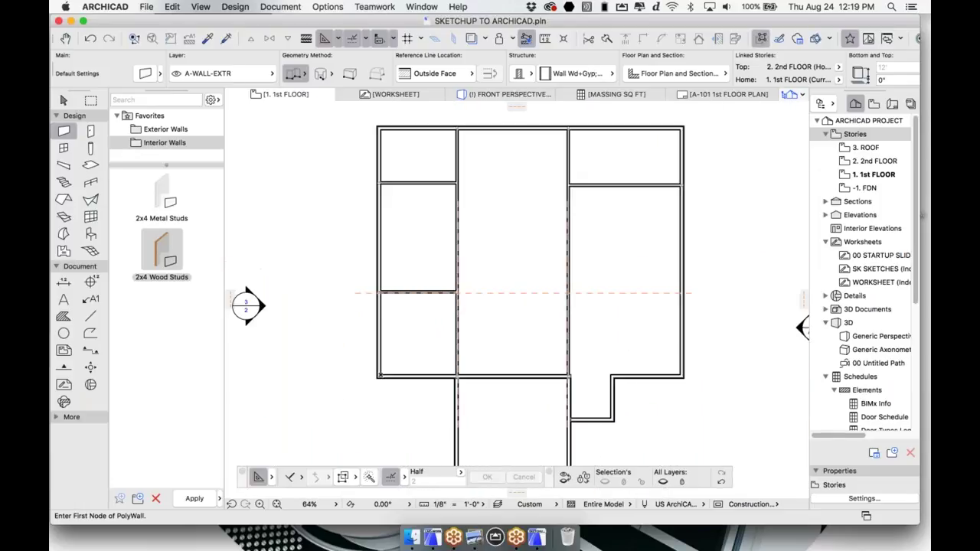
Inspect the new interior walls in the 3D perspective and return to the 1st floor plan.
{"action": "key", "text": "F3"}
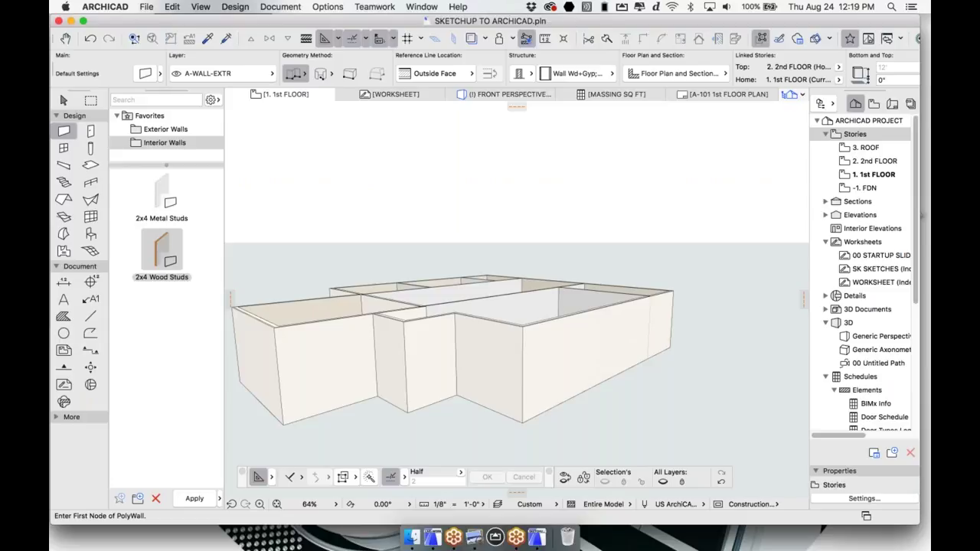
{"action": "middle_click_drag", "start_coordinate": [523, 280], "coordinate": [536, 305], "text": "shift"}
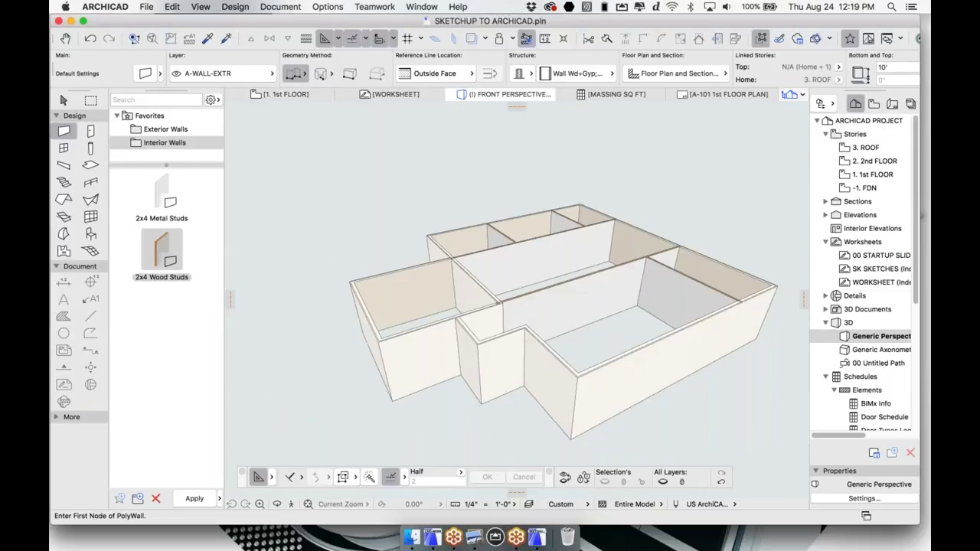
{"action": "left_click", "coordinate": [292, 96]}
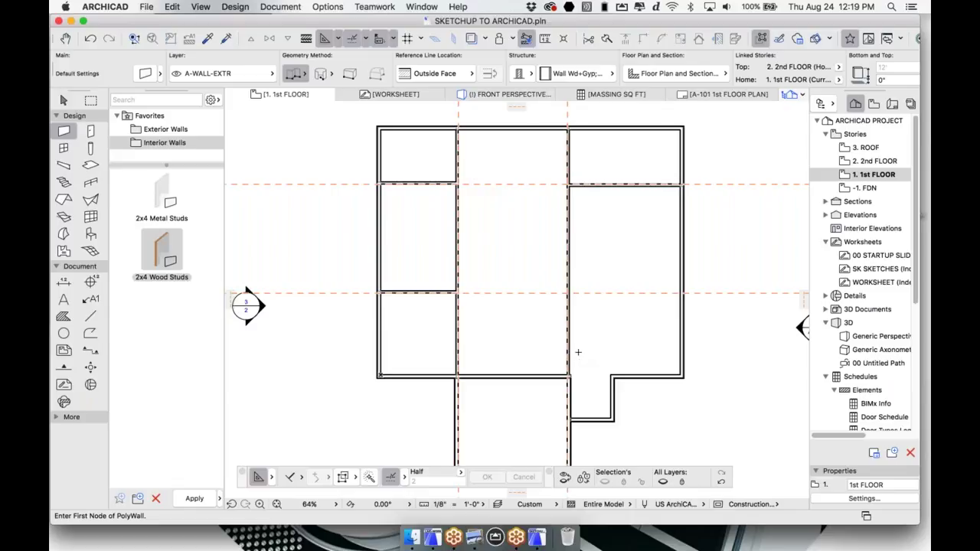
Shorten the right vertical interior wall by stretching its lower end up in line with the left bay's lower cross wall.
{"action": "scroll", "coordinate": [578, 352], "scroll_direction": "up", "scroll_amount": 2}
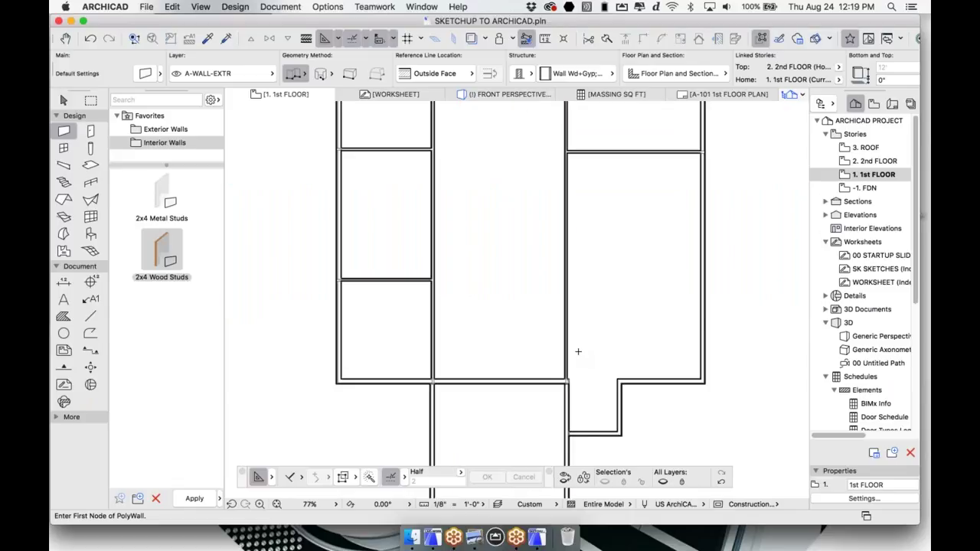
{"action": "scroll", "coordinate": [578, 352], "scroll_direction": "up", "scroll_amount": 3}
{"action": "scroll", "coordinate": [569, 350], "scroll_direction": "down", "scroll_amount": 2}
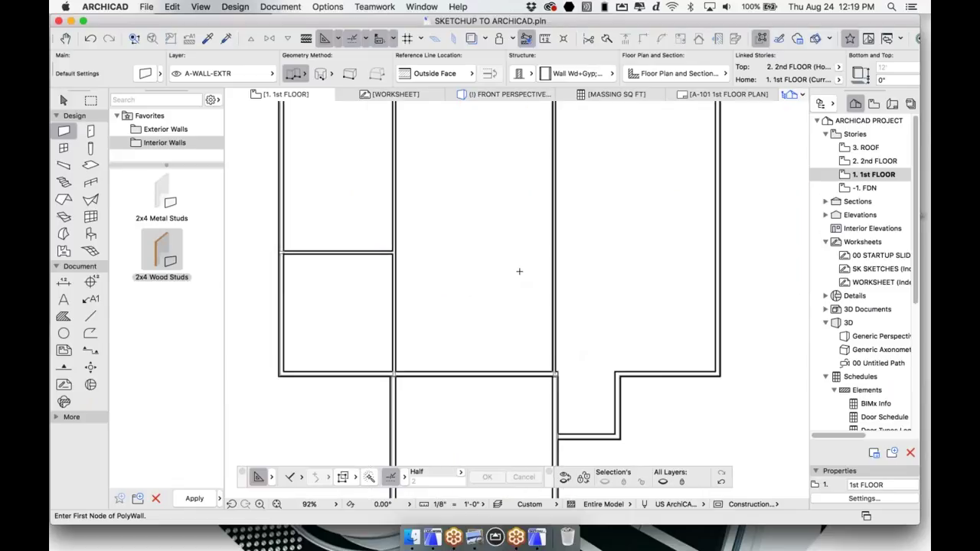
{"action": "key", "text": "Escape"}
{"action": "left_click", "coordinate": [549, 333]}
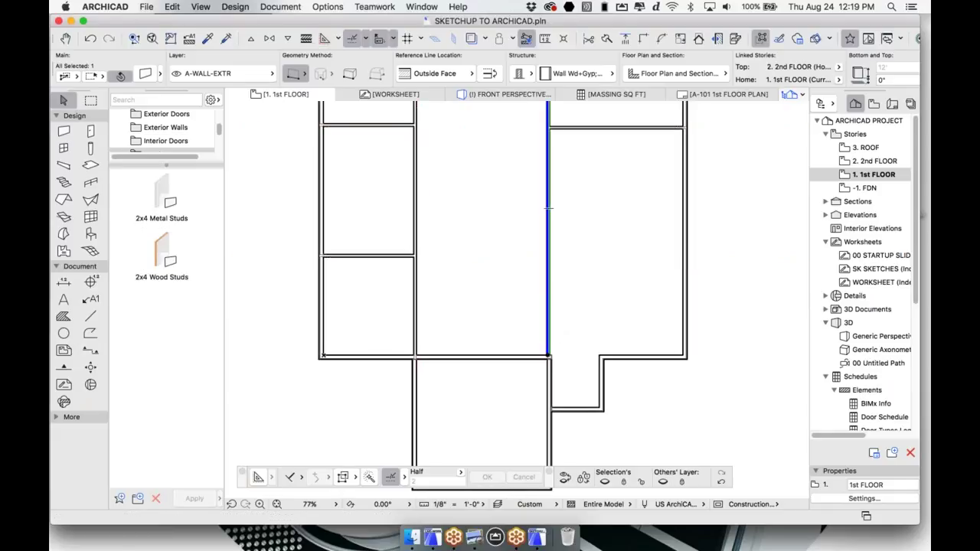
{"action": "left_click", "coordinate": [548, 357]}
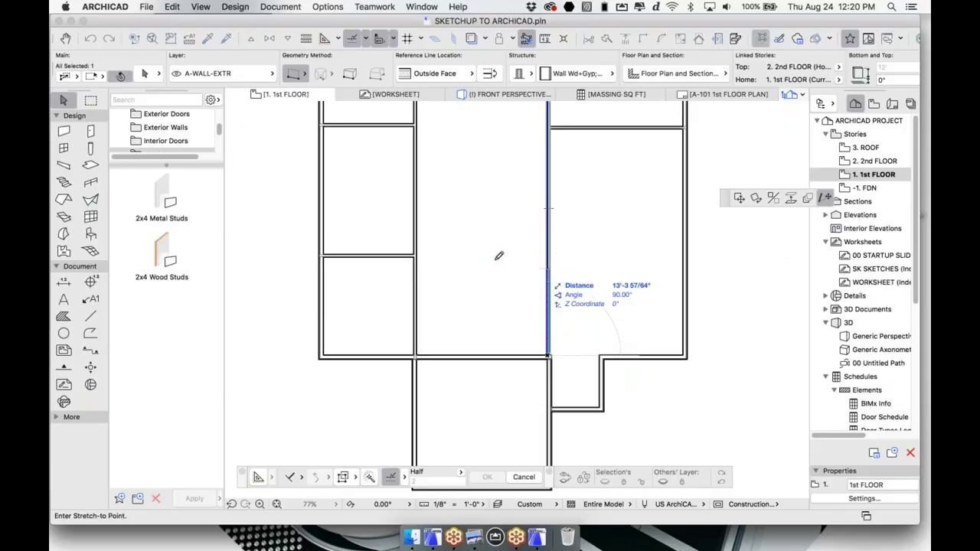
{"action": "left_click", "coordinate": [548, 257]}
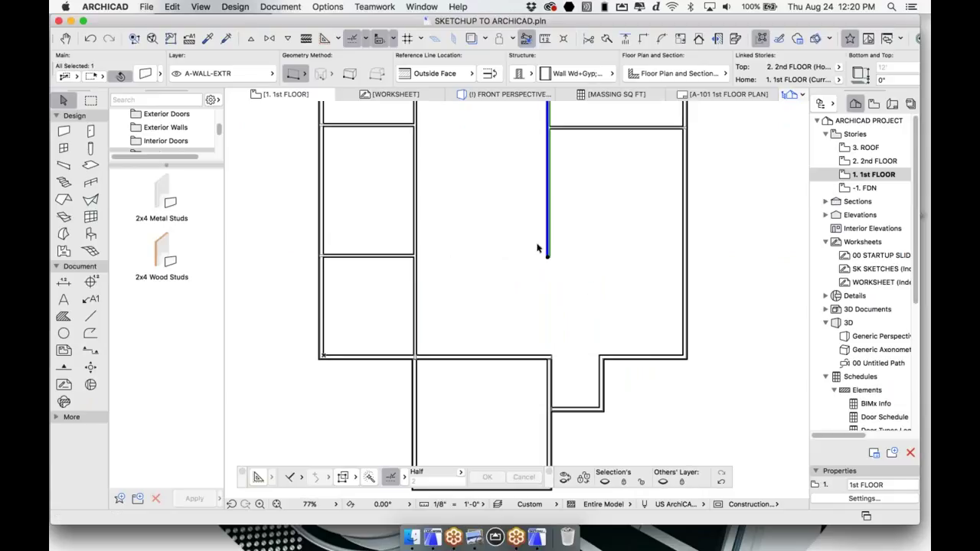
{"action": "scroll", "coordinate": [573, 248], "scroll_direction": "down", "scroll_amount": 5}
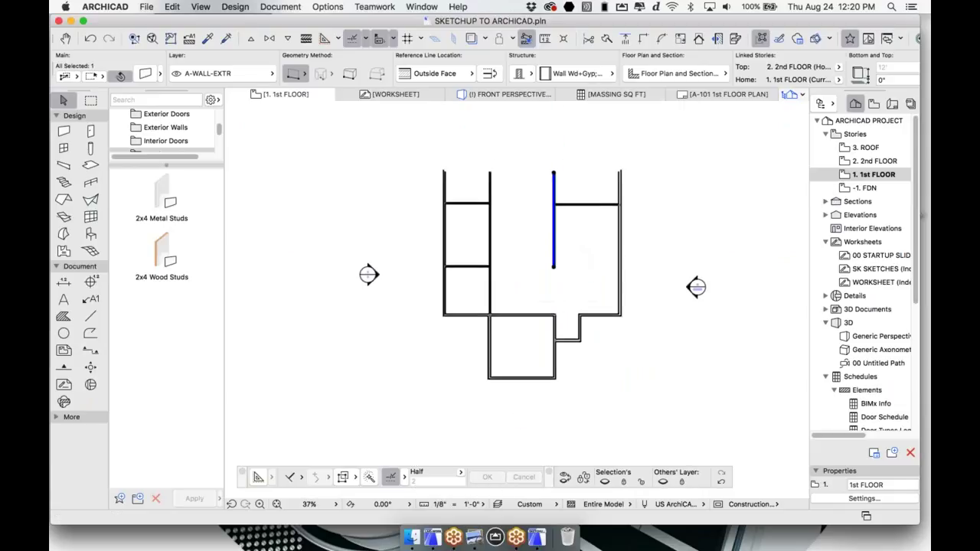
{"action": "scroll", "coordinate": [574, 209], "scroll_direction": "up", "scroll_amount": 2}
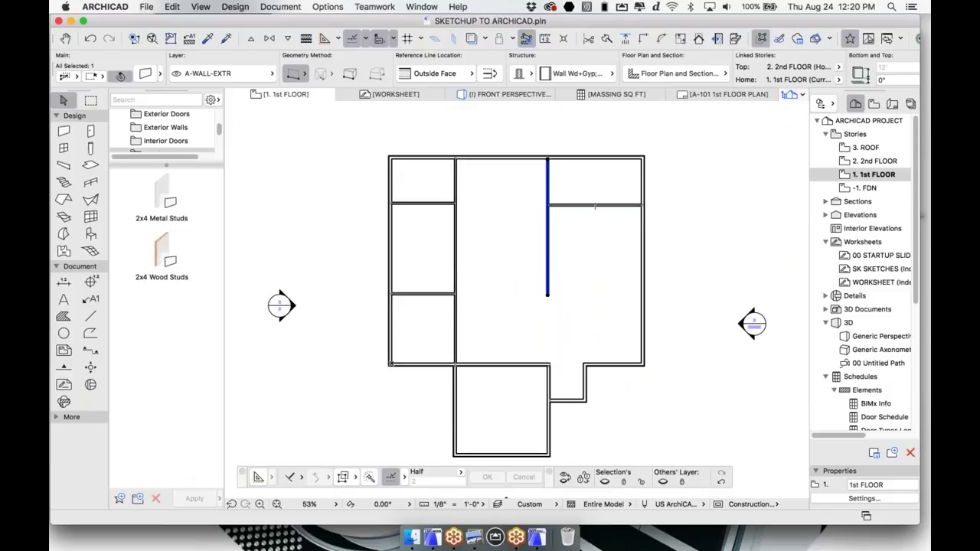
In the 3D view, add nodes to the rear exterior wall where the two vertical interior walls meet it.
{"action": "key", "text": "F3"}
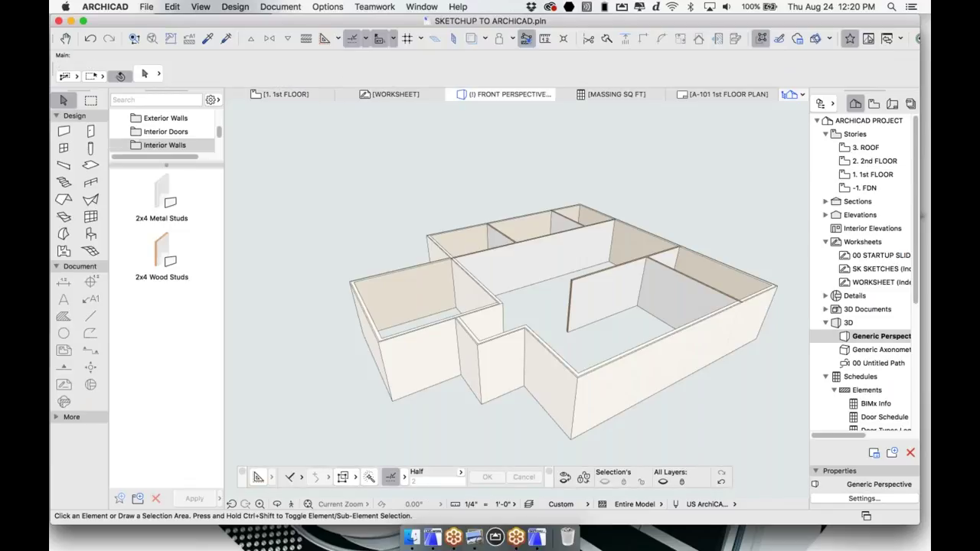
{"action": "scroll", "coordinate": [664, 416], "scroll_direction": "up", "scroll_amount": 5}
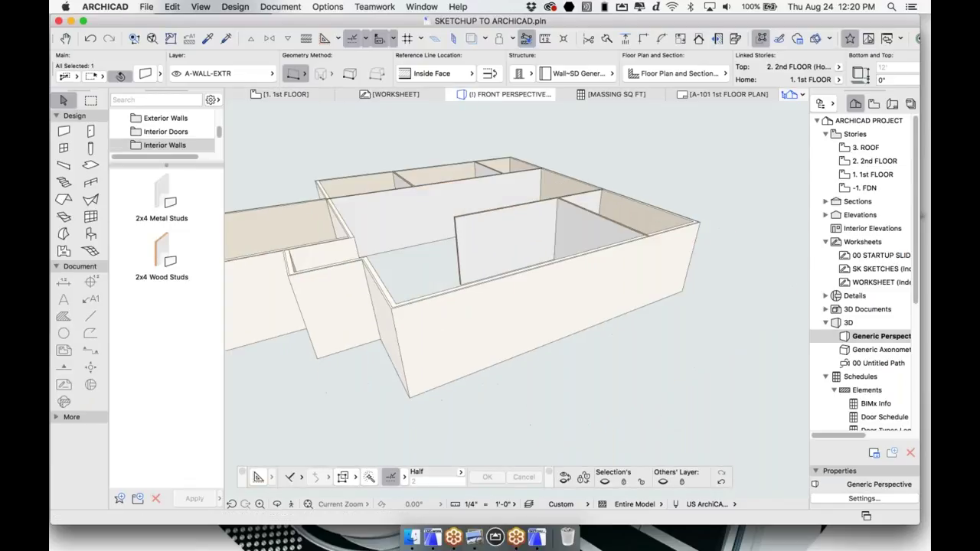
{"action": "middle_click_drag", "start_coordinate": [582, 328], "coordinate": [413, 314], "text": "shift"}
{"action": "middle_click_drag", "start_coordinate": [582, 268], "coordinate": [414, 269], "text": "shift"}
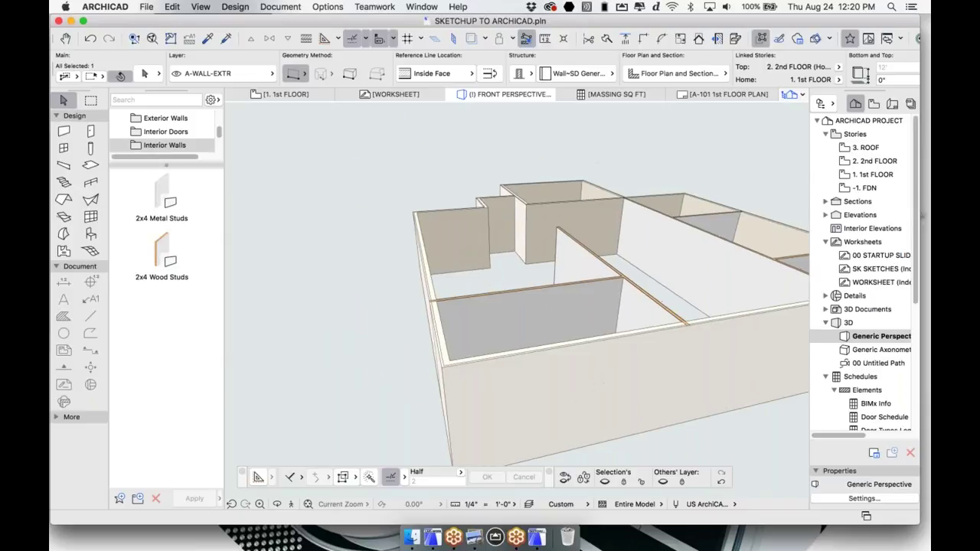
{"action": "middle_click_drag", "start_coordinate": [445, 365], "coordinate": [412, 346], "text": "shift"}
{"action": "middle_click_drag", "start_coordinate": [697, 400], "coordinate": [565, 359]}
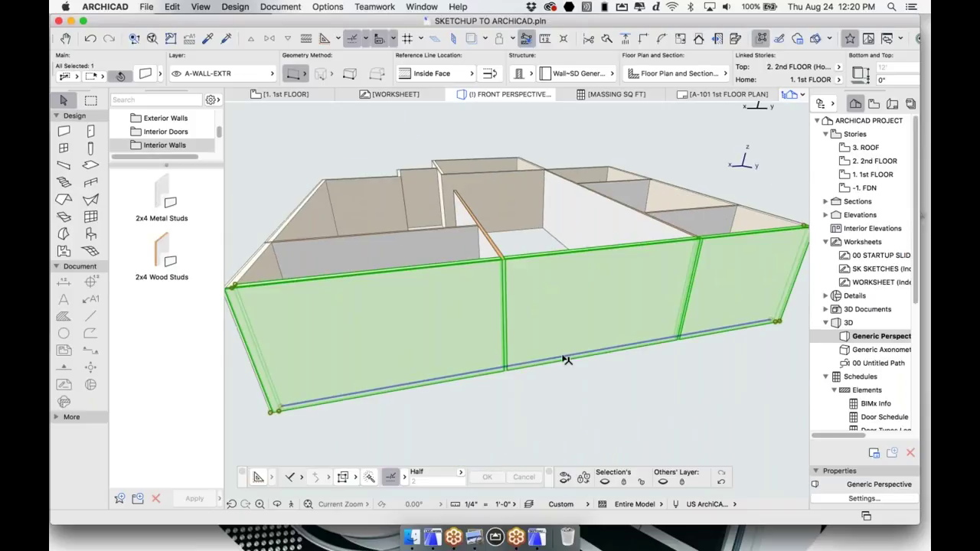
{"action": "left_click", "coordinate": [524, 368]}
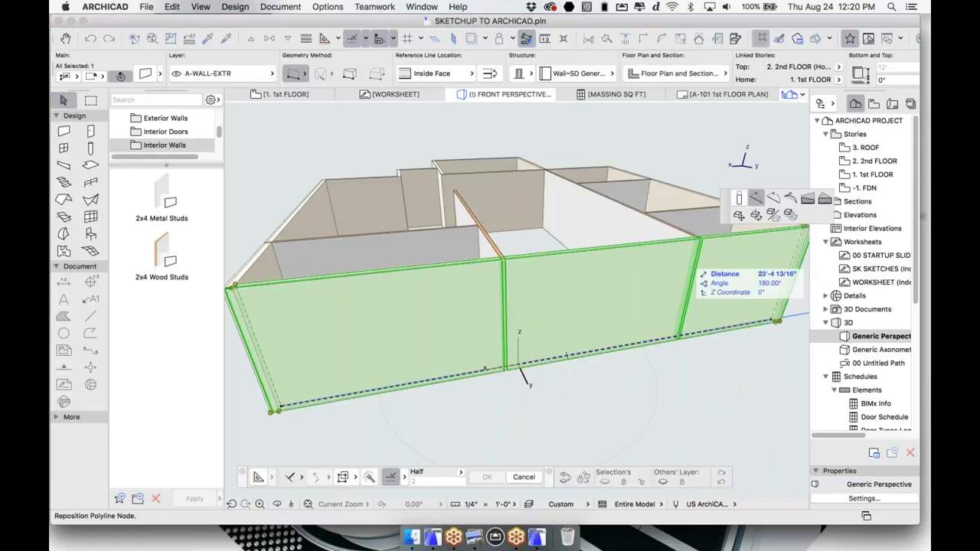
{"action": "left_click", "coordinate": [508, 369]}
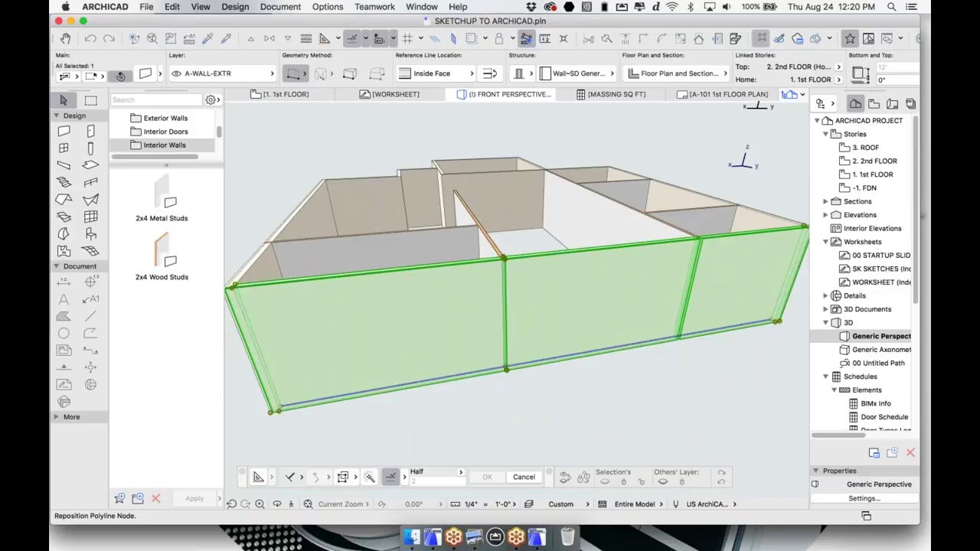
{"action": "left_click", "coordinate": [657, 342]}
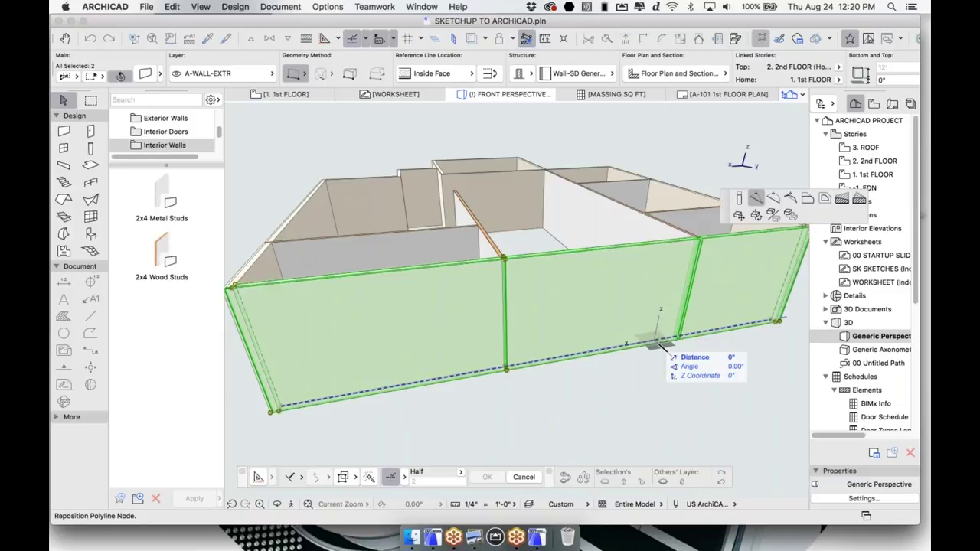
{"action": "left_click", "coordinate": [678, 338]}
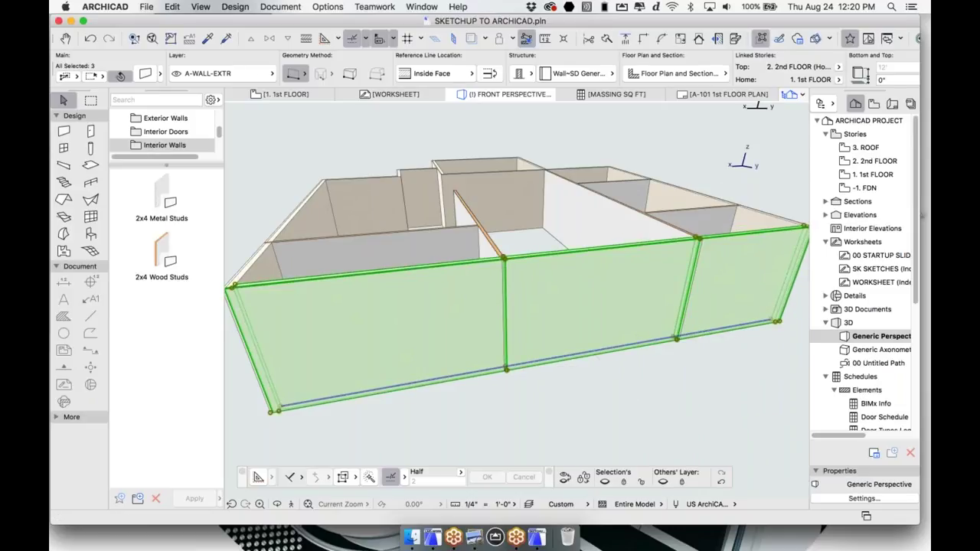
Offset the rear wall's middle segment outward to form a projecting bay, and check it in the 1st floor plan.
{"action": "left_click", "coordinate": [648, 344]}
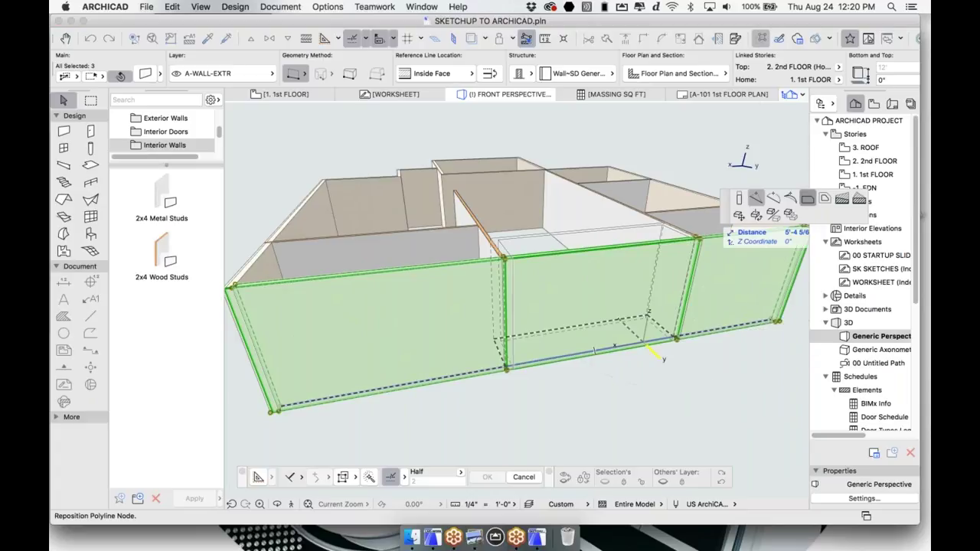
{"action": "left_click", "coordinate": [678, 371]}
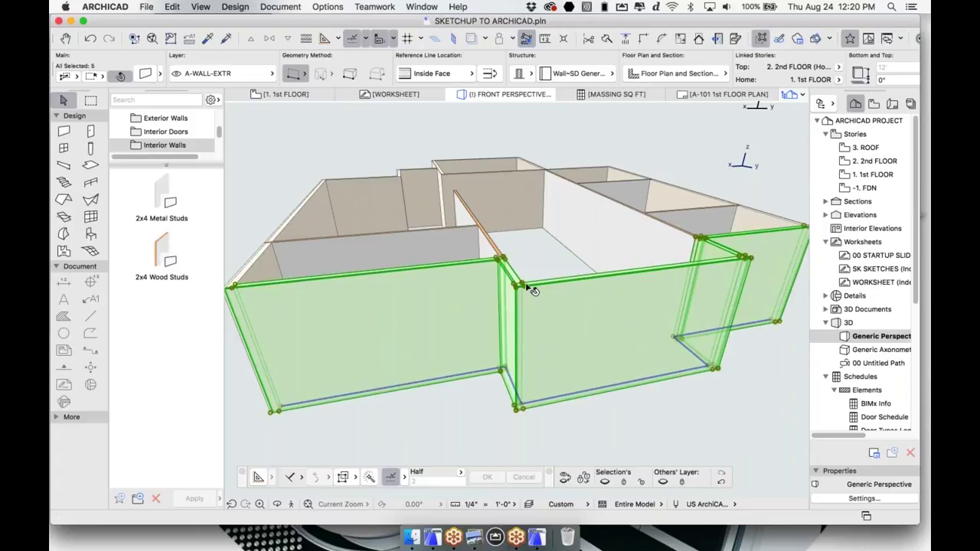
{"action": "middle_click_drag", "start_coordinate": [596, 326], "coordinate": [611, 322]}
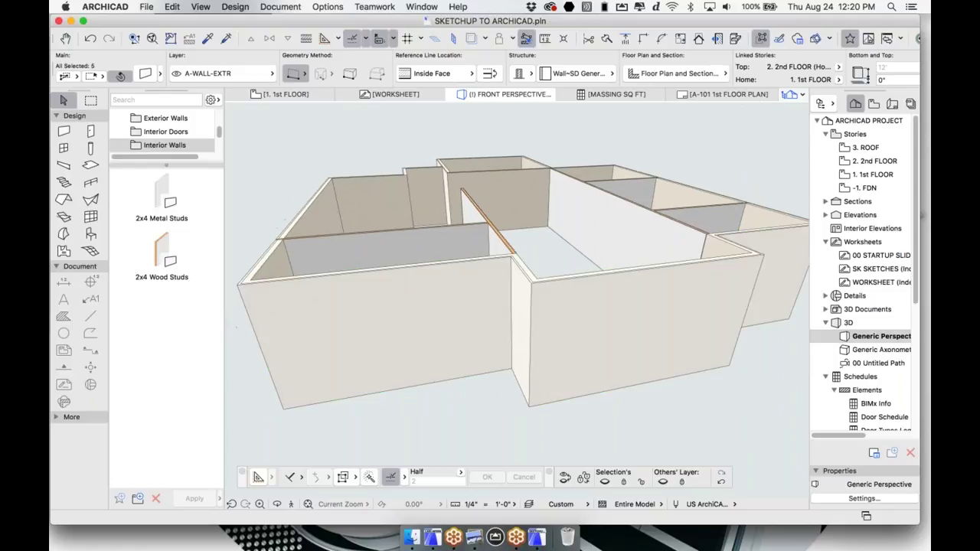
{"action": "middle_click_drag", "start_coordinate": [596, 239], "coordinate": [499, 215], "text": "shift"}
{"action": "left_click_drag", "start_coordinate": [499, 216], "coordinate": [498, 291]}
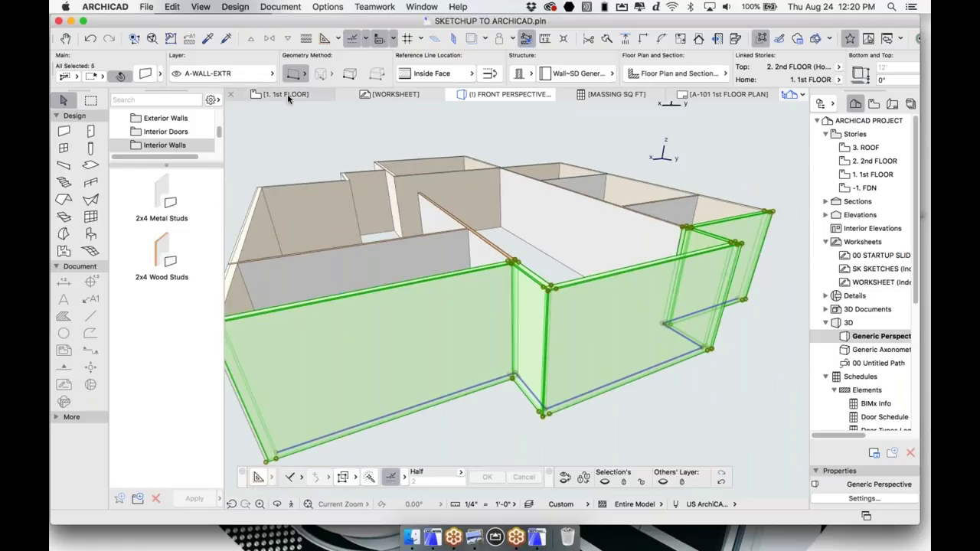
{"action": "left_click", "coordinate": [287, 93]}
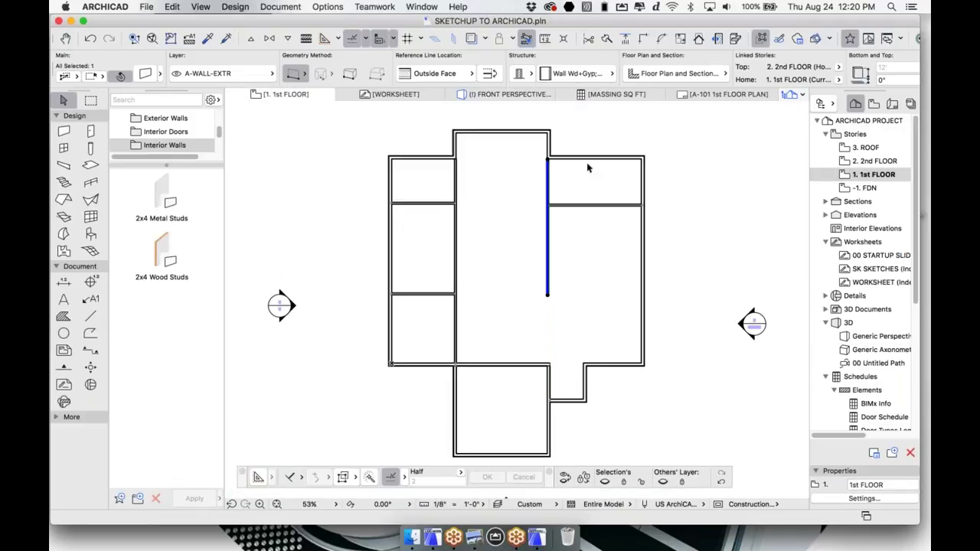
{"action": "key", "text": "Escape"}
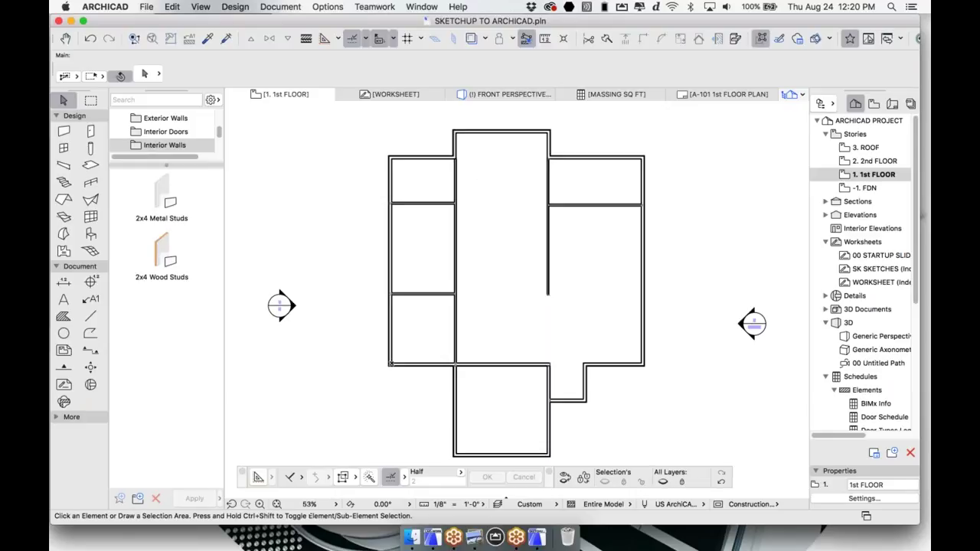
Set up the Slab tool with the Concrete 4" Slab on Grade favorite after reviewing the default settings' composite structures.
{"action": "left_click", "coordinate": [90, 166]}
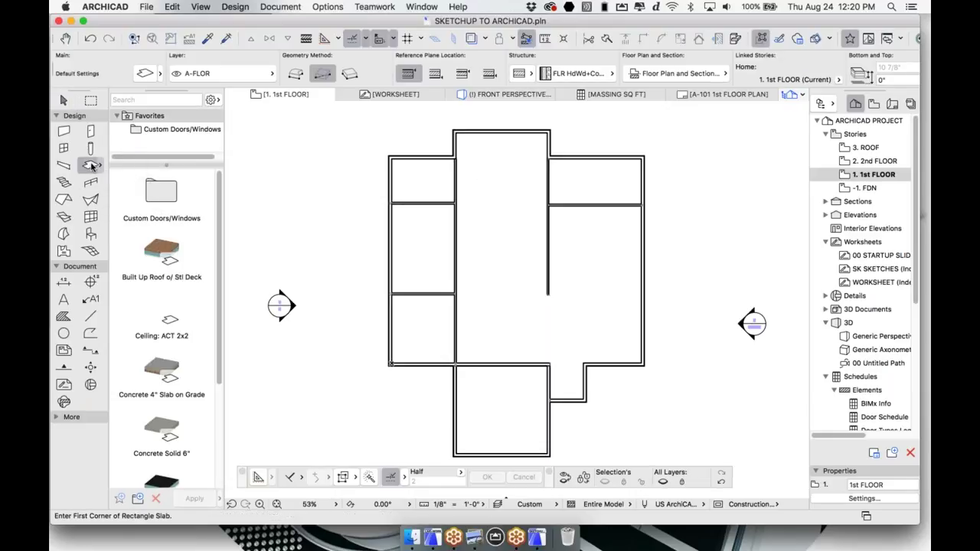
{"action": "double_click", "coordinate": [90, 165]}
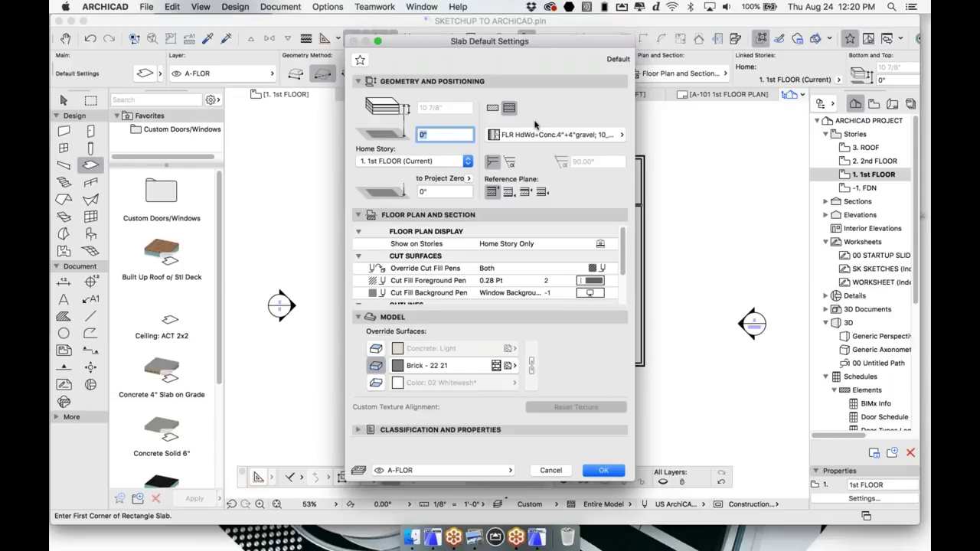
{"action": "left_click", "coordinate": [548, 140]}
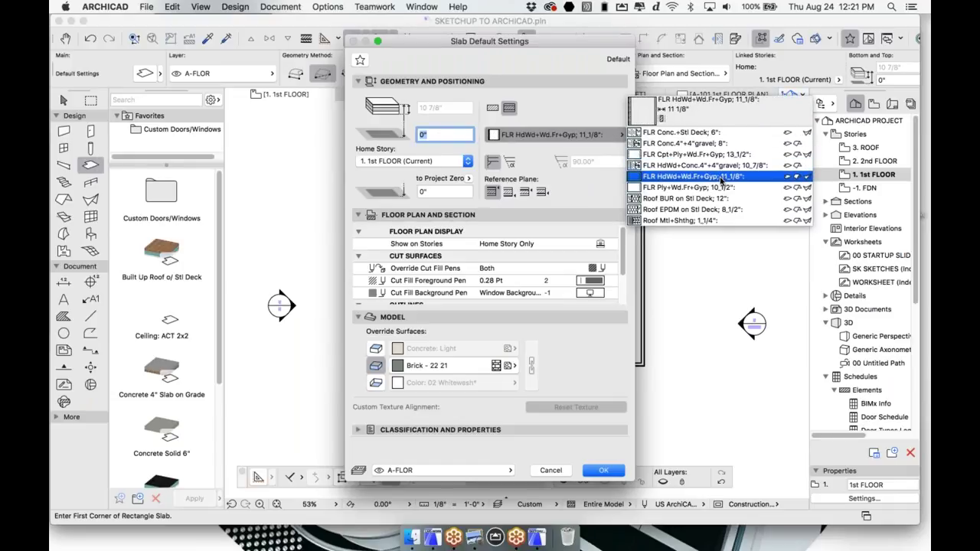
{"action": "left_click", "coordinate": [721, 181]}
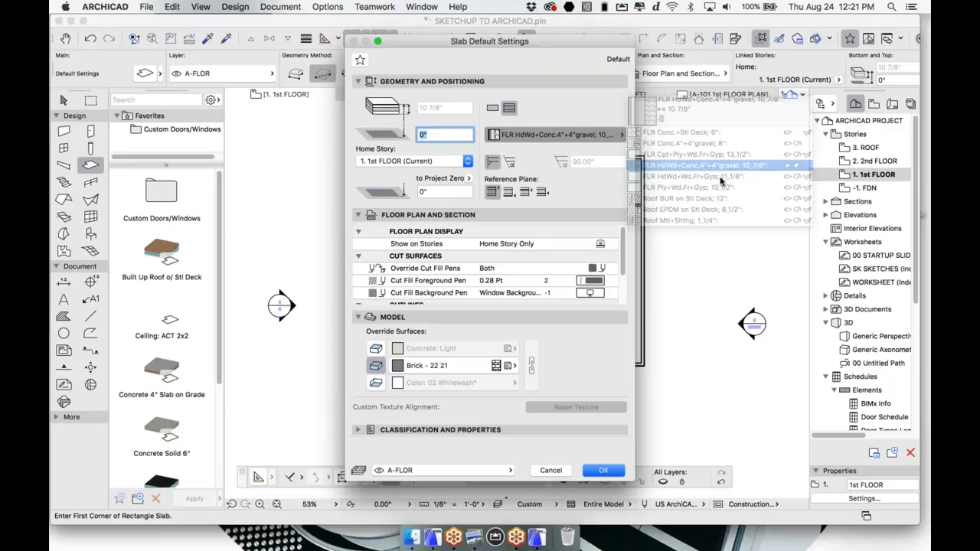
{"action": "key", "text": "Return"}
{"action": "left_click", "coordinate": [170, 376]}
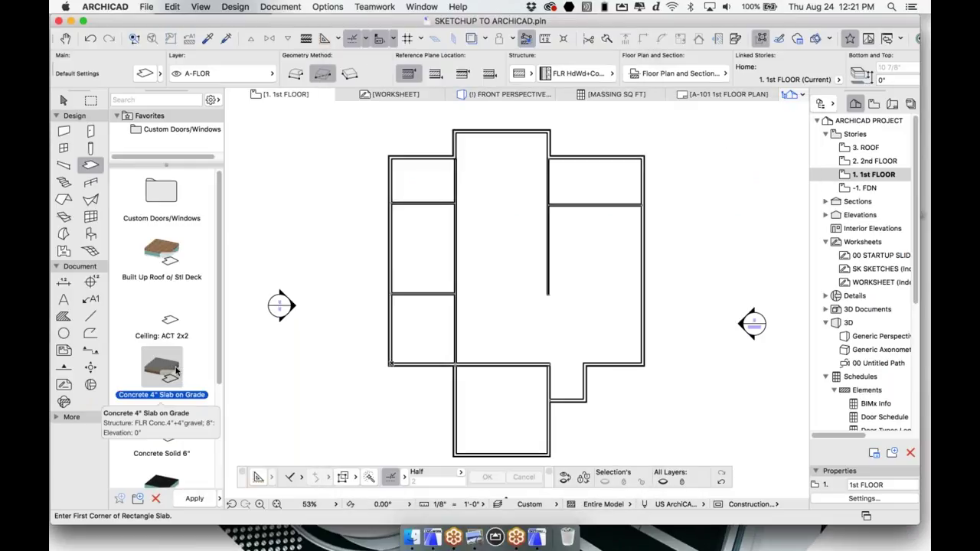
{"action": "double_click", "coordinate": [167, 371]}
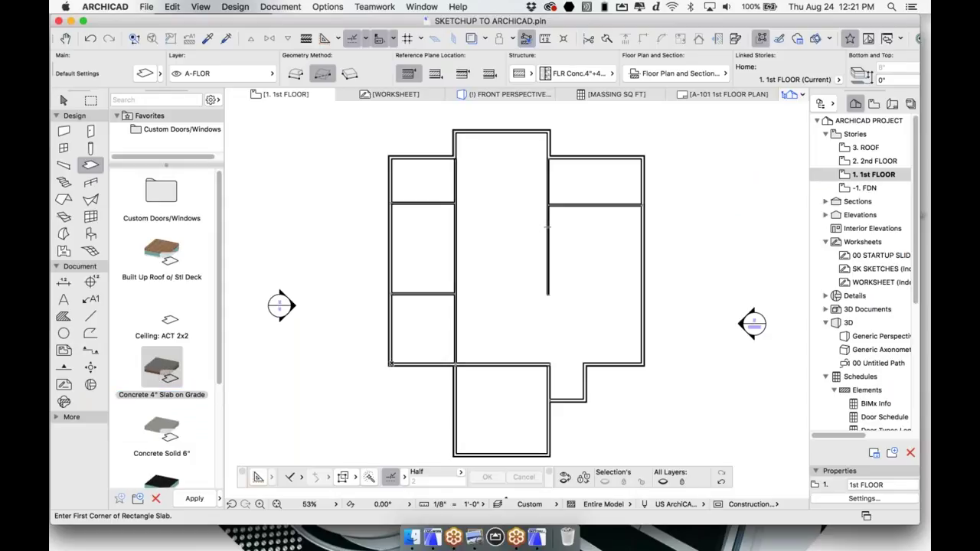
Try to create the slab from the exterior walls' outer outline with the Magic Wand, and undo it.
{"action": "left_click", "coordinate": [455, 132]}
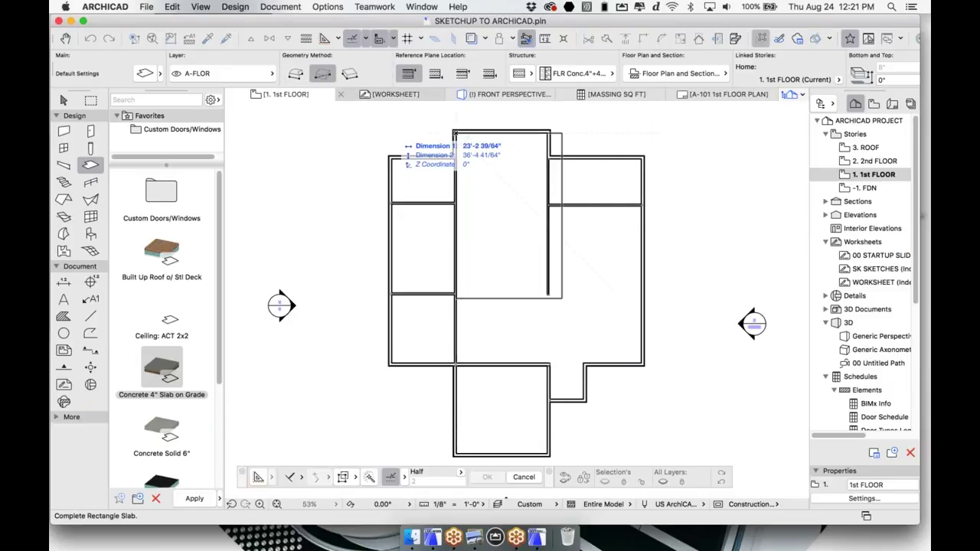
{"action": "key", "text": "Escape"}
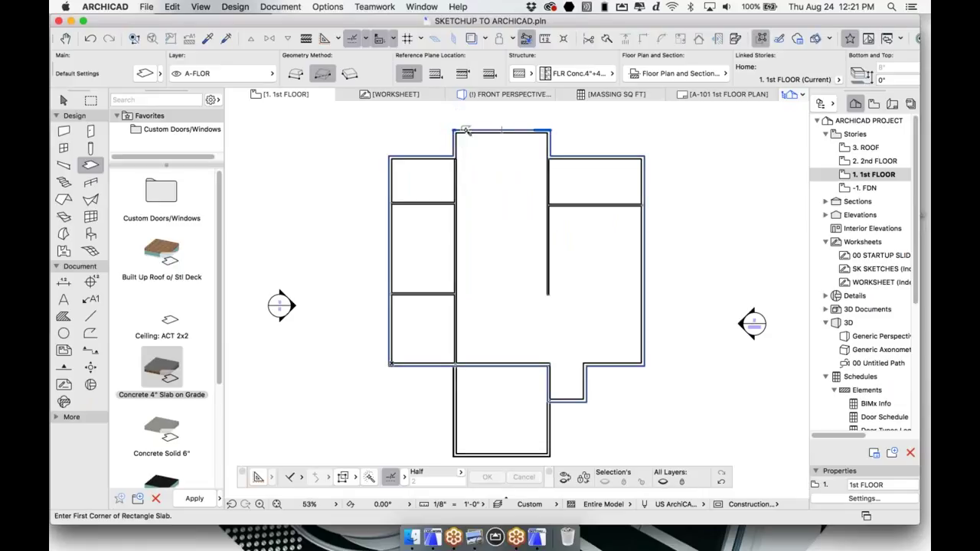
{"action": "left_click", "coordinate": [467, 130]}
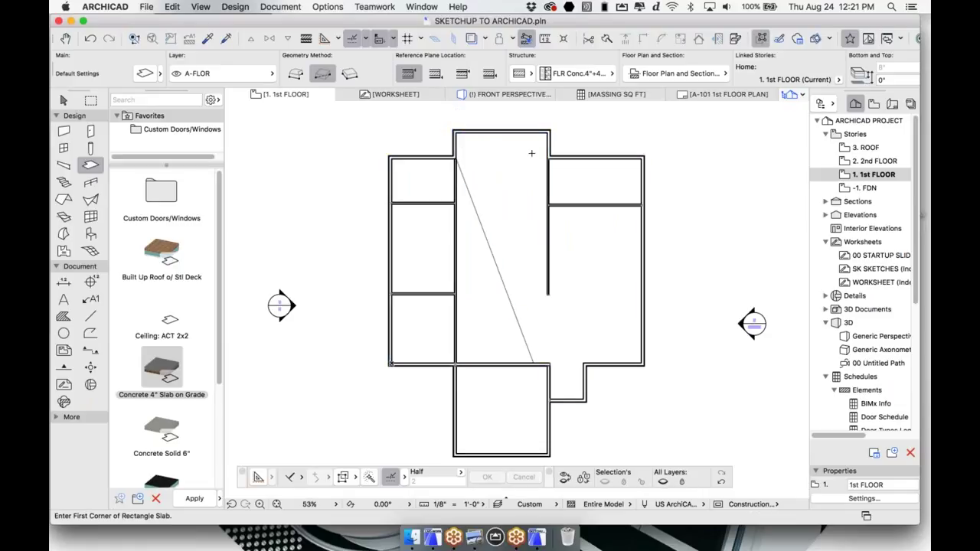
{"action": "key", "text": "super+z"}
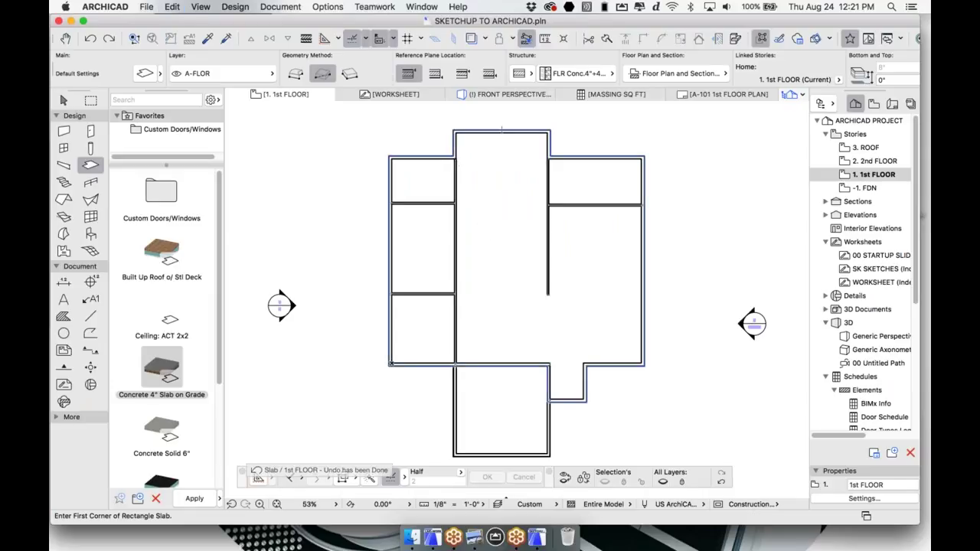
{"action": "key", "text": "super+z"}
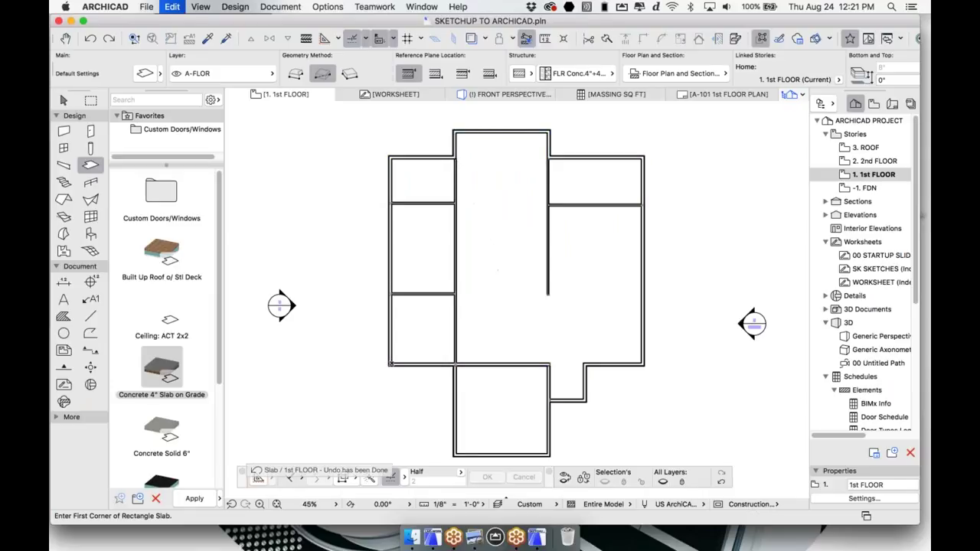
{"action": "key", "text": "super+apostrophe"}
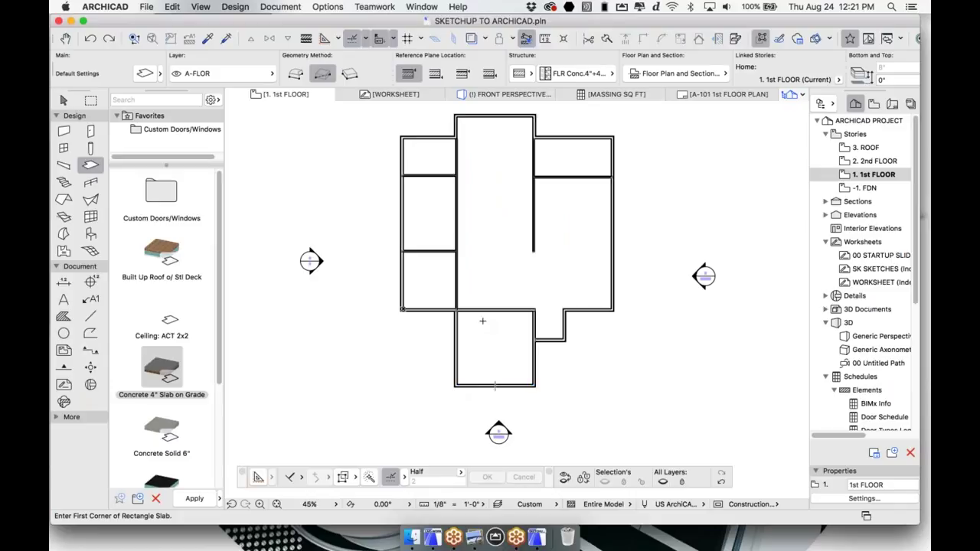
Hide the layer of the exterior wall between the main block and the front room, and restore its visibility.
{"action": "key", "text": "Escape"}
{"action": "left_click", "coordinate": [497, 311]}
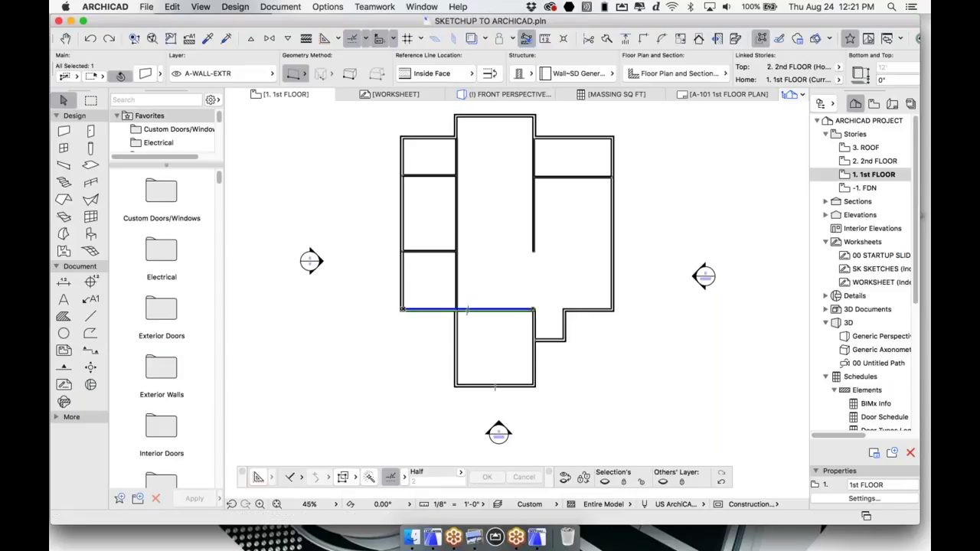
{"action": "left_click", "coordinate": [606, 482]}
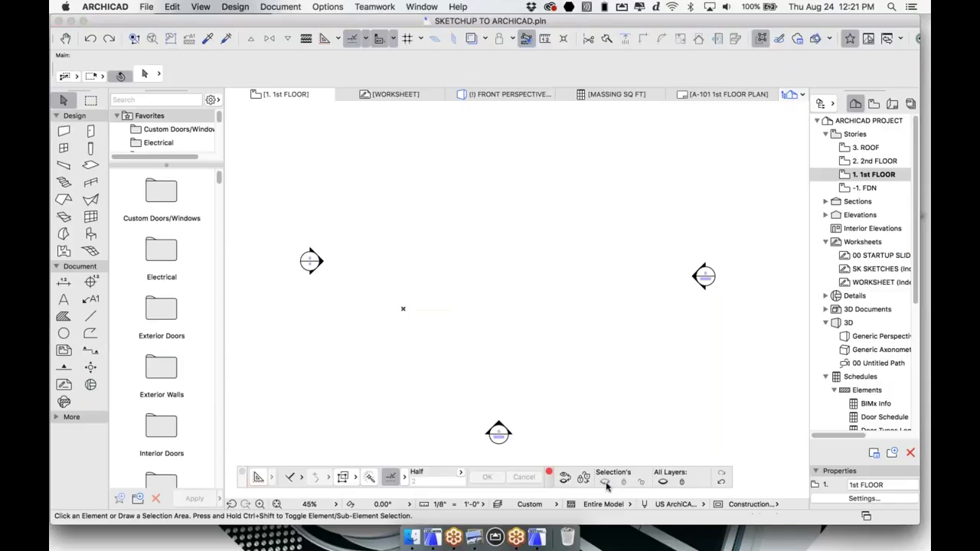
{"action": "left_click", "coordinate": [722, 482]}
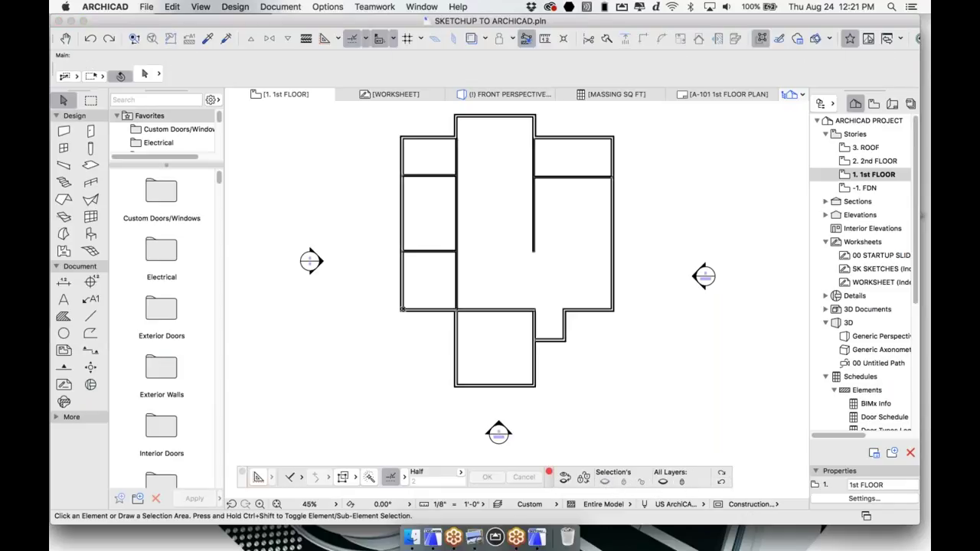
Move the five interior walls to the A-WALL-INTR layer and hide that layer.
{"action": "left_click", "coordinate": [457, 223]}
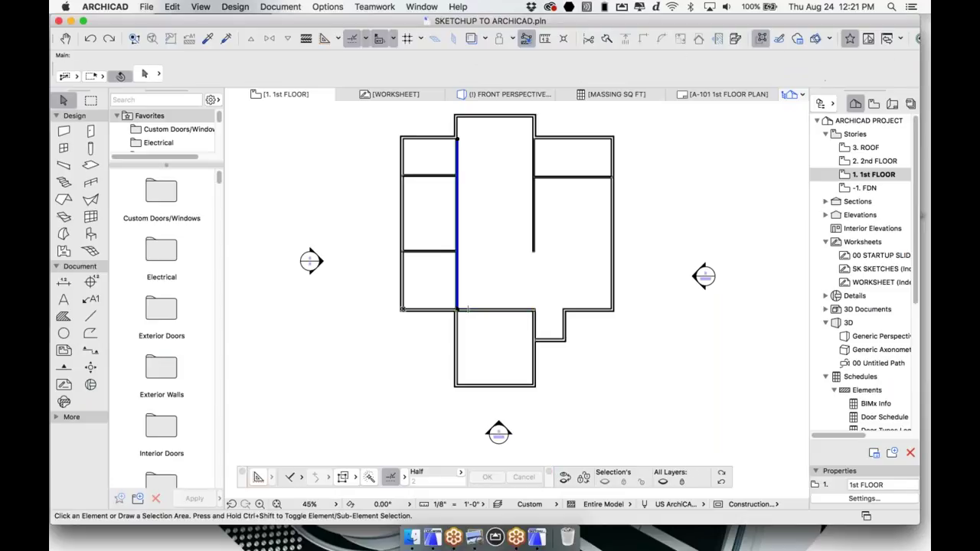
{"action": "left_click", "coordinate": [538, 219], "text": "shift"}
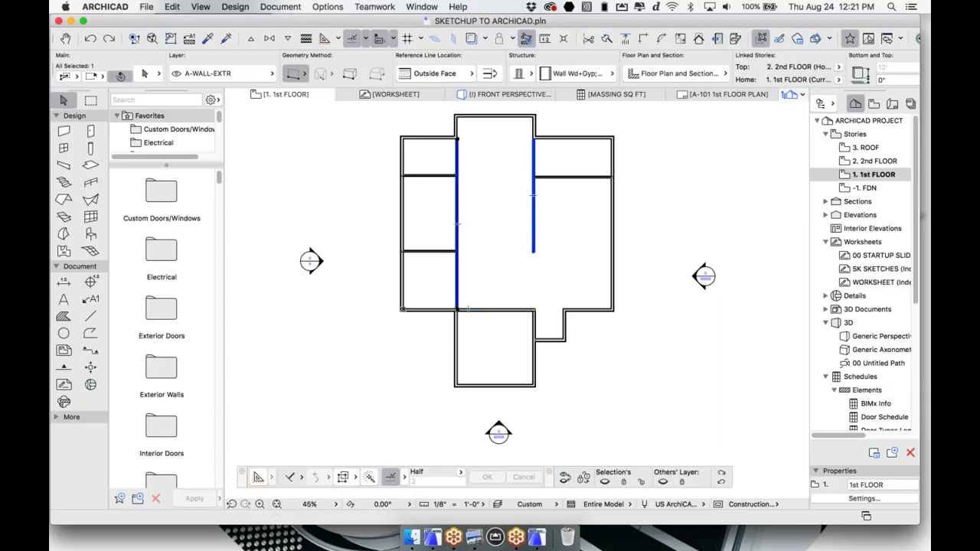
{"action": "left_click", "coordinate": [430, 252], "text": "shift"}
{"action": "left_click", "coordinate": [443, 177], "text": "shift"}
{"action": "left_click", "coordinate": [571, 177], "text": "shift"}
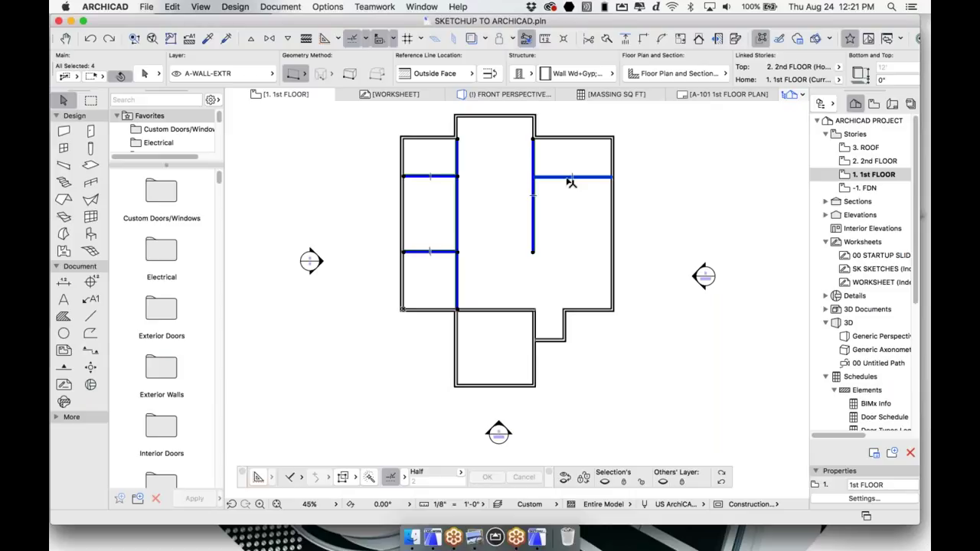
{"action": "left_click", "coordinate": [260, 75]}
{"action": "left_click", "coordinate": [348, 438]}
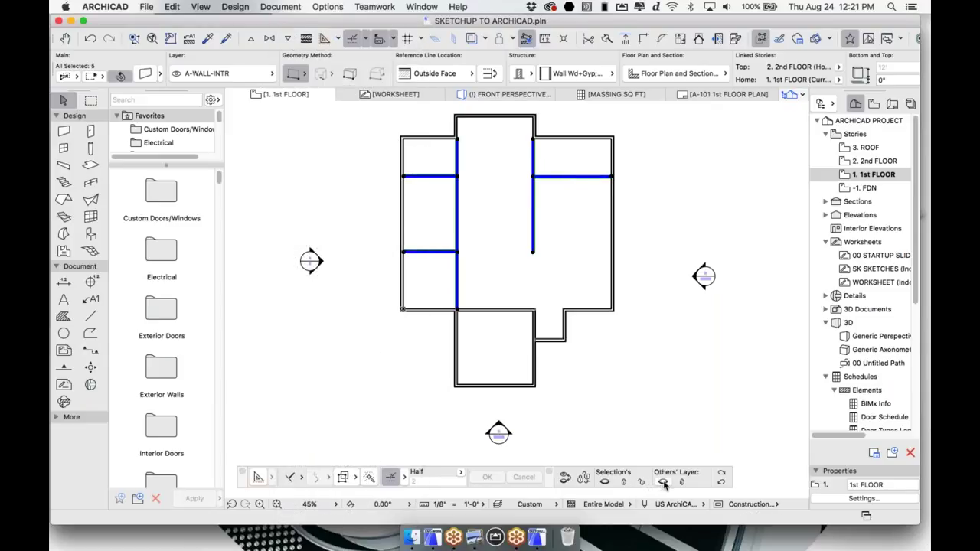
{"action": "left_click", "coordinate": [605, 482]}
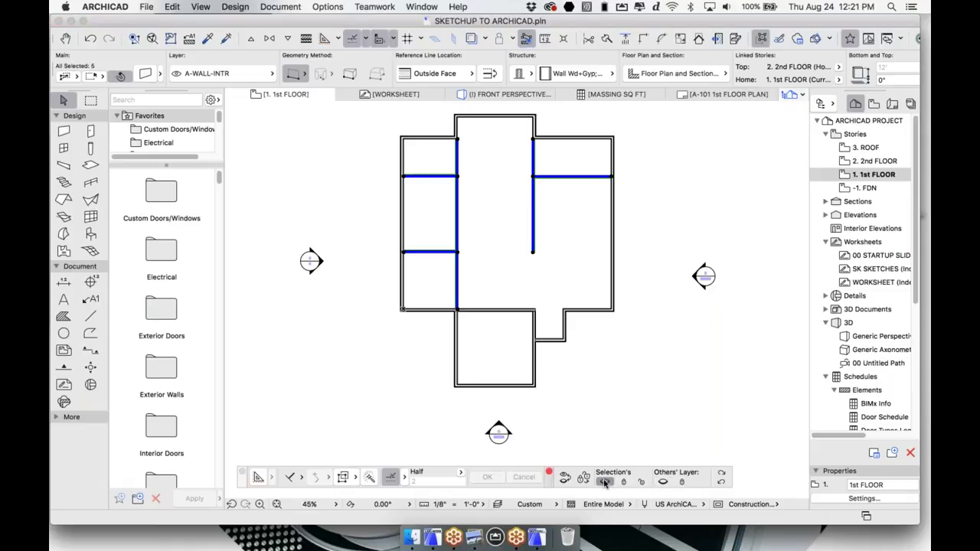
{"action": "key", "text": "Delete"}
Create a concrete slab in the main block by tracing the inner outline of its exterior walls with the Magic Wand.
{"action": "left_click", "coordinate": [467, 309]}
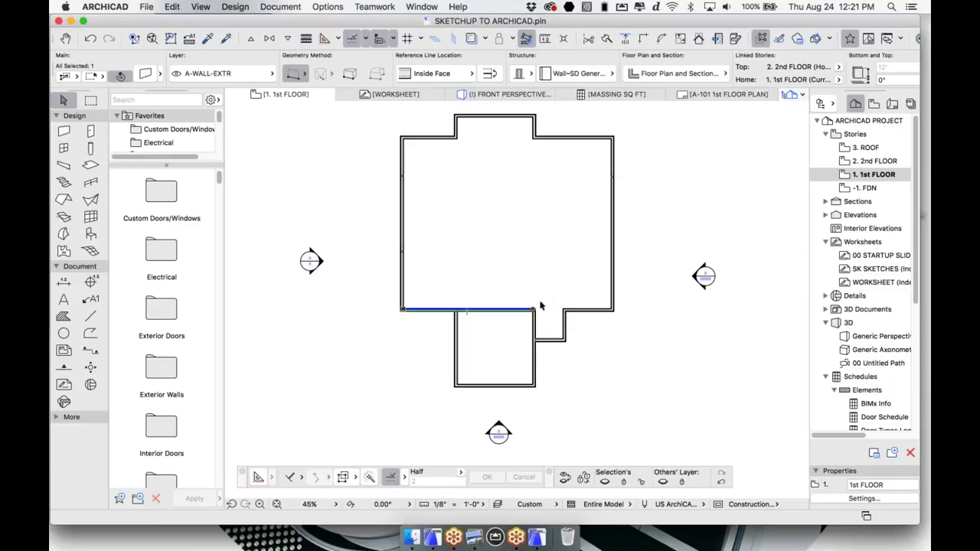
{"action": "key", "text": "Delete"}
{"action": "left_click", "coordinate": [91, 166]}
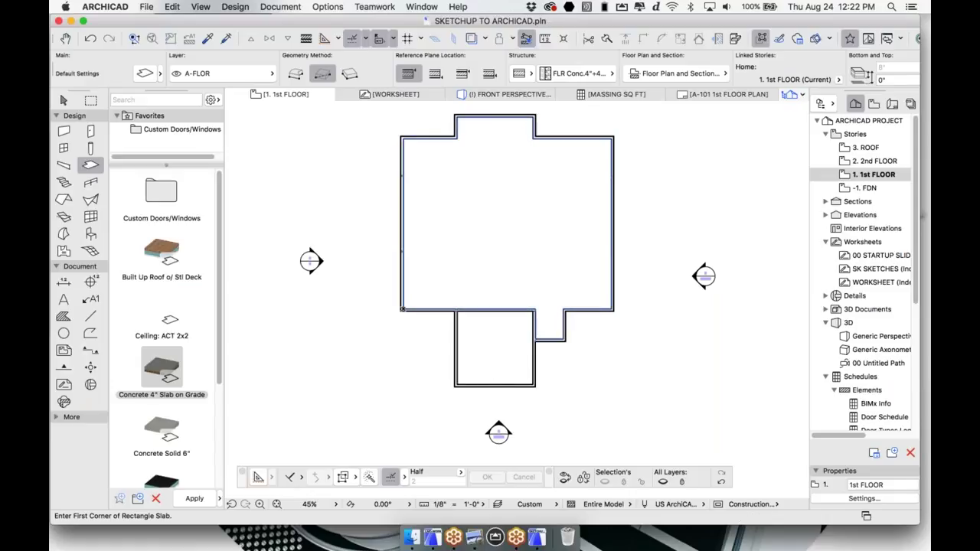
{"action": "key", "text": "Escape"}
{"action": "left_click", "coordinate": [471, 227]}
{"action": "left_click_drag", "start_coordinate": [471, 227], "coordinate": [433, 188]}
{"action": "key", "text": "Escape"}
{"action": "left_click", "coordinate": [501, 368]}
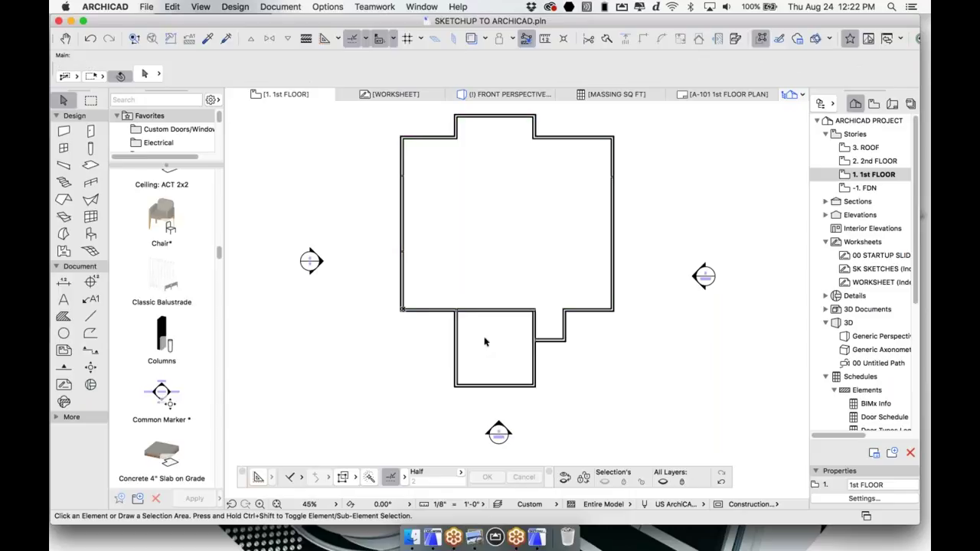
Draw a rectangular concrete slab over the front room, from its lower-left corner to its upper-right wall corner.
{"action": "left_click", "coordinate": [91, 165]}
{"action": "left_click", "coordinate": [457, 385]}
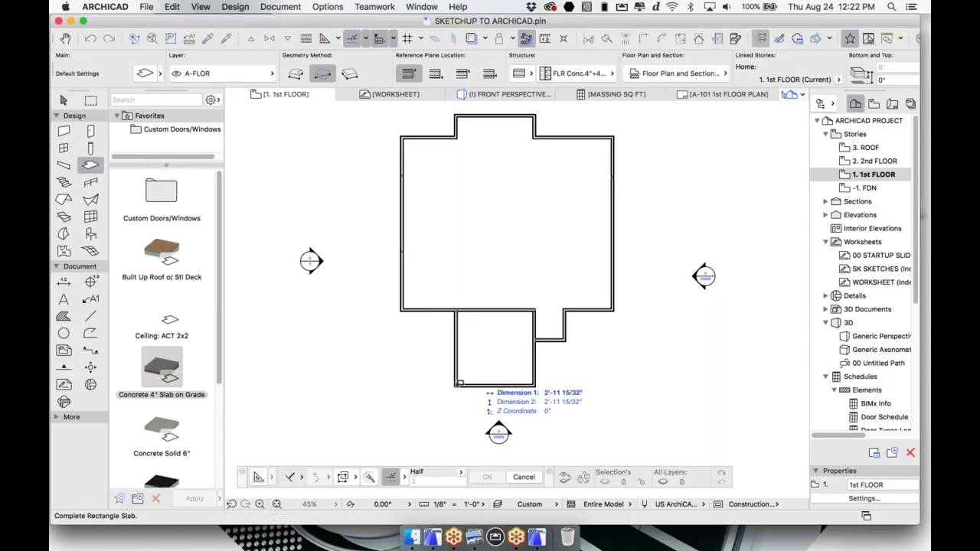
{"action": "scroll", "coordinate": [538, 312], "scroll_direction": "up", "scroll_amount": 6}
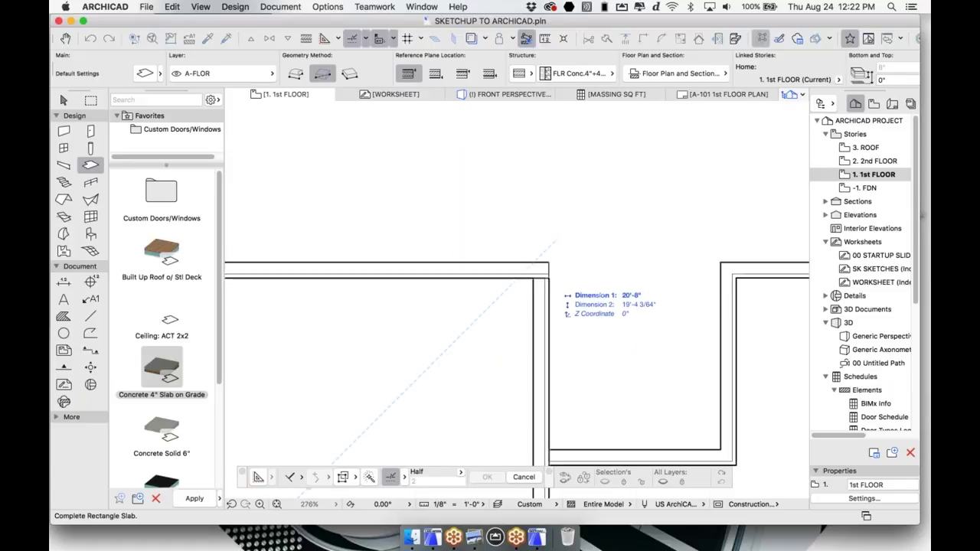
{"action": "left_click", "coordinate": [549, 263]}
{"action": "scroll", "coordinate": [512, 322], "scroll_direction": "down", "scroll_amount": 3}
{"action": "scroll", "coordinate": [516, 316], "scroll_direction": "down", "scroll_amount": 1}
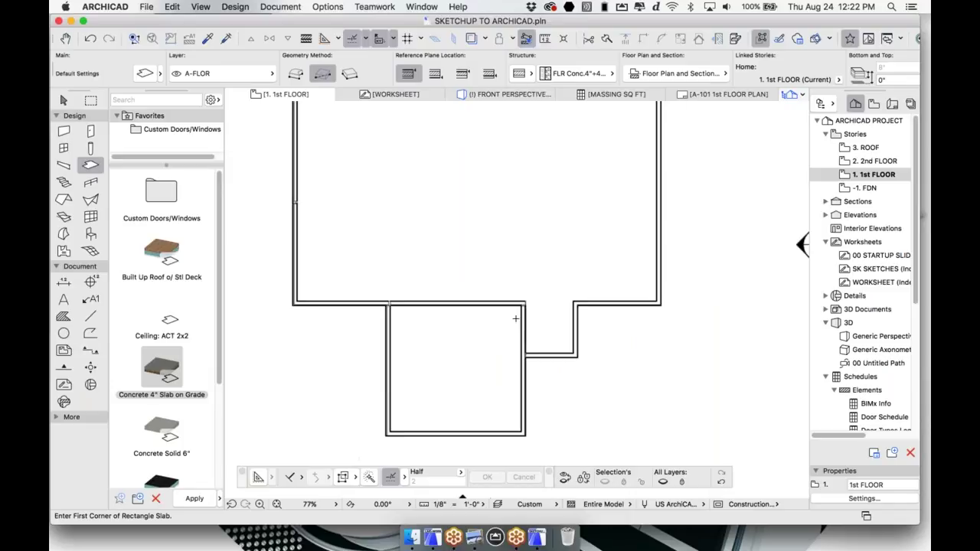
{"action": "middle_click_drag", "start_coordinate": [516, 317], "coordinate": [529, 307]}
Inspect the model in the 3D perspective and return to the 1st floor plan.
{"action": "key", "text": "F3"}
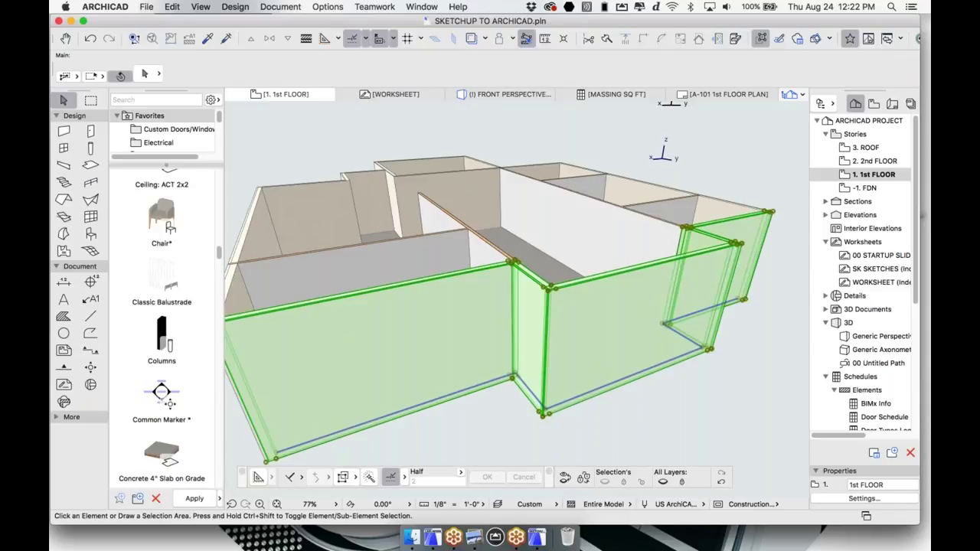
{"action": "middle_click_drag", "start_coordinate": [448, 280], "coordinate": [367, 297], "text": "shift"}
{"action": "left_click", "coordinate": [367, 297]}
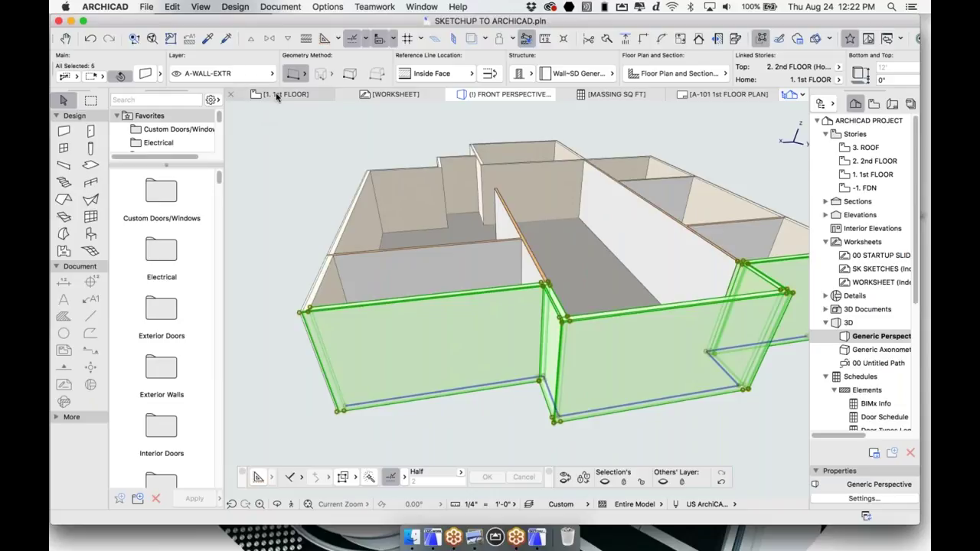
{"action": "left_click", "coordinate": [278, 97]}
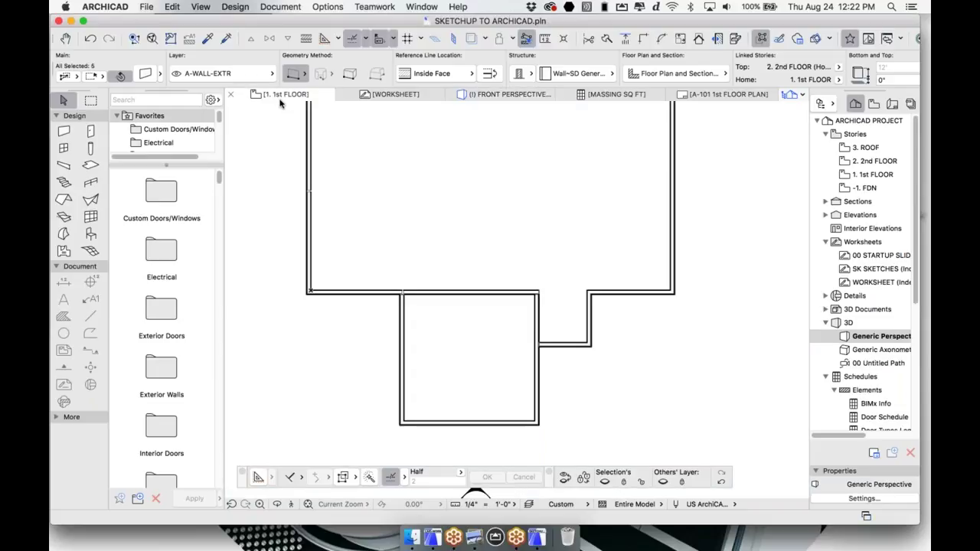
Place a steel column from the Columns favorite at the main block's lower-right exterior corner.
{"action": "scroll", "coordinate": [385, 268], "scroll_direction": "down", "scroll_amount": 3}
{"action": "middle_click_drag", "start_coordinate": [478, 183], "coordinate": [467, 234]}
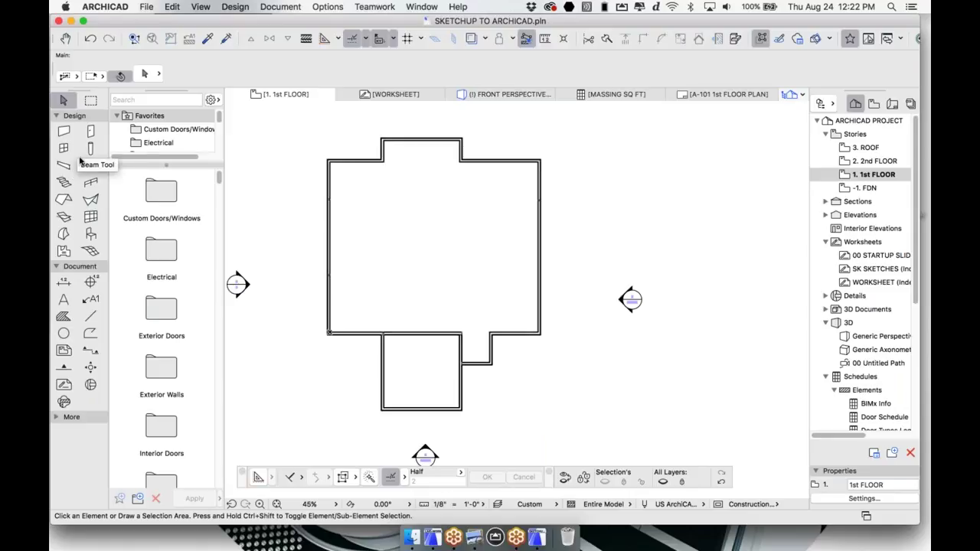
{"action": "left_click", "coordinate": [90, 150]}
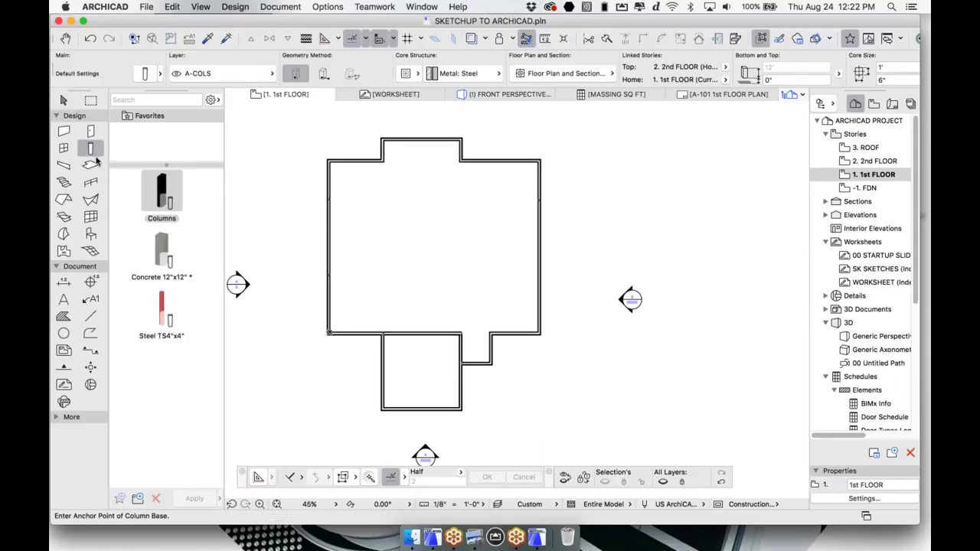
{"action": "left_click", "coordinate": [172, 207]}
{"action": "scroll", "coordinate": [559, 371], "scroll_direction": "up", "scroll_amount": 5}
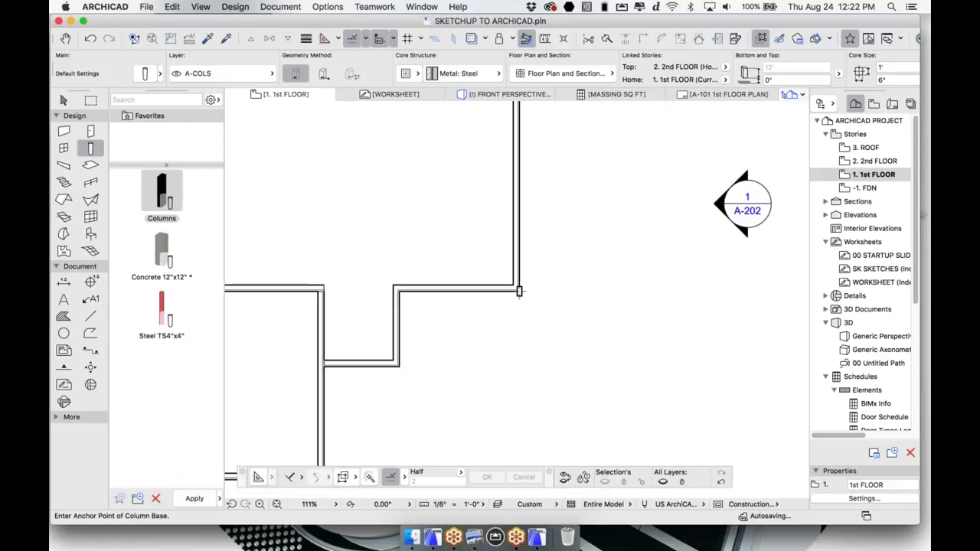
{"action": "scroll", "coordinate": [519, 292], "scroll_direction": "up", "scroll_amount": 4}
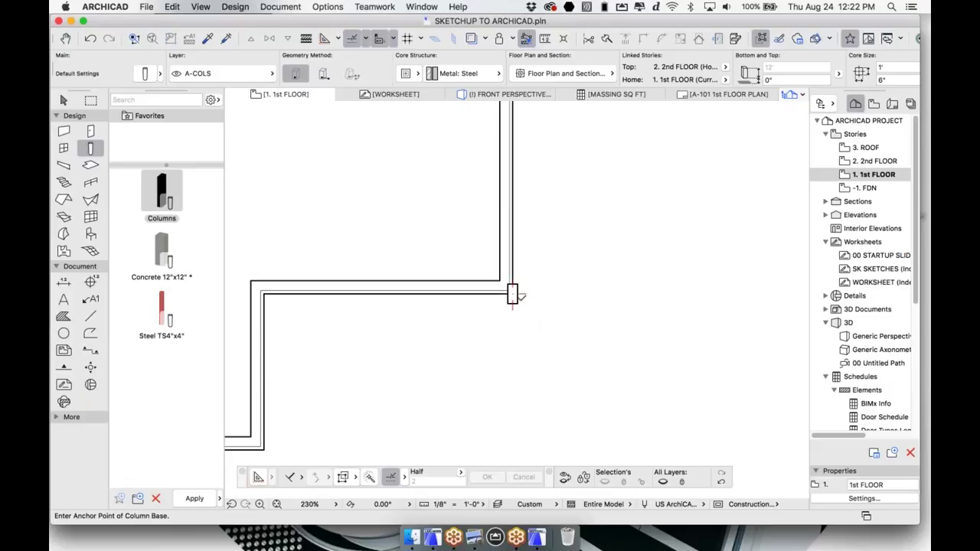
{"action": "key", "text": "Escape"}
{"action": "left_click", "coordinate": [518, 303]}
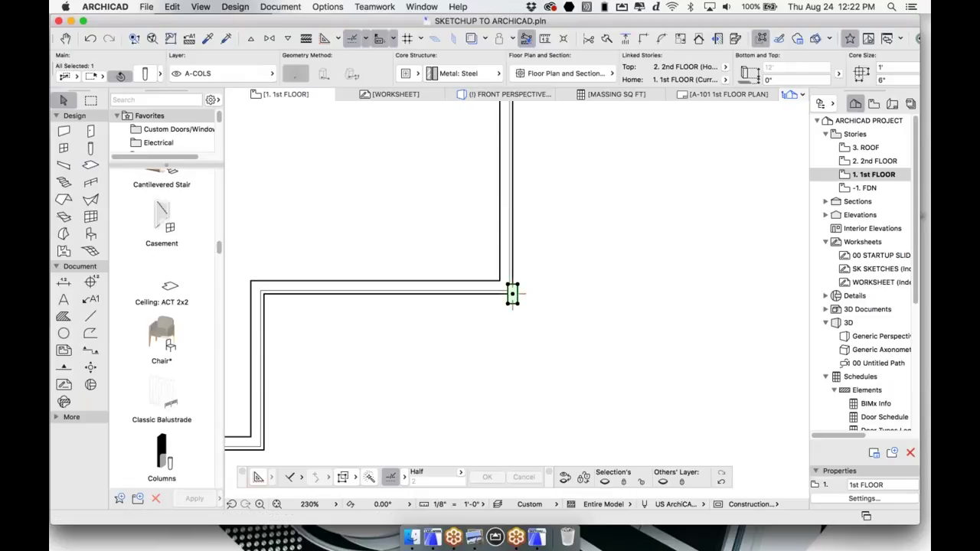
{"action": "left_click", "coordinate": [527, 308]}
{"action": "scroll", "coordinate": [536, 329], "scroll_direction": "down", "scroll_amount": 7}
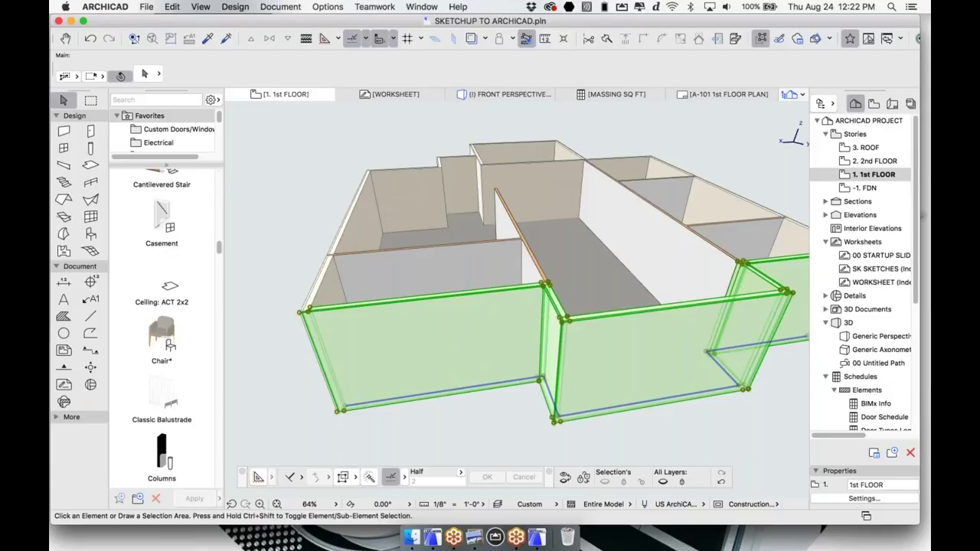
Clear the current wall selection and select only the front exterior wall of the front-left room in the 3D perspective.
{"action": "scroll", "coordinate": [312, 324], "scroll_direction": "up", "scroll_amount": 5}
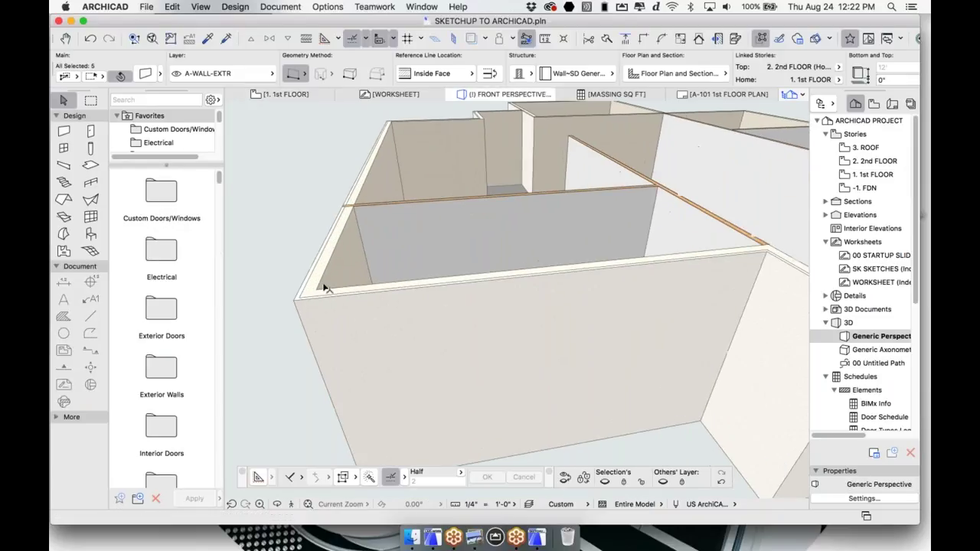
{"action": "key", "text": "Escape"}
{"action": "scroll", "coordinate": [398, 324], "scroll_direction": "down", "scroll_amount": 10}
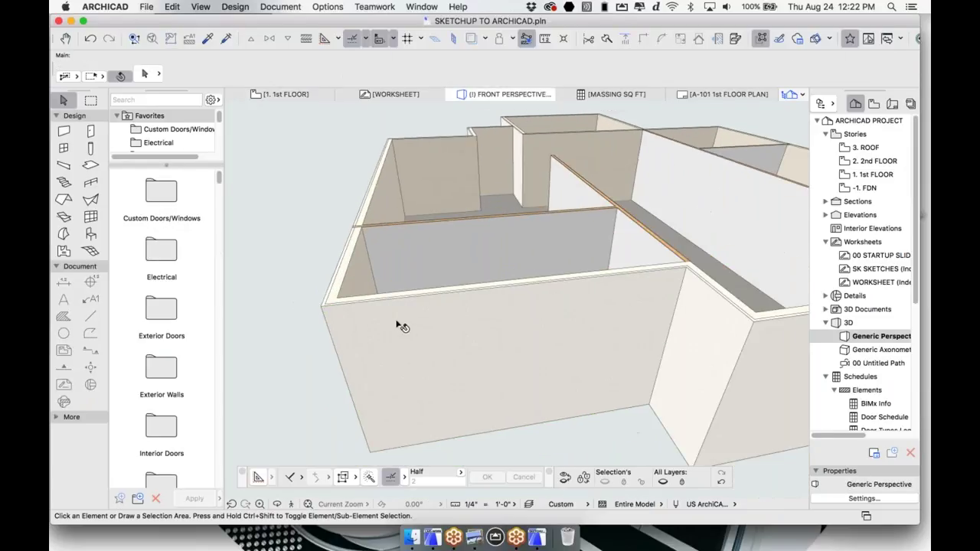
{"action": "middle_click_drag", "start_coordinate": [450, 354], "coordinate": [471, 330], "text": "shift"}
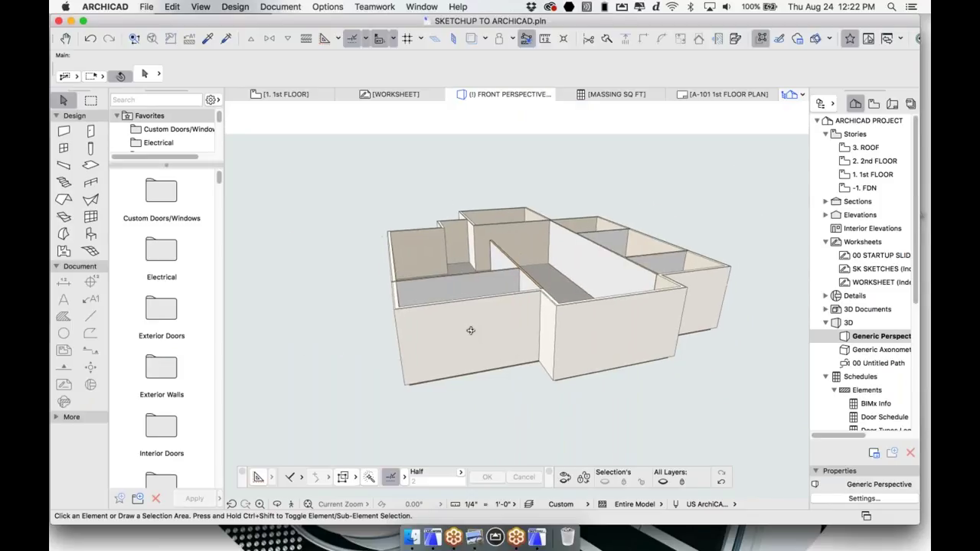
{"action": "left_click", "coordinate": [493, 325]}
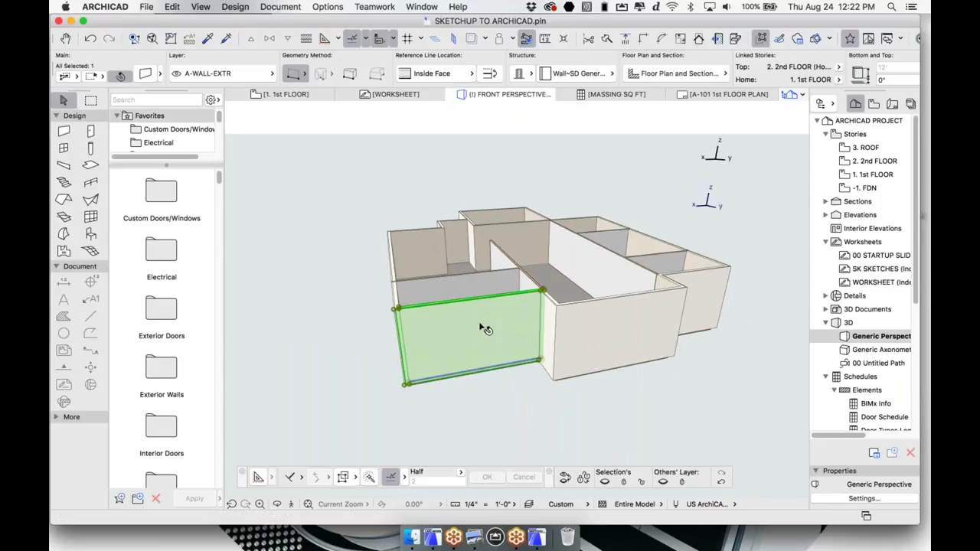
{"action": "middle_click_drag", "start_coordinate": [527, 328], "coordinate": [554, 319], "text": "shift"}
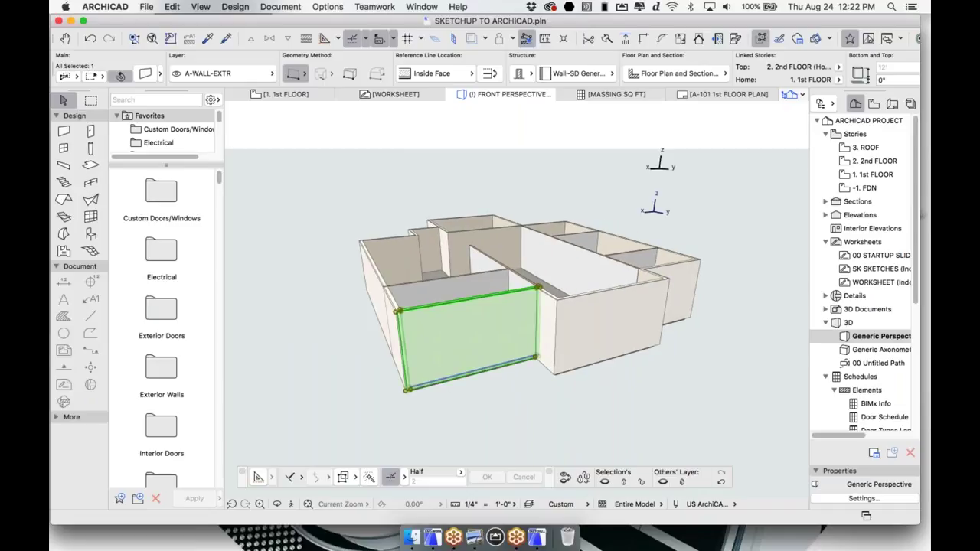
Select all walls on the A-WALL-EXTR layer with Find & Select, adding a Layer criterion and copying the selected wall's settings.
{"action": "key", "text": "super+f"}
{"action": "left_click_drag", "start_coordinate": [601, 357], "coordinate": [661, 314]}
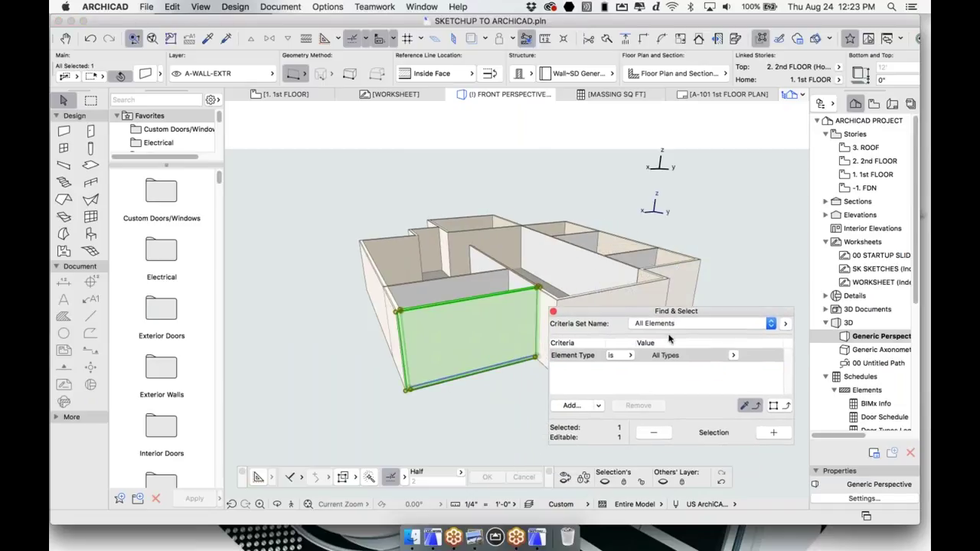
{"action": "left_click", "coordinate": [581, 405]}
{"action": "type", "text": "layer"}
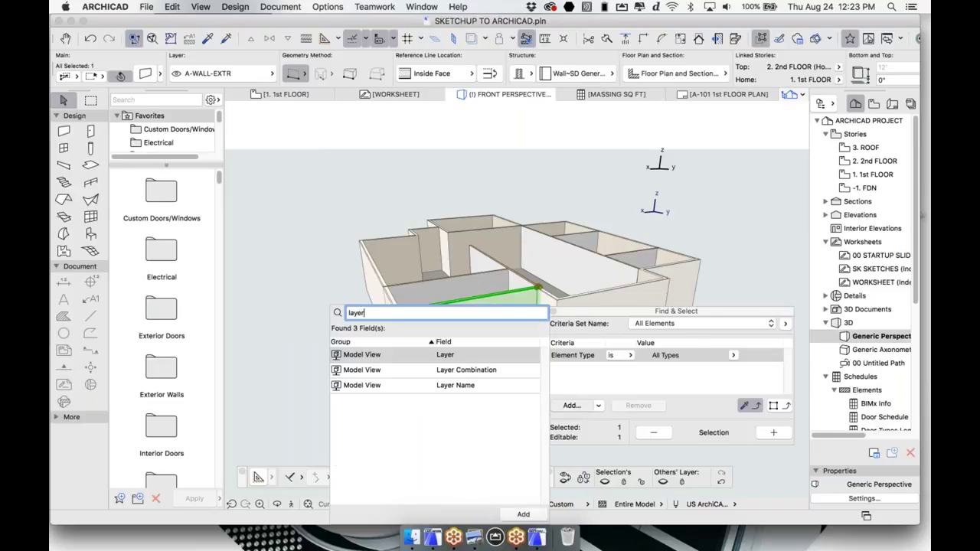
{"action": "key", "text": "Return"}
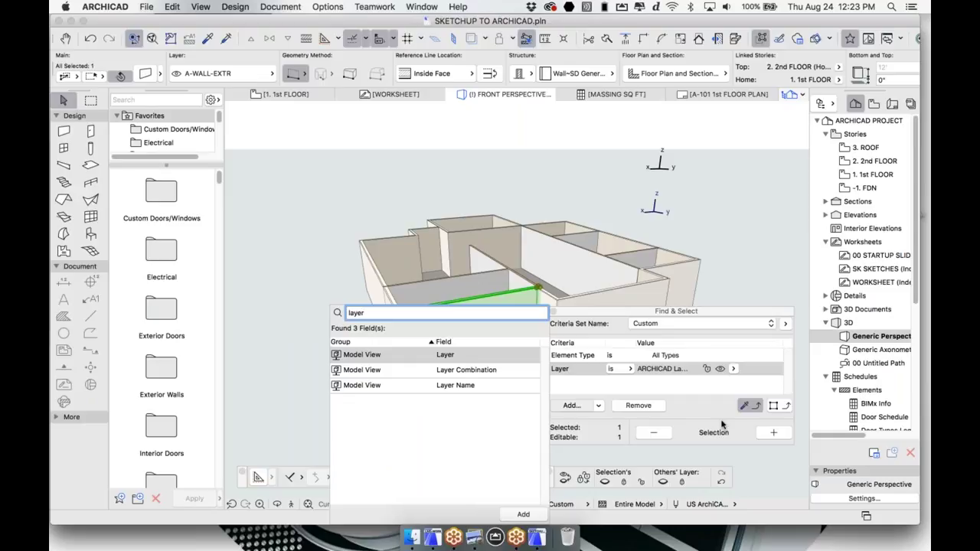
{"action": "left_click", "coordinate": [774, 406]}
{"action": "left_click", "coordinate": [773, 433]}
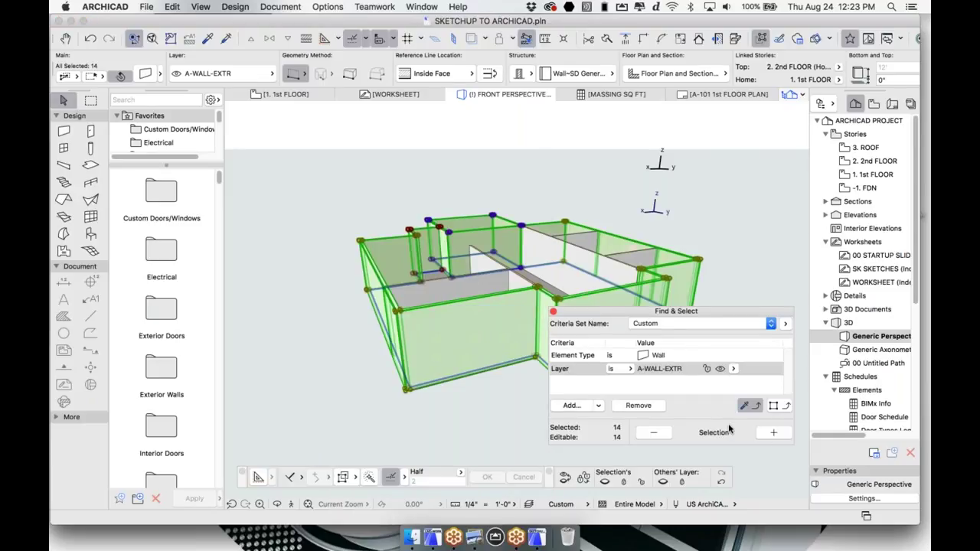
Change the selected exterior walls' composite structure to Wall Brick+CMU; 14_1/2" and check the layers at the wall corner.
{"action": "left_click", "coordinate": [587, 75]}
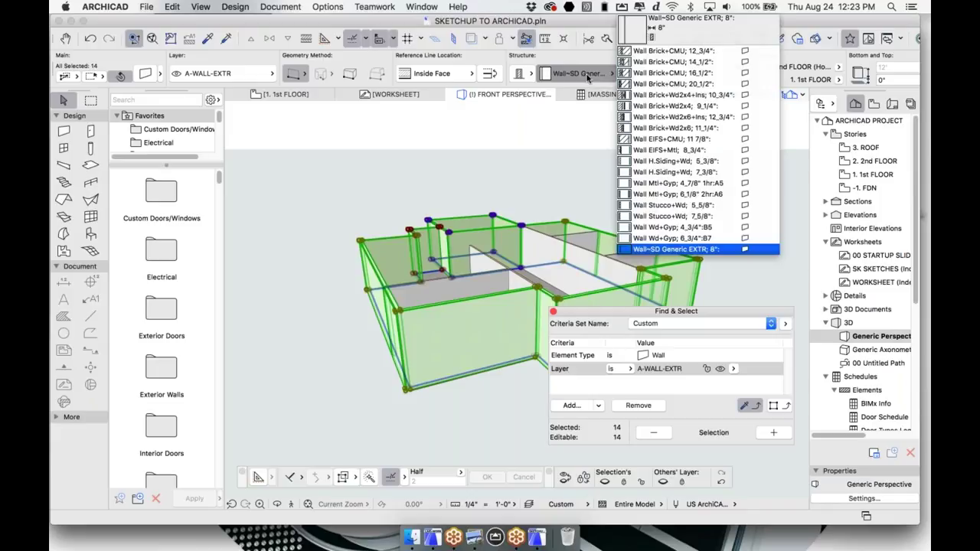
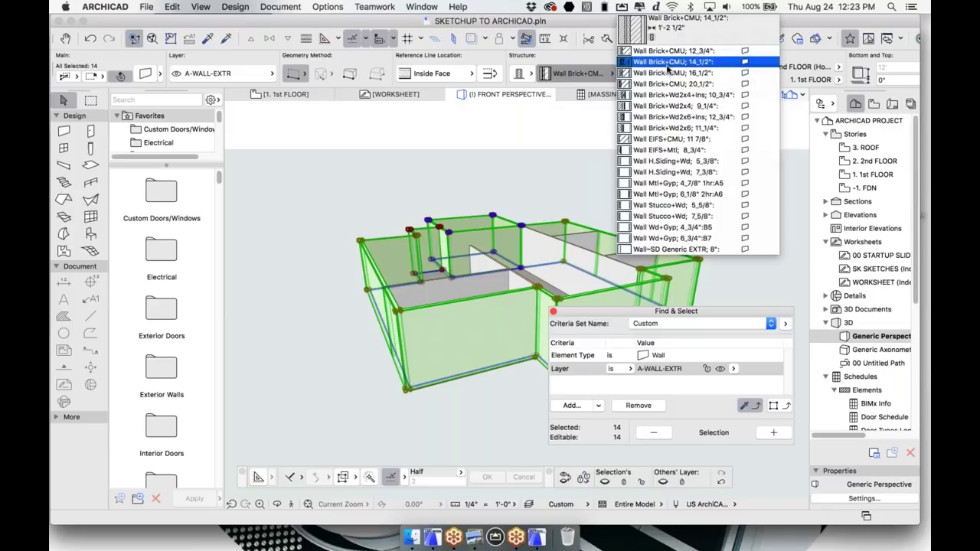
{"action": "left_click", "coordinate": [666, 72]}
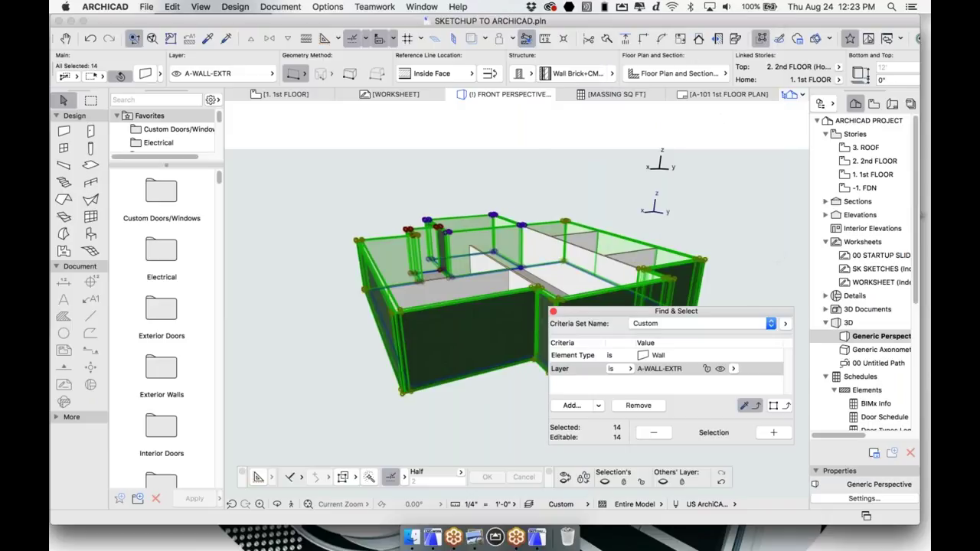
{"action": "scroll", "coordinate": [405, 317], "scroll_direction": "up", "scroll_amount": 5}
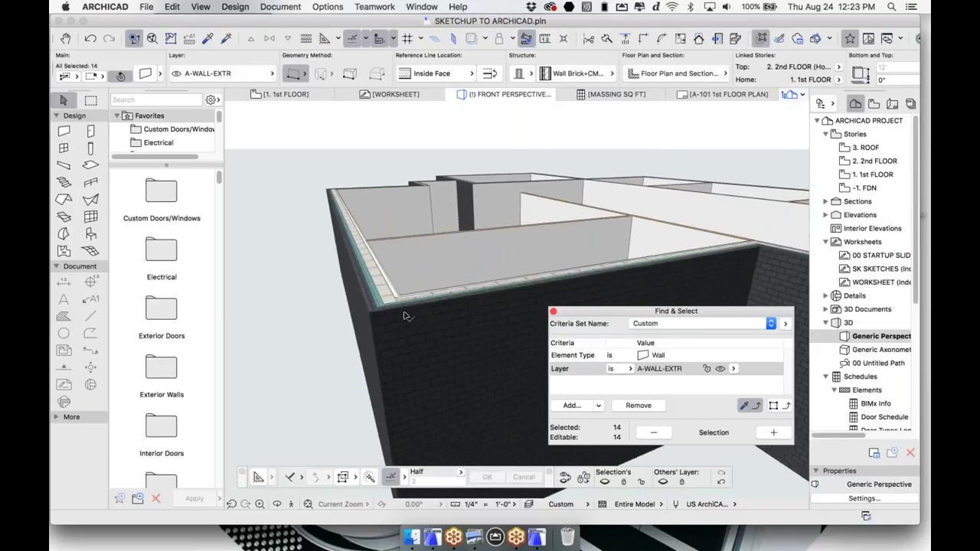
{"action": "scroll", "coordinate": [380, 348], "scroll_direction": "up", "scroll_amount": 3}
{"action": "scroll", "coordinate": [381, 348], "scroll_direction": "up", "scroll_amount": 2}
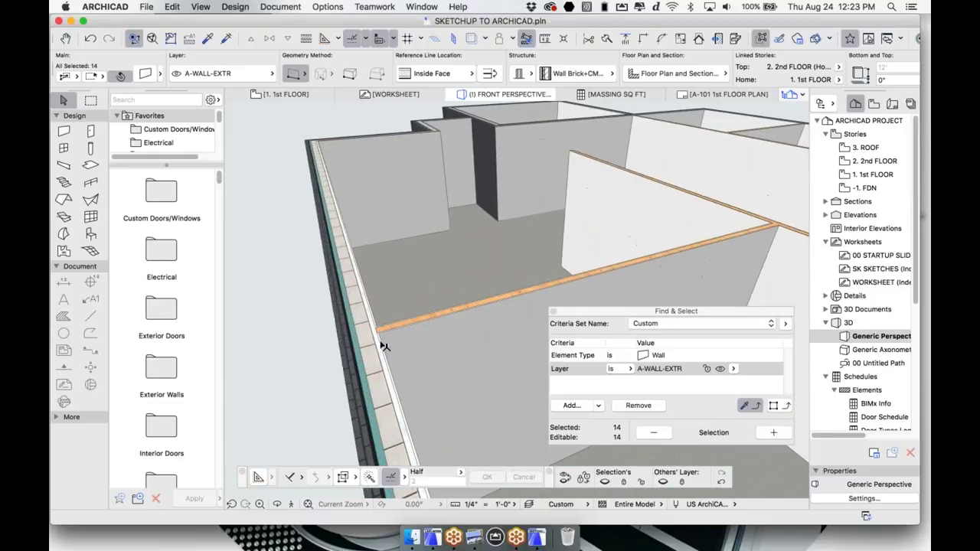
Examine how the interior walls meet the brick exterior walls in the 1st floor plan, comparing it with the 3D view.
{"action": "left_click", "coordinate": [295, 94]}
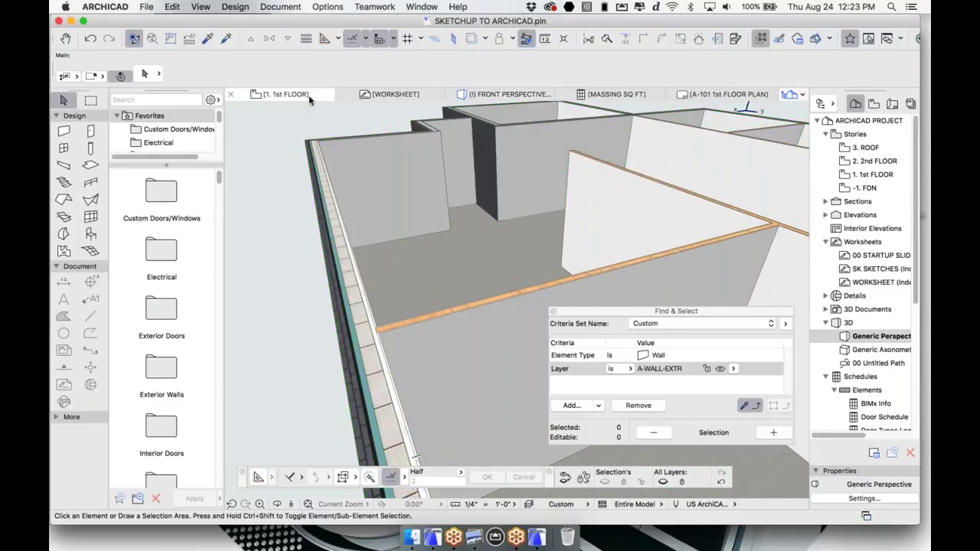
{"action": "scroll", "coordinate": [468, 279], "scroll_direction": "down", "scroll_amount": 5}
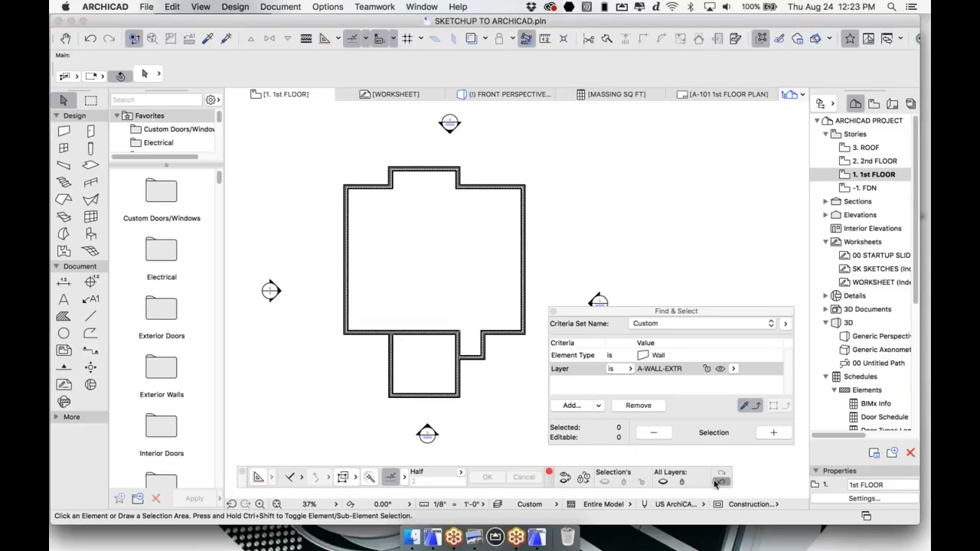
{"action": "scroll", "coordinate": [400, 286], "scroll_direction": "up", "scroll_amount": 10}
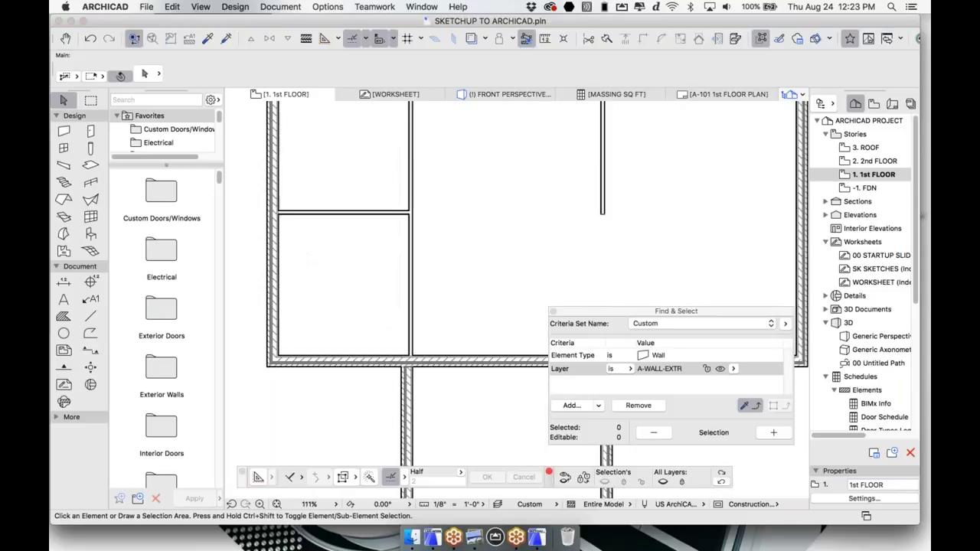
{"action": "scroll", "coordinate": [296, 233], "scroll_direction": "up", "scroll_amount": 3}
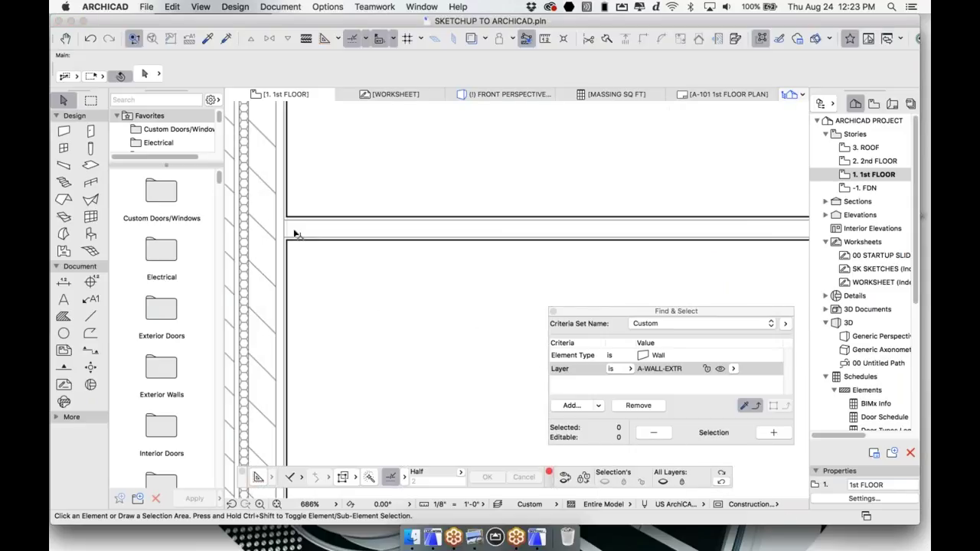
{"action": "scroll", "coordinate": [296, 234], "scroll_direction": "down", "scroll_amount": 8}
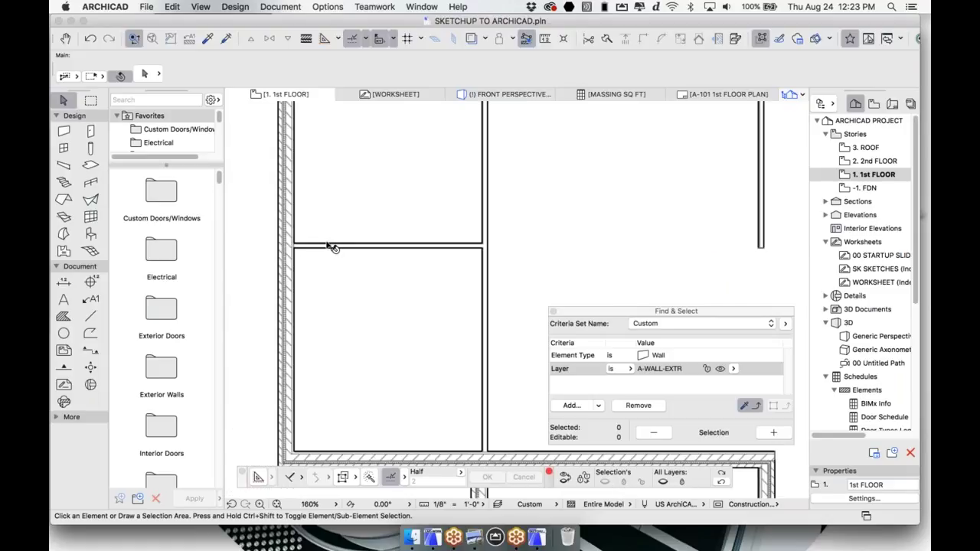
{"action": "scroll", "coordinate": [436, 274], "scroll_direction": "down", "scroll_amount": 4}
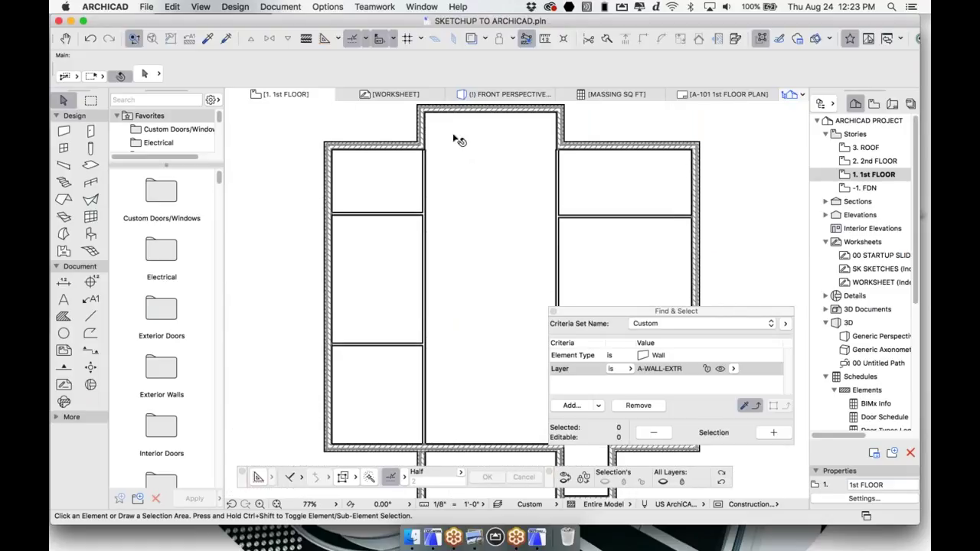
{"action": "scroll", "coordinate": [499, 256], "scroll_direction": "down", "scroll_amount": 5}
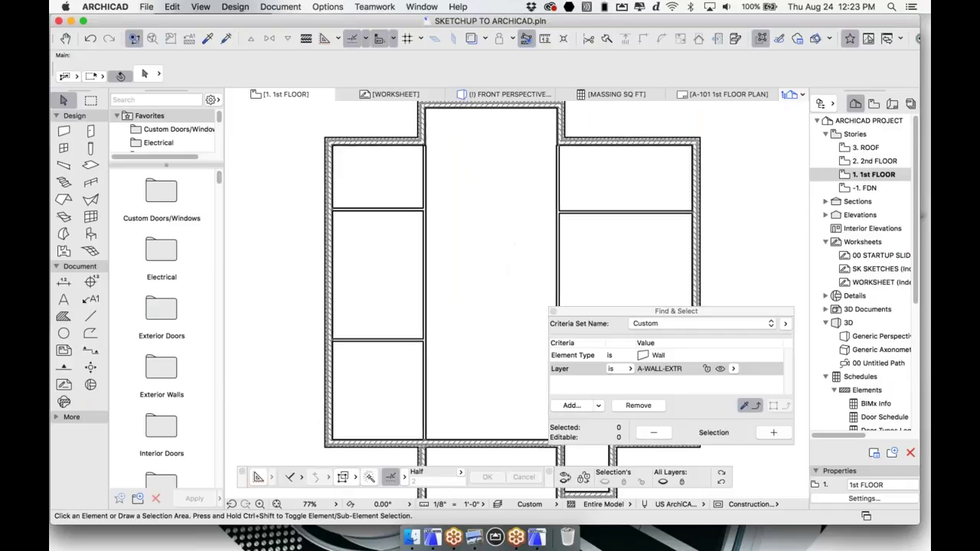
{"action": "middle_click_drag", "start_coordinate": [452, 237], "coordinate": [450, 262]}
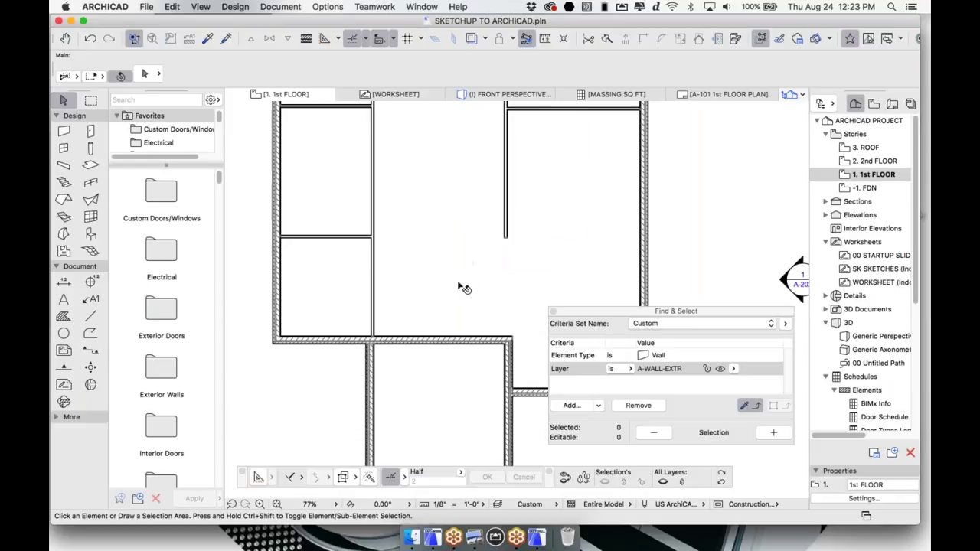
{"action": "key", "text": "F3"}
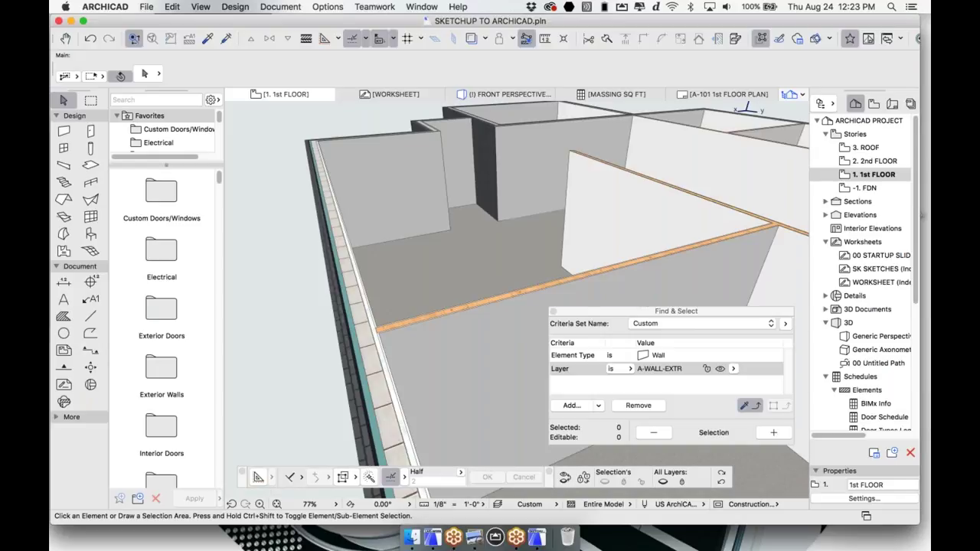
{"action": "left_click", "coordinate": [283, 94]}
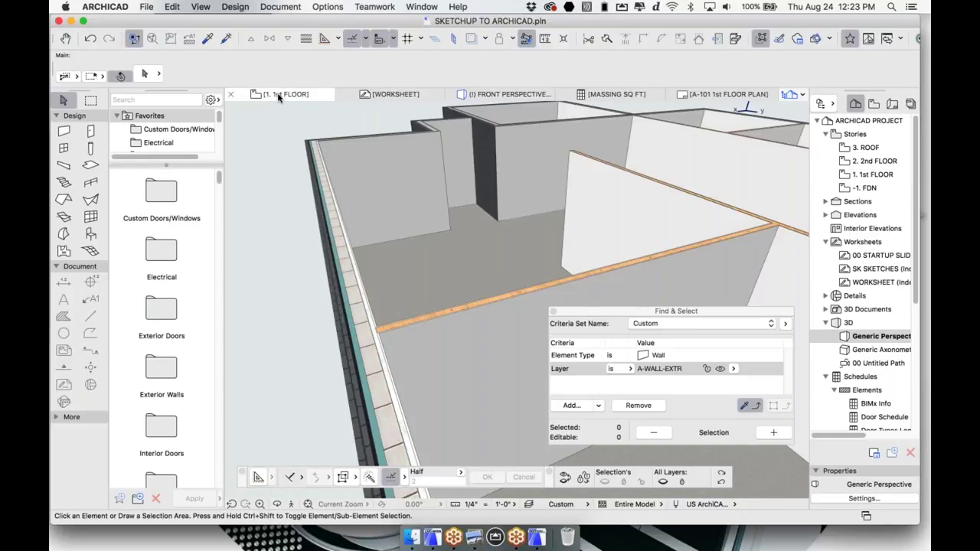
{"action": "scroll", "coordinate": [200, 258], "scroll_direction": "down", "scroll_amount": 1}
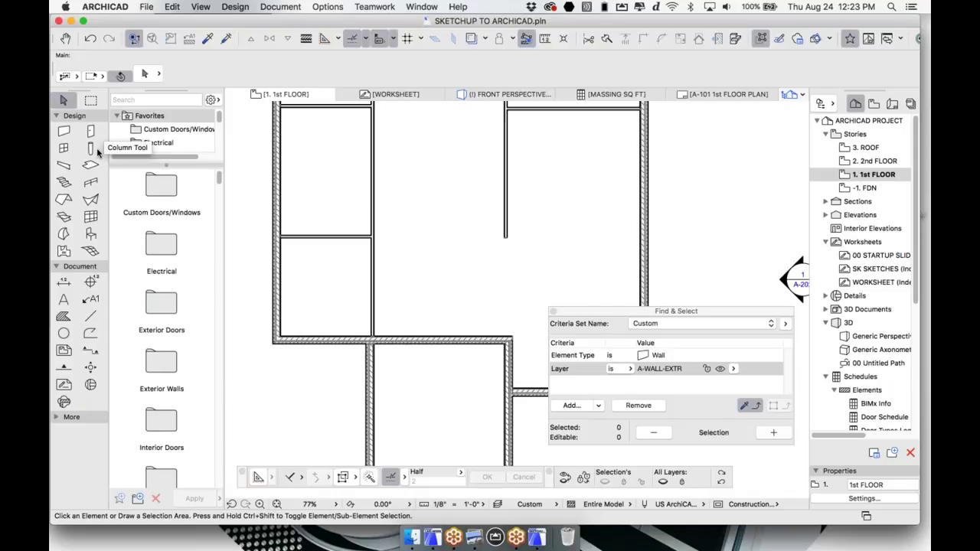
Place a steel column from the Columns favorite at the main block's lower-right outer brick corner and select it.
{"action": "left_click", "coordinate": [97, 153]}
{"action": "scroll", "coordinate": [405, 275], "scroll_direction": "down", "scroll_amount": 5}
{"action": "scroll", "coordinate": [497, 306], "scroll_direction": "up", "scroll_amount": 4}
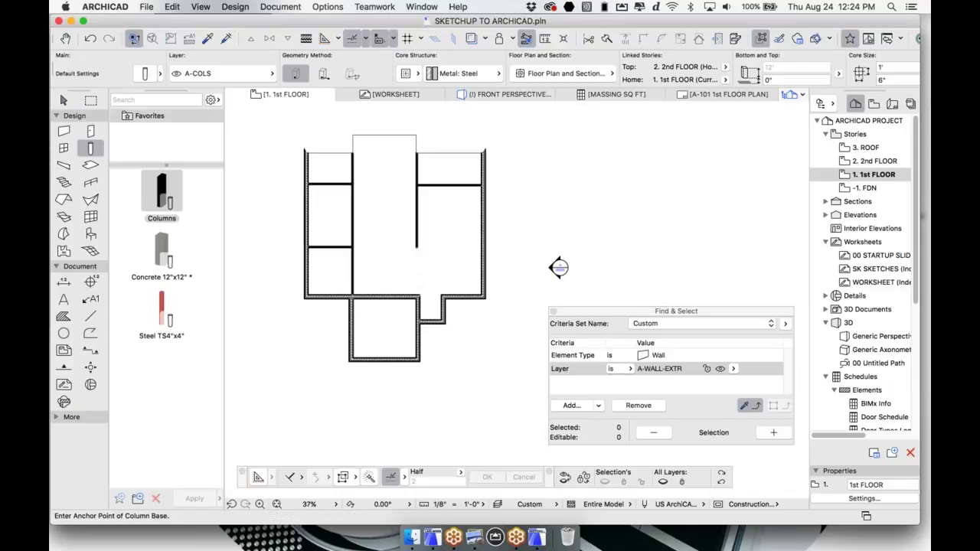
{"action": "scroll", "coordinate": [497, 306], "scroll_direction": "up", "scroll_amount": 2}
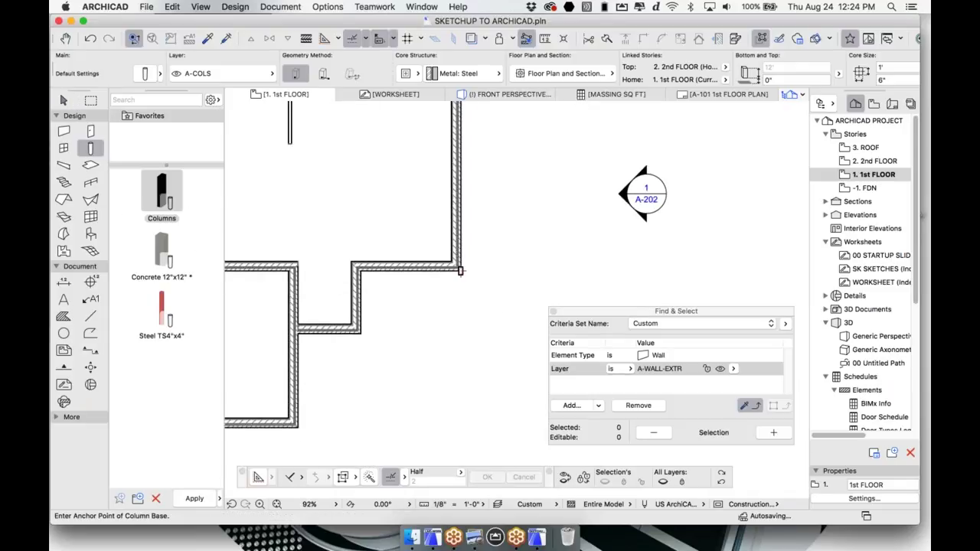
{"action": "scroll", "coordinate": [461, 271], "scroll_direction": "up", "scroll_amount": 4}
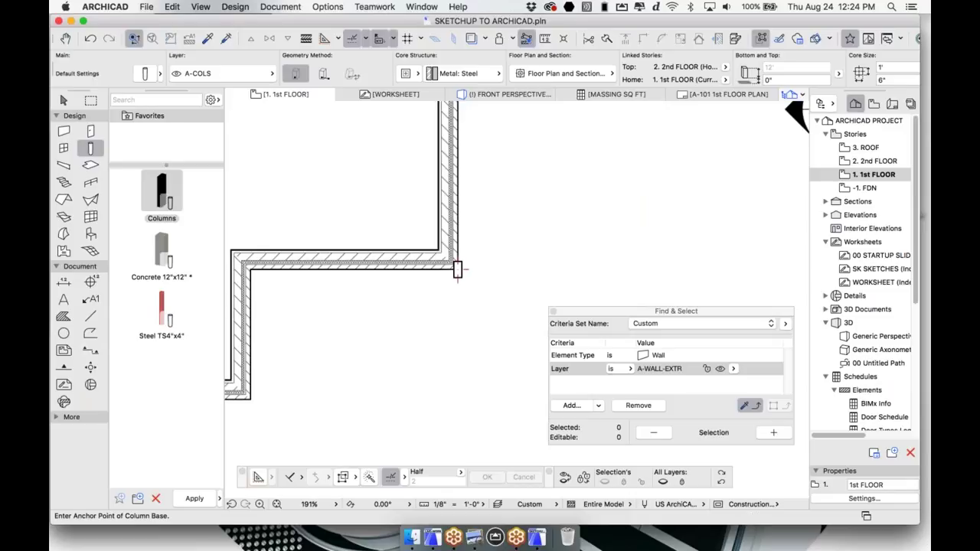
{"action": "key", "text": "Escape"}
{"action": "left_click", "coordinate": [458, 270]}
{"action": "left_click", "coordinate": [457, 264]}
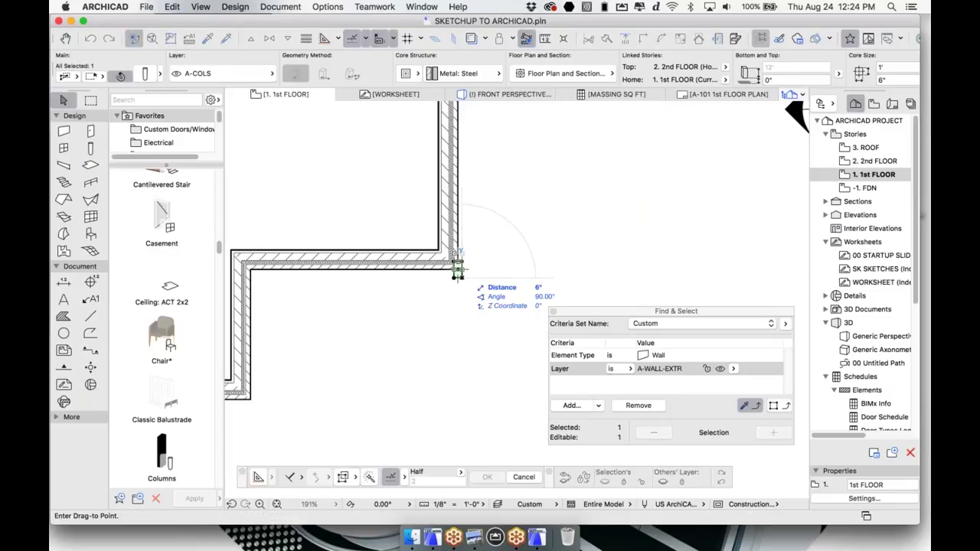
{"action": "key", "text": "Escape"}
Move the steel column up 6" so that its end is flush with the outer face of the lower brick wall.
{"action": "middle_click_drag", "start_coordinate": [460, 263], "coordinate": [448, 408]}
{"action": "scroll", "coordinate": [461, 324], "scroll_direction": "down", "scroll_amount": 3}
{"action": "scroll", "coordinate": [450, 362], "scroll_direction": "up", "scroll_amount": 3}
{"action": "scroll", "coordinate": [458, 360], "scroll_direction": "down", "scroll_amount": 1}
{"action": "scroll", "coordinate": [457, 393], "scroll_direction": "down", "scroll_amount": 4}
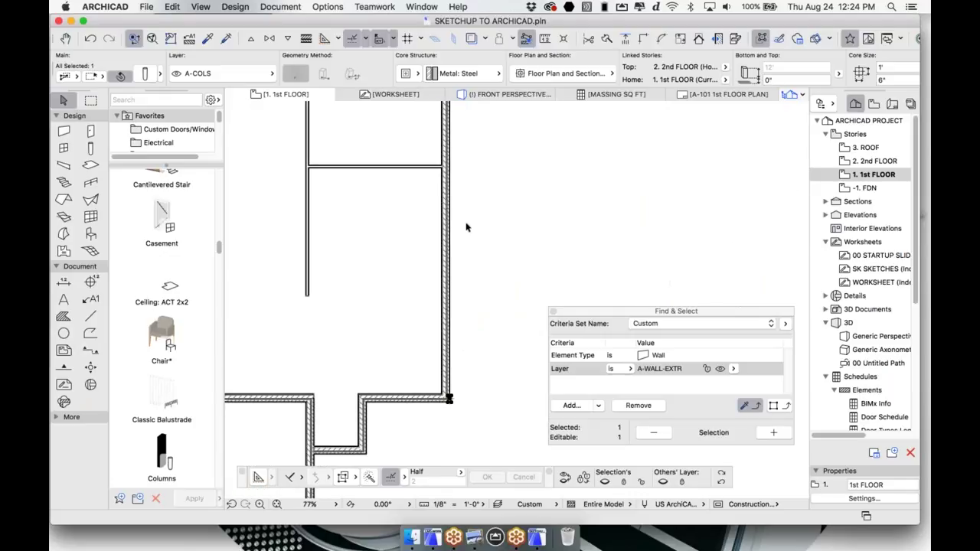
{"action": "scroll", "coordinate": [466, 225], "scroll_direction": "down", "scroll_amount": 2}
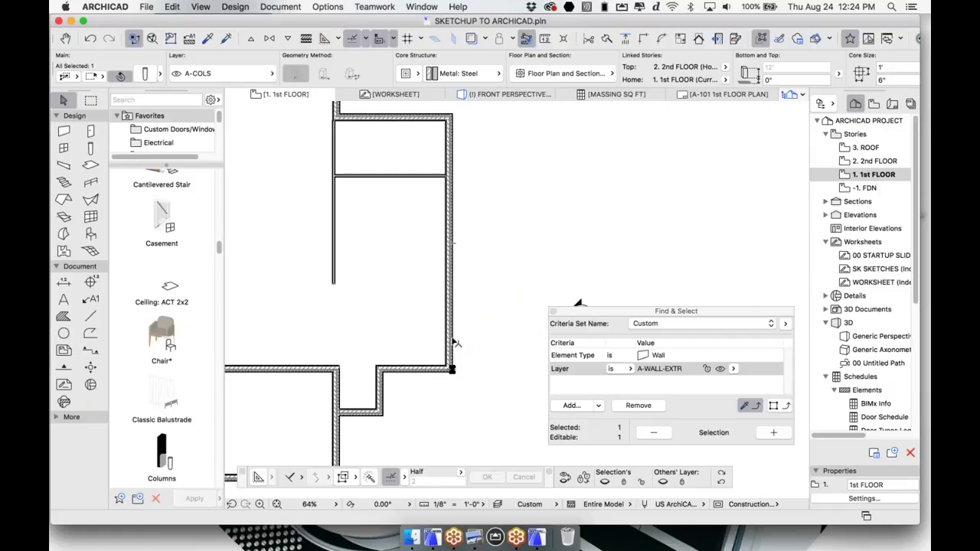
Set up Multiply for the selected column with the Drag action, the Distribute method and 3 copies.
{"action": "key", "text": "super+d"}
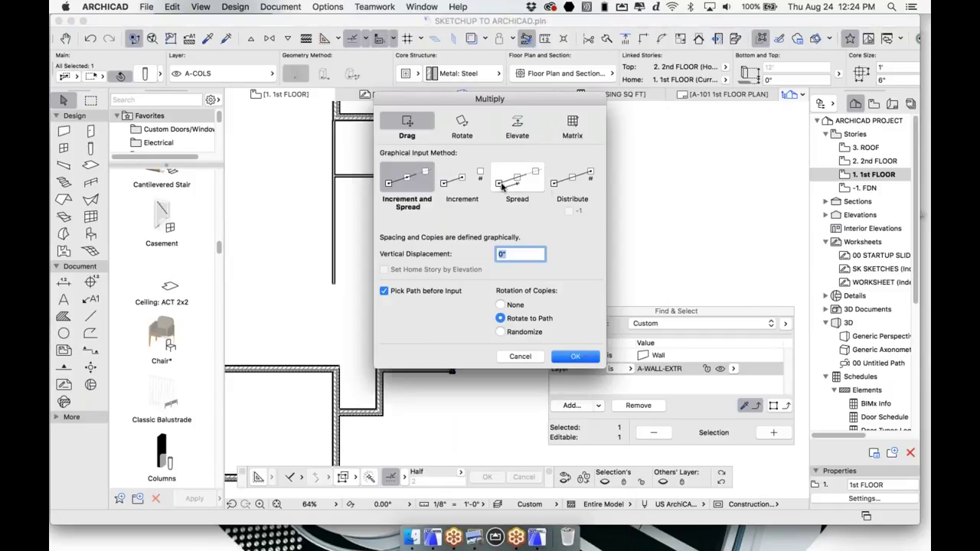
{"action": "left_click", "coordinate": [572, 181]}
{"action": "left_click", "coordinate": [498, 238]}
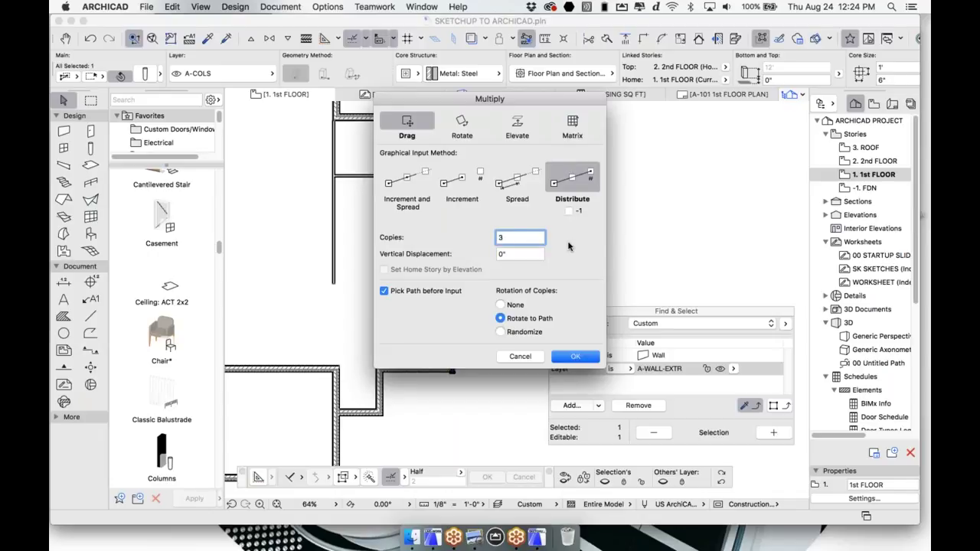
{"action": "type", "text": "3"}
{"action": "left_click", "coordinate": [524, 186]}
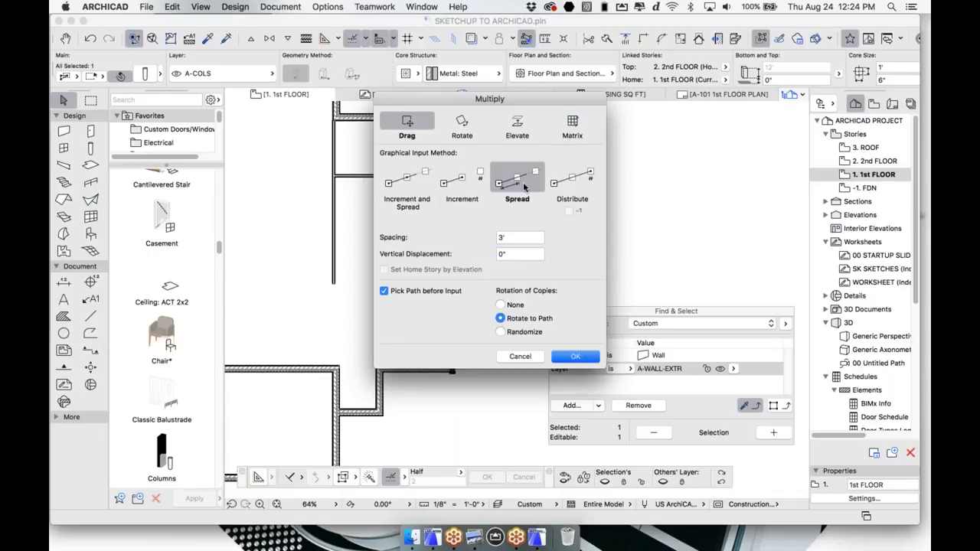
{"action": "left_click", "coordinate": [569, 177]}
{"action": "left_click", "coordinate": [576, 358]}
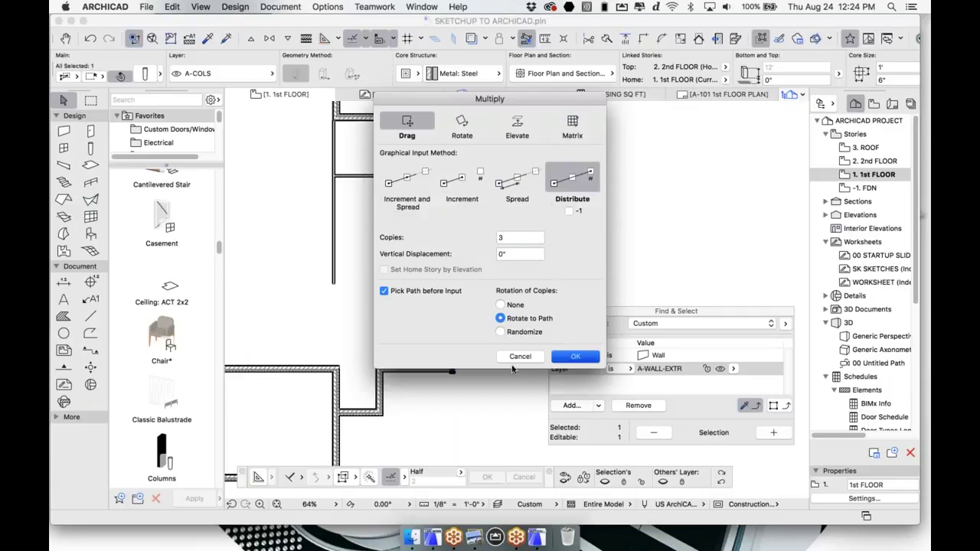
Try to distribute the column copies along the right exterior wall up to its upper outer corner.
{"action": "left_click", "coordinate": [452, 370]}
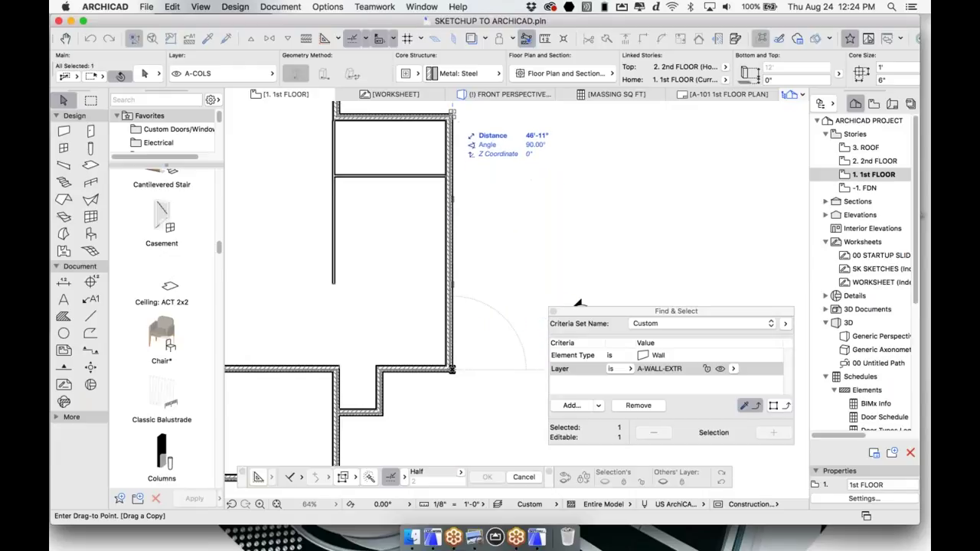
{"action": "scroll", "coordinate": [455, 125], "scroll_direction": "up", "scroll_amount": 3}
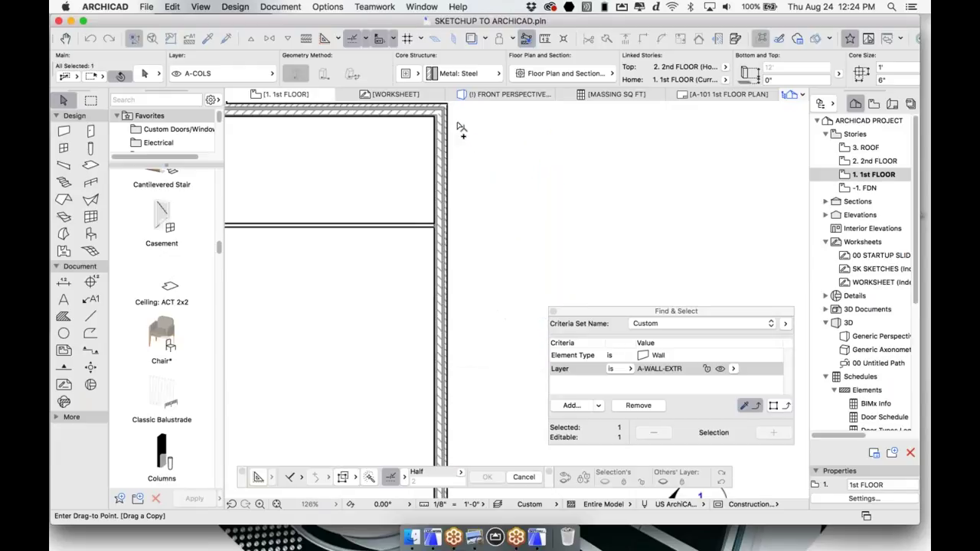
{"action": "left_click", "coordinate": [452, 122]}
{"action": "scroll", "coordinate": [452, 230], "scroll_direction": "down", "scroll_amount": 4}
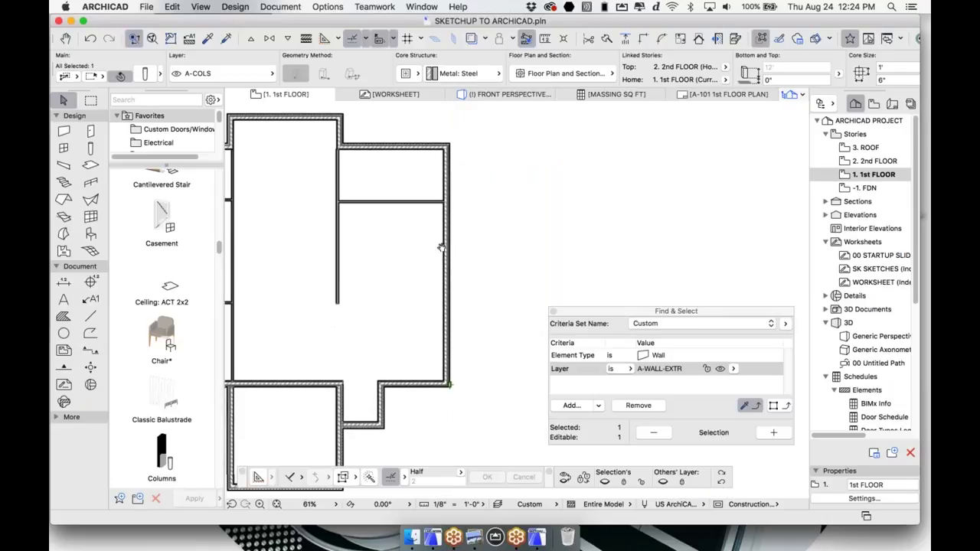
{"action": "scroll", "coordinate": [432, 374], "scroll_direction": "up", "scroll_amount": 6}
Multiply the corner column with 3 distributed copies along the right exterior wall up to its upper corner.
{"action": "key", "text": "super+u"}
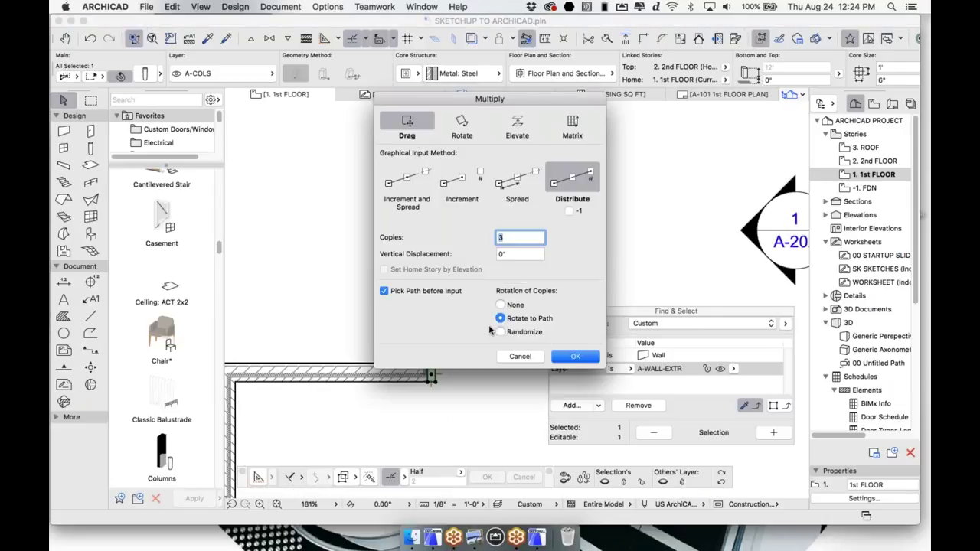
{"action": "left_click", "coordinate": [571, 357]}
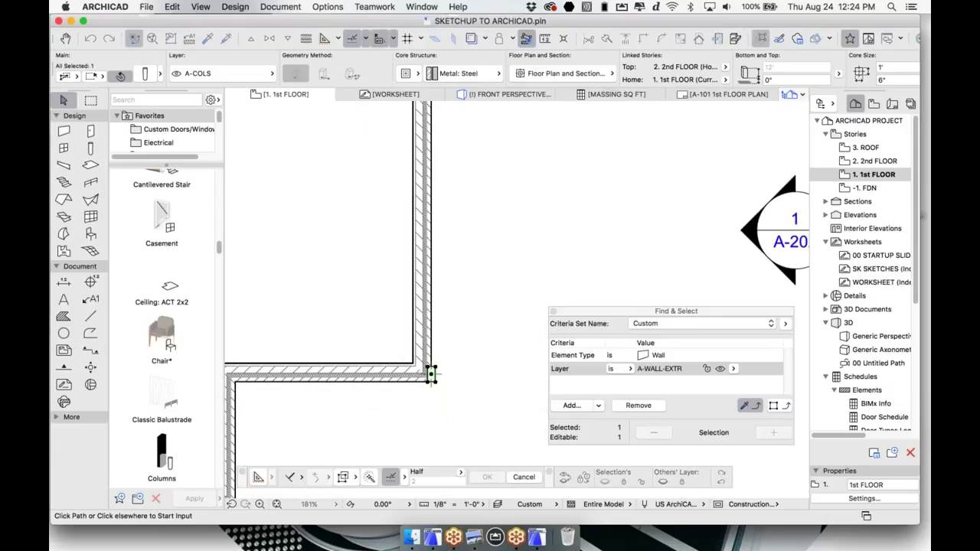
{"action": "left_click", "coordinate": [432, 374]}
{"action": "scroll", "coordinate": [433, 372], "scroll_direction": "down", "scroll_amount": 6}
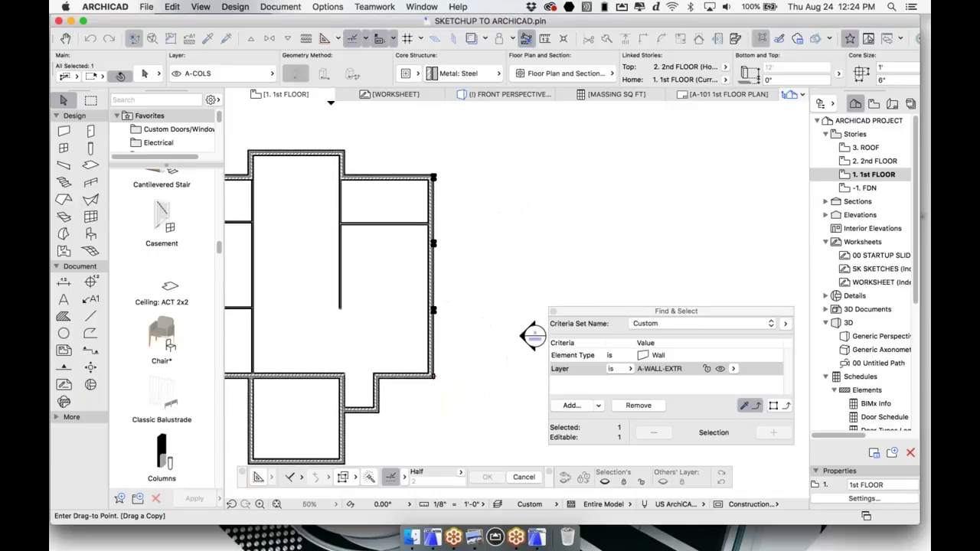
{"action": "left_click", "coordinate": [433, 376]}
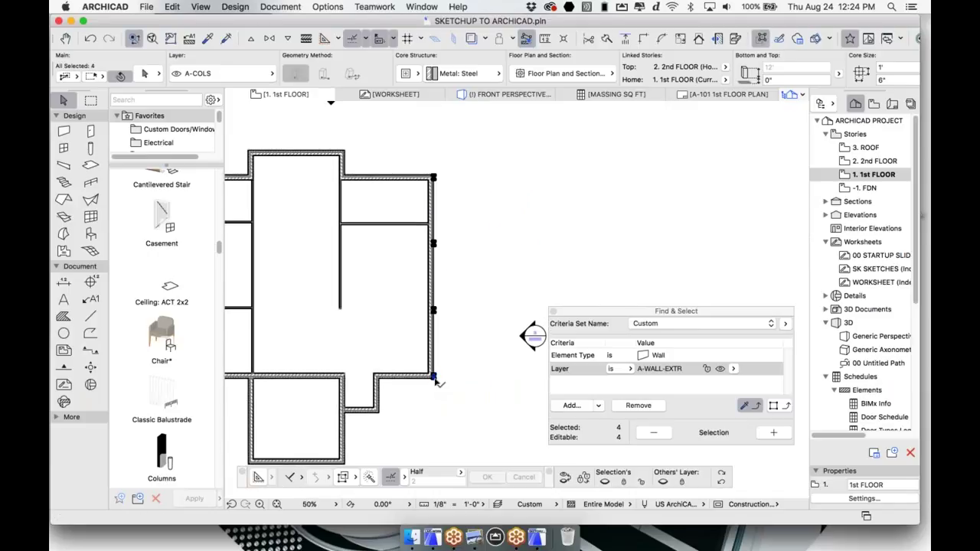
Drag multiple copies of the four-column row onto the two long interior wall lines and the left exterior wall.
{"action": "key", "text": "super+d"}
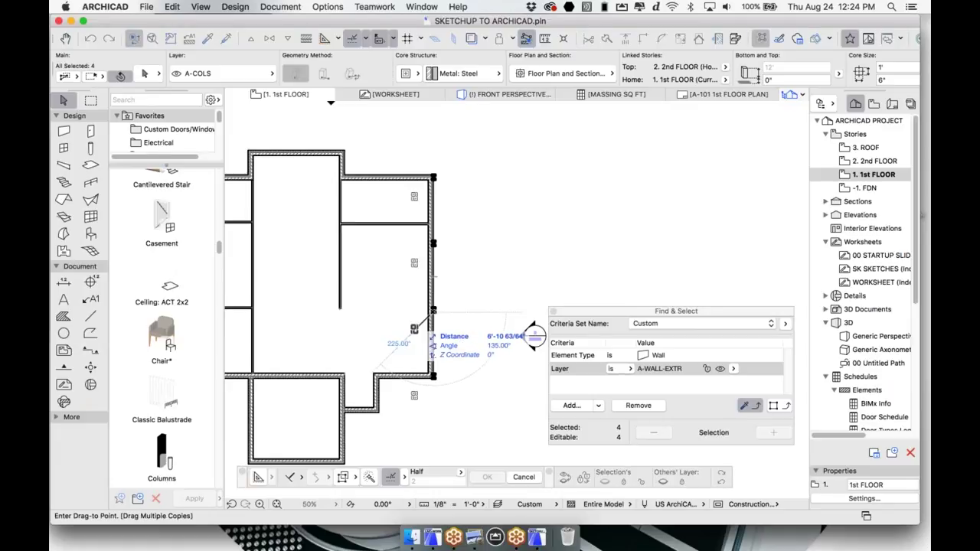
{"action": "left_click", "coordinate": [341, 311]}
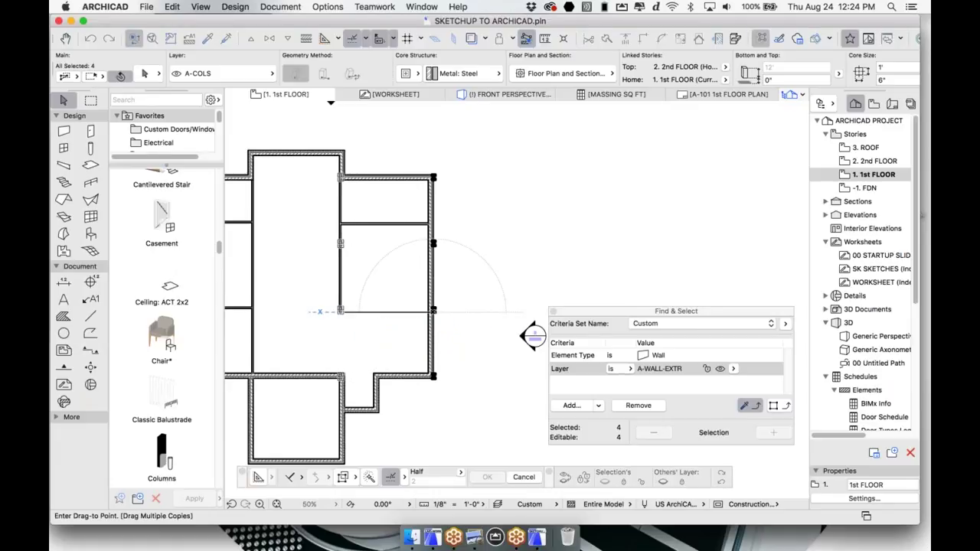
{"action": "scroll", "coordinate": [342, 316], "scroll_direction": "left", "scroll_amount": 5}
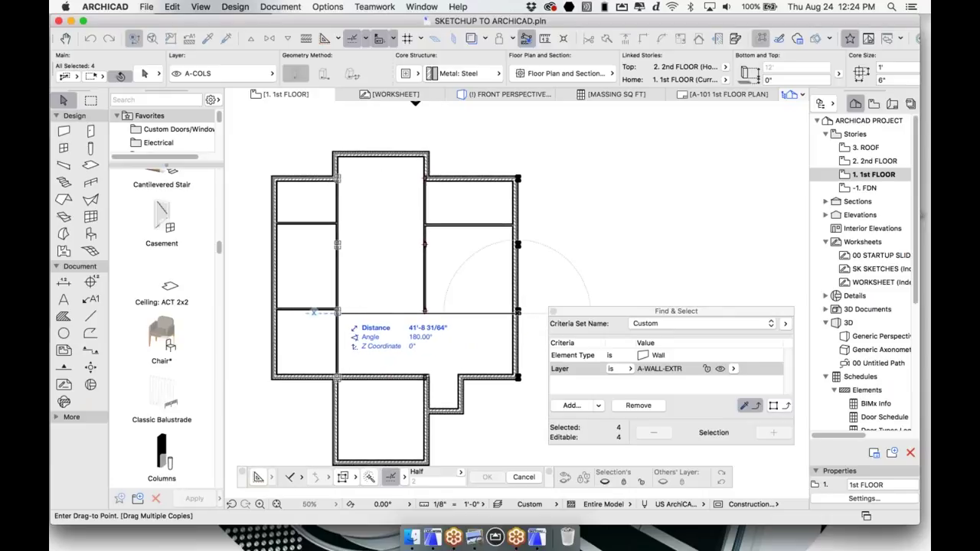
{"action": "scroll", "coordinate": [338, 312], "scroll_direction": "up", "scroll_amount": 3}
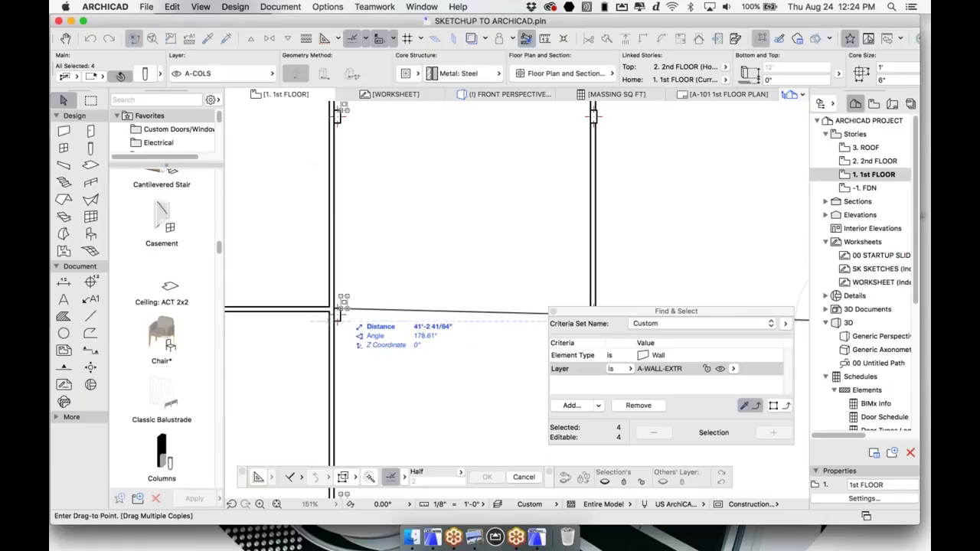
{"action": "scroll", "coordinate": [294, 311], "scroll_direction": "down", "scroll_amount": 3}
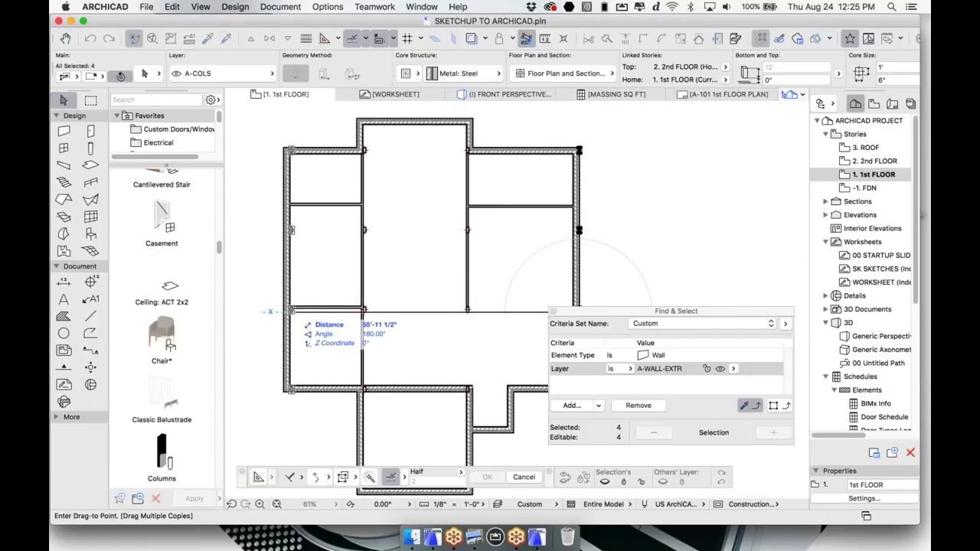
{"action": "left_click", "coordinate": [467, 310]}
{"action": "scroll", "coordinate": [470, 312], "scroll_direction": "down", "scroll_amount": 3}
{"action": "middle_click_drag", "start_coordinate": [491, 326], "coordinate": [461, 321]}
{"action": "scroll", "coordinate": [465, 325], "scroll_direction": "up", "scroll_amount": 2}
{"action": "left_click", "coordinate": [489, 325]}
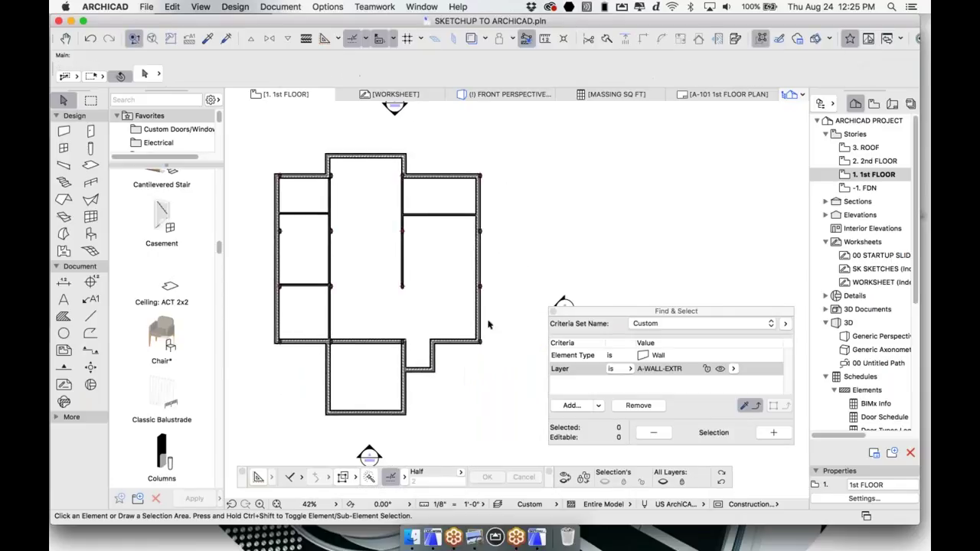
Show the hidden A-BEAM layer and draw a steel beam about 42' long from the right wall's lower intermediate column to the left interior wall.
{"action": "left_click", "coordinate": [482, 343]}
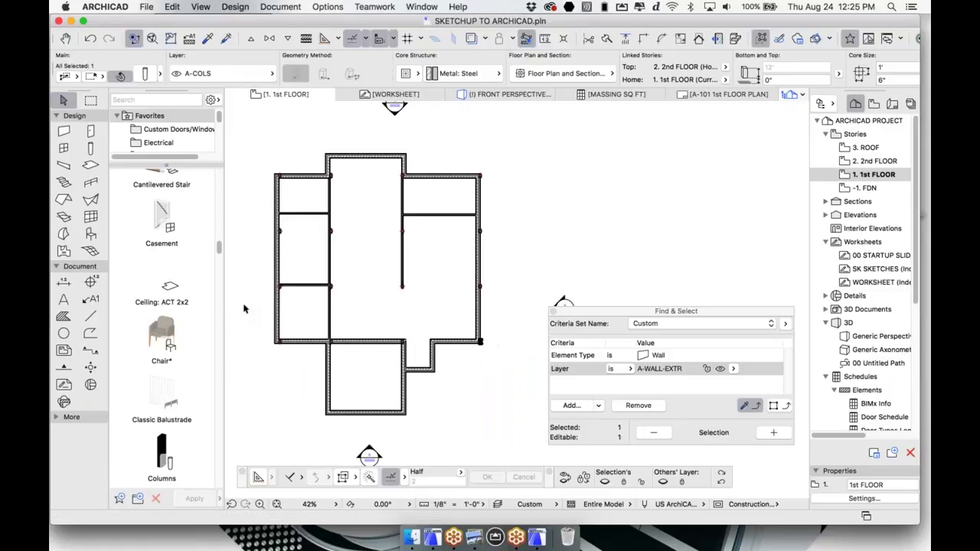
{"action": "left_click", "coordinate": [64, 165]}
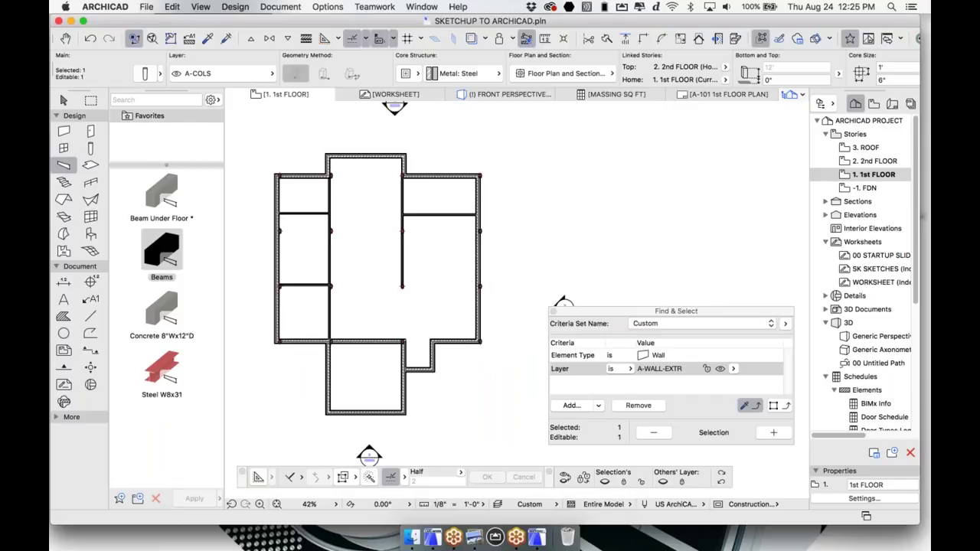
{"action": "key", "text": "Escape"}
{"action": "left_click", "coordinate": [472, 288]}
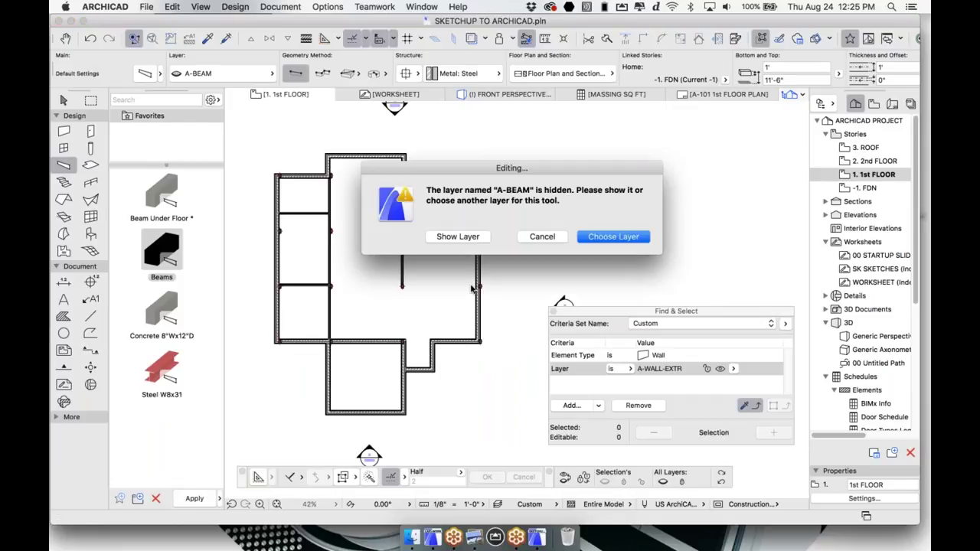
{"action": "left_click", "coordinate": [458, 236]}
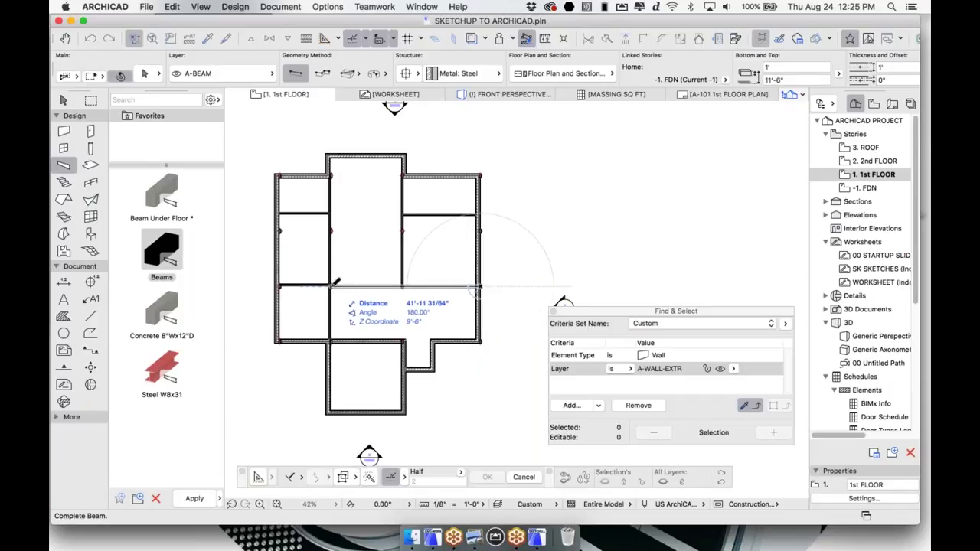
{"action": "left_click", "coordinate": [475, 288]}
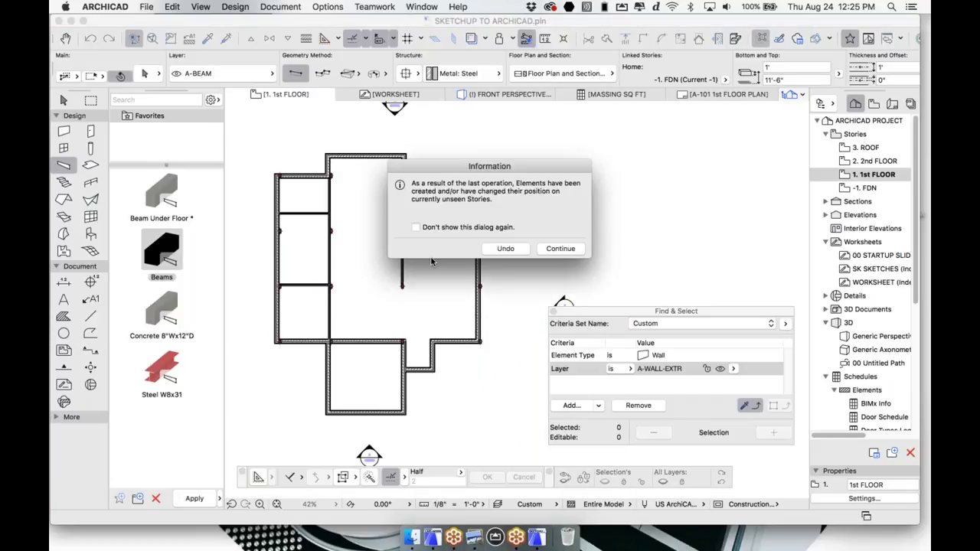
{"action": "left_click", "coordinate": [561, 248]}
Draw a second beam from the right wall's upper intermediate column to the left interior wall and check both beams in 3D.
{"action": "left_click", "coordinate": [480, 228]}
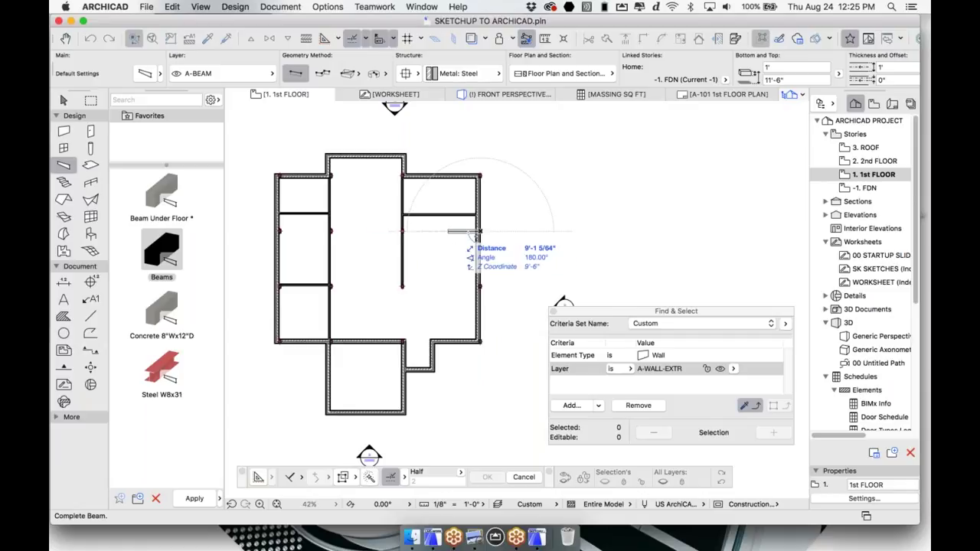
{"action": "left_click", "coordinate": [349, 230]}
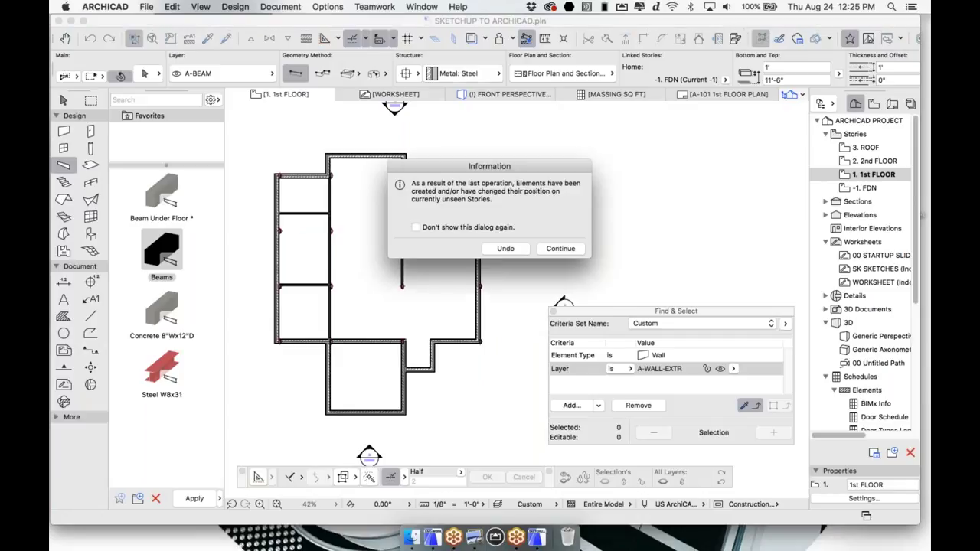
{"action": "left_click", "coordinate": [560, 250]}
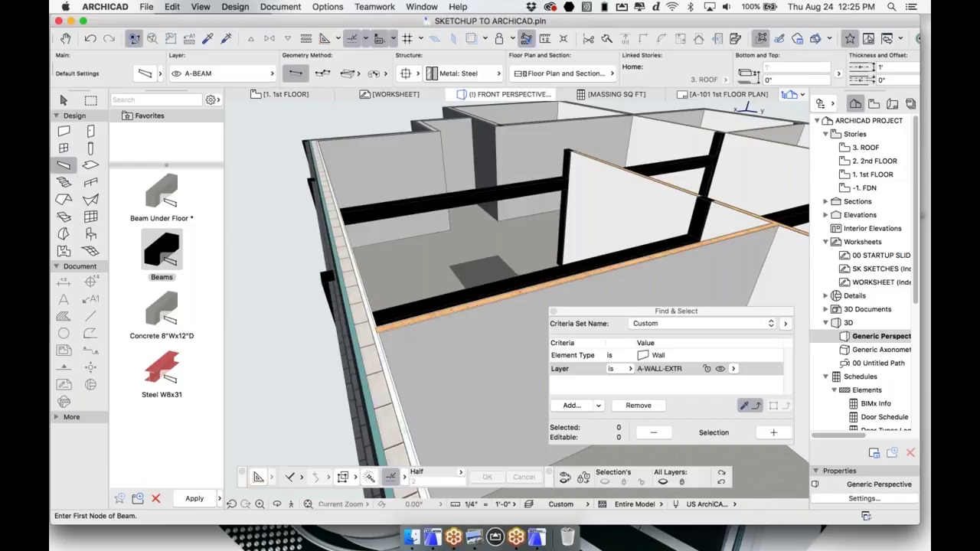
{"action": "scroll", "coordinate": [481, 268], "scroll_direction": "down", "scroll_amount": 4}
{"action": "mouse_move", "coordinate": [482, 265]}
{"action": "middle_mouse_down"}
{"action": "mouse_move", "coordinate": [359, 273]}
{"action": "mouse_move", "coordinate": [305, 241]}
{"action": "mouse_move", "coordinate": [549, 252]}
{"action": "mouse_move", "coordinate": [472, 258]}
{"action": "mouse_move", "coordinate": [431, 240]}
{"action": "mouse_move", "coordinate": [492, 252]}
{"action": "middle_mouse_up"}
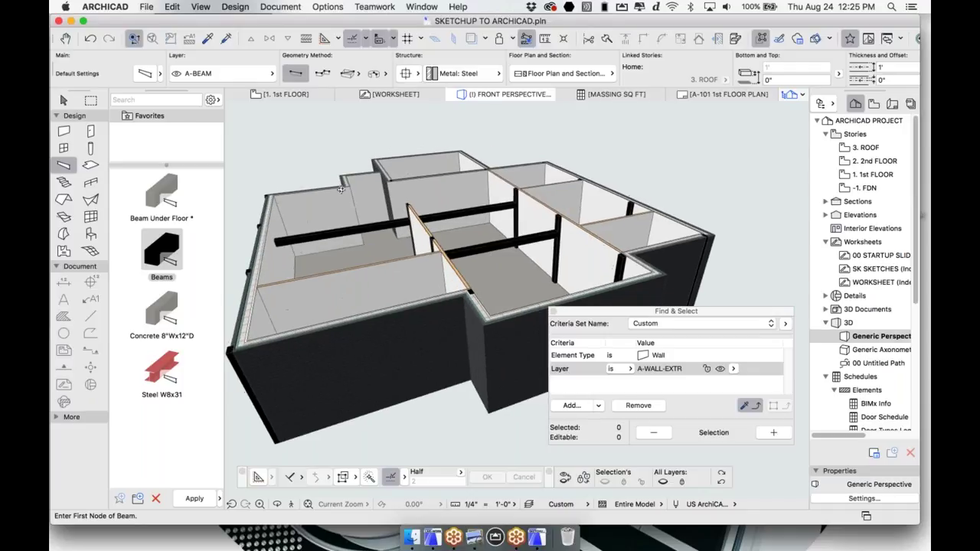
Open the 1st Floor plan, close Find & Select, and load the Storefront Single Door exterior favorite for door placement.
{"action": "left_click", "coordinate": [304, 97]}
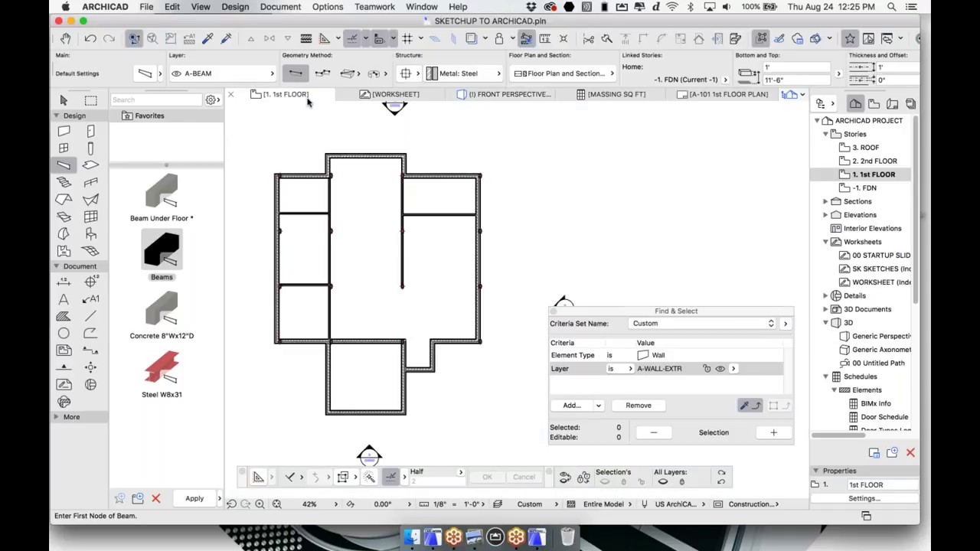
{"action": "scroll", "coordinate": [370, 255], "scroll_direction": "up", "scroll_amount": 3}
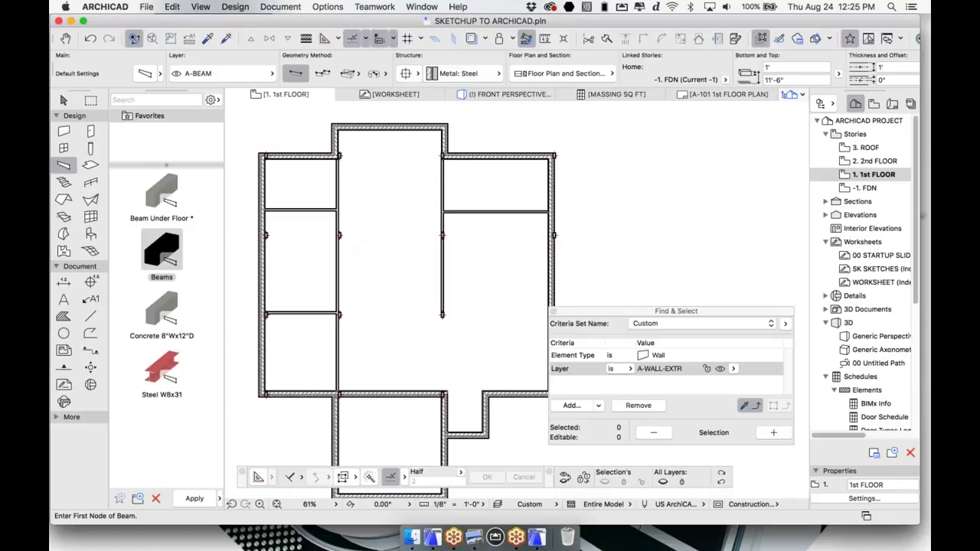
{"action": "key", "text": "Escape"}
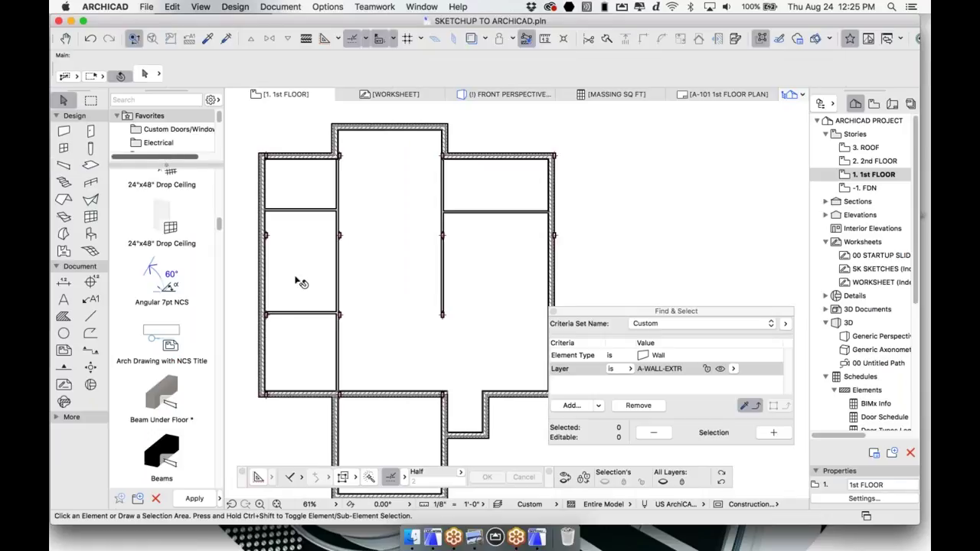
{"action": "left_click", "coordinate": [91, 133]}
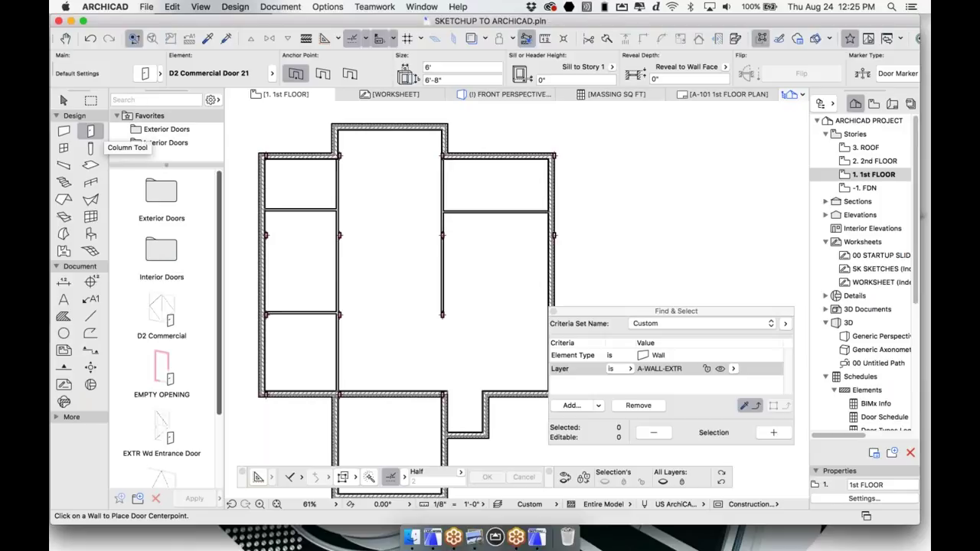
{"action": "left_click", "coordinate": [553, 311]}
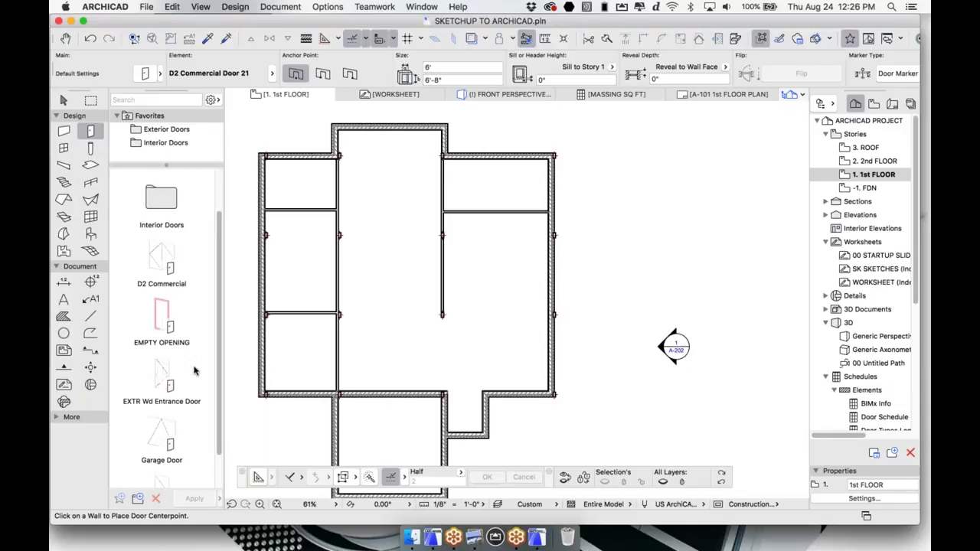
{"action": "scroll", "coordinate": [193, 369], "scroll_direction": "down", "scroll_amount": 3}
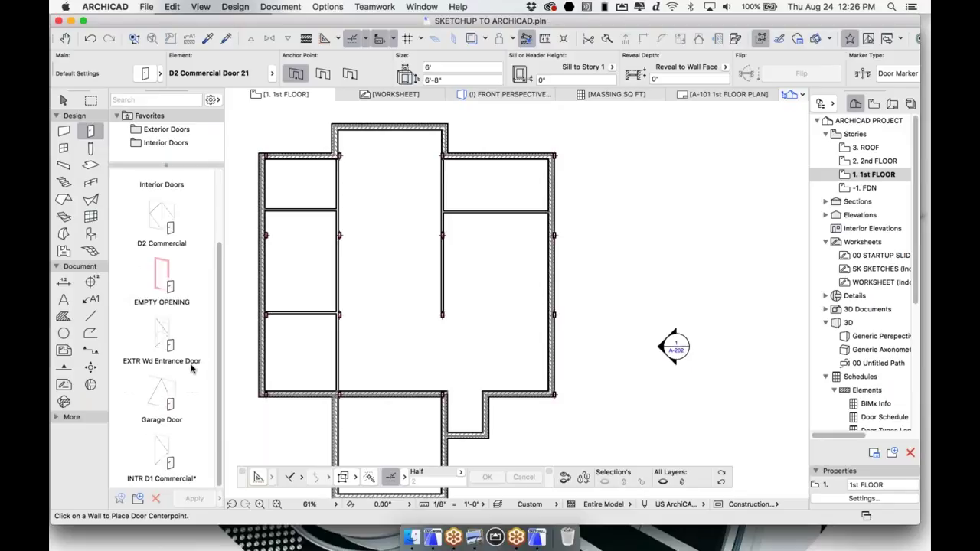
{"action": "scroll", "coordinate": [182, 181], "scroll_direction": "up", "scroll_amount": 5}
{"action": "double_click", "coordinate": [178, 187]}
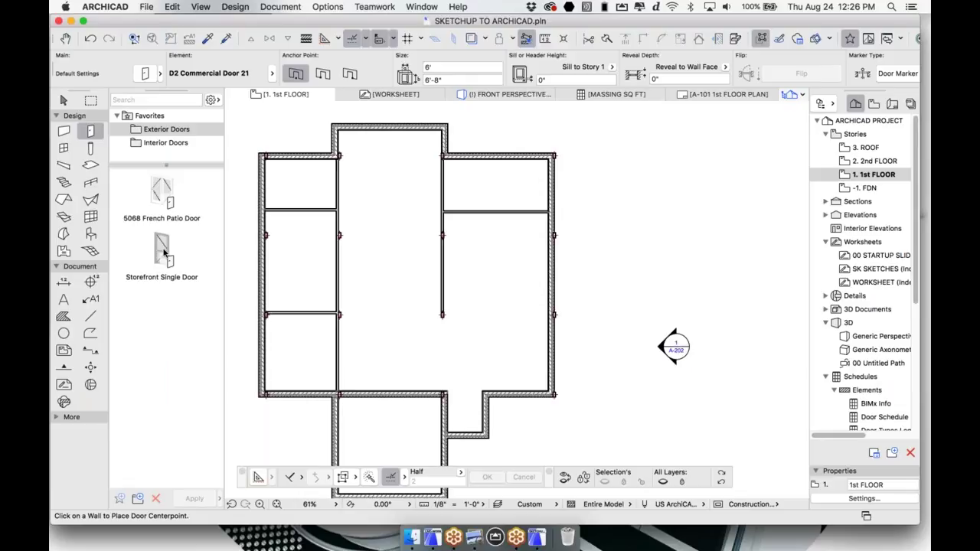
{"action": "left_click", "coordinate": [163, 253]}
{"action": "double_click", "coordinate": [157, 241]}
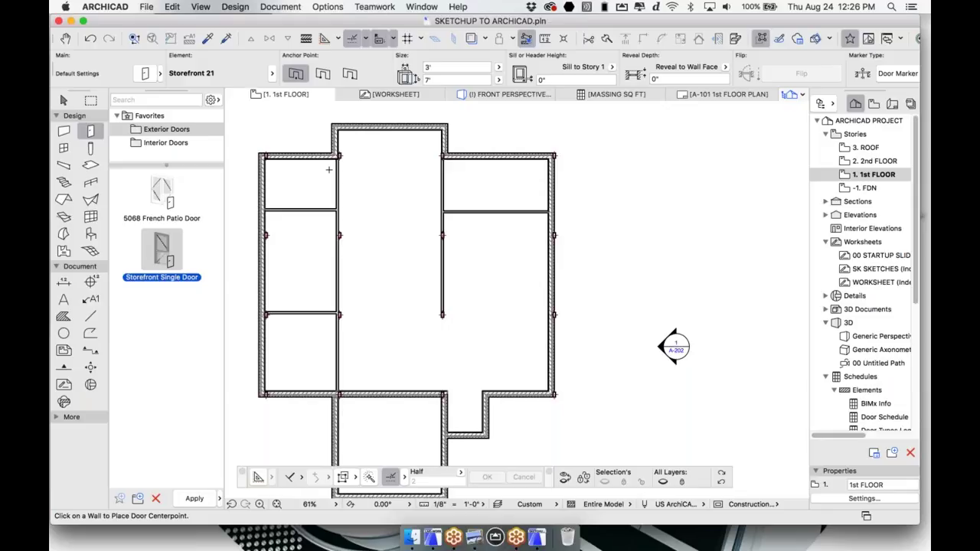
Place a storefront door near the upper end of the upper-left room's inner wall, swinging into that room.
{"action": "scroll", "coordinate": [335, 172], "scroll_direction": "up", "scroll_amount": 5}
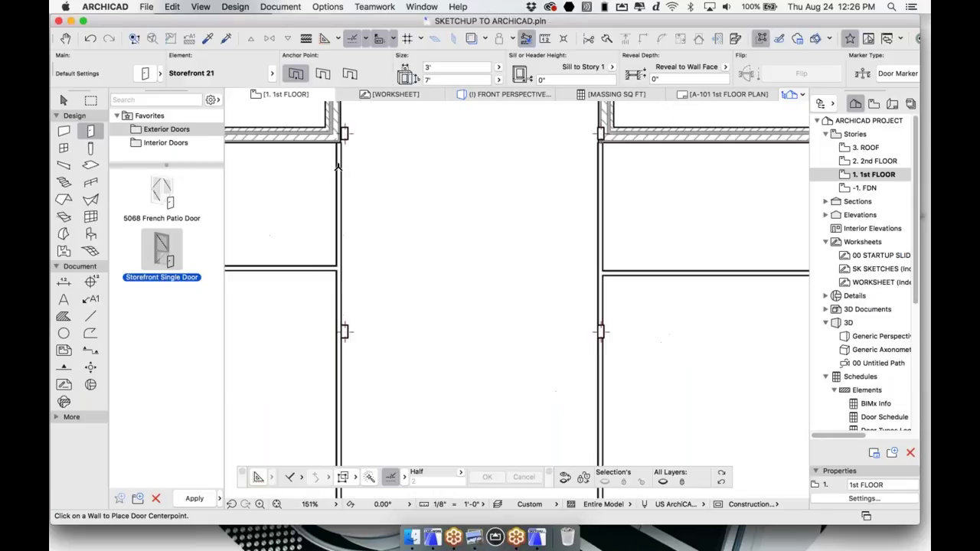
{"action": "middle_click_drag", "start_coordinate": [337, 164], "coordinate": [452, 217]}
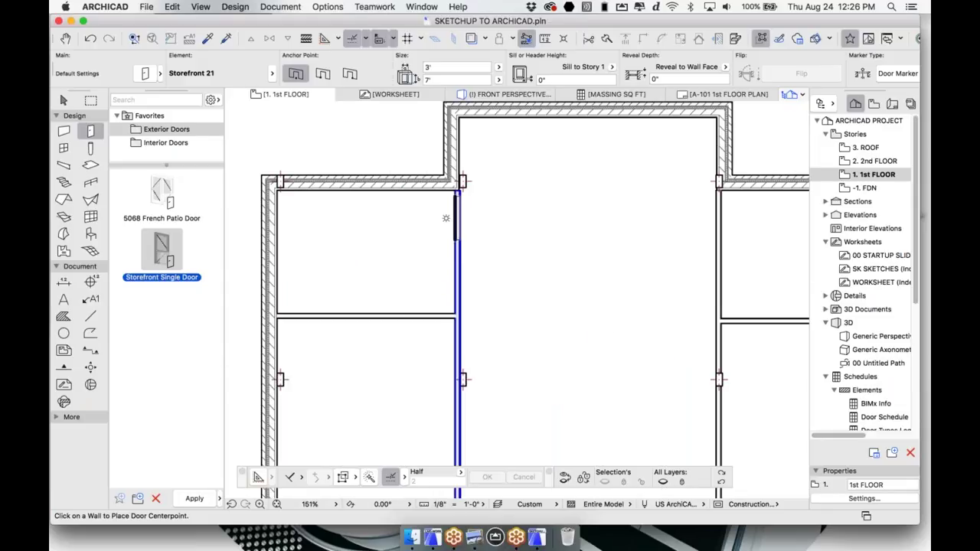
{"action": "left_click", "coordinate": [447, 217]}
{"action": "left_click", "coordinate": [417, 178]}
{"action": "scroll", "coordinate": [572, 229], "scroll_direction": "down", "scroll_amount": 2}
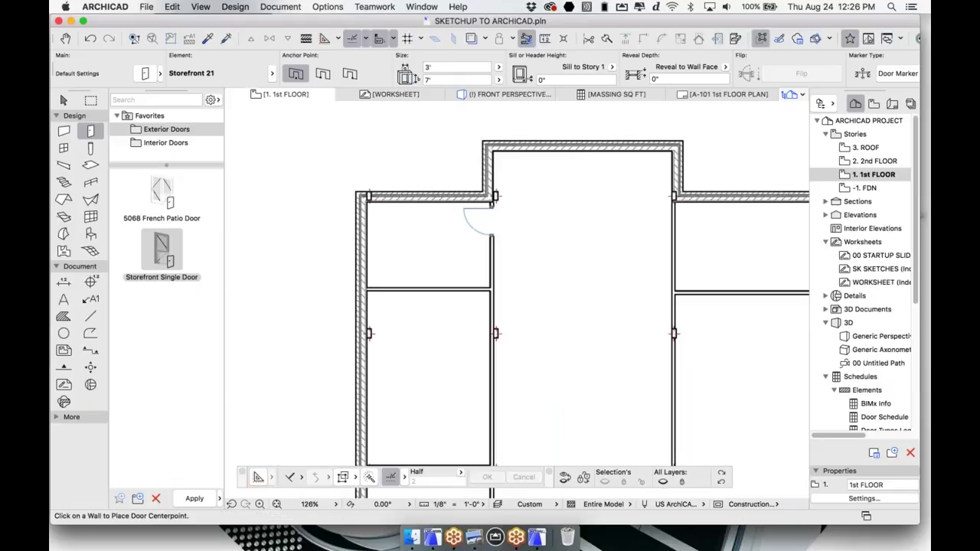
{"action": "middle_click_drag", "start_coordinate": [572, 229], "coordinate": [389, 201]}
{"action": "left_click", "coordinate": [490, 194]}
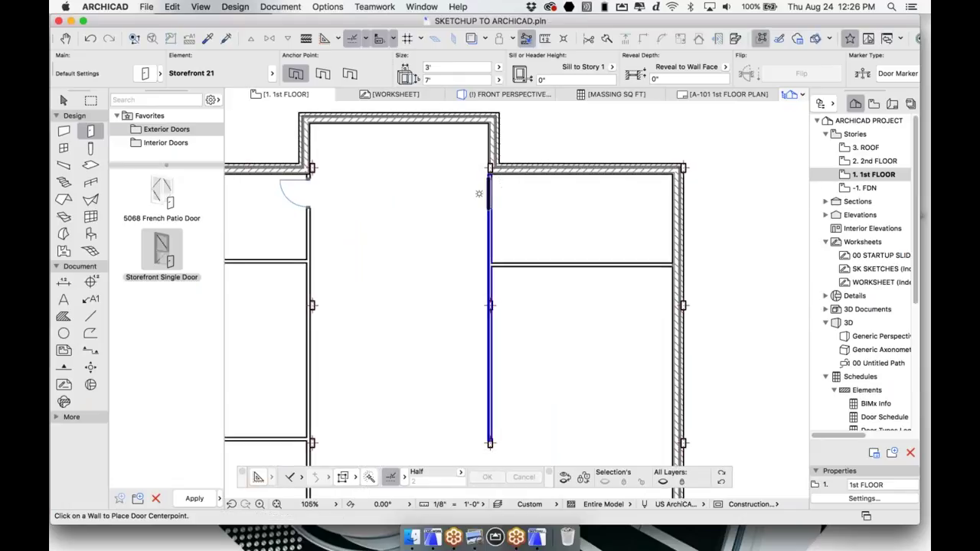
{"action": "scroll", "coordinate": [499, 192], "scroll_direction": "down", "scroll_amount": 10}
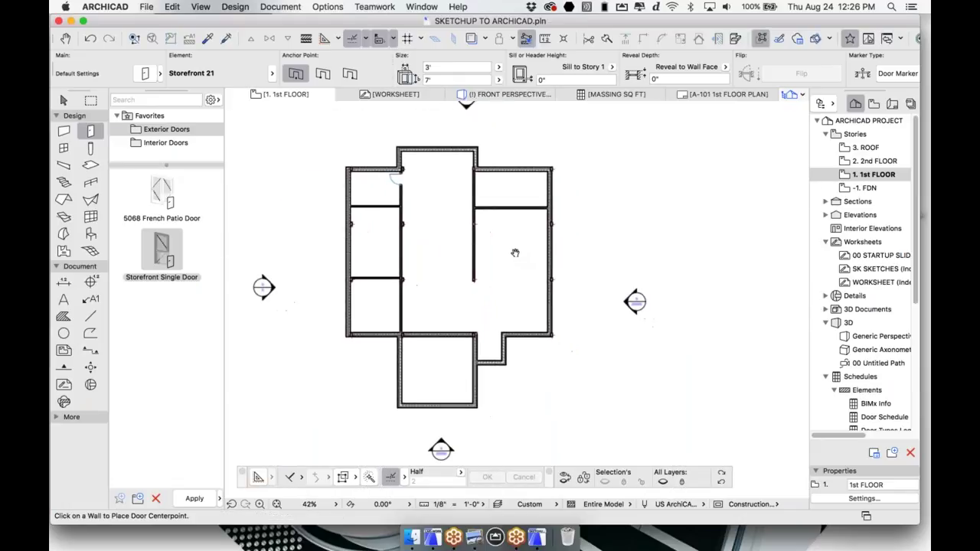
{"action": "scroll", "coordinate": [475, 188], "scroll_direction": "up", "scroll_amount": 8}
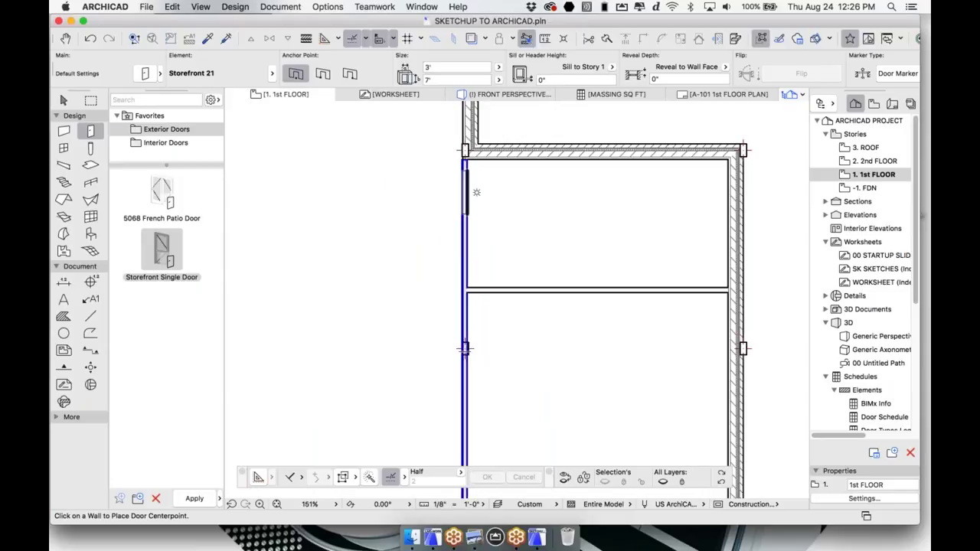
Place a storefront door in the middle of the small entry vestibule's outer wall, swinging inward.
{"action": "scroll", "coordinate": [486, 177], "scroll_direction": "down", "scroll_amount": 4}
{"action": "middle_click_drag", "start_coordinate": [486, 337], "coordinate": [468, 148]}
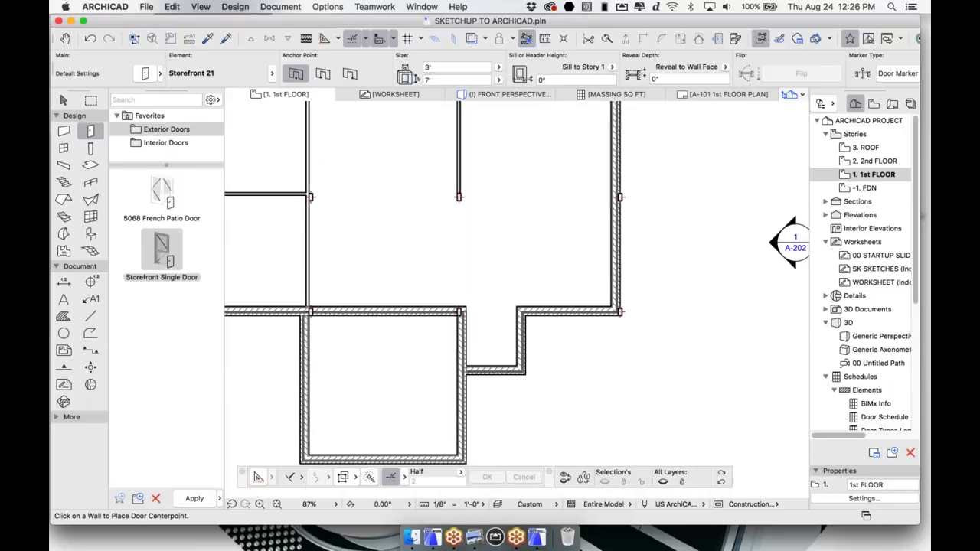
{"action": "scroll", "coordinate": [493, 375], "scroll_direction": "up", "scroll_amount": 5}
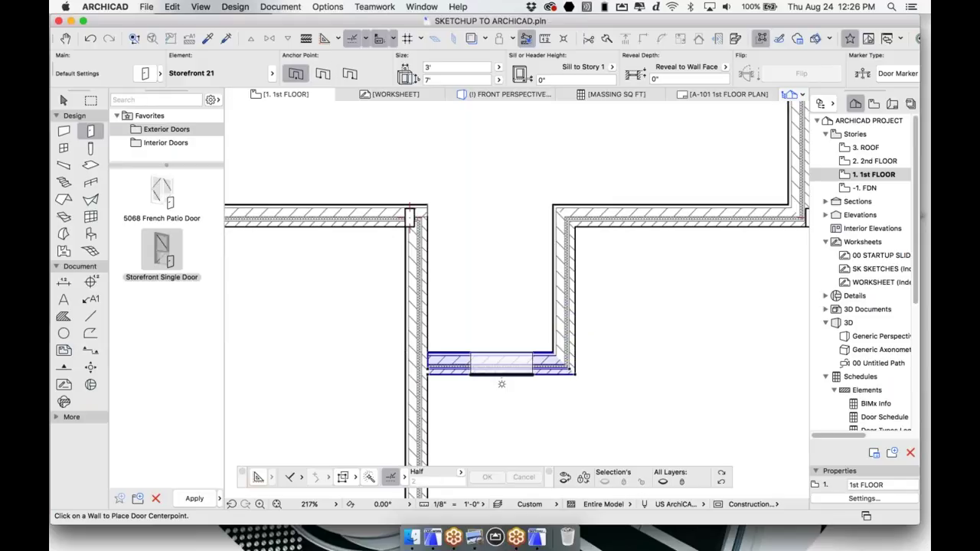
{"action": "left_click", "coordinate": [502, 363]}
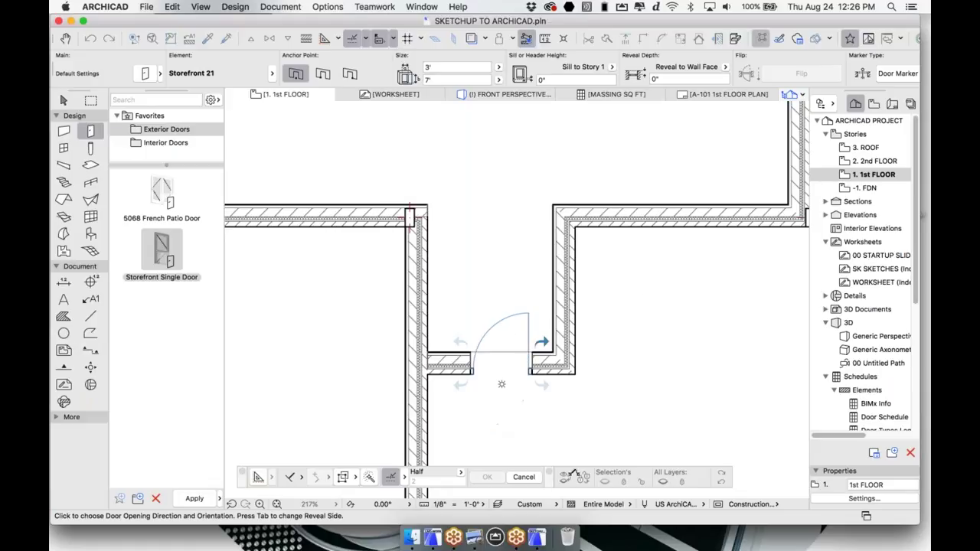
{"action": "left_click", "coordinate": [509, 321]}
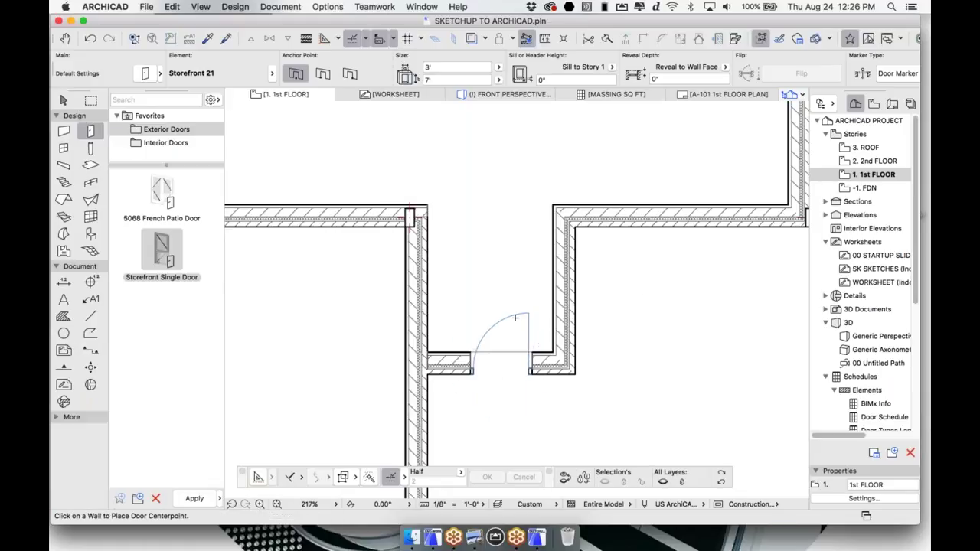
Place a storefront door near the upper end of the lower-left room's inner wall, swinging into that room.
{"action": "scroll", "coordinate": [507, 307], "scroll_direction": "down", "scroll_amount": 5}
{"action": "middle_click_drag", "start_coordinate": [357, 162], "coordinate": [400, 246]}
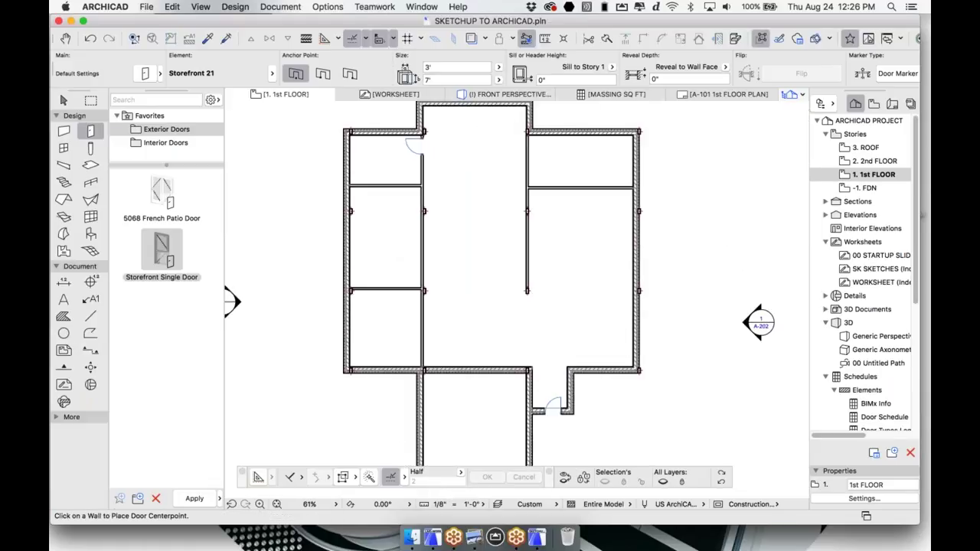
{"action": "left_click", "coordinate": [431, 304]}
{"action": "left_click", "coordinate": [410, 286]}
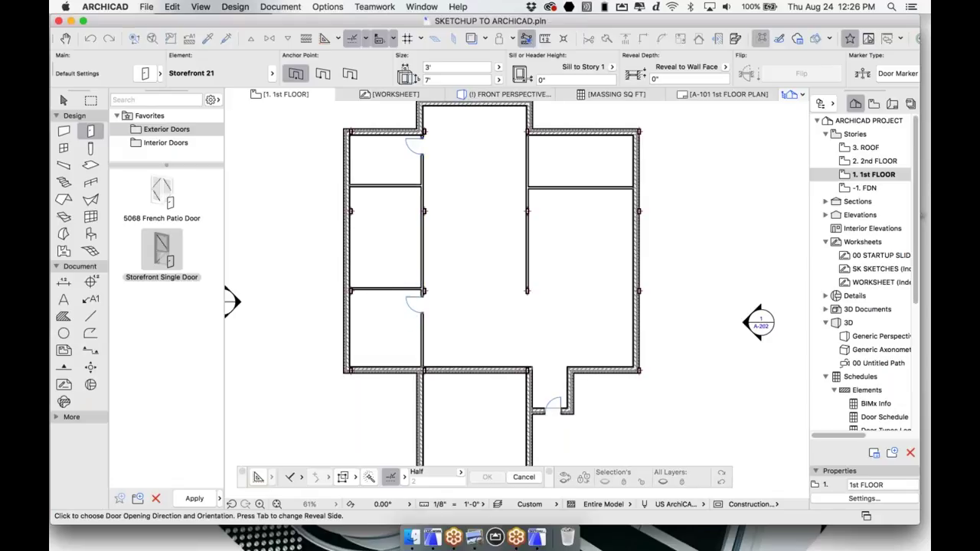
Trim away the interior wall segment between the upper-left and lower-left rooms to open the middle-left space.
{"action": "key", "text": "Escape"}
{"action": "left_click", "coordinate": [422, 238]}
{"action": "left_click", "coordinate": [422, 237], "text": "super"}
{"action": "middle_click_drag", "start_coordinate": [422, 184], "coordinate": [406, 210]}
{"action": "left_click", "coordinate": [575, 409]}
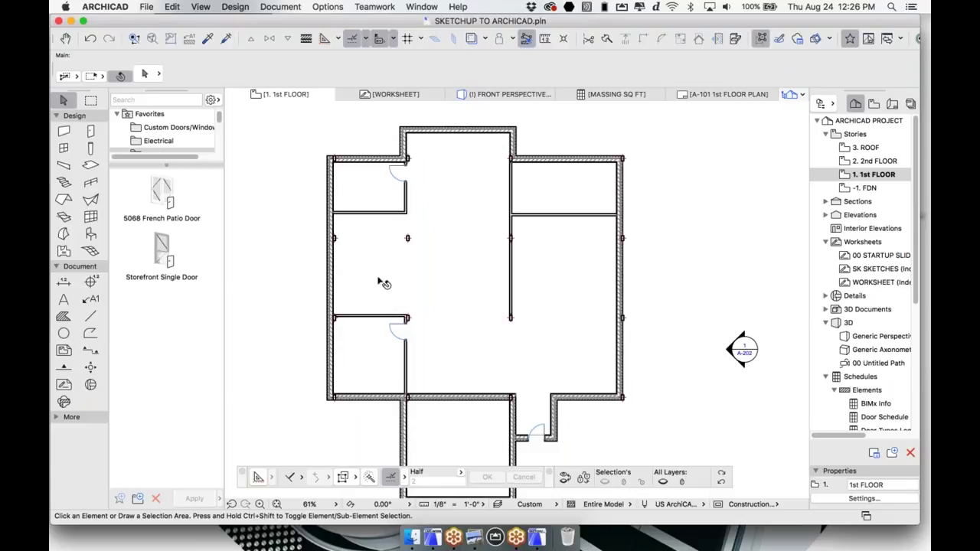
Load the Pocket Door interior favorite and place it in the upper-right room's inner wall, sliding toward the lower end.
{"action": "scroll", "coordinate": [471, 307], "scroll_direction": "down", "scroll_amount": 2}
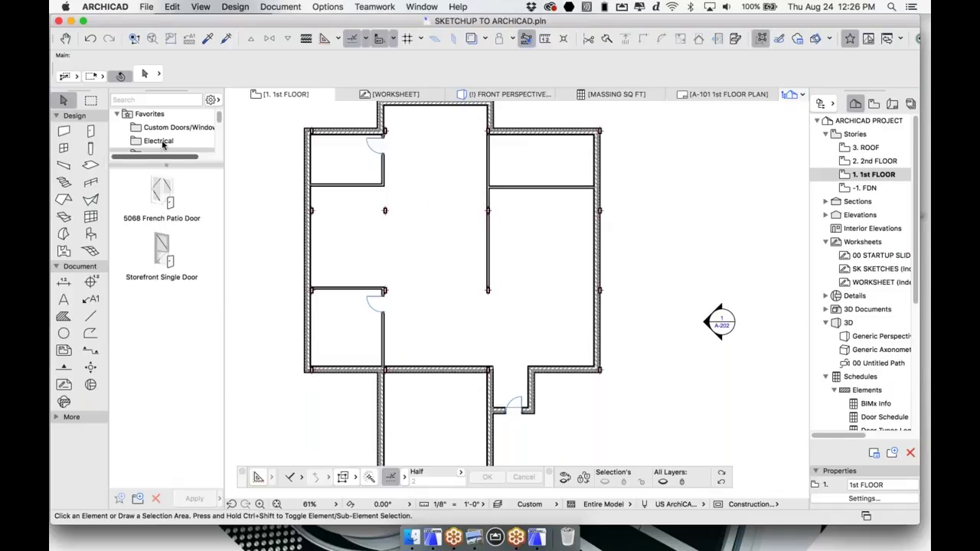
{"action": "scroll", "coordinate": [163, 144], "scroll_direction": "down", "scroll_amount": 1}
{"action": "scroll", "coordinate": [162, 143], "scroll_direction": "down", "scroll_amount": 3}
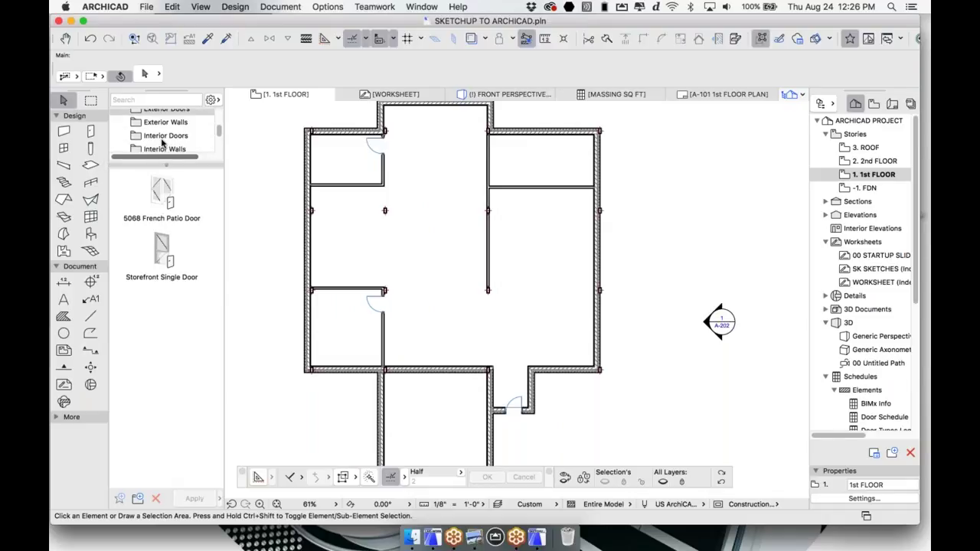
{"action": "left_click", "coordinate": [163, 137]}
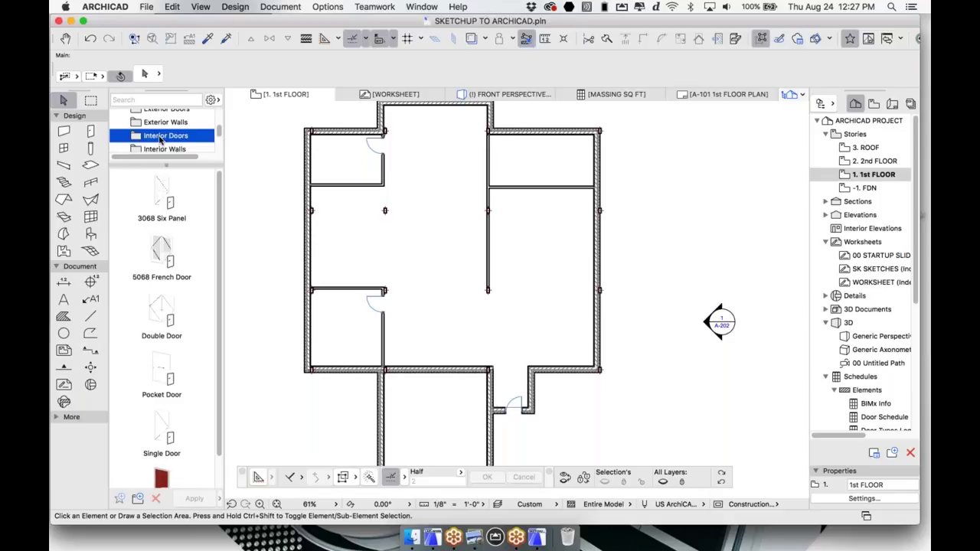
{"action": "double_click", "coordinate": [175, 383]}
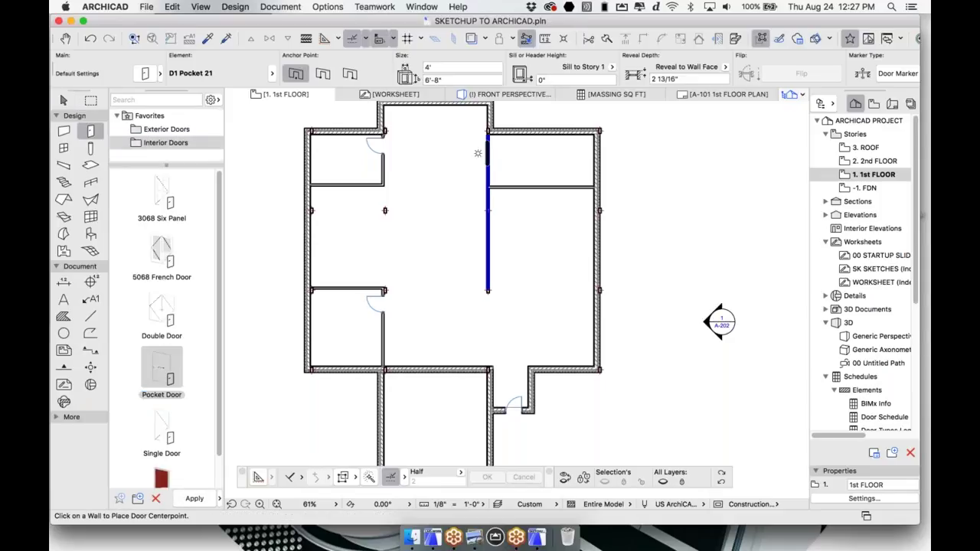
{"action": "scroll", "coordinate": [488, 151], "scroll_direction": "up", "scroll_amount": 5}
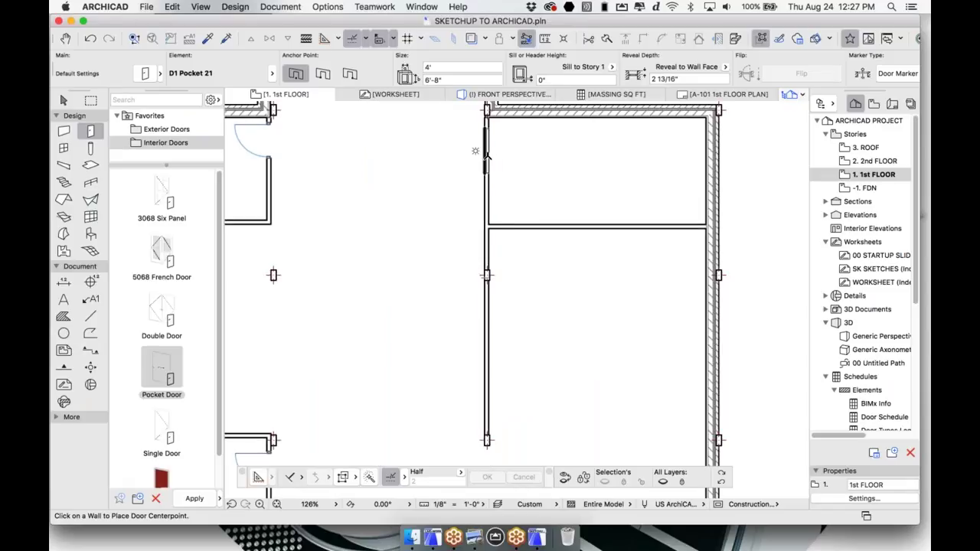
{"action": "left_click", "coordinate": [485, 156]}
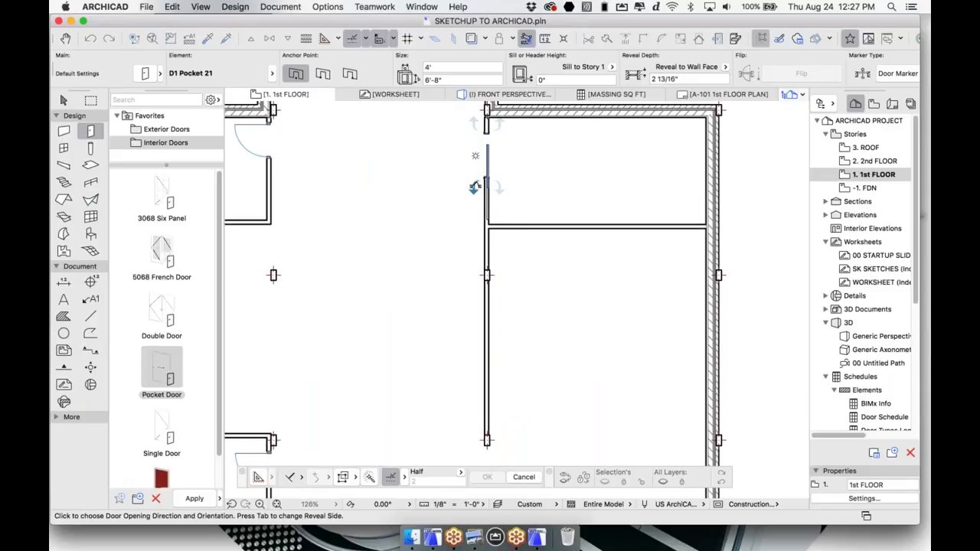
{"action": "left_click", "coordinate": [475, 193]}
{"action": "scroll", "coordinate": [488, 184], "scroll_direction": "down", "scroll_amount": 5}
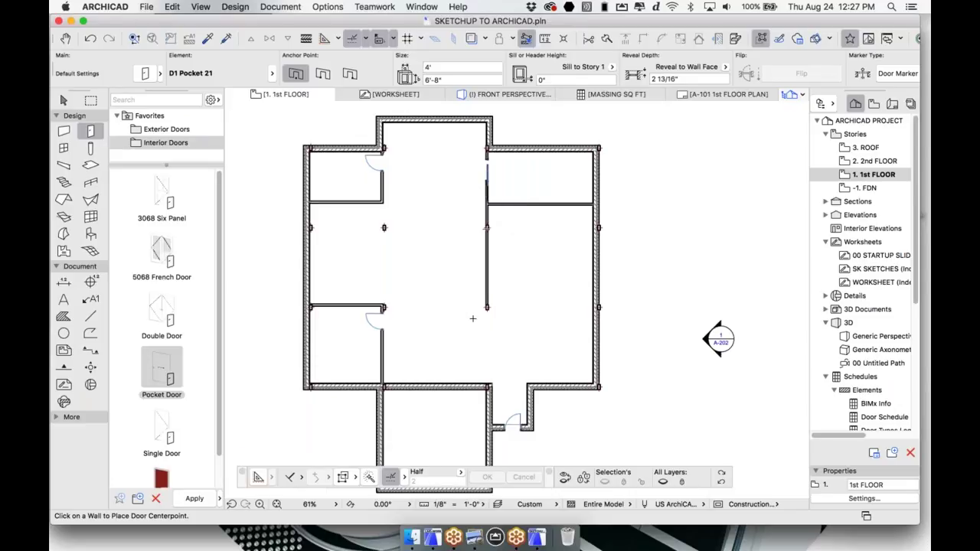
Place a 5068 French Door in the wall between the central space and the lower projecting room, swinging into that room.
{"action": "left_click", "coordinate": [157, 257]}
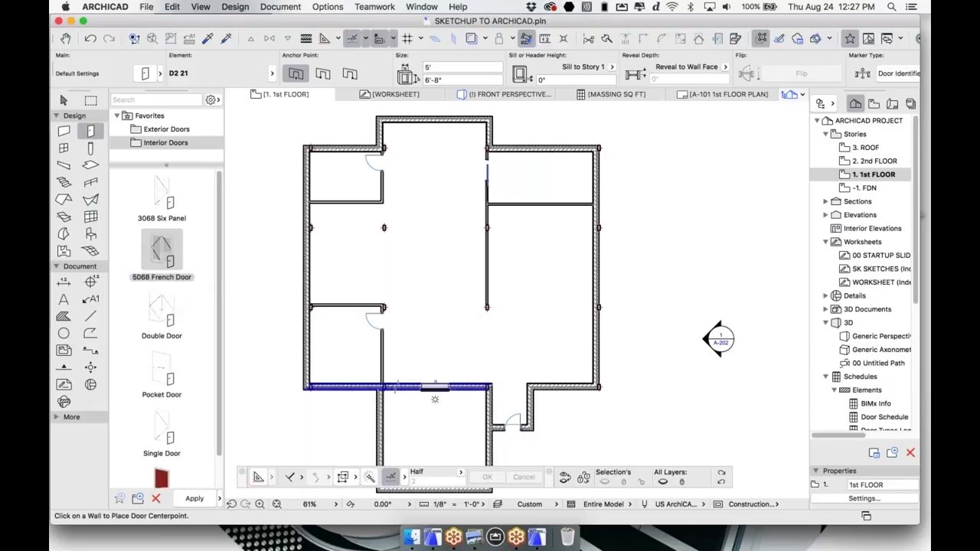
{"action": "left_click", "coordinate": [435, 396]}
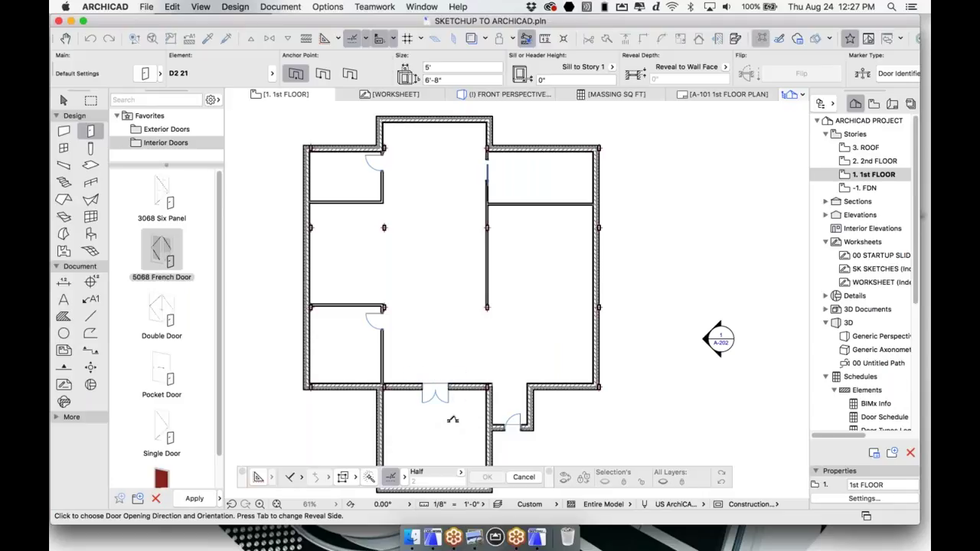
{"action": "left_click", "coordinate": [452, 420]}
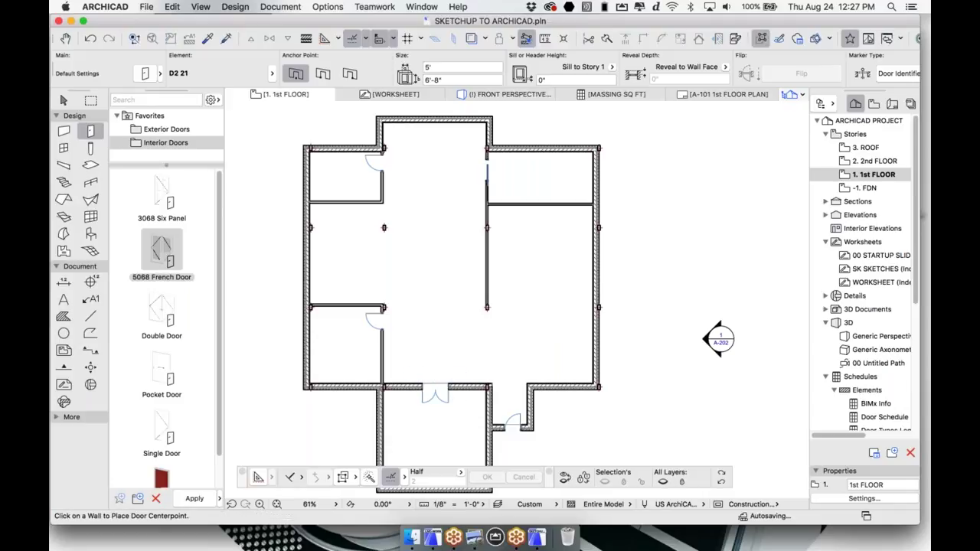
{"action": "key", "text": "Escape"}
Examine the French door's default settings with the elevation and 3D previews, leaving the dialog without changes.
{"action": "double_click", "coordinate": [92, 134]}
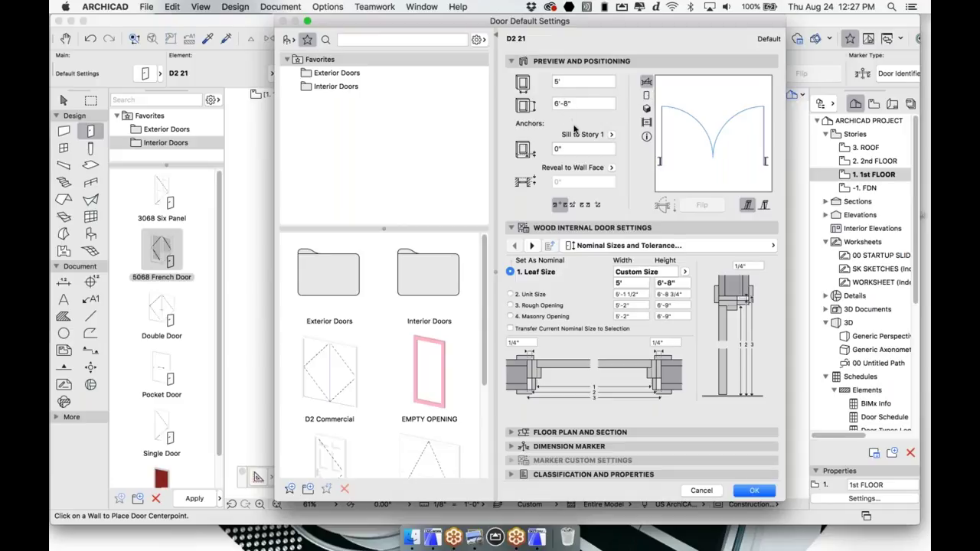
{"action": "left_click", "coordinate": [647, 96]}
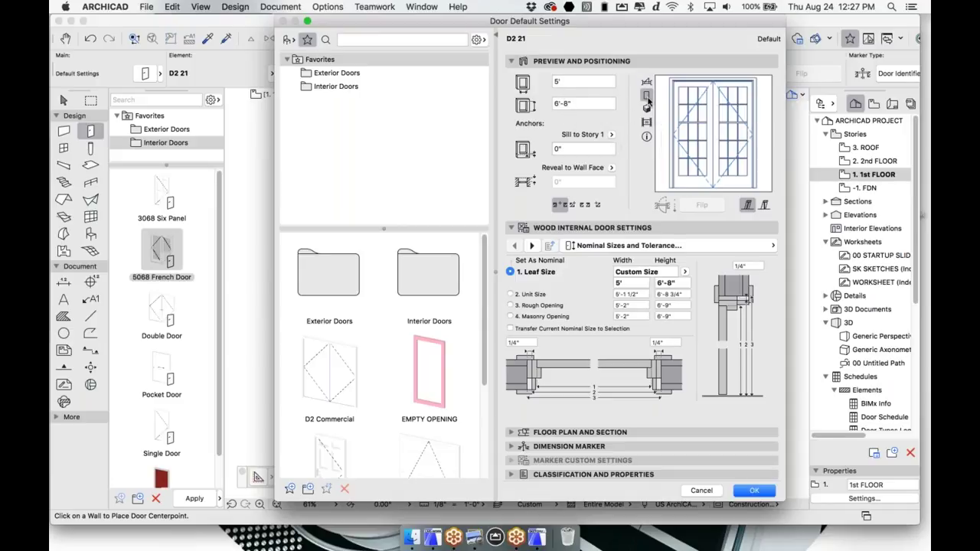
{"action": "left_click", "coordinate": [646, 109]}
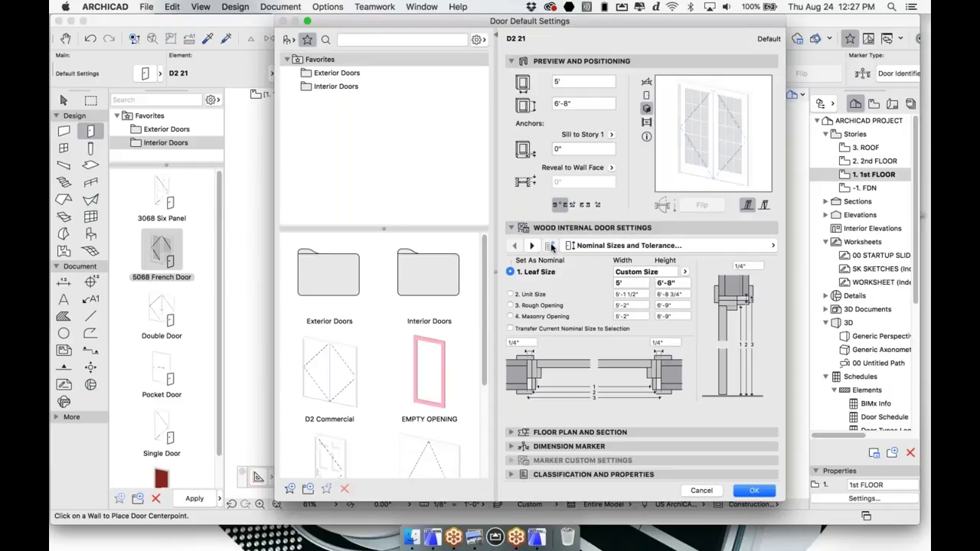
{"action": "left_click", "coordinate": [701, 491]}
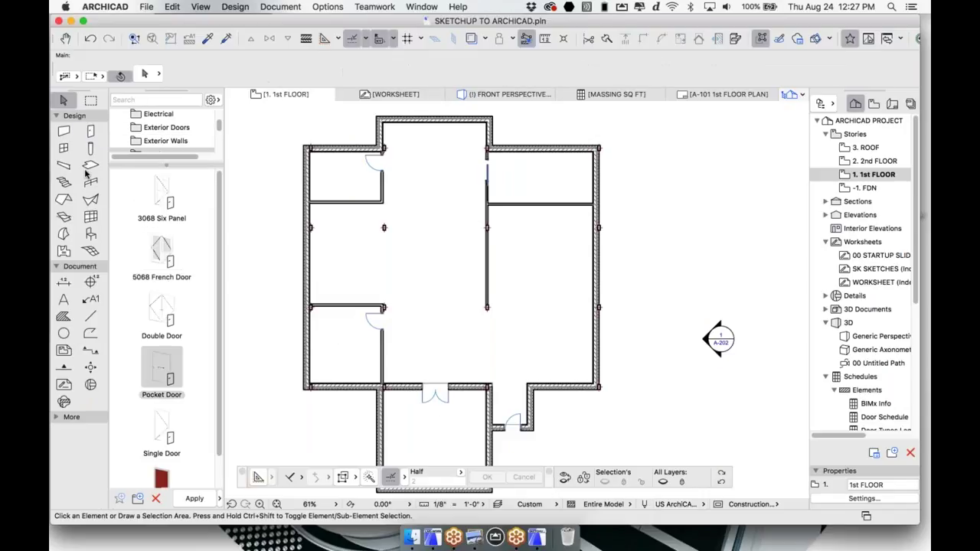
Load the Storefront Window favorite for the Window tool and preview its placement along the right-hand exterior wall.
{"action": "left_click", "coordinate": [63, 148]}
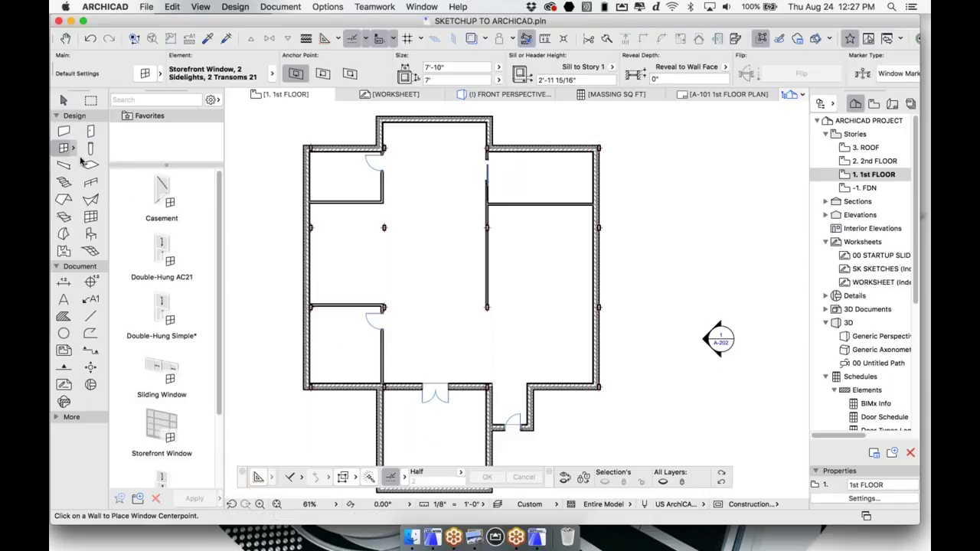
{"action": "left_click", "coordinate": [172, 429]}
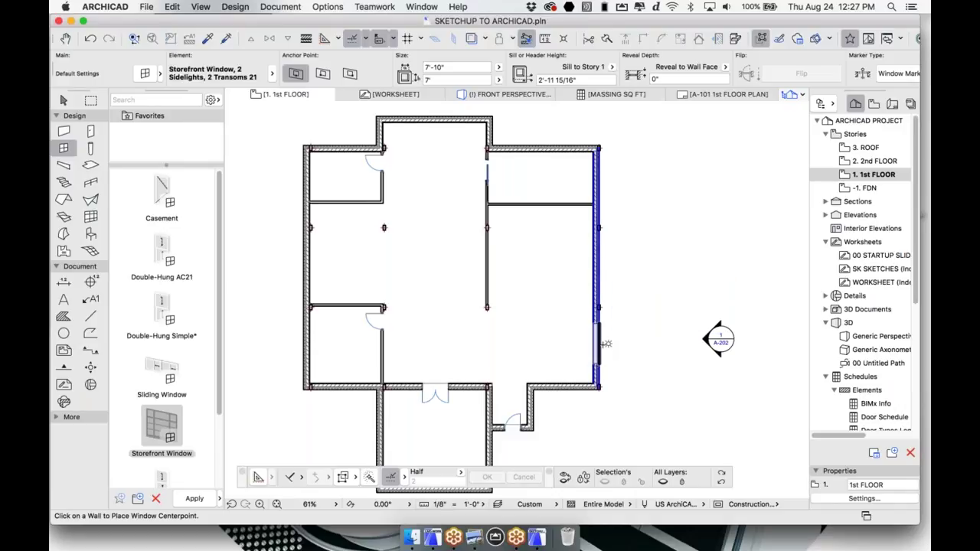
{"action": "scroll", "coordinate": [603, 347], "scroll_direction": "up", "scroll_amount": 3}
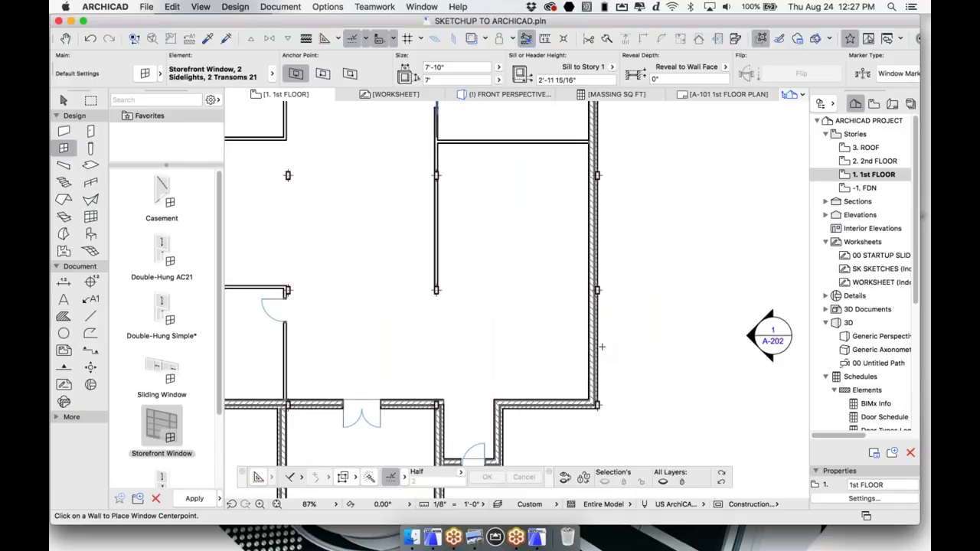
{"action": "scroll", "coordinate": [603, 348], "scroll_direction": "up", "scroll_amount": 2}
{"action": "middle_click_drag", "start_coordinate": [603, 348], "coordinate": [555, 335]}
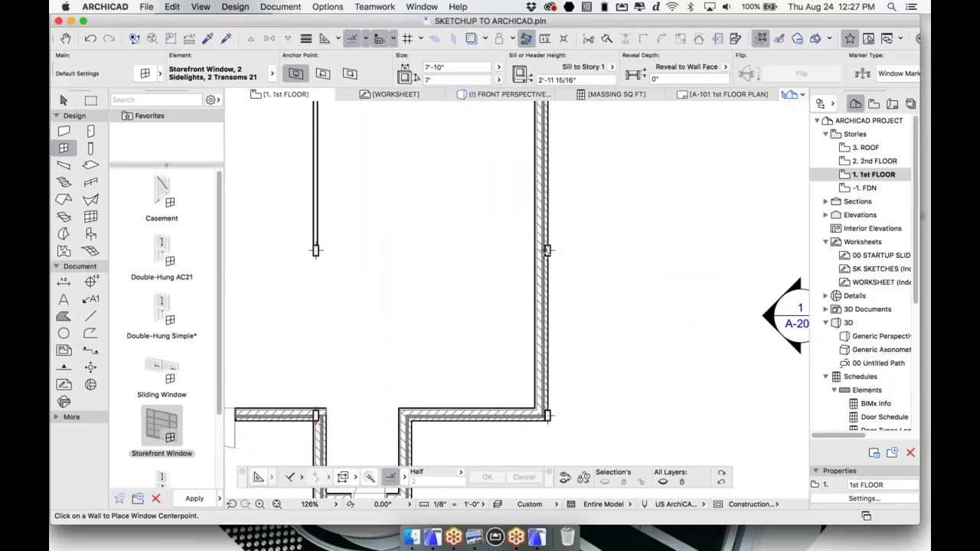
{"action": "key", "text": "Escape"}
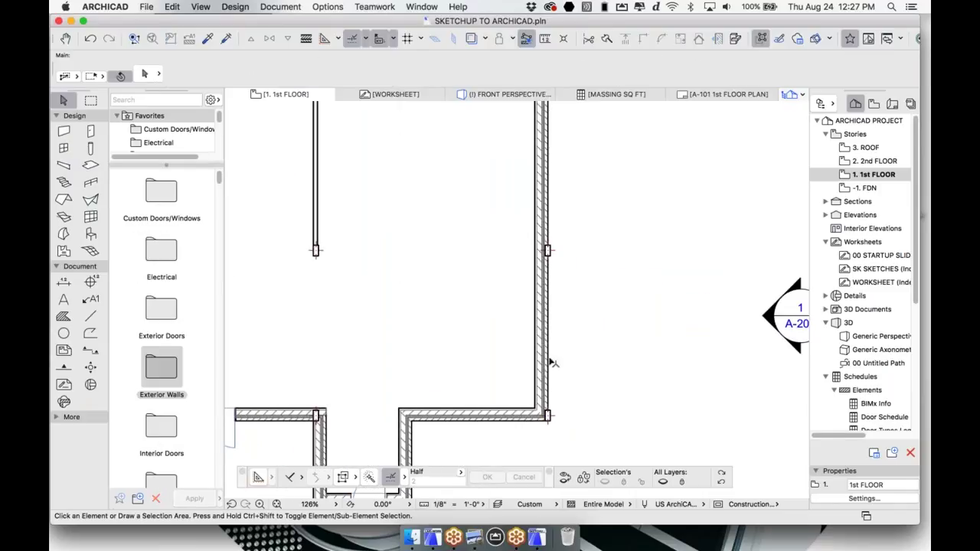
Change the special snap points from Half to Divisions, using 3 divisions.
{"action": "mouse_move", "coordinate": [550, 361]}
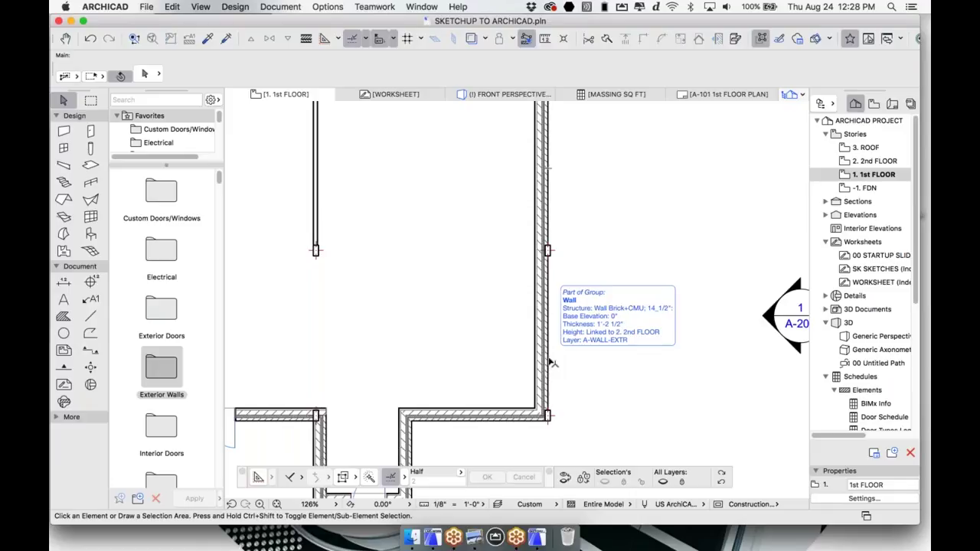
{"action": "left_click", "coordinate": [462, 473]}
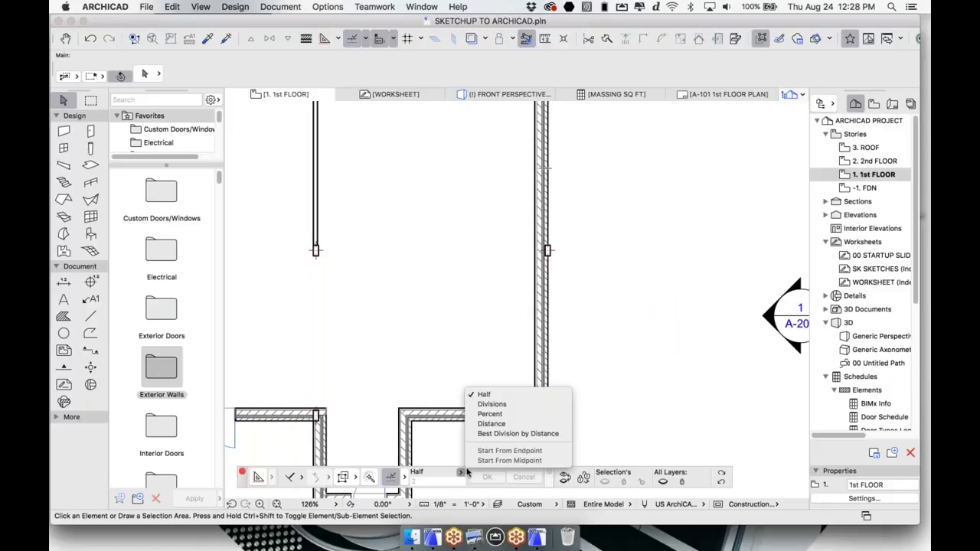
{"action": "left_click", "coordinate": [490, 404]}
{"action": "scroll", "coordinate": [547, 344], "scroll_direction": "down", "scroll_amount": 4}
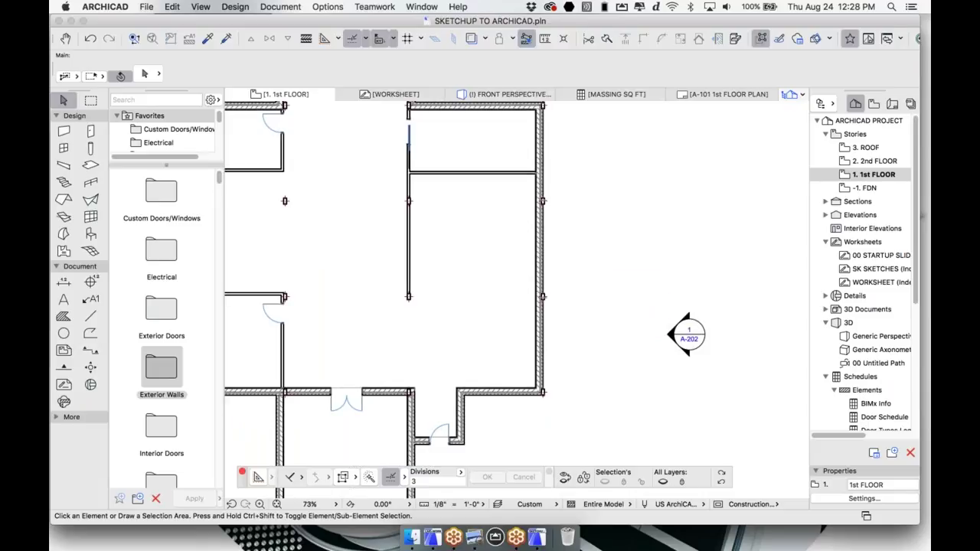
{"action": "left_click", "coordinate": [445, 481]}
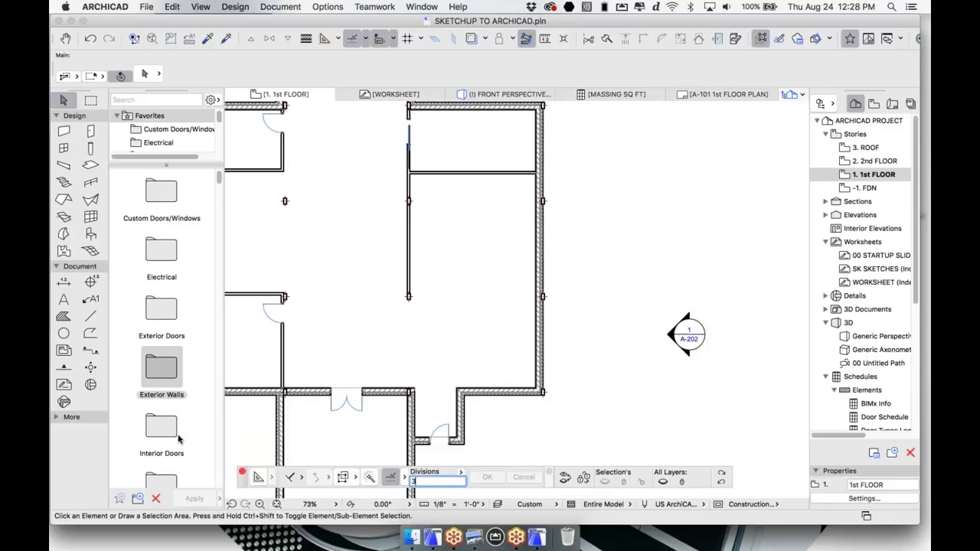
Reactivate the Window tool with the Storefront Window settings to place a window in the right-hand exterior wall.
{"action": "scroll", "coordinate": [182, 441], "scroll_direction": "down", "scroll_amount": 4}
{"action": "scroll", "coordinate": [184, 436], "scroll_direction": "up", "scroll_amount": 1}
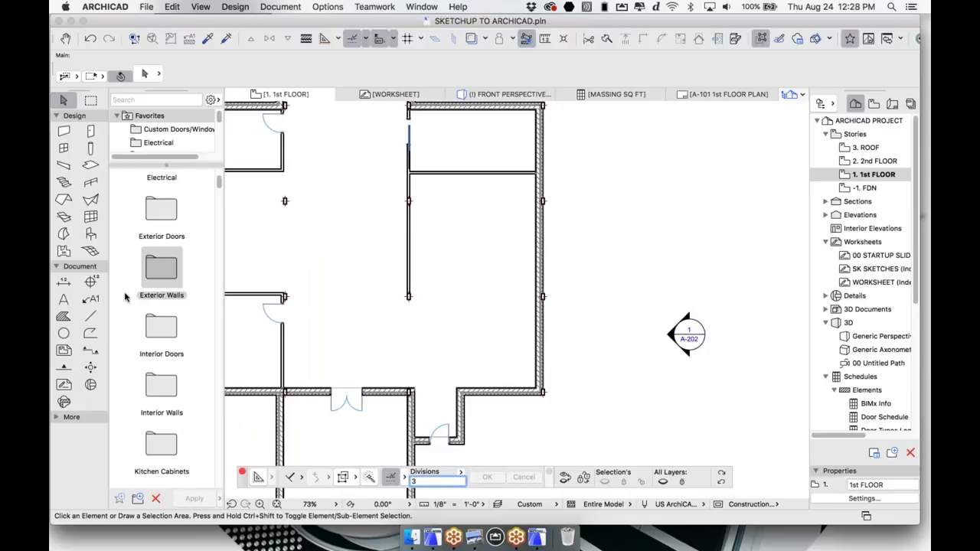
{"action": "left_click", "coordinate": [62, 150]}
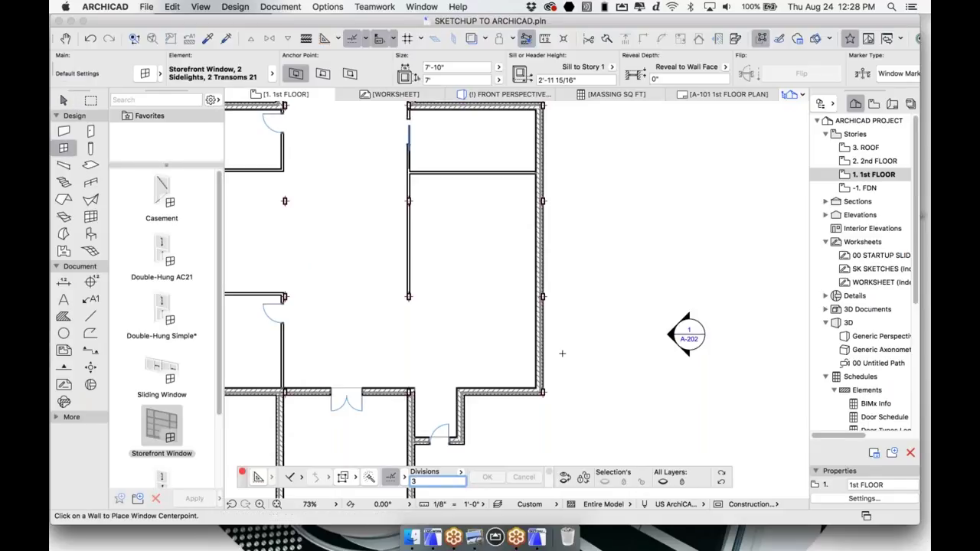
Place three 7'-10" by 7' storefront windows along the east exterior wall, one in each bay between the columns.
{"action": "left_click", "coordinate": [543, 337]}
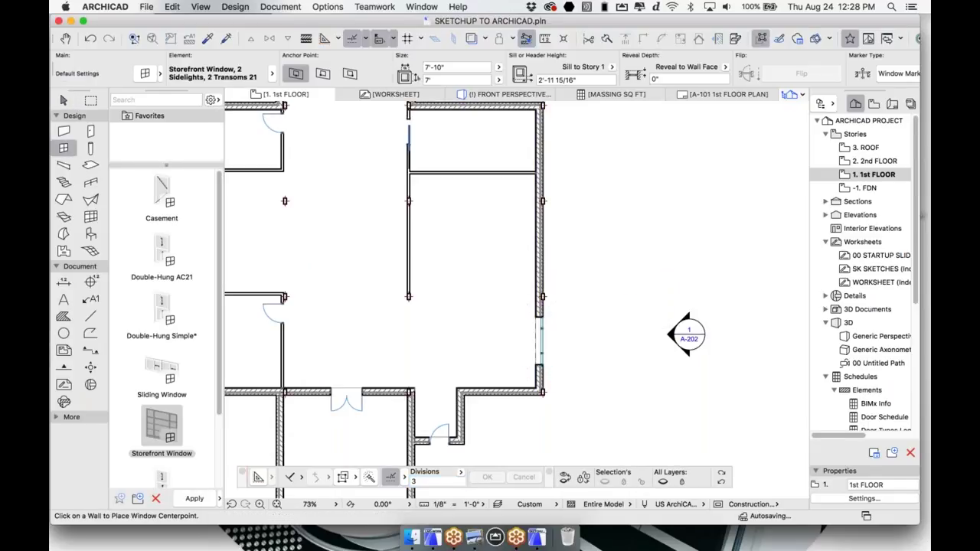
{"action": "left_click", "coordinate": [543, 245]}
{"action": "left_click", "coordinate": [553, 245]}
{"action": "scroll", "coordinate": [553, 199], "scroll_direction": "up", "scroll_amount": 2}
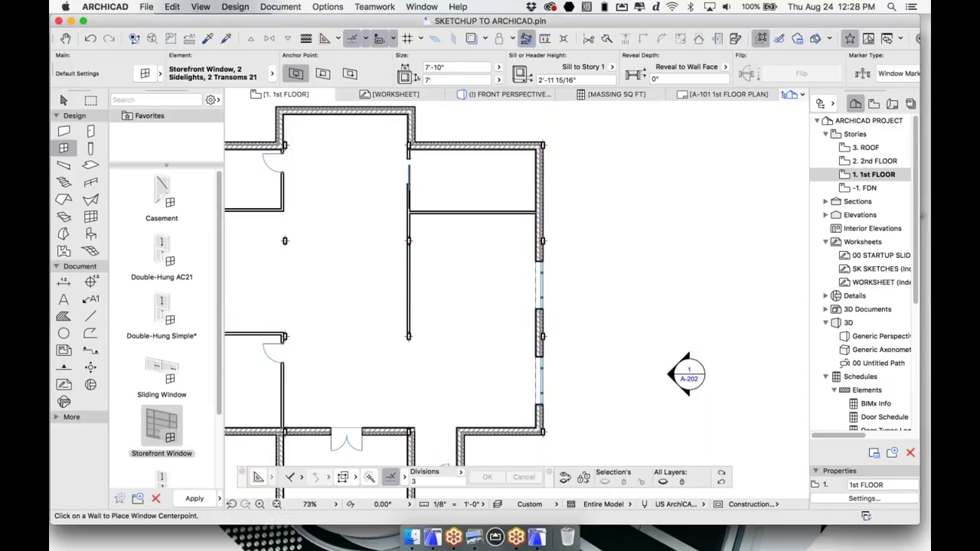
{"action": "left_click", "coordinate": [552, 181]}
{"action": "left_click", "coordinate": [554, 146]}
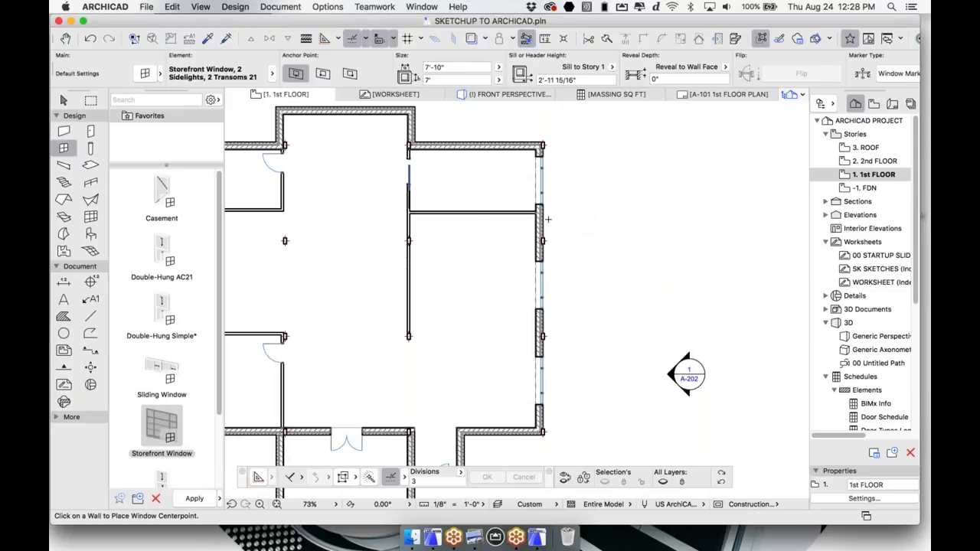
Place a storefront window at the middle of the projecting north exterior wall.
{"action": "scroll", "coordinate": [548, 219], "scroll_direction": "up", "scroll_amount": 4}
{"action": "scroll", "coordinate": [548, 219], "scroll_direction": "left", "scroll_amount": 4}
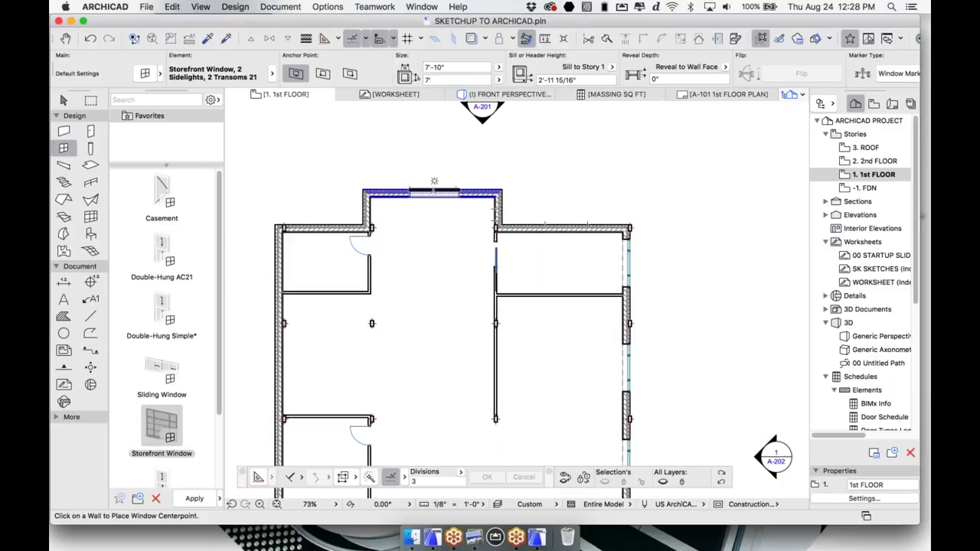
{"action": "left_click", "coordinate": [433, 184]}
{"action": "left_click", "coordinate": [435, 175]}
Place a 6'-6" by 6' W Triple Sash 21 corner window at the southeast corner of the projecting south room.
{"action": "scroll", "coordinate": [422, 295], "scroll_direction": "down", "scroll_amount": 2}
{"action": "middle_click_drag", "start_coordinate": [422, 295], "coordinate": [427, 231]}
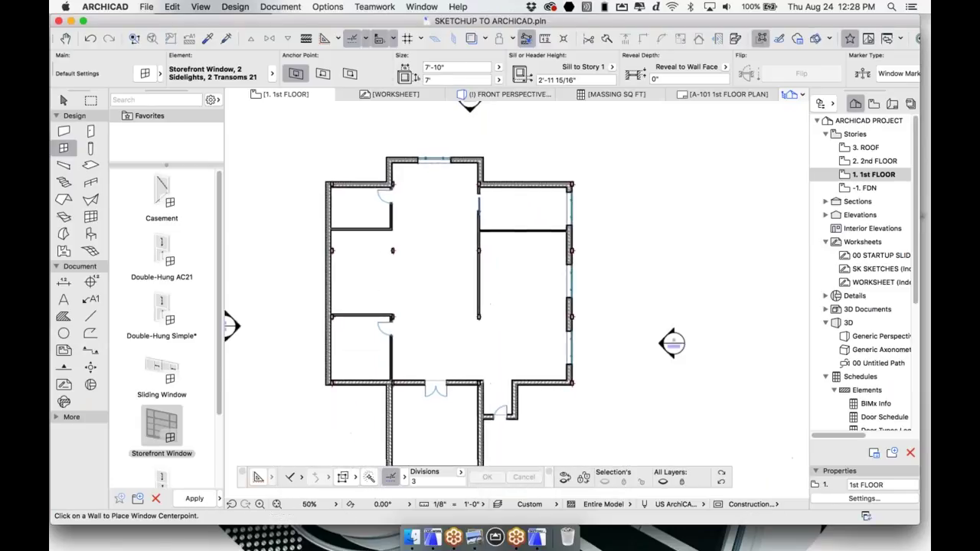
{"action": "scroll", "coordinate": [454, 317], "scroll_direction": "down", "scroll_amount": 2}
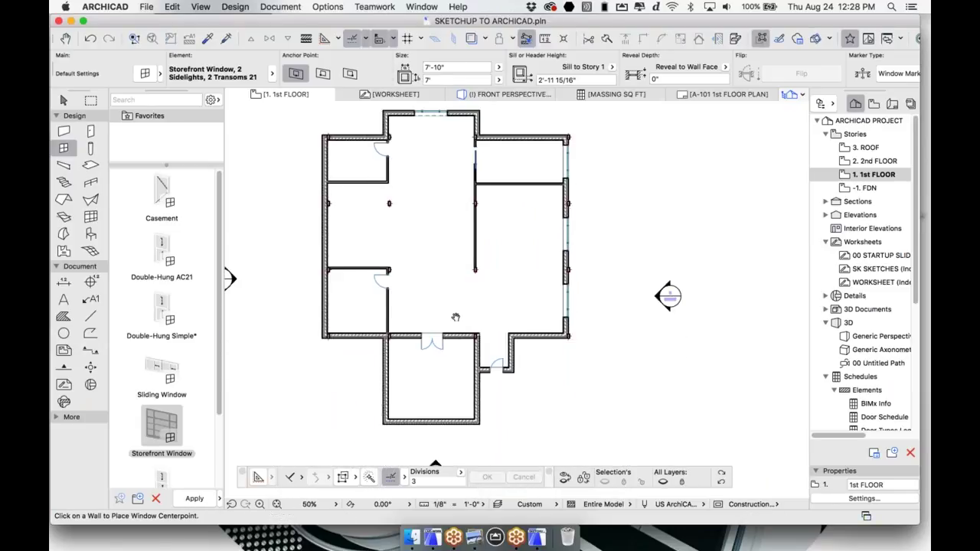
{"action": "middle_click_drag", "start_coordinate": [455, 317], "coordinate": [456, 276]}
{"action": "scroll", "coordinate": [440, 398], "scroll_direction": "up", "scroll_amount": 1}
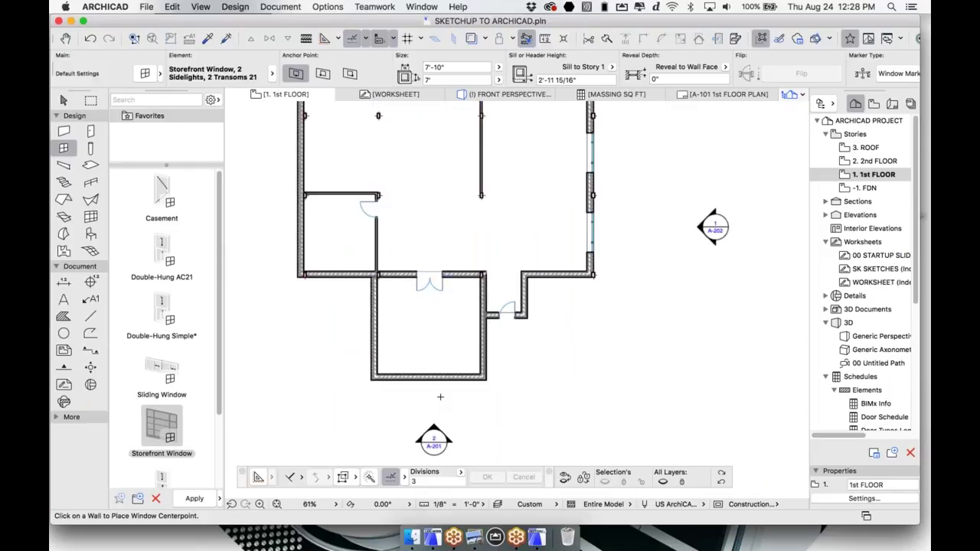
{"action": "scroll", "coordinate": [440, 396], "scroll_direction": "up", "scroll_amount": 2}
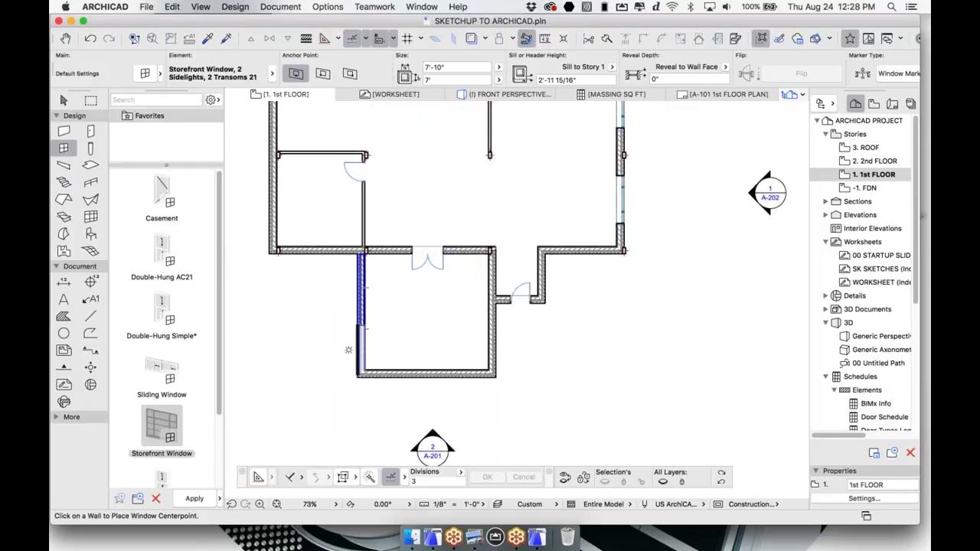
{"action": "key", "text": "Escape"}
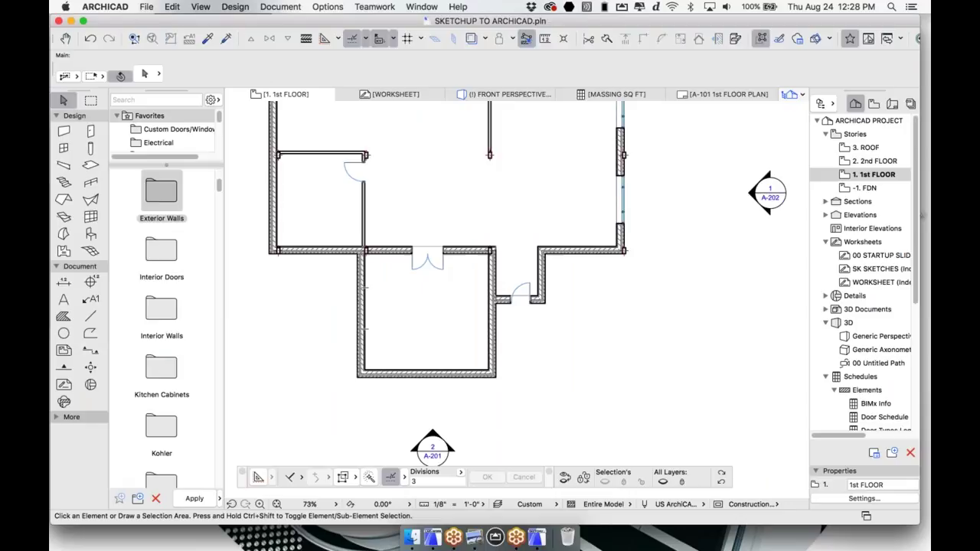
{"action": "left_click", "coordinate": [55, 417]}
{"action": "left_click", "coordinate": [65, 449]}
{"action": "double_click", "coordinate": [63, 450]}
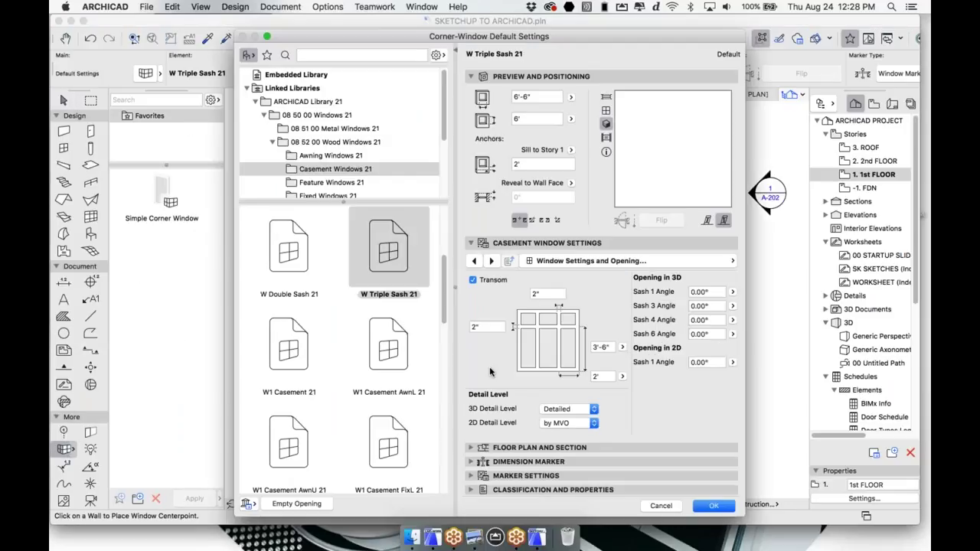
{"action": "key", "text": "Escape"}
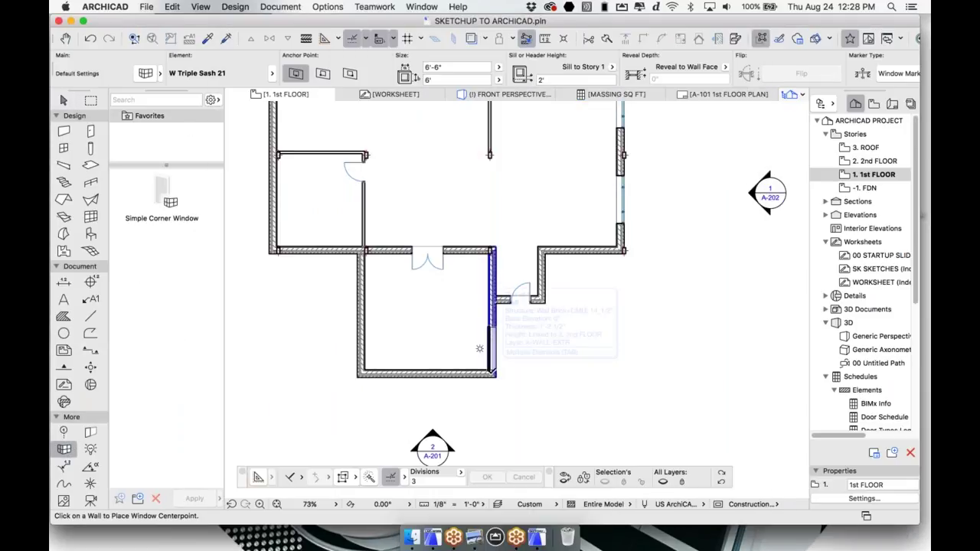
{"action": "left_click", "coordinate": [504, 349]}
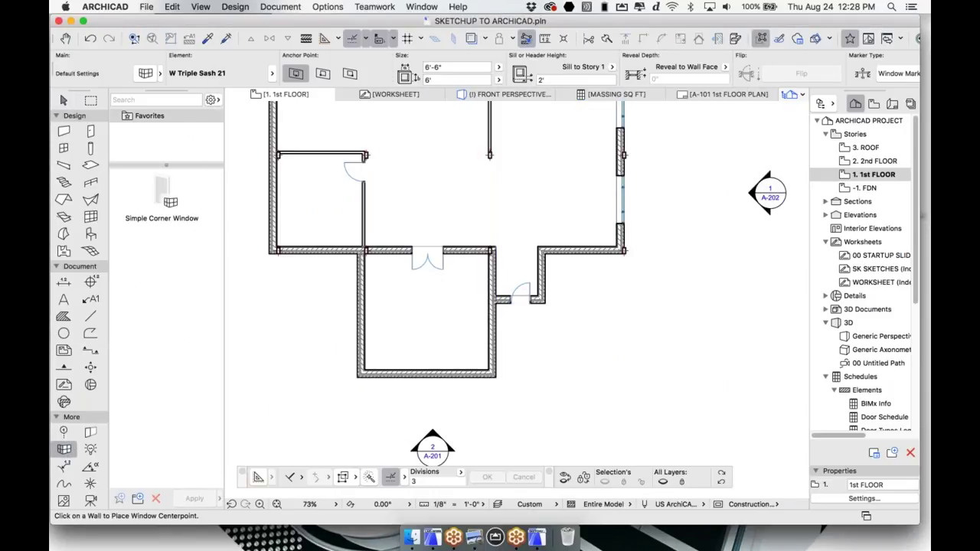
{"action": "left_click", "coordinate": [540, 385]}
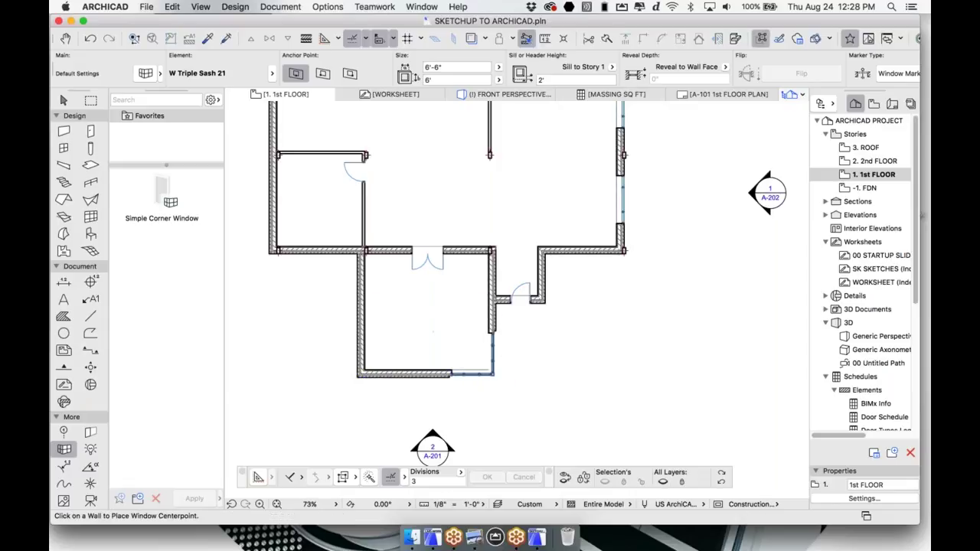
Place a matching W Triple Sash 21 corner window at the southwest corner of the projecting south room.
{"action": "left_click", "coordinate": [349, 384]}
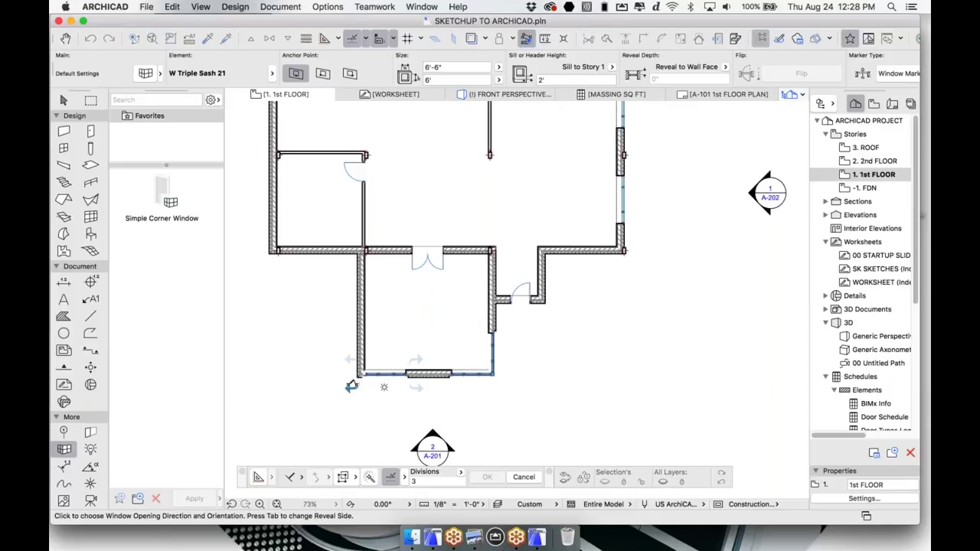
{"action": "left_click", "coordinate": [349, 385]}
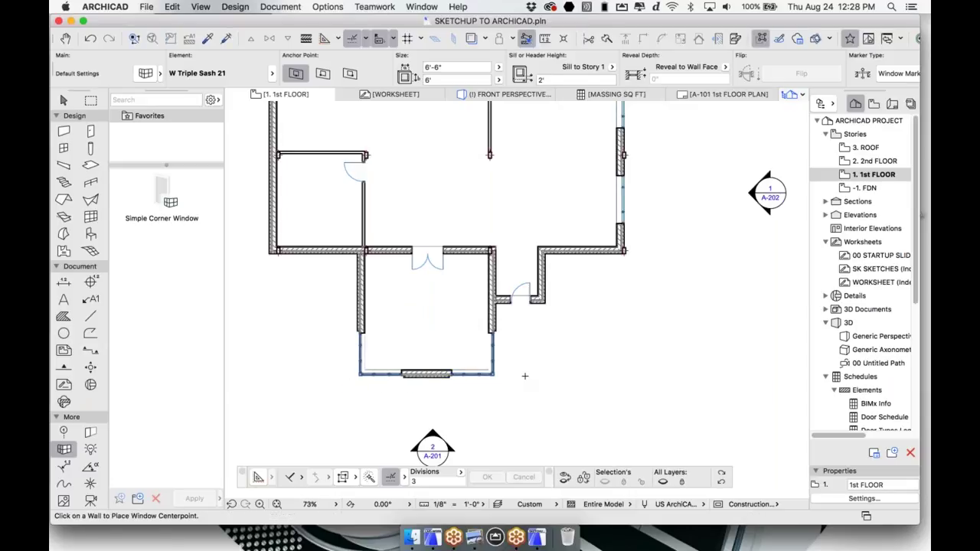
{"action": "key", "text": "Escape"}
Examine the placed windows in plan and in the 3D perspective, and return to the 1st floor plan.
{"action": "scroll", "coordinate": [494, 341], "scroll_direction": "up", "scroll_amount": 3}
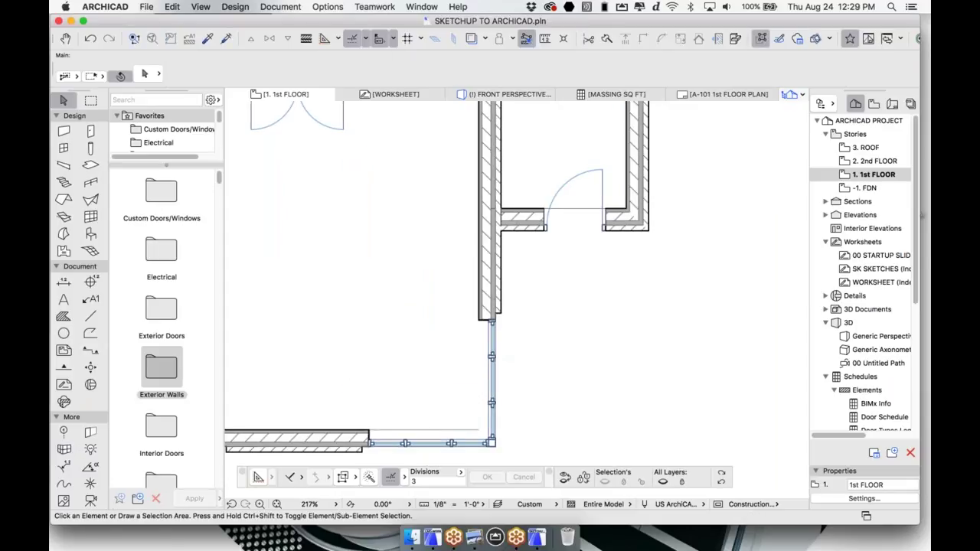
{"action": "scroll", "coordinate": [496, 343], "scroll_direction": "down", "scroll_amount": 4}
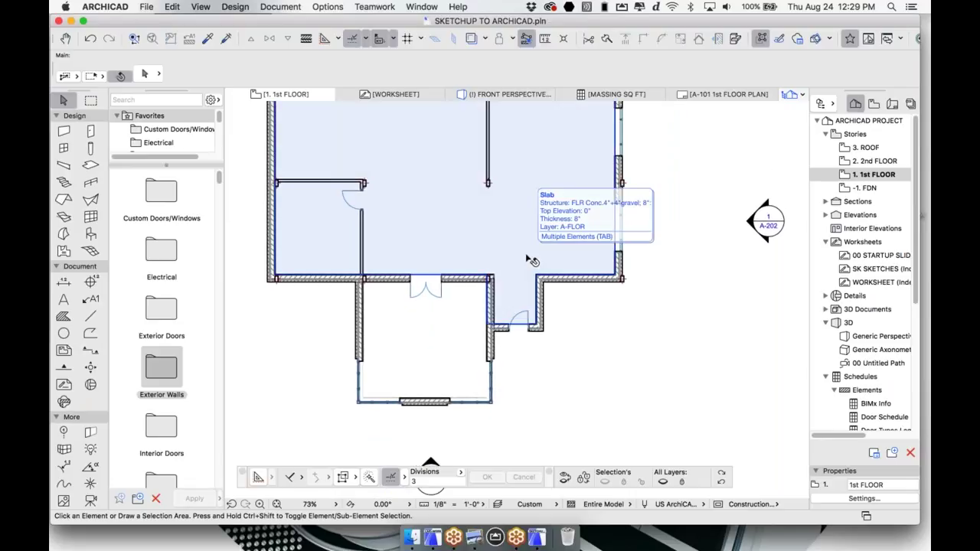
{"action": "scroll", "coordinate": [590, 228], "scroll_direction": "down", "scroll_amount": 4}
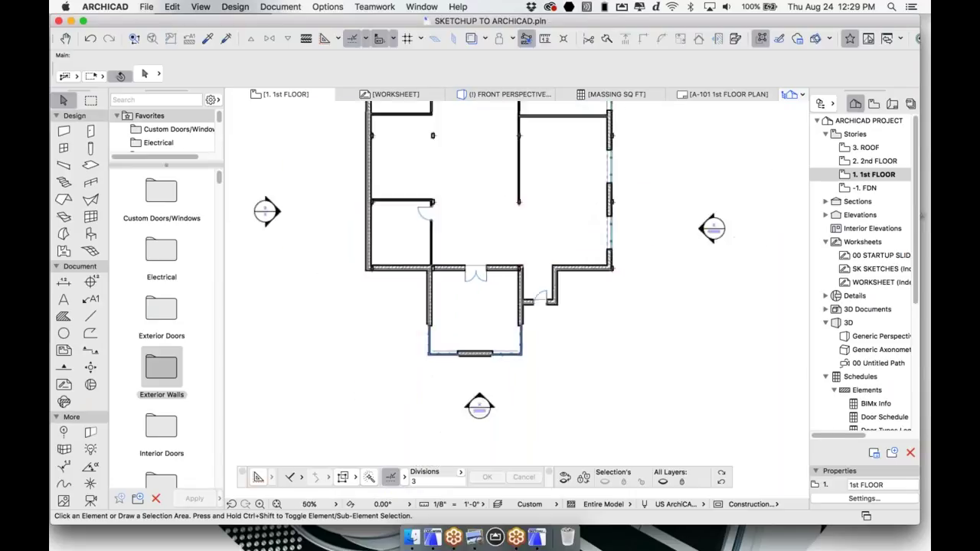
{"action": "middle_click_drag", "start_coordinate": [488, 264], "coordinate": [420, 237]}
{"action": "key", "text": "F3"}
{"action": "left_click", "coordinate": [299, 96]}
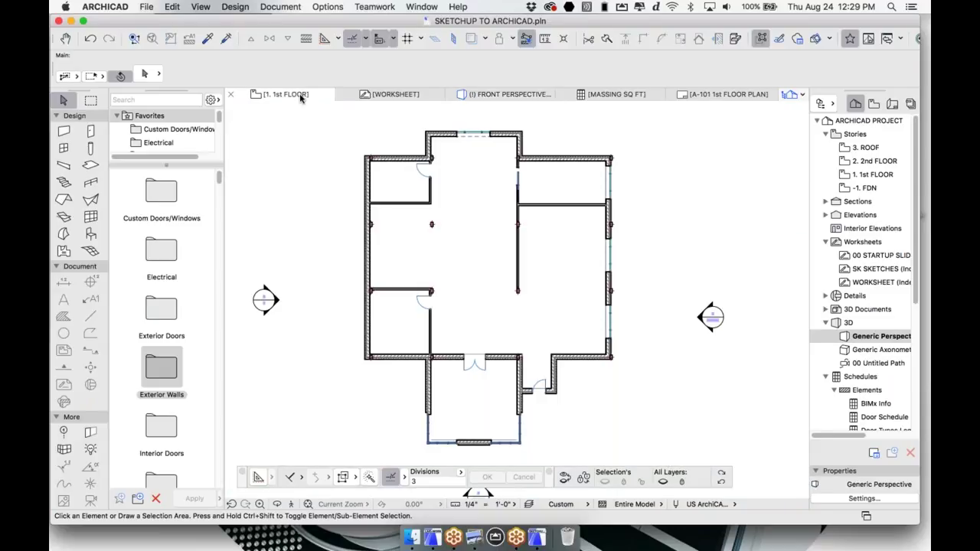
In the default window settings, choose W Double Hung 21 from the Single Double Hung Win 21 library folder.
{"action": "double_click", "coordinate": [65, 148]}
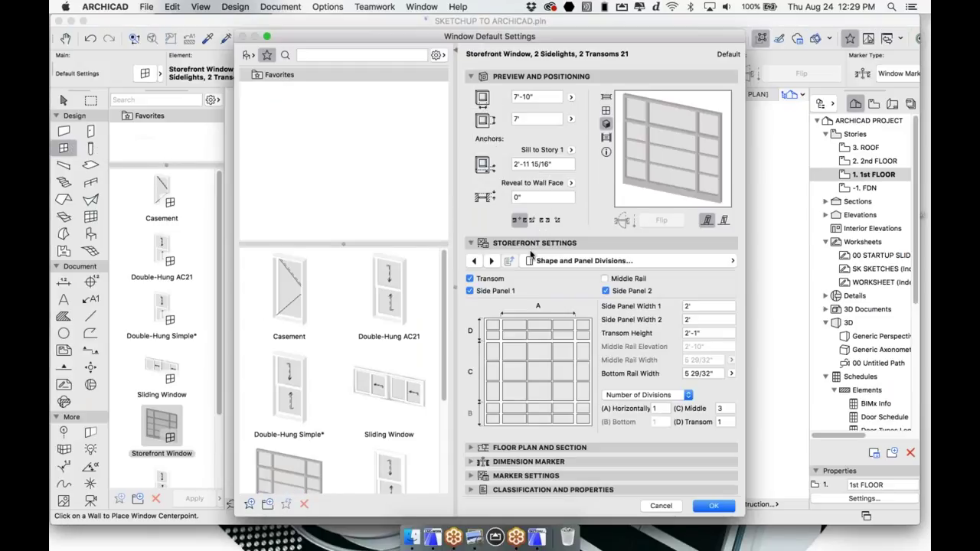
{"action": "left_click", "coordinate": [248, 55]}
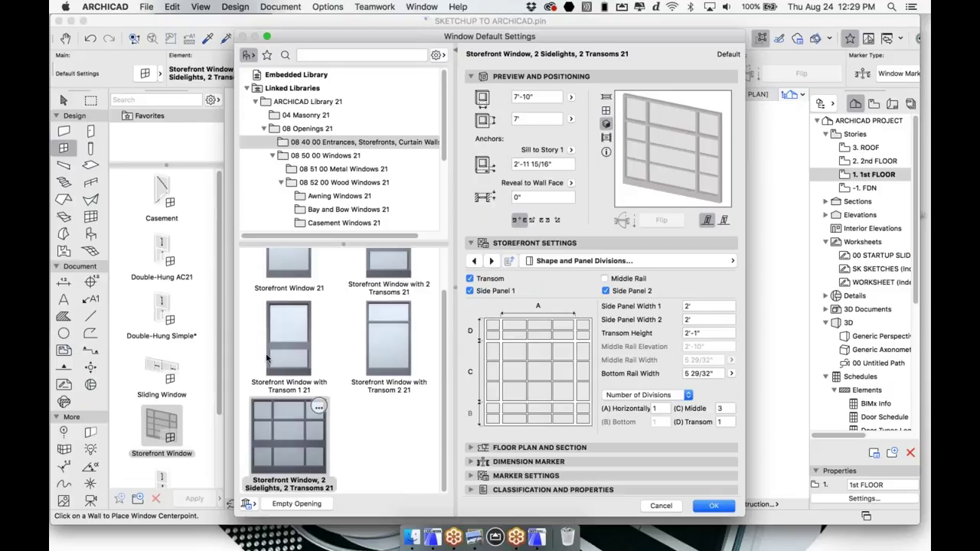
{"action": "left_click", "coordinate": [306, 316]}
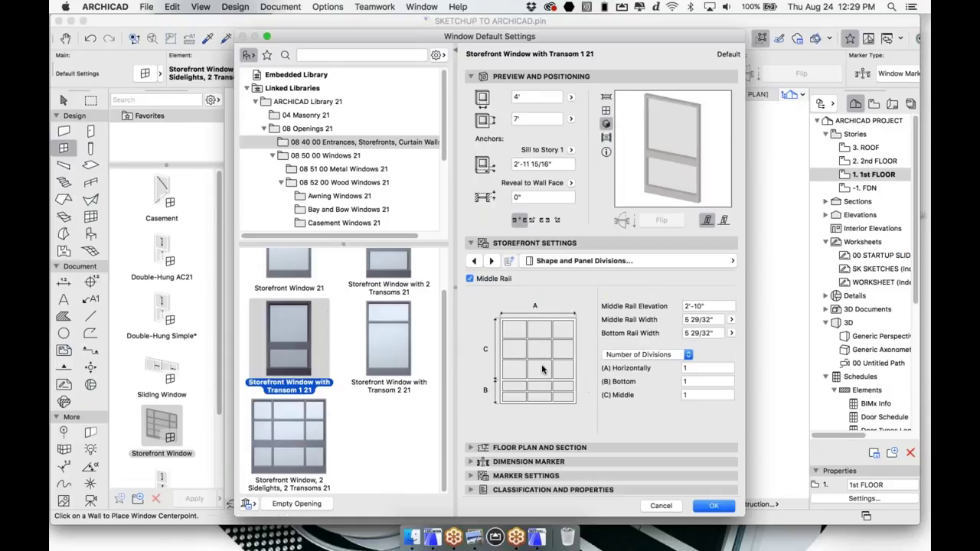
{"action": "left_click", "coordinate": [300, 441]}
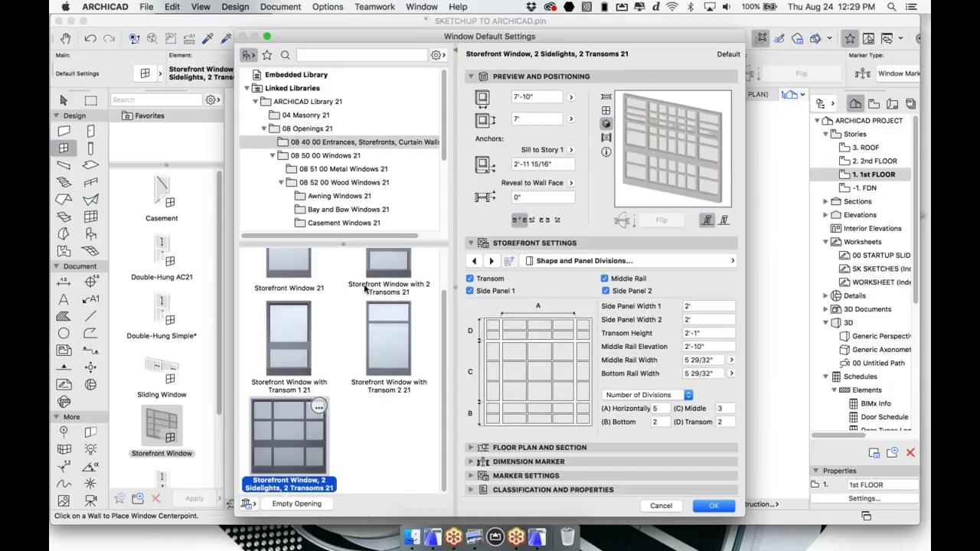
{"action": "left_click", "coordinate": [344, 223]}
{"action": "scroll", "coordinate": [343, 221], "scroll_direction": "down", "scroll_amount": 3}
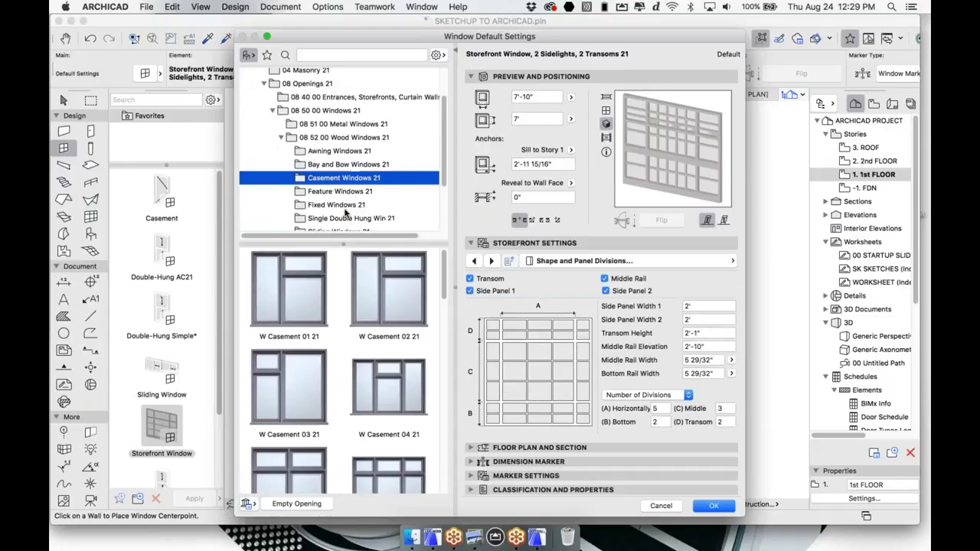
{"action": "left_click", "coordinate": [343, 215]}
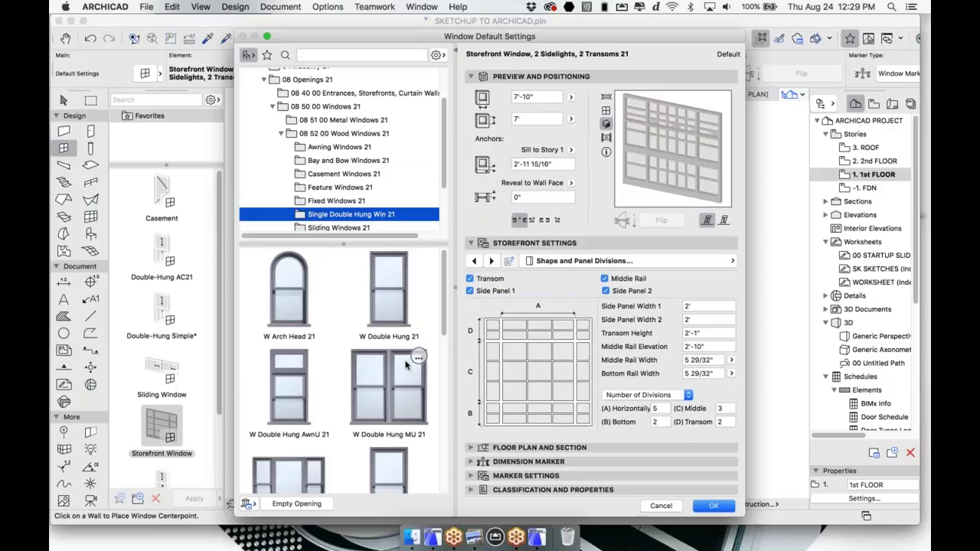
{"action": "left_click", "coordinate": [387, 280]}
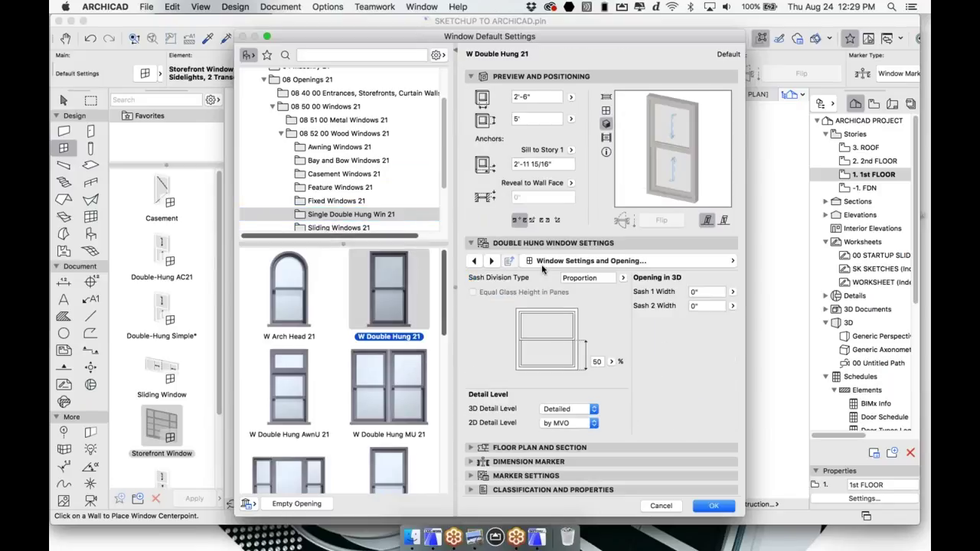
Set the double-hung window's sash style to H-V Grid in the sash options.
{"action": "left_click", "coordinate": [493, 261]}
{"action": "left_click", "coordinate": [494, 261]}
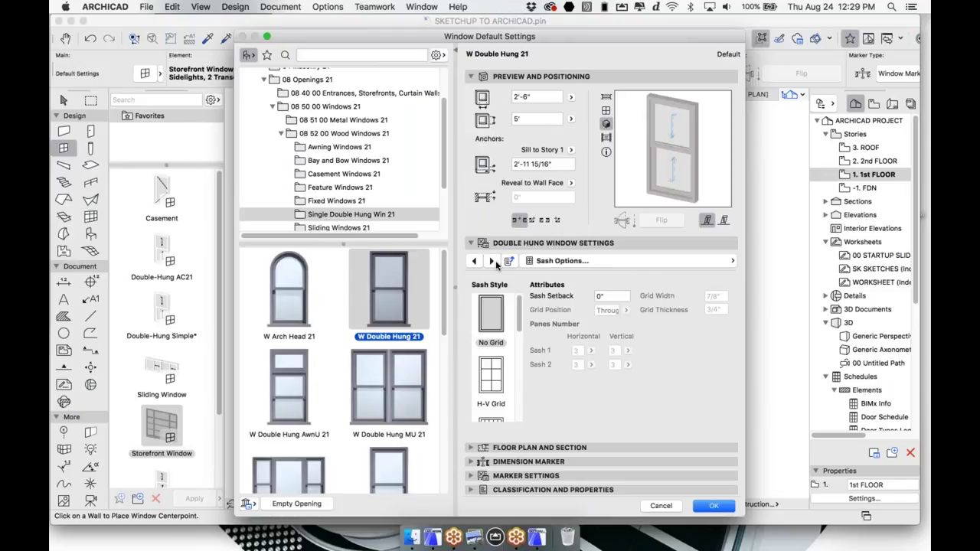
{"action": "left_click", "coordinate": [492, 374]}
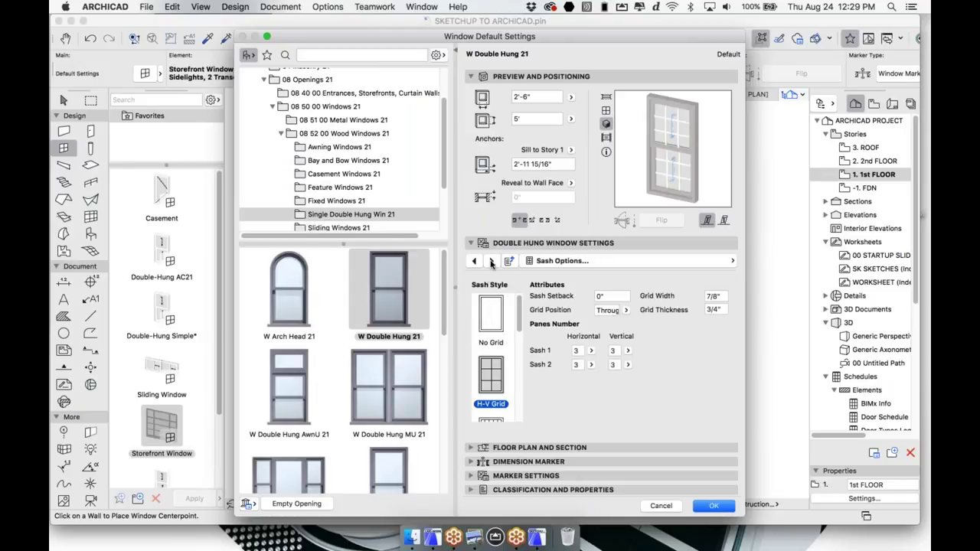
Enable both the stool and the sill for the double-hung window in its Sill and Stool settings.
{"action": "left_click", "coordinate": [492, 261]}
{"action": "left_click", "coordinate": [493, 261]}
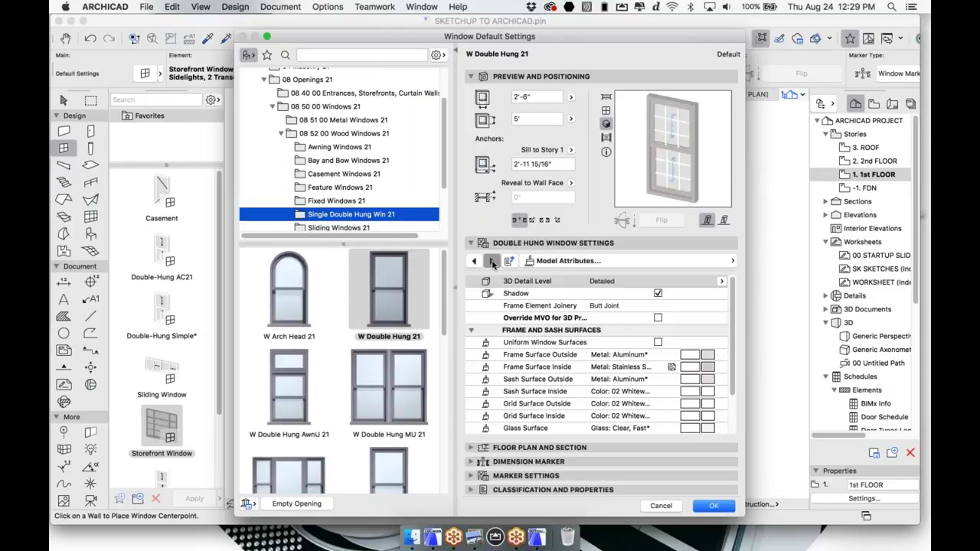
{"action": "left_click", "coordinate": [493, 262]}
{"action": "left_click", "coordinate": [559, 263]}
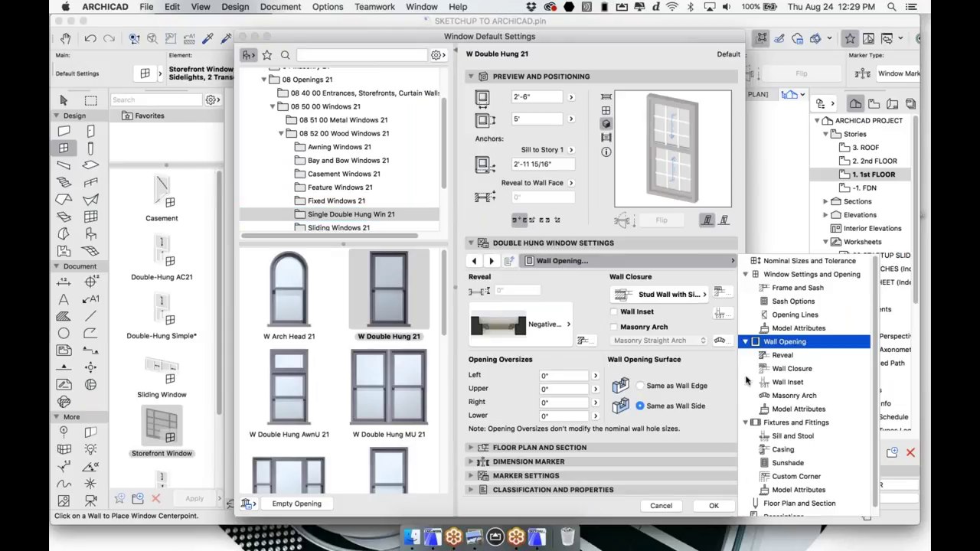
{"action": "left_click", "coordinate": [793, 436]}
{"action": "left_click", "coordinate": [694, 286]}
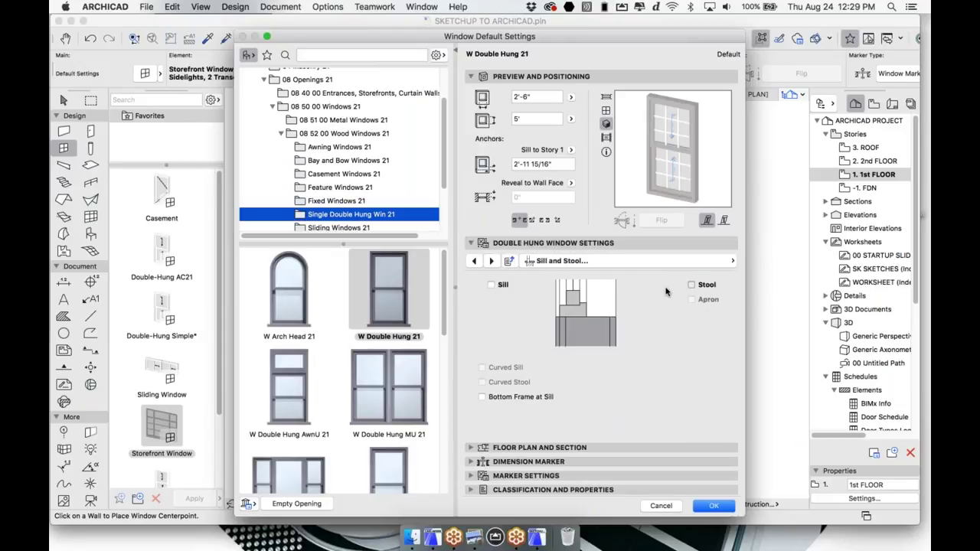
{"action": "left_click", "coordinate": [491, 284]}
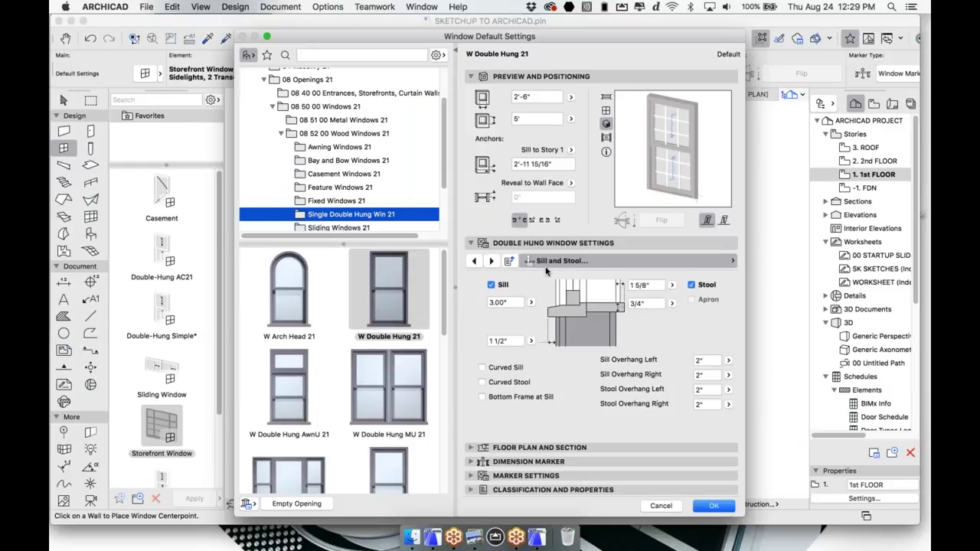
Enable the outside and inside casing for the double-hung window.
{"action": "left_click", "coordinate": [567, 261]}
{"action": "left_click", "coordinate": [783, 449]}
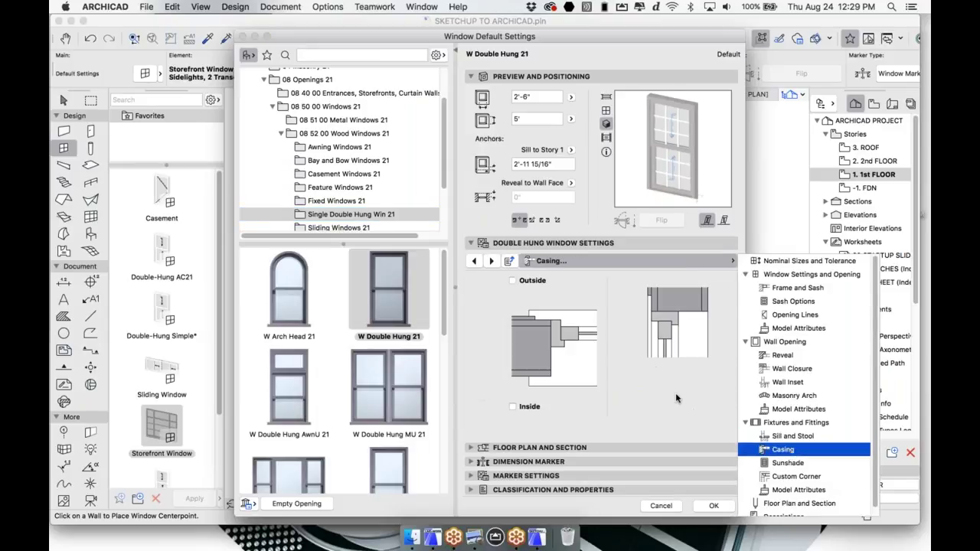
{"action": "left_click", "coordinate": [523, 281]}
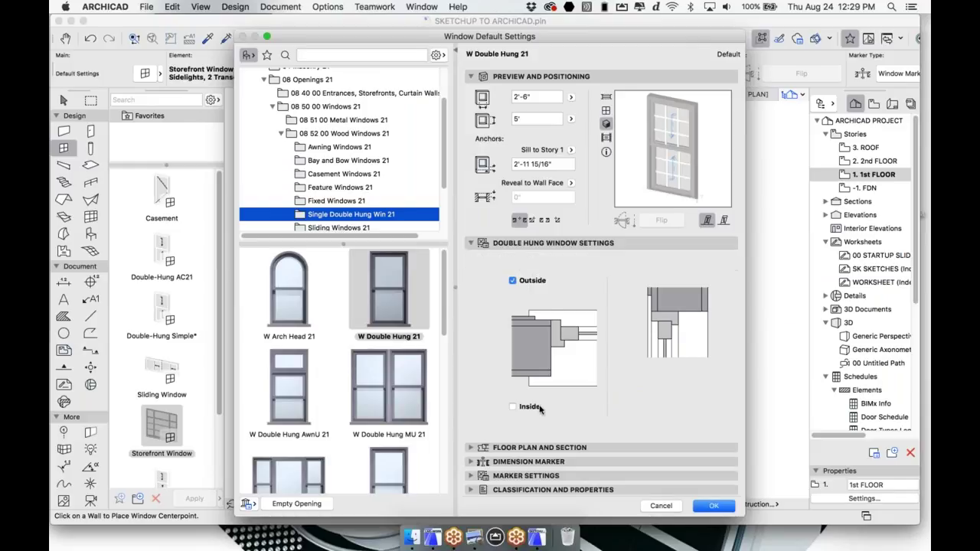
{"action": "left_click", "coordinate": [526, 410]}
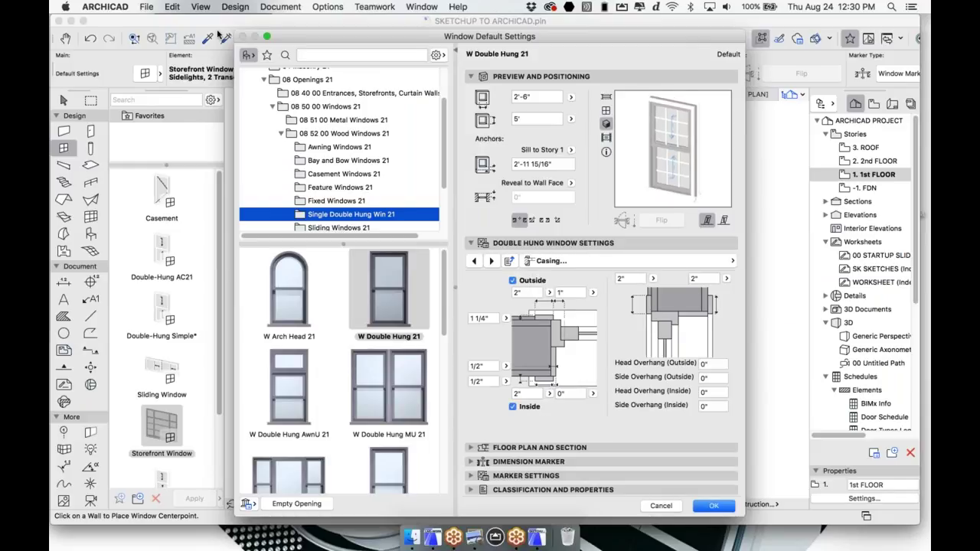
Save the current double-hung window settings as a favorite named "double hung" and accept the default window settings.
{"action": "left_click", "coordinate": [267, 55]}
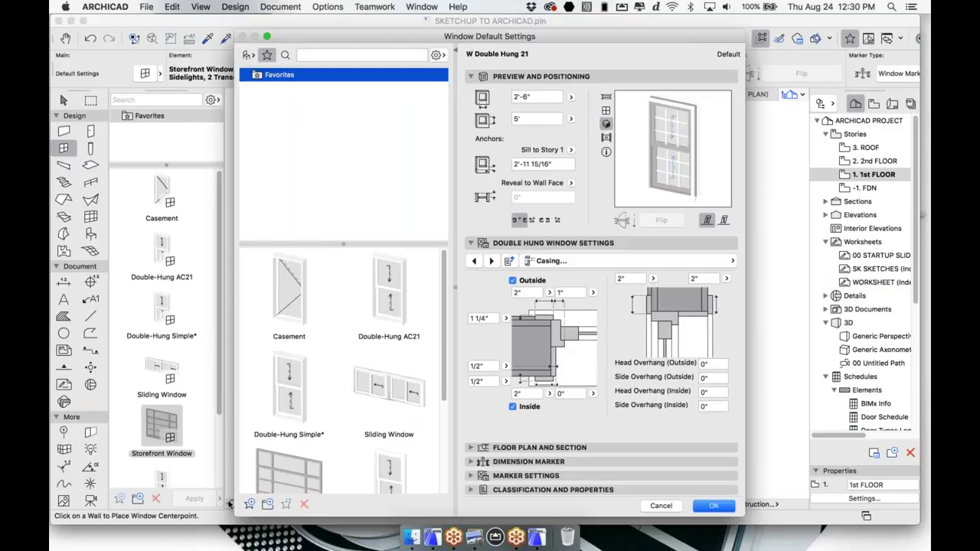
{"action": "left_click", "coordinate": [250, 503]}
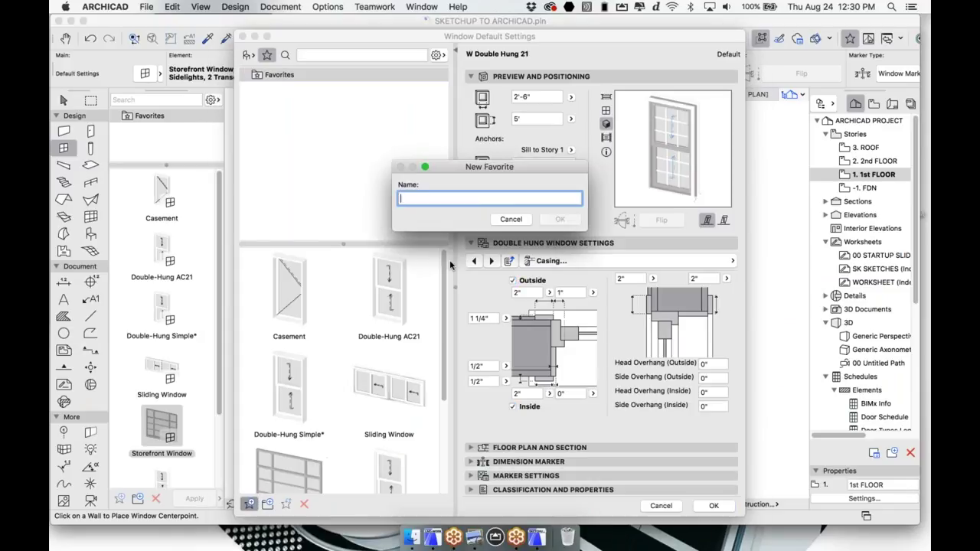
{"action": "type", "text": "double hung"}
{"action": "left_click", "coordinate": [561, 220]}
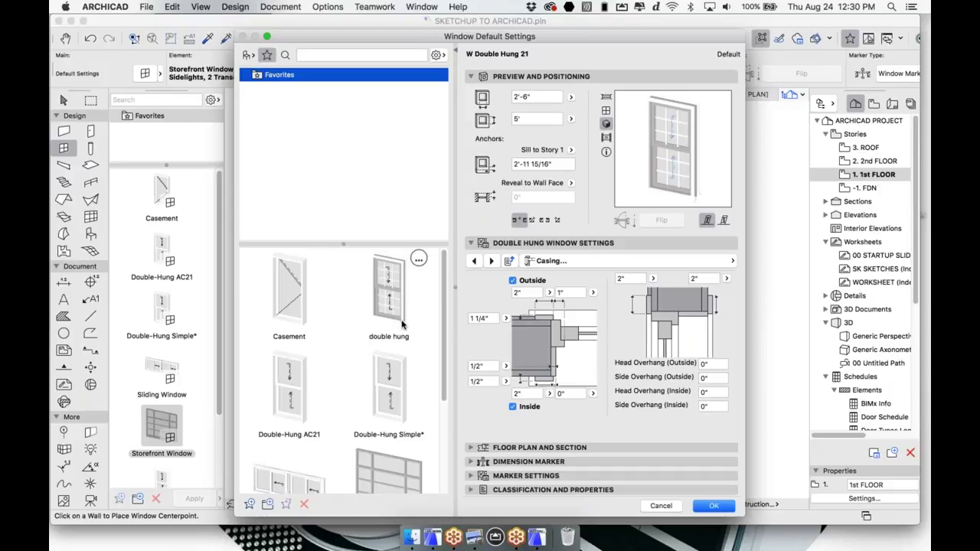
{"action": "left_click", "coordinate": [714, 506]}
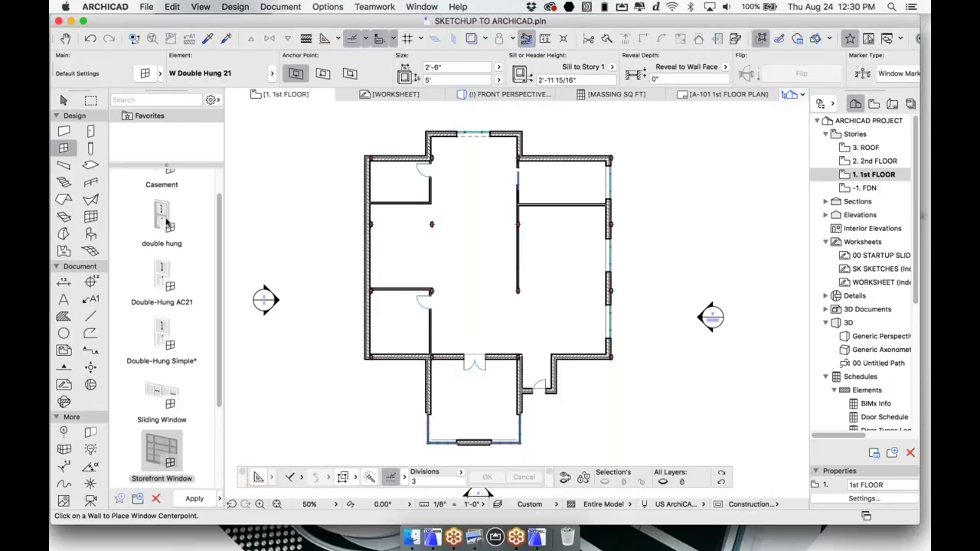
Place a window from the double hung favorite midway along the west exterior wall, with its outside facing away from the building.
{"action": "left_click", "coordinate": [162, 245]}
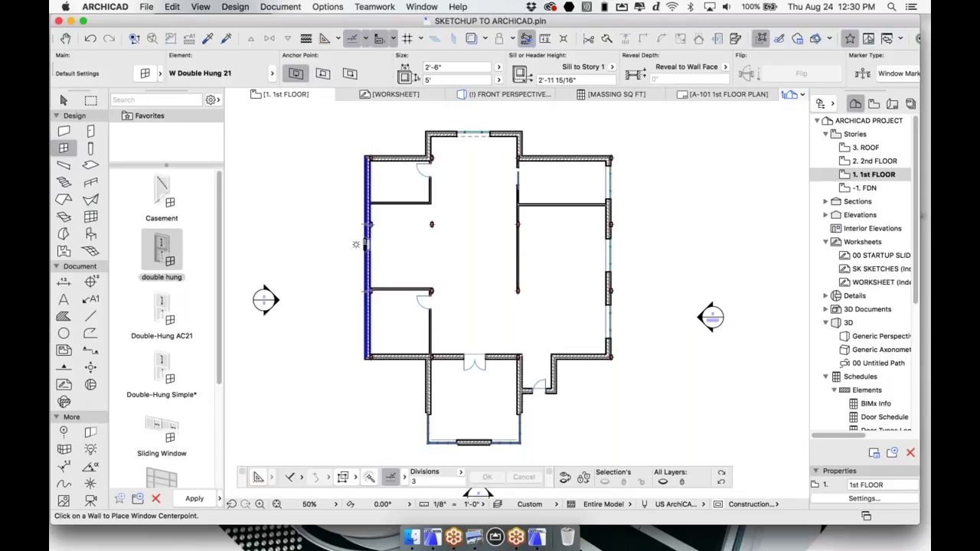
{"action": "left_click", "coordinate": [359, 245]}
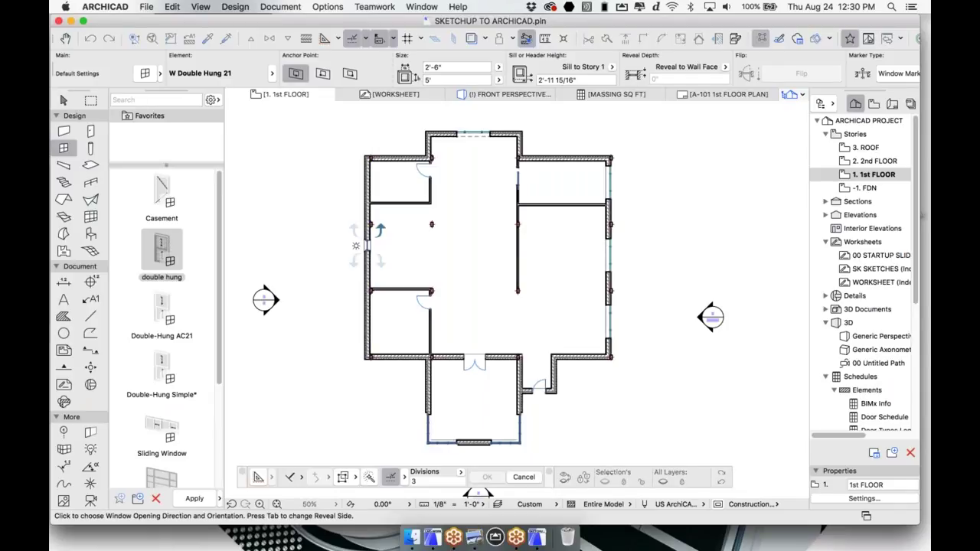
{"action": "left_click", "coordinate": [319, 243]}
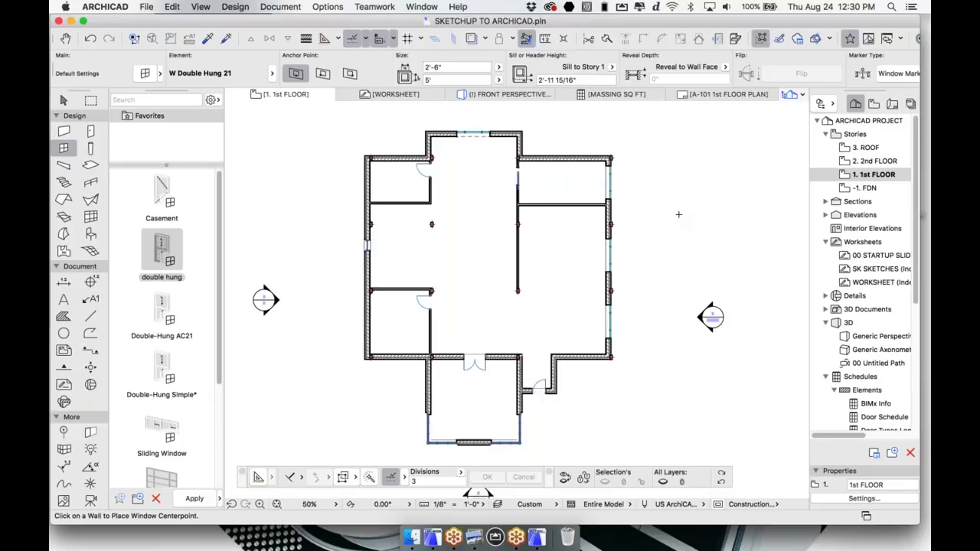
Open the 2nd FLOOR story and show the 1st FLOOR plan as its trace reference.
{"action": "left_click", "coordinate": [882, 164]}
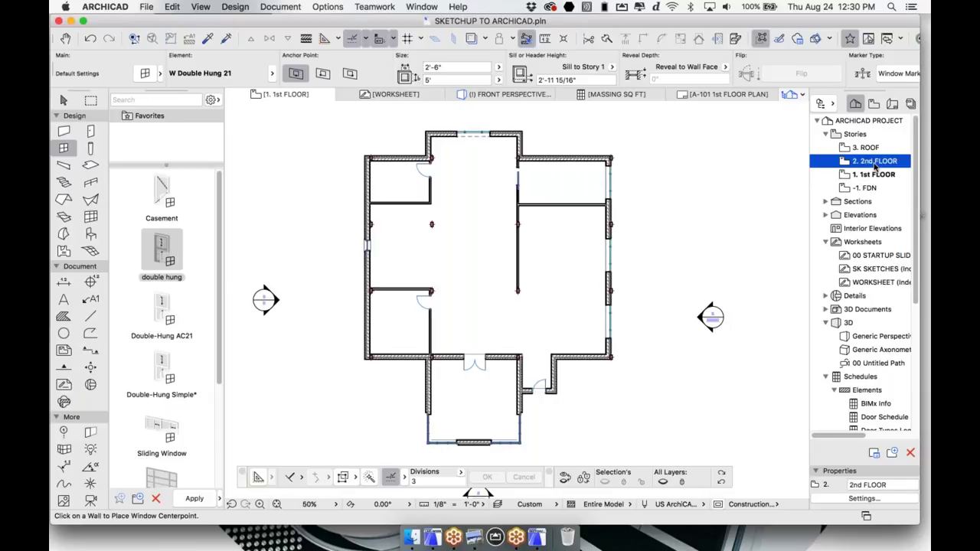
{"action": "double_click", "coordinate": [876, 164]}
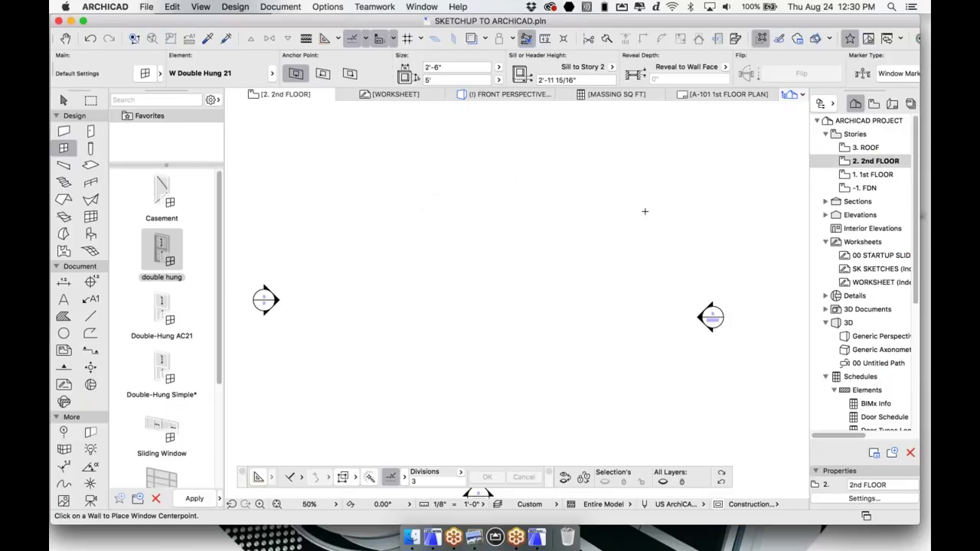
{"action": "scroll", "coordinate": [645, 212], "scroll_direction": "down", "scroll_amount": 4}
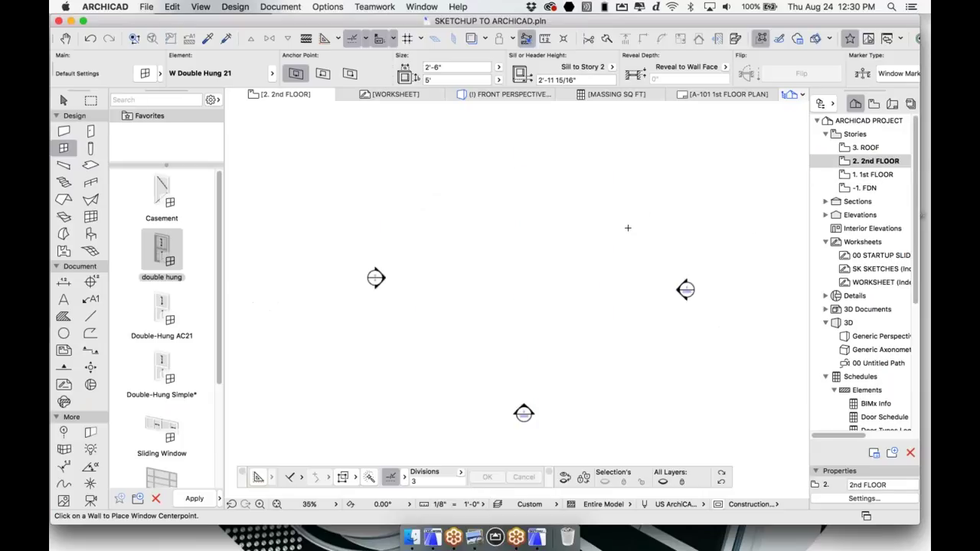
{"action": "right_click", "coordinate": [874, 176]}
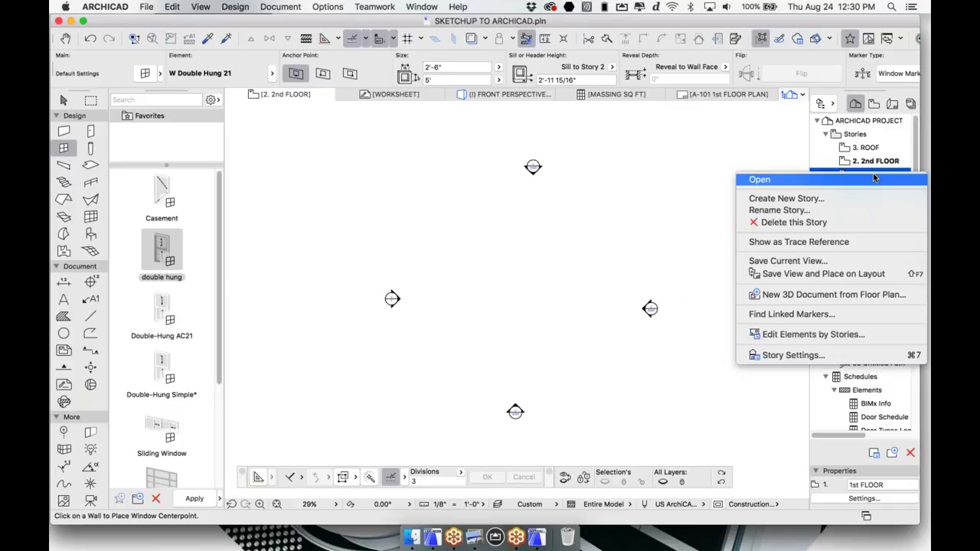
{"action": "left_click", "coordinate": [856, 242]}
{"action": "scroll", "coordinate": [519, 337], "scroll_direction": "up", "scroll_amount": 3}
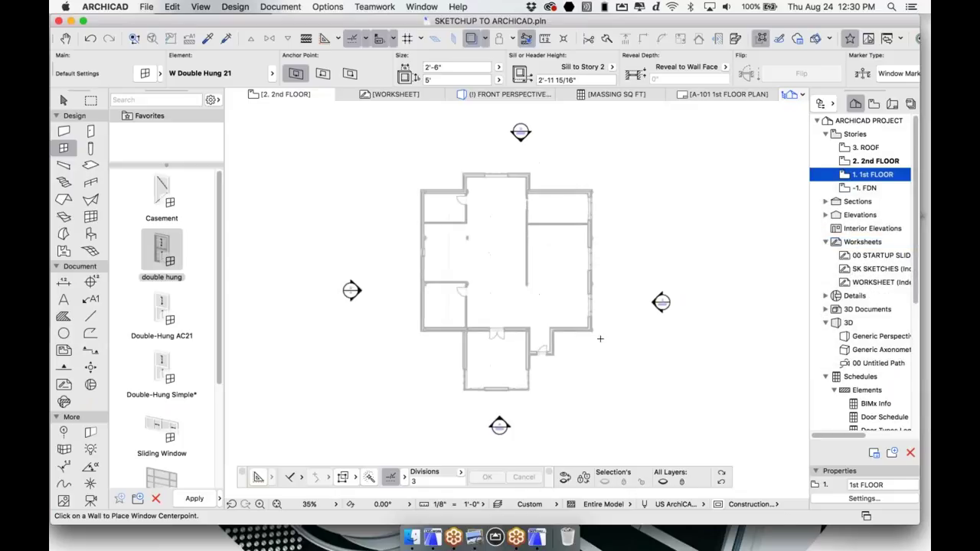
Pick up the traced exterior wall's settings and draw a short horizontal wall across the front room's west wall.
{"action": "scroll", "coordinate": [520, 337], "scroll_direction": "up", "scroll_amount": 5}
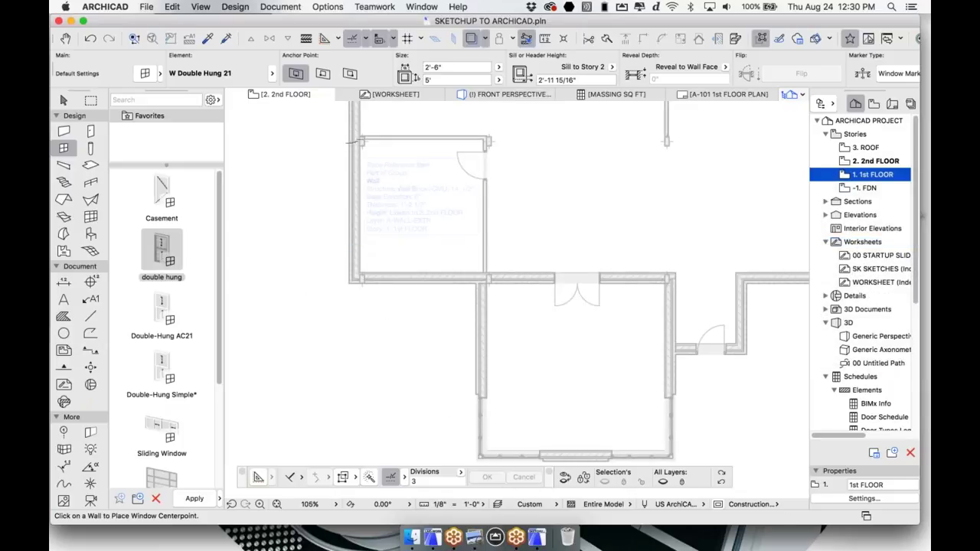
{"action": "left_click", "coordinate": [376, 286], "text": "alt"}
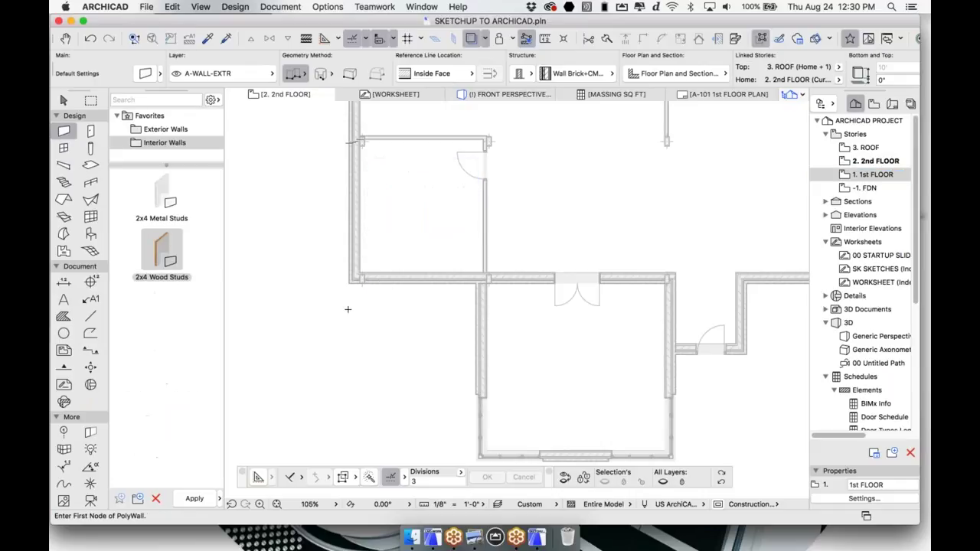
{"action": "left_click", "coordinate": [359, 359]}
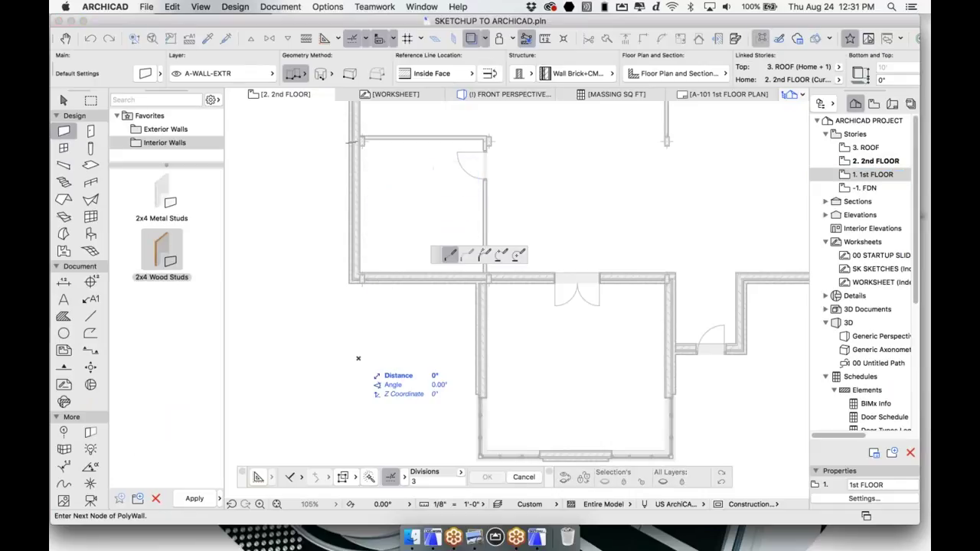
{"action": "double_click", "coordinate": [530, 358]}
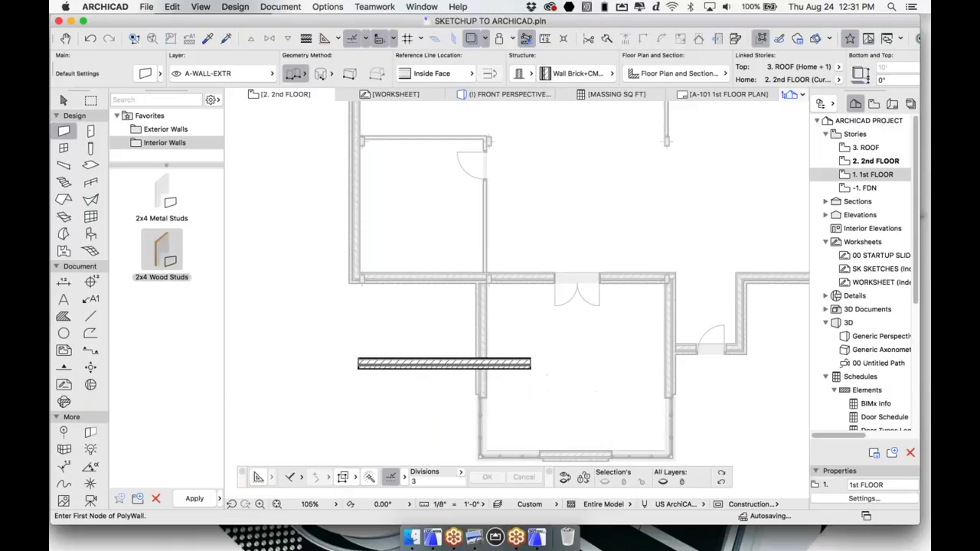
Pick up the traced French door's settings and place a 5068 French Door in the middle of the new wall.
{"action": "left_click", "coordinate": [561, 301], "text": "alt"}
{"action": "left_click", "coordinate": [445, 363]}
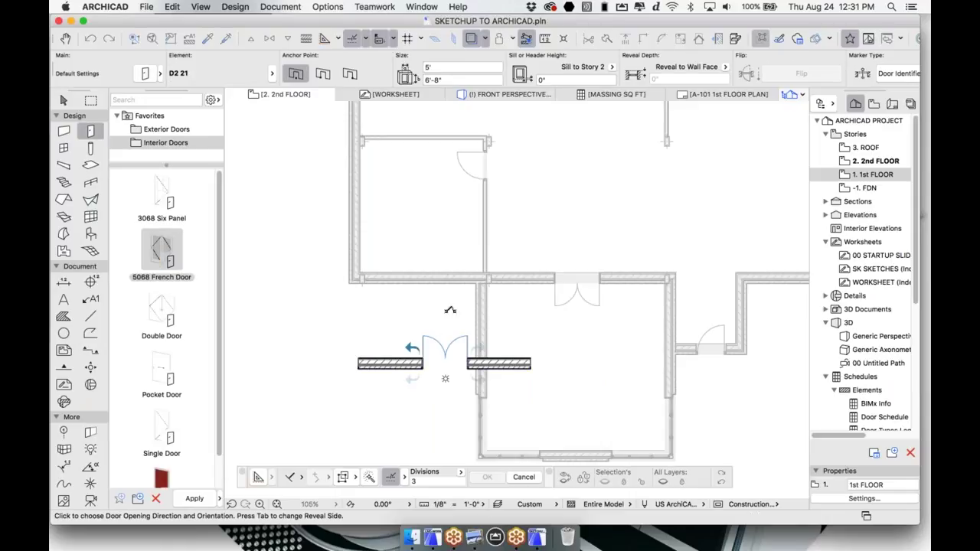
{"action": "left_click", "coordinate": [551, 339]}
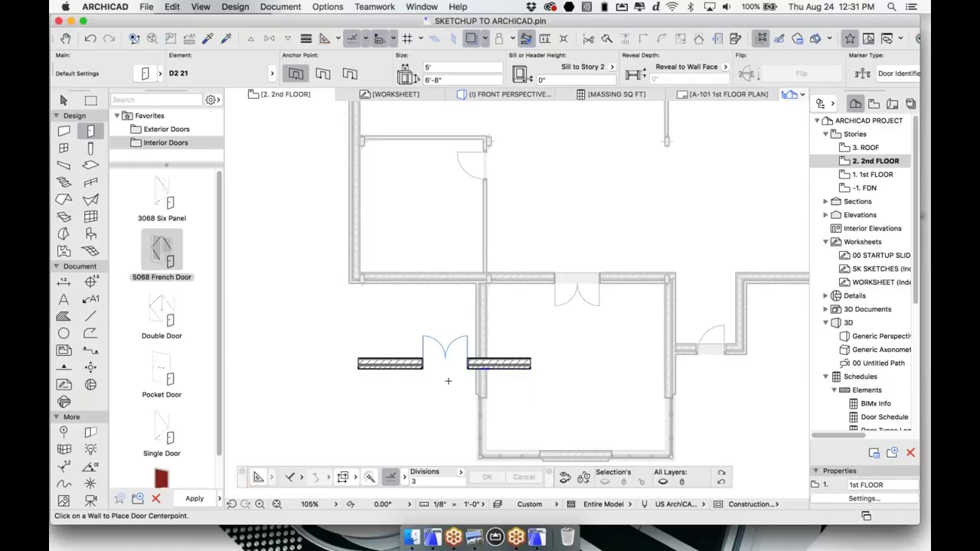
Undo the French door placement and delete the short test wall from the 2nd floor.
{"action": "key", "text": "super+z"}
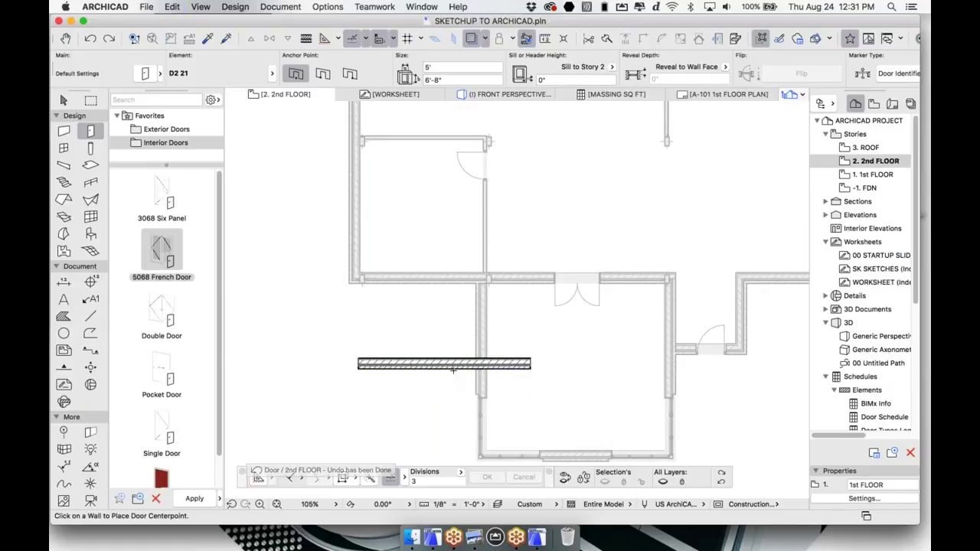
{"action": "key", "text": "w"}
{"action": "left_click", "coordinate": [454, 369]}
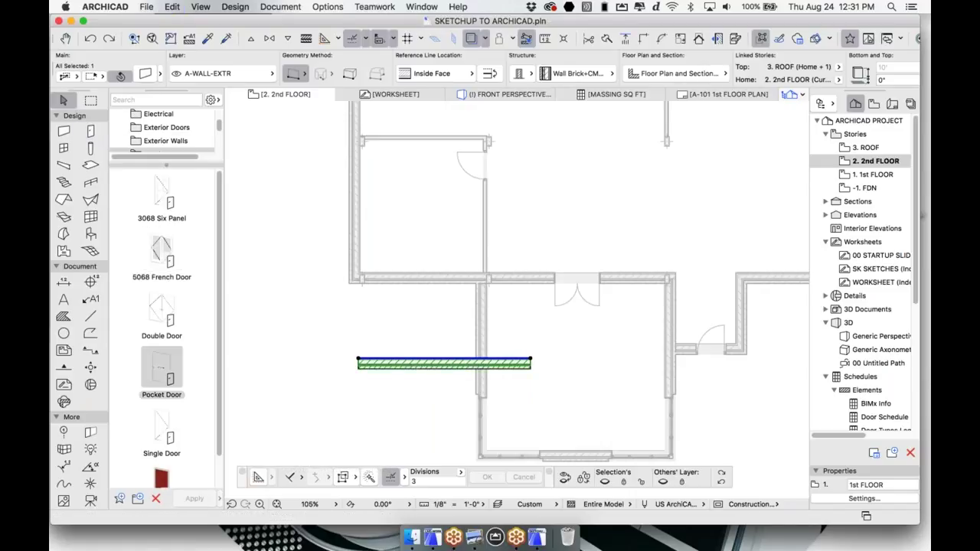
{"action": "key", "text": "Delete"}
Copy all element types from the 1st FLOOR story to the 2nd FLOOR with Edit Elements by Stories.
{"action": "right_click", "coordinate": [857, 134]}
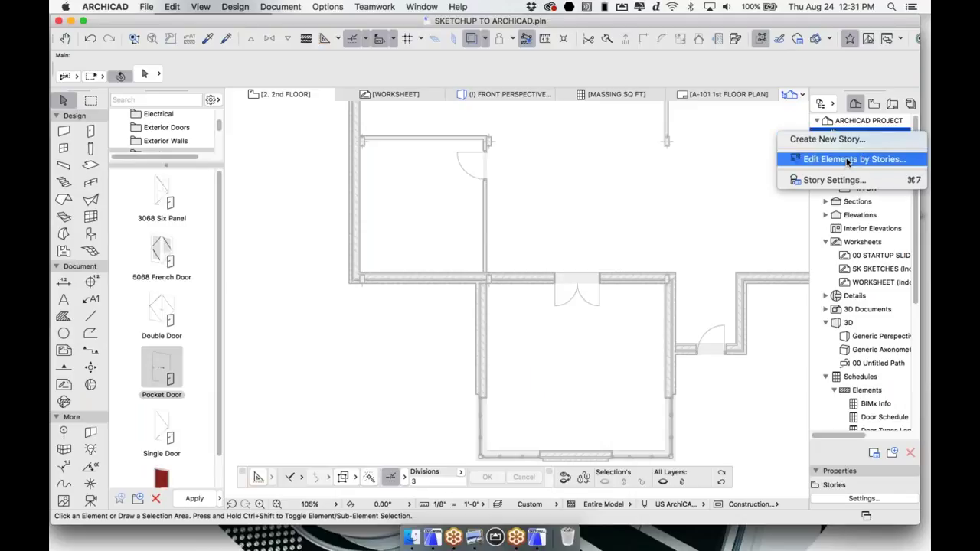
{"action": "left_click", "coordinate": [848, 159]}
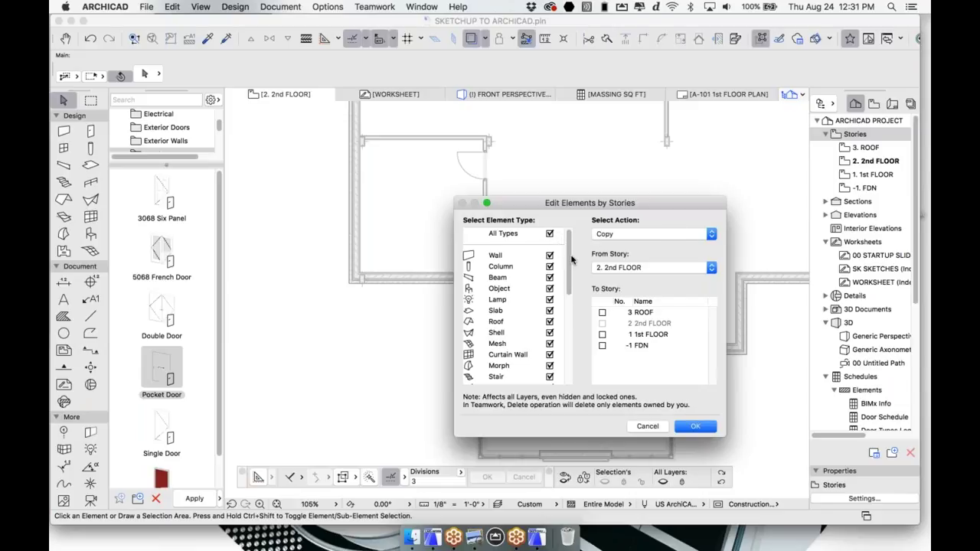
{"action": "left_click", "coordinate": [623, 269]}
{"action": "left_click", "coordinate": [622, 279]}
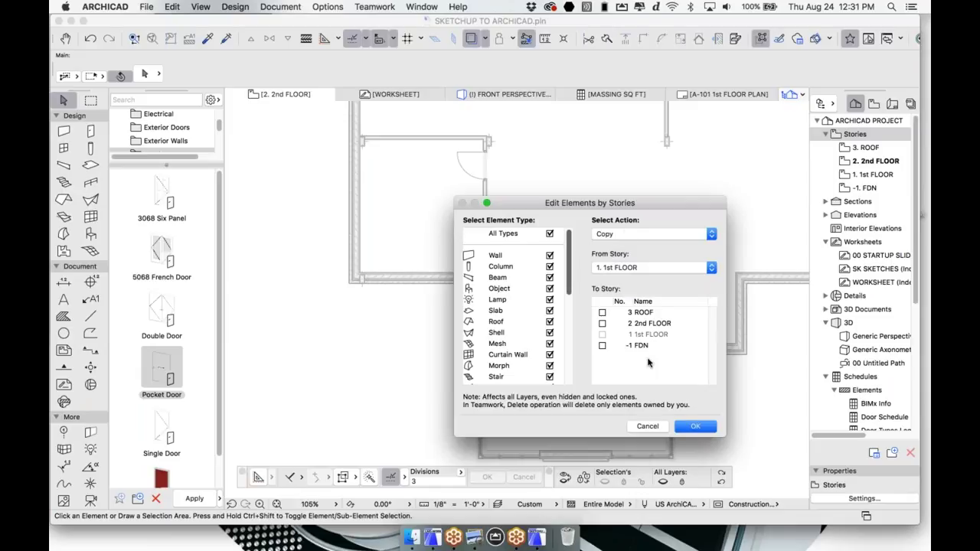
{"action": "left_click", "coordinate": [603, 324]}
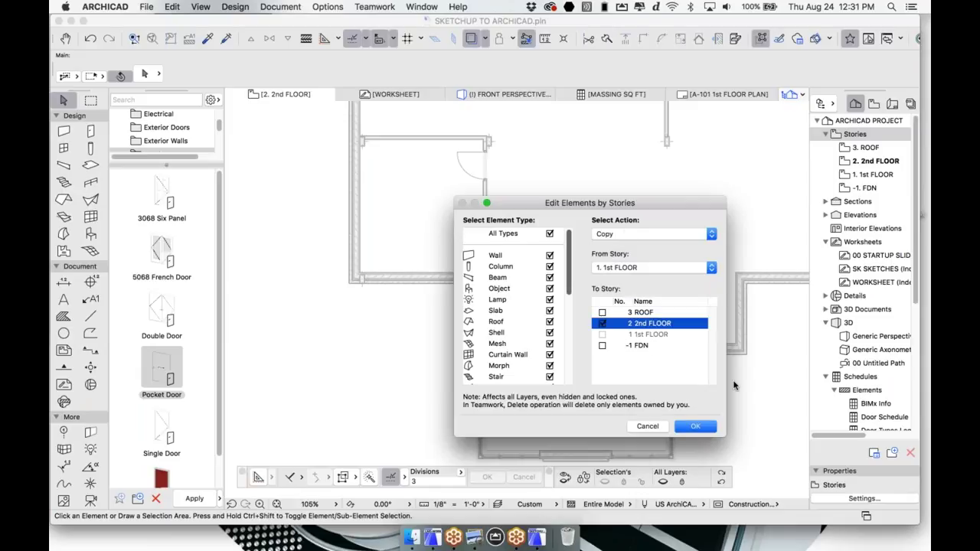
{"action": "left_click", "coordinate": [701, 429]}
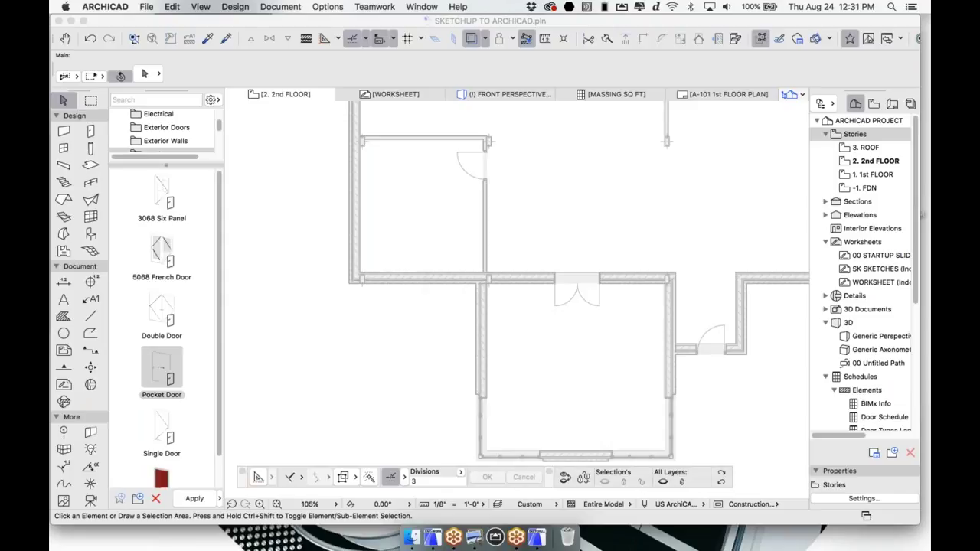
Delete the copied 3' by 7' storefront entry door from the small front recess on the 2nd floor.
{"action": "scroll", "coordinate": [624, 296], "scroll_direction": "down", "scroll_amount": 5}
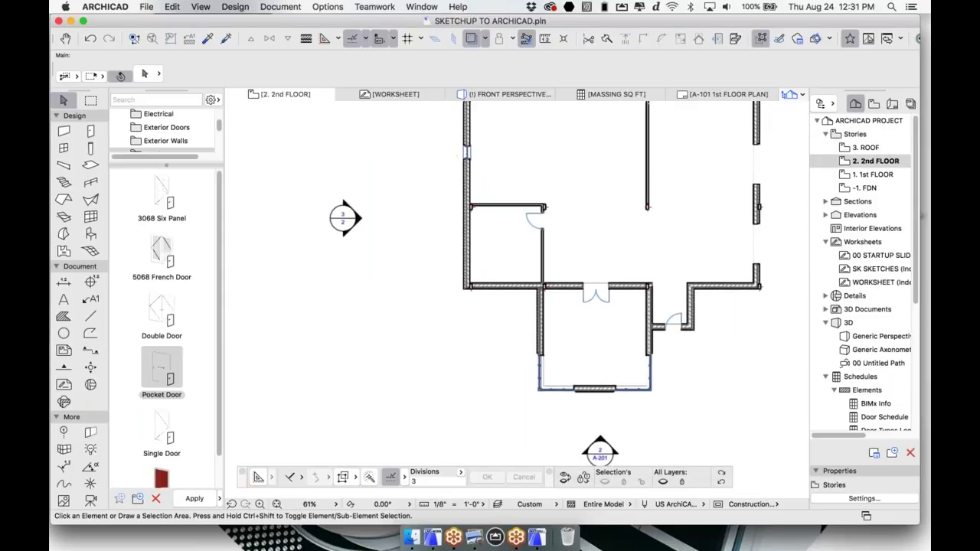
{"action": "middle_click_drag", "start_coordinate": [624, 296], "coordinate": [582, 311]}
{"action": "left_click", "coordinate": [640, 331]}
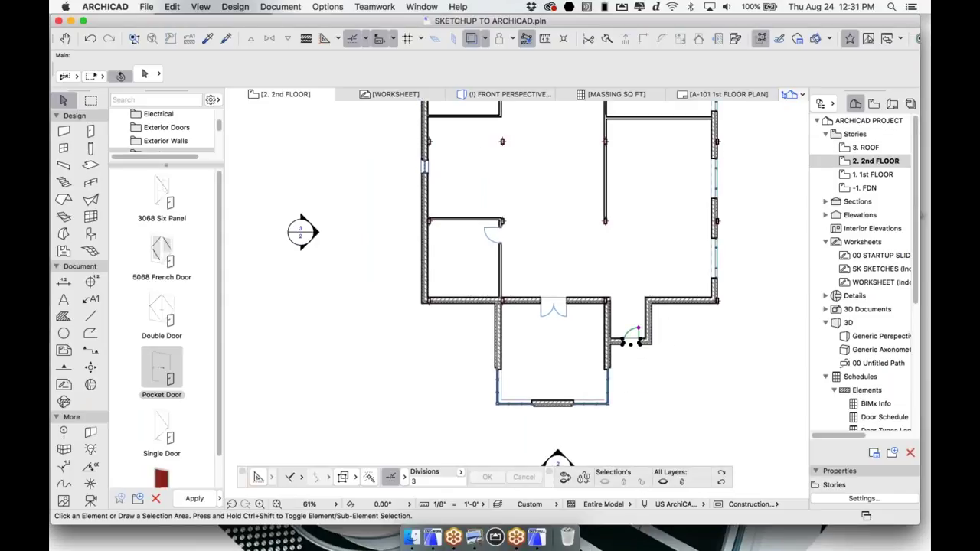
{"action": "scroll", "coordinate": [636, 335], "scroll_direction": "down", "scroll_amount": 3}
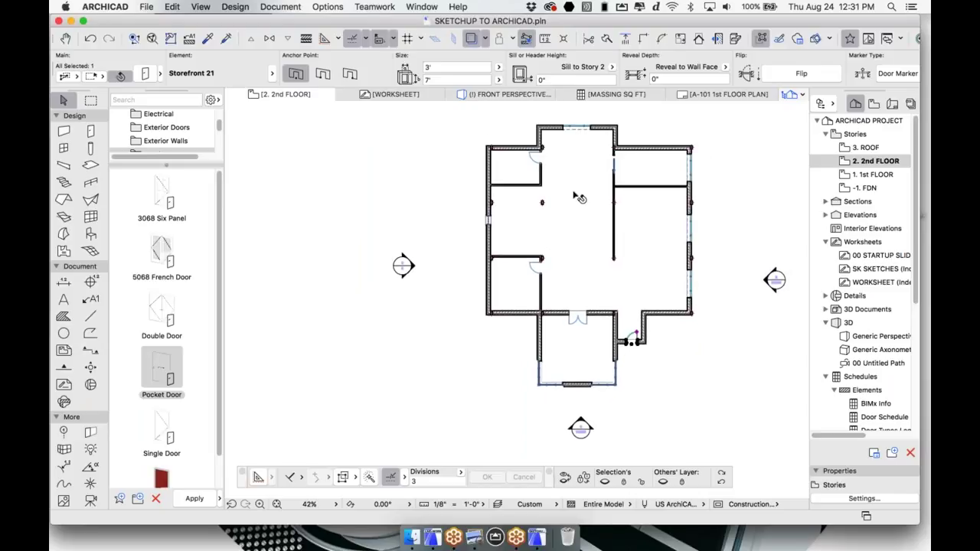
{"action": "scroll", "coordinate": [651, 339], "scroll_direction": "up", "scroll_amount": 2}
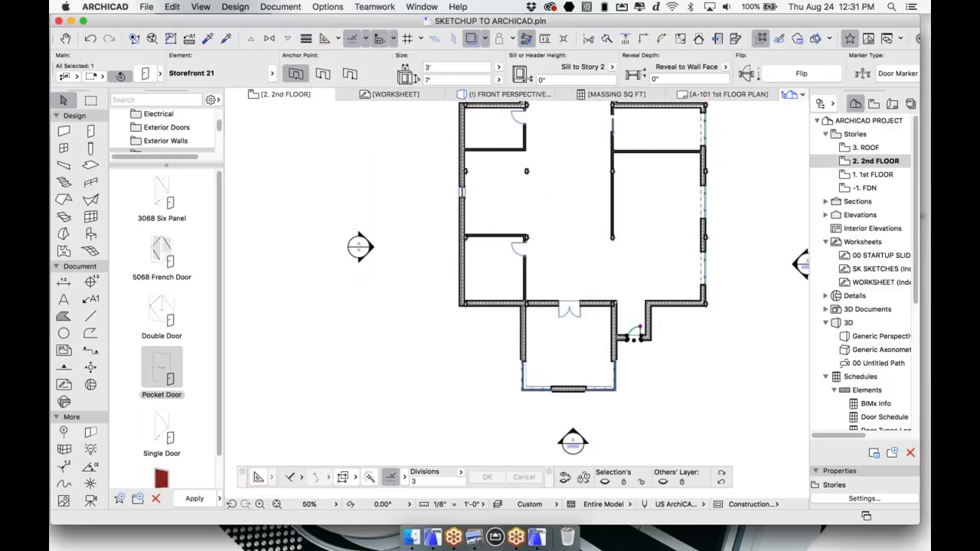
{"action": "scroll", "coordinate": [640, 336], "scroll_direction": "down", "scroll_amount": 2}
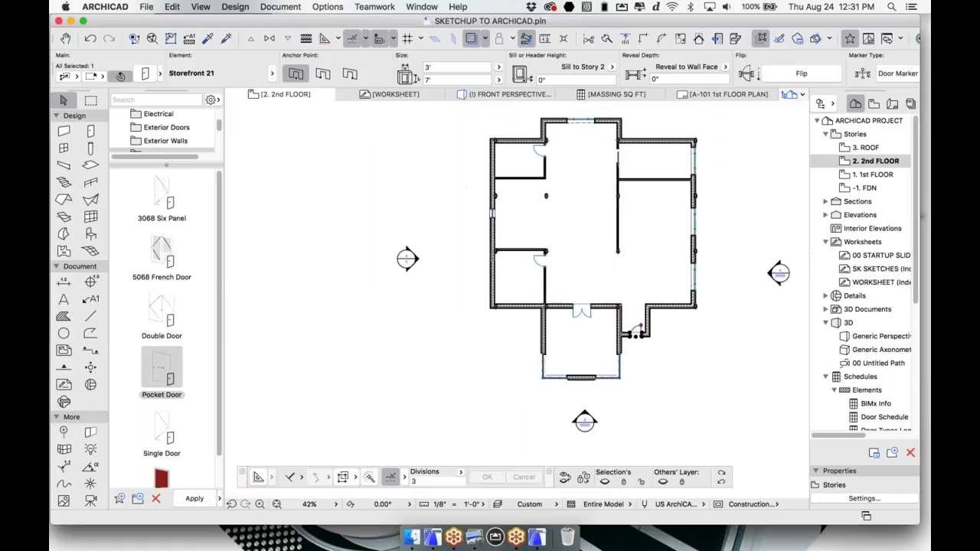
{"action": "left_click", "coordinate": [663, 322]}
{"action": "scroll", "coordinate": [650, 333], "scroll_direction": "up", "scroll_amount": 4}
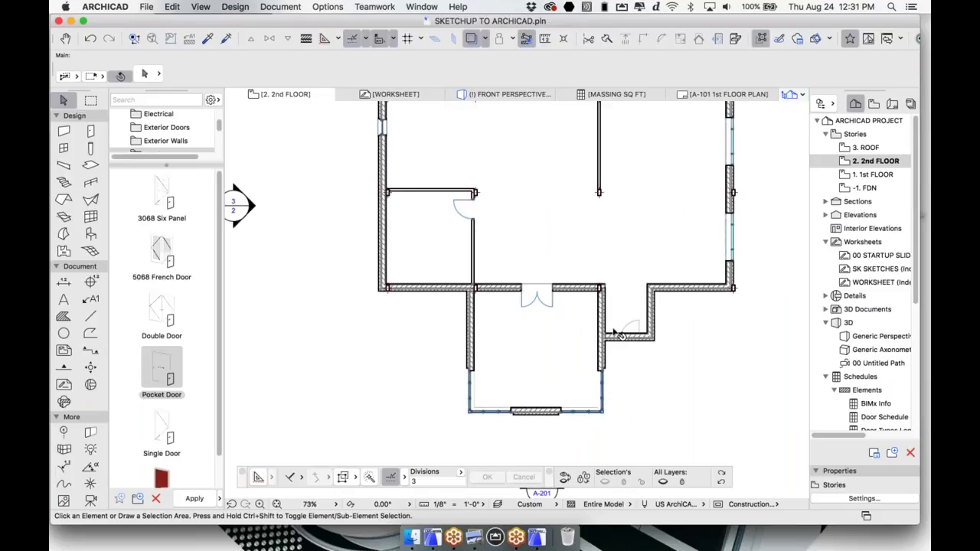
Examine the two-story building in the 3D perspective and select the 2nd floor exterior wall containing the upper storefront window.
{"action": "key", "text": "F3"}
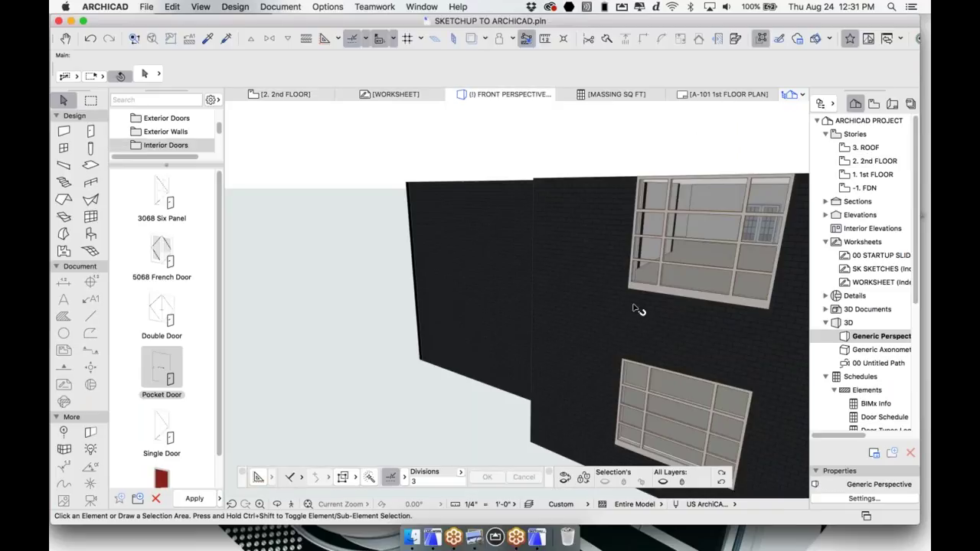
{"action": "scroll", "coordinate": [637, 307], "scroll_direction": "down", "scroll_amount": 3}
{"action": "middle_click_drag", "start_coordinate": [641, 308], "coordinate": [490, 307], "text": "shift"}
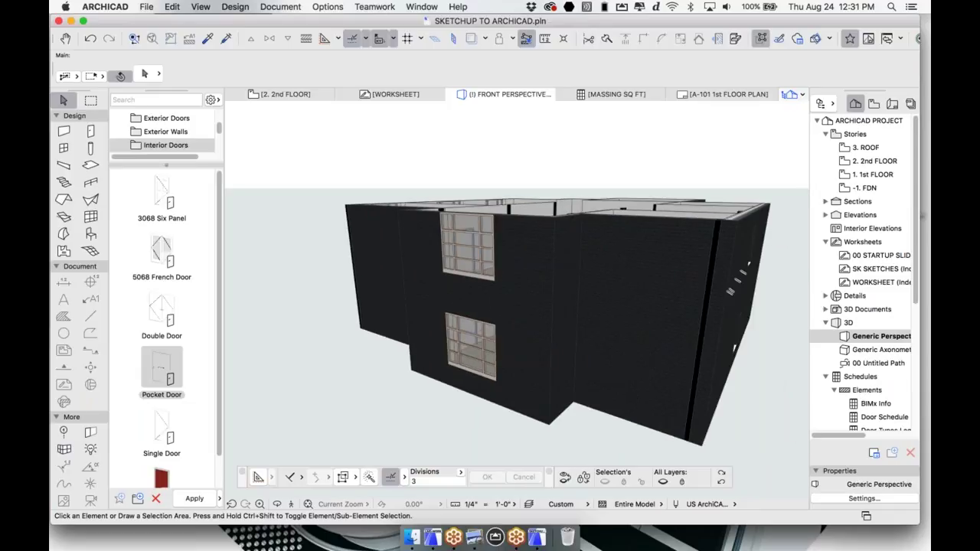
{"action": "middle_click_drag", "start_coordinate": [693, 253], "coordinate": [724, 278], "text": "shift"}
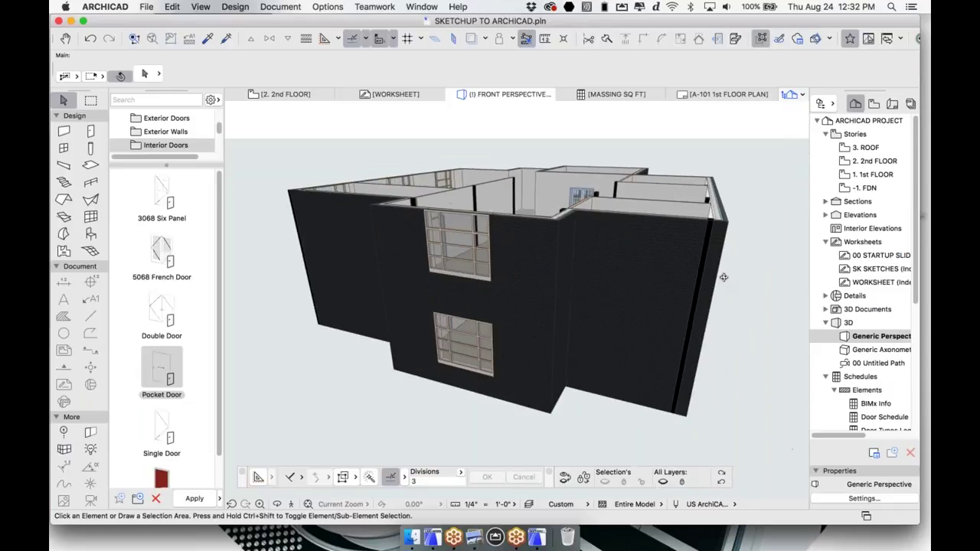
{"action": "middle_click_drag", "start_coordinate": [583, 277], "coordinate": [614, 263], "text": "shift"}
{"action": "left_click", "coordinate": [614, 263]}
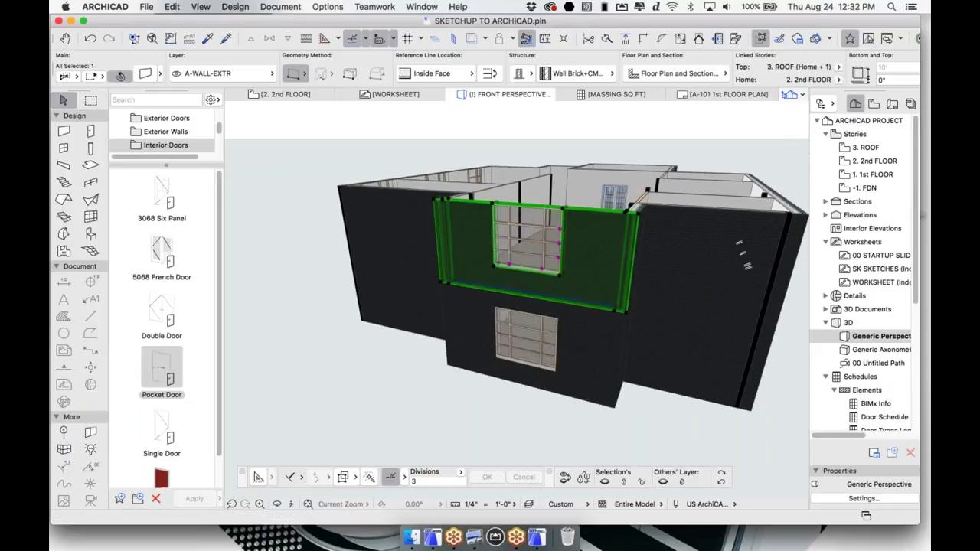
Delete the three 2nd floor exterior walls of the projecting bay that holds the upper storefront window.
{"action": "left_click", "coordinate": [642, 215], "text": "shift"}
{"action": "middle_click_drag", "start_coordinate": [642, 215], "coordinate": [486, 265], "text": "shift"}
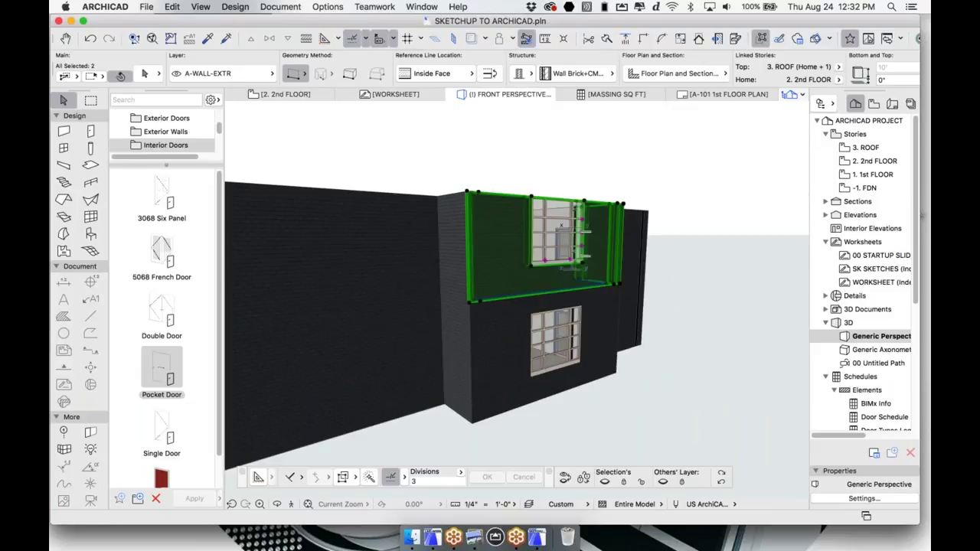
{"action": "left_click", "coordinate": [462, 268], "text": "shift"}
{"action": "key", "text": "Delete"}
{"action": "middle_click_drag", "start_coordinate": [475, 268], "coordinate": [462, 321], "text": "shift"}
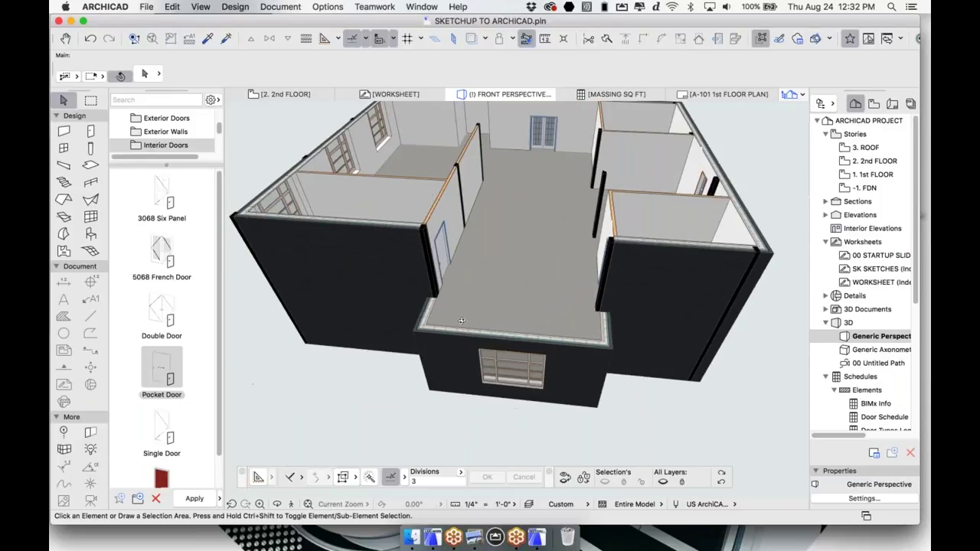
{"action": "left_click", "coordinate": [404, 273]}
{"action": "left_click", "coordinate": [437, 294]}
{"action": "left_click", "coordinate": [491, 374]}
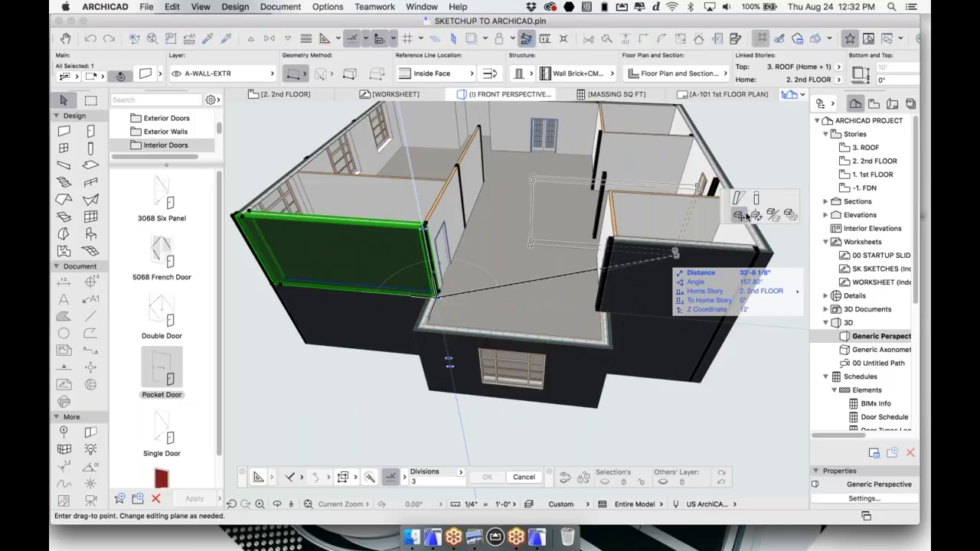
{"action": "key", "text": "Escape"}
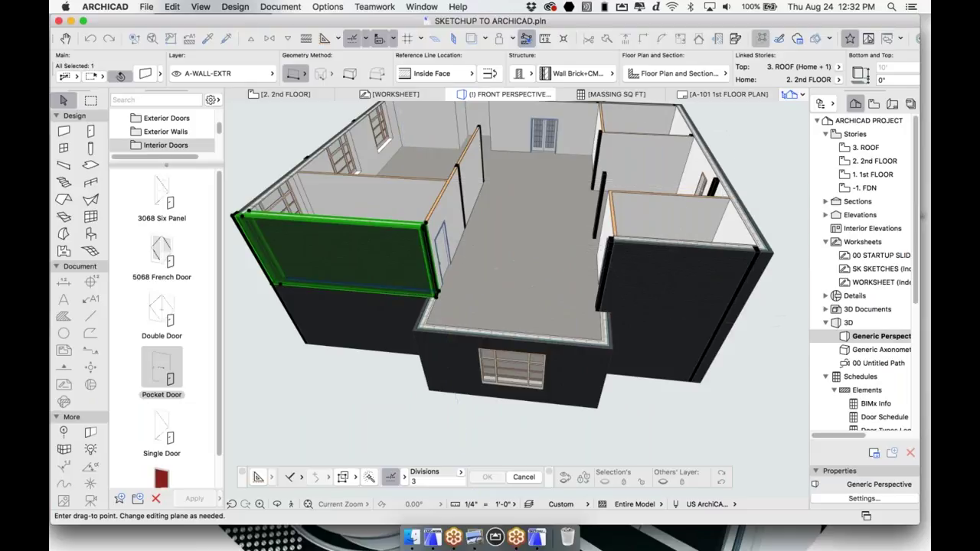
{"action": "scroll", "coordinate": [443, 295], "scroll_direction": "up", "scroll_amount": 3}
{"action": "left_click", "coordinate": [416, 200]}
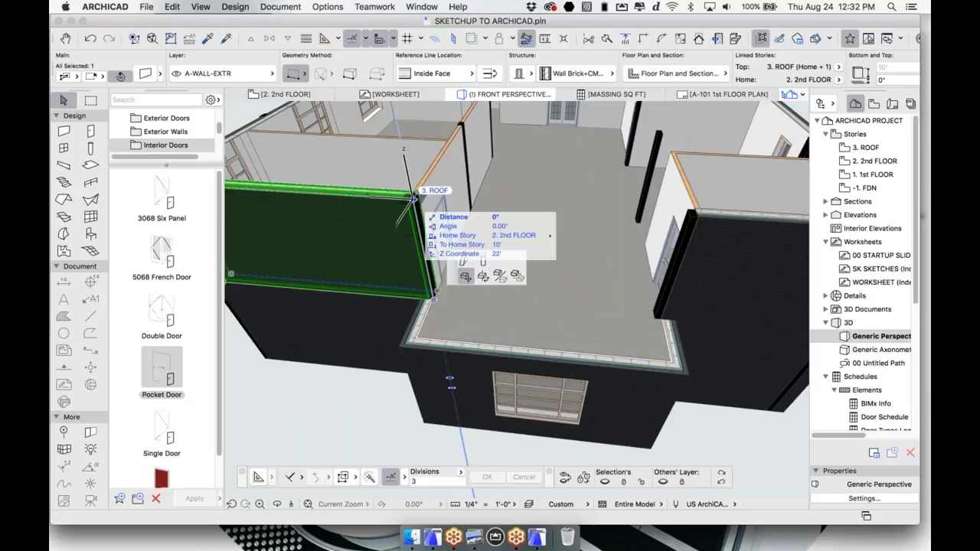
{"action": "key", "text": "Escape"}
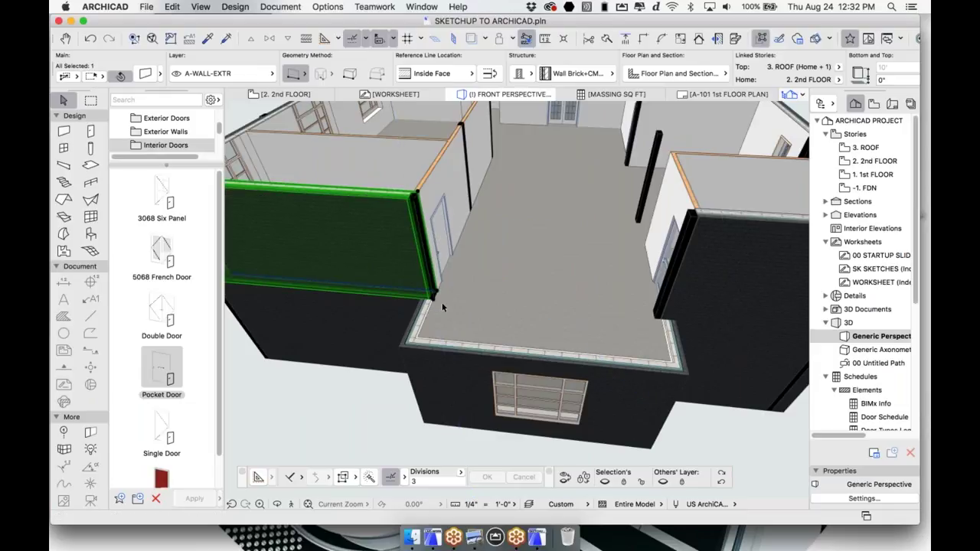
{"action": "scroll", "coordinate": [437, 305], "scroll_direction": "up", "scroll_amount": 3}
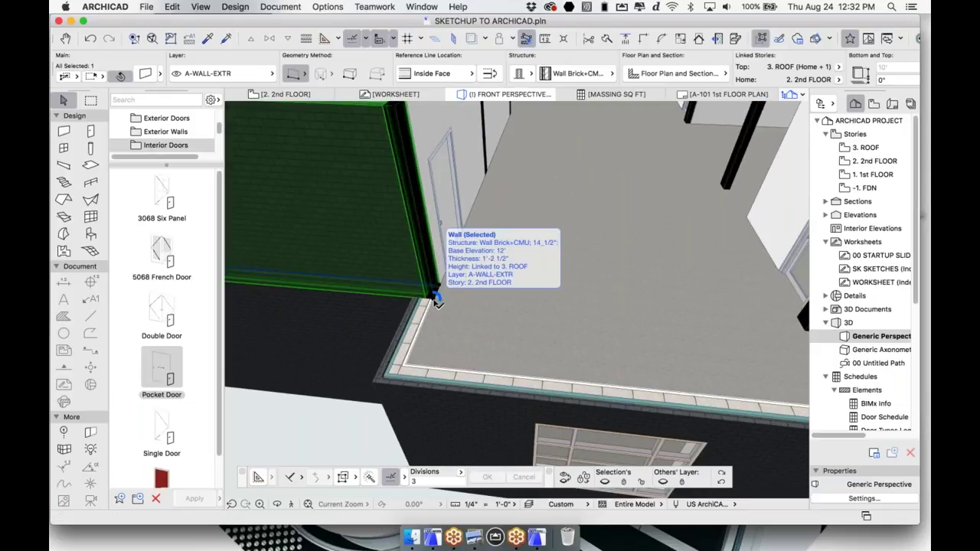
{"action": "left_click", "coordinate": [434, 300]}
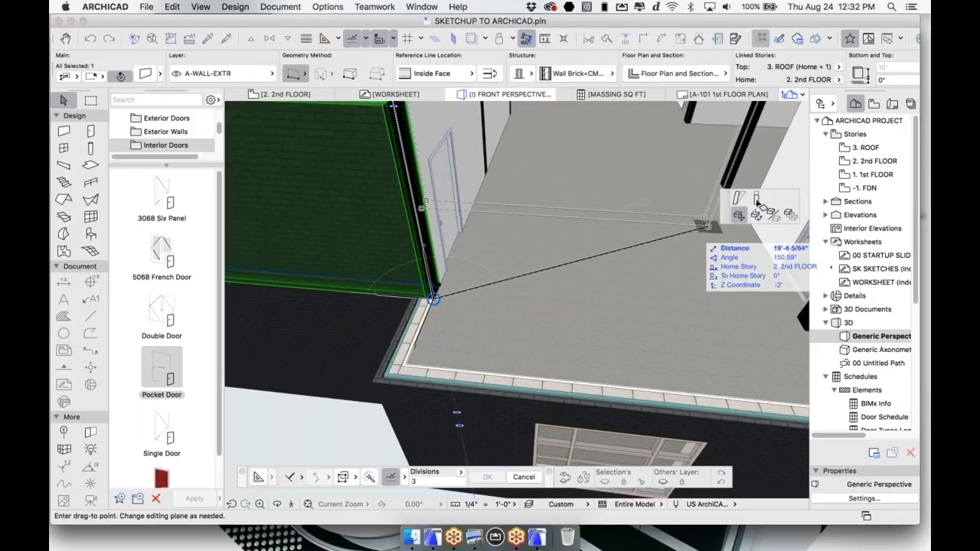
{"action": "left_click", "coordinate": [739, 216]}
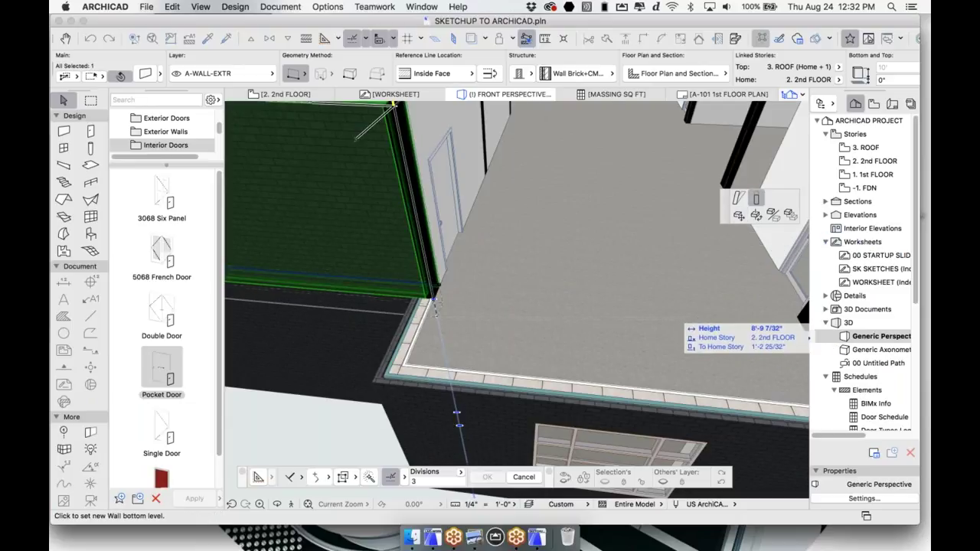
{"action": "scroll", "coordinate": [457, 414], "scroll_direction": "down", "scroll_amount": 5}
{"action": "scroll", "coordinate": [475, 368], "scroll_direction": "up", "scroll_amount": 3}
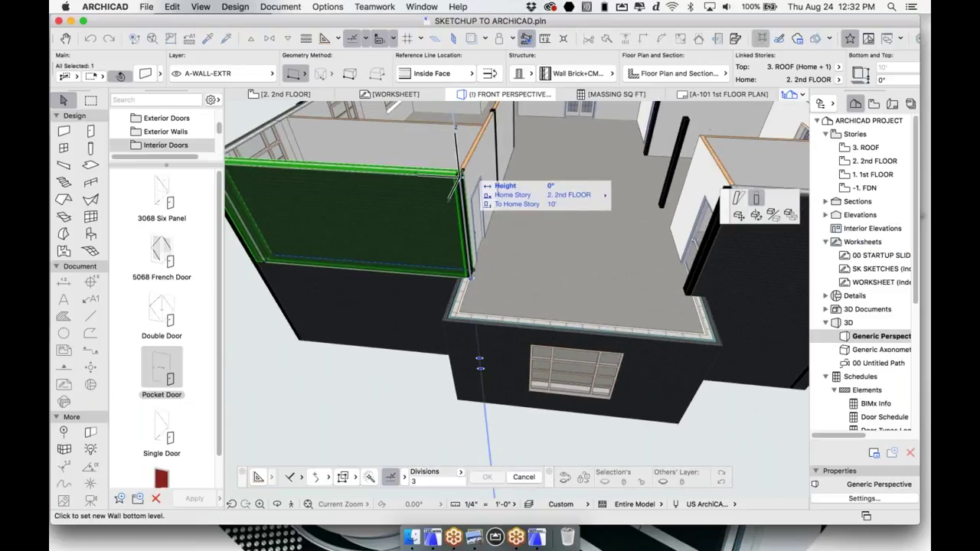
{"action": "key", "text": "super+z"}
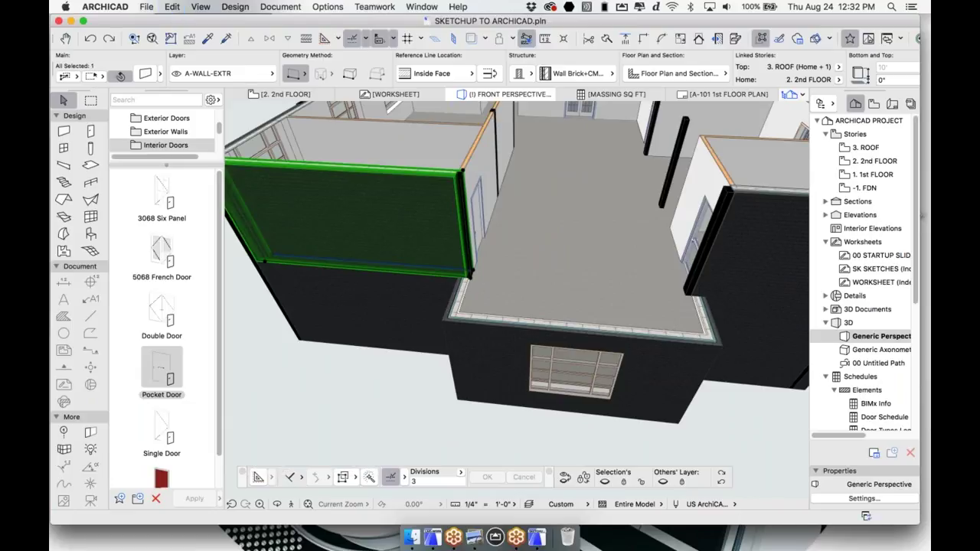
{"action": "scroll", "coordinate": [481, 205], "scroll_direction": "down", "scroll_amount": 3}
{"action": "middle_click_drag", "start_coordinate": [481, 204], "coordinate": [483, 225]}
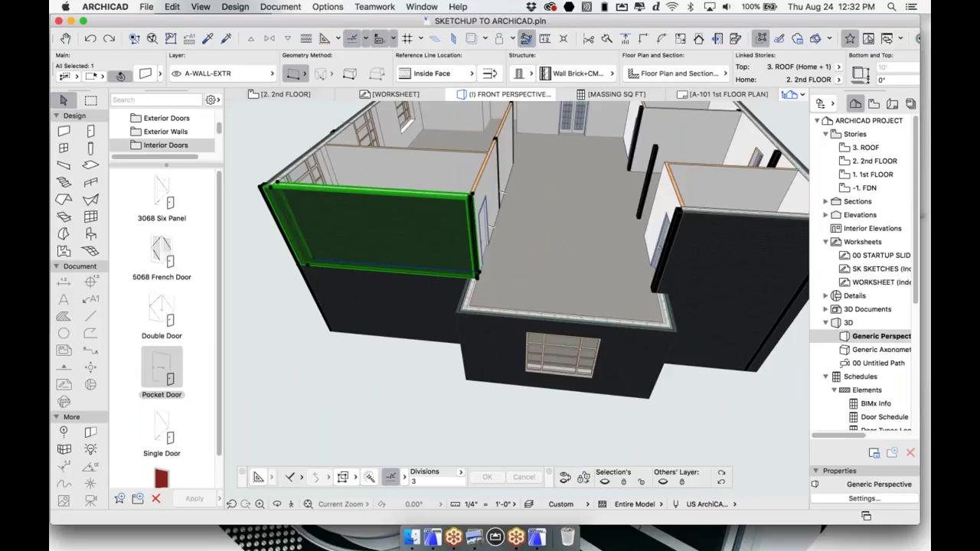
Open the 2nd FLOOR plan and compare it with the 1st FLOOR plan, ending on the 2nd FLOOR.
{"action": "left_click", "coordinate": [285, 94]}
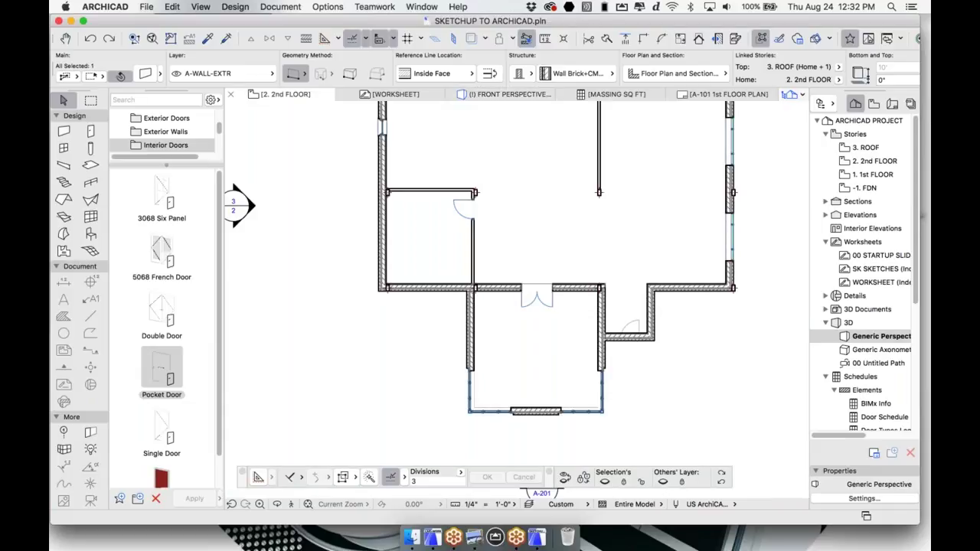
{"action": "left_click", "coordinate": [591, 298]}
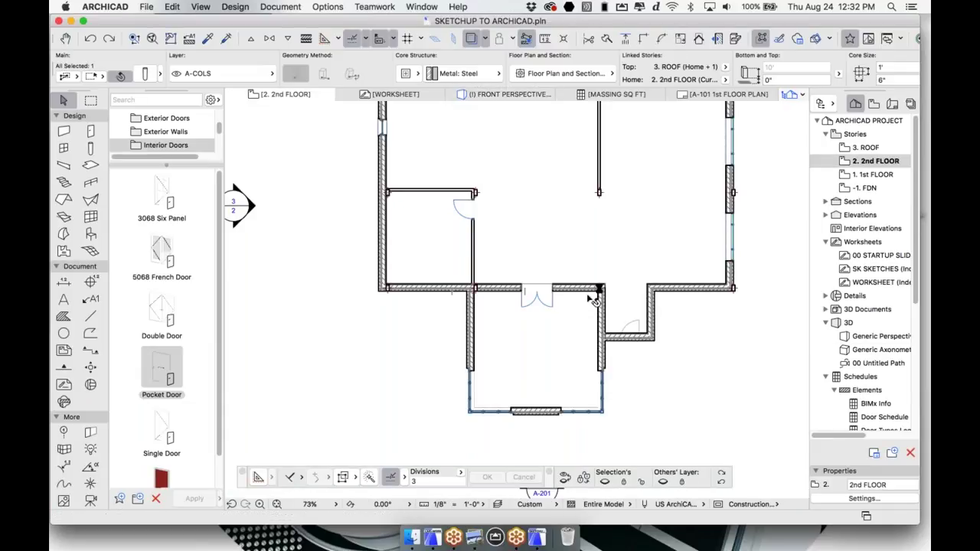
{"action": "key", "text": "Escape"}
{"action": "scroll", "coordinate": [514, 322], "scroll_direction": "down", "scroll_amount": 3}
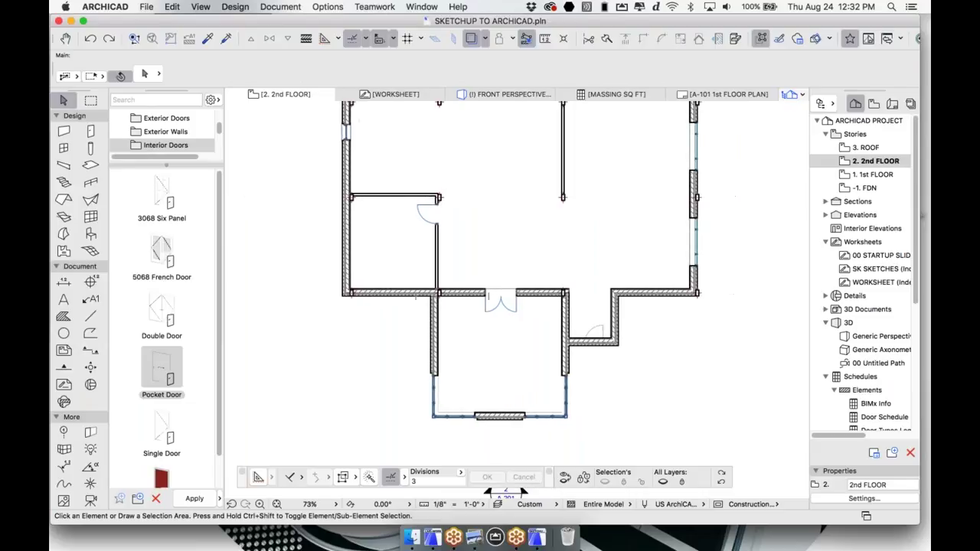
{"action": "middle_click_drag", "start_coordinate": [688, 261], "coordinate": [671, 259]}
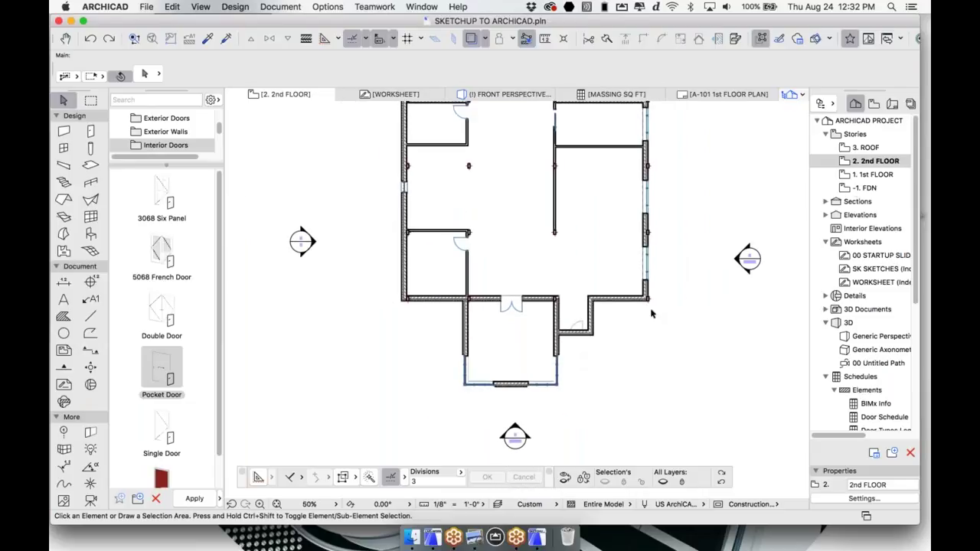
{"action": "double_click", "coordinate": [863, 175]}
{"action": "double_click", "coordinate": [868, 163]}
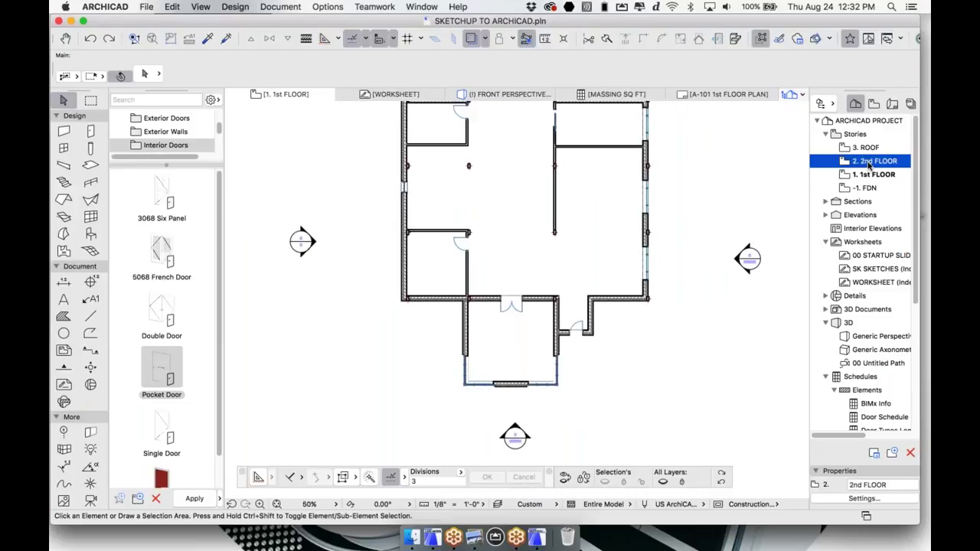
Delete the three 2nd floor exterior walls enclosing the glazed vestibule outside the French doors.
{"action": "left_click", "coordinate": [472, 340]}
{"action": "scroll", "coordinate": [495, 362], "scroll_direction": "up", "scroll_amount": 2}
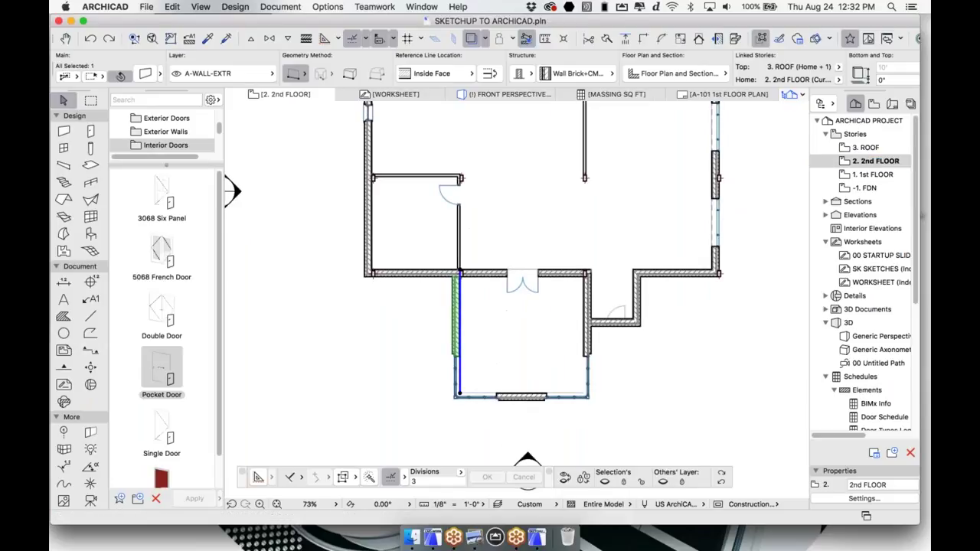
{"action": "key", "text": "Delete"}
{"action": "left_click", "coordinate": [521, 396]}
{"action": "key", "text": "Delete"}
{"action": "left_click", "coordinate": [586, 333]}
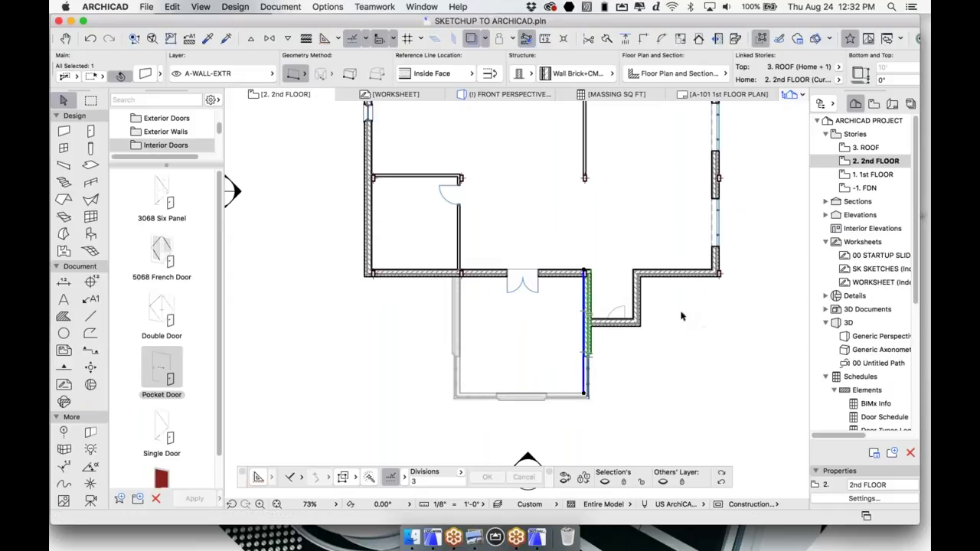
{"action": "key", "text": "Delete"}
Delete the two remaining 2nd floor exterior walls of the small recess beside the vestibule.
{"action": "left_click", "coordinate": [632, 338]}
{"action": "left_click", "coordinate": [653, 344]}
{"action": "left_click", "coordinate": [639, 321]}
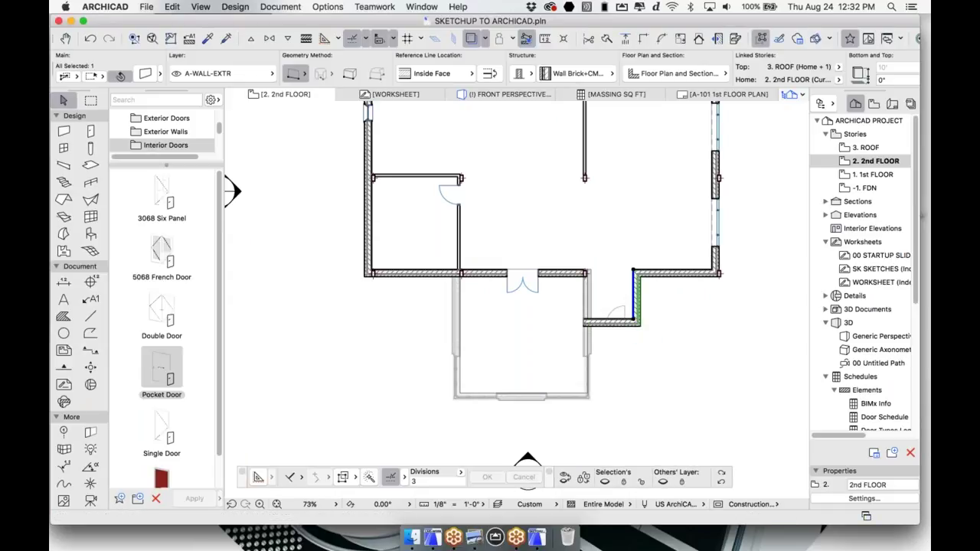
{"action": "key", "text": "Delete"}
{"action": "left_click", "coordinate": [628, 314]}
{"action": "left_click", "coordinate": [636, 333]}
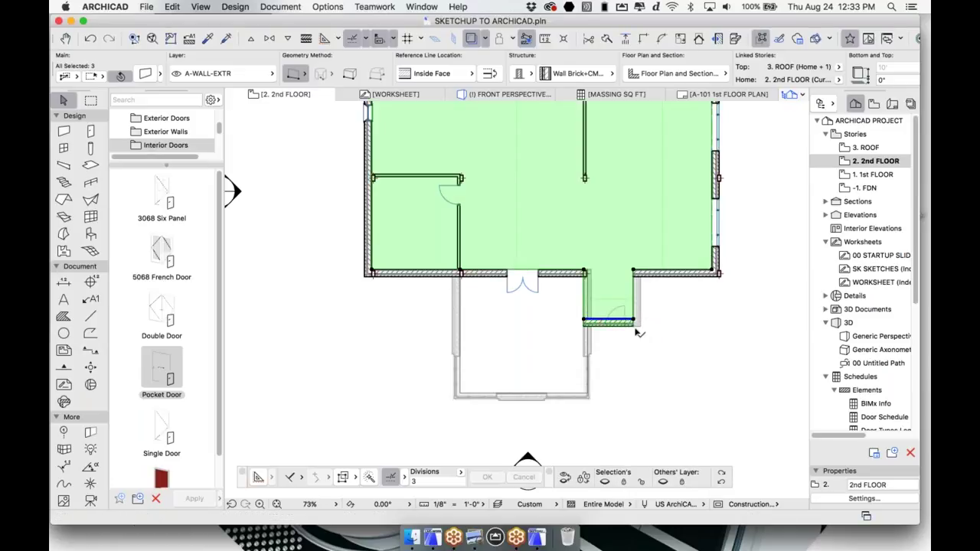
{"action": "key", "text": "Escape"}
{"action": "left_click", "coordinate": [617, 325]}
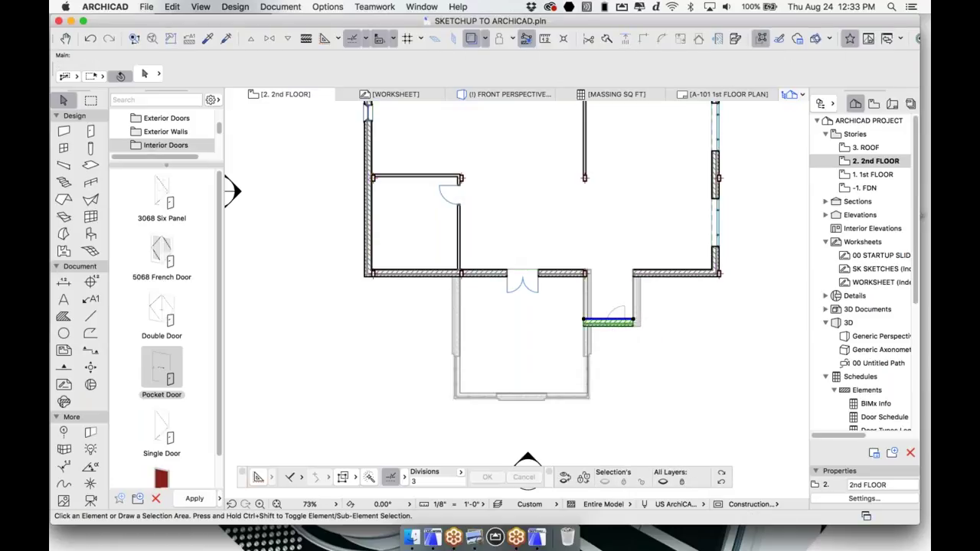
{"action": "key", "text": "Delete"}
Stretch the exterior wall with the French doors across the recess opening to meet the adjoining exterior wall.
{"action": "left_click", "coordinate": [585, 273]}
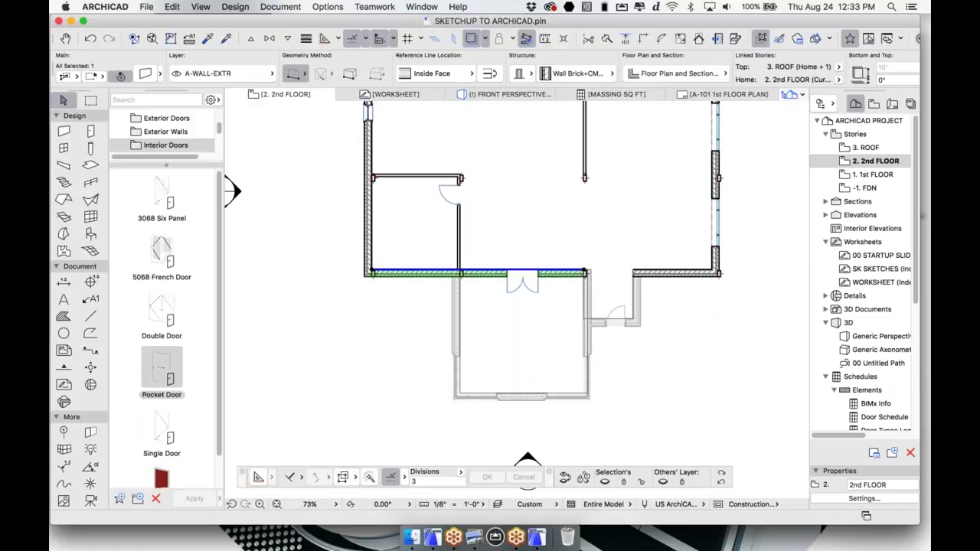
{"action": "left_click", "coordinate": [584, 273]}
{"action": "left_click", "coordinate": [633, 273]}
{"action": "scroll", "coordinate": [648, 331], "scroll_direction": "up", "scroll_amount": 3}
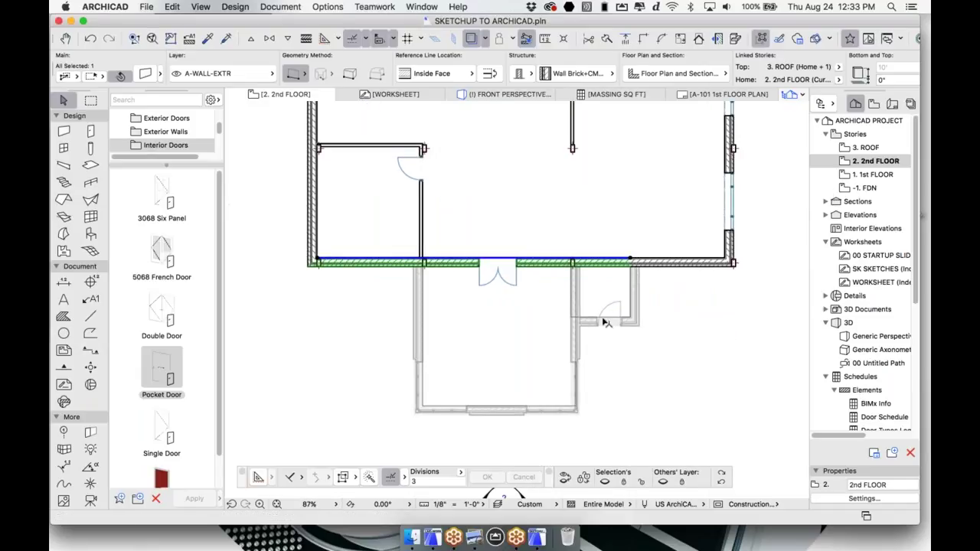
Offset the 2nd floor slab's edge at the small recess back to the exterior wall line and select the vestibule slab.
{"action": "left_click", "coordinate": [609, 320]}
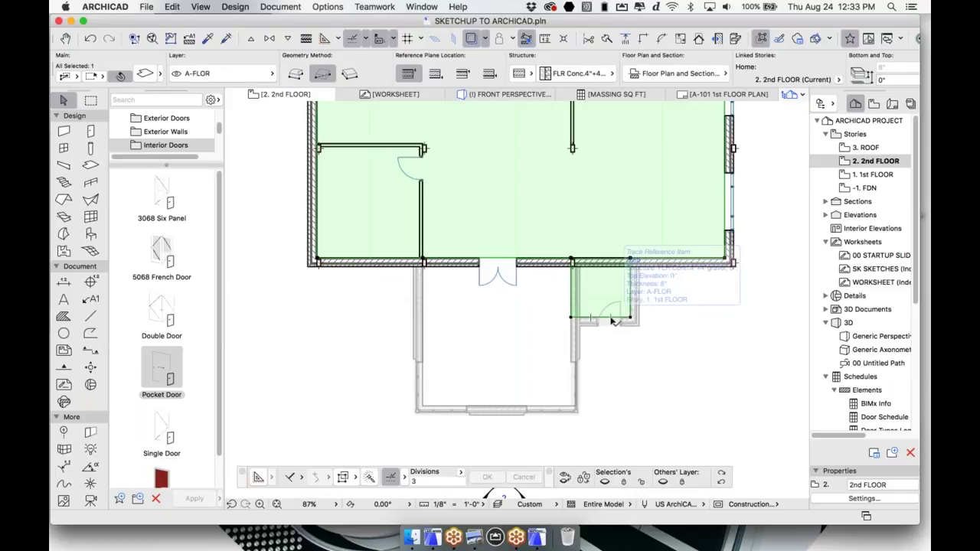
{"action": "key", "text": "Escape"}
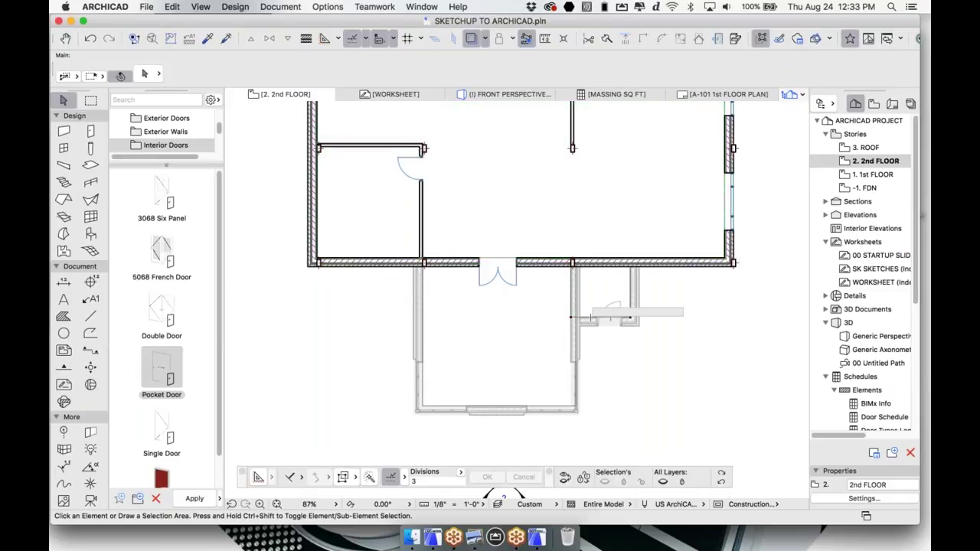
{"action": "left_click", "coordinate": [591, 317]}
{"action": "key", "text": "Escape"}
{"action": "left_click", "coordinate": [615, 284]}
{"action": "left_click", "coordinate": [613, 317]}
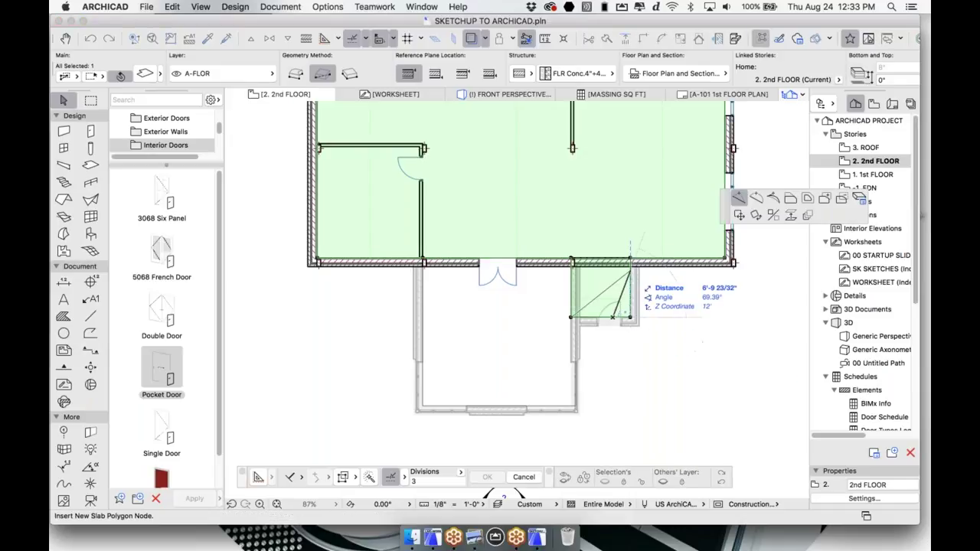
{"action": "left_click", "coordinate": [790, 197]}
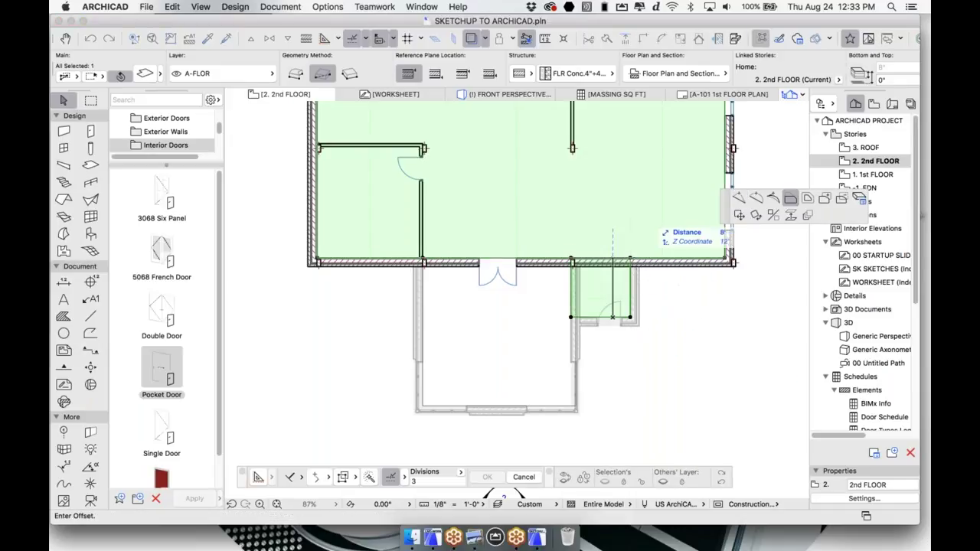
{"action": "left_click", "coordinate": [631, 259]}
{"action": "left_click", "coordinate": [575, 335]}
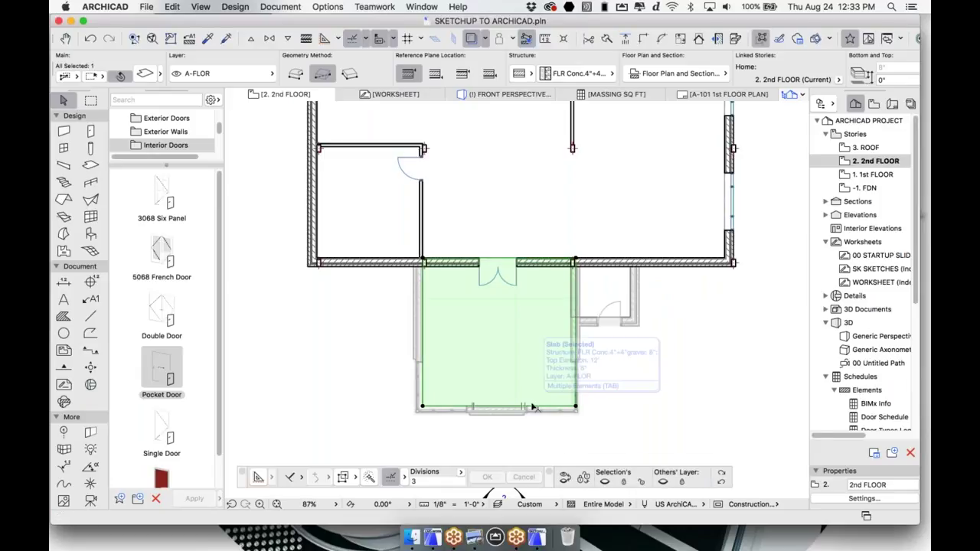
In the 3D view, delete the two parallel interior cross partitions on the 2nd floor's pocket of small rooms.
{"action": "key", "text": "F3"}
{"action": "scroll", "coordinate": [559, 288], "scroll_direction": "down", "scroll_amount": 2}
{"action": "middle_click_drag", "start_coordinate": [559, 287], "coordinate": [644, 318]}
{"action": "scroll", "coordinate": [461, 273], "scroll_direction": "down", "scroll_amount": 1}
{"action": "middle_click_drag", "start_coordinate": [578, 229], "coordinate": [613, 247]}
{"action": "middle_click_drag", "start_coordinate": [465, 158], "coordinate": [459, 257]}
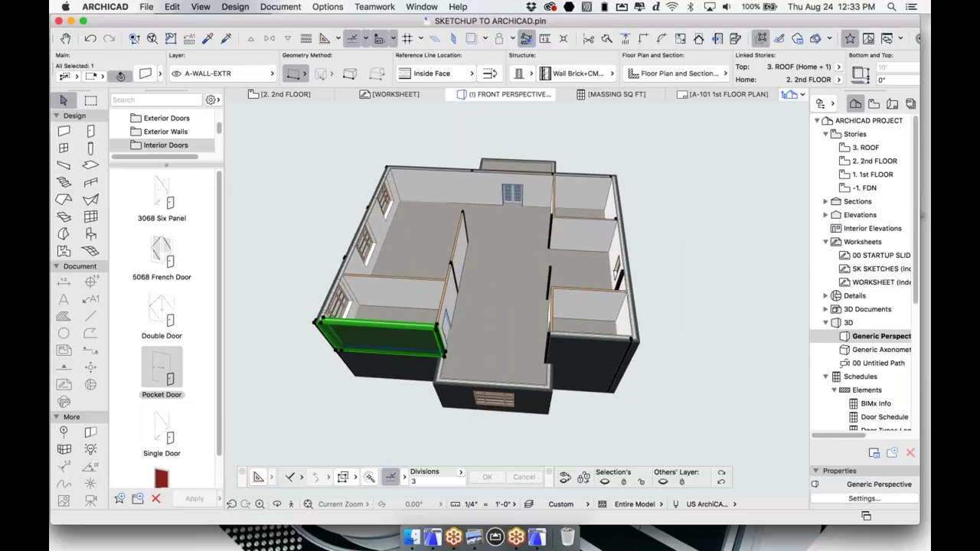
{"action": "left_click", "coordinate": [597, 304]}
{"action": "left_click", "coordinate": [587, 222], "text": "shift"}
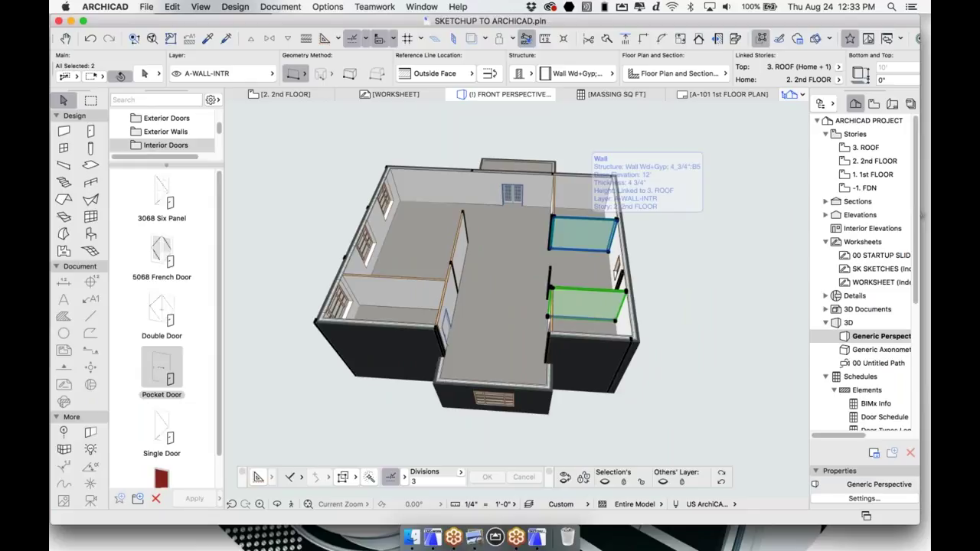
{"action": "key", "text": "Delete"}
Offset the 2nd floor slab's outer edge beside the cleared rooms inward to the line of the interior columns.
{"action": "left_click", "coordinate": [594, 282]}
{"action": "left_click", "coordinate": [611, 279]}
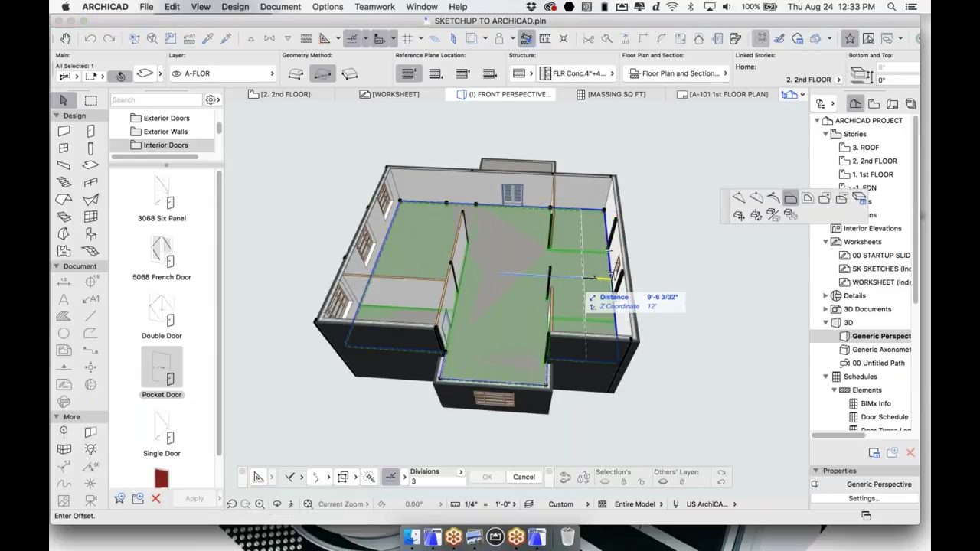
{"action": "left_click", "coordinate": [553, 358]}
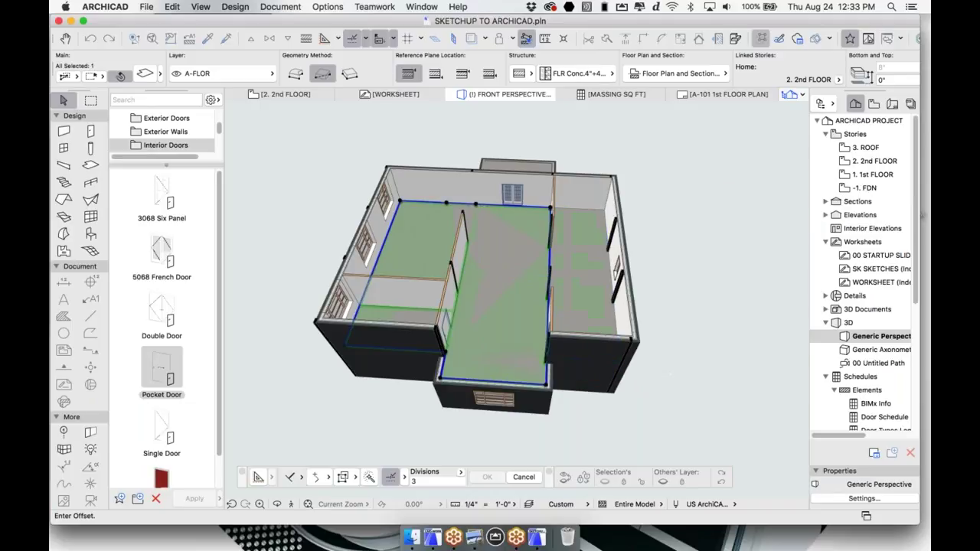
Offset the 2nd floor slab's edge along the three-window exterior wall inward to the line of the long interior partition.
{"action": "middle_click_drag", "start_coordinate": [442, 251], "coordinate": [491, 250]}
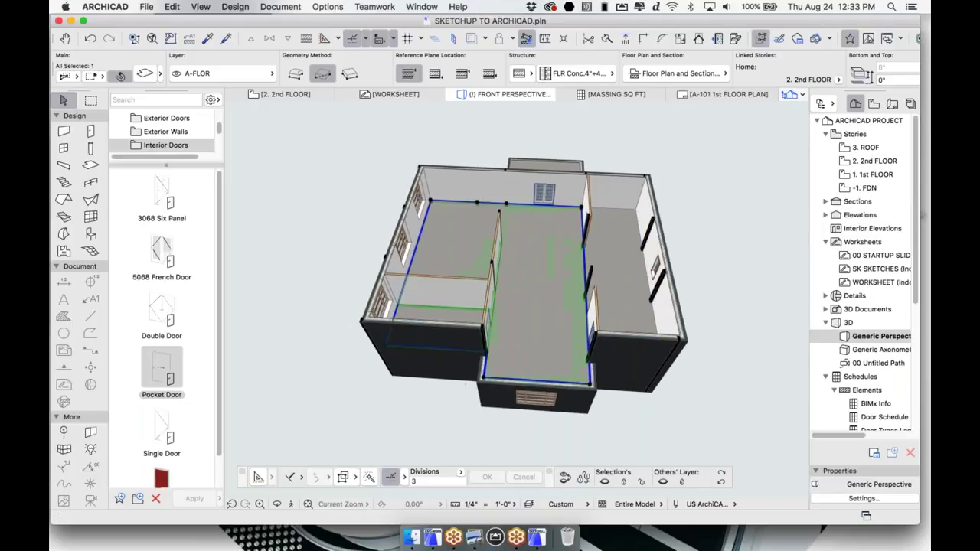
{"action": "scroll", "coordinate": [417, 263], "scroll_direction": "up", "scroll_amount": 2}
{"action": "left_click", "coordinate": [418, 263]}
{"action": "left_click", "coordinate": [426, 264]}
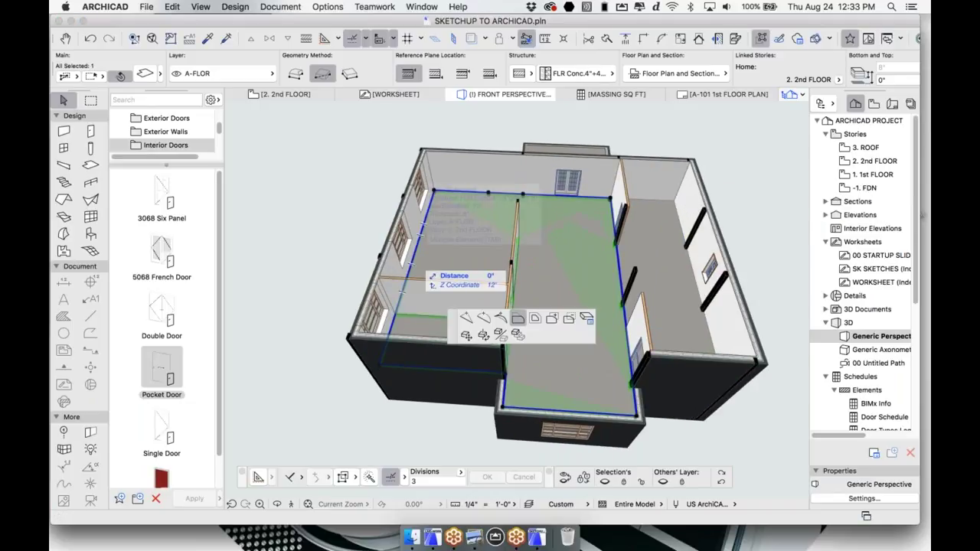
{"action": "left_click", "coordinate": [470, 324]}
{"action": "left_click", "coordinate": [503, 342]}
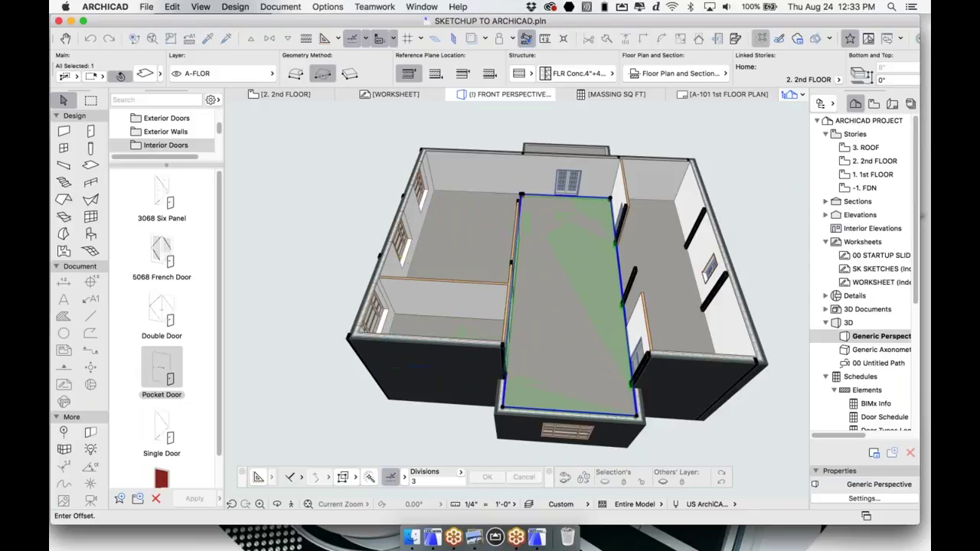
Delete the other slab still covering the 2nd floor's side rooms.
{"action": "mouse_move", "coordinate": [472, 257]}
{"action": "middle_mouse_down", "text": "shift"}
{"action": "mouse_move", "coordinate": [620, 197]}
{"action": "mouse_move", "coordinate": [674, 211]}
{"action": "mouse_move", "coordinate": [481, 251]}
{"action": "mouse_move", "coordinate": [486, 244]}
{"action": "middle_mouse_up", "text": "shift"}
{"action": "left_click", "coordinate": [486, 243]}
{"action": "key", "text": "Delete"}
Delete the long 2nd floor interior wall with the door that runs along the reshaped slab's edge.
{"action": "scroll", "coordinate": [507, 281], "scroll_direction": "up", "scroll_amount": 4}
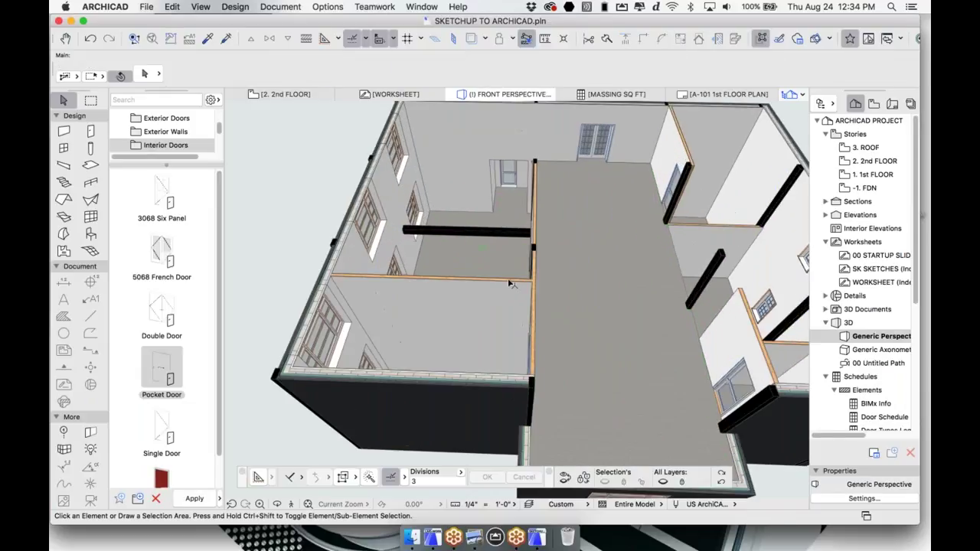
{"action": "middle_click_drag", "start_coordinate": [520, 287], "coordinate": [536, 253], "text": "shift"}
{"action": "left_click", "coordinate": [543, 341]}
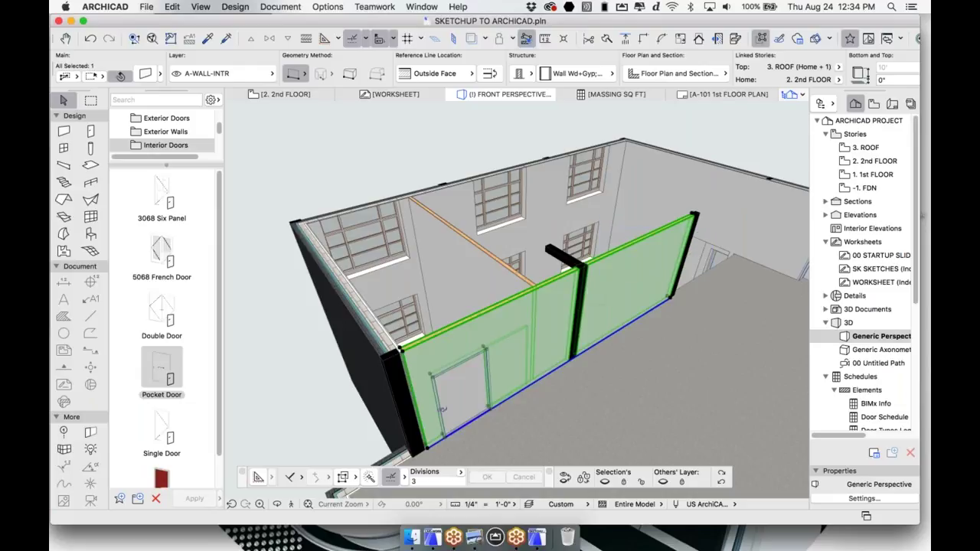
{"action": "key", "text": "Delete"}
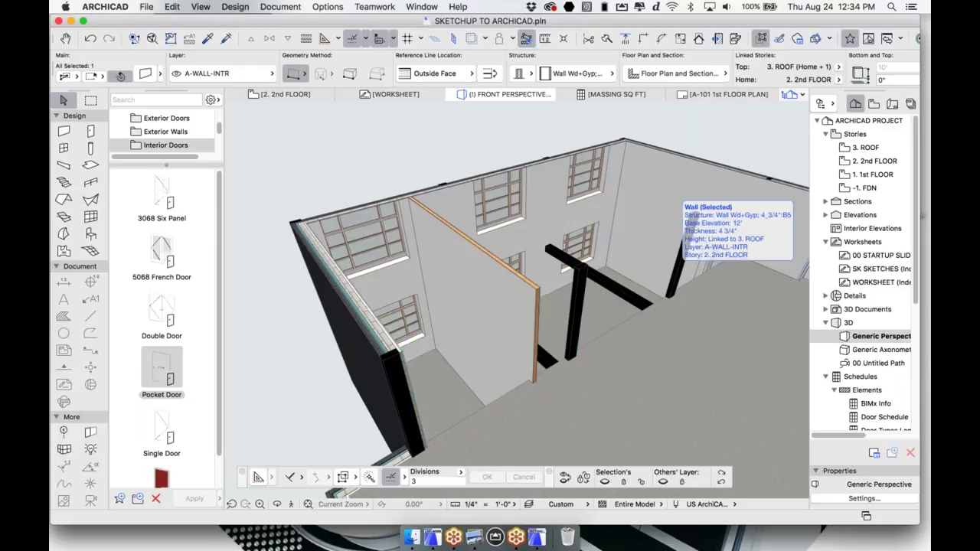
Examine the building's exterior from several sides, including the single-story projection with the corner windows.
{"action": "scroll", "coordinate": [686, 238], "scroll_direction": "down", "scroll_amount": 4}
{"action": "middle_click_drag", "start_coordinate": [686, 261], "coordinate": [613, 207], "text": "shift"}
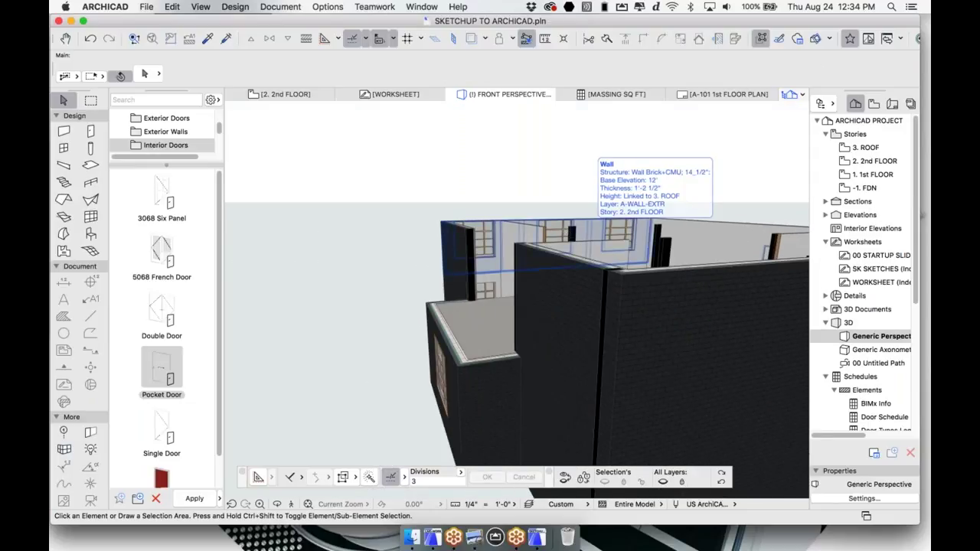
{"action": "scroll", "coordinate": [528, 285], "scroll_direction": "down", "scroll_amount": 4}
{"action": "middle_click_drag", "start_coordinate": [530, 286], "coordinate": [559, 283], "text": "shift"}
{"action": "middle_click_drag", "start_coordinate": [467, 280], "coordinate": [645, 265], "text": "shift"}
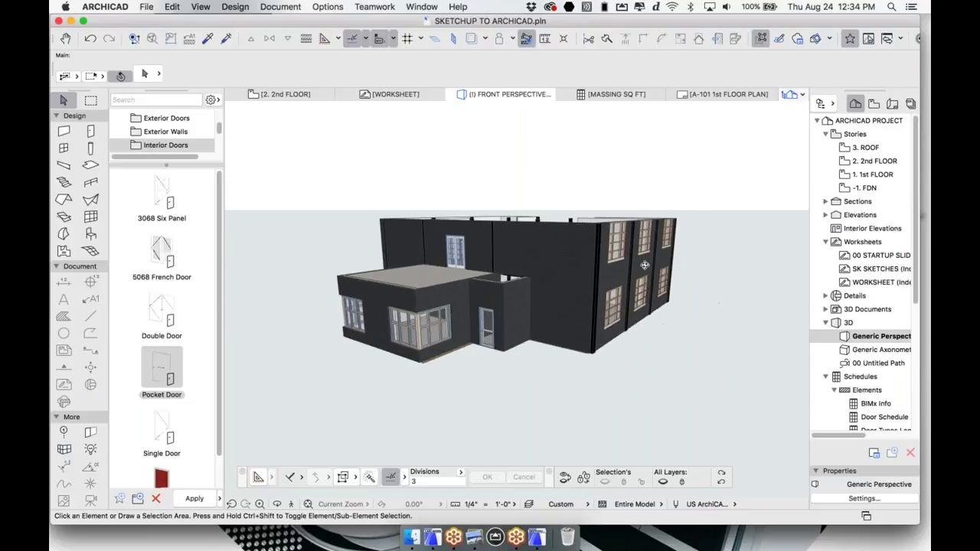
{"action": "middle_click_drag", "start_coordinate": [307, 314], "coordinate": [567, 305], "text": "shift"}
{"action": "scroll", "coordinate": [442, 376], "scroll_direction": "up", "scroll_amount": 5}
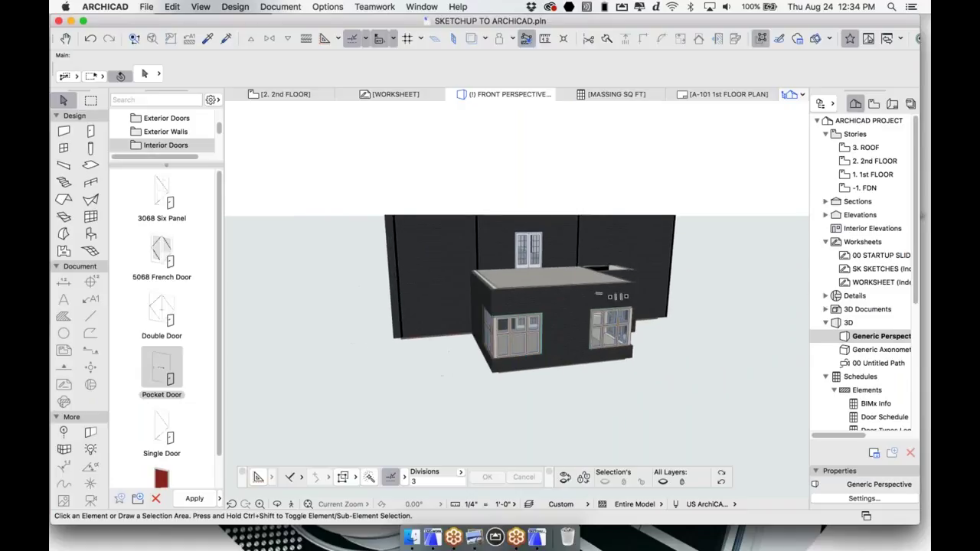
{"action": "left_click", "coordinate": [429, 340]}
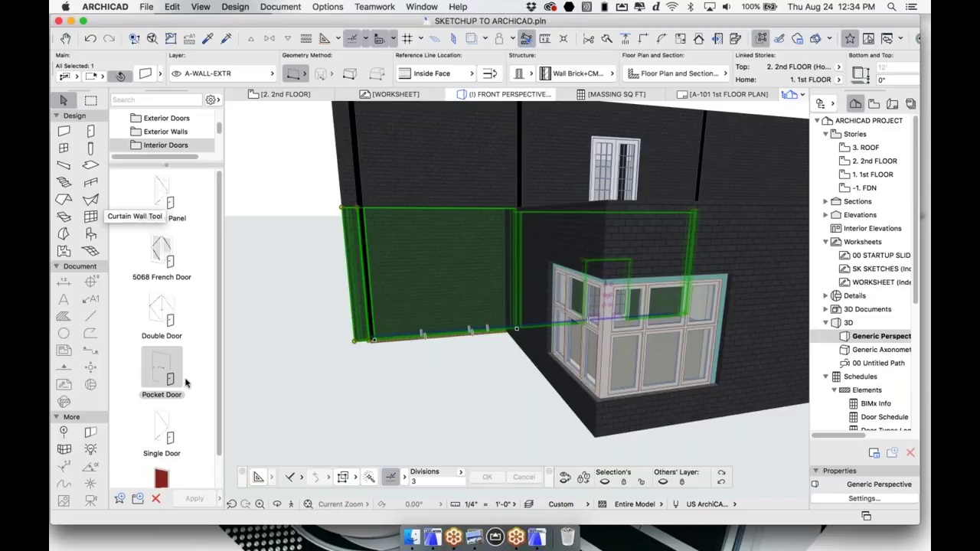
{"action": "left_click", "coordinate": [165, 434]}
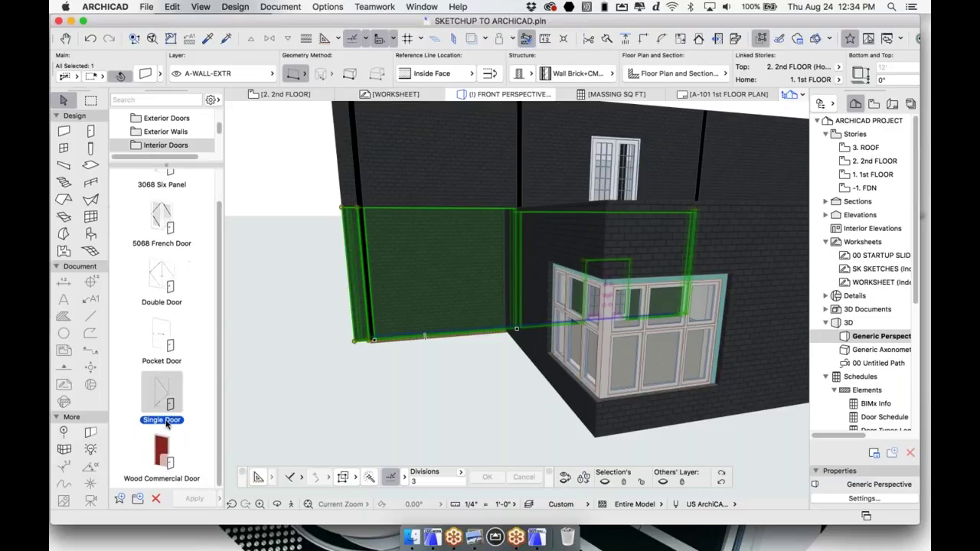
{"action": "scroll", "coordinate": [161, 321], "scroll_direction": "up", "scroll_amount": 1}
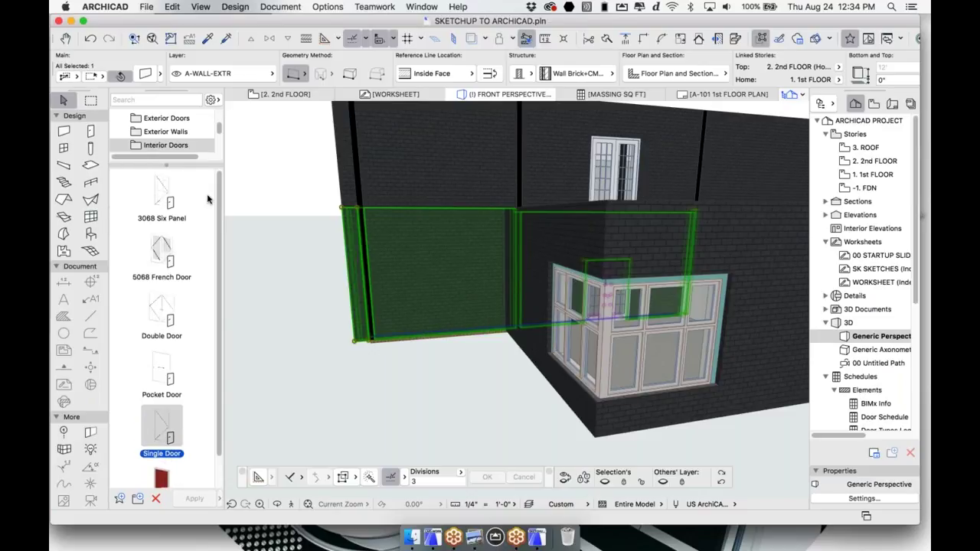
{"action": "left_click", "coordinate": [181, 121]}
{"action": "left_click_drag", "start_coordinate": [219, 122], "coordinate": [220, 116]}
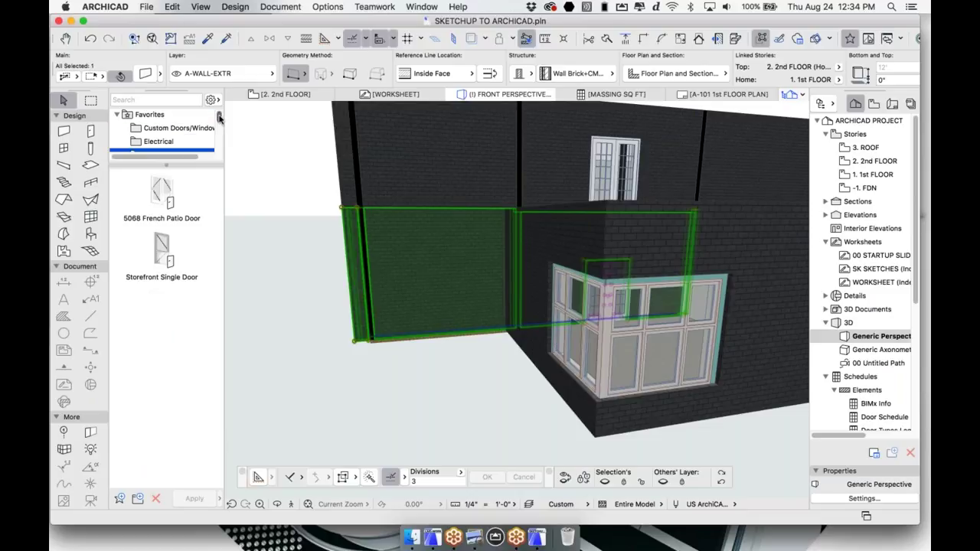
{"action": "left_click", "coordinate": [166, 130]}
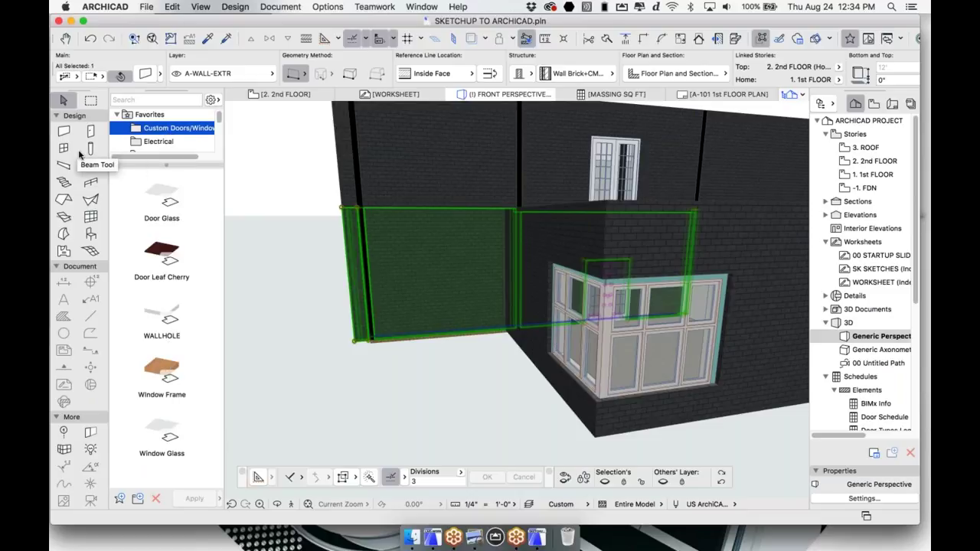
Place a 5' by 6'-8" door in the 1st floor exterior wall beside the corner-window projection, with its sill anchored to 1st FLOOR.
{"action": "left_click", "coordinate": [92, 134]}
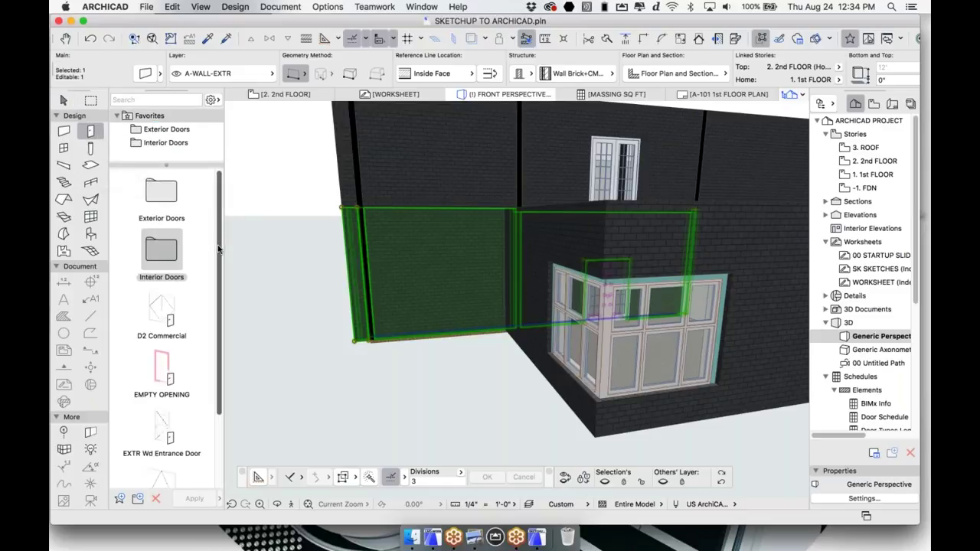
{"action": "scroll", "coordinate": [218, 252], "scroll_direction": "down", "scroll_amount": 2}
{"action": "left_click", "coordinate": [165, 358]}
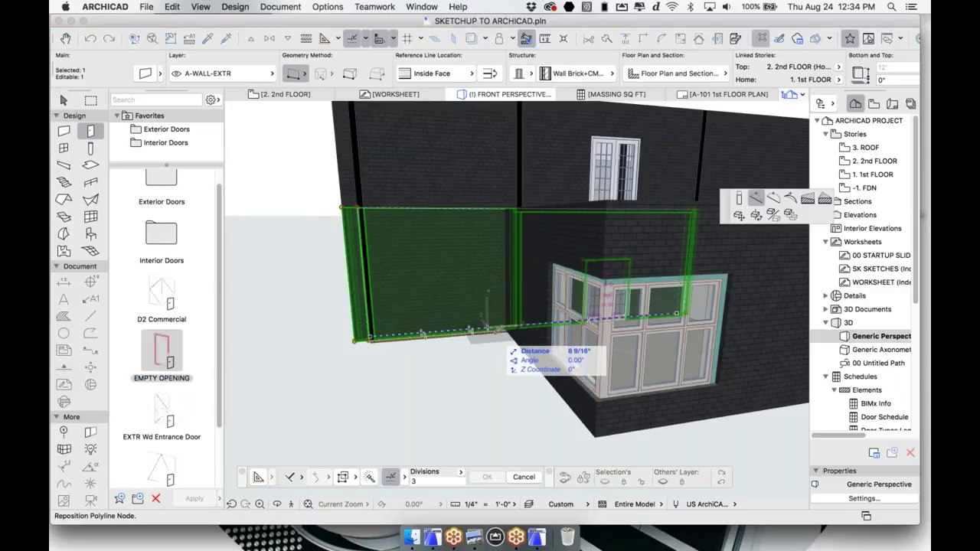
{"action": "key", "text": "Escape"}
{"action": "key", "text": "Escape"}
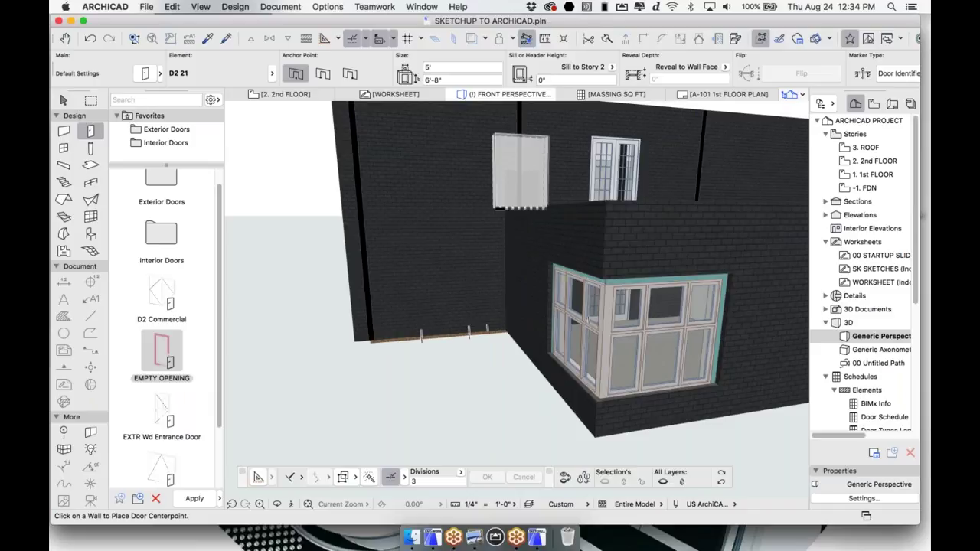
{"action": "left_click", "coordinate": [612, 69]}
{"action": "left_click", "coordinate": [651, 139]}
{"action": "left_click", "coordinate": [473, 180]}
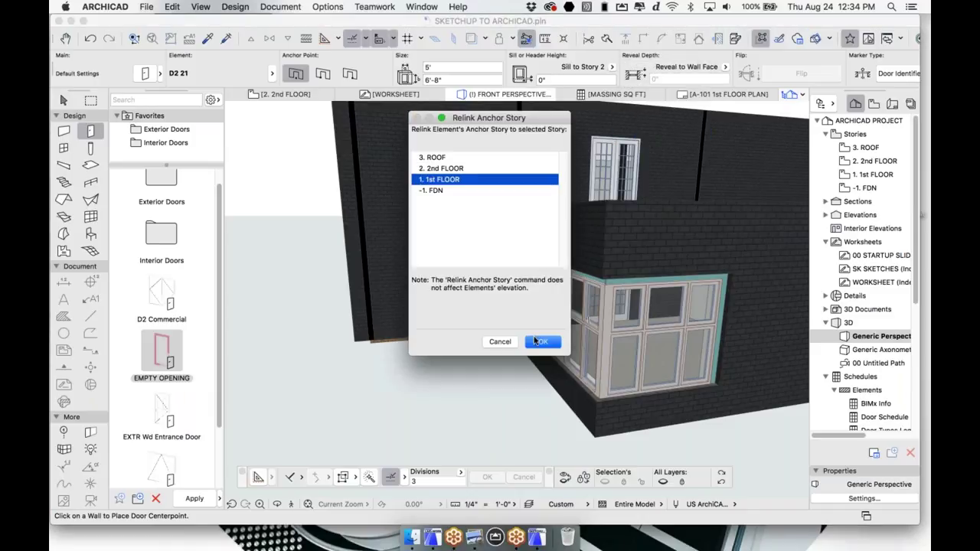
{"action": "left_click", "coordinate": [541, 344]}
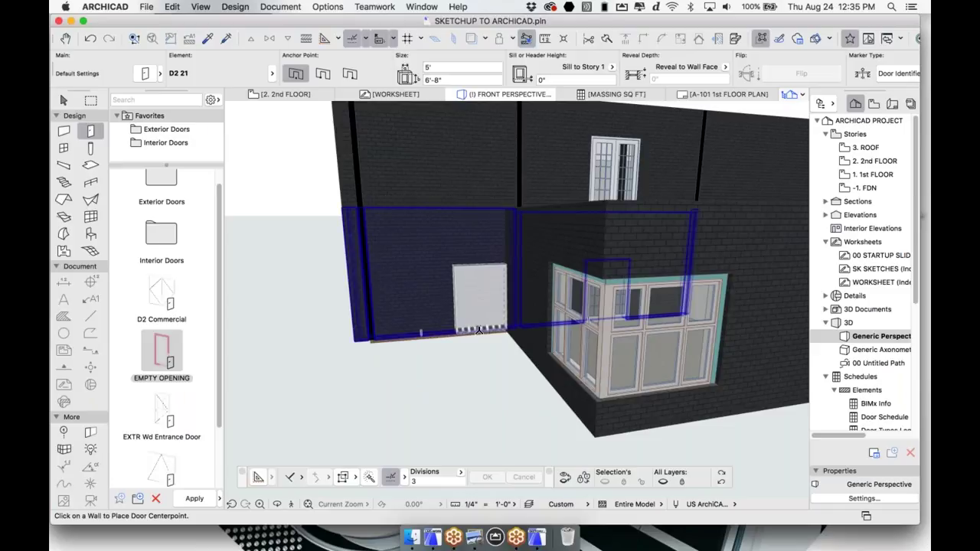
{"action": "left_click", "coordinate": [476, 328]}
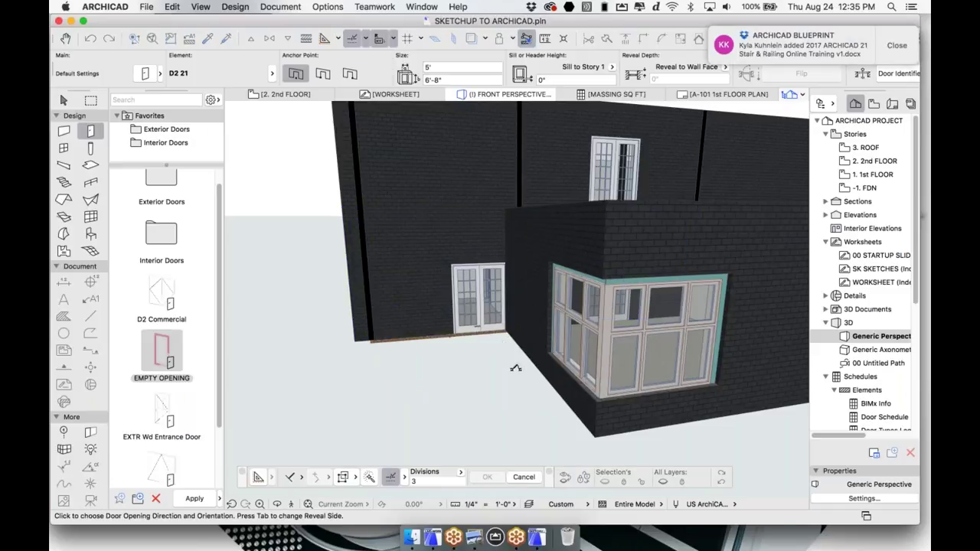
{"action": "left_click", "coordinate": [516, 368]}
Apply the EMPTY OPENING favorite to the door just placed beside the corner-window projection.
{"action": "left_click", "coordinate": [159, 354]}
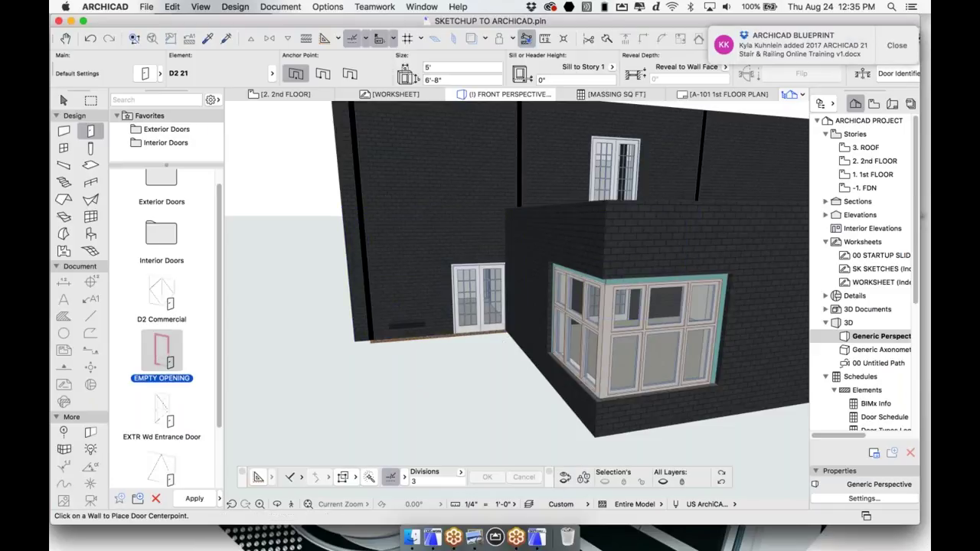
{"action": "key", "text": "w"}
{"action": "left_click", "coordinate": [479, 303]}
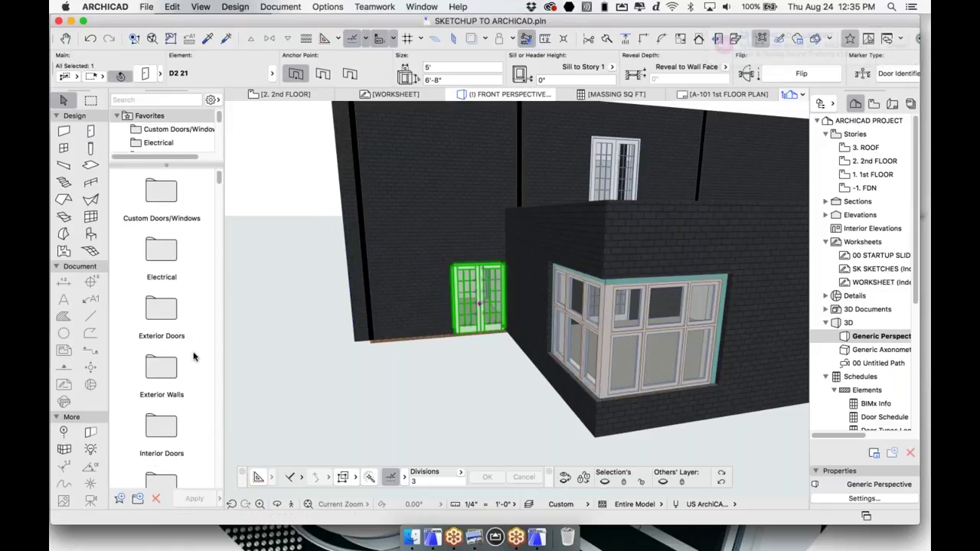
{"action": "left_click", "coordinate": [90, 133]}
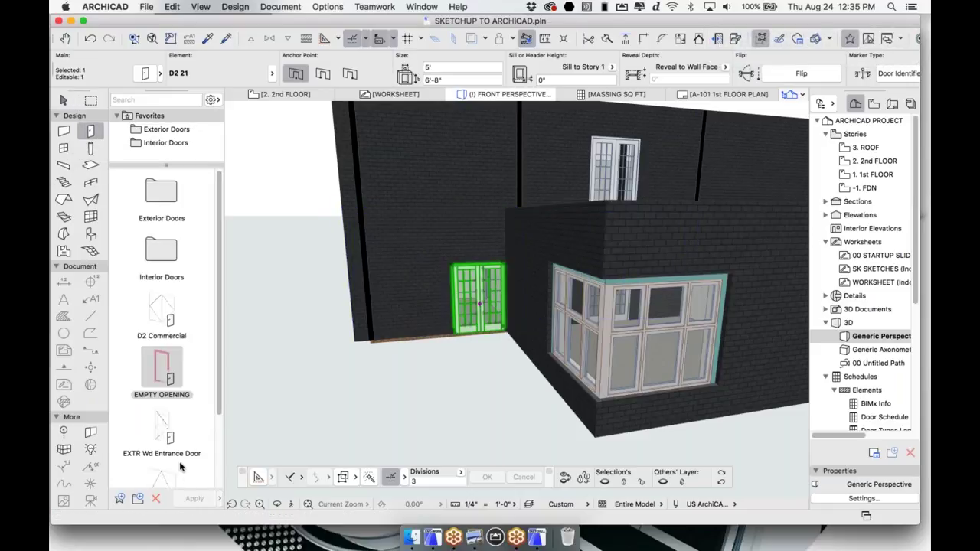
{"action": "left_click", "coordinate": [166, 366]}
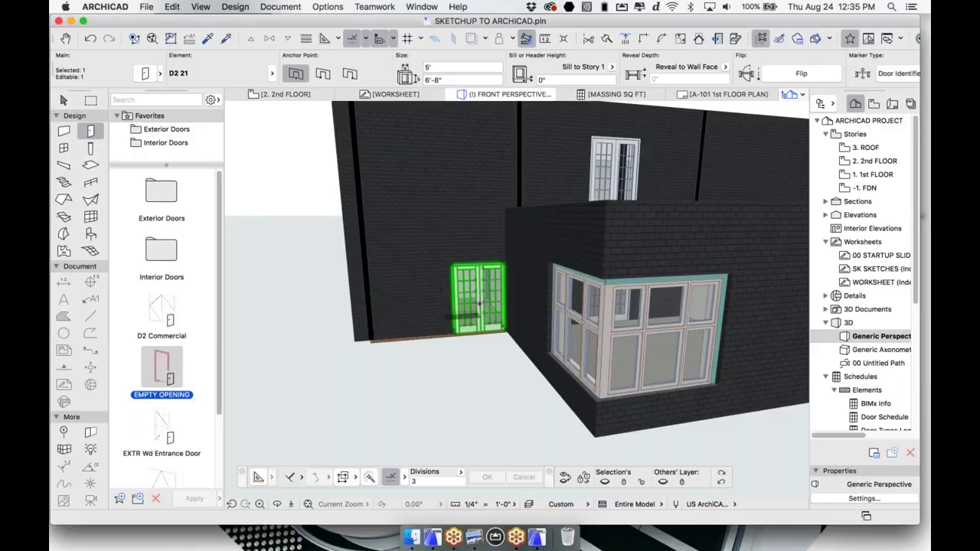
{"action": "key", "text": "Escape"}
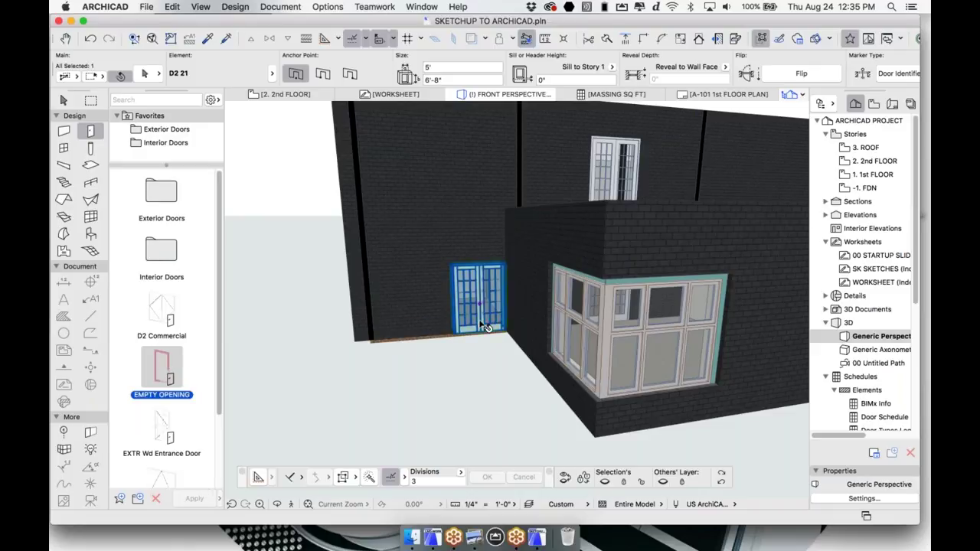
{"action": "left_click", "coordinate": [487, 280], "text": "shift"}
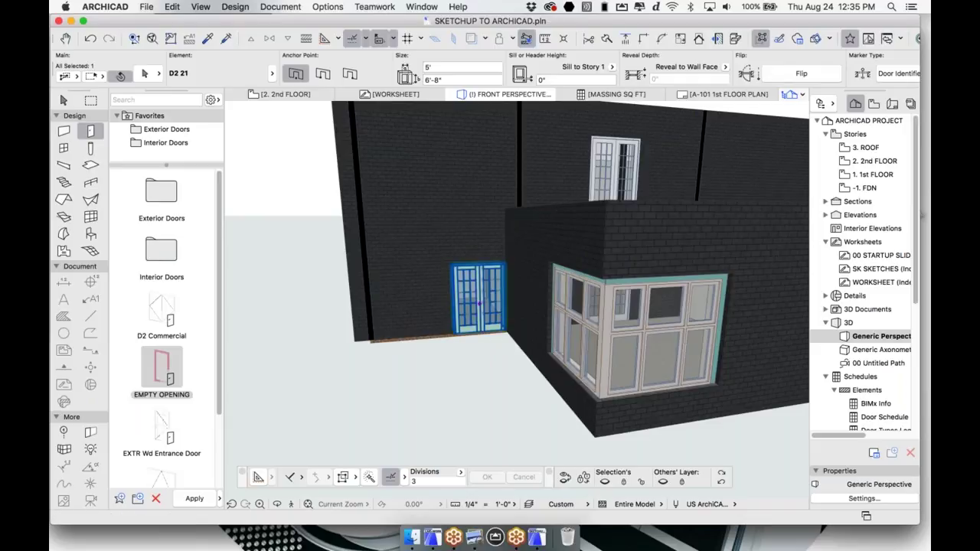
{"action": "left_click", "coordinate": [195, 499]}
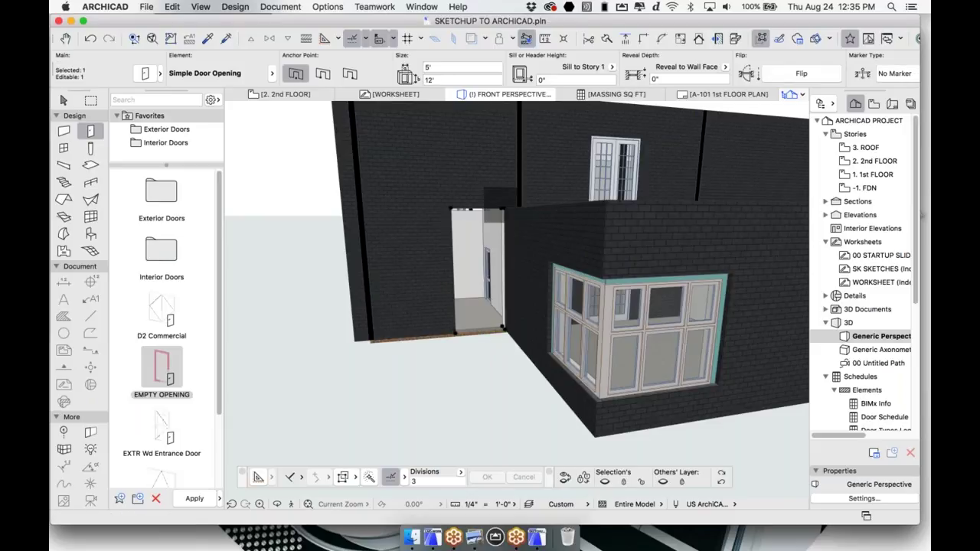
{"action": "left_click", "coordinate": [90, 217]}
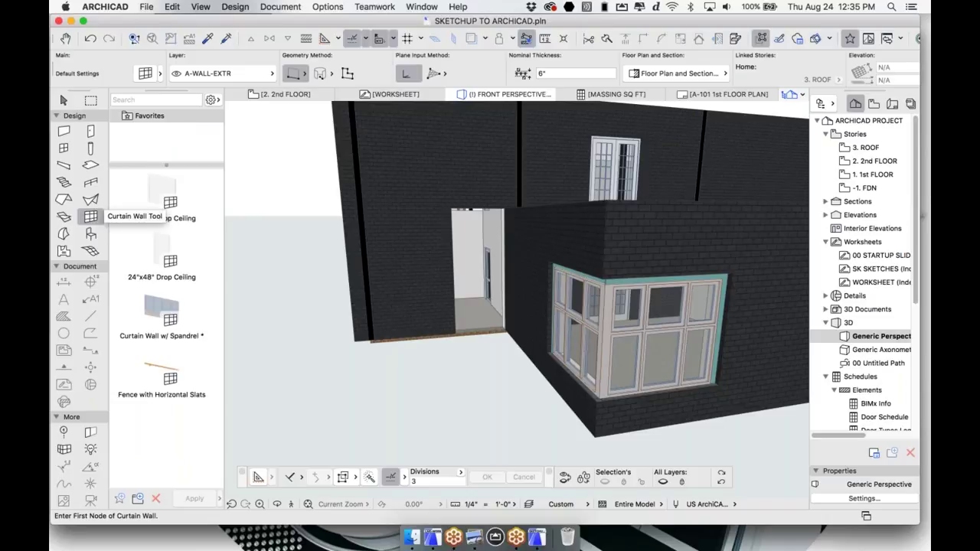
{"action": "scroll", "coordinate": [456, 331], "scroll_direction": "up", "scroll_amount": 5}
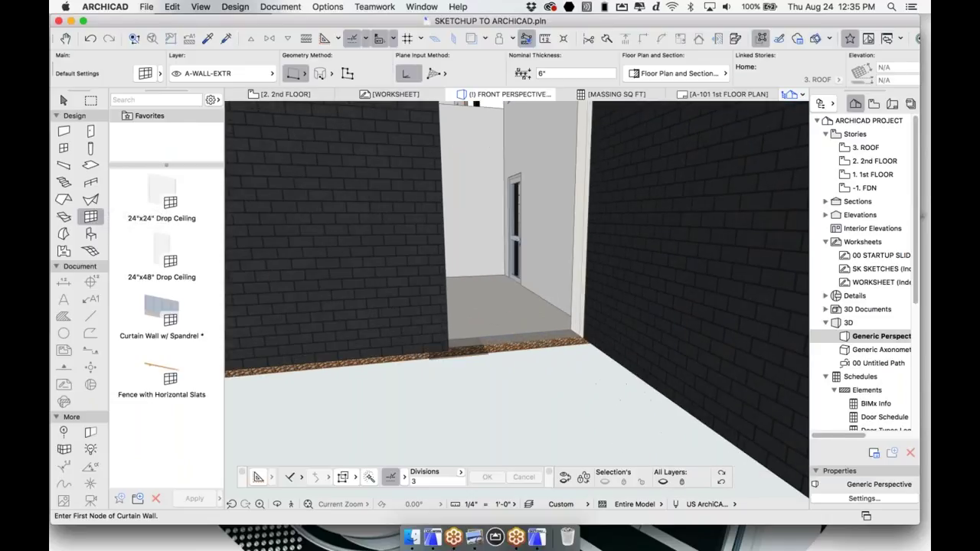
{"action": "left_click", "coordinate": [449, 350]}
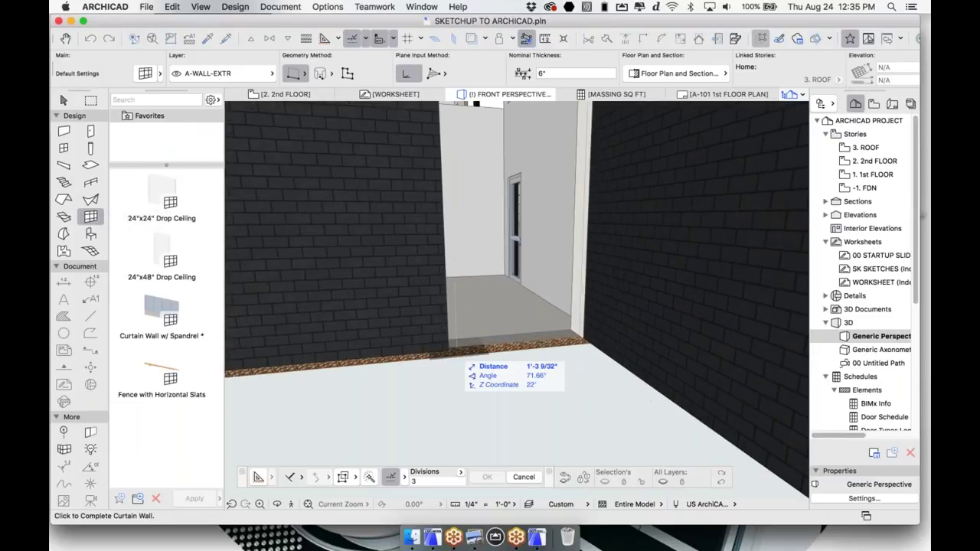
{"action": "left_click", "coordinate": [580, 339]}
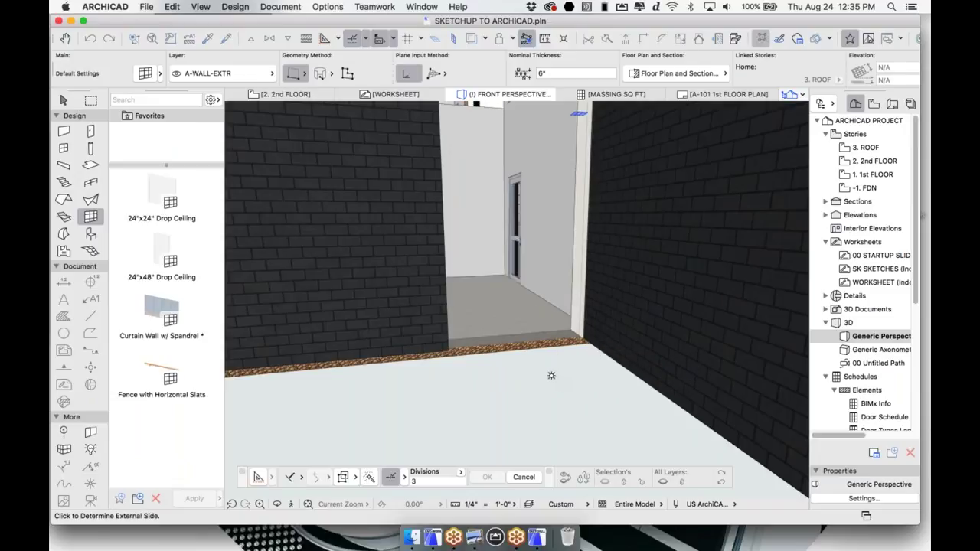
{"action": "scroll", "coordinate": [551, 376], "scroll_direction": "down", "scroll_amount": 3}
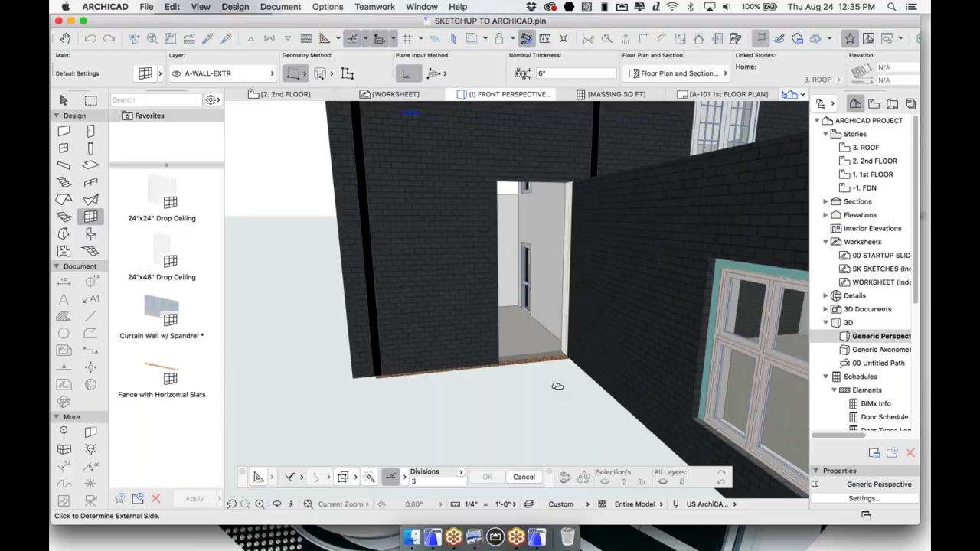
{"action": "key", "text": "Escape"}
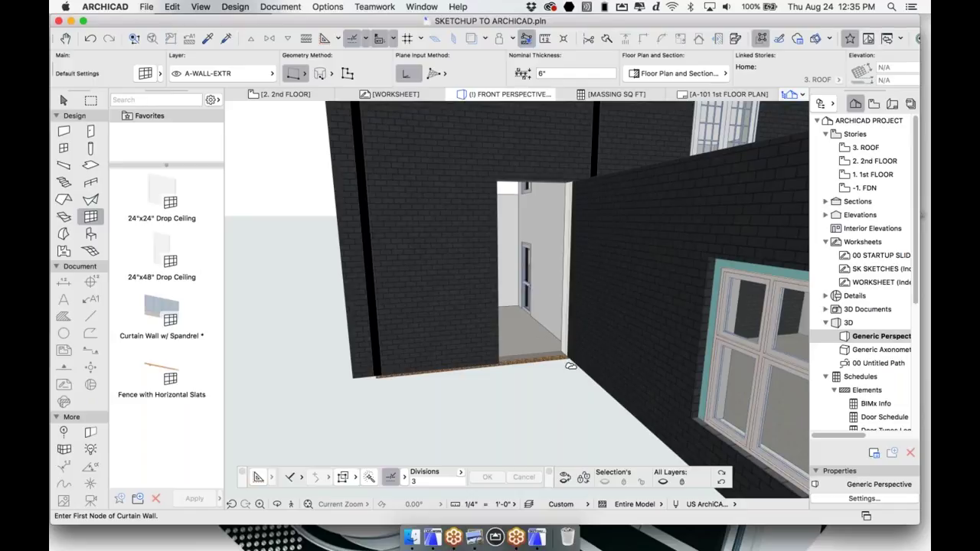
{"action": "key", "text": "Escape"}
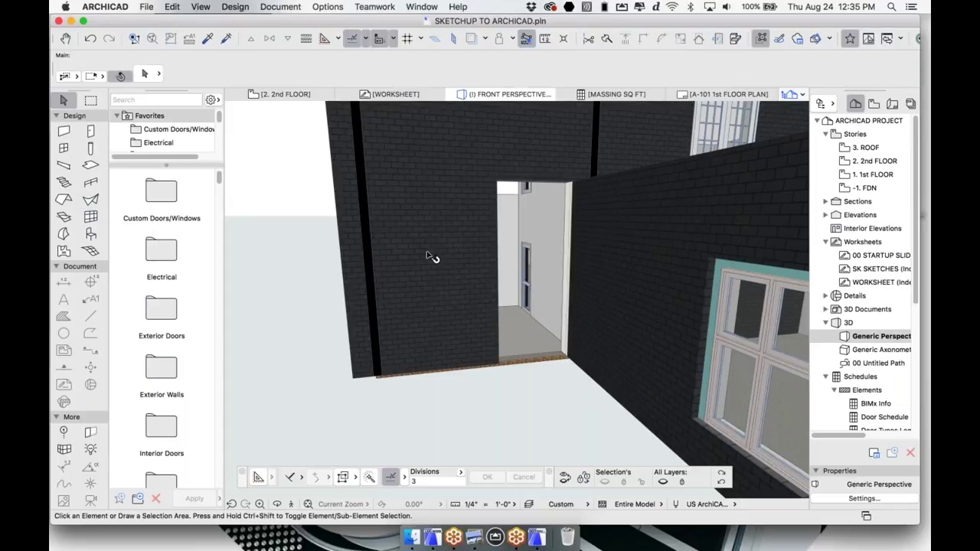
Place a 10' high curtain wall across the empty opening in the 1st floor exterior wall, with its external side facing outdoors.
{"action": "key", "text": "F2"}
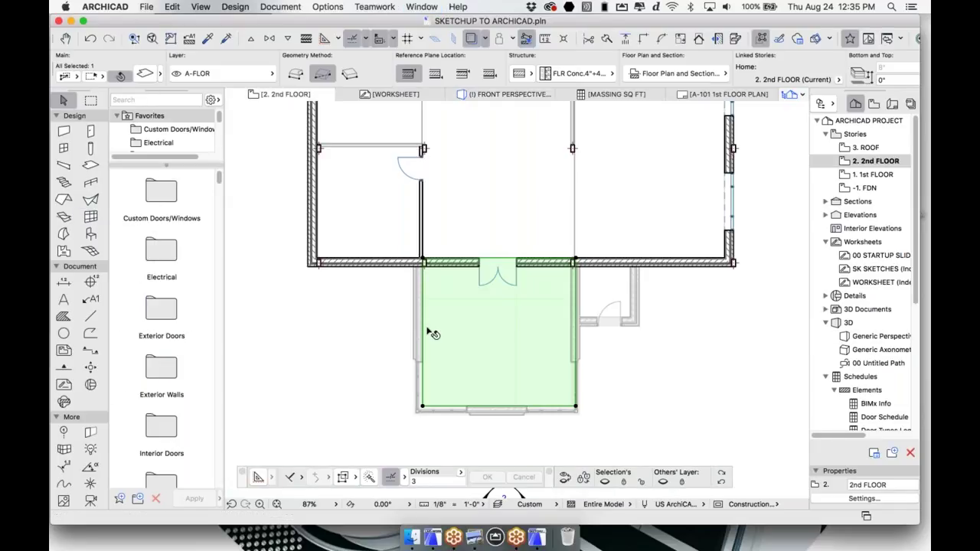
{"action": "scroll", "coordinate": [353, 281], "scroll_direction": "down", "scroll_amount": 2}
{"action": "scroll", "coordinate": [412, 459], "scroll_direction": "down", "scroll_amount": 3}
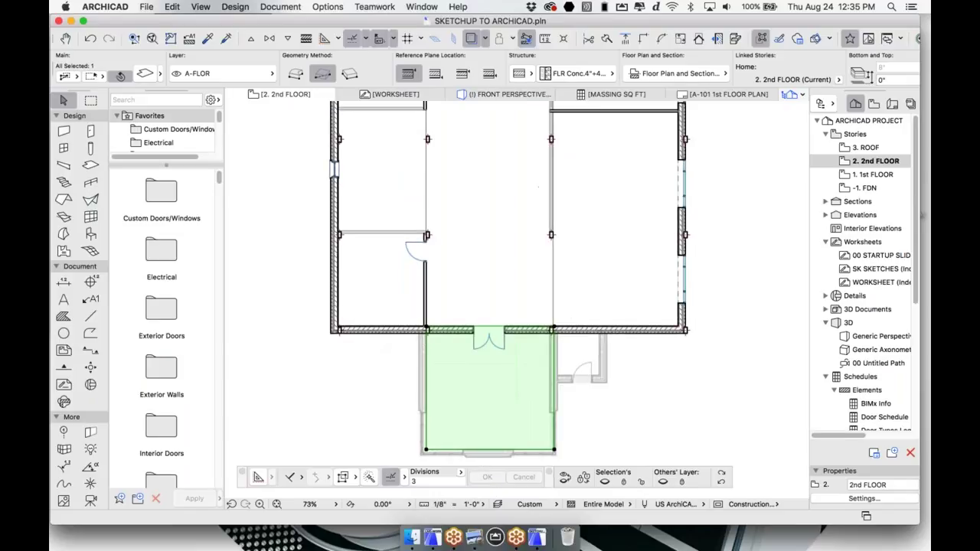
{"action": "key", "text": "Escape"}
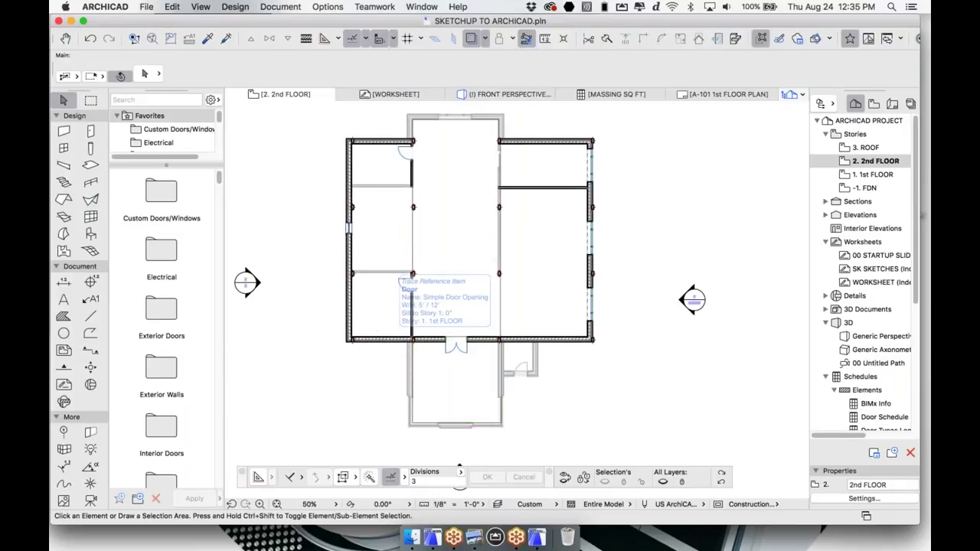
{"action": "key", "text": "super+Down"}
{"action": "scroll", "coordinate": [399, 349], "scroll_direction": "up", "scroll_amount": 5}
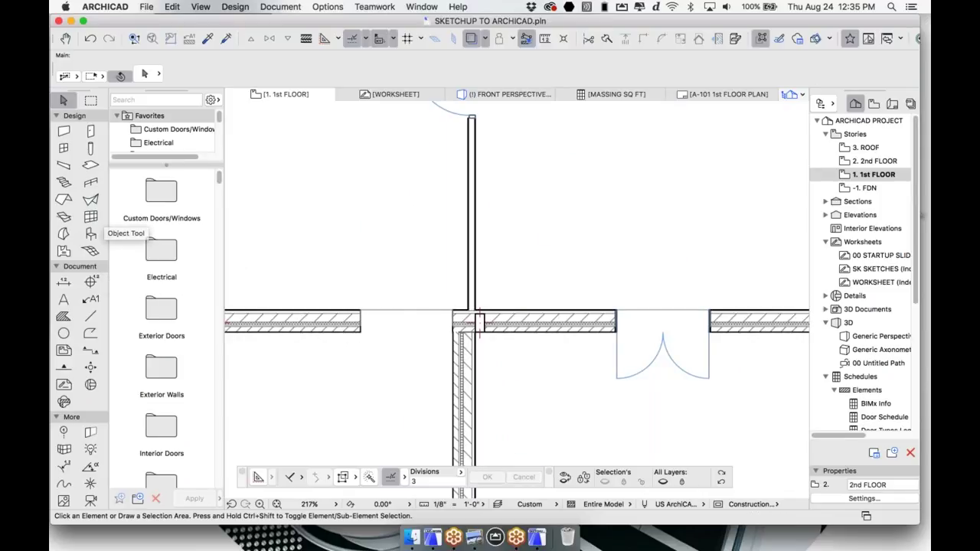
{"action": "left_click", "coordinate": [90, 216]}
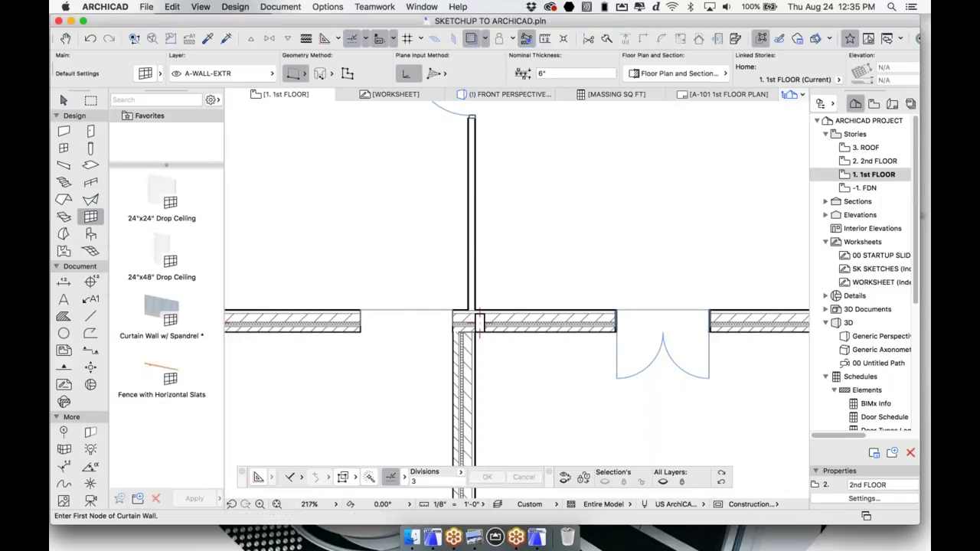
{"action": "left_click", "coordinate": [361, 323]}
{"action": "left_click", "coordinate": [477, 323]}
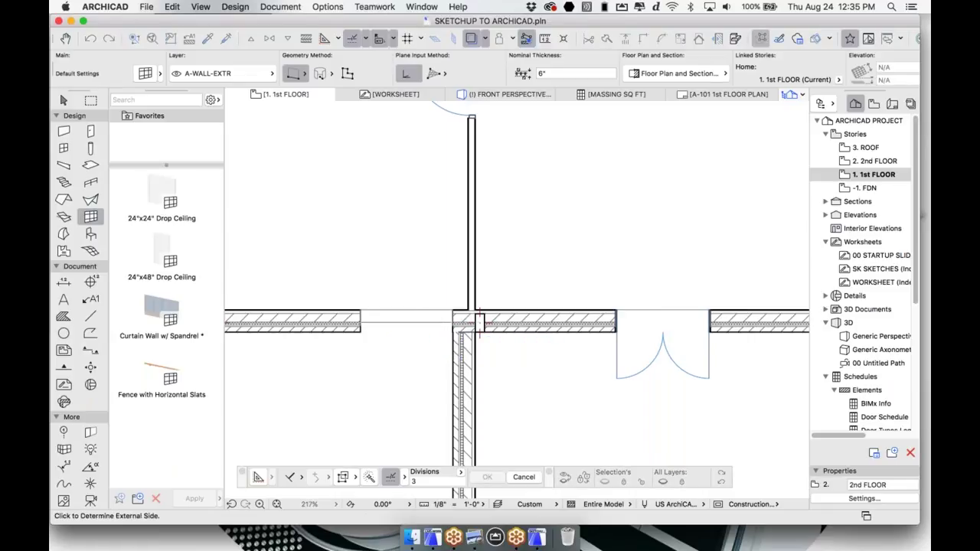
{"action": "left_click", "coordinate": [424, 375]}
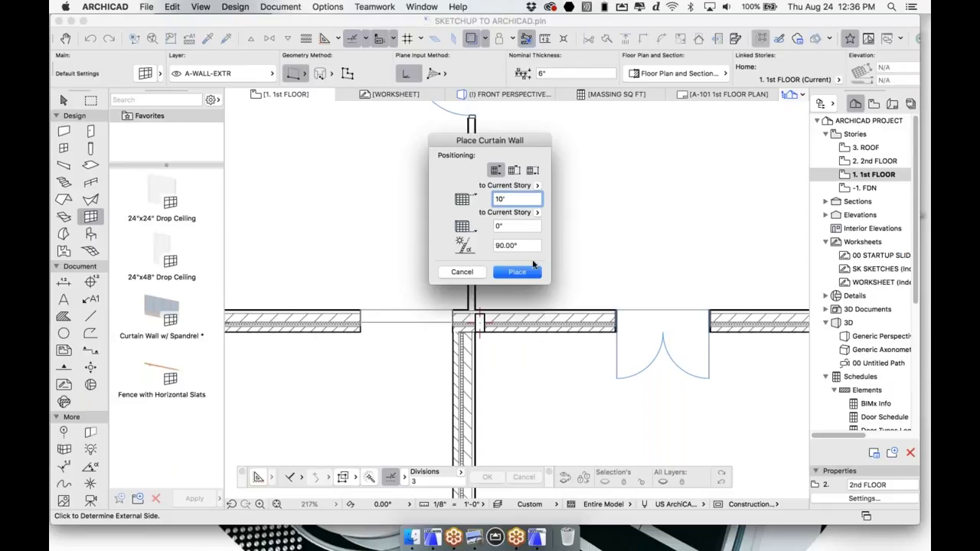
{"action": "left_click", "coordinate": [519, 272]}
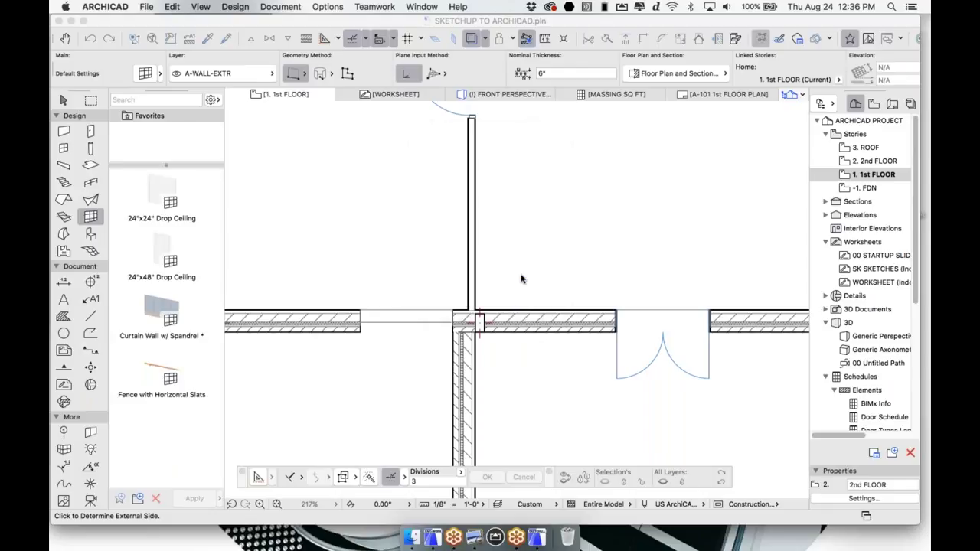
{"action": "key", "text": "Escape"}
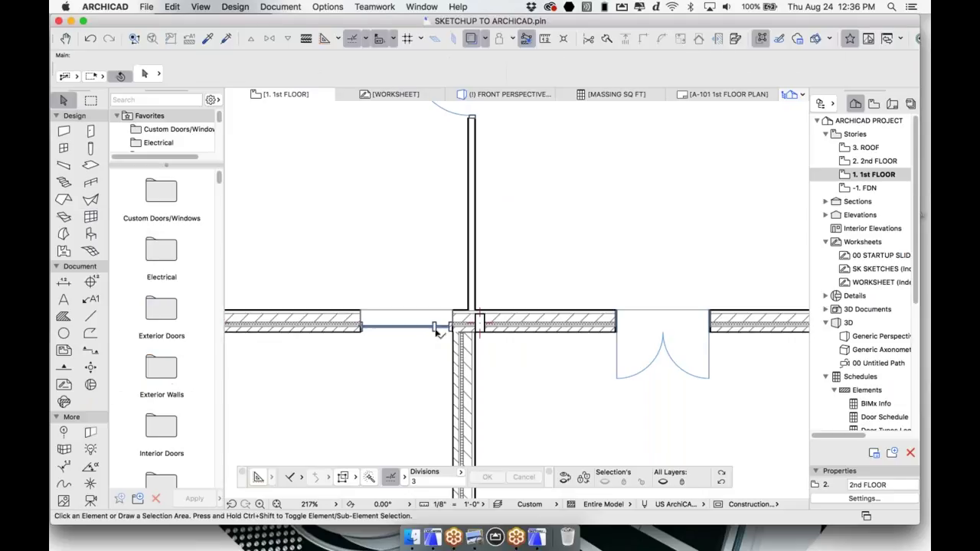
Review the column and row grid pattern in the scheme settings of the curtain wall in the empty opening.
{"action": "left_click", "coordinate": [435, 327]}
{"action": "key", "text": "super+t"}
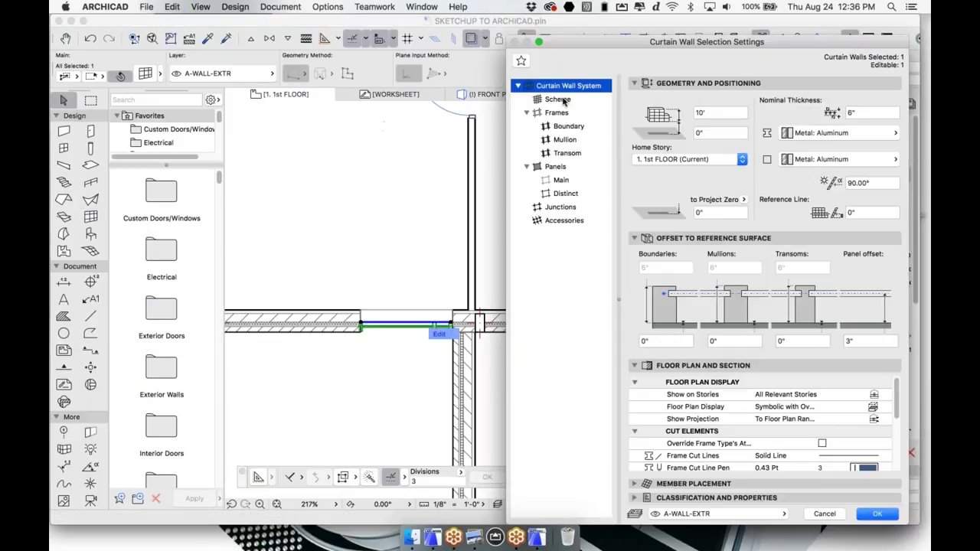
{"action": "left_click", "coordinate": [569, 100]}
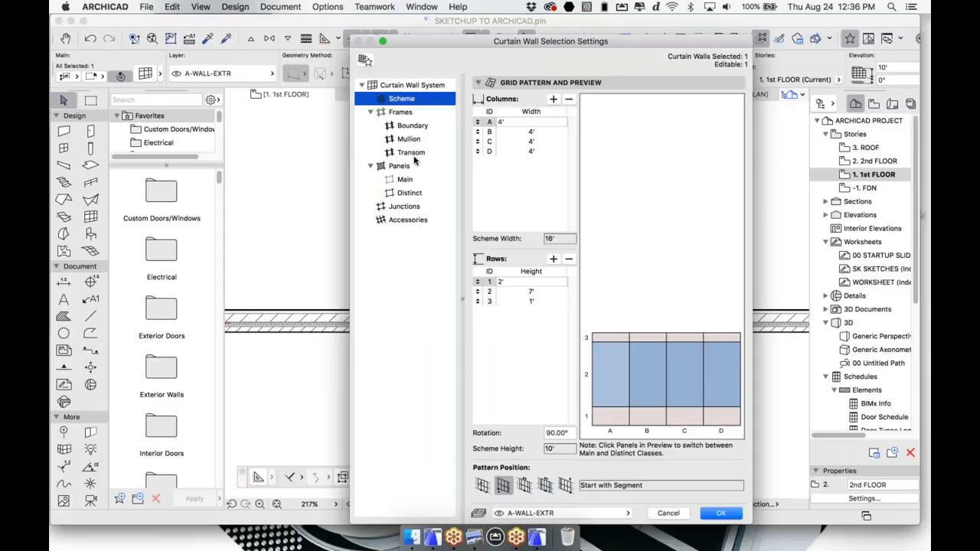
{"action": "left_click", "coordinate": [730, 516]}
{"action": "scroll", "coordinate": [434, 324], "scroll_direction": "down", "scroll_amount": 3}
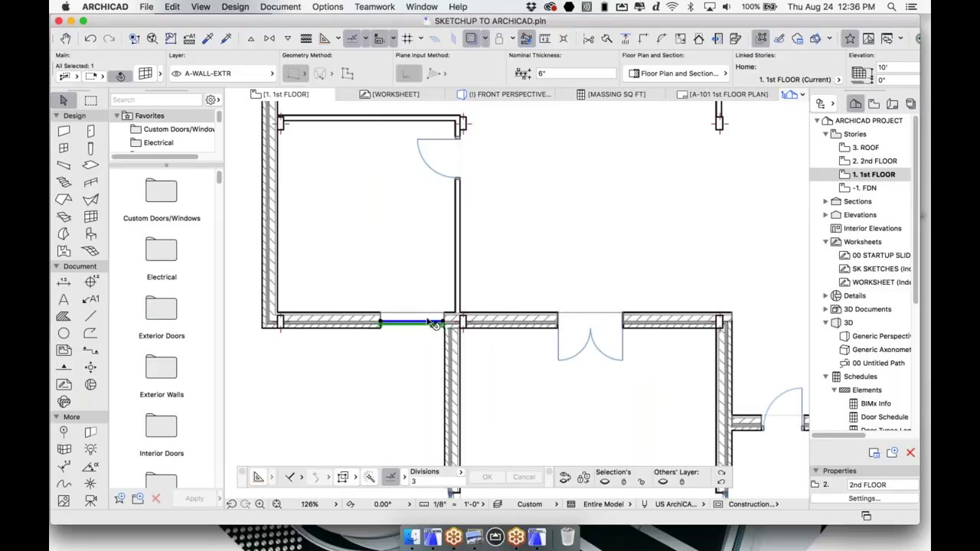
{"action": "scroll", "coordinate": [434, 325], "scroll_direction": "down", "scroll_amount": 3}
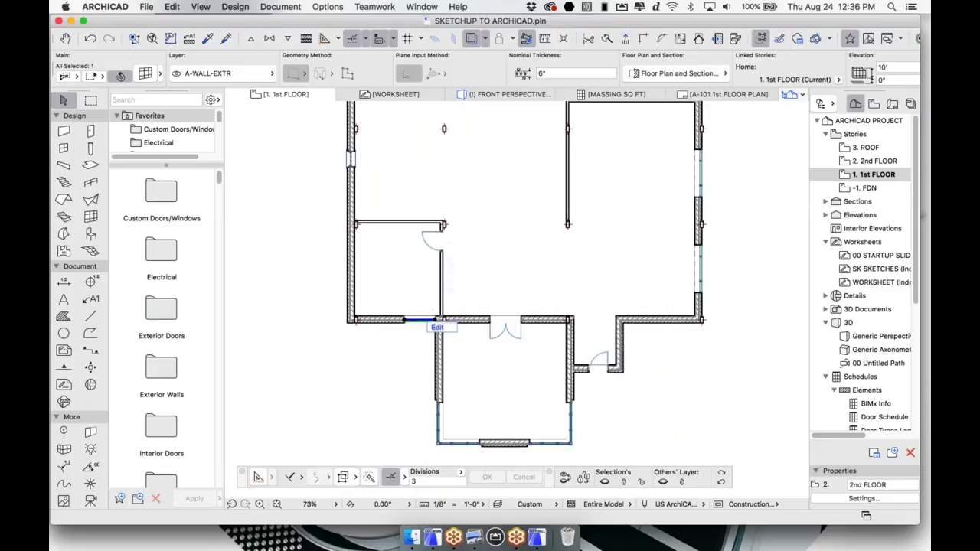
Open the curtain wall for editing in the 3D view and show its scheme grid with panels and frames hidden.
{"action": "key", "text": "F3"}
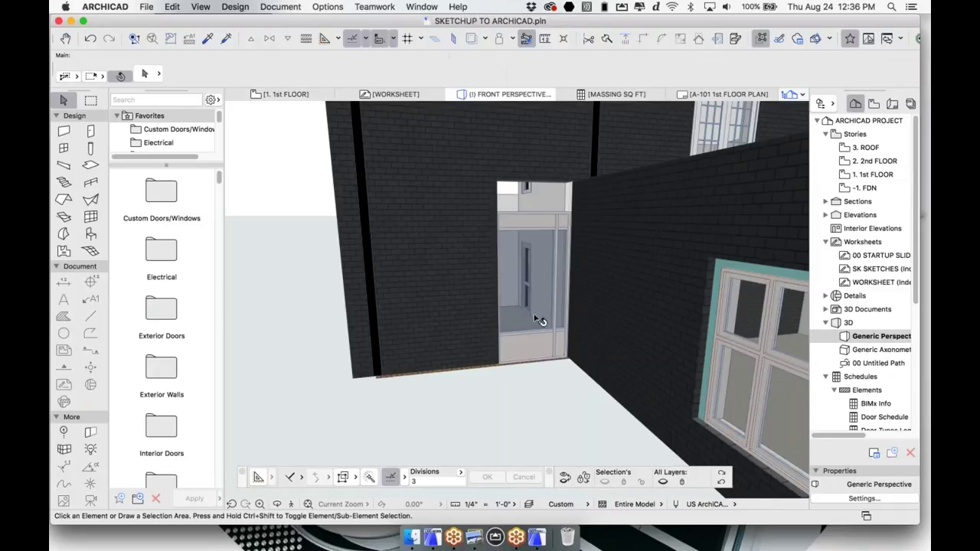
{"action": "left_click", "coordinate": [580, 339]}
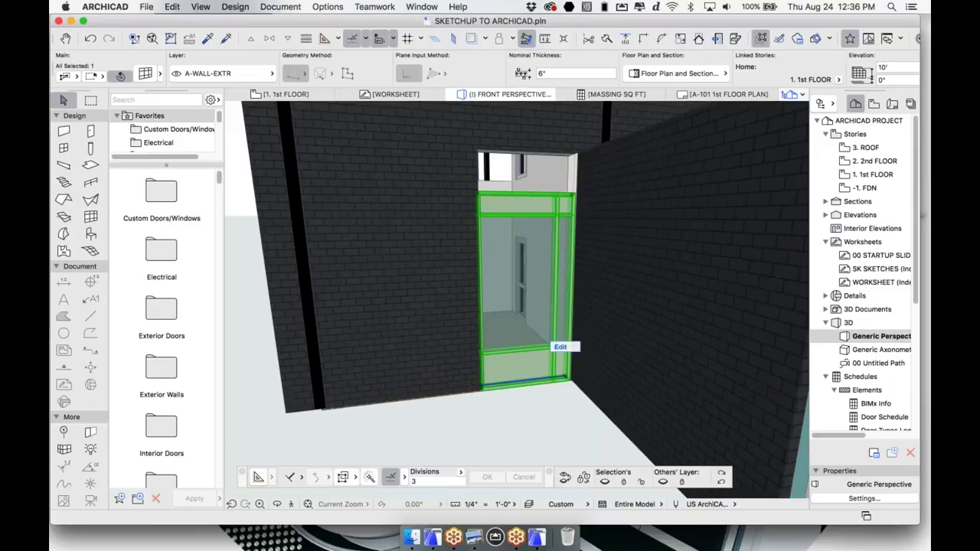
{"action": "double_click", "coordinate": [536, 208]}
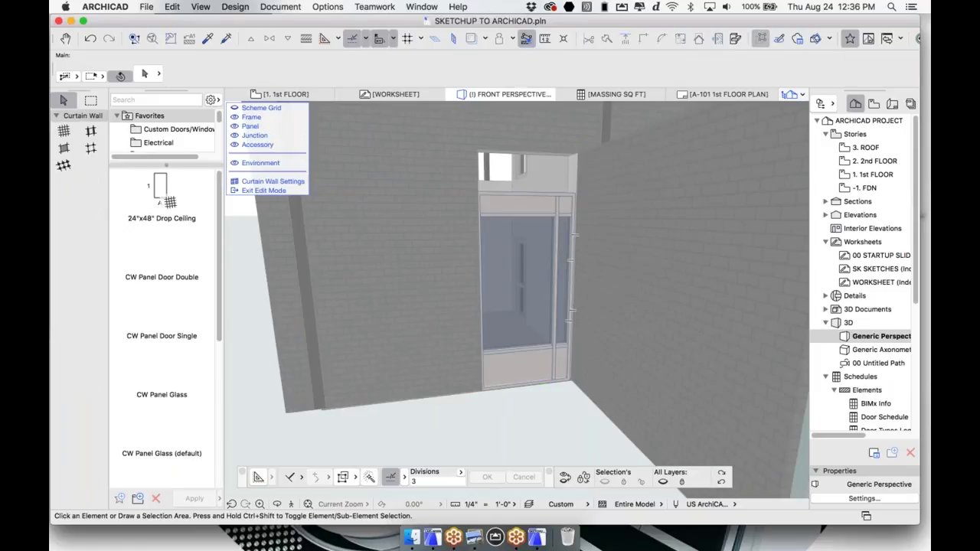
{"action": "left_click", "coordinate": [518, 207]}
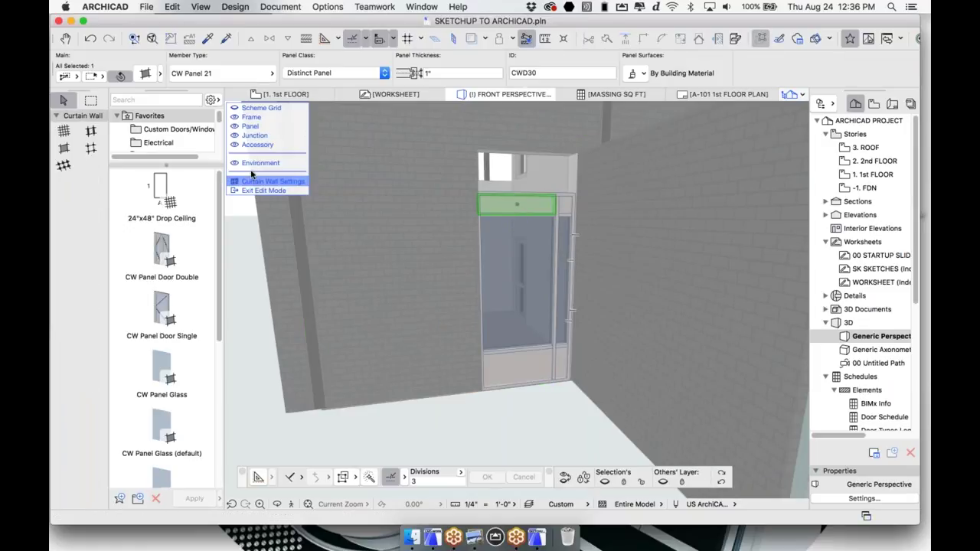
{"action": "left_click", "coordinate": [234, 126]}
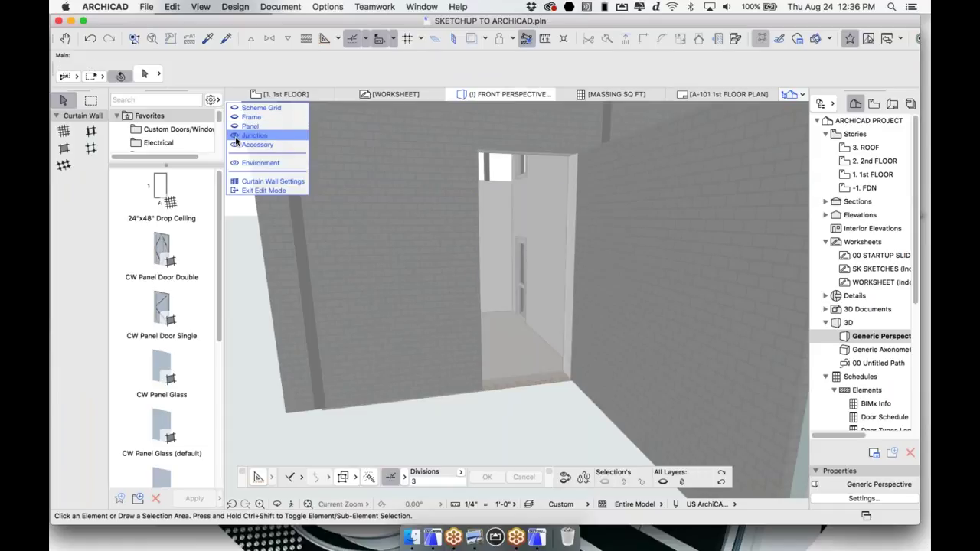
{"action": "left_click", "coordinate": [235, 117]}
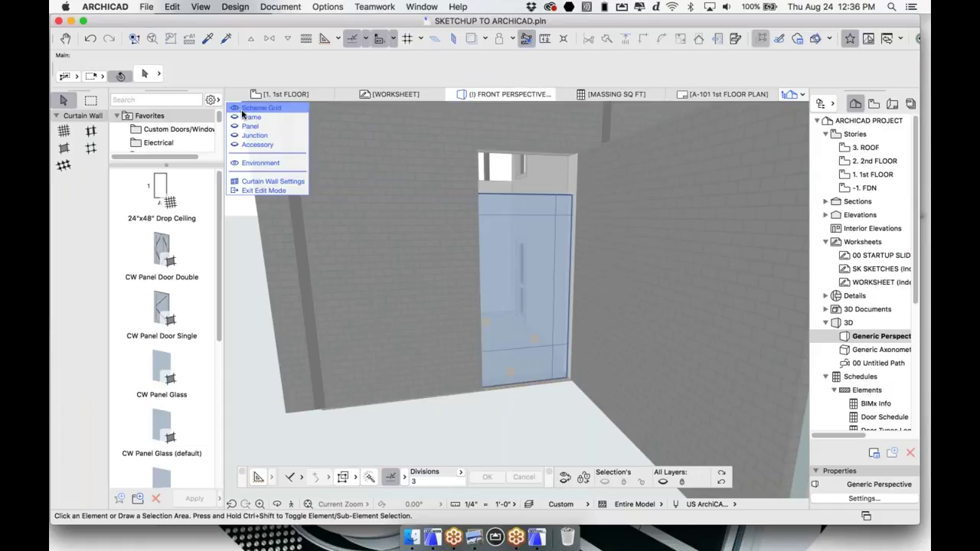
Offset the top edge of the curtain wall's scheme boundary up to the head of the opening and finish editing.
{"action": "left_click", "coordinate": [521, 194]}
{"action": "left_click", "coordinate": [522, 194]}
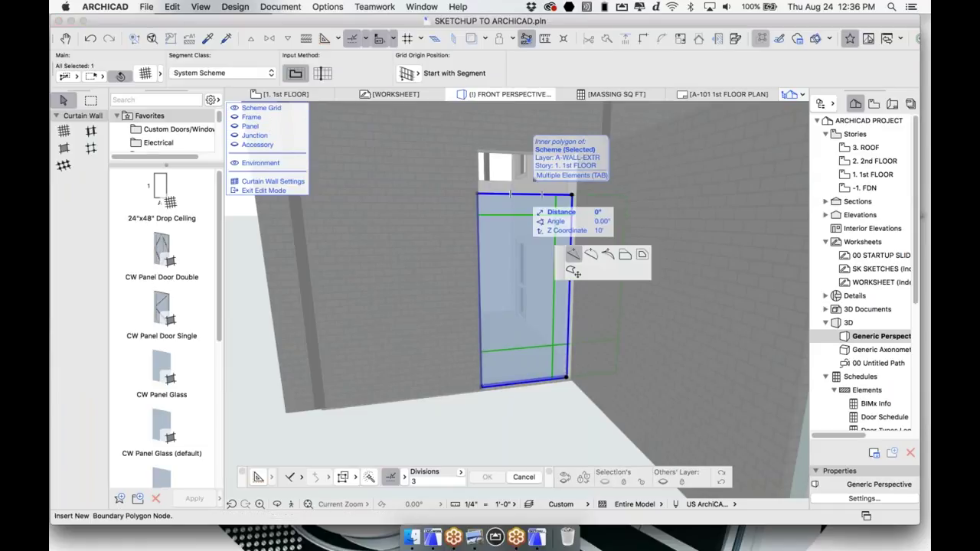
{"action": "left_click", "coordinate": [790, 198]}
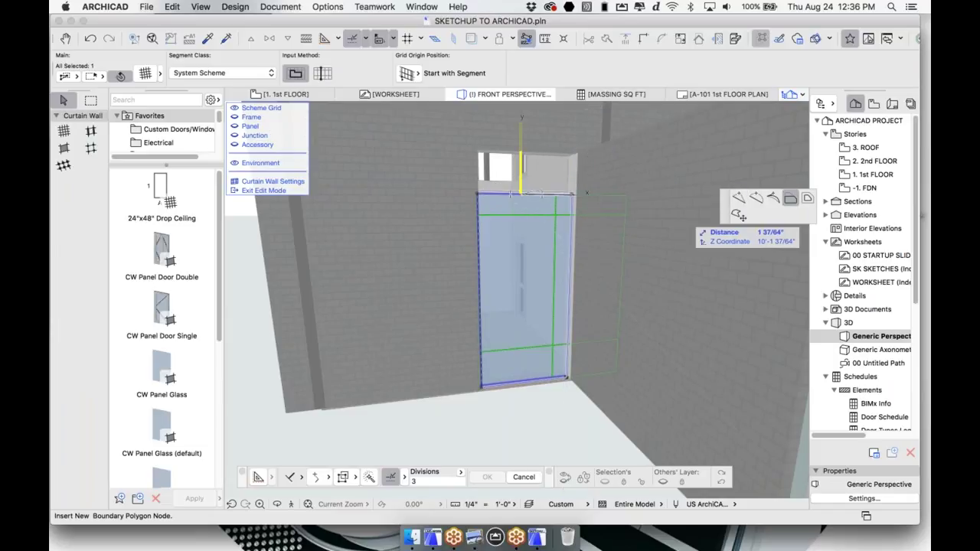
{"action": "left_click", "coordinate": [521, 153]}
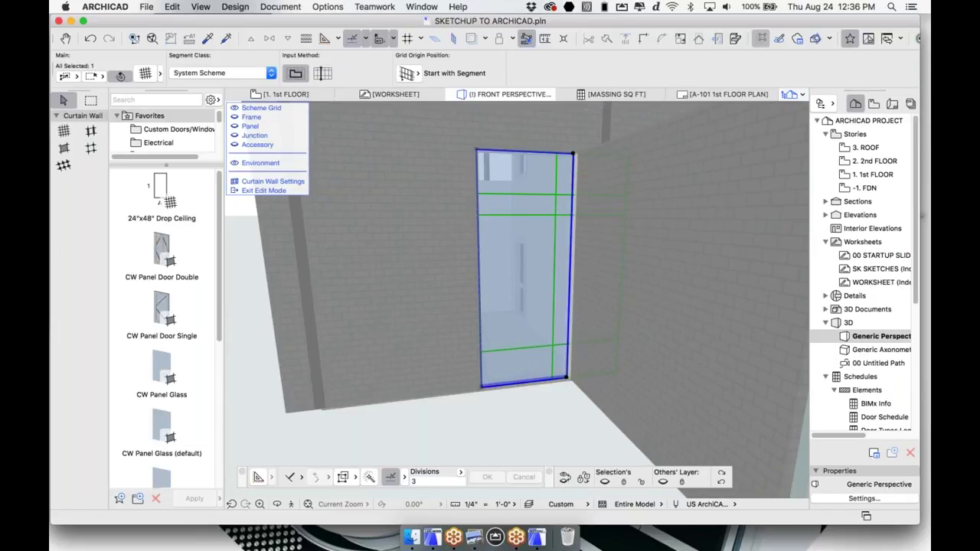
{"action": "left_click", "coordinate": [268, 190]}
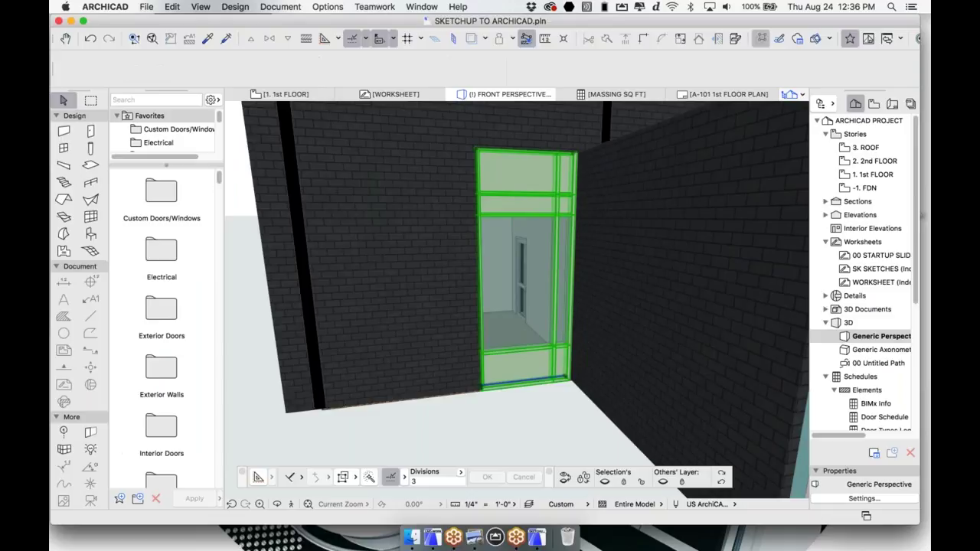
{"action": "key", "text": "Escape"}
Examine the building's exterior and explore the 1st floor interior around the columns, beams, interior wall and 2nd floor slab edge.
{"action": "scroll", "coordinate": [502, 301], "scroll_direction": "down", "scroll_amount": 4}
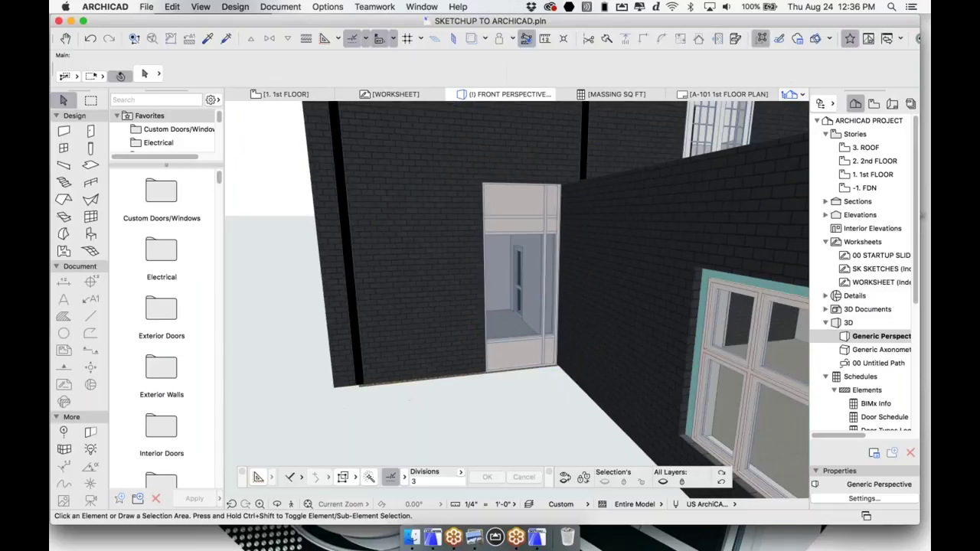
{"action": "middle_click_drag", "start_coordinate": [507, 302], "coordinate": [429, 266], "text": "shift"}
{"action": "scroll", "coordinate": [647, 268], "scroll_direction": "up", "scroll_amount": 3}
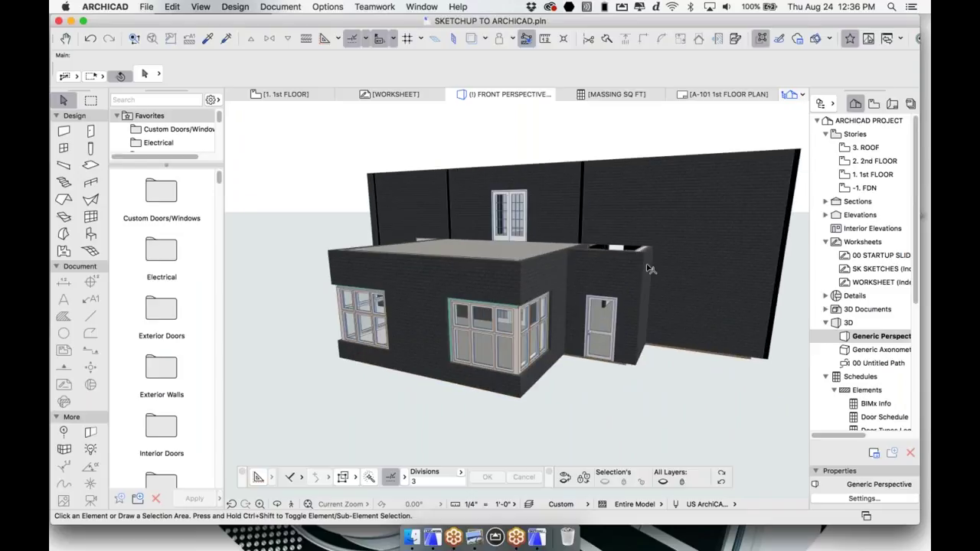
{"action": "left_click", "coordinate": [295, 505]}
{"action": "left_click", "coordinate": [710, 454]}
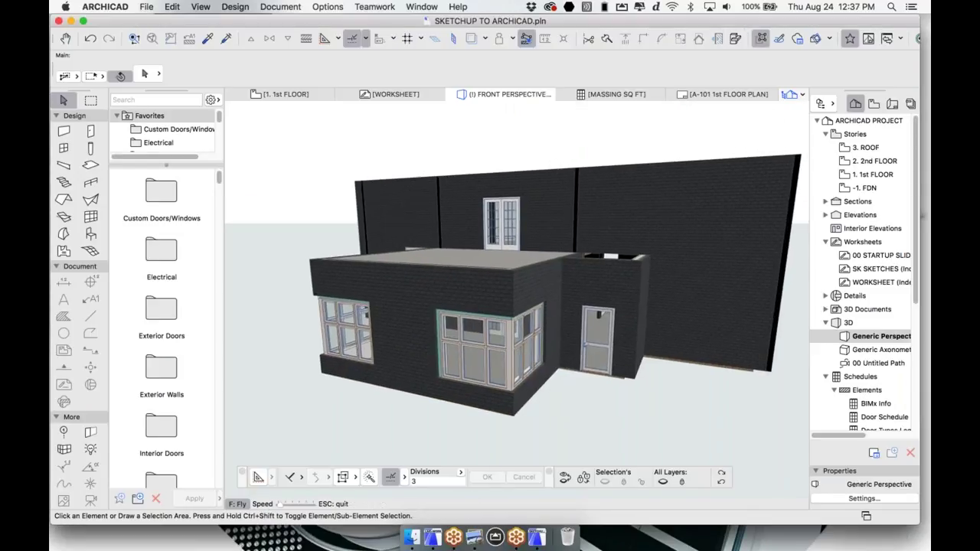
{"action": "key", "text": "Up"}
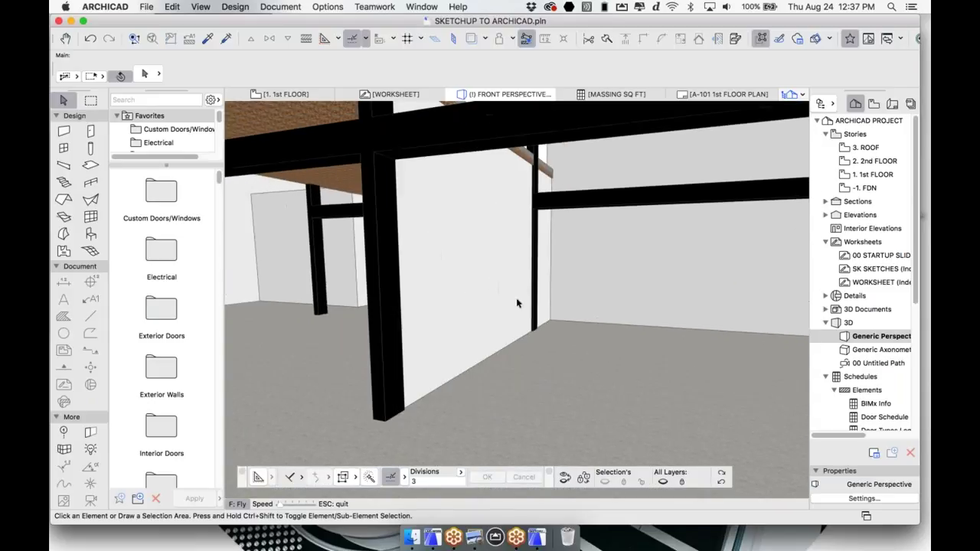
{"action": "key", "text": "Right"}
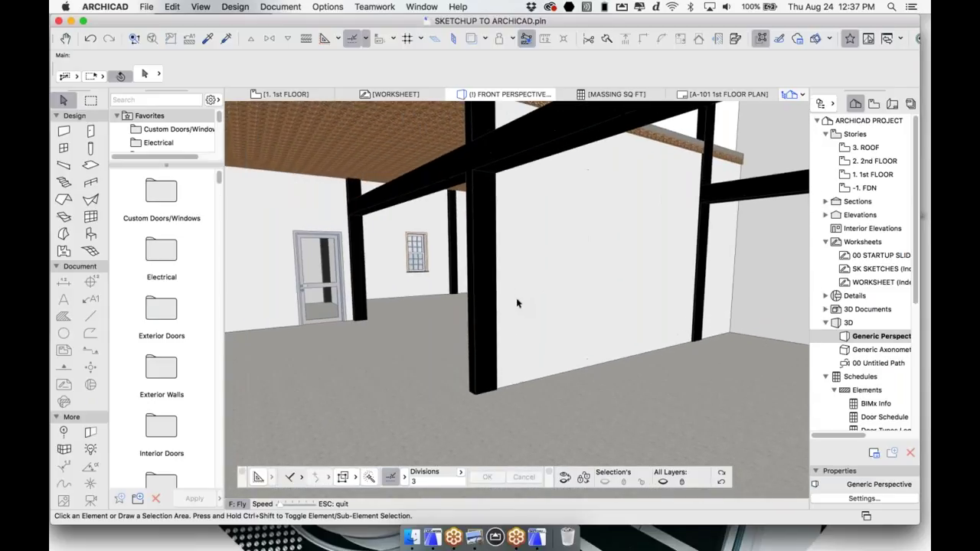
{"action": "key", "text": "Left"}
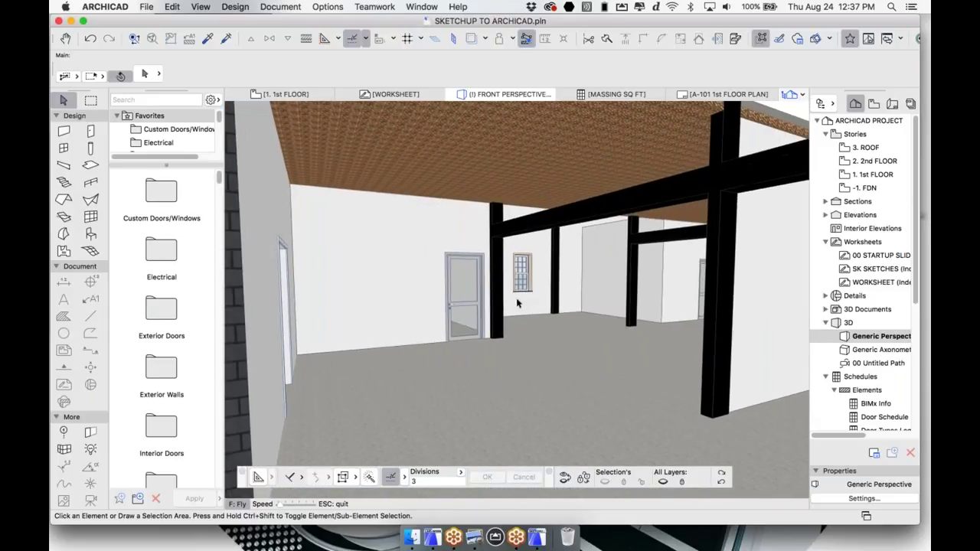
{"action": "key", "text": "Left"}
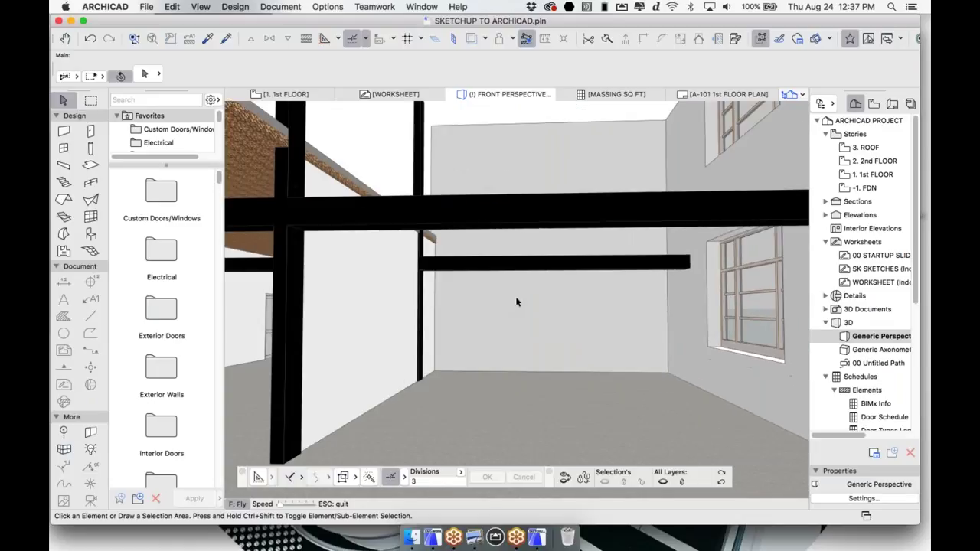
{"action": "key", "text": "Up"}
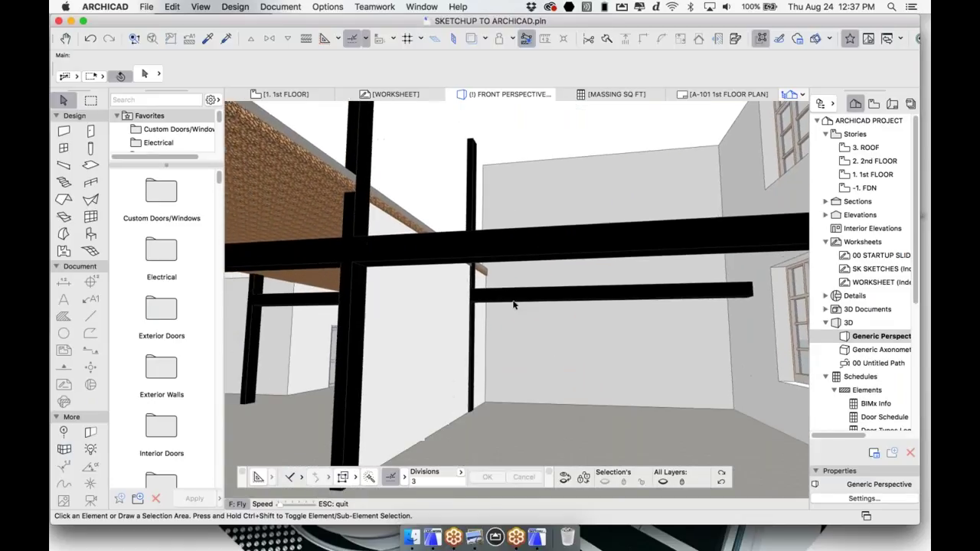
{"action": "key", "text": "Left"}
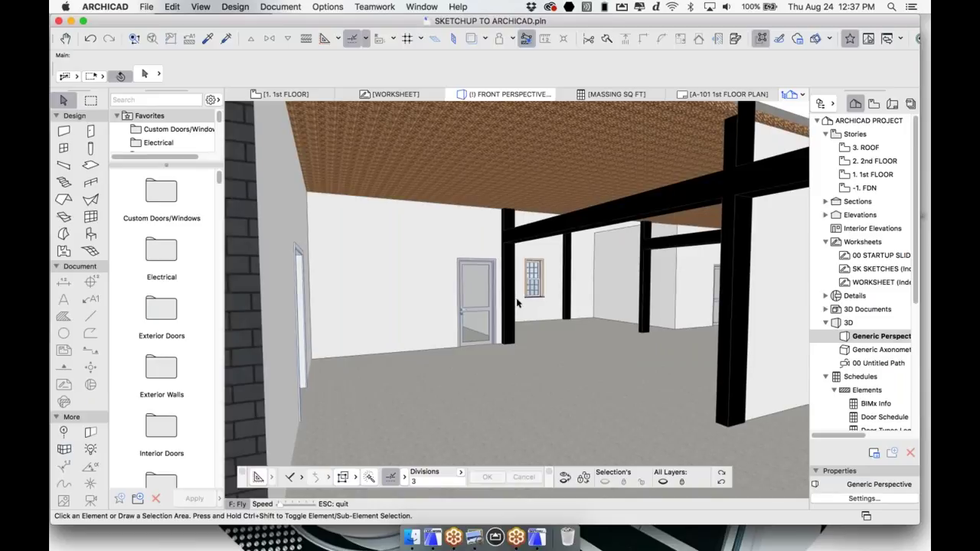
{"action": "key", "text": "Up"}
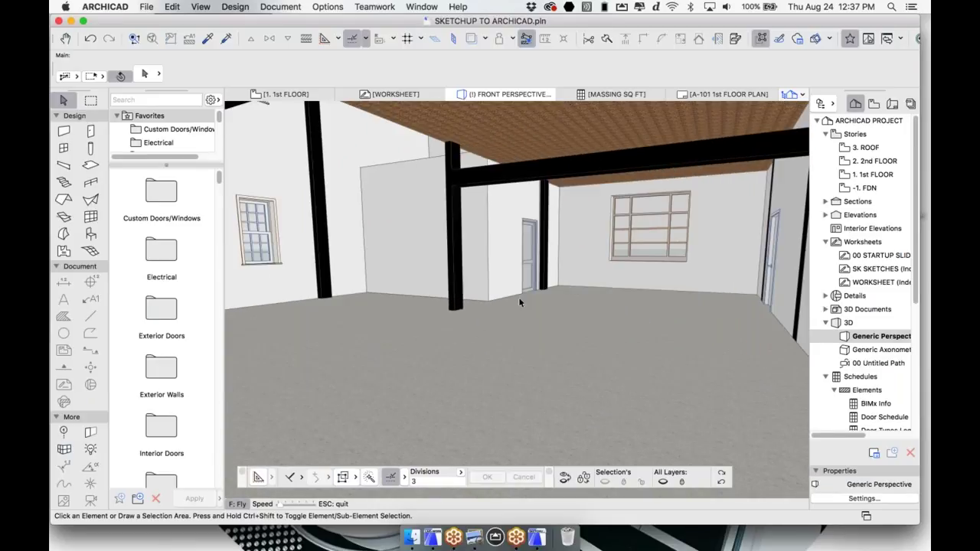
{"action": "key", "text": "Right"}
{"action": "key", "text": "Down"}
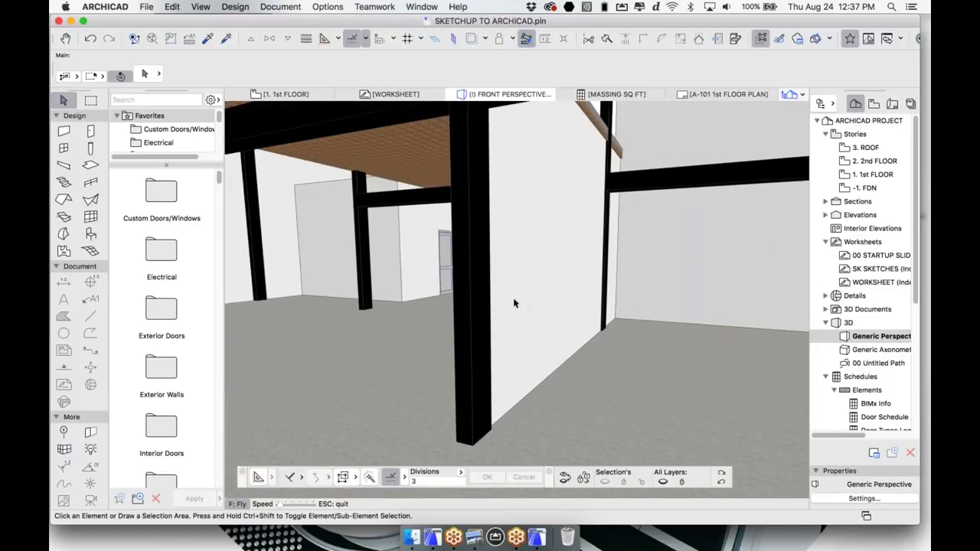
{"action": "key", "text": "Down"}
{"action": "key", "text": "Escape"}
Change the 2nd floor slab's composite structure to FLR Conc.+Stl Deck; 6" in the 3D view.
{"action": "left_click", "coordinate": [417, 132]}
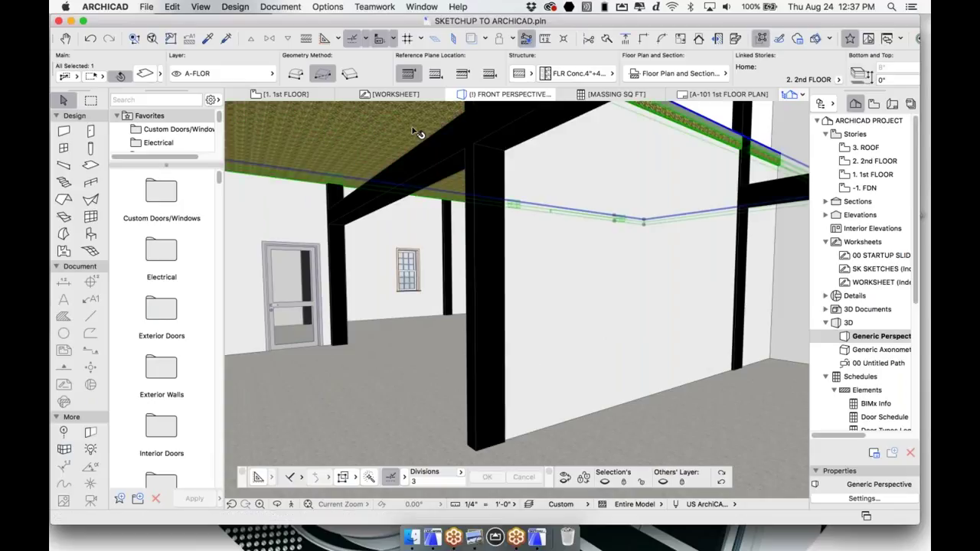
{"action": "left_click", "coordinate": [595, 73]}
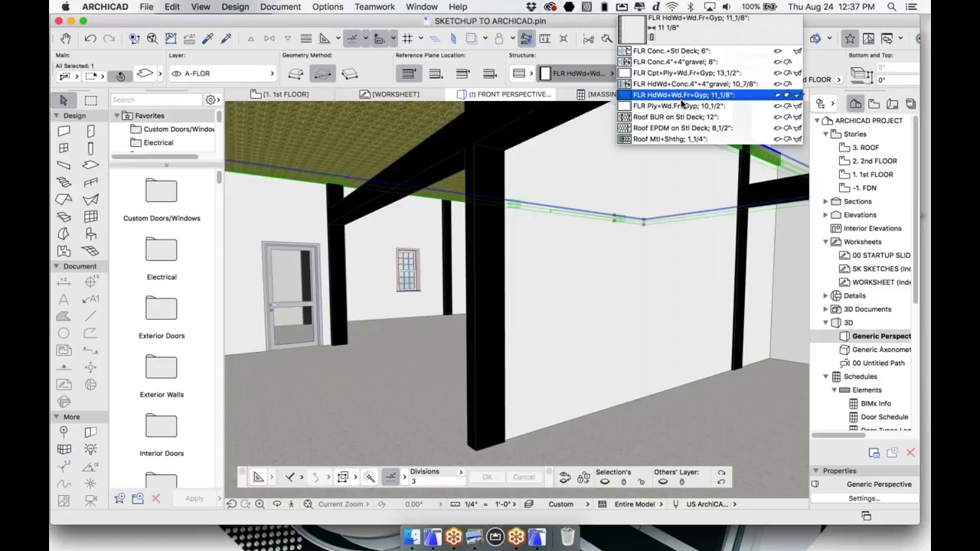
{"action": "left_click", "coordinate": [670, 52]}
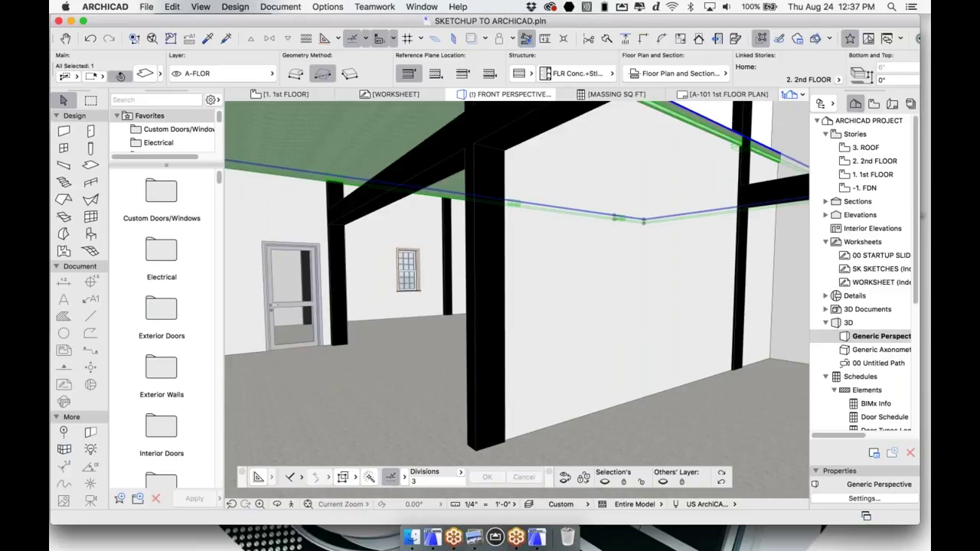
{"action": "middle_click_drag", "start_coordinate": [600, 216], "coordinate": [437, 167], "text": "shift"}
{"action": "key", "text": "Escape"}
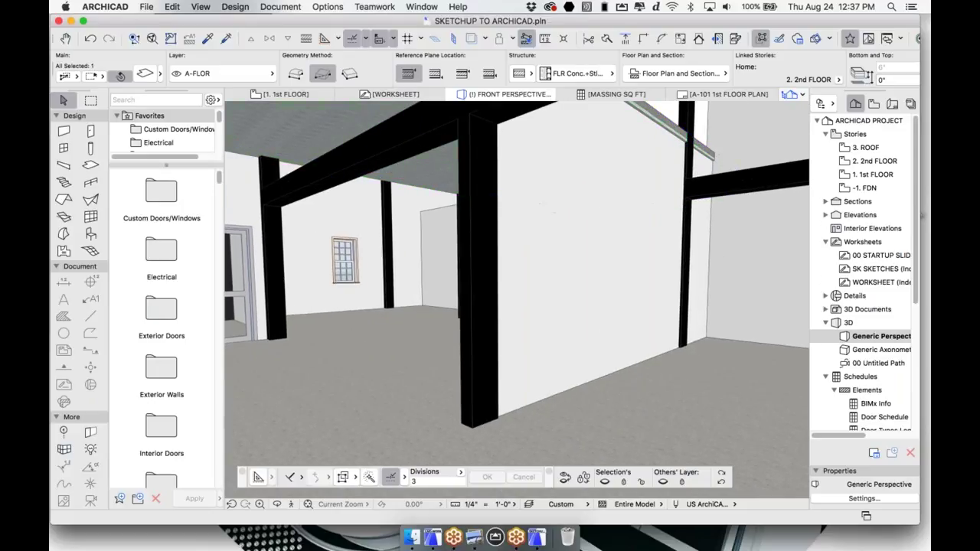
Set both the flight structure and the landing structure to Cantilevered in the stair default settings.
{"action": "left_click", "coordinate": [66, 184]}
{"action": "double_click", "coordinate": [76, 184]}
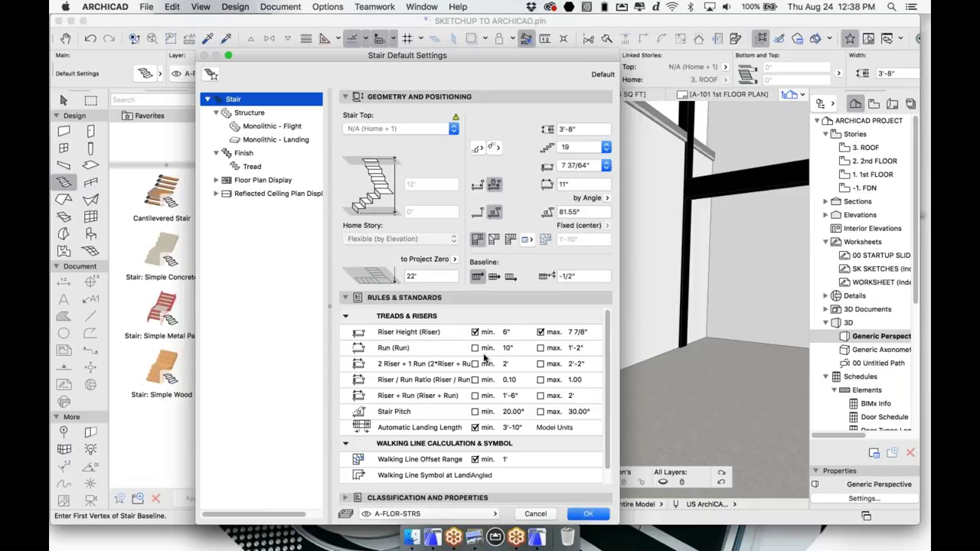
{"action": "left_click", "coordinate": [452, 130]}
{"action": "left_click", "coordinate": [435, 230]}
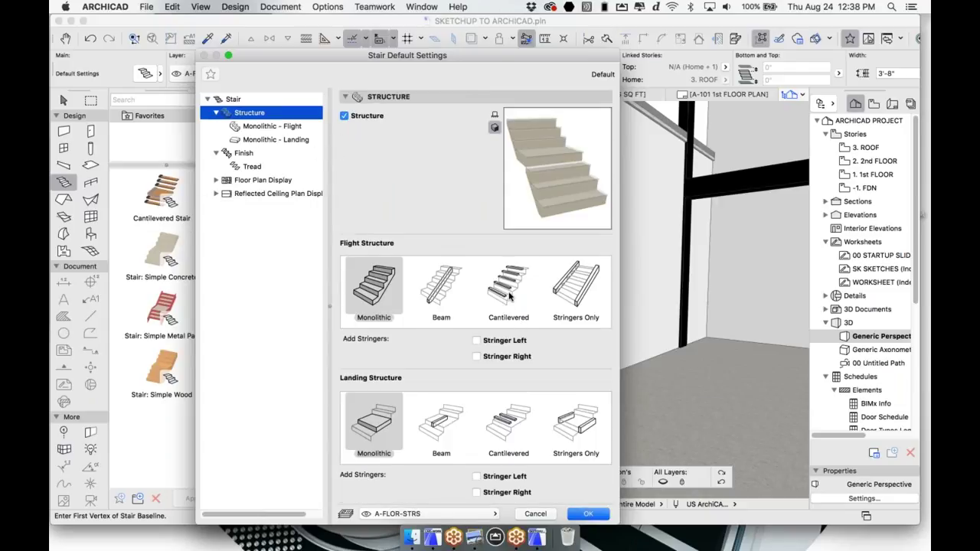
{"action": "left_click", "coordinate": [513, 302]}
{"action": "left_click", "coordinate": [437, 304]}
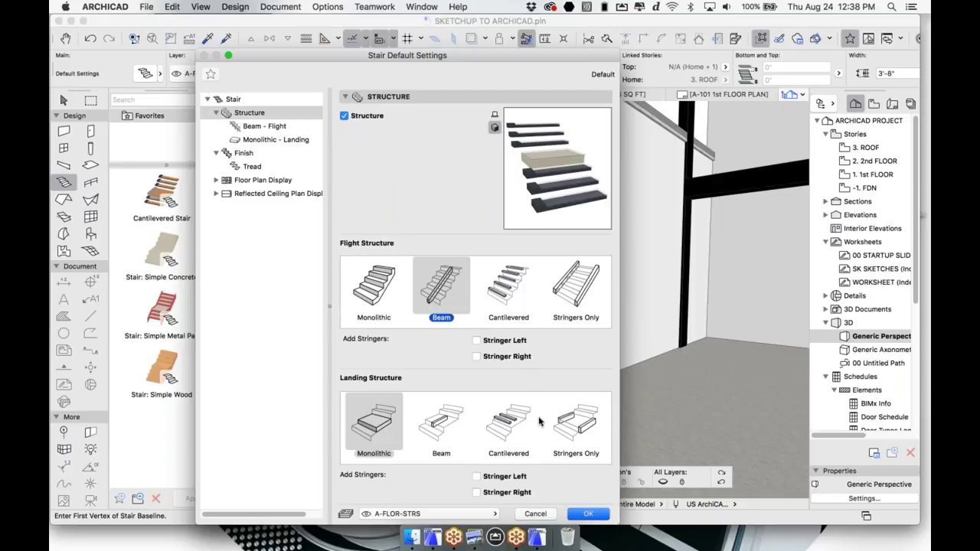
{"action": "left_click", "coordinate": [505, 280]}
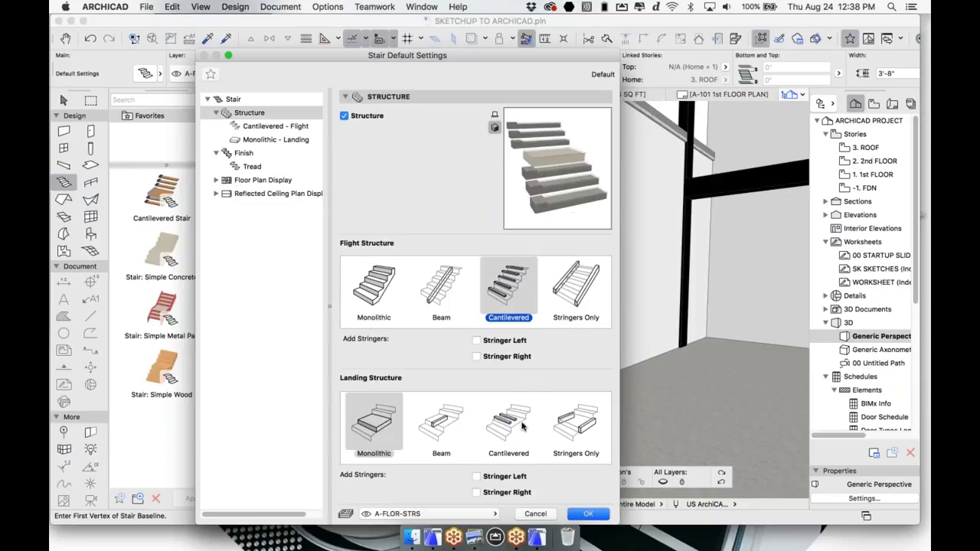
{"action": "left_click", "coordinate": [506, 428]}
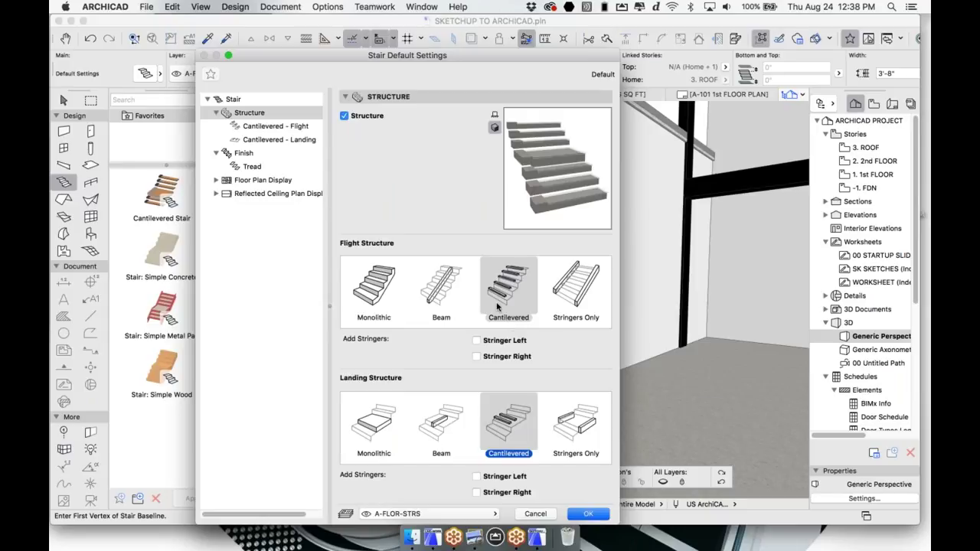
Compare the riser and combined finishes for the default stair, keep the Tread finish, and close the stair settings.
{"action": "left_click", "coordinate": [244, 155]}
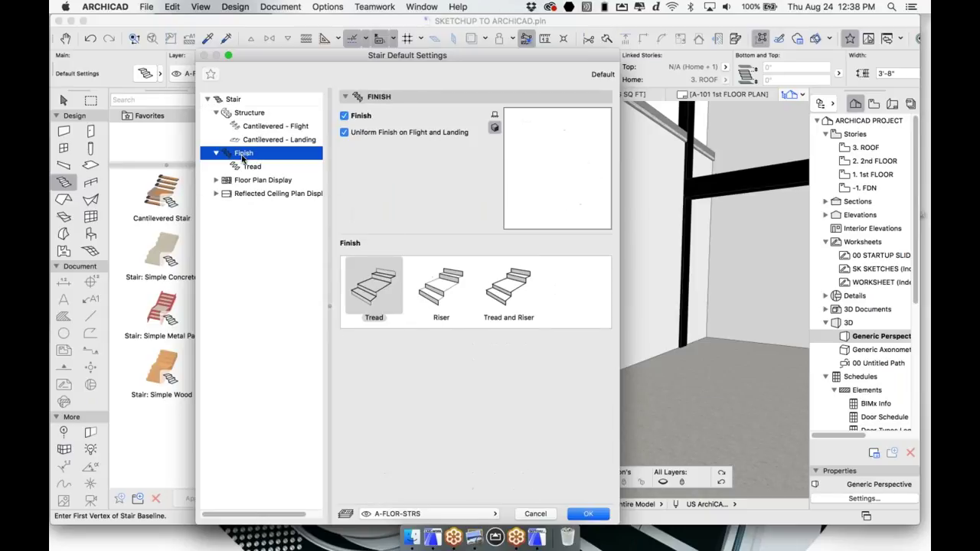
{"action": "left_click", "coordinate": [445, 295]}
{"action": "left_click", "coordinate": [502, 294]}
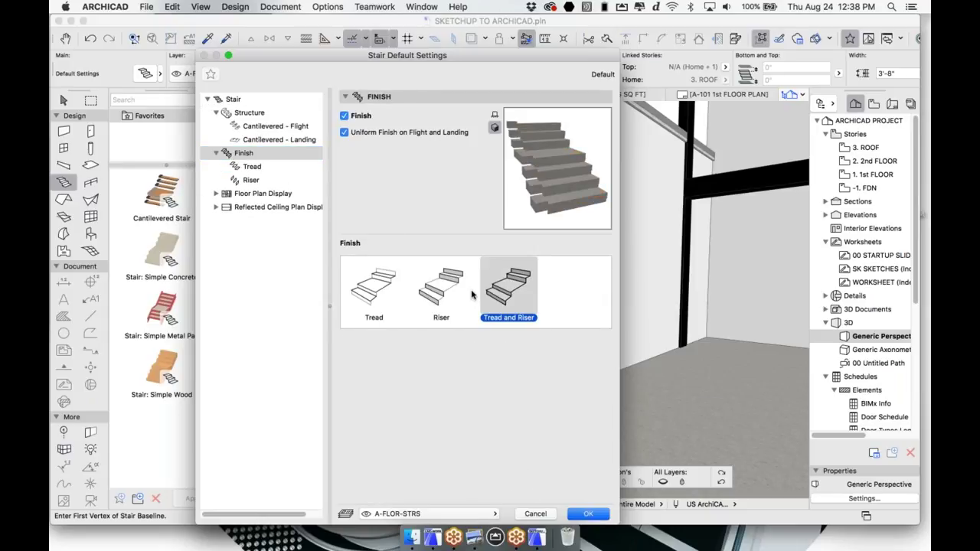
{"action": "left_click", "coordinate": [374, 285]}
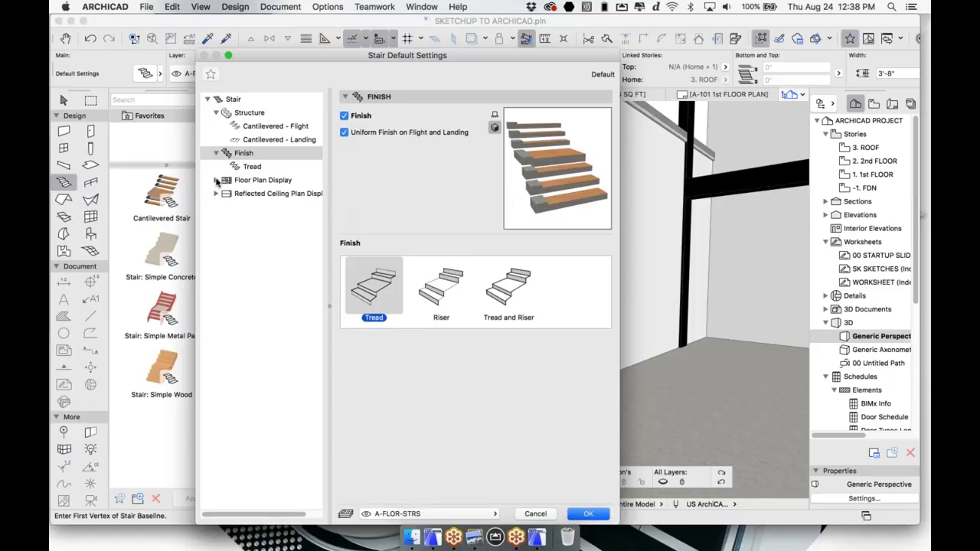
{"action": "left_click", "coordinate": [216, 180]}
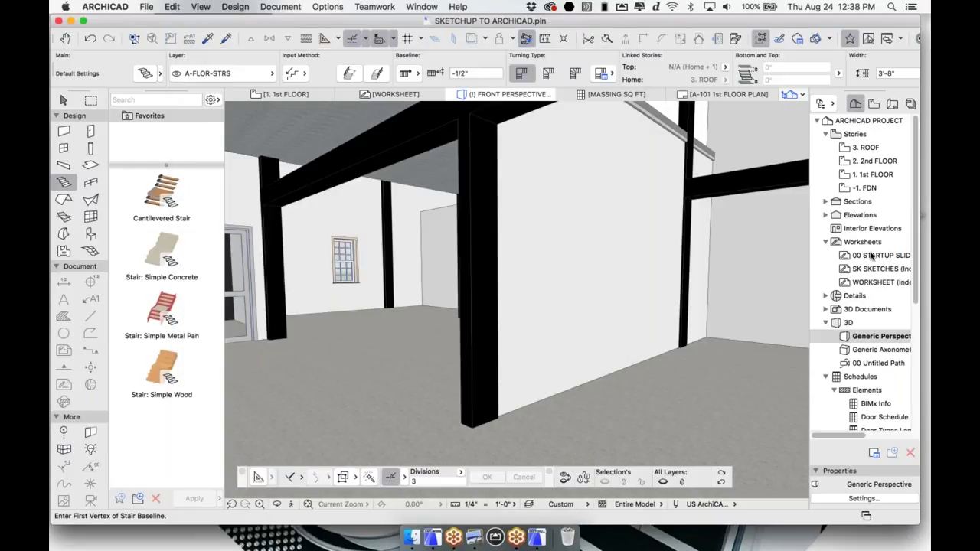
Open the 1st floor plan and choose the Cantilevered Stair favorite for placement at the interior wall's end column.
{"action": "double_click", "coordinate": [879, 175]}
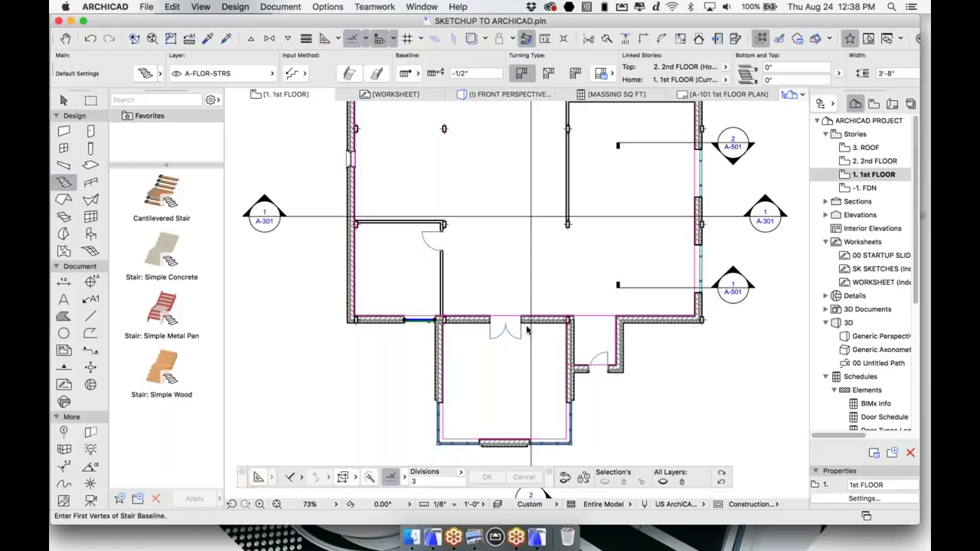
{"action": "middle_click_drag", "start_coordinate": [569, 277], "coordinate": [514, 336]}
{"action": "scroll", "coordinate": [534, 192], "scroll_direction": "up", "scroll_amount": 1}
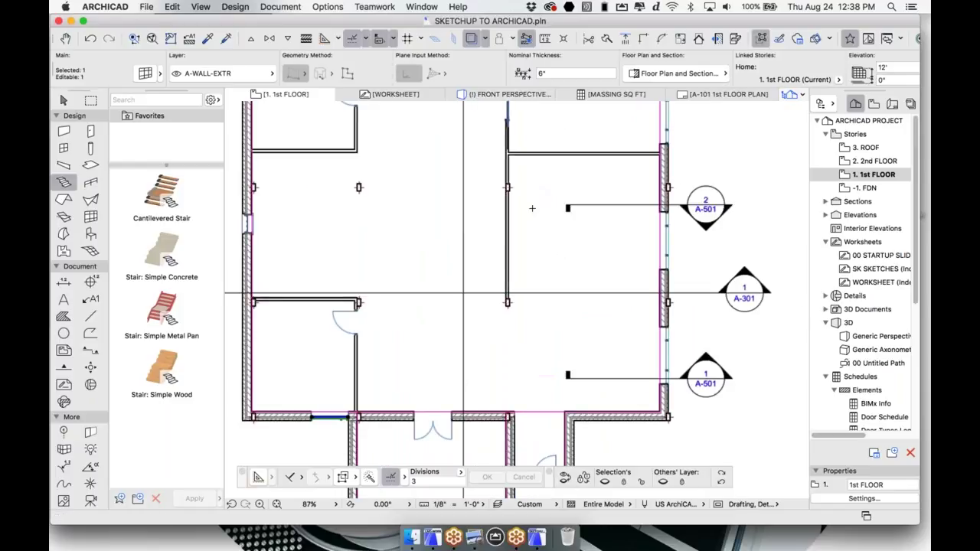
{"action": "scroll", "coordinate": [463, 293], "scroll_direction": "up", "scroll_amount": 2}
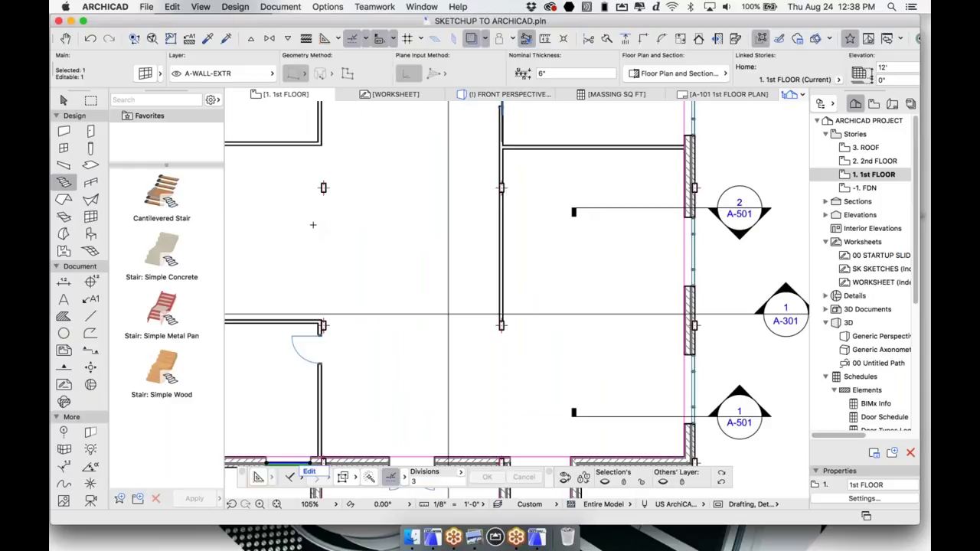
{"action": "left_click", "coordinate": [175, 198]}
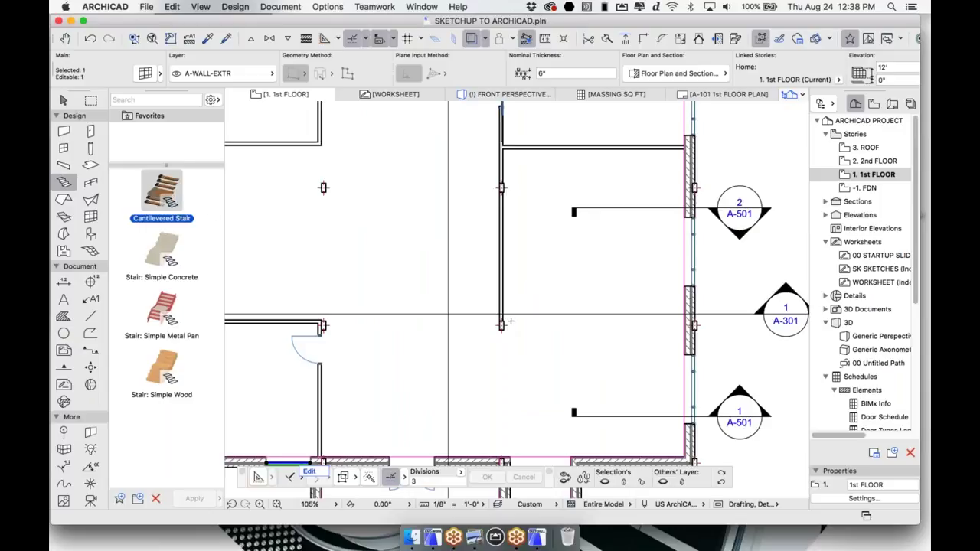
{"action": "scroll", "coordinate": [510, 322], "scroll_direction": "up", "scroll_amount": 4}
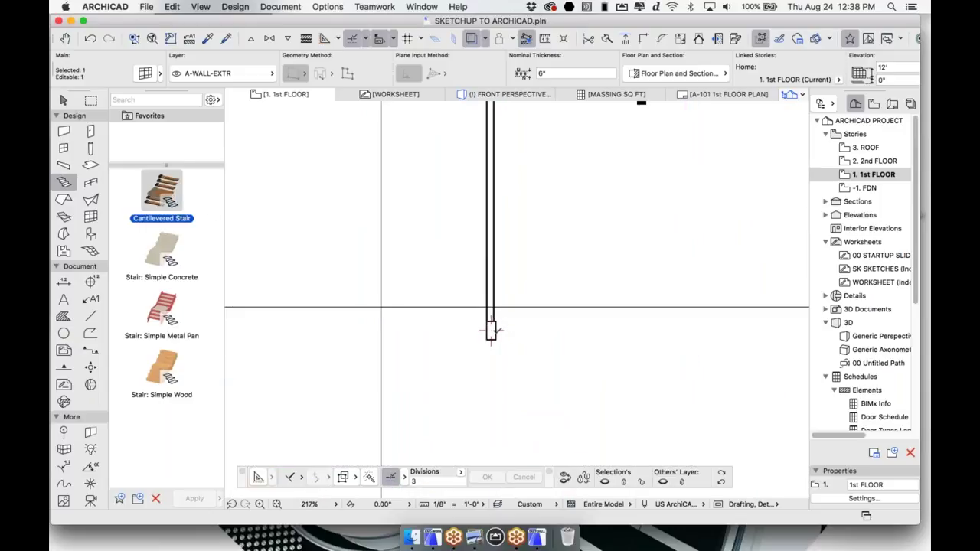
{"action": "key", "text": "Escape"}
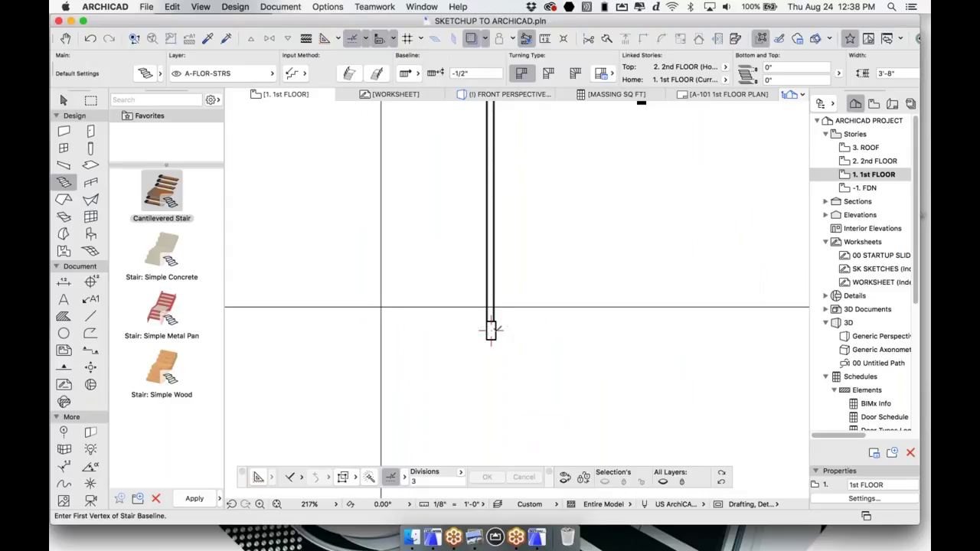
{"action": "left_click", "coordinate": [491, 331]}
{"action": "scroll", "coordinate": [479, 257], "scroll_direction": "down", "scroll_amount": 2}
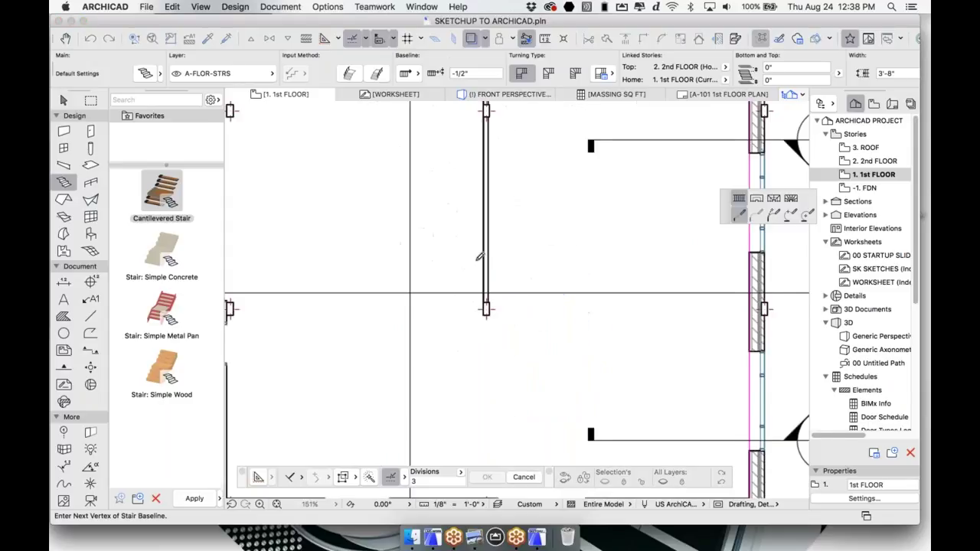
{"action": "scroll", "coordinate": [478, 256], "scroll_direction": "down", "scroll_amount": 1}
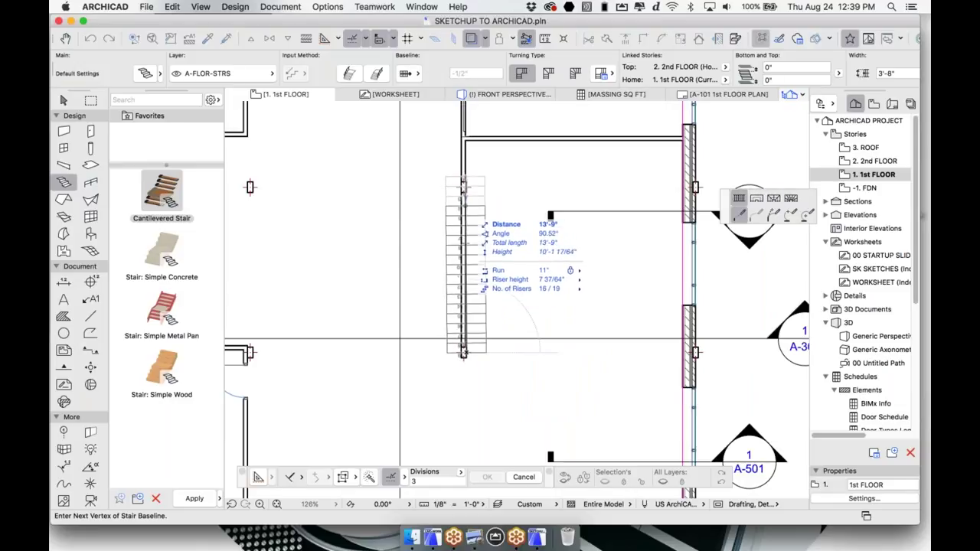
{"action": "key", "text": "c"}
{"action": "key", "text": "Return"}
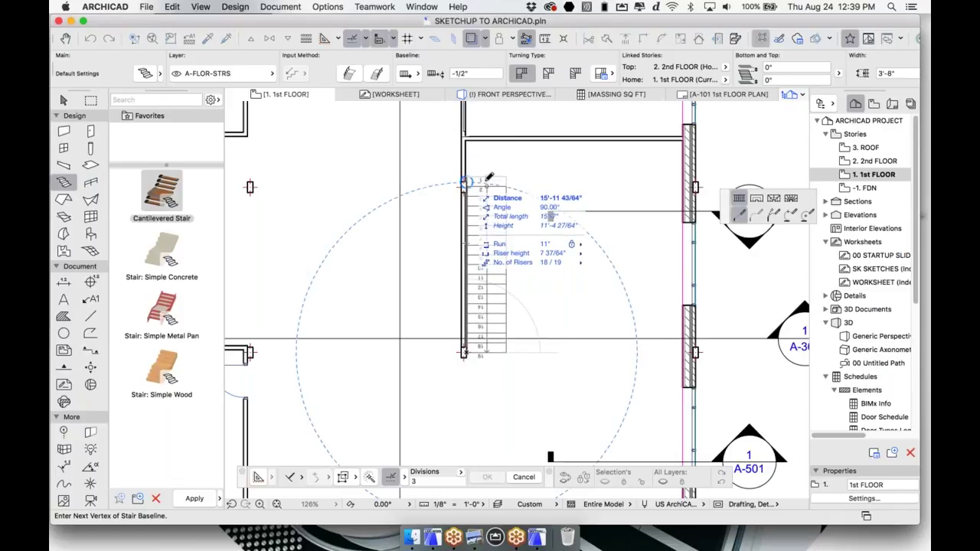
{"action": "key", "text": "Escape"}
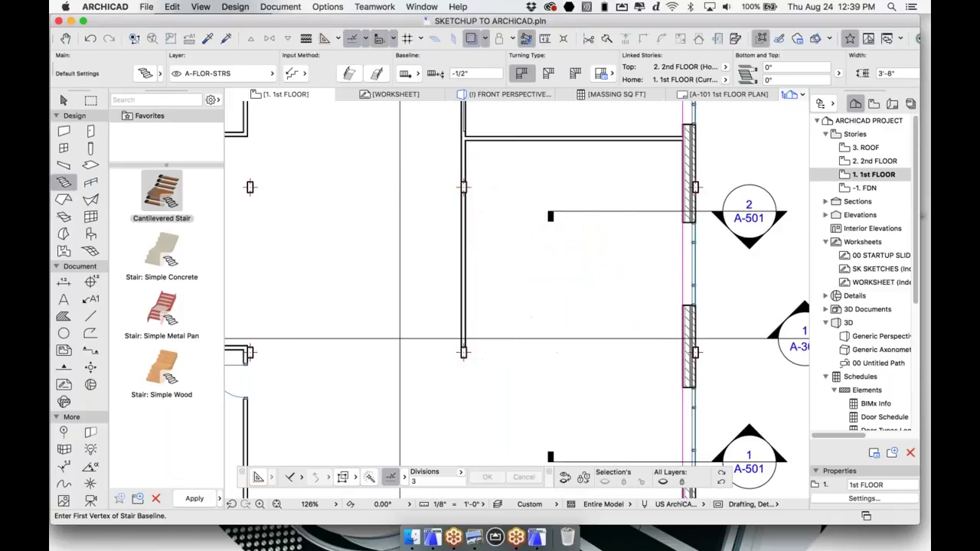
Switch the stair input method to upward and draw a straight 16'-6" stair from the end column along the interior wall.
{"action": "left_click", "coordinate": [300, 76]}
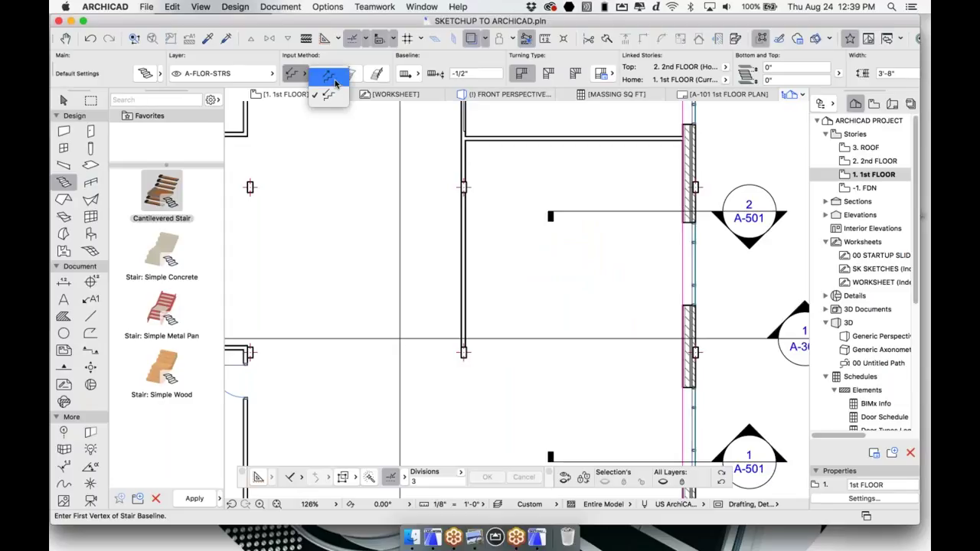
{"action": "left_click", "coordinate": [331, 77]}
{"action": "left_click", "coordinate": [464, 352]}
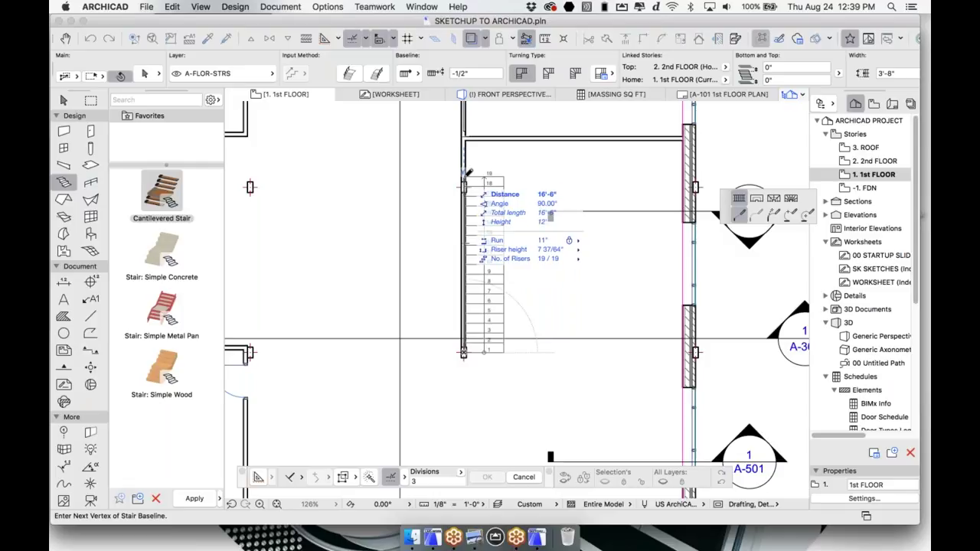
{"action": "left_click", "coordinate": [466, 176]}
{"action": "left_click", "coordinate": [464, 173]}
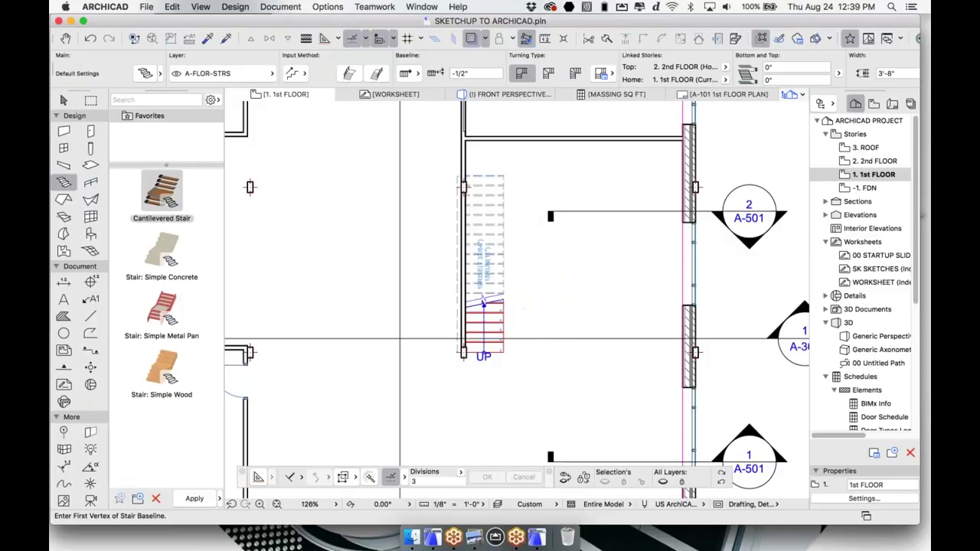
{"action": "key", "text": "Escape"}
Change the composite of the interior wall beside the stair to Wall Wd+Gyp; 6 3/4":B7.
{"action": "left_click", "coordinate": [503, 352]}
{"action": "scroll", "coordinate": [504, 353], "scroll_direction": "up", "scroll_amount": 6}
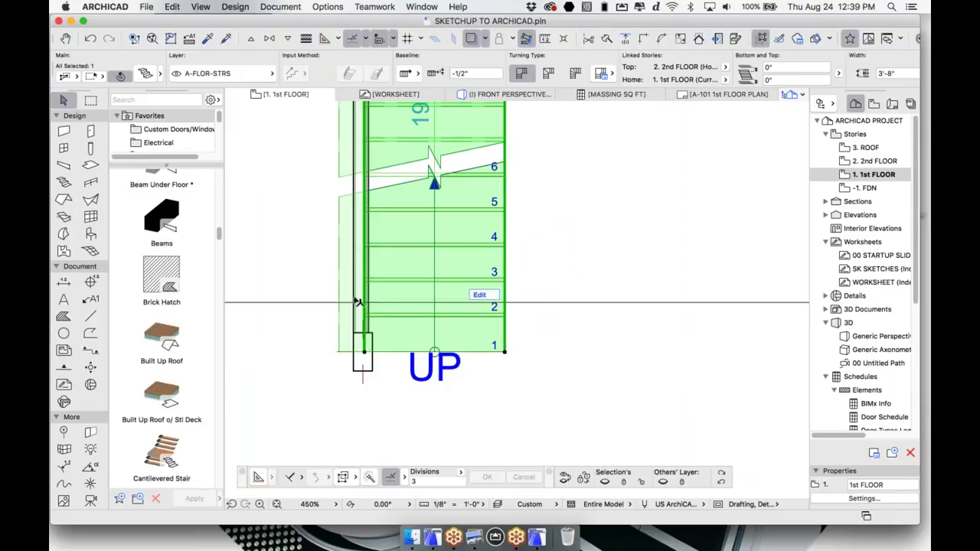
{"action": "left_click", "coordinate": [357, 301]}
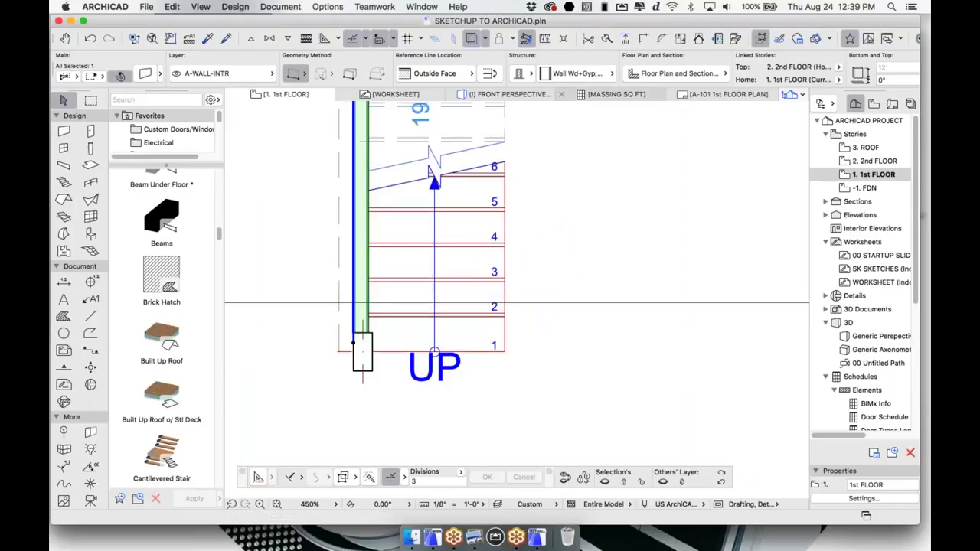
{"action": "left_click", "coordinate": [578, 73]}
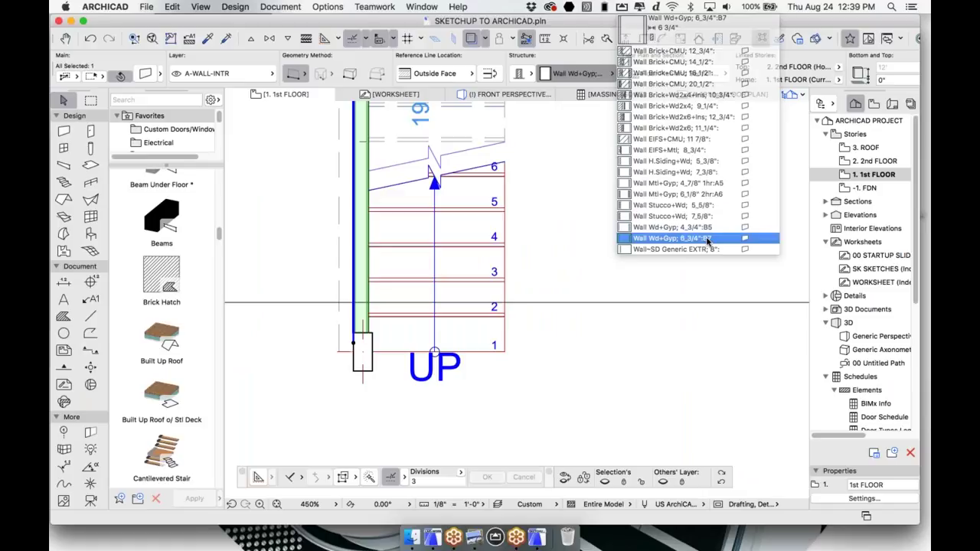
{"action": "left_click", "coordinate": [708, 240]}
Move the stair horizontally about 4" so its long edge lines up with the thickened wall's face.
{"action": "left_click", "coordinate": [497, 347]}
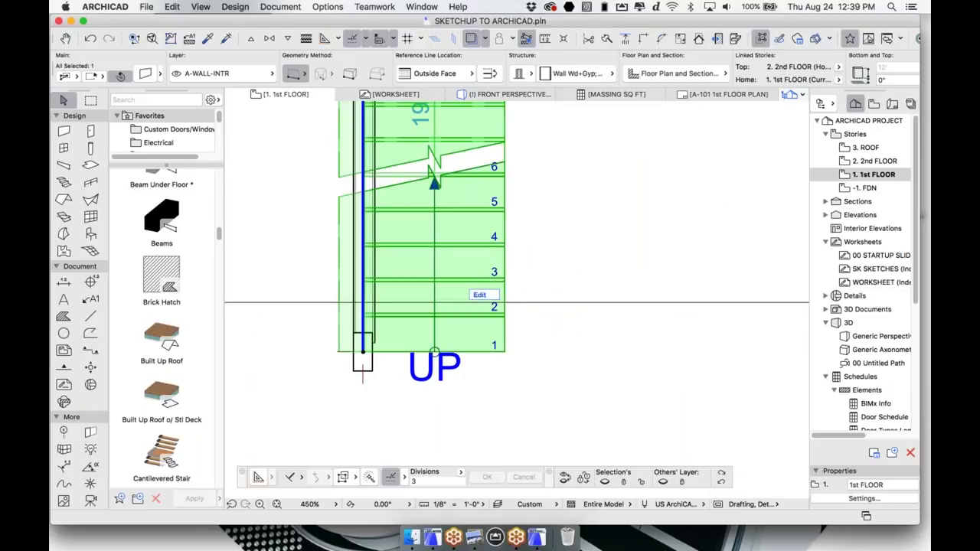
{"action": "key", "text": "super+c"}
{"action": "key", "text": "super+d"}
{"action": "left_click", "coordinate": [434, 352]}
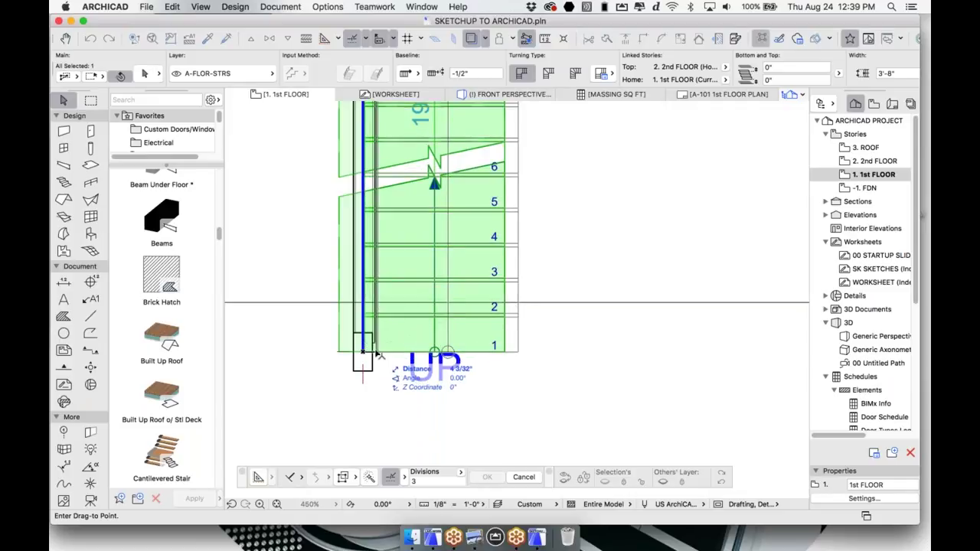
{"action": "left_click", "coordinate": [376, 349]}
{"action": "scroll", "coordinate": [498, 350], "scroll_direction": "down", "scroll_amount": 5}
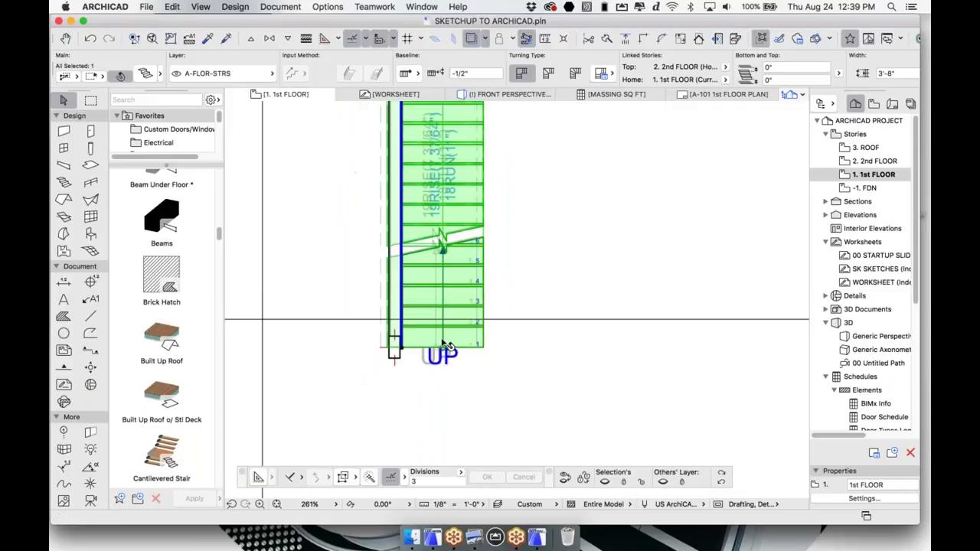
{"action": "scroll", "coordinate": [498, 349], "scroll_direction": "down", "scroll_amount": 3}
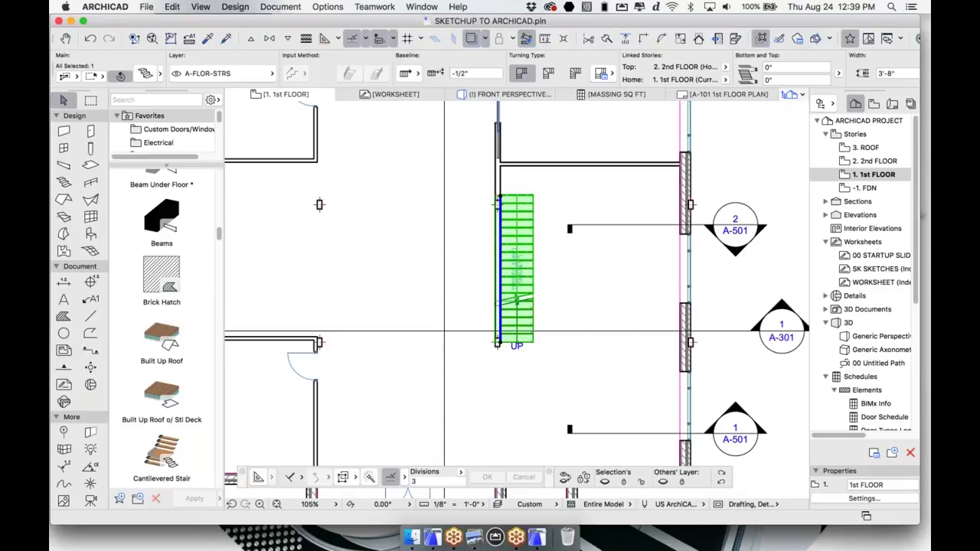
Bring the cantilevered stair up in 3D and review the Railing tool's default segment settings.
{"action": "key", "text": "F3"}
{"action": "middle_click_drag", "start_coordinate": [582, 313], "coordinate": [490, 322], "text": "shift"}
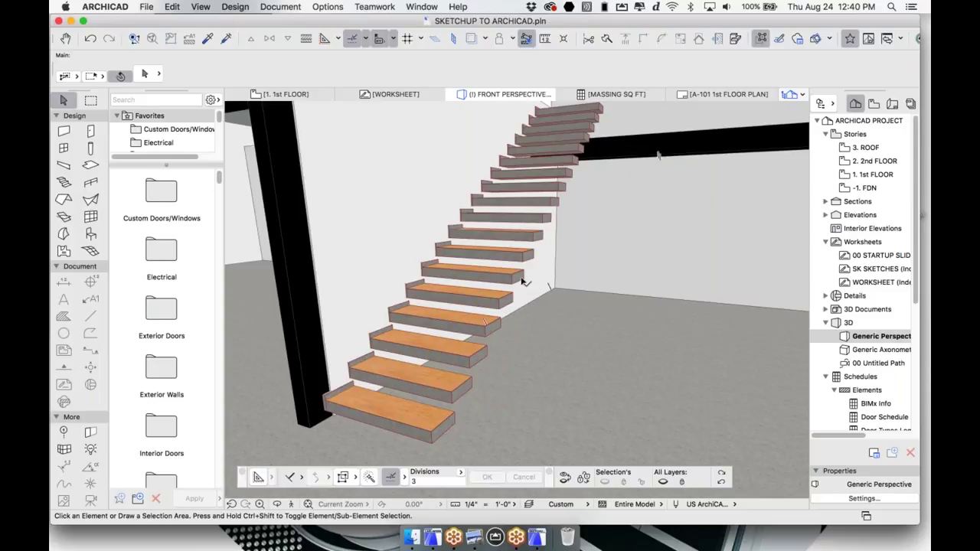
{"action": "left_click", "coordinate": [91, 182]}
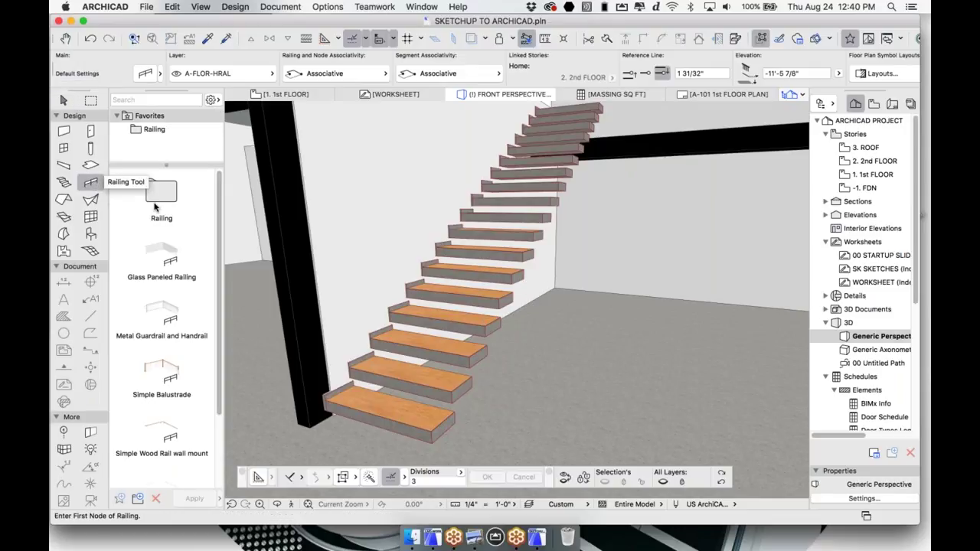
{"action": "double_click", "coordinate": [108, 185]}
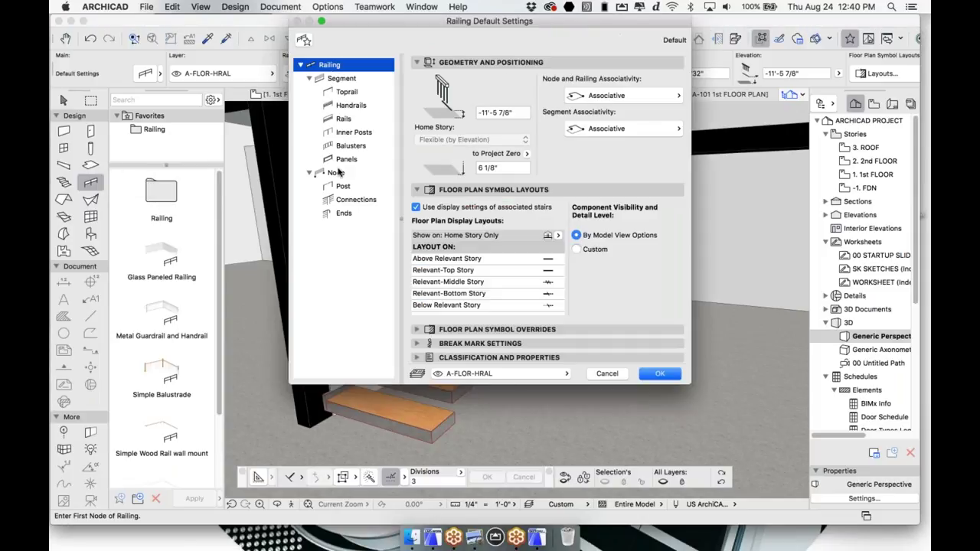
{"action": "left_click", "coordinate": [342, 78]}
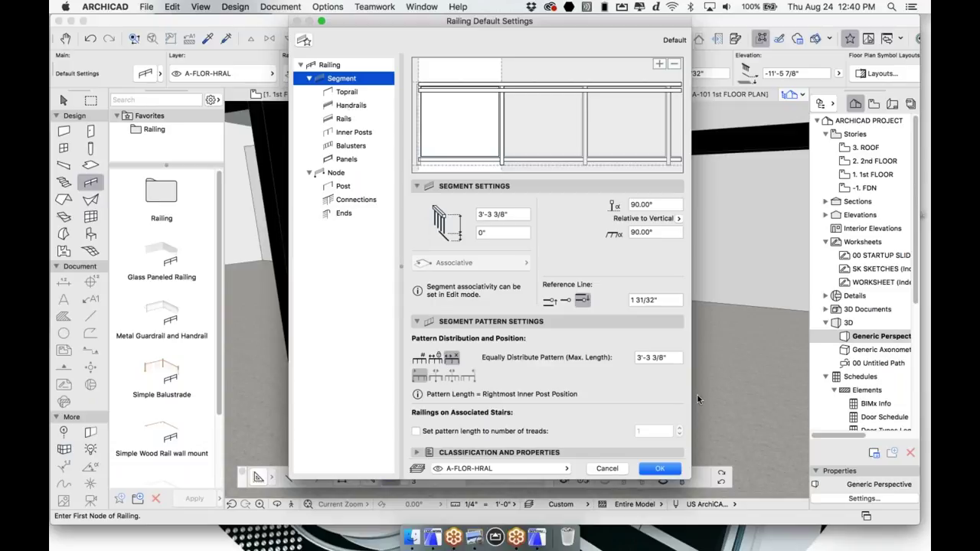
{"action": "left_click", "coordinate": [660, 468]}
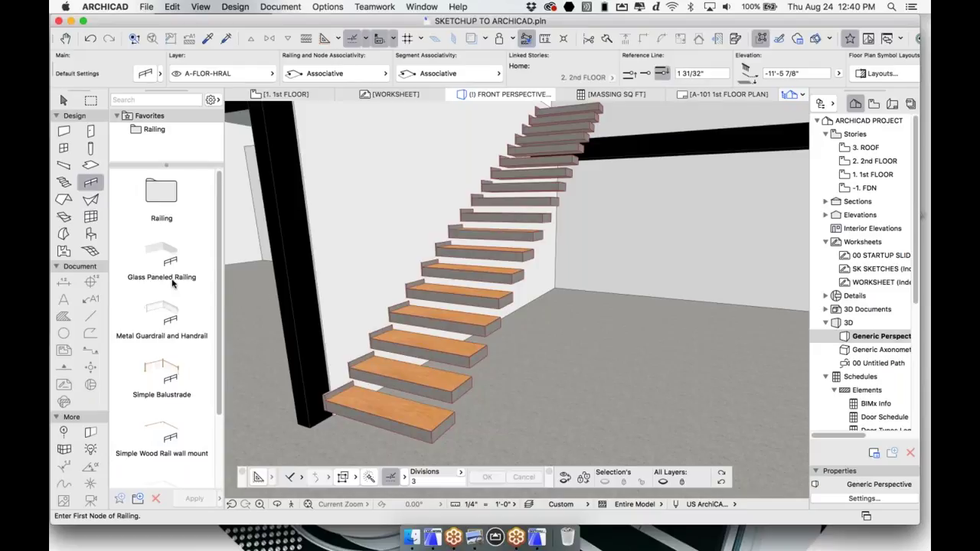
Place a railing along the cantilevered stair's open edge with the Glass Paneled Railing favorite.
{"action": "left_click", "coordinate": [173, 261]}
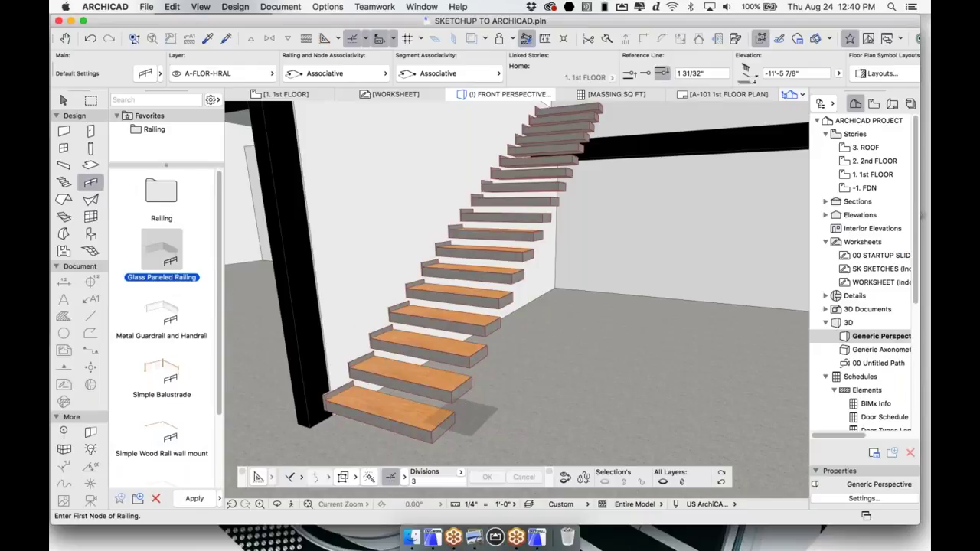
{"action": "left_click", "coordinate": [435, 445]}
{"action": "middle_click_drag", "start_coordinate": [455, 324], "coordinate": [497, 269], "text": "shift"}
{"action": "key", "text": "Escape"}
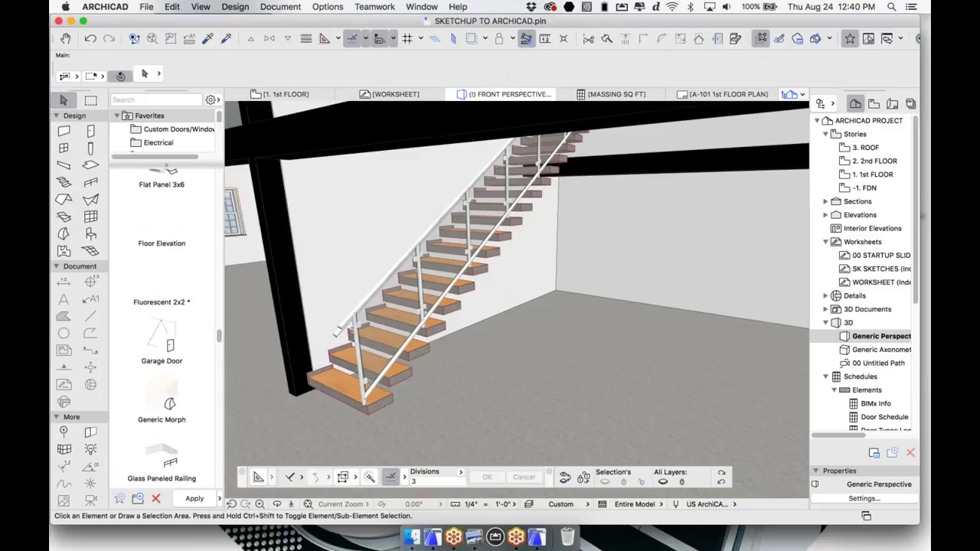
Try to widen the stair by repositioning its outer boundary node to test the railing's associativity, and undo the change.
{"action": "left_click", "coordinate": [494, 251]}
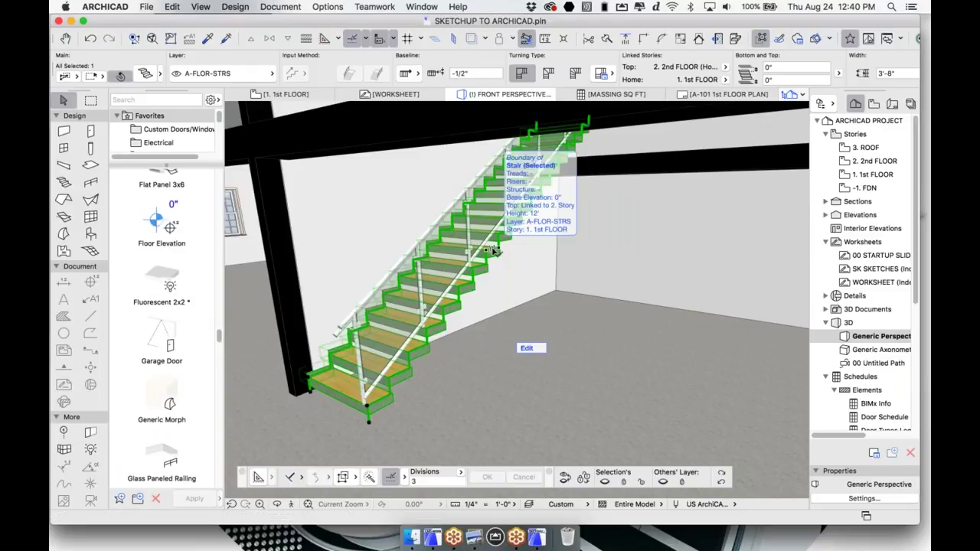
{"action": "left_click", "coordinate": [493, 251]}
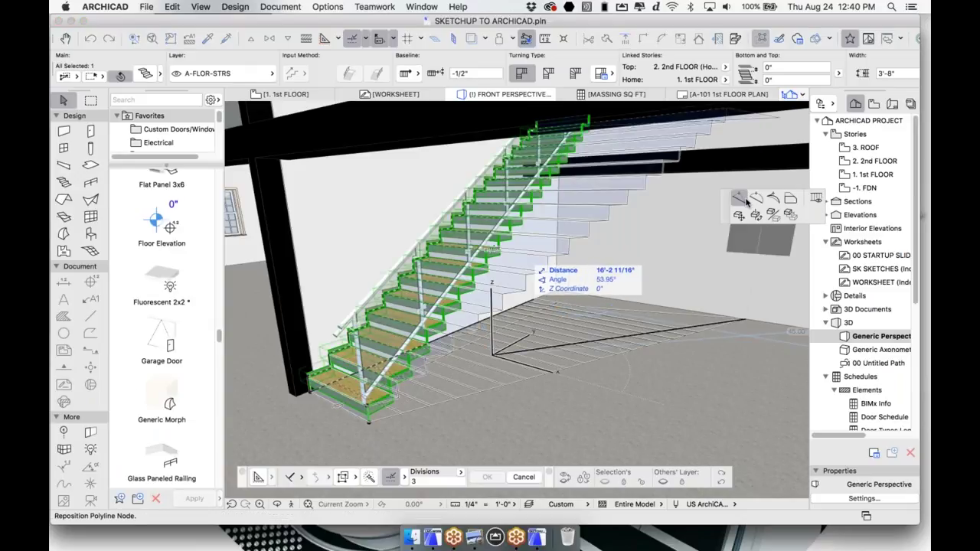
{"action": "left_click", "coordinate": [637, 274]}
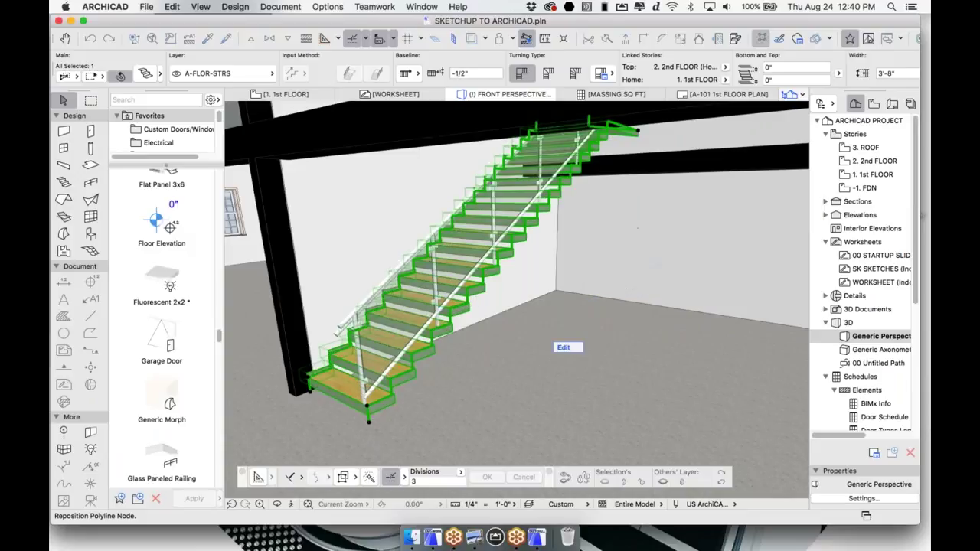
{"action": "key", "text": "Escape"}
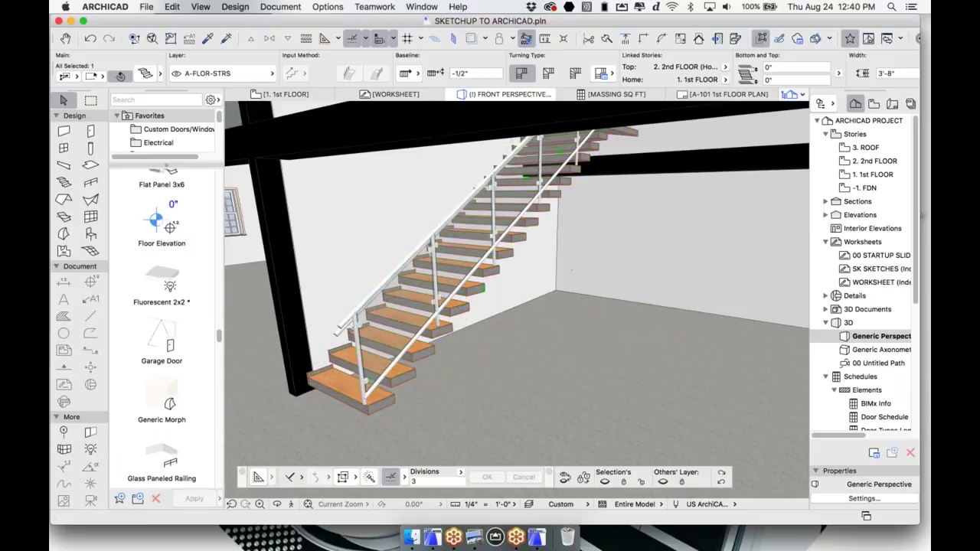
{"action": "middle_click_drag", "start_coordinate": [460, 312], "coordinate": [475, 299], "text": "shift"}
{"action": "key", "text": "super+z"}
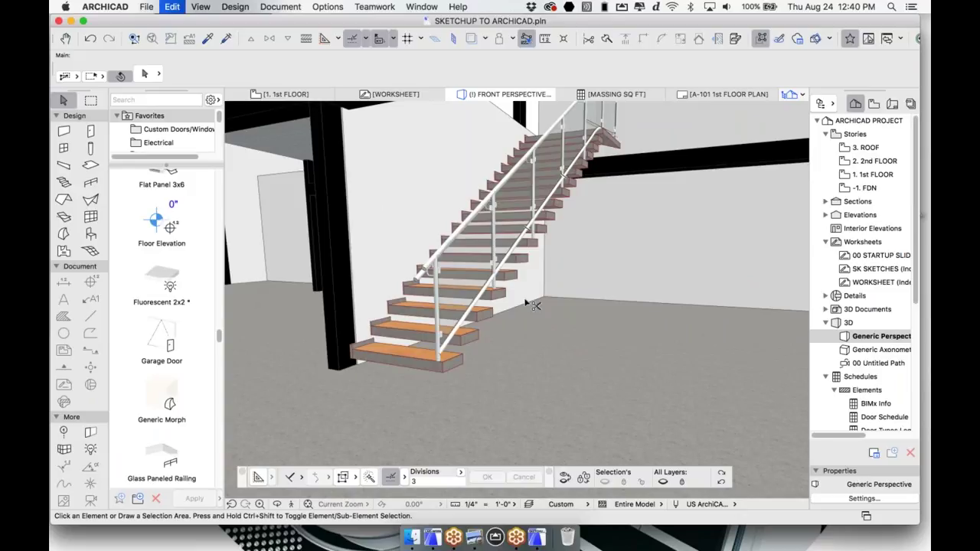
{"action": "key", "text": "Escape"}
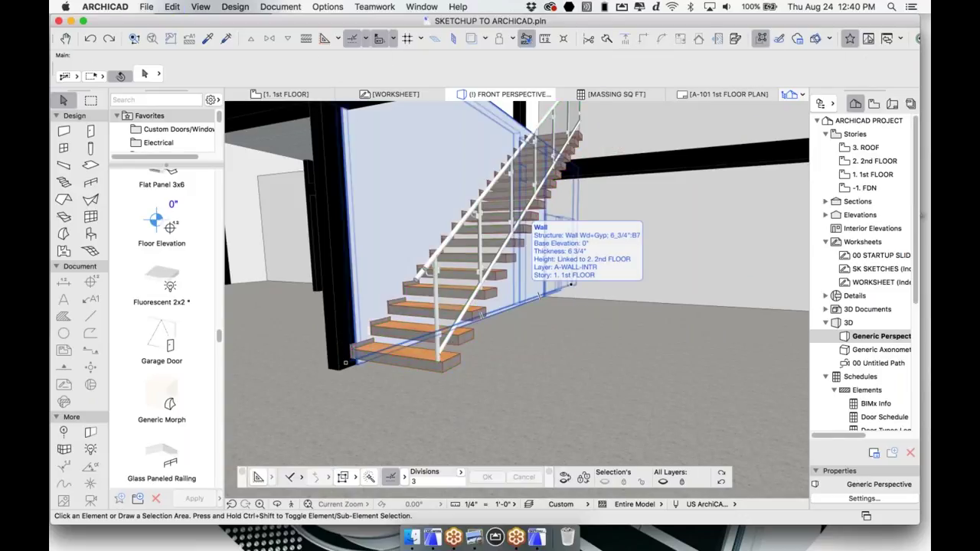
On the 1st floor plan, apply the Stair: Simple Wood favorite and a winder turning type to the selected stair, and deselect it.
{"action": "middle_click_drag", "start_coordinate": [571, 284], "coordinate": [648, 232], "text": "shift"}
{"action": "left_click", "coordinate": [288, 94]}
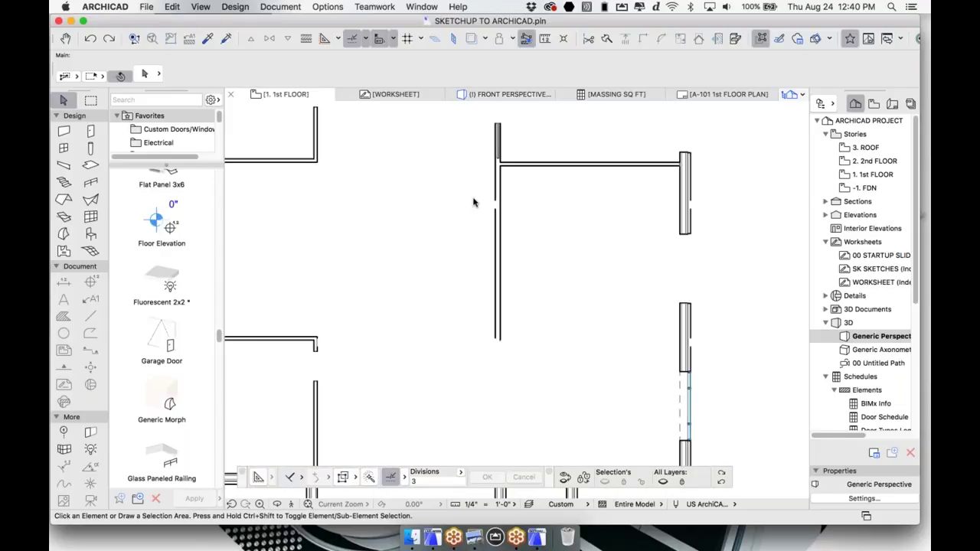
{"action": "middle_click_drag", "start_coordinate": [391, 248], "coordinate": [530, 254]}
{"action": "middle_click_drag", "start_coordinate": [439, 239], "coordinate": [448, 241]}
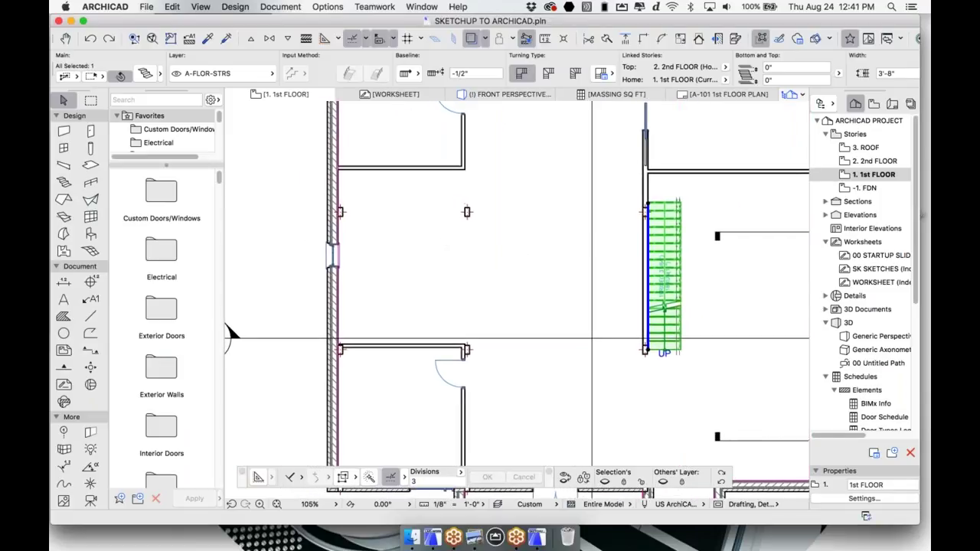
{"action": "left_click", "coordinate": [65, 182]}
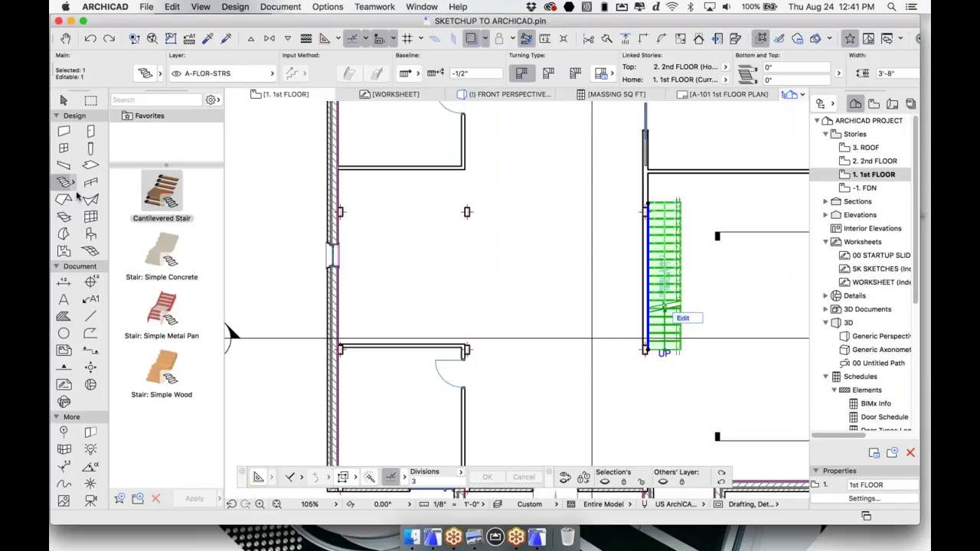
{"action": "left_click", "coordinate": [156, 372]}
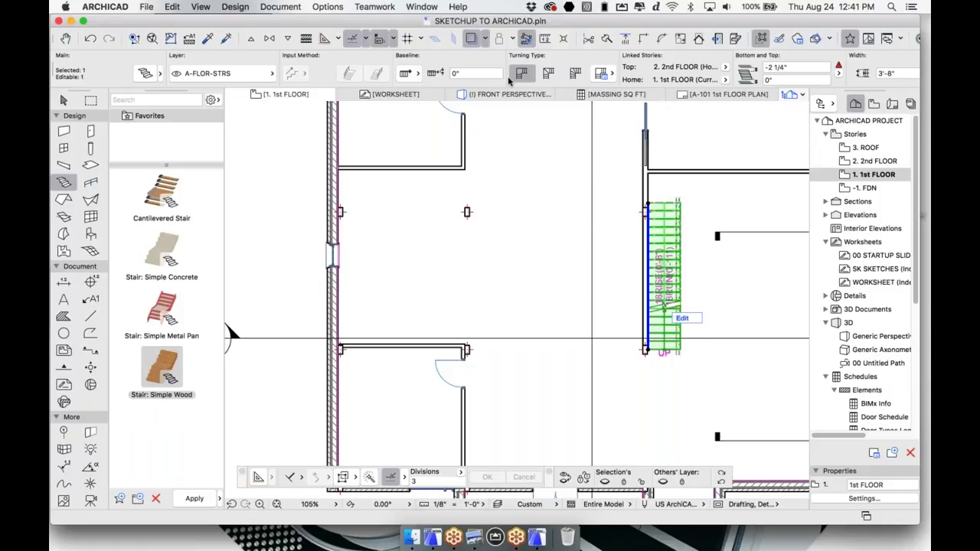
{"action": "left_click", "coordinate": [577, 75]}
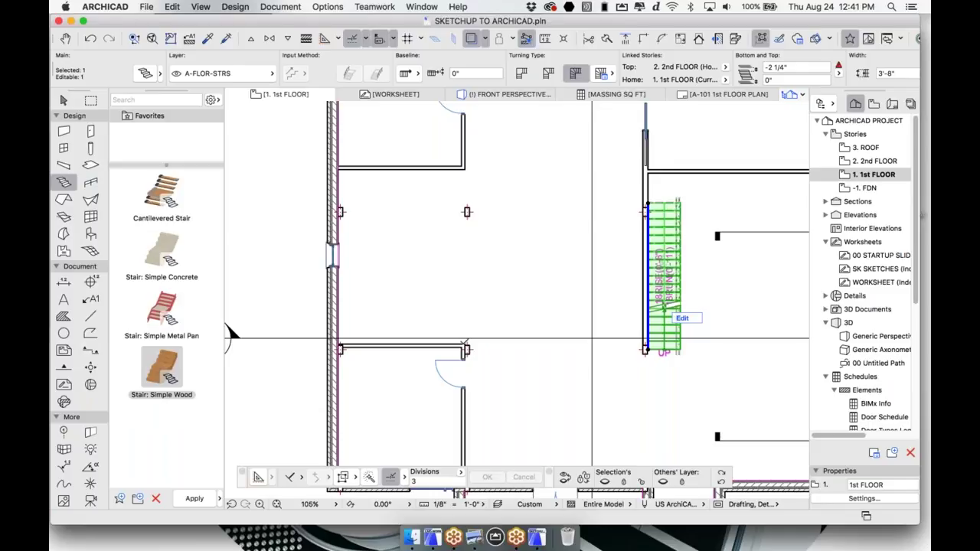
{"action": "scroll", "coordinate": [389, 348], "scroll_direction": "up", "scroll_amount": 4}
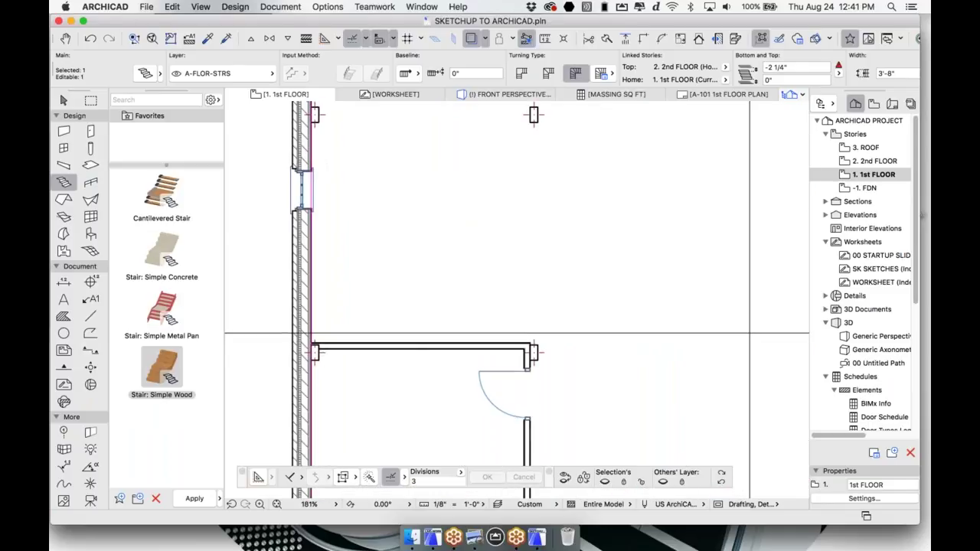
{"action": "key", "text": "Escape"}
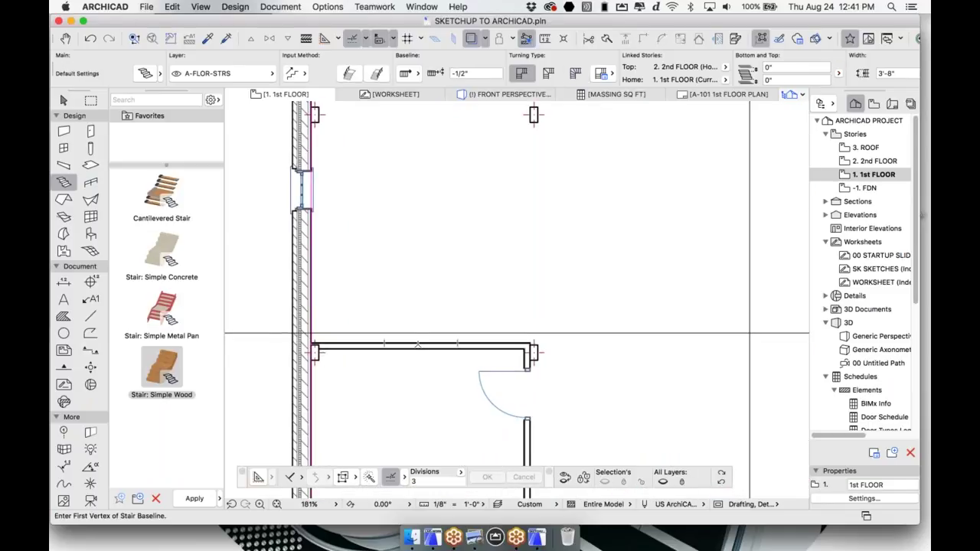
{"action": "left_click", "coordinate": [418, 344]}
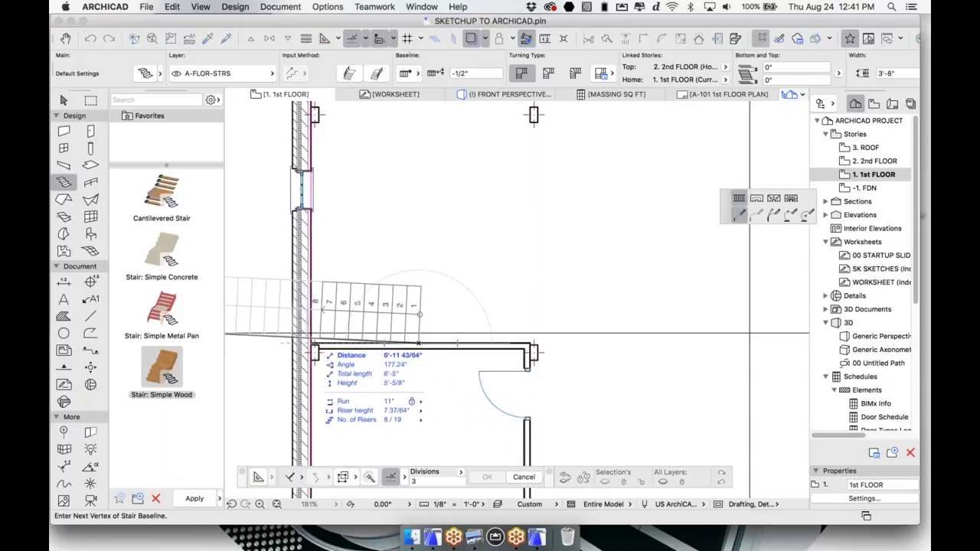
{"action": "scroll", "coordinate": [313, 349], "scroll_direction": "up", "scroll_amount": 10}
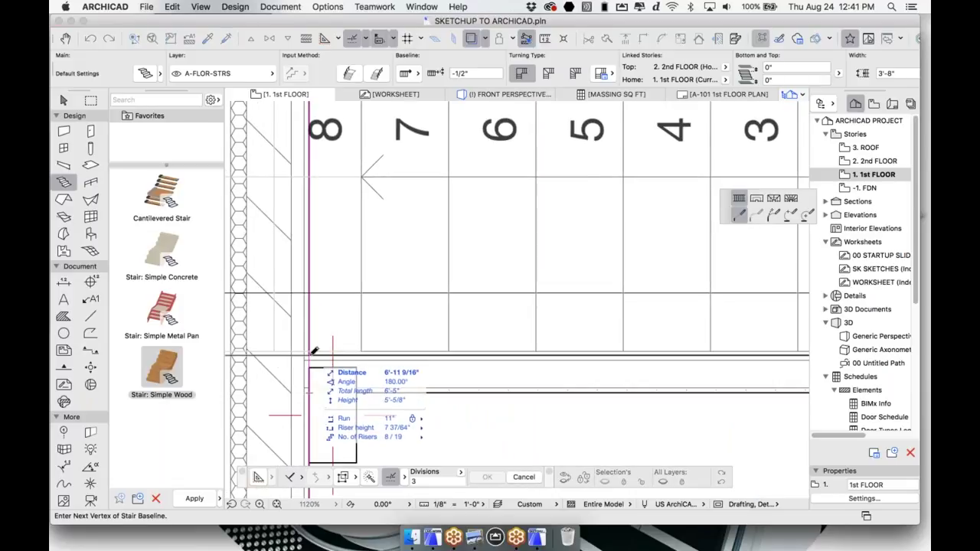
{"action": "scroll", "coordinate": [315, 341], "scroll_direction": "down", "scroll_amount": 3}
{"action": "scroll", "coordinate": [315, 337], "scroll_direction": "down", "scroll_amount": 5}
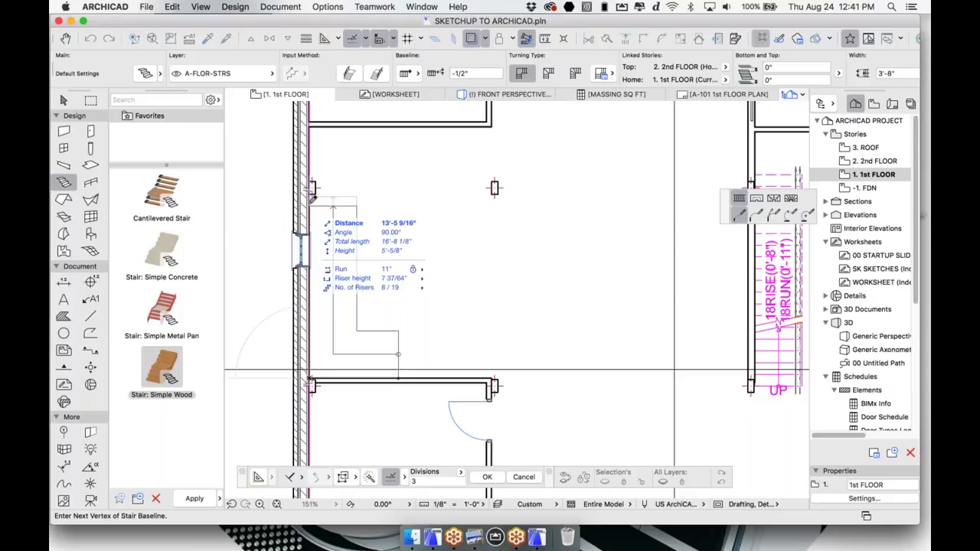
{"action": "double_click", "coordinate": [311, 189]}
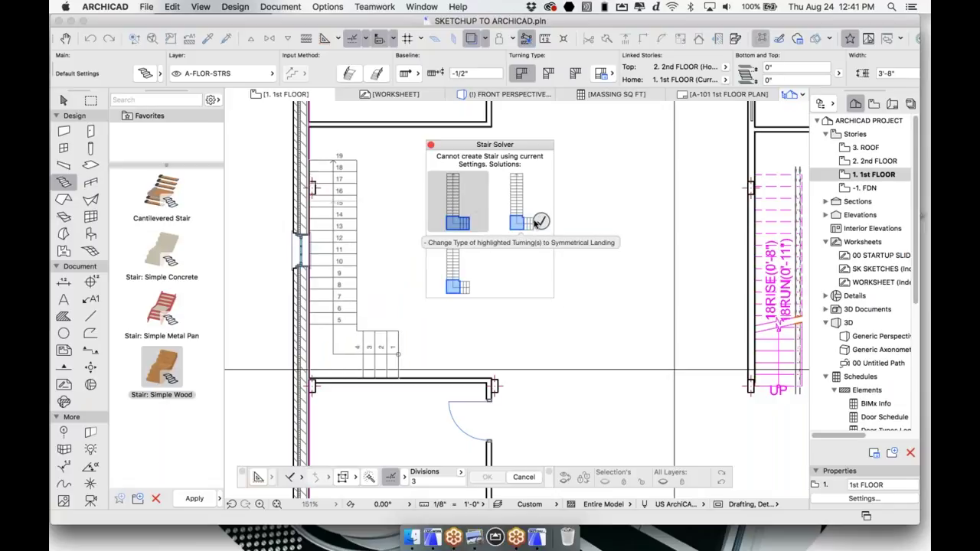
{"action": "key", "text": "Escape"}
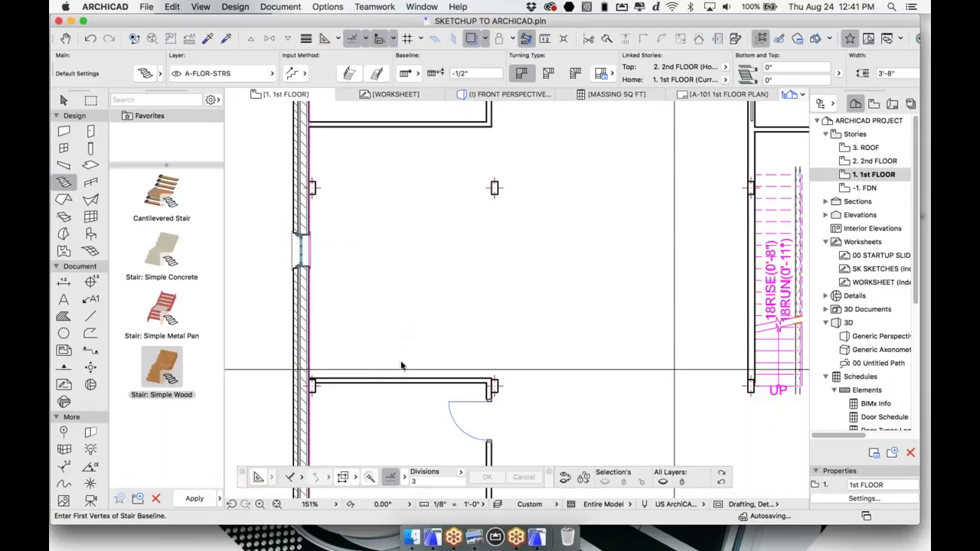
Draw an L-shaped stair with winder turning from the interior wall into the exterior wall corner, continuing about 17' along the exterior wall.
{"action": "left_click", "coordinate": [574, 74]}
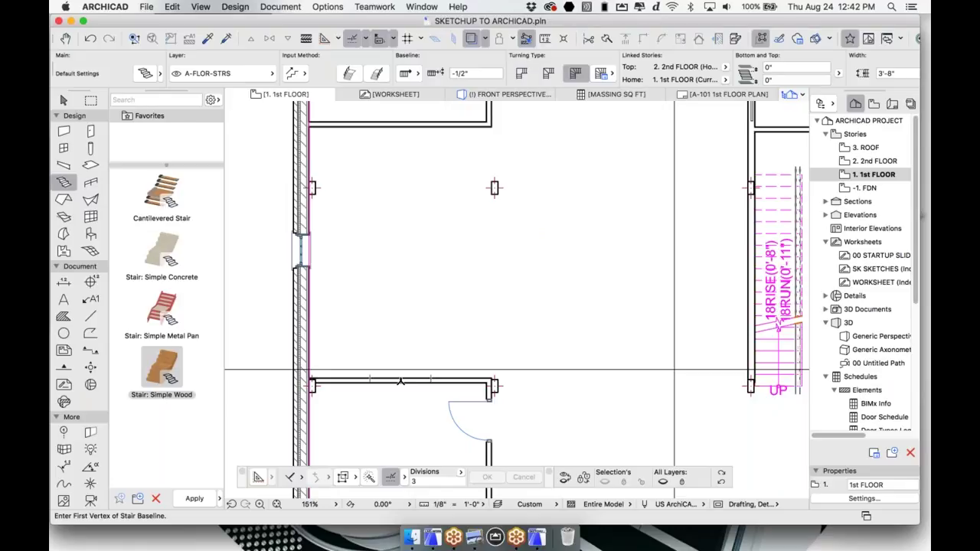
{"action": "left_click", "coordinate": [359, 379]}
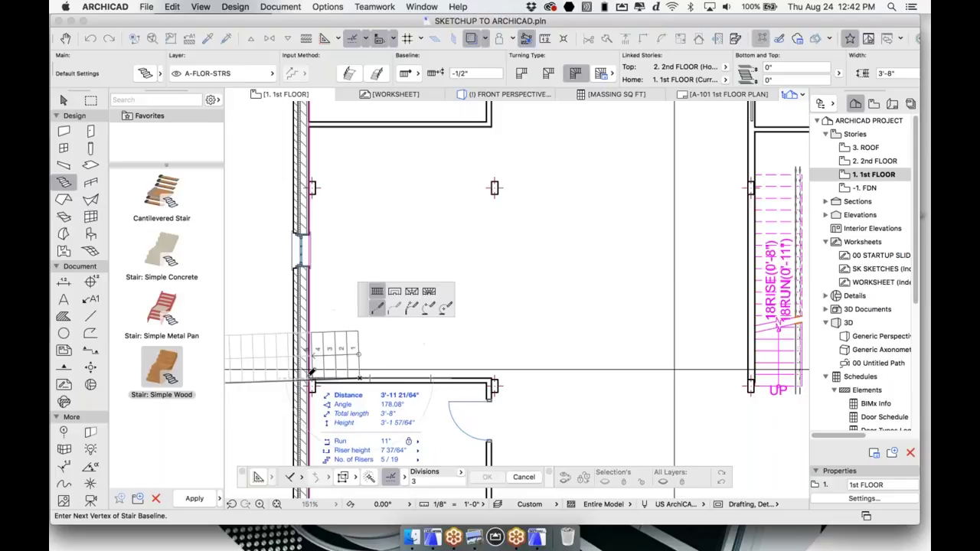
{"action": "scroll", "coordinate": [312, 373], "scroll_direction": "up", "scroll_amount": 5}
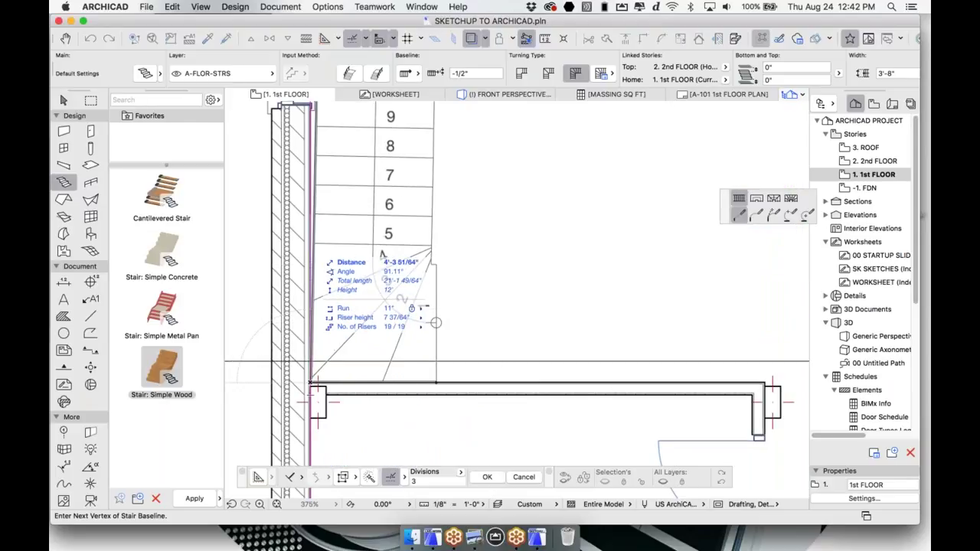
{"action": "left_click", "coordinate": [380, 253]}
{"action": "scroll", "coordinate": [380, 255], "scroll_direction": "down", "scroll_amount": 3}
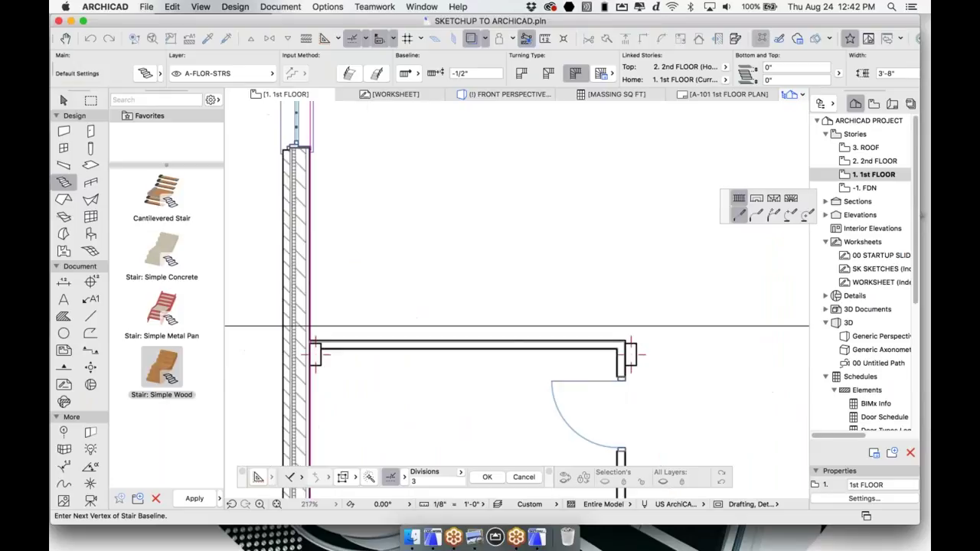
{"action": "scroll", "coordinate": [341, 359], "scroll_direction": "down", "scroll_amount": 4}
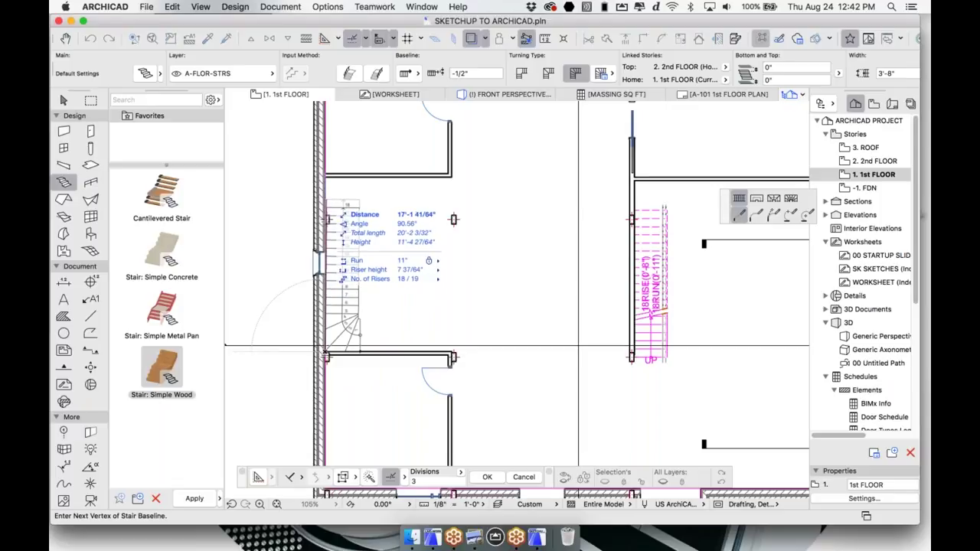
{"action": "left_click", "coordinate": [327, 201]}
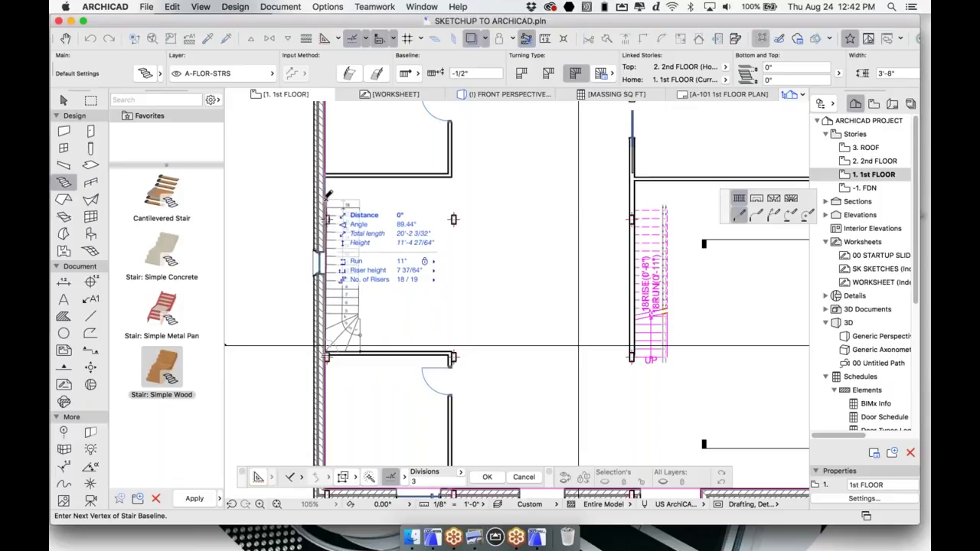
{"action": "left_click", "coordinate": [327, 198]}
{"action": "scroll", "coordinate": [368, 345], "scroll_direction": "up", "scroll_amount": 4}
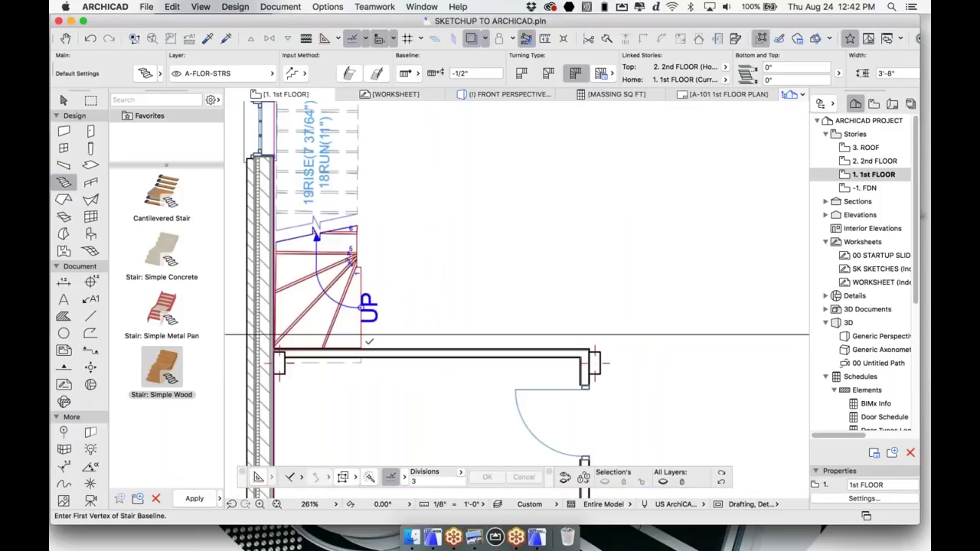
Switch to the 3D view and walk through the interior to examine the L-shaped winder stair at the exterior wall.
{"action": "key", "text": "F3"}
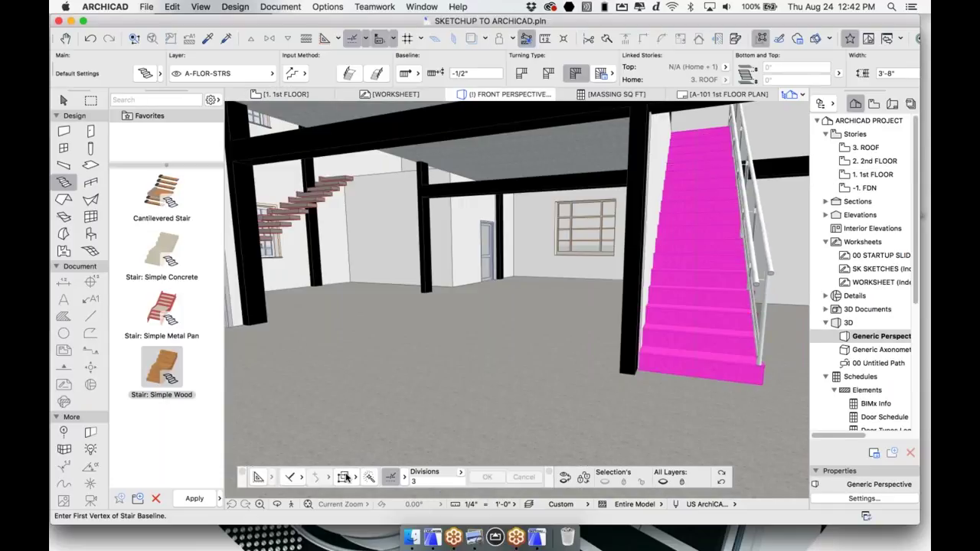
{"action": "left_click", "coordinate": [291, 505]}
{"action": "left_click", "coordinate": [710, 452]}
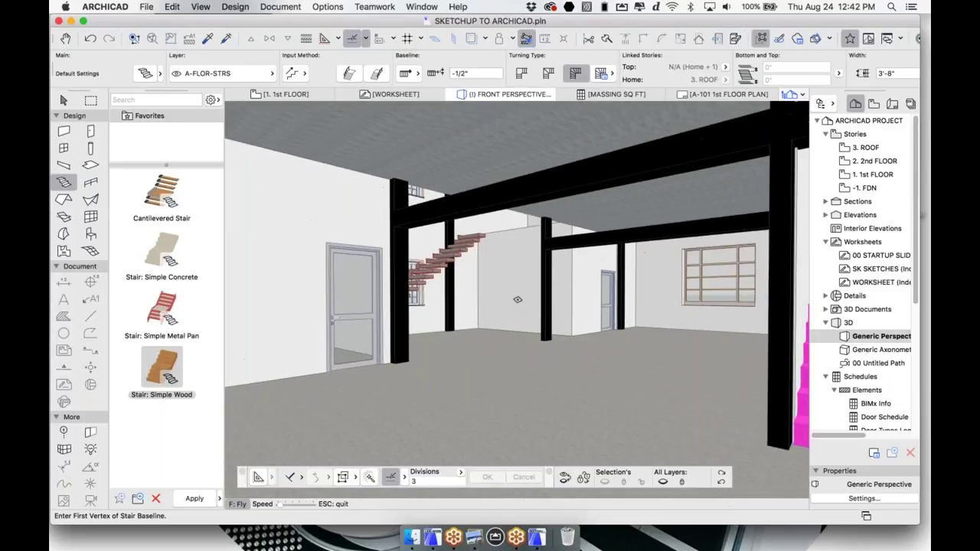
{"action": "key", "text": "Up"}
{"action": "key", "text": "Down"}
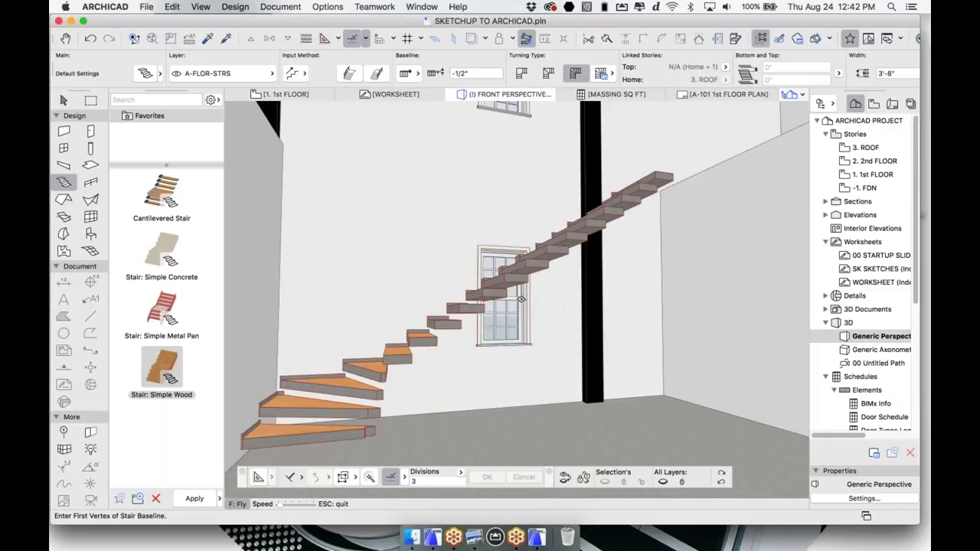
Delete the 1st floor double-hung window in the exterior wall behind the winder stair.
{"action": "key", "text": "Down"}
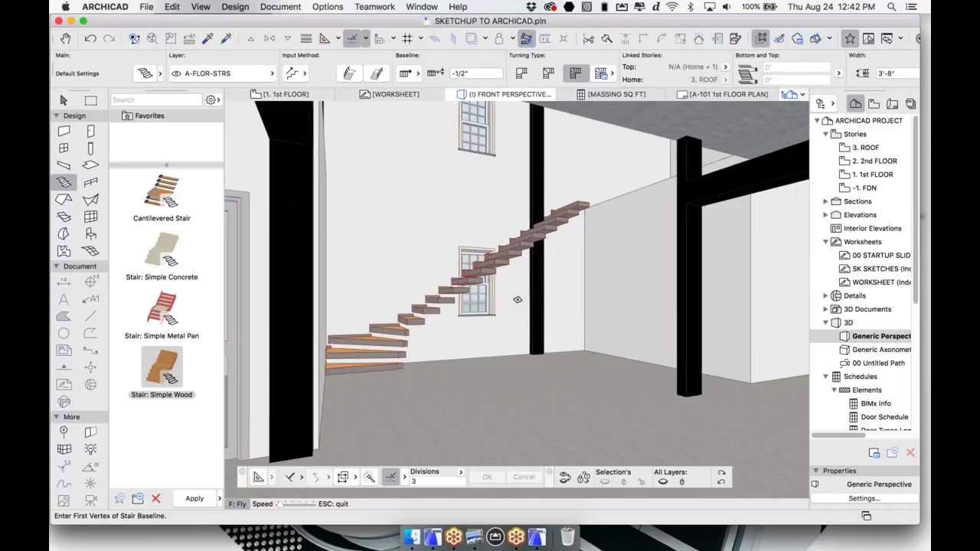
{"action": "key", "text": "Down"}
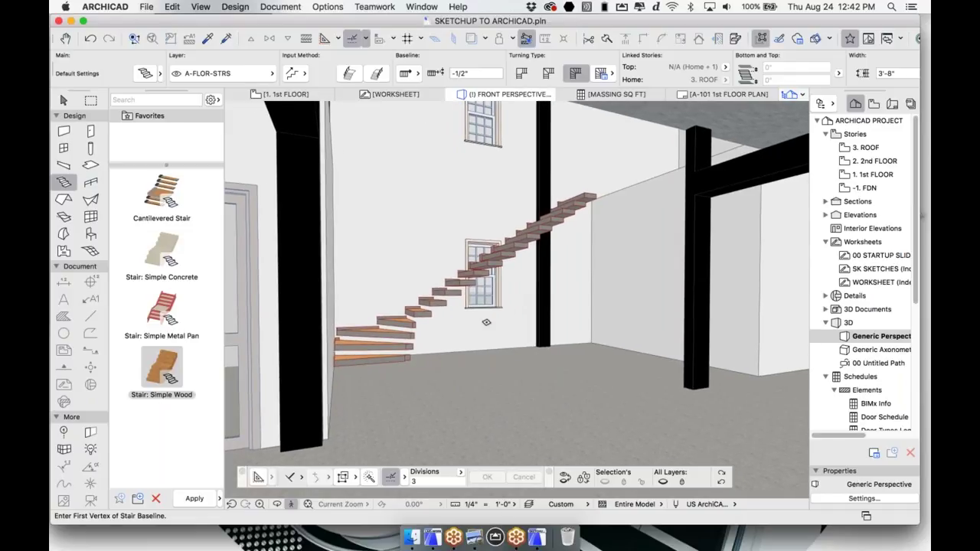
{"action": "key", "text": "Escape"}
{"action": "left_click", "coordinate": [497, 245]}
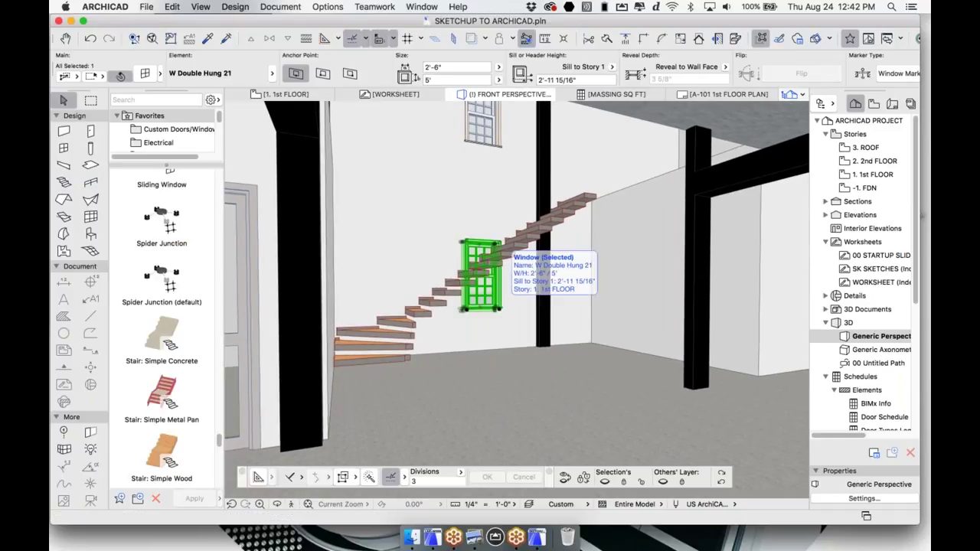
{"action": "key", "text": "Delete"}
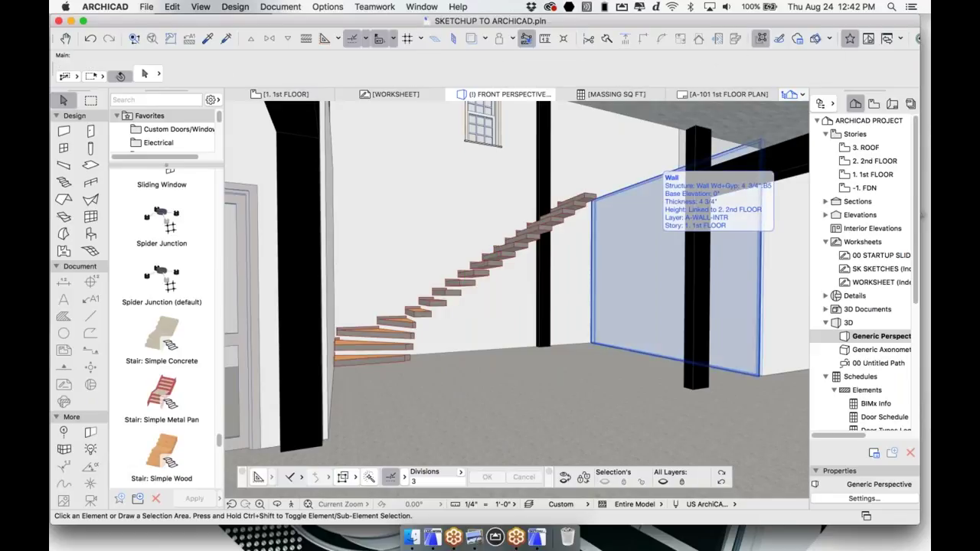
Add a rectangle to the 2nd floor slab, from its inner corner to the column at the exterior wall, covering the room beside the stair.
{"action": "middle_click_drag", "start_coordinate": [651, 171], "coordinate": [604, 312], "text": "shift"}
{"action": "left_click", "coordinate": [598, 360]}
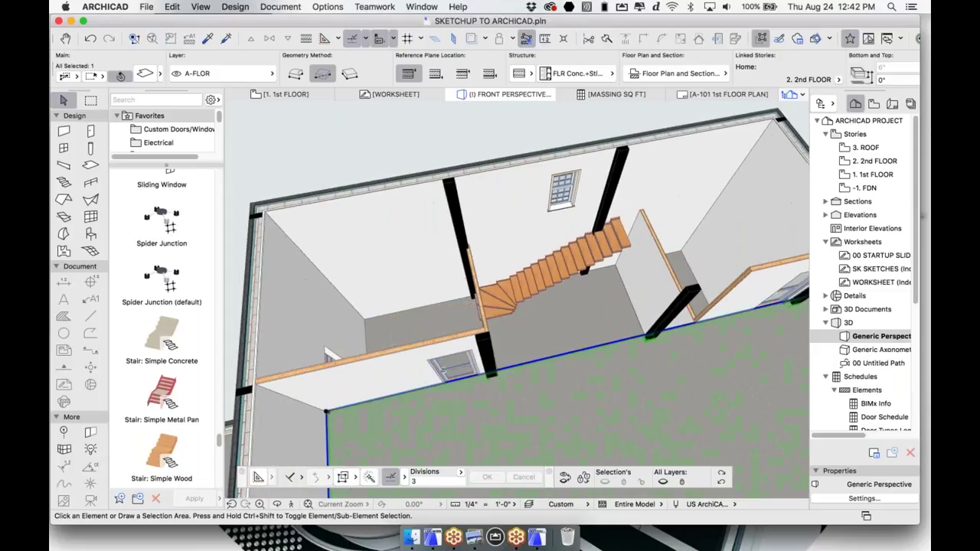
{"action": "left_click", "coordinate": [584, 349]}
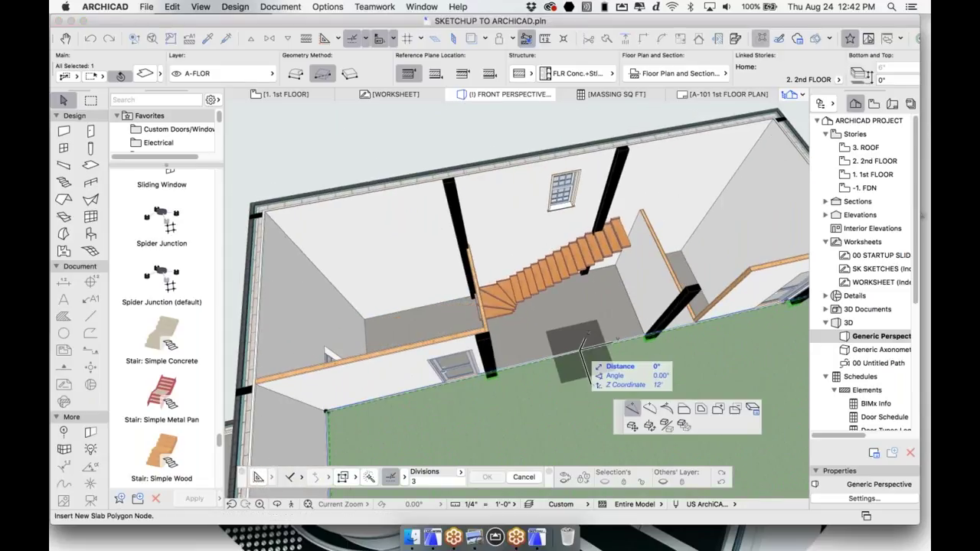
{"action": "key", "text": "Escape"}
{"action": "left_click", "coordinate": [797, 303]}
{"action": "left_click", "coordinate": [825, 197]}
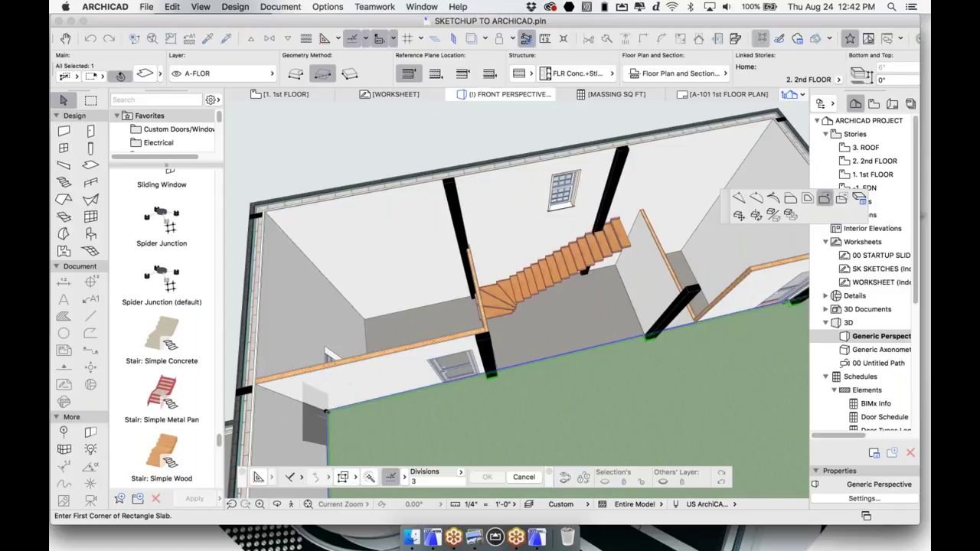
{"action": "left_click", "coordinate": [327, 411]}
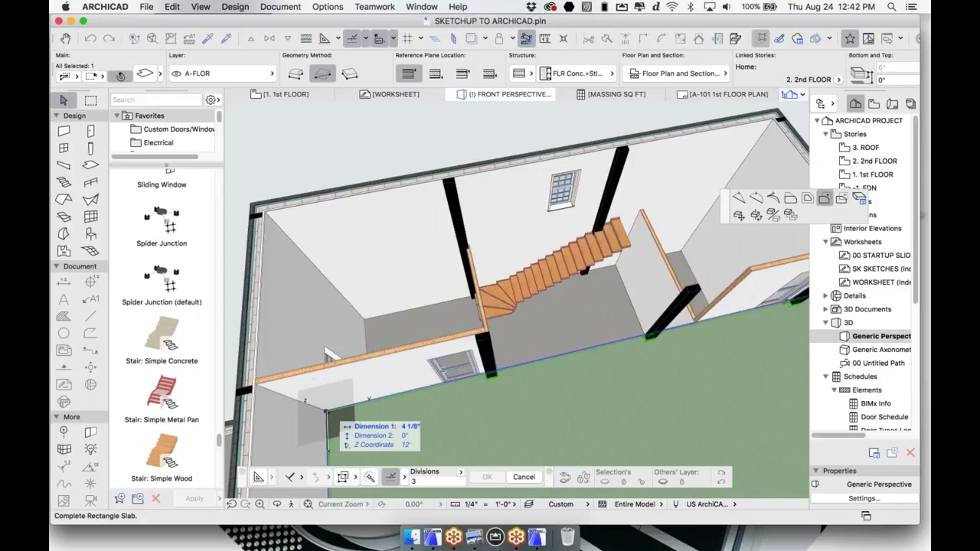
{"action": "left_click", "coordinate": [471, 239]}
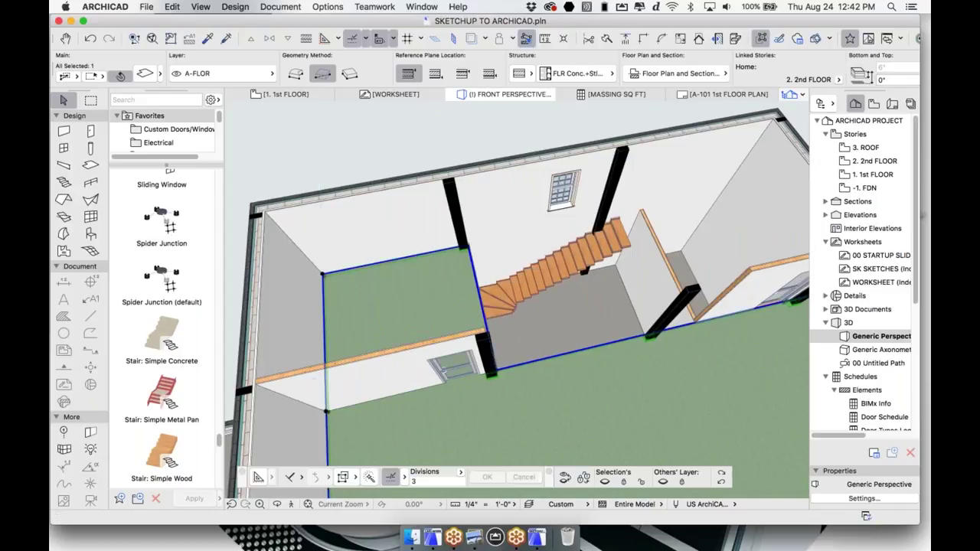
Insert a node on the slab edge near the stair's upper end and offset the outer segment about 14' to the exterior wall.
{"action": "middle_click_drag", "start_coordinate": [695, 337], "coordinate": [495, 341]}
{"action": "left_click", "coordinate": [490, 338]}
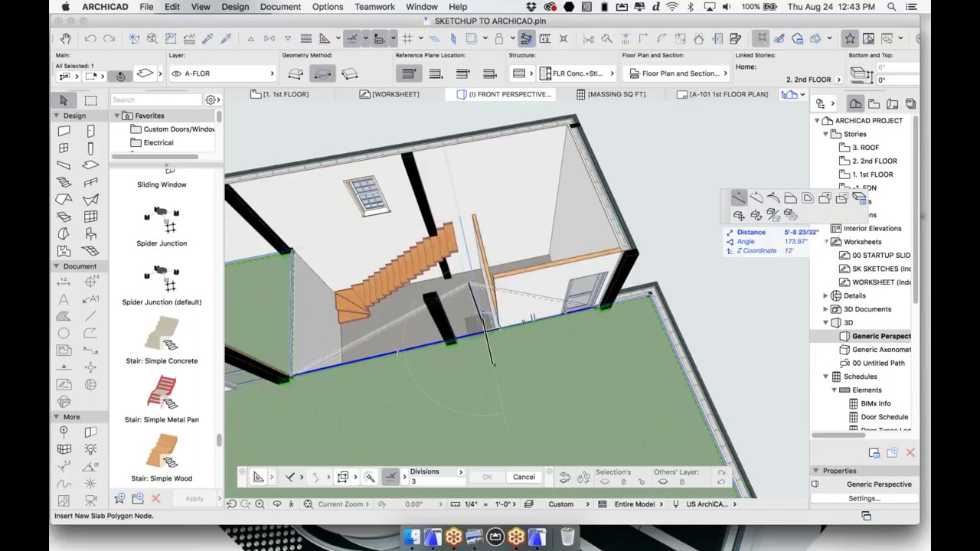
{"action": "left_click", "coordinate": [475, 334]}
{"action": "left_click", "coordinate": [475, 334]}
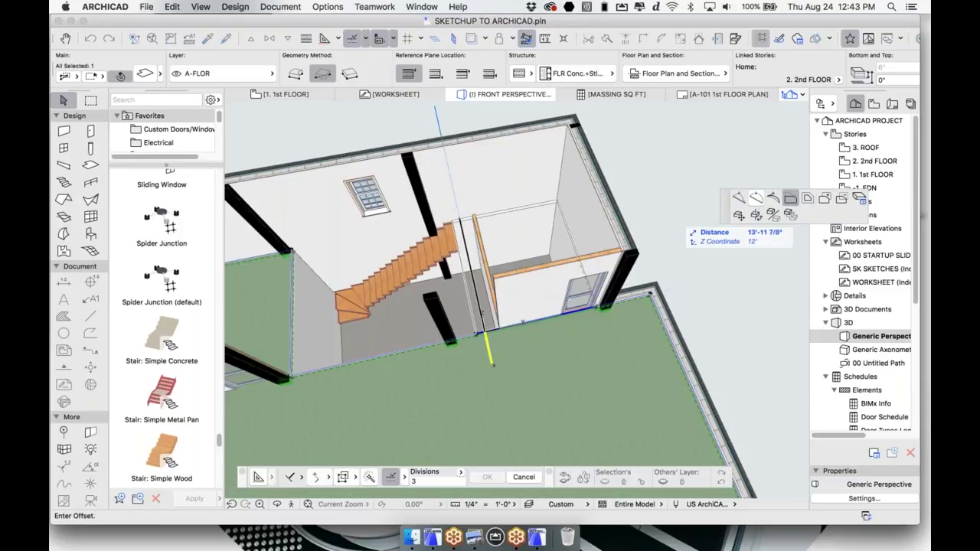
{"action": "left_click", "coordinate": [454, 222]}
{"action": "key", "text": "Escape"}
{"action": "middle_click_drag", "start_coordinate": [460, 226], "coordinate": [478, 216], "text": "shift"}
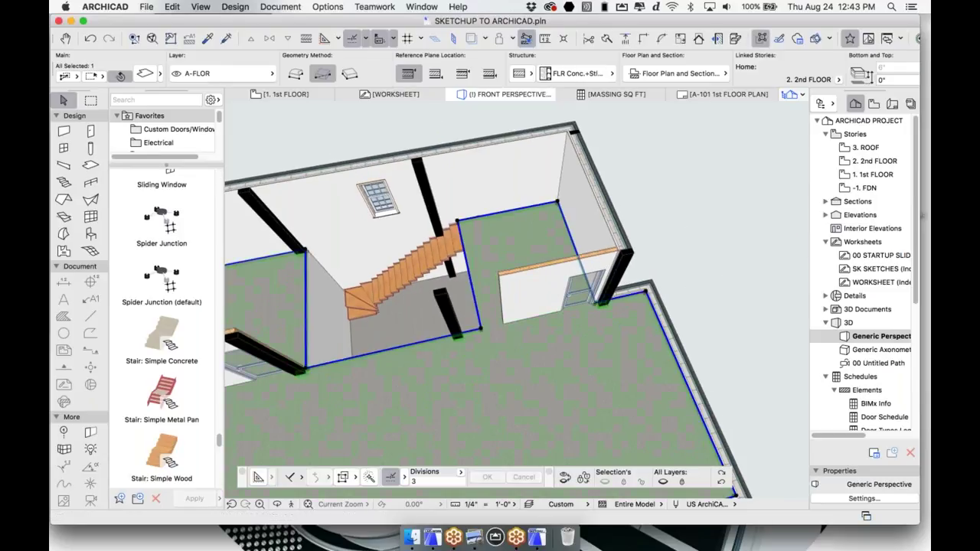
Delete the 2nd floor interior wall with the door standing on the newly extended slab area.
{"action": "left_click", "coordinate": [512, 277]}
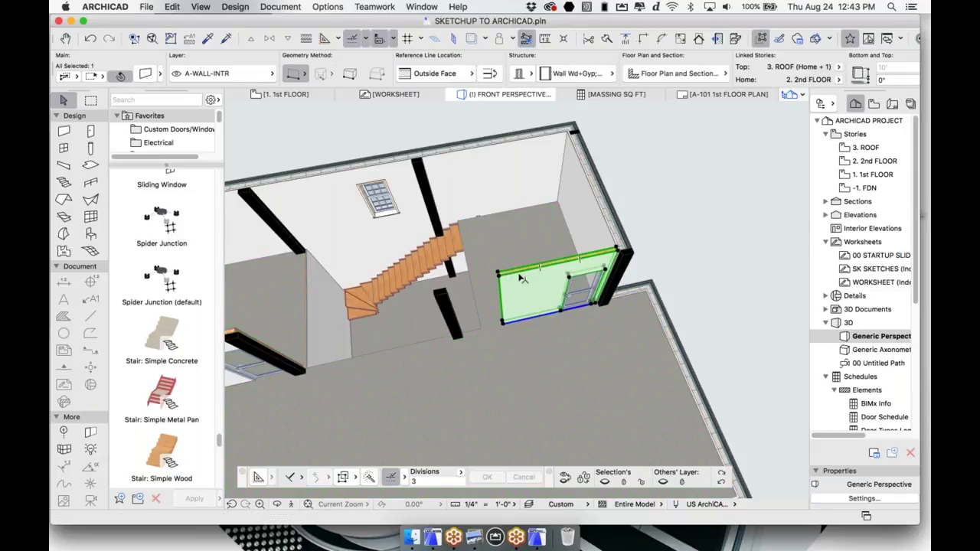
{"action": "key", "text": "Delete"}
{"action": "middle_click_drag", "start_coordinate": [519, 277], "coordinate": [452, 264], "text": "shift"}
{"action": "left_click", "coordinate": [314, 272]}
{"action": "left_click", "coordinate": [407, 305]}
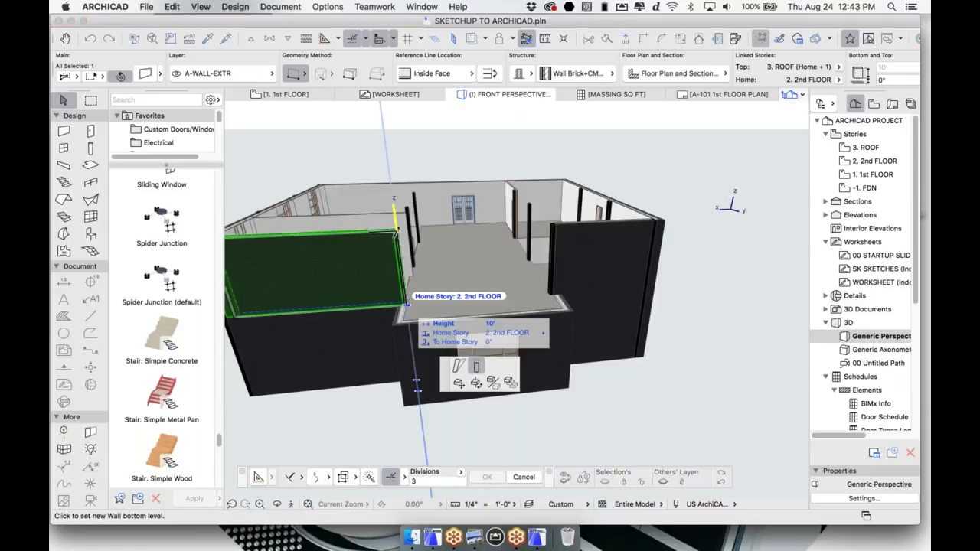
{"action": "key", "text": "Escape"}
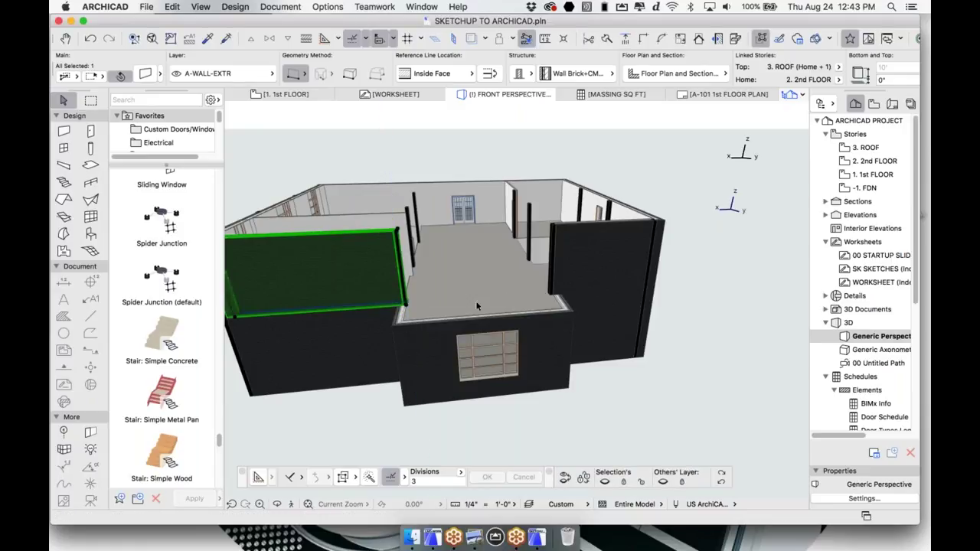
{"action": "key", "text": "Escape"}
Set the height of the two exterior walls enclosing the small 1st floor entry projection to 8', and deselect them.
{"action": "middle_click_drag", "start_coordinate": [327, 232], "coordinate": [421, 245]}
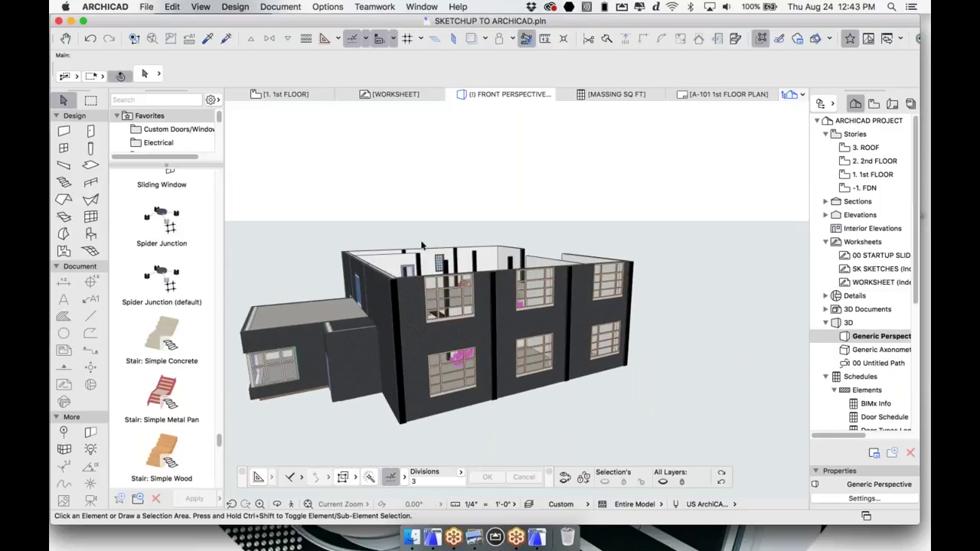
{"action": "left_click", "coordinate": [363, 359]}
{"action": "scroll", "coordinate": [331, 353], "scroll_direction": "up", "scroll_amount": 2}
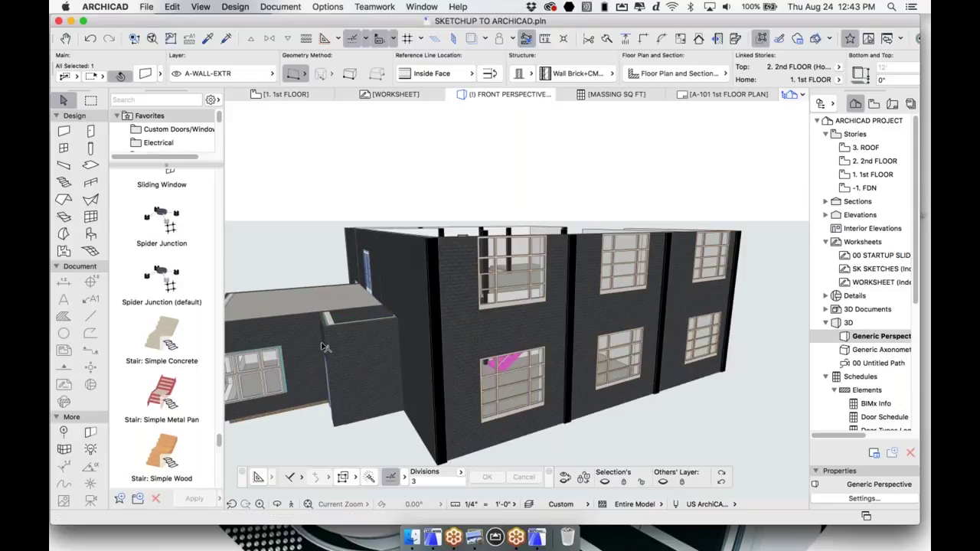
{"action": "mouse_move", "coordinate": [321, 347]}
{"action": "middle_mouse_down", "text": "shift"}
{"action": "mouse_move", "coordinate": [376, 334]}
{"action": "mouse_move", "coordinate": [382, 357]}
{"action": "middle_mouse_up", "text": "shift"}
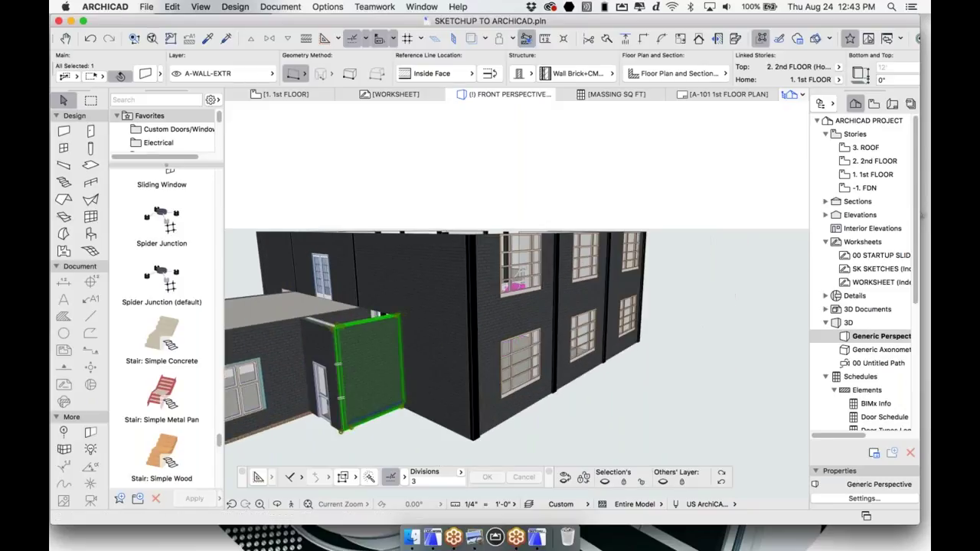
{"action": "left_click", "coordinate": [315, 342], "text": "shift"}
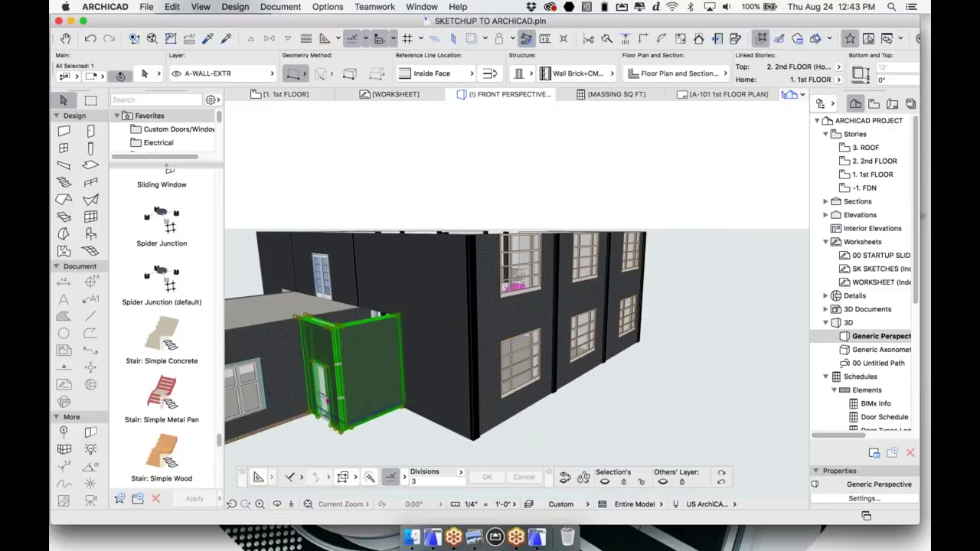
{"action": "left_click", "coordinate": [332, 329]}
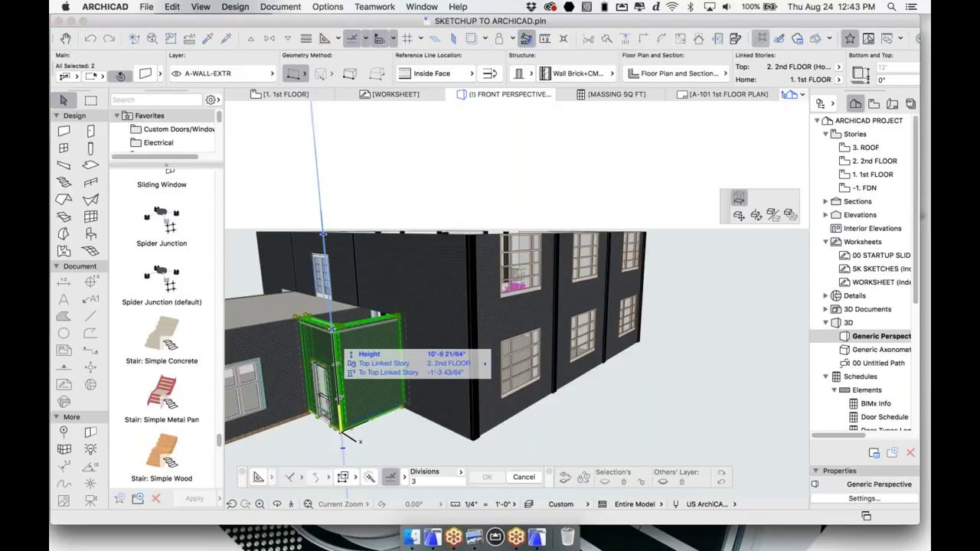
{"action": "type", "text": "8"}
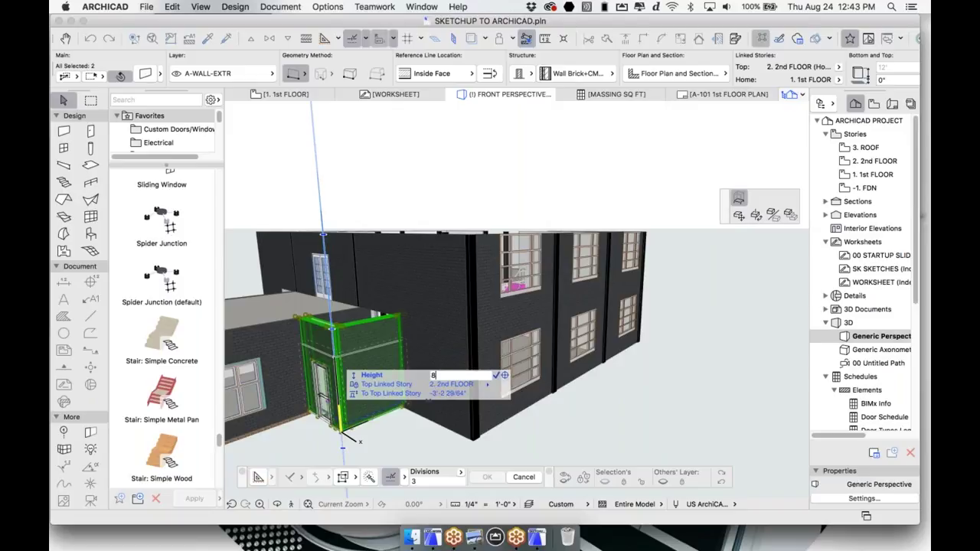
{"action": "key", "text": "Return"}
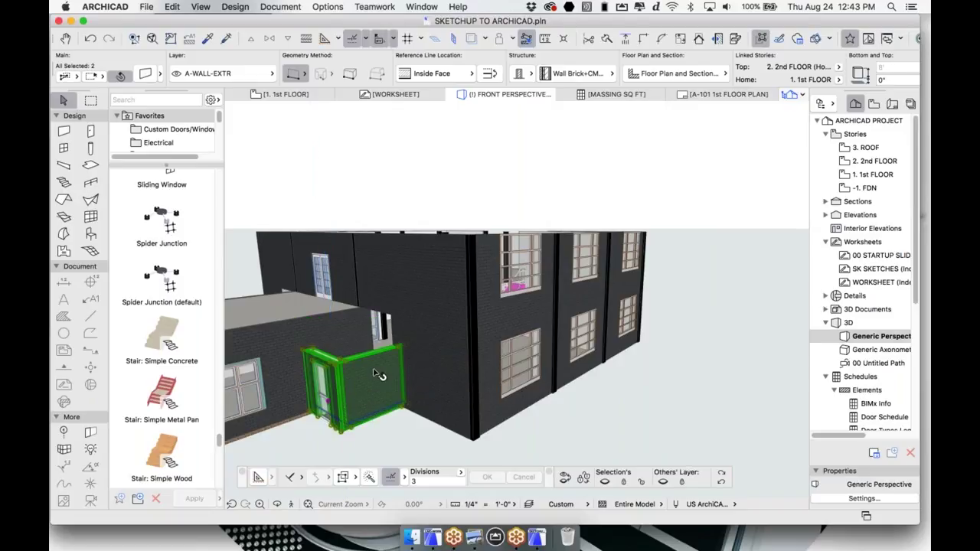
{"action": "key", "text": "Escape"}
{"action": "middle_click_drag", "start_coordinate": [421, 376], "coordinate": [441, 354], "text": "shift"}
{"action": "scroll", "coordinate": [452, 372], "scroll_direction": "down", "scroll_amount": 4}
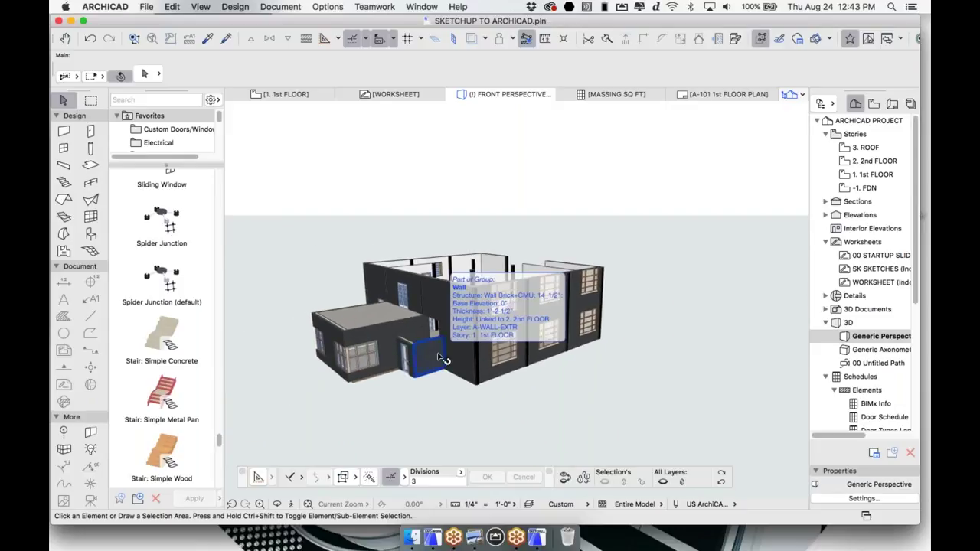
Open the 2nd floor plan and turn off its trace reference.
{"action": "left_click", "coordinate": [873, 175]}
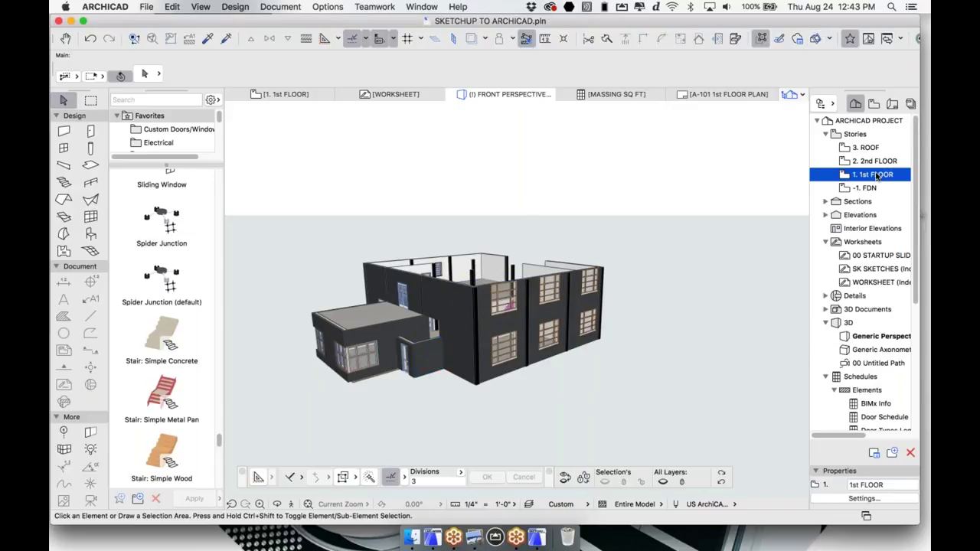
{"action": "double_click", "coordinate": [877, 162]}
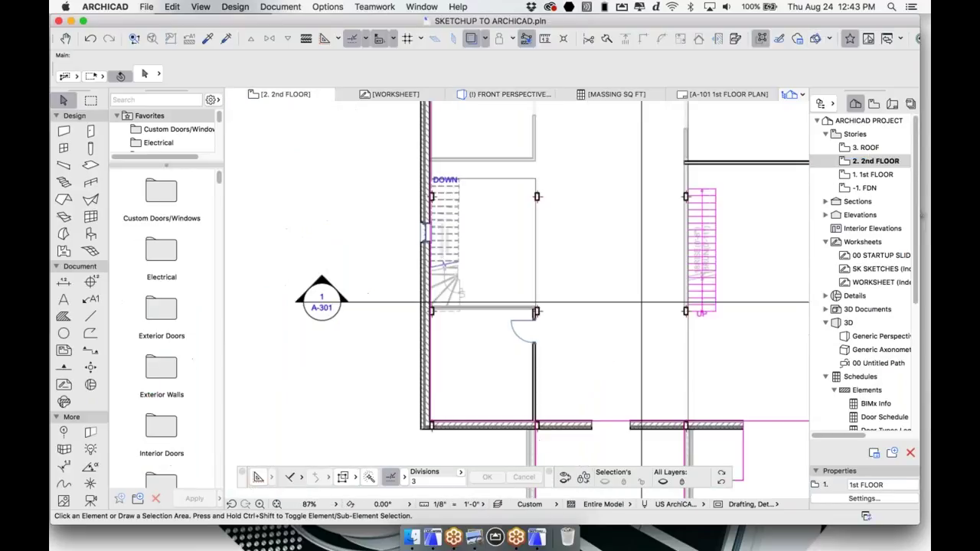
{"action": "scroll", "coordinate": [565, 247], "scroll_direction": "down", "scroll_amount": 5}
{"action": "scroll", "coordinate": [590, 230], "scroll_direction": "up", "scroll_amount": 3}
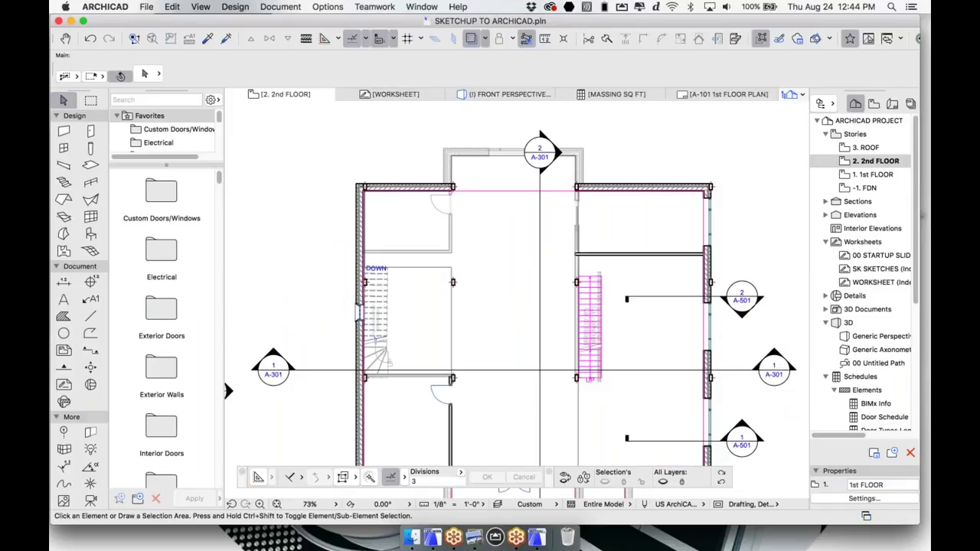
{"action": "left_click", "coordinate": [443, 186]}
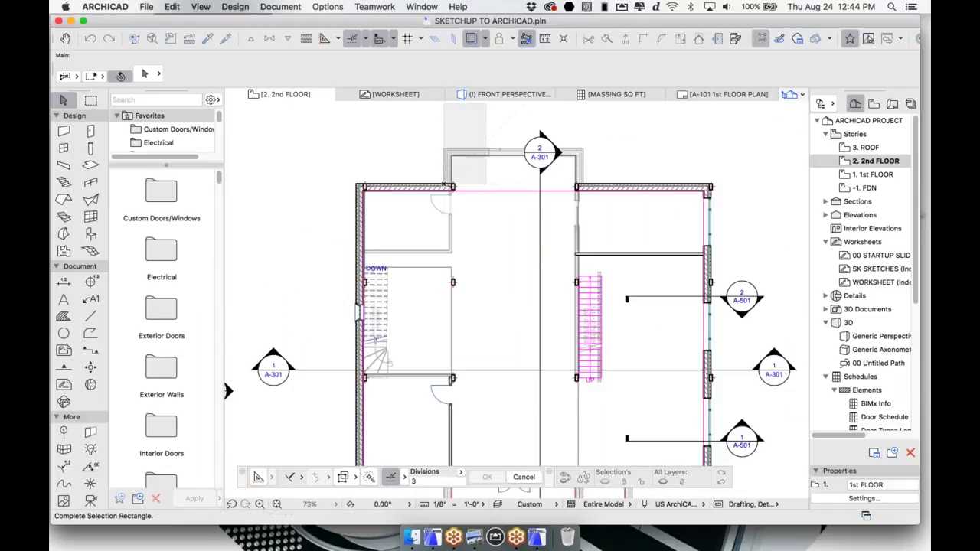
{"action": "key", "text": "Escape"}
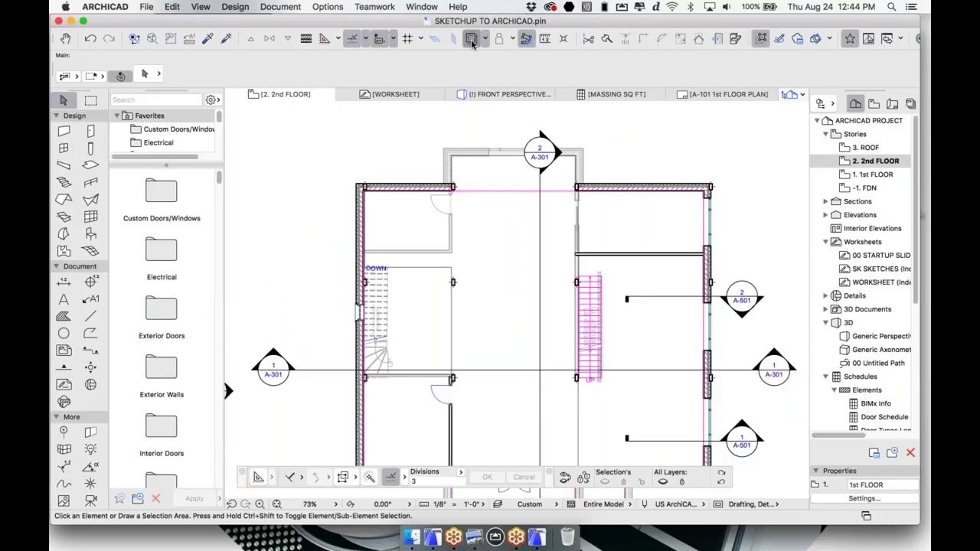
{"action": "left_click", "coordinate": [472, 40]}
Stretch the exterior wall beside the central opening across the gap to meet the opposite wall segment, and deselect it.
{"action": "left_click", "coordinate": [420, 186]}
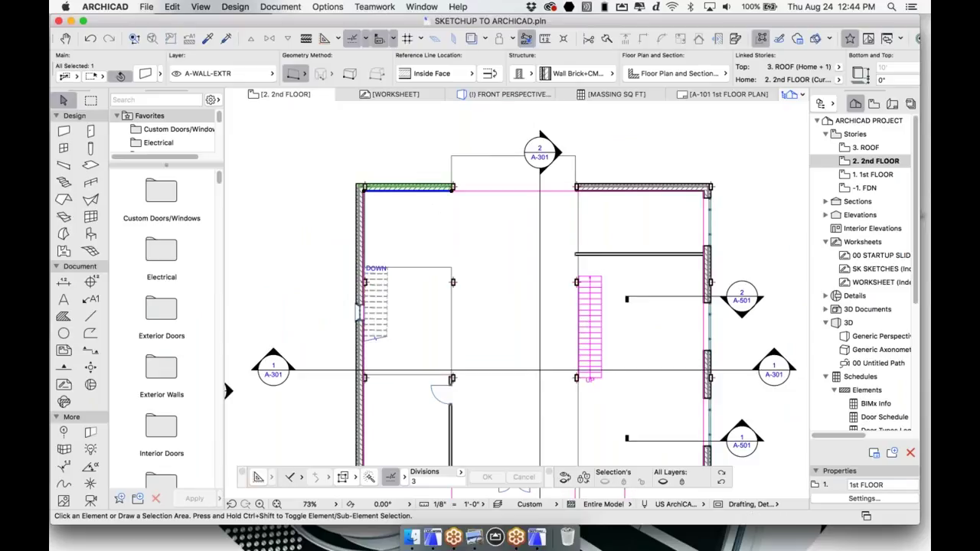
{"action": "left_click", "coordinate": [452, 187]}
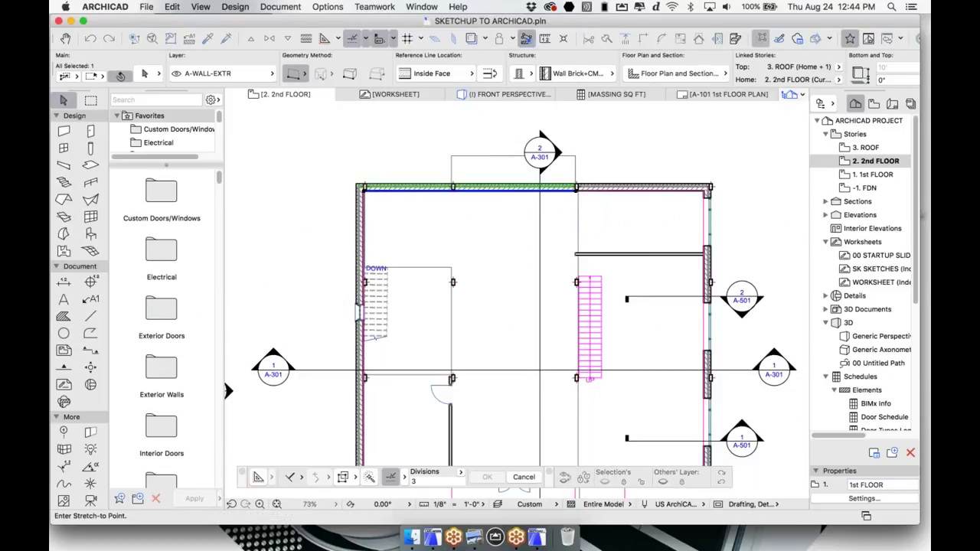
{"action": "key", "text": "Escape"}
{"action": "scroll", "coordinate": [587, 206], "scroll_direction": "down", "scroll_amount": 3}
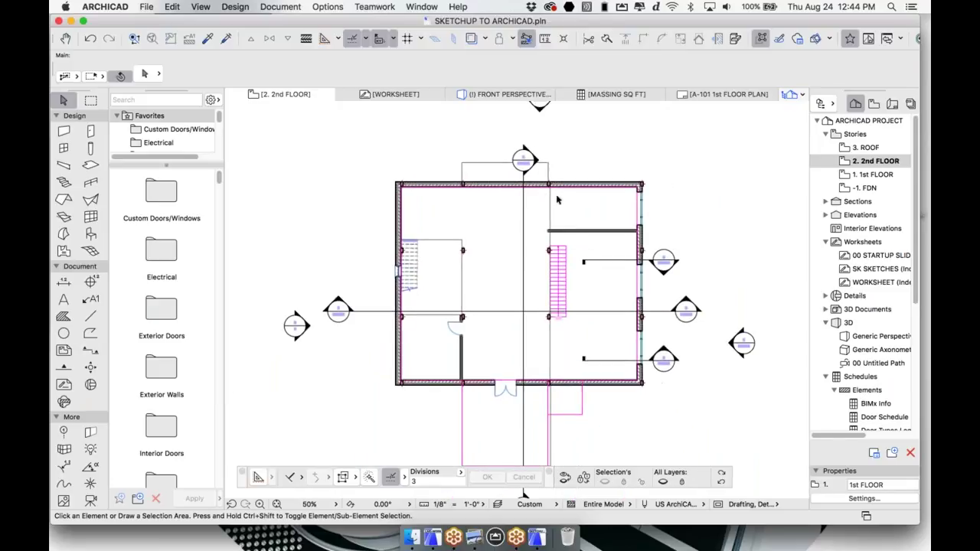
Open the roof story's floor plan and show the 2nd floor as its trace reference.
{"action": "left_click", "coordinate": [869, 148]}
{"action": "double_click", "coordinate": [870, 149]}
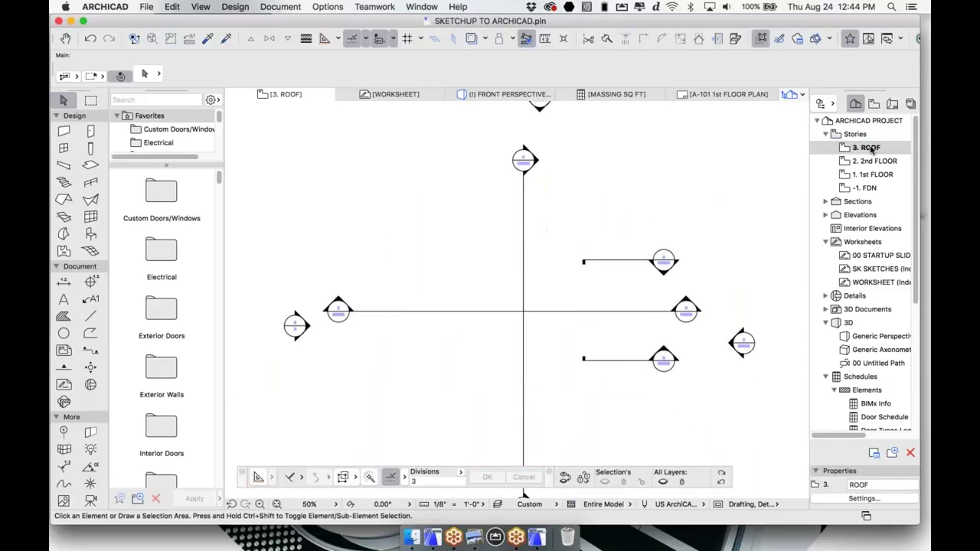
{"action": "left_click", "coordinate": [871, 150]}
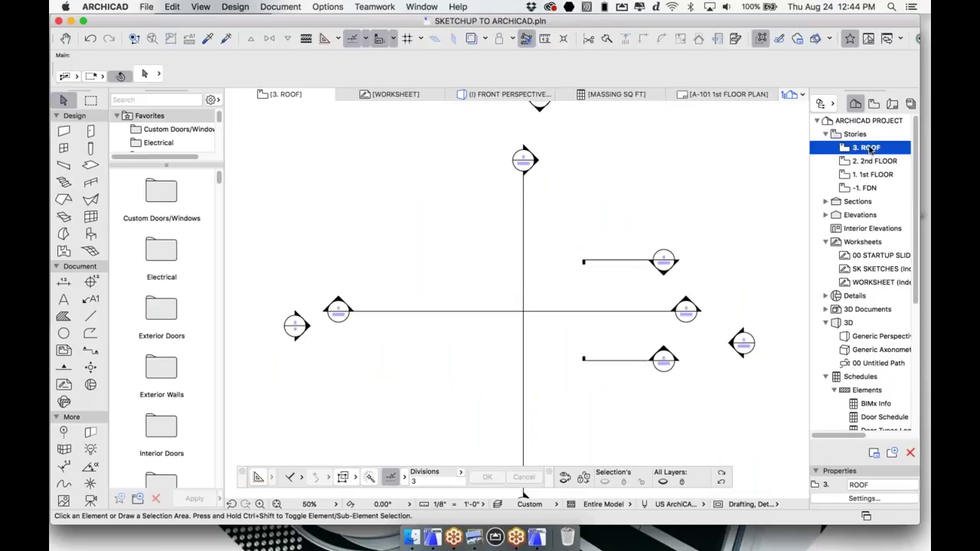
{"action": "scroll", "coordinate": [574, 254], "scroll_direction": "down", "scroll_amount": 5}
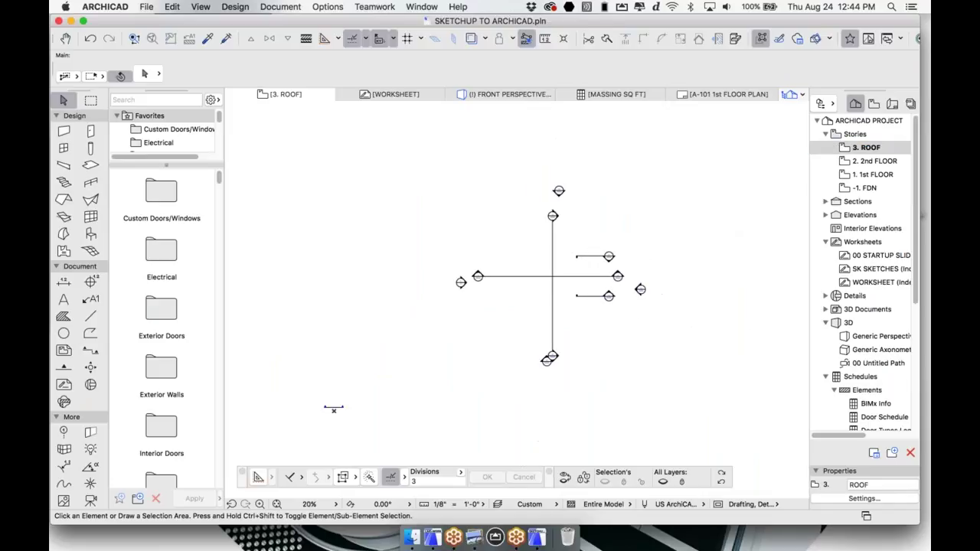
{"action": "right_click", "coordinate": [883, 164]}
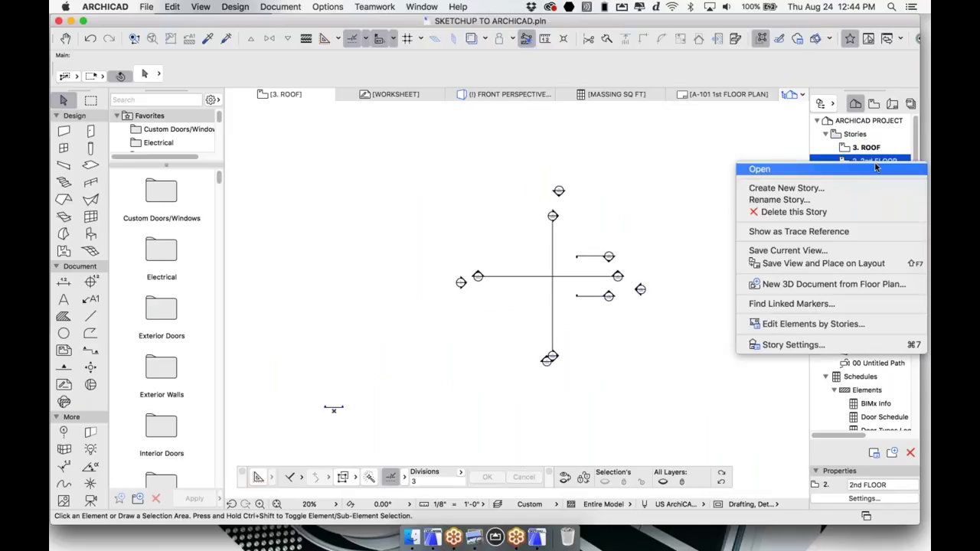
{"action": "left_click", "coordinate": [832, 231]}
{"action": "scroll", "coordinate": [639, 290], "scroll_direction": "up", "scroll_amount": 3}
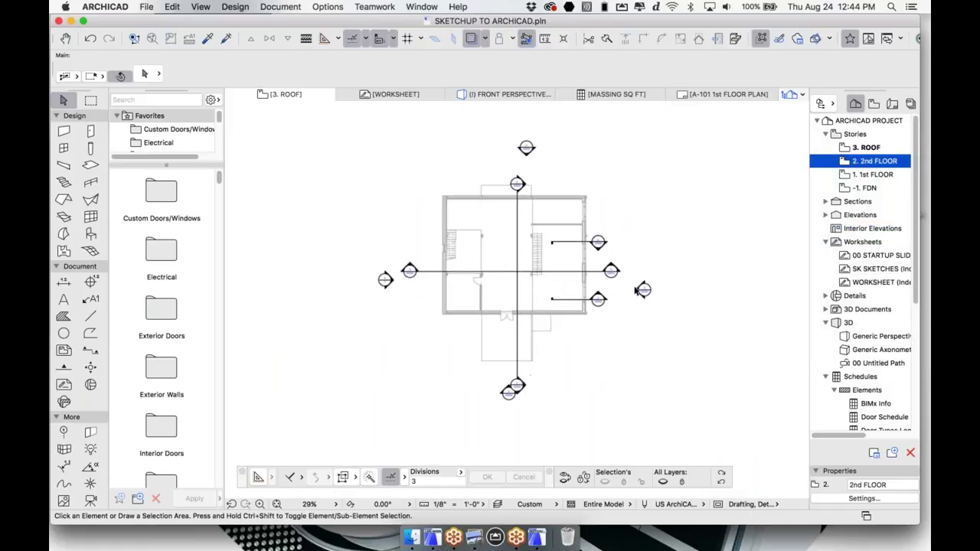
{"action": "scroll", "coordinate": [541, 162], "scroll_direction": "up", "scroll_amount": 3}
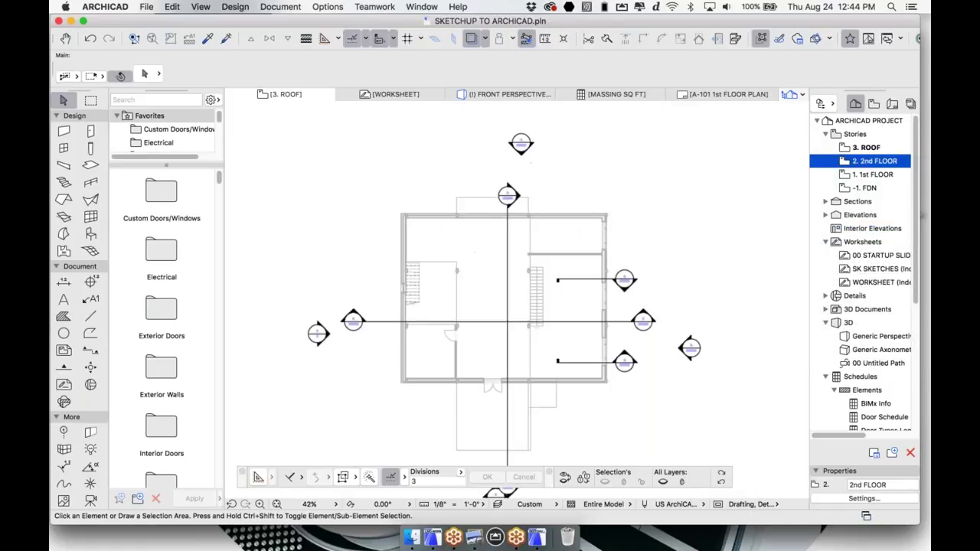
Apply the 6:12 Asphalt Shingles favorite to the Roof tool and try starting a single-plane roof beside the building.
{"action": "left_click", "coordinate": [64, 201]}
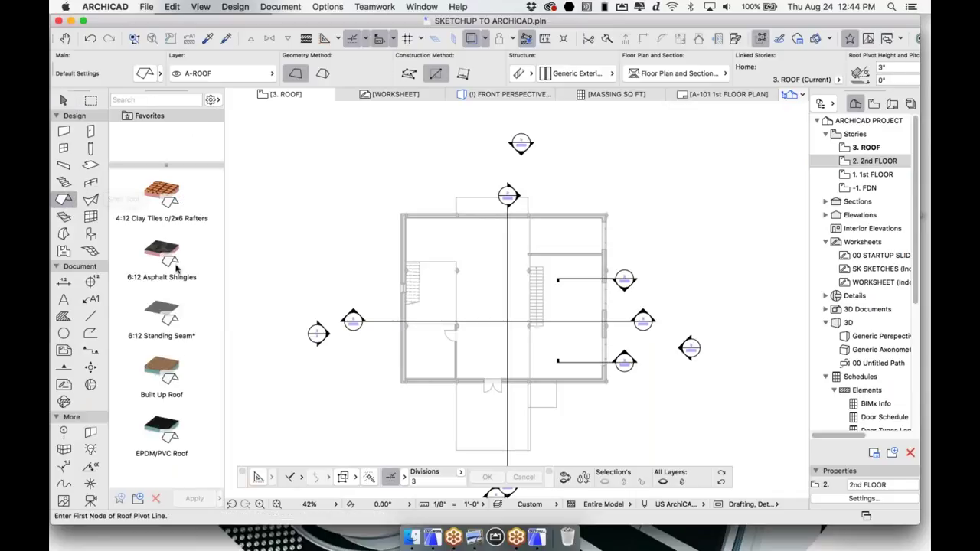
{"action": "double_click", "coordinate": [170, 252]}
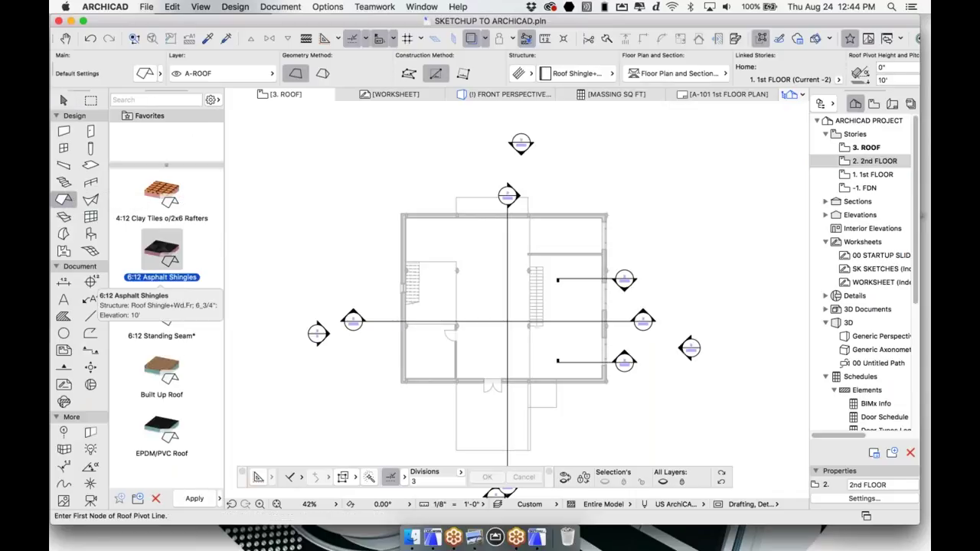
{"action": "scroll", "coordinate": [379, 217], "scroll_direction": "down", "scroll_amount": 4}
{"action": "middle_click_drag", "start_coordinate": [379, 216], "coordinate": [345, 223]}
{"action": "left_click", "coordinate": [539, 243]}
{"action": "left_click", "coordinate": [620, 208]}
{"action": "key", "text": "Escape"}
Draw a freeform multi-plane roof with straight and curved edges in the empty area beside the building, and show it in 3D.
{"action": "left_click", "coordinate": [322, 74]}
{"action": "left_click", "coordinate": [545, 242]}
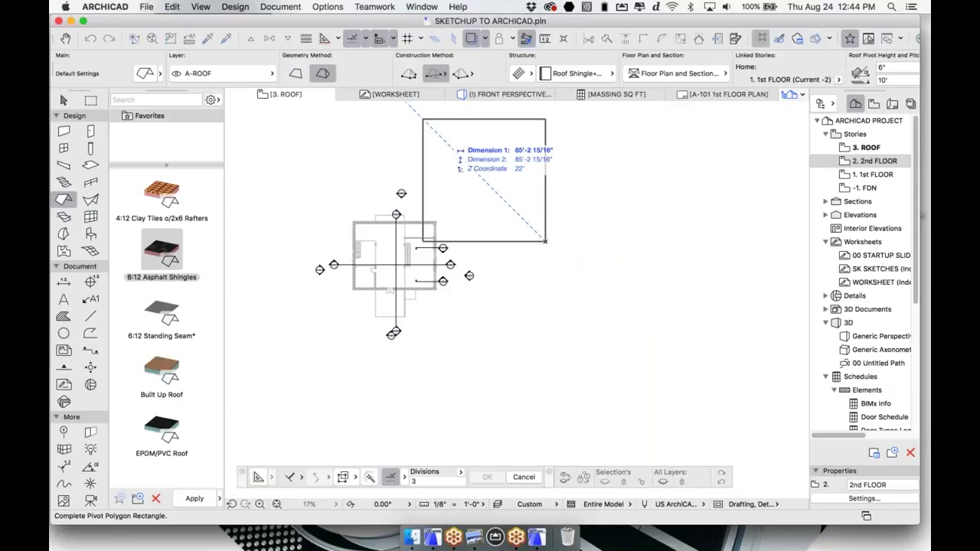
{"action": "left_click", "coordinate": [408, 73]}
{"action": "left_click", "coordinate": [677, 239]}
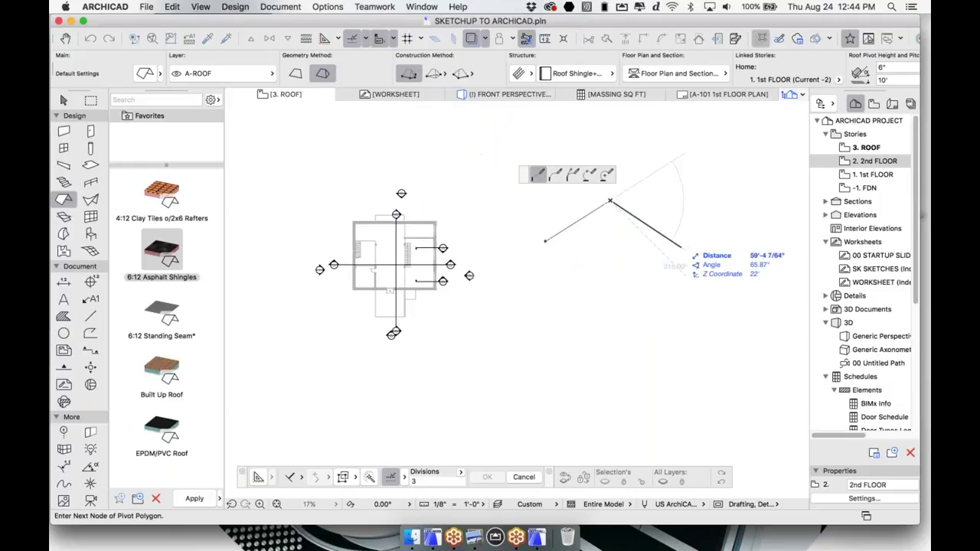
{"action": "left_click", "coordinate": [673, 271]}
{"action": "left_click", "coordinate": [556, 206]}
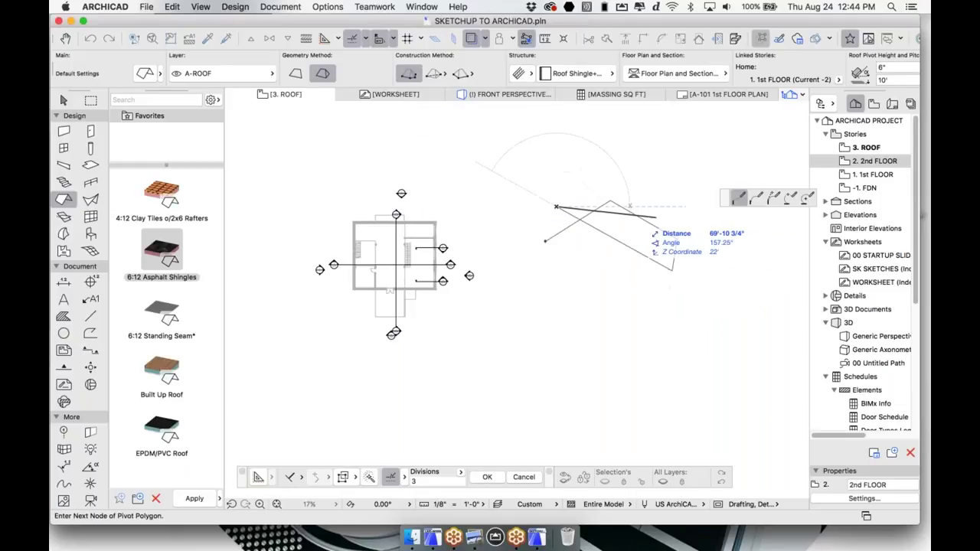
{"action": "left_click", "coordinate": [756, 197]}
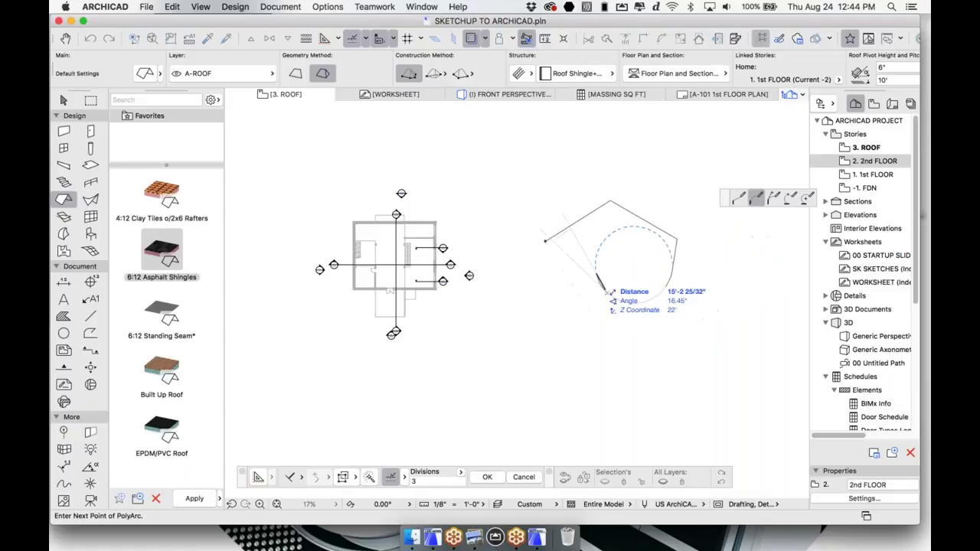
{"action": "left_click", "coordinate": [546, 242]}
{"action": "left_click", "coordinate": [560, 249]}
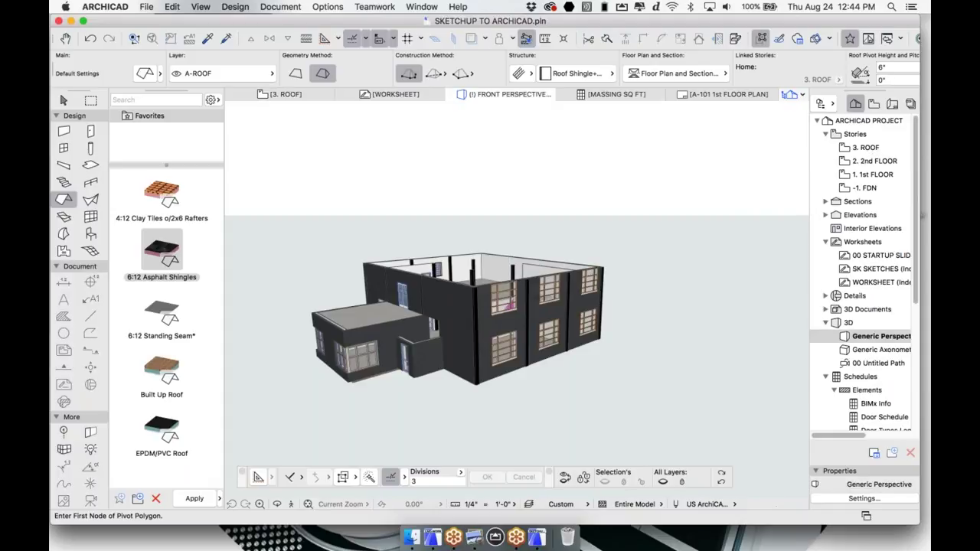
Delete the freeform shingle roof standing beside the building in the 3D view.
{"action": "scroll", "coordinate": [571, 259], "scroll_direction": "down", "scroll_amount": 5}
{"action": "scroll", "coordinate": [571, 259], "scroll_direction": "down", "scroll_amount": 2}
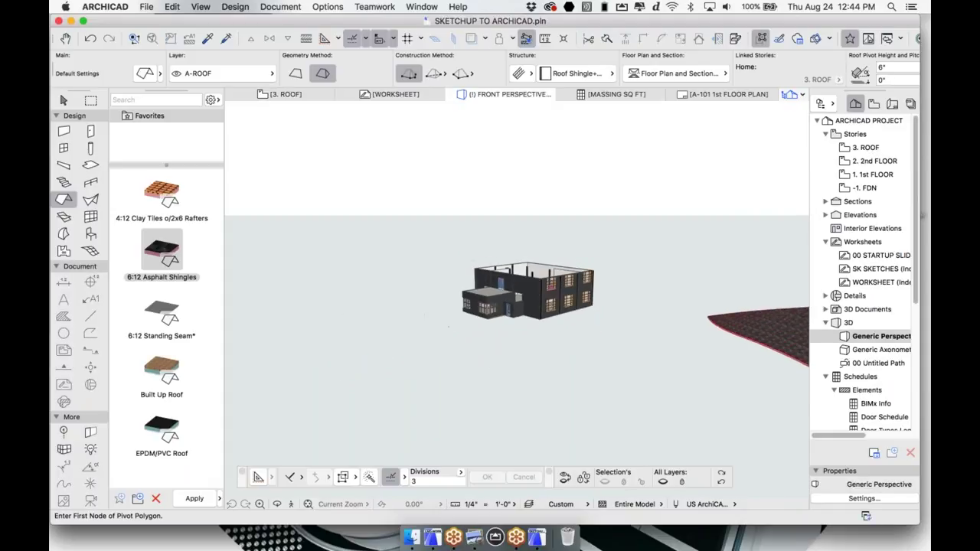
{"action": "middle_click_drag", "start_coordinate": [579, 286], "coordinate": [388, 287]}
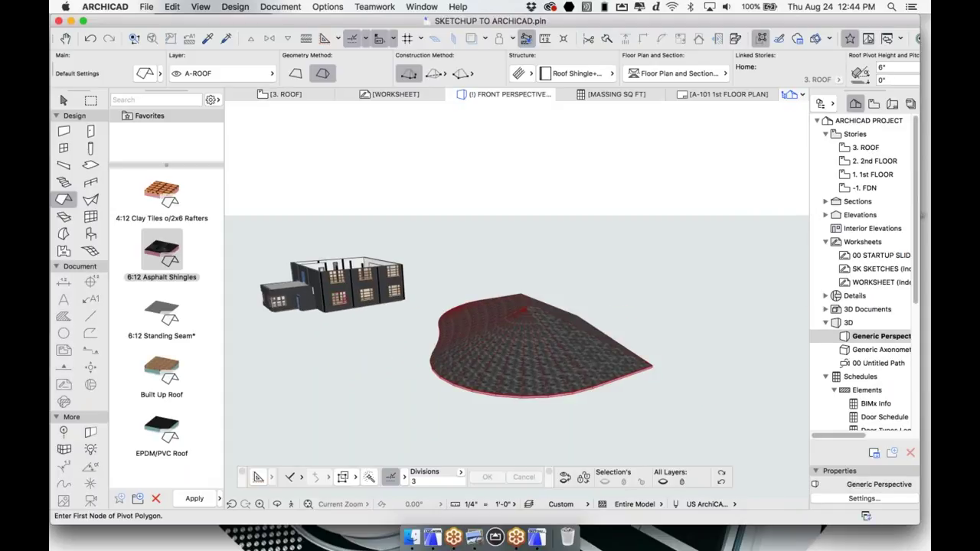
{"action": "key", "text": "w"}
{"action": "left_click", "coordinate": [561, 357]}
{"action": "key", "text": "Delete"}
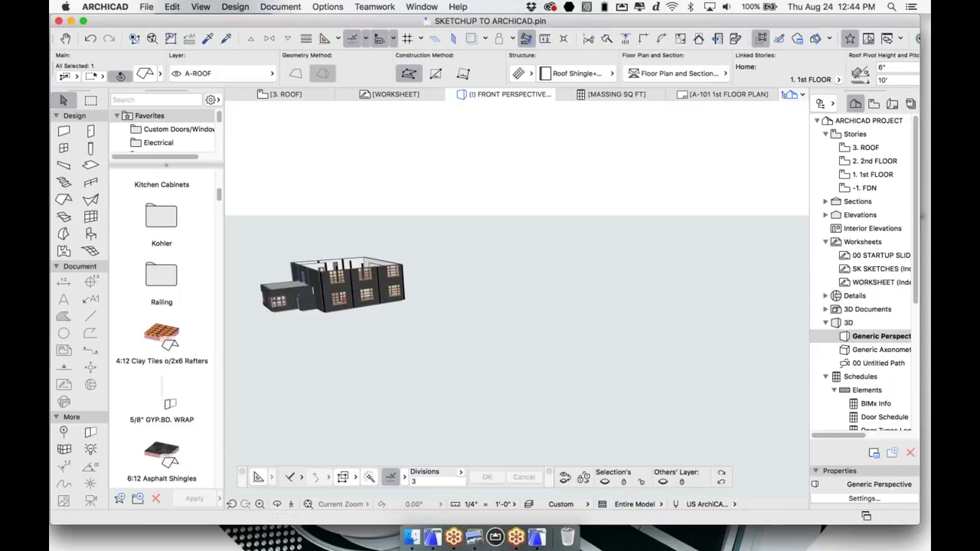
On the roof plan, set the Roof tool defaults to home story 3. ROOF with a pivot line offset of 0.
{"action": "left_click", "coordinate": [288, 96]}
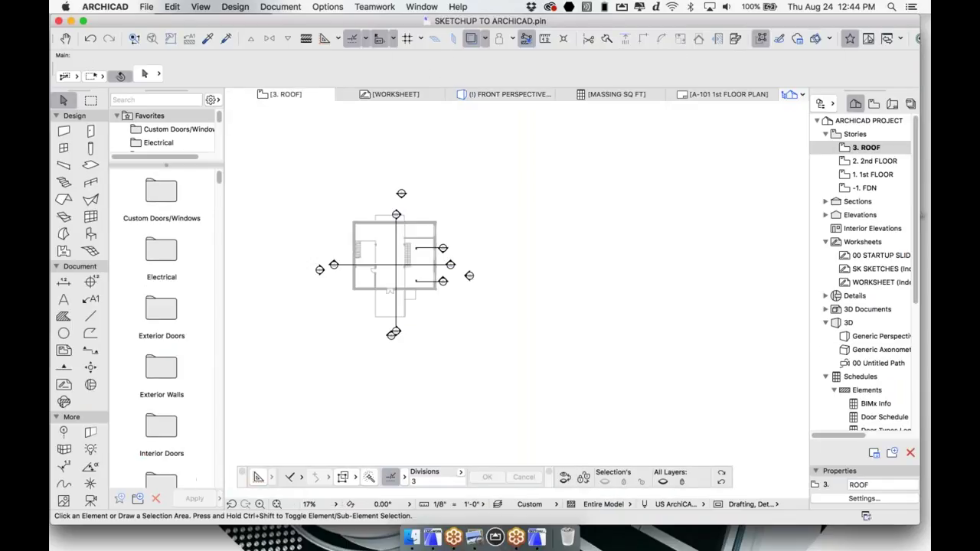
{"action": "scroll", "coordinate": [349, 229], "scroll_direction": "up", "scroll_amount": 3}
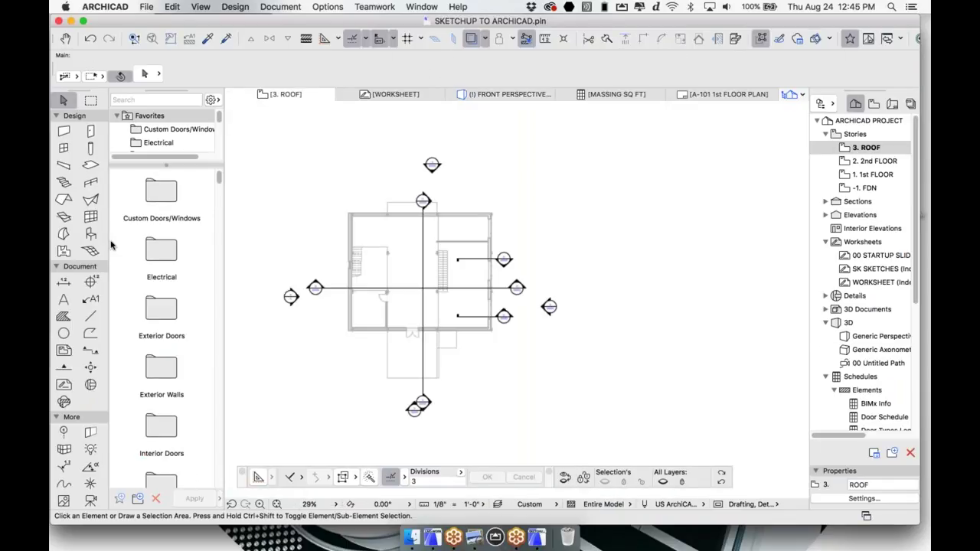
{"action": "left_click", "coordinate": [64, 200]}
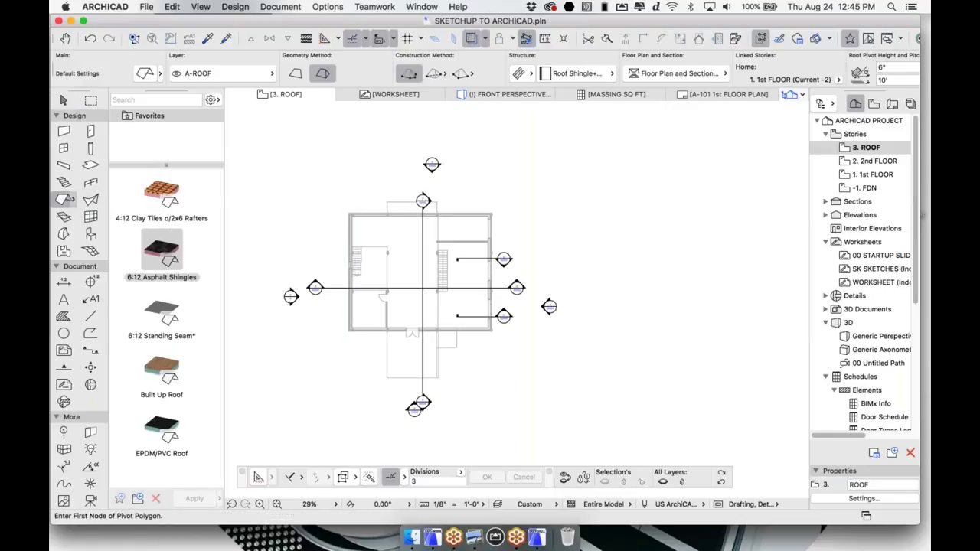
{"action": "left_click", "coordinate": [553, 246]}
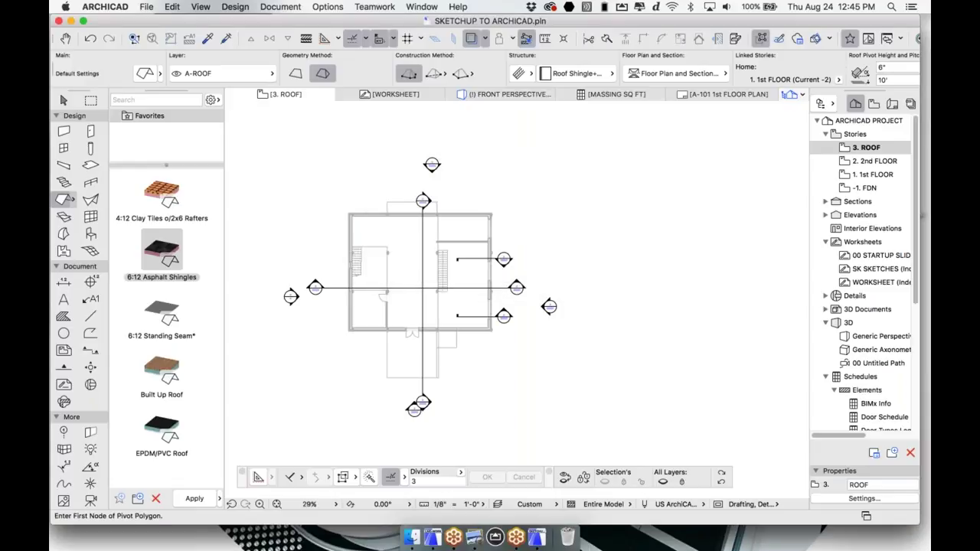
{"action": "double_click", "coordinate": [63, 199]}
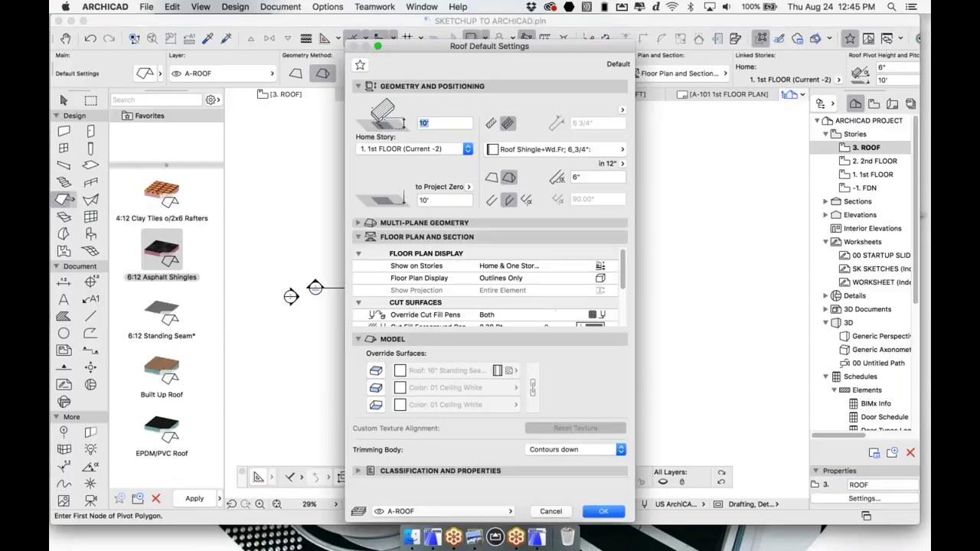
{"action": "left_click", "coordinate": [434, 149]}
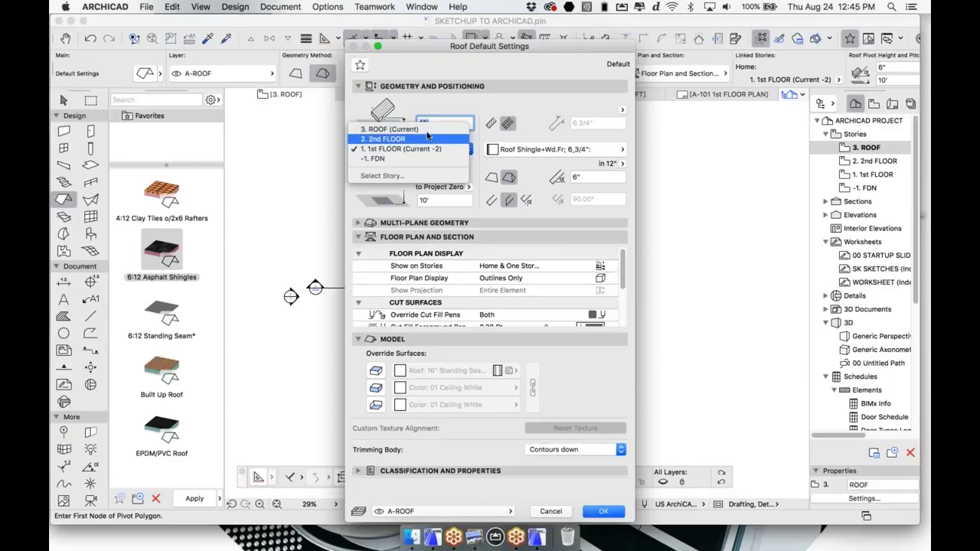
{"action": "left_click", "coordinate": [439, 133]}
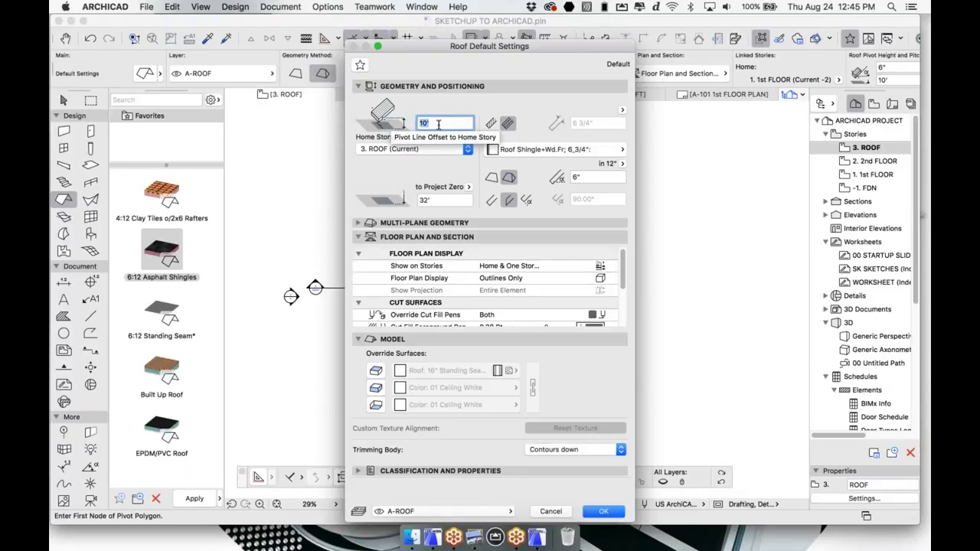
{"action": "type", "text": "0"}
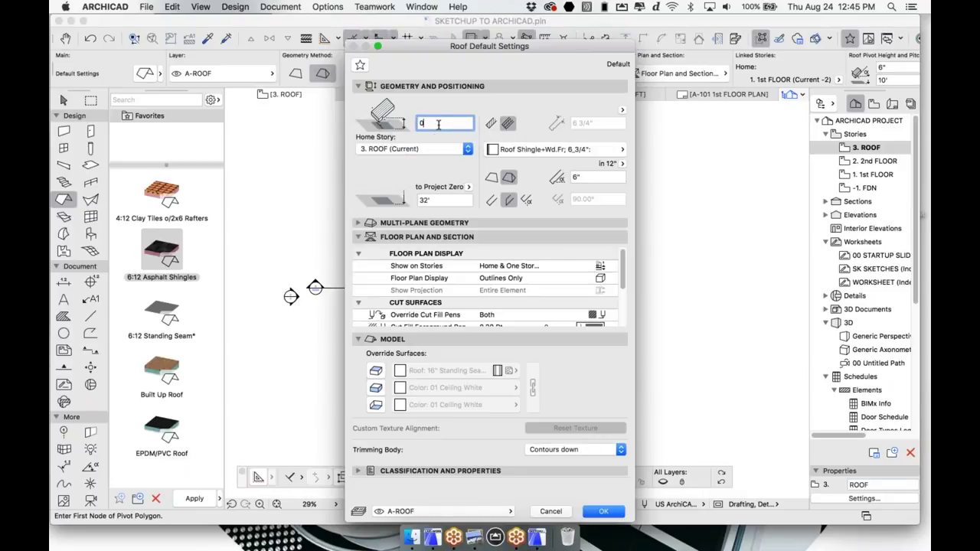
{"action": "key", "text": "Return"}
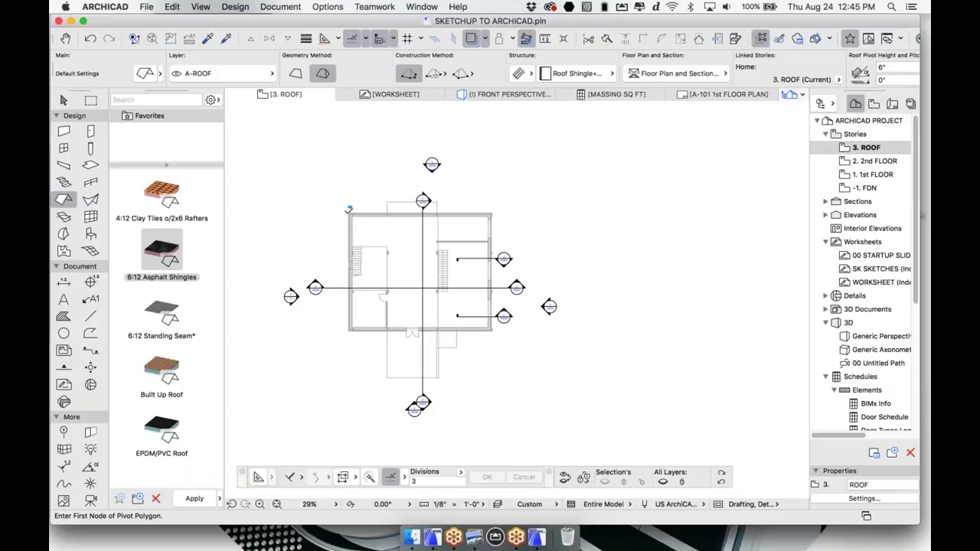
Place a multi-plane hip roof over the outline of the 2nd floor exterior walls and show it in 3D.
{"action": "left_click", "coordinate": [349, 214]}
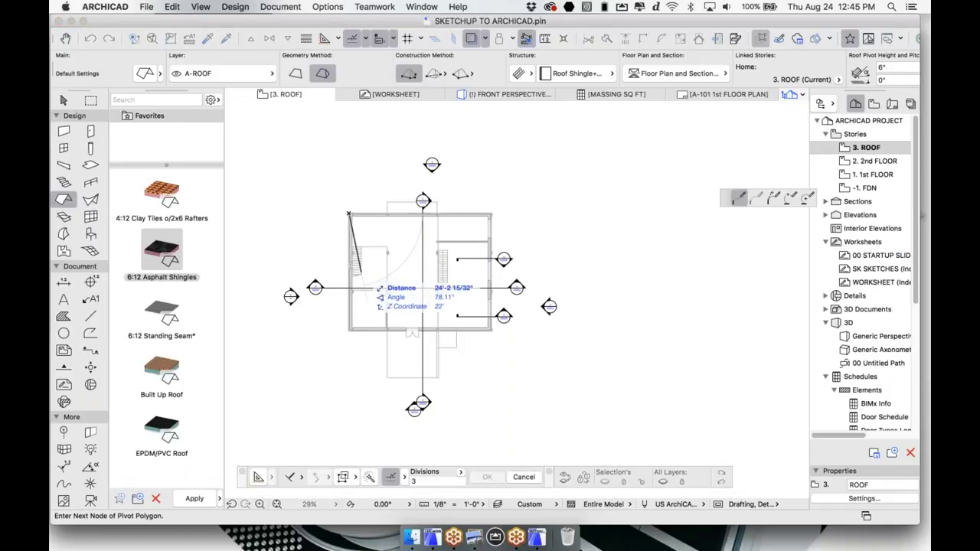
{"action": "key", "text": "Escape"}
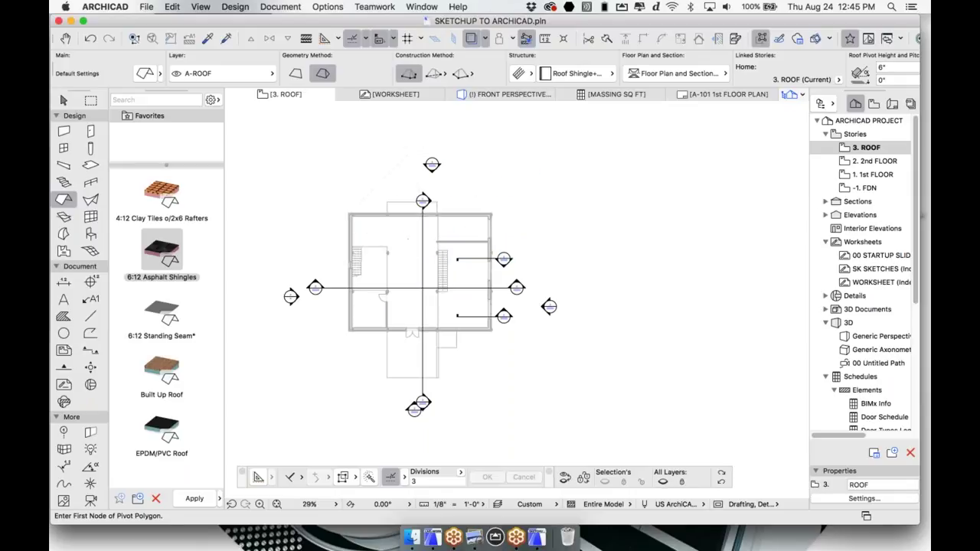
{"action": "left_click", "coordinate": [351, 212]}
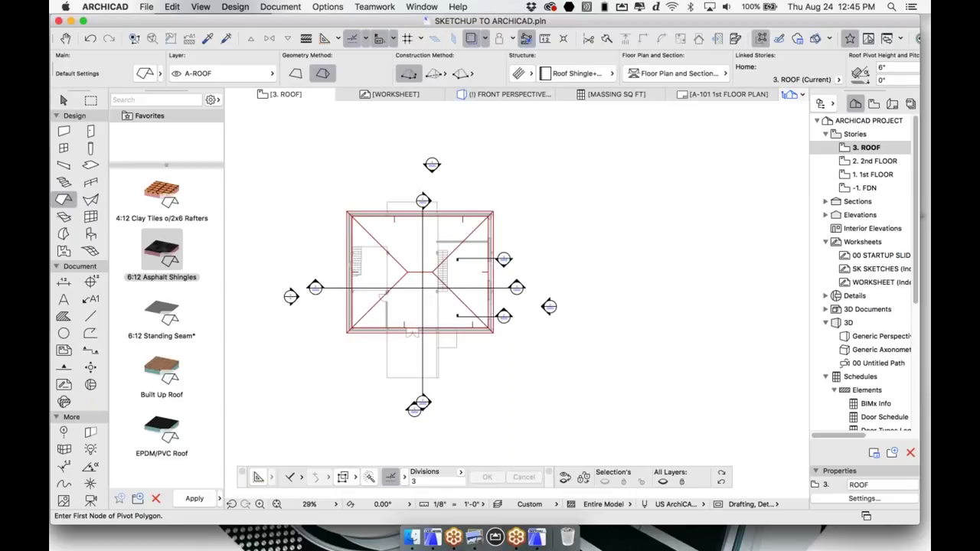
{"action": "scroll", "coordinate": [426, 308], "scroll_direction": "up", "scroll_amount": 3}
{"action": "key", "text": "F3"}
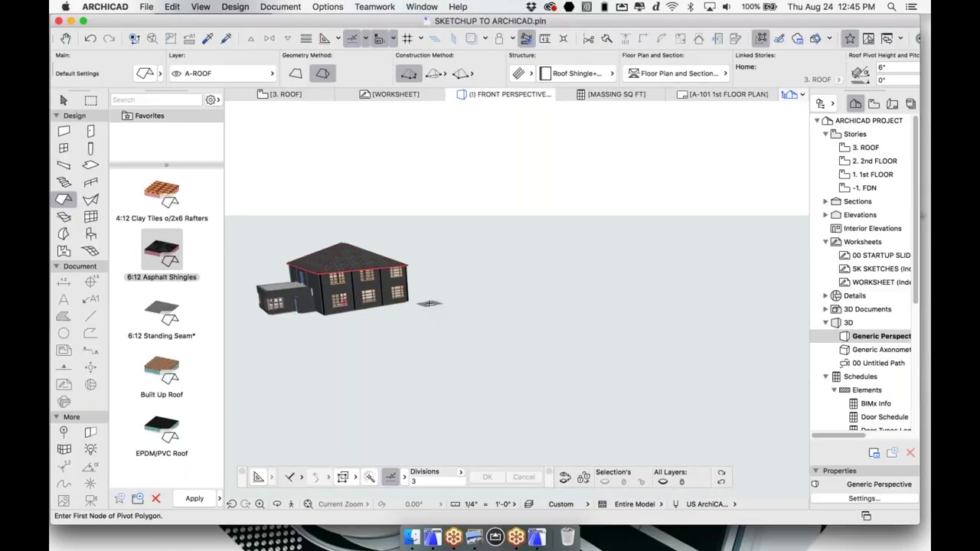
Delete the hip roof over the main building in the 3D view.
{"action": "key", "text": "Escape"}
{"action": "left_click", "coordinate": [352, 252]}
{"action": "key", "text": "Delete"}
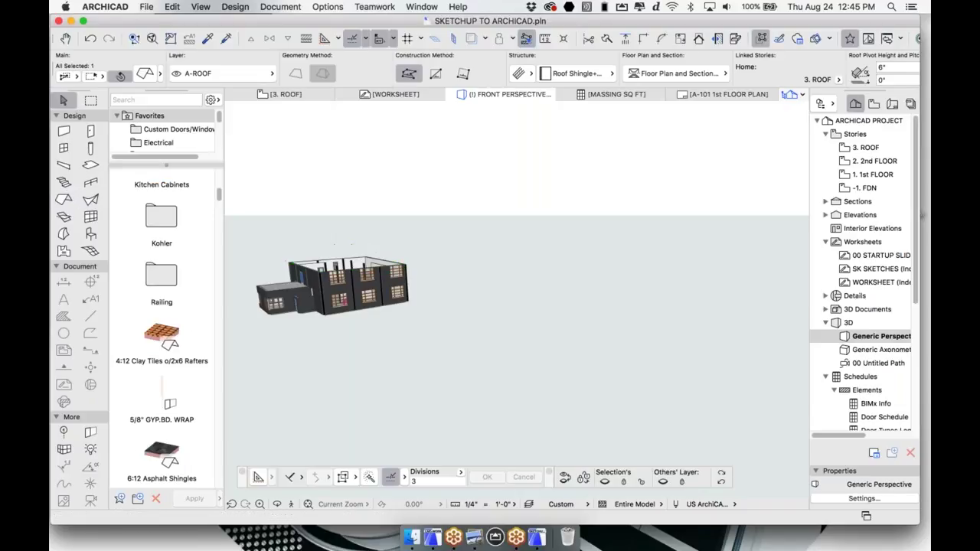
Open the 3. ROOF story plan and activate the Roof tool with single-plane geometry.
{"action": "left_click", "coordinate": [285, 94]}
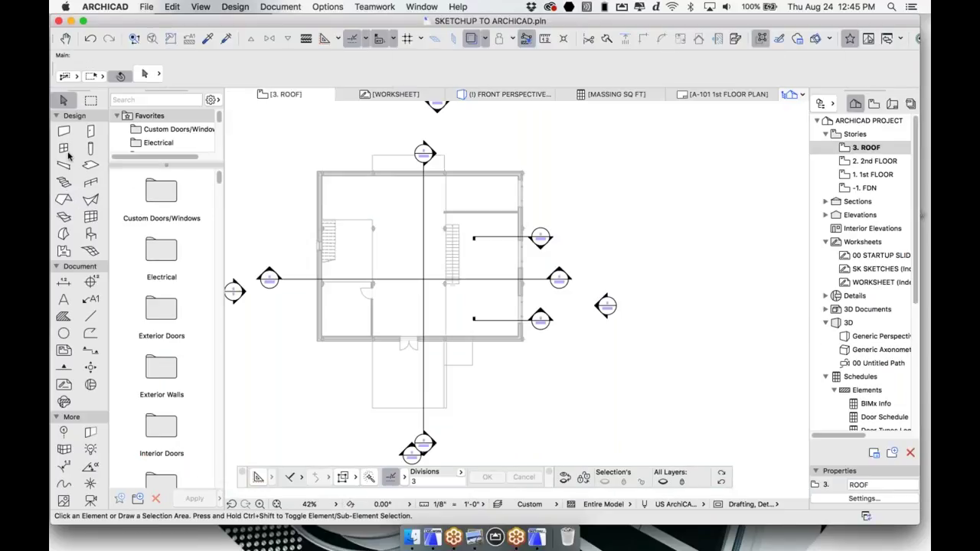
{"action": "left_click", "coordinate": [64, 200]}
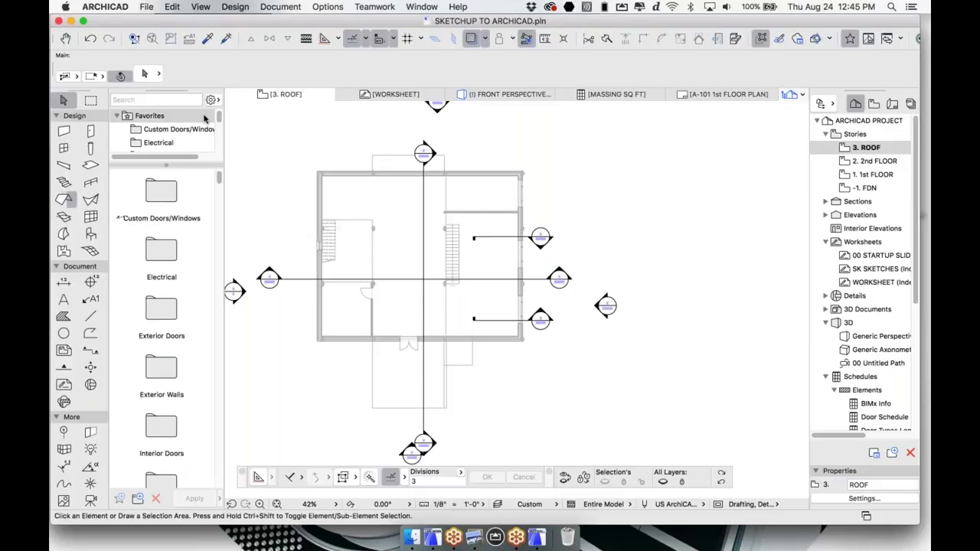
{"action": "left_click", "coordinate": [523, 172]}
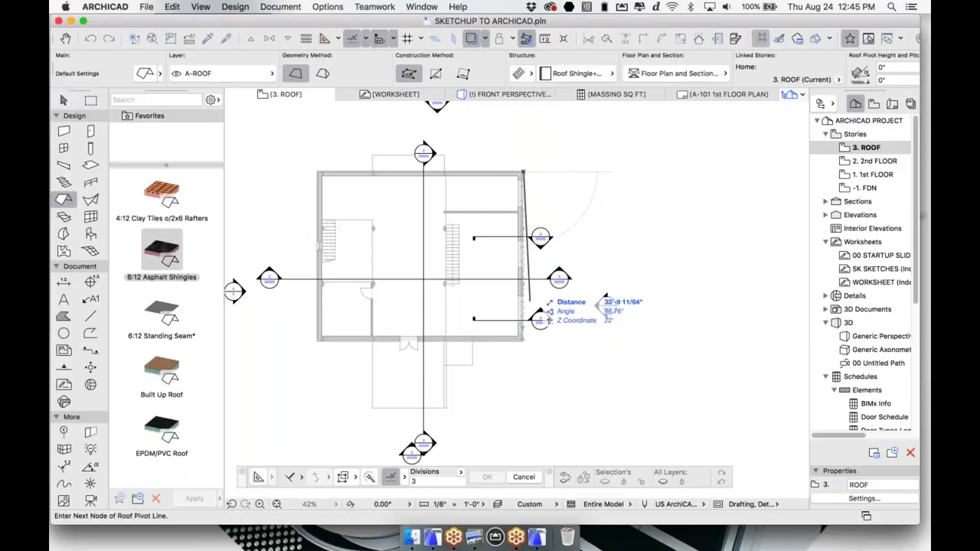
{"action": "left_click", "coordinate": [524, 338]}
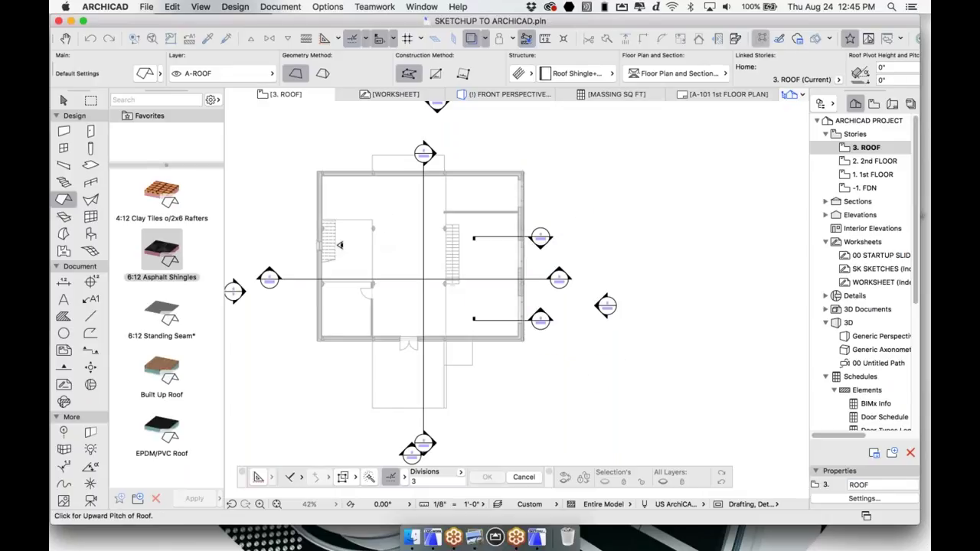
{"action": "left_click", "coordinate": [356, 221]}
{"action": "left_click", "coordinate": [320, 174]}
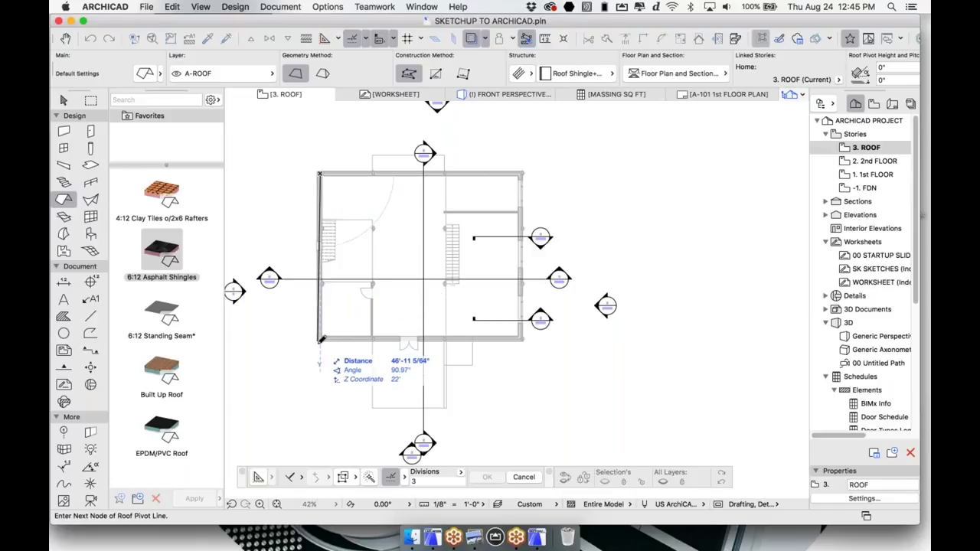
{"action": "key", "text": "Escape"}
Place a rectangular single-plane shingle roof over the main building's walls, pivoting on the wall beside the dashed stair, and show it in 3D.
{"action": "scroll", "coordinate": [320, 189], "scroll_direction": "up", "scroll_amount": 2}
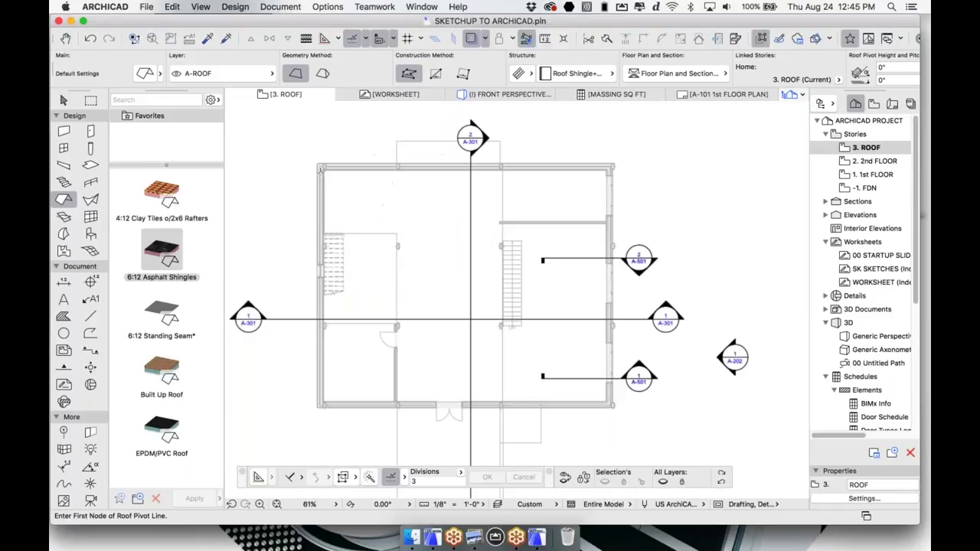
{"action": "left_click", "coordinate": [320, 166]}
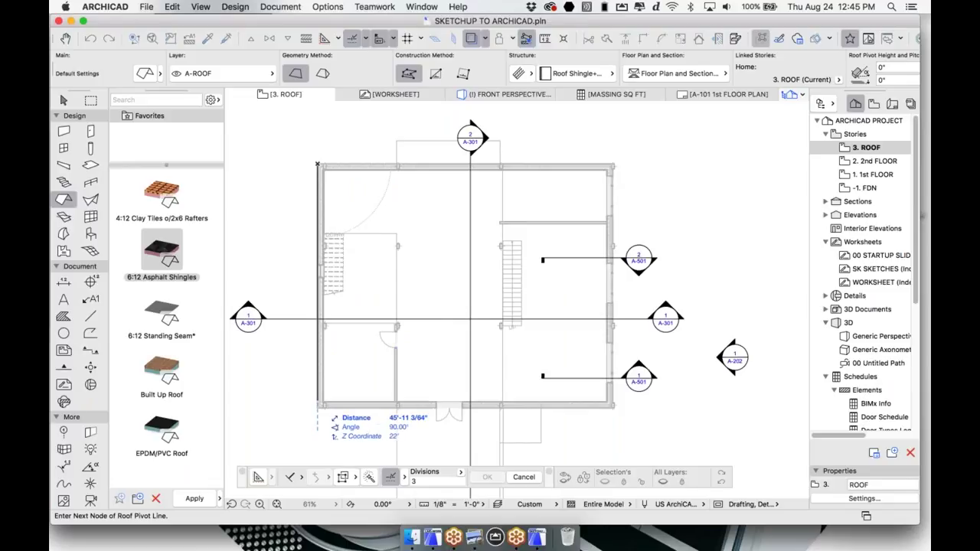
{"action": "left_click", "coordinate": [318, 407]}
{"action": "left_click", "coordinate": [525, 301]}
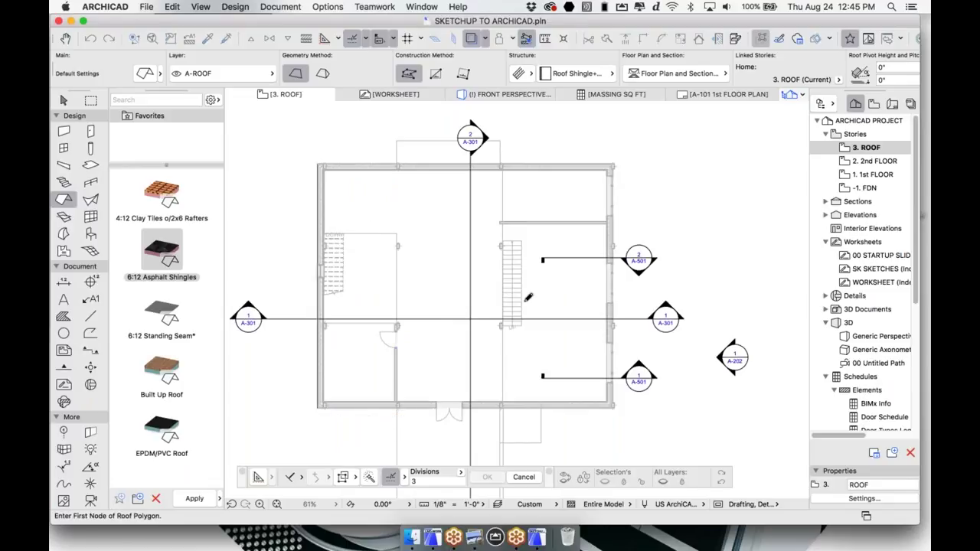
{"action": "left_click", "coordinate": [319, 164]}
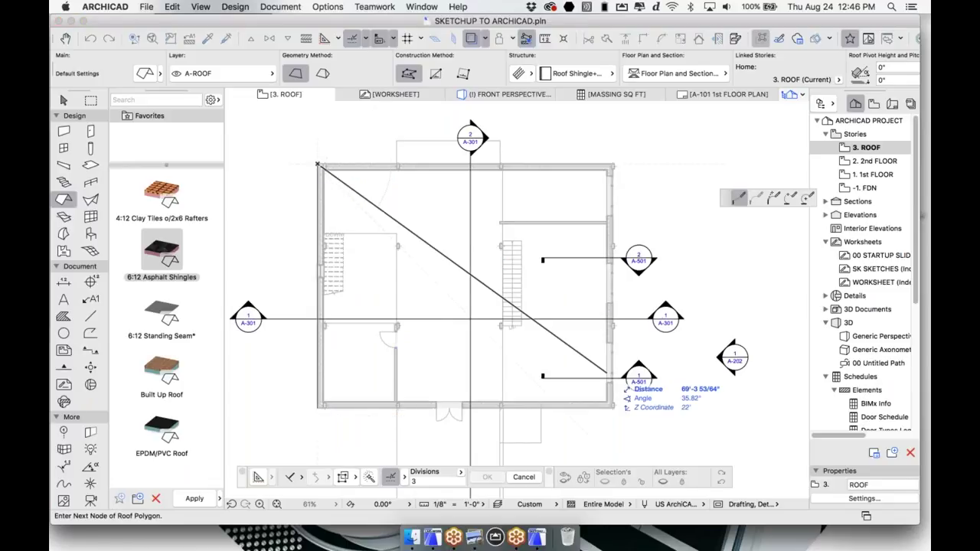
{"action": "left_click", "coordinate": [435, 73]}
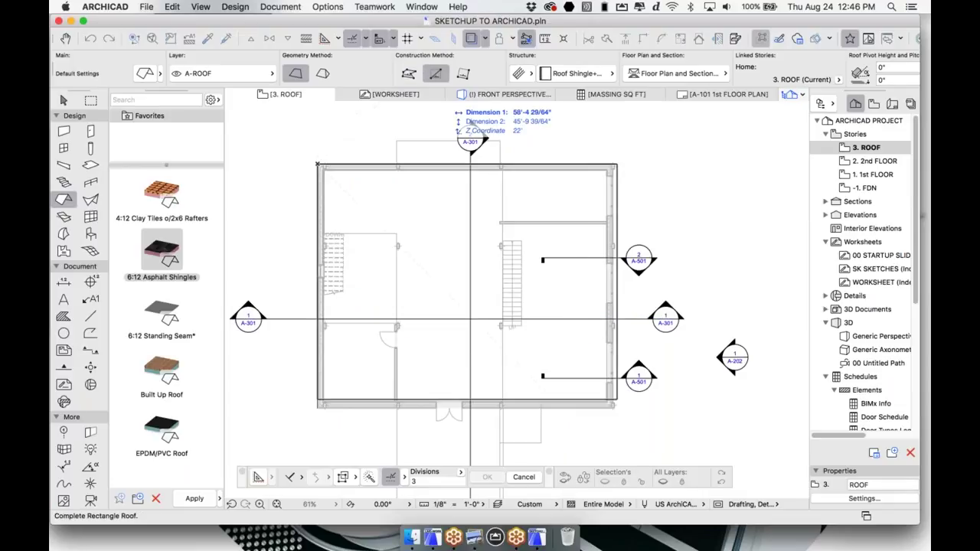
{"action": "left_click", "coordinate": [613, 406]}
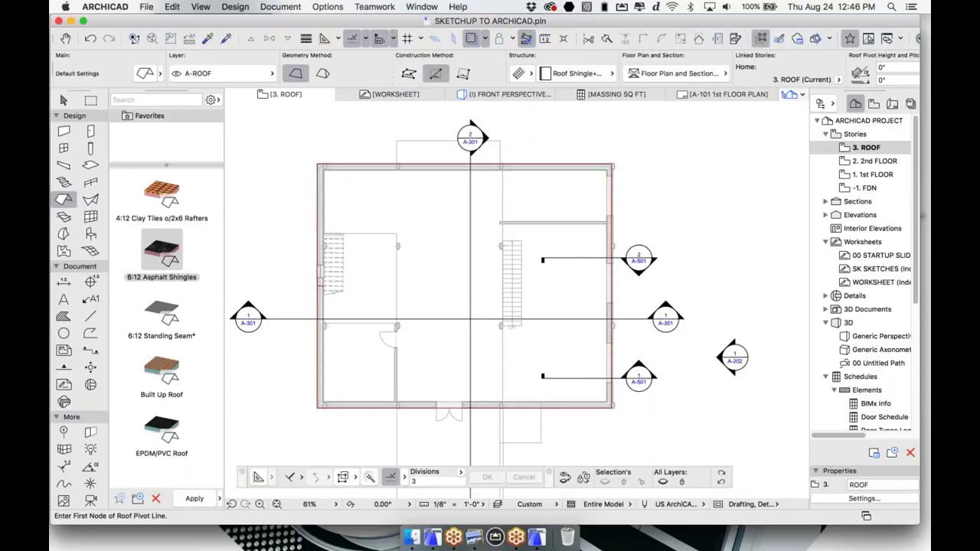
{"action": "key", "text": "F3"}
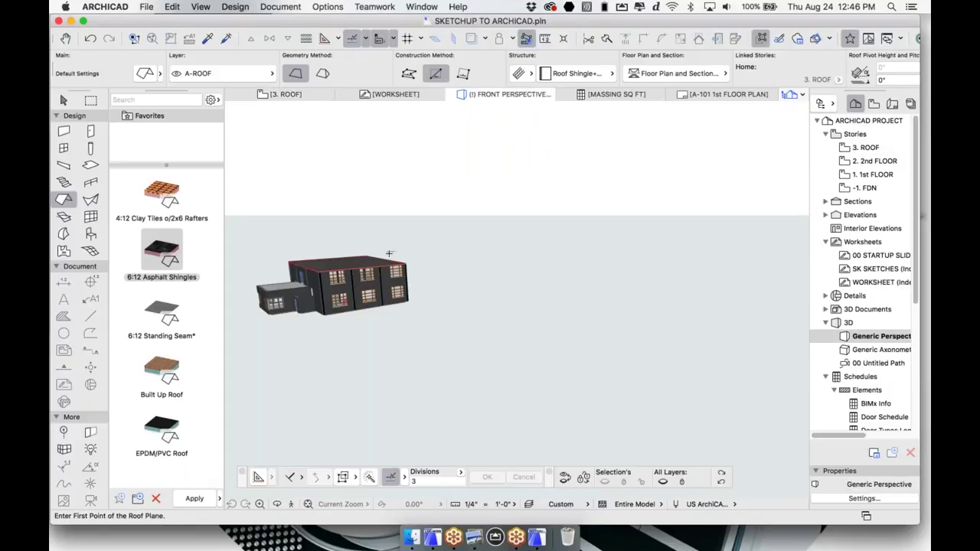
Try a 2" pitch on the flat roof over the main building in 3D, and undo the change.
{"action": "left_click", "coordinate": [366, 263], "text": "shift"}
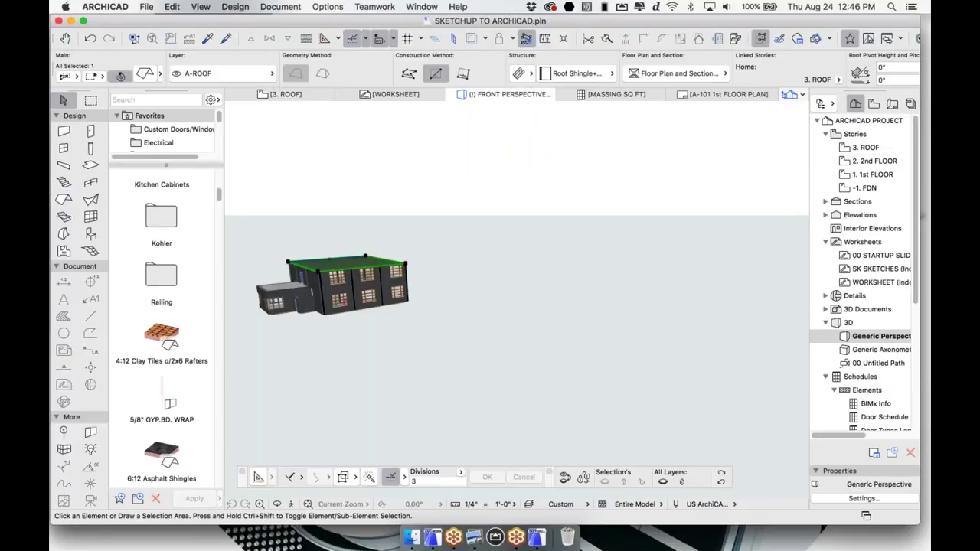
{"action": "scroll", "coordinate": [455, 232], "scroll_direction": "up", "scroll_amount": 3}
{"action": "middle_click_drag", "start_coordinate": [420, 191], "coordinate": [507, 166]}
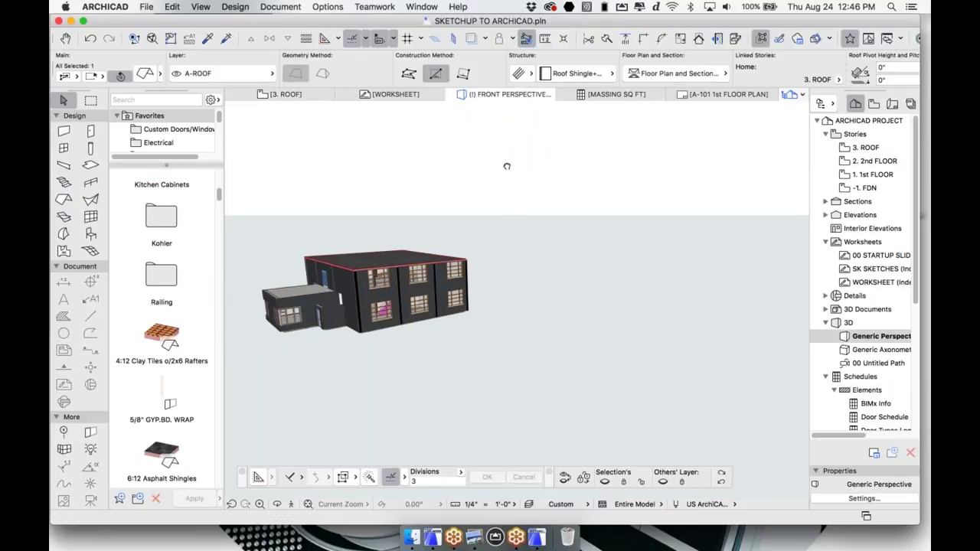
{"action": "left_click", "coordinate": [896, 68]}
{"action": "type", "text": "2"}
{"action": "key", "text": "Return"}
{"action": "middle_click_drag", "start_coordinate": [364, 257], "coordinate": [378, 243], "text": "shift"}
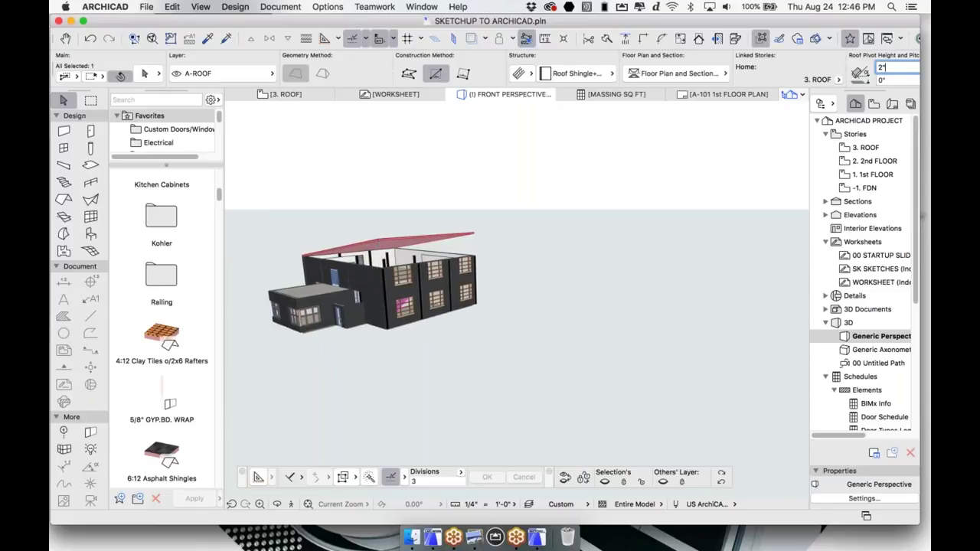
{"action": "scroll", "coordinate": [380, 245], "scroll_direction": "up", "scroll_amount": 3}
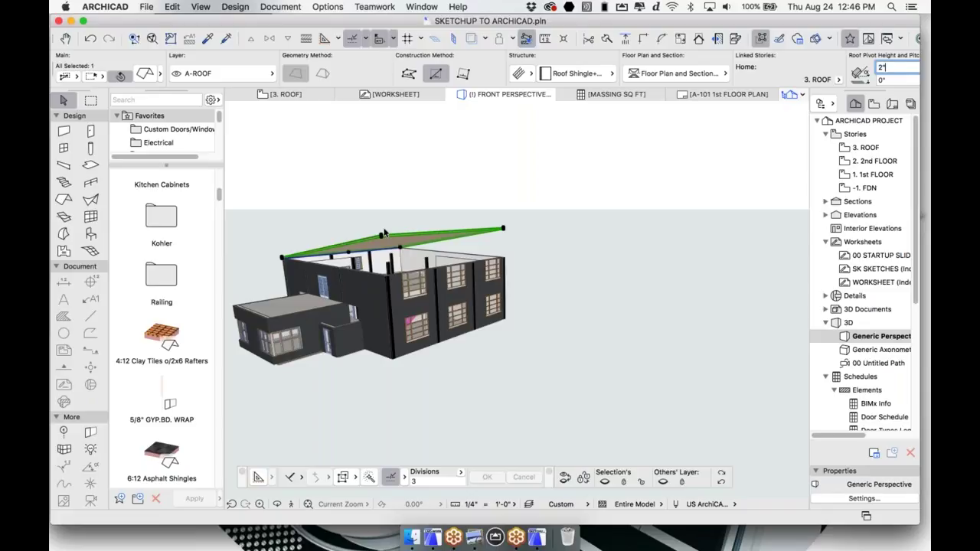
{"action": "key", "text": "super+z"}
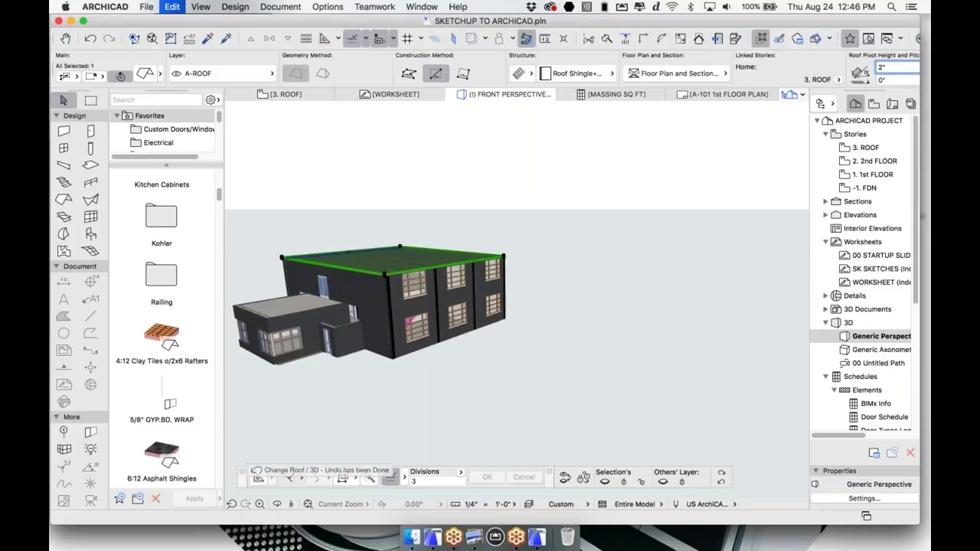
{"action": "key", "text": "Escape"}
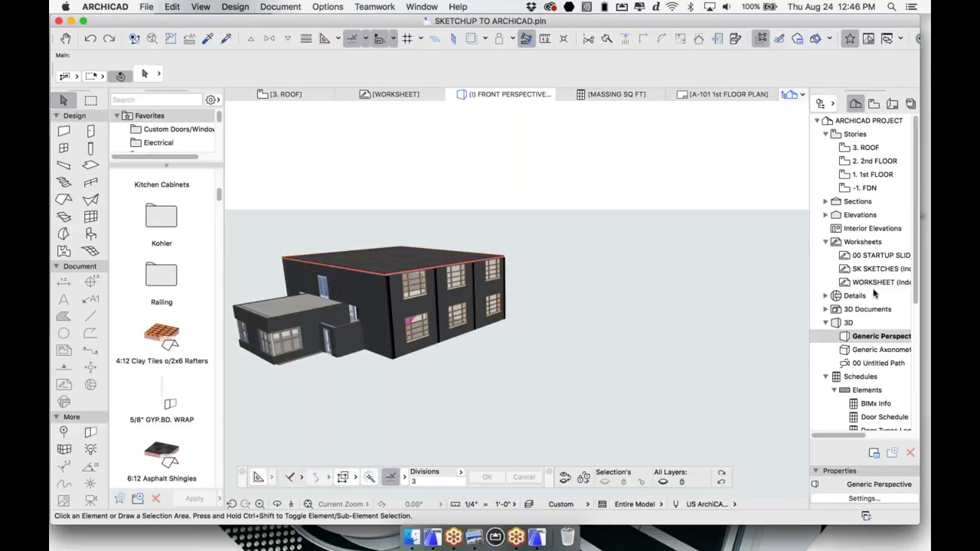
Review the plan sheets A-101 1st FLOOR PLAN, A-102 2nd FLOOR PLAN and A-103 ROOF PLAN in the layout book.
{"action": "scroll", "coordinate": [864, 296], "scroll_direction": "down", "scroll_amount": 3}
{"action": "scroll", "coordinate": [858, 224], "scroll_direction": "down", "scroll_amount": 6}
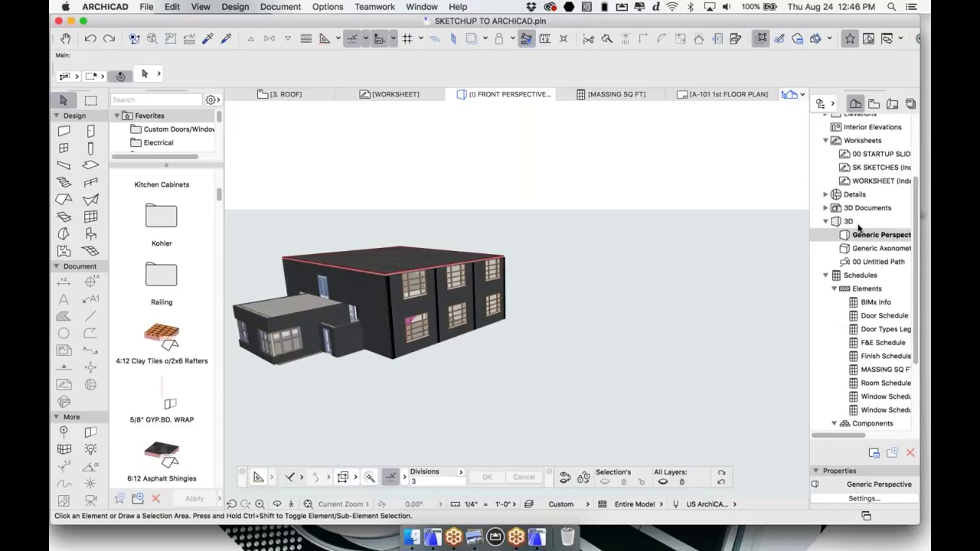
{"action": "left_click", "coordinate": [874, 108]}
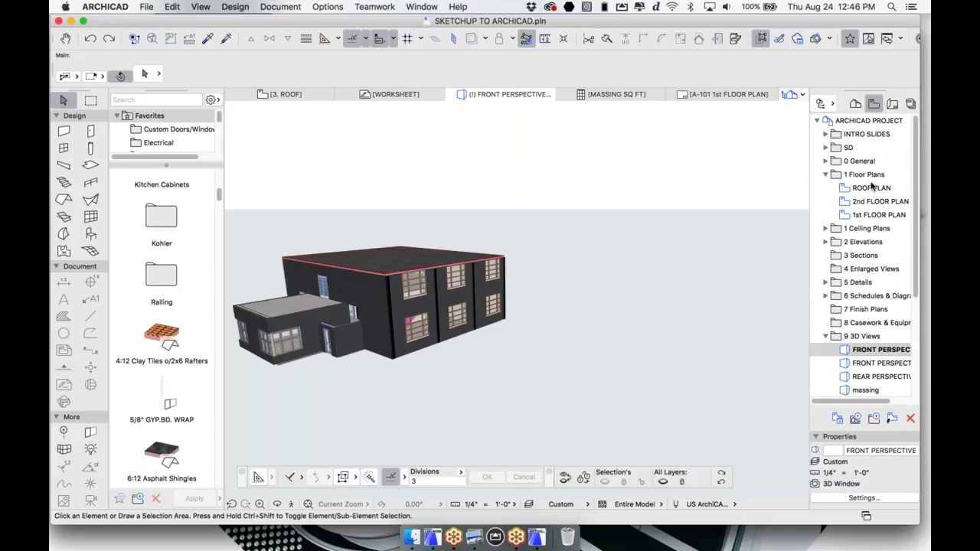
{"action": "left_click", "coordinate": [892, 104]}
{"action": "double_click", "coordinate": [864, 178]}
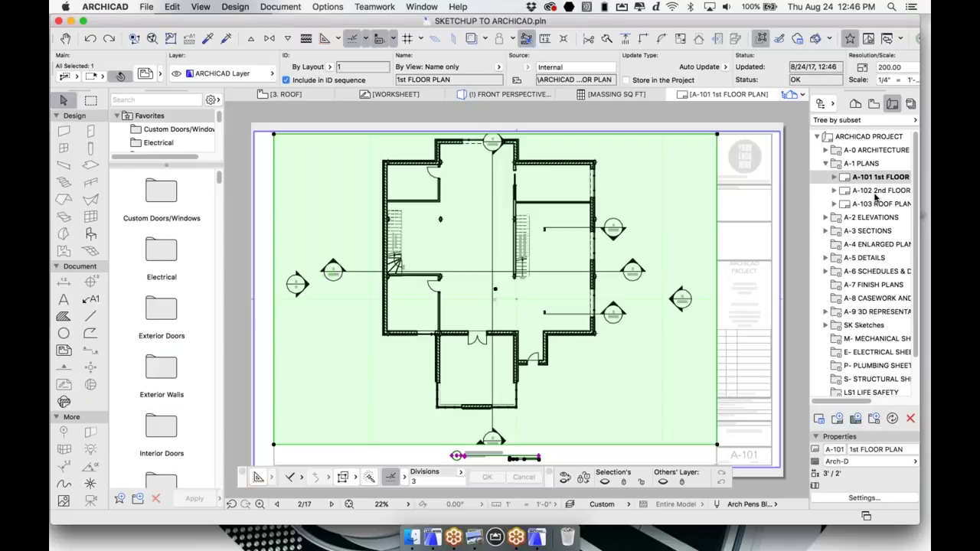
{"action": "double_click", "coordinate": [875, 196]}
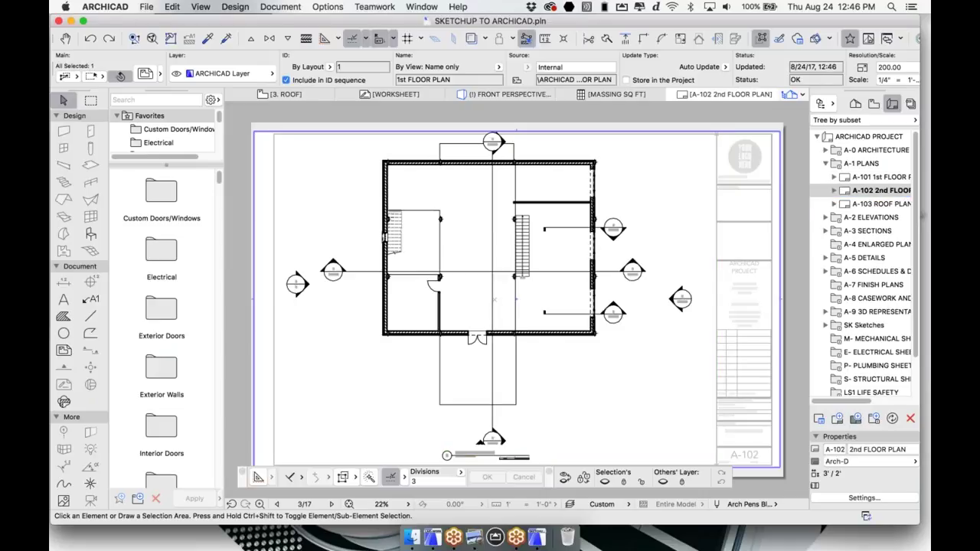
{"action": "double_click", "coordinate": [882, 204]}
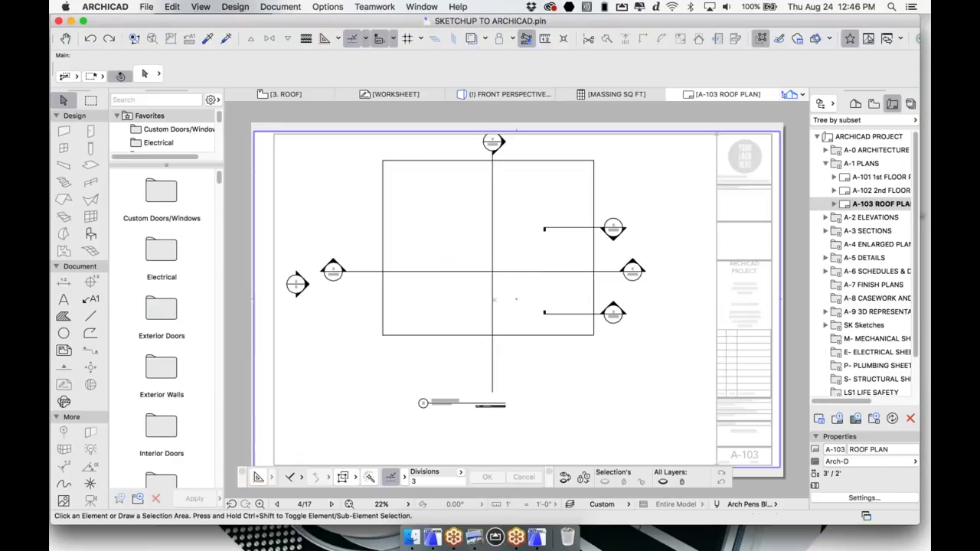
Review elevation sheets A-201 and A-202, examining the east elevation up close.
{"action": "left_click", "coordinate": [826, 219]}
{"action": "double_click", "coordinate": [873, 233]}
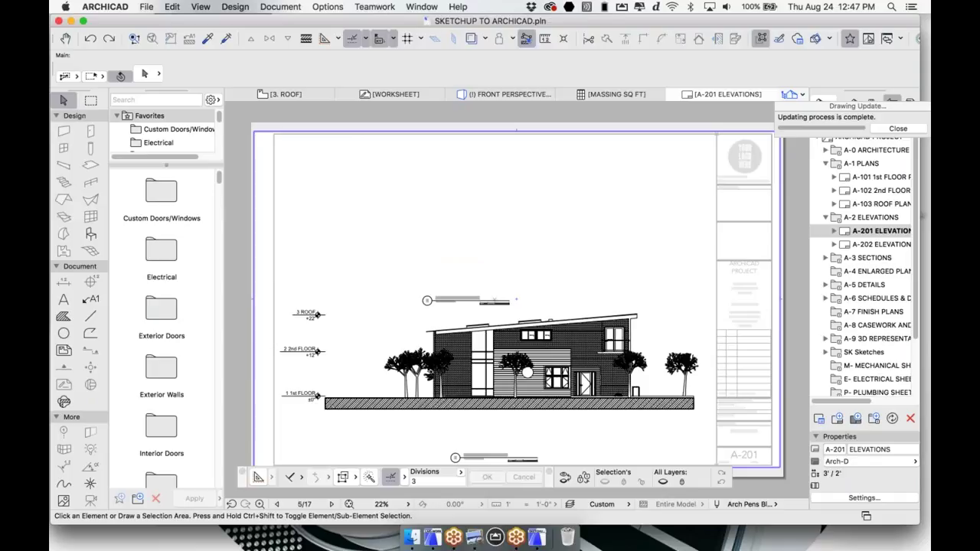
{"action": "double_click", "coordinate": [880, 245]}
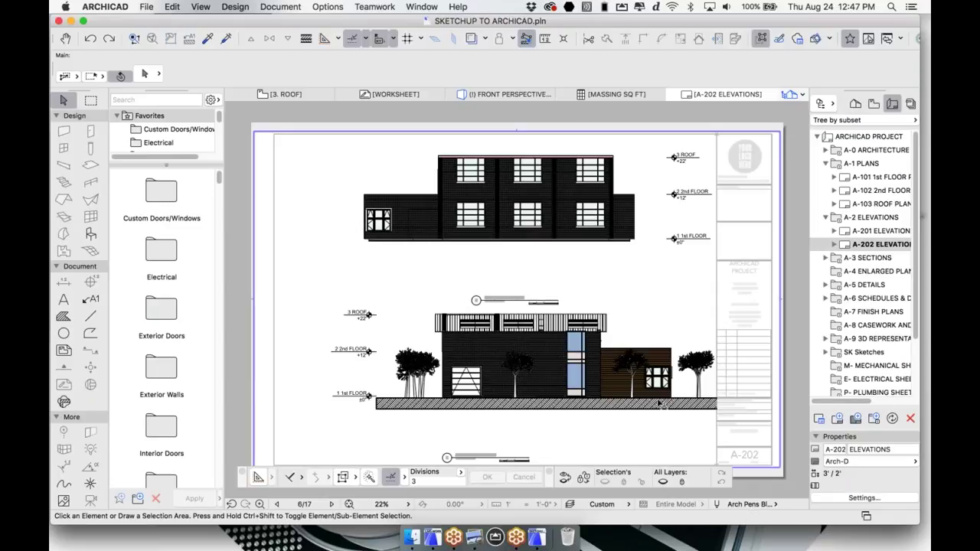
{"action": "scroll", "coordinate": [660, 403], "scroll_direction": "up", "scroll_amount": 3}
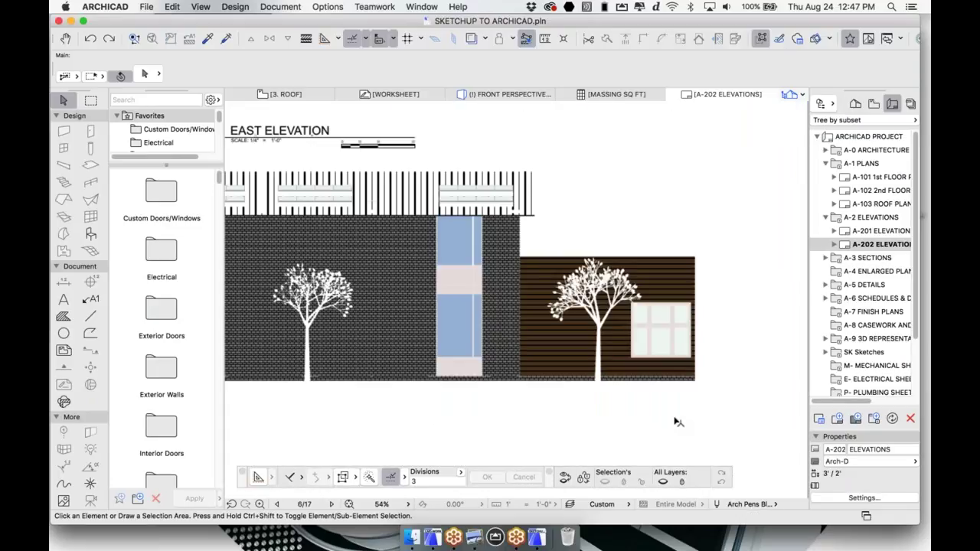
{"action": "scroll", "coordinate": [665, 409], "scroll_direction": "down", "scroll_amount": 1}
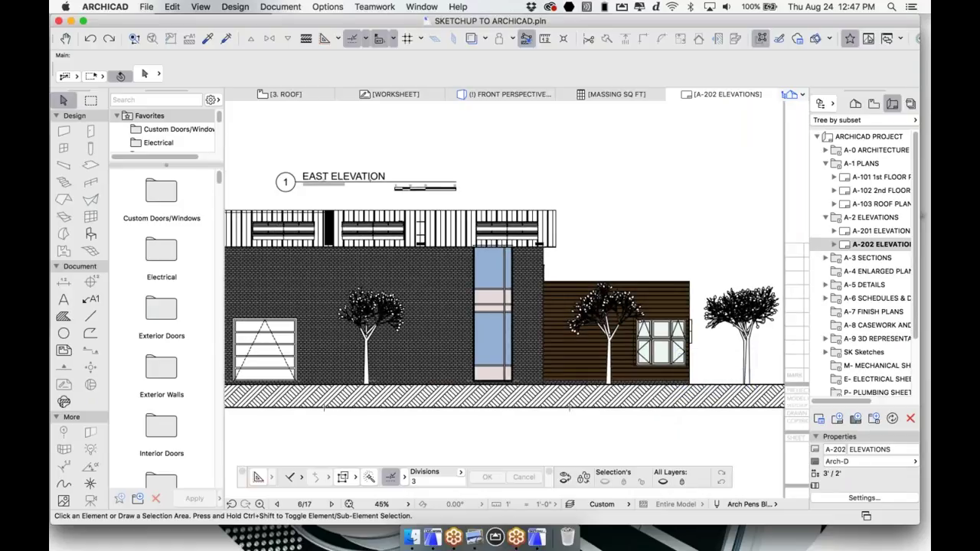
Open the A-601 SCHEDULES sheet and examine the door types and door schedule.
{"action": "left_click", "coordinate": [826, 258]}
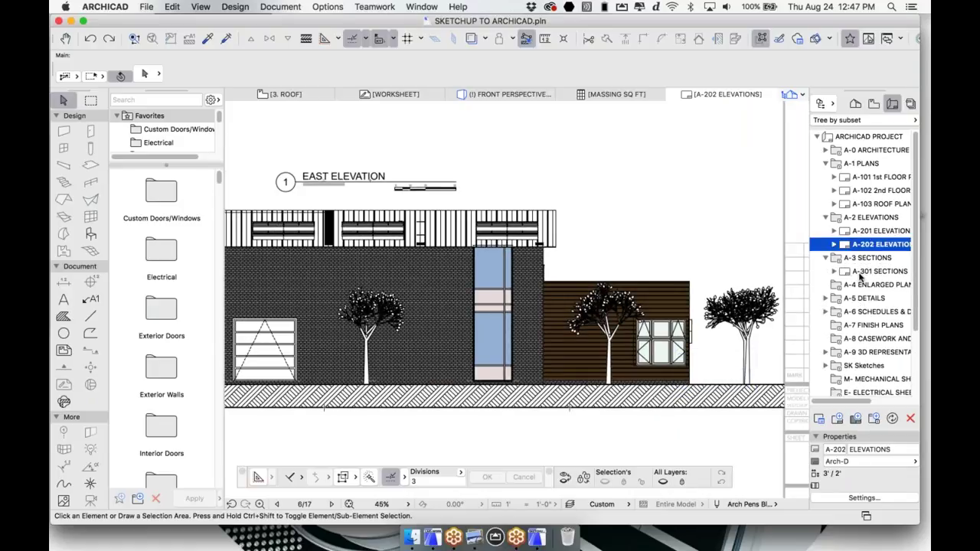
{"action": "left_click", "coordinate": [826, 311]}
{"action": "double_click", "coordinate": [859, 326]}
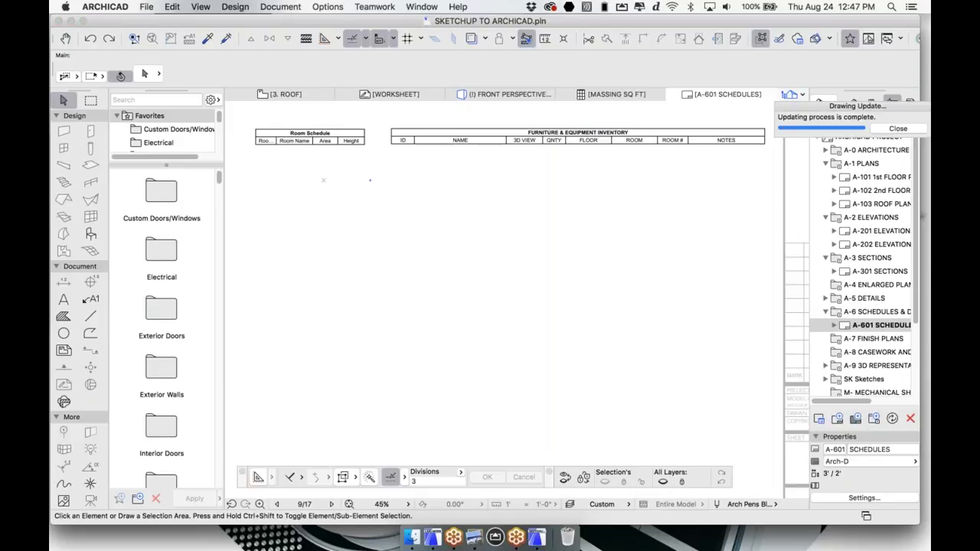
{"action": "middle_click", "coordinate": [515, 205]}
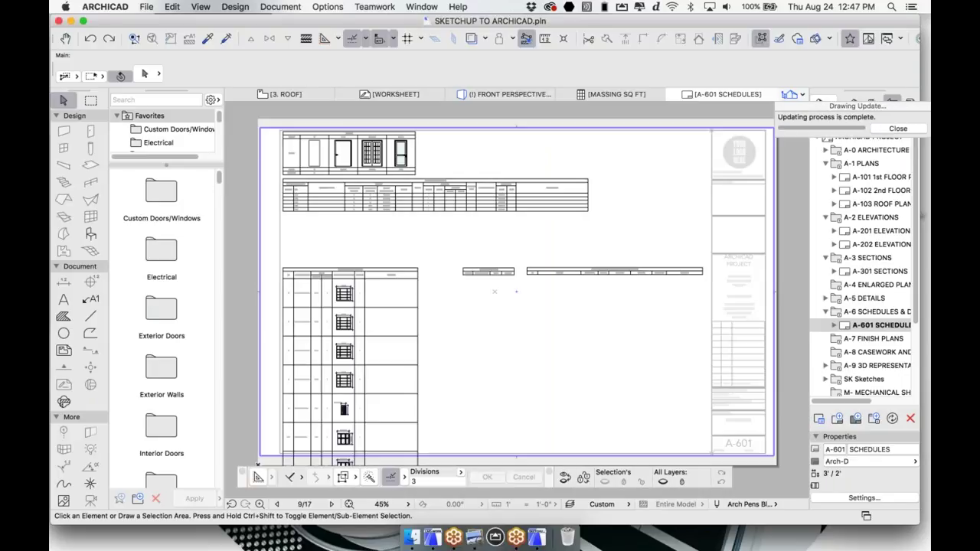
{"action": "scroll", "coordinate": [331, 320], "scroll_direction": "up", "scroll_amount": 1}
{"action": "scroll", "coordinate": [333, 322], "scroll_direction": "up", "scroll_amount": 5}
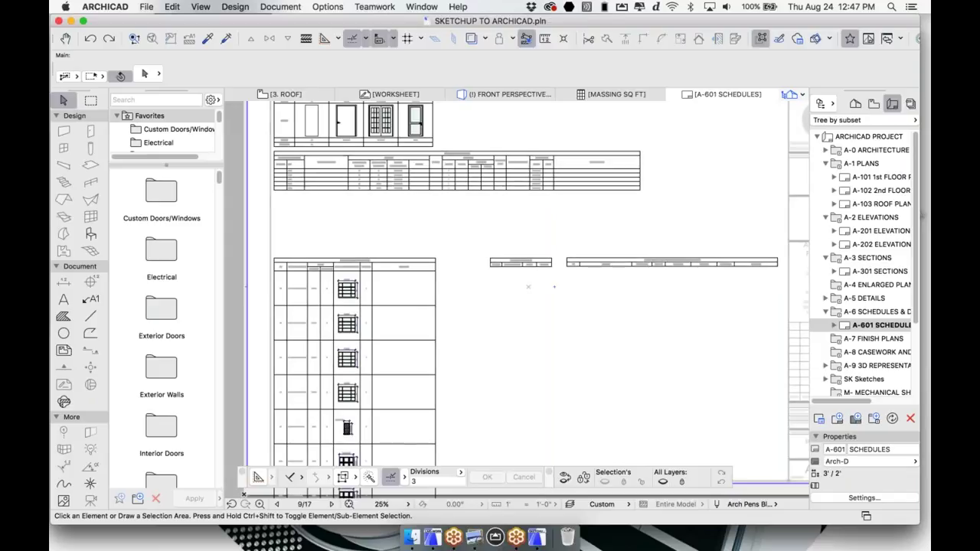
{"action": "scroll", "coordinate": [368, 170], "scroll_direction": "up", "scroll_amount": 3}
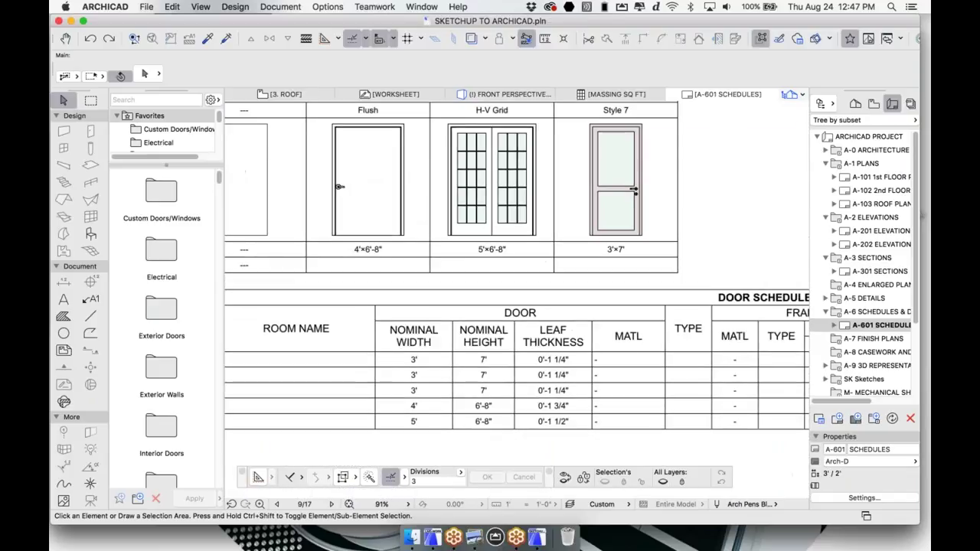
{"action": "scroll", "coordinate": [524, 193], "scroll_direction": "down", "scroll_amount": 2}
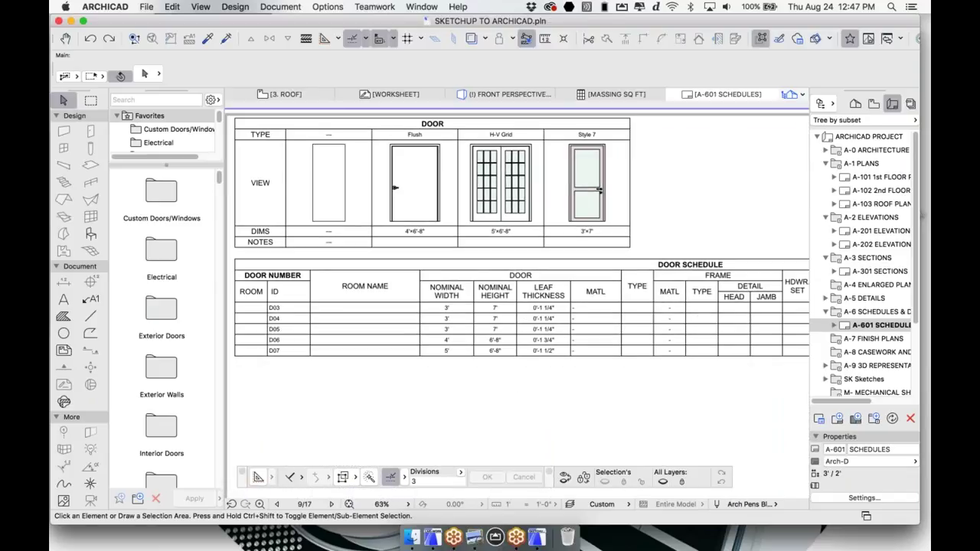
Examine the window schedule and its window drawings on the A-601 sheet.
{"action": "scroll", "coordinate": [399, 230], "scroll_direction": "down", "scroll_amount": 3}
{"action": "scroll", "coordinate": [445, 286], "scroll_direction": "down", "scroll_amount": 2}
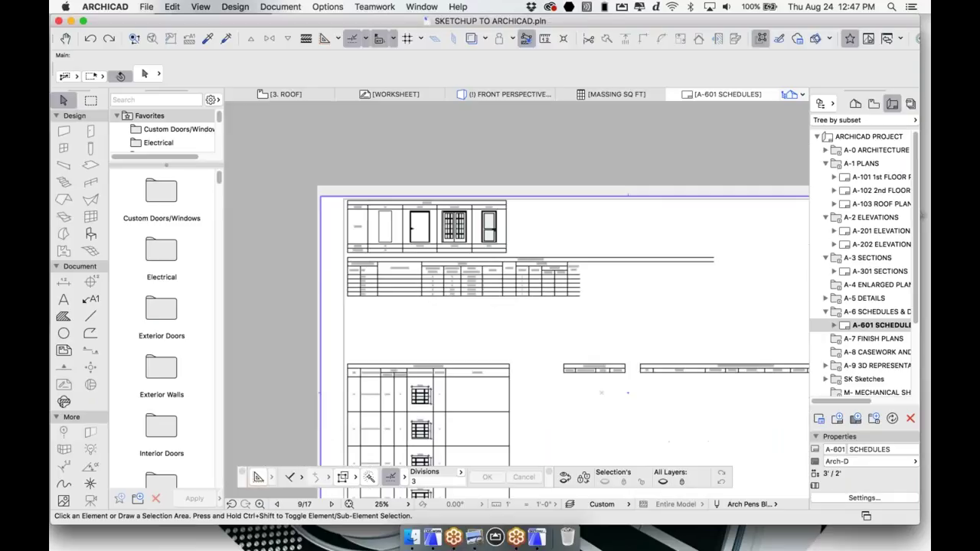
{"action": "middle_click_drag", "start_coordinate": [483, 381], "coordinate": [478, 253]}
{"action": "scroll", "coordinate": [322, 307], "scroll_direction": "up", "scroll_amount": 5}
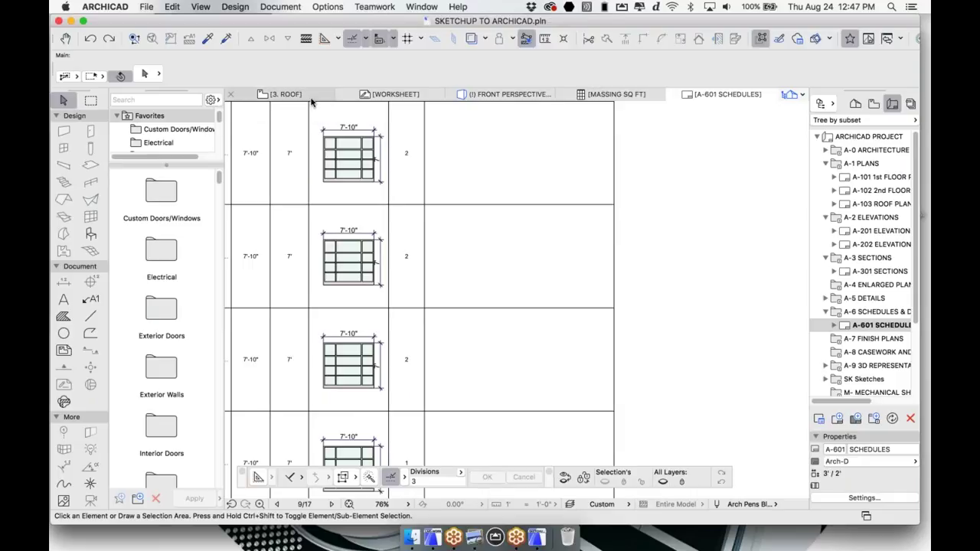
Open the 1st FLOOR PLAN view and place a horizontal dimension chain above the plan, spanning the outer and interior walls.
{"action": "left_click", "coordinate": [874, 104]}
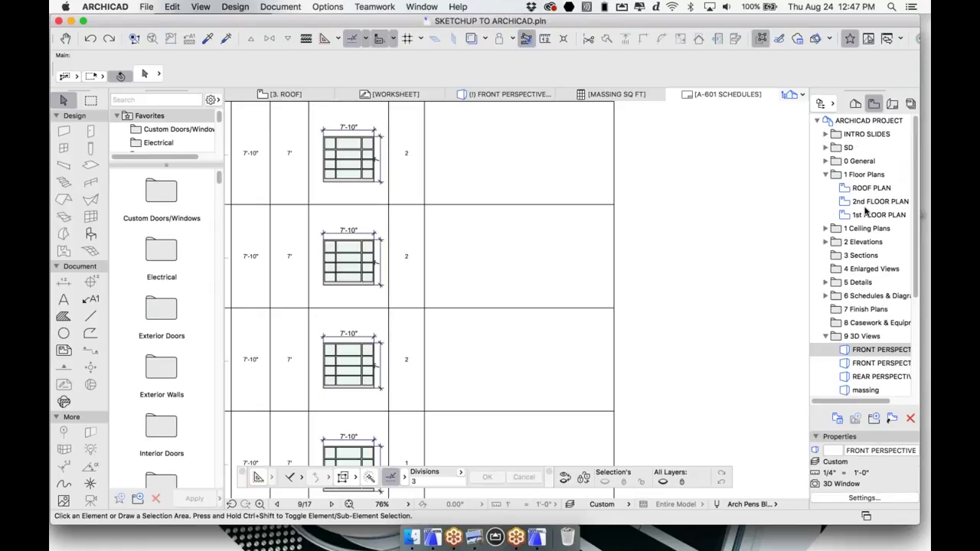
{"action": "double_click", "coordinate": [873, 215]}
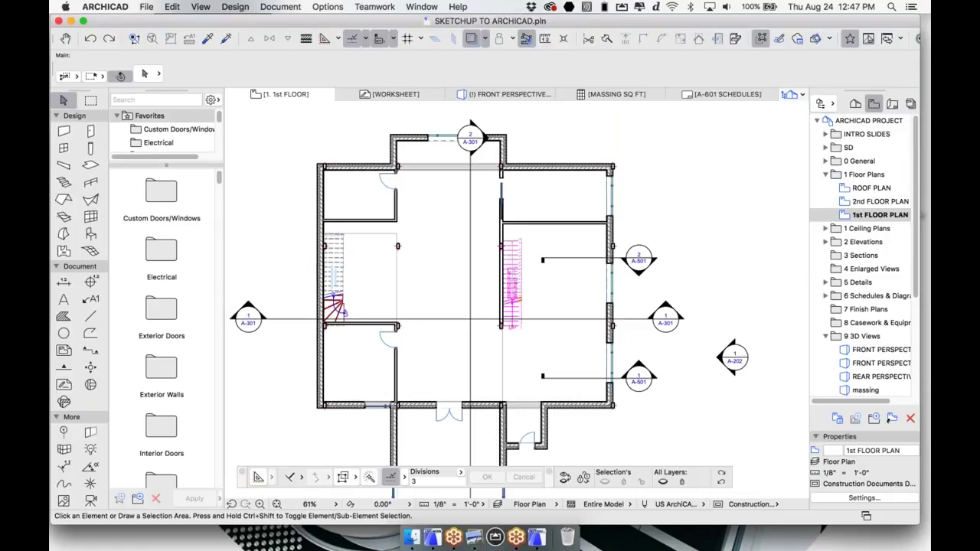
{"action": "left_click", "coordinate": [63, 281]}
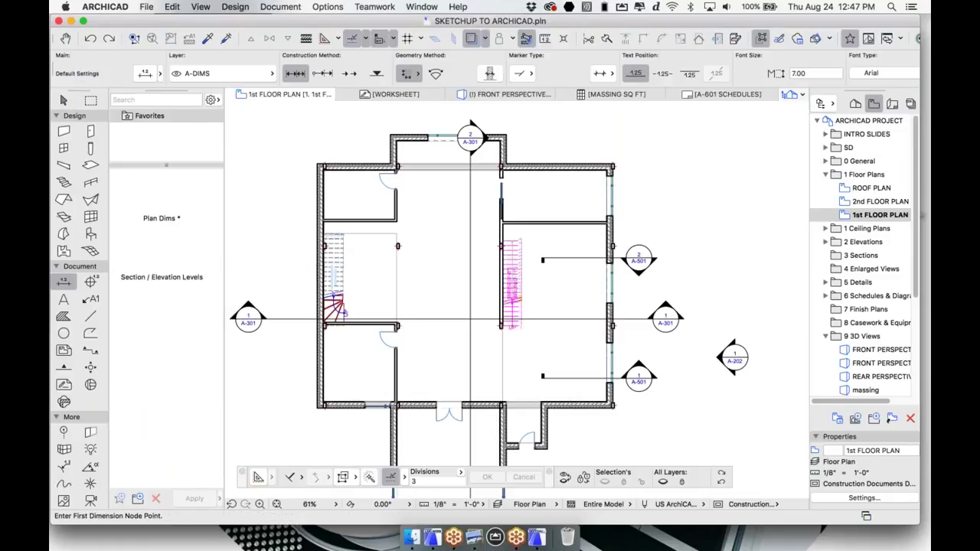
{"action": "left_click", "coordinate": [321, 207]}
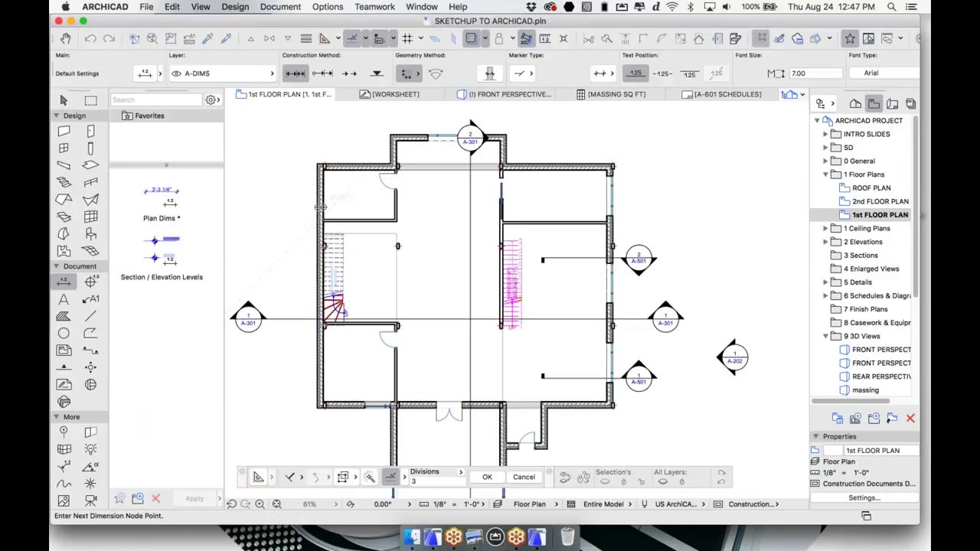
{"action": "left_click", "coordinate": [502, 208]}
{"action": "left_click", "coordinate": [609, 208]}
{"action": "double_click", "coordinate": [465, 206]}
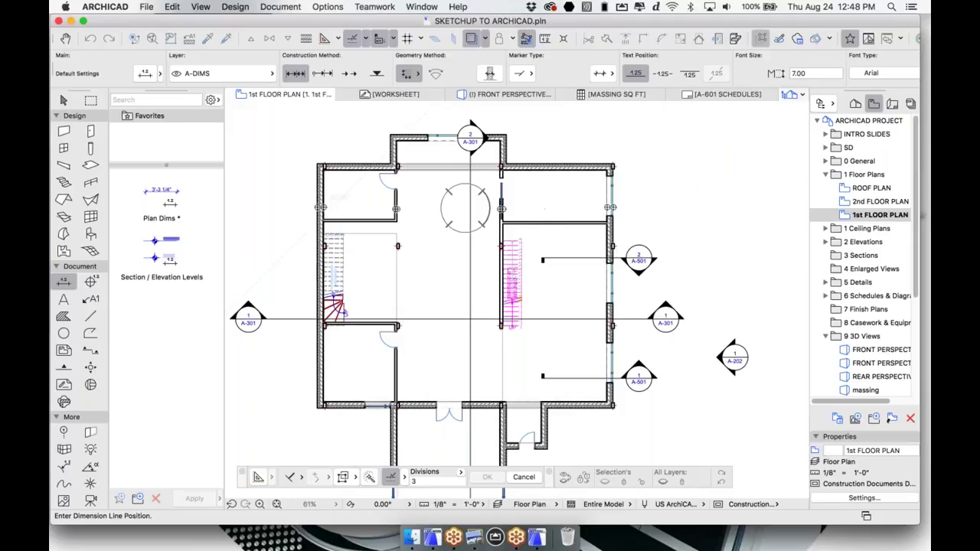
{"action": "left_click", "coordinate": [470, 127]}
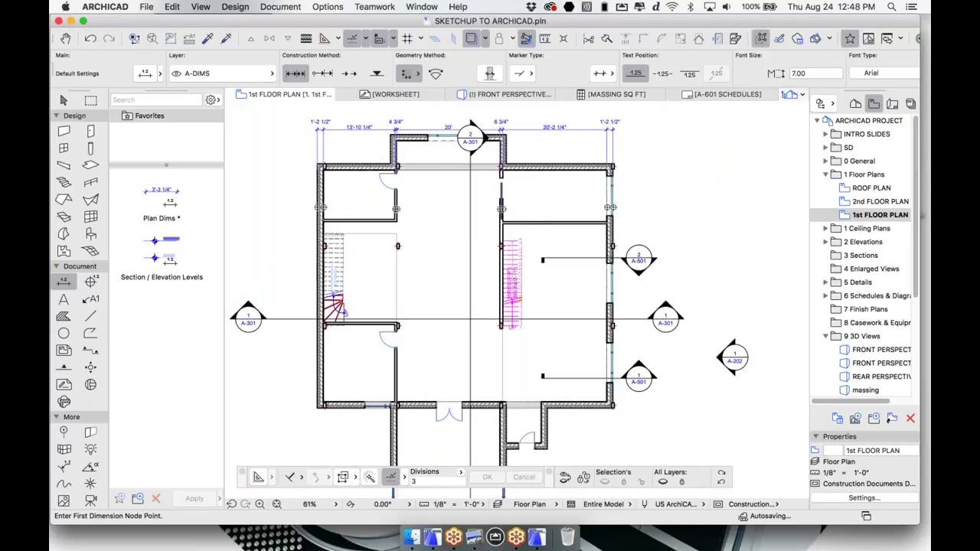
Move the new dimension chain down inside the upper rooms of the floor plan.
{"action": "key", "text": "w"}
{"action": "left_click", "coordinate": [534, 129]}
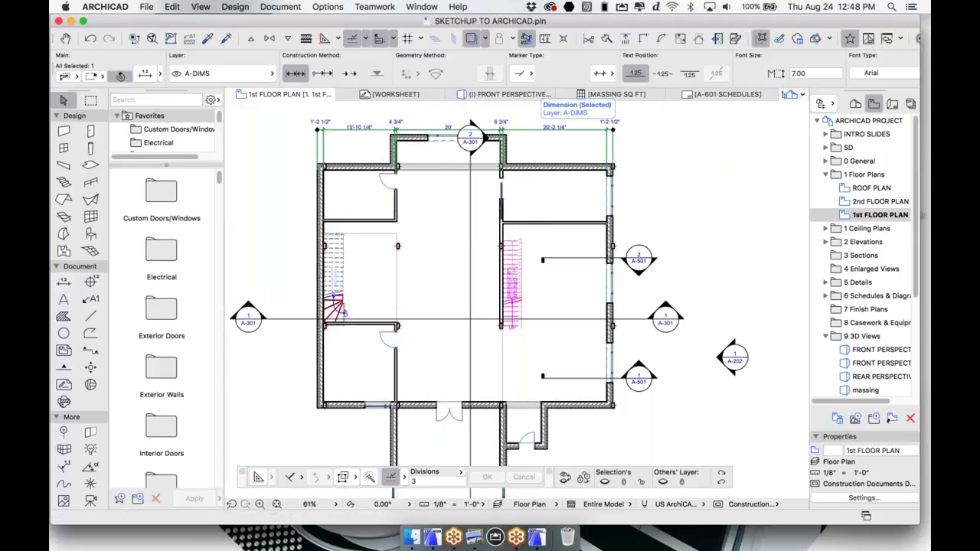
{"action": "left_click", "coordinate": [528, 131]}
{"action": "key", "text": "Escape"}
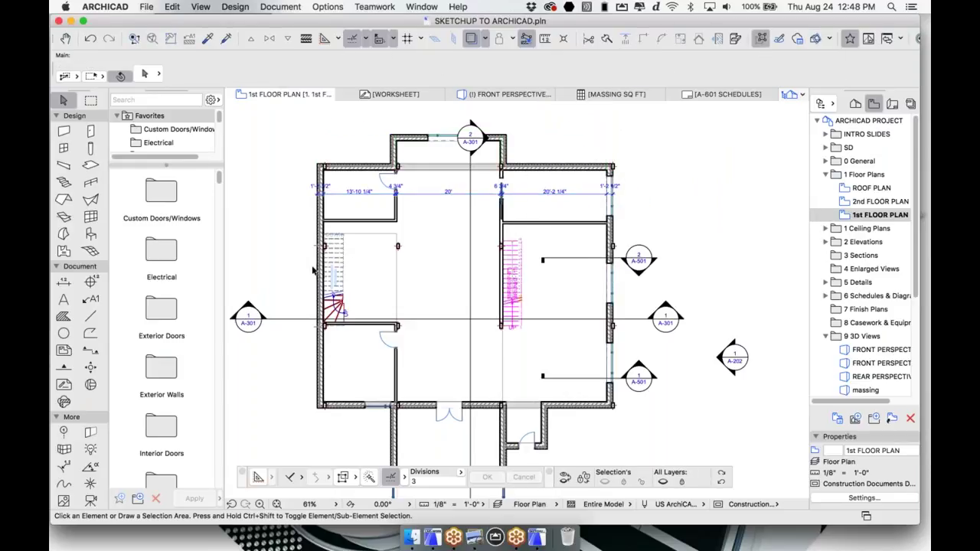
Select all walls on the A-WALL-EXTR layer, using one exterior wall as the Find & Select criteria.
{"action": "left_click", "coordinate": [322, 389]}
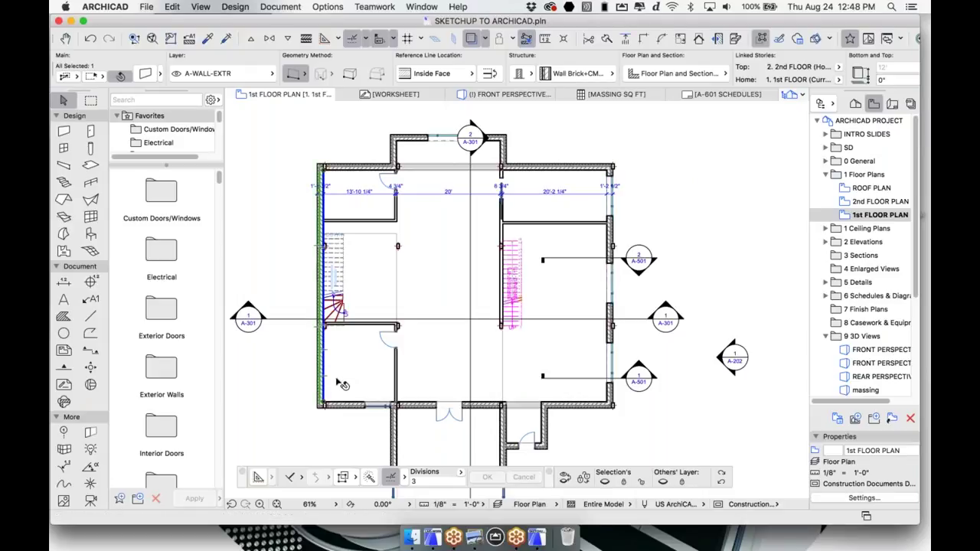
{"action": "key", "text": "super+f"}
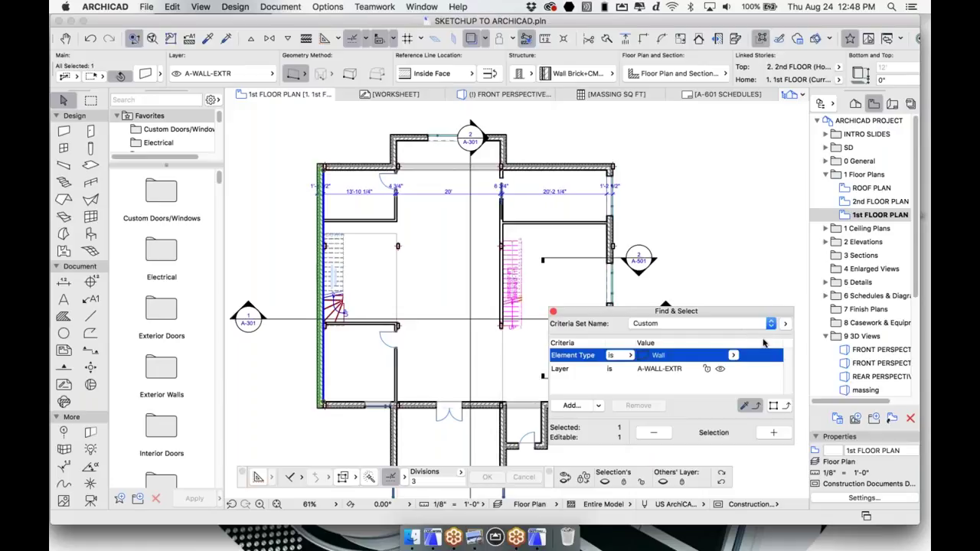
{"action": "left_click", "coordinate": [773, 433]}
{"action": "left_click", "coordinate": [553, 312]}
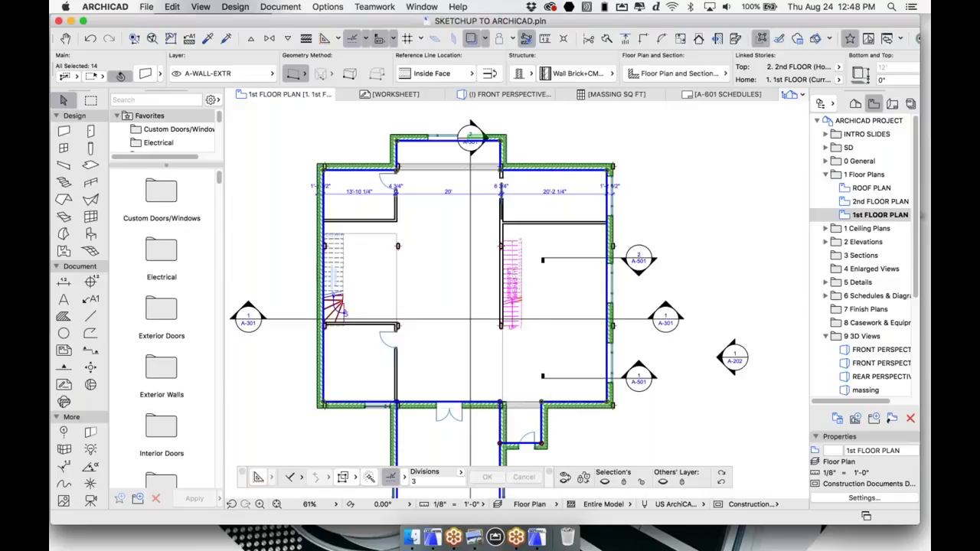
Set up automatic exterior dimensioning of the selected walls on four sides, with Dimension Structures off and nominal sizes for opening endpoints.
{"action": "left_click", "coordinate": [249, 7]}
{"action": "mouse_move", "coordinate": [280, 7]}
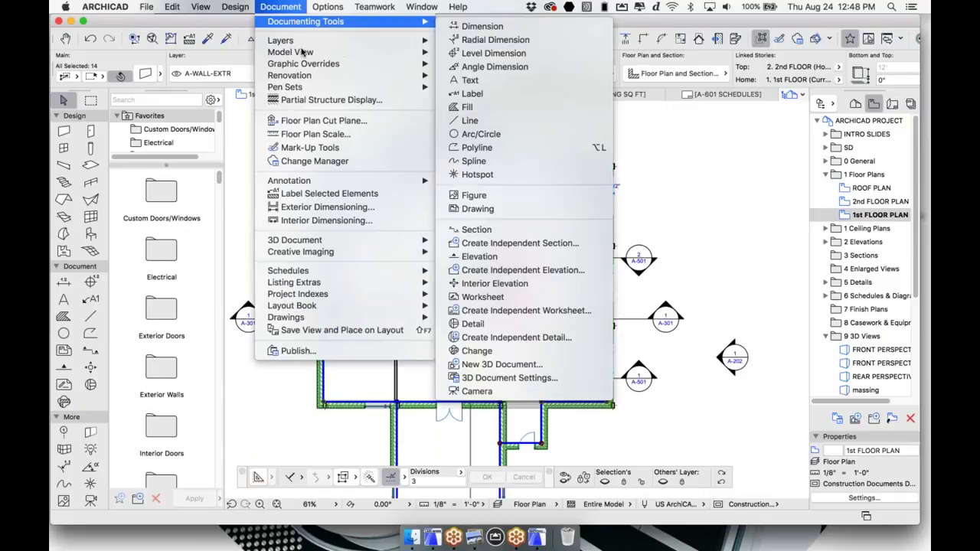
{"action": "left_click", "coordinate": [347, 212]}
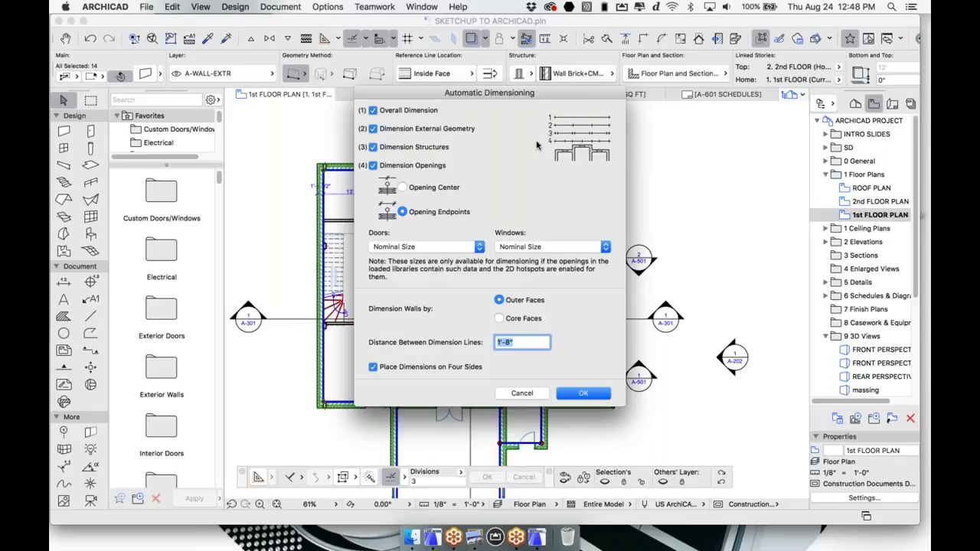
{"action": "left_click", "coordinate": [373, 147]}
{"action": "left_click", "coordinate": [429, 247]}
{"action": "left_click", "coordinate": [548, 211]}
{"action": "left_click", "coordinate": [580, 395]}
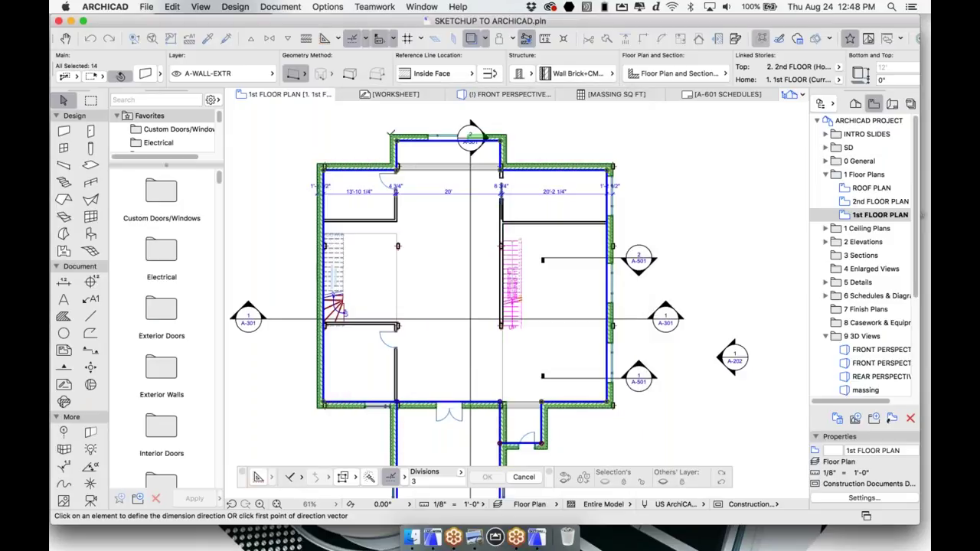
Align the automatic dimensions with the building's uppermost wall and place the first dimension line just above it.
{"action": "left_click", "coordinate": [392, 136]}
{"action": "left_click", "coordinate": [471, 137]}
{"action": "scroll", "coordinate": [467, 153], "scroll_direction": "up", "scroll_amount": 3}
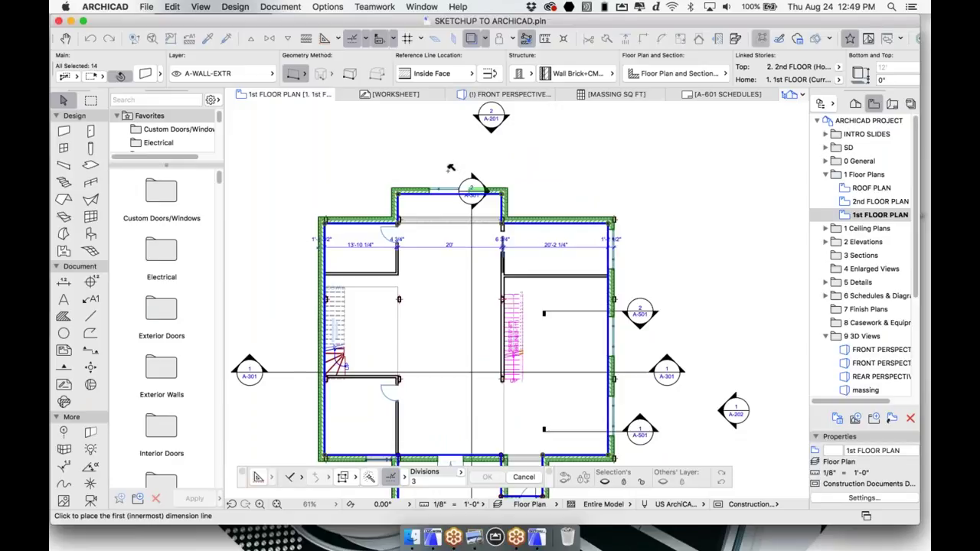
{"action": "middle_click_drag", "start_coordinate": [490, 299], "coordinate": [454, 279]}
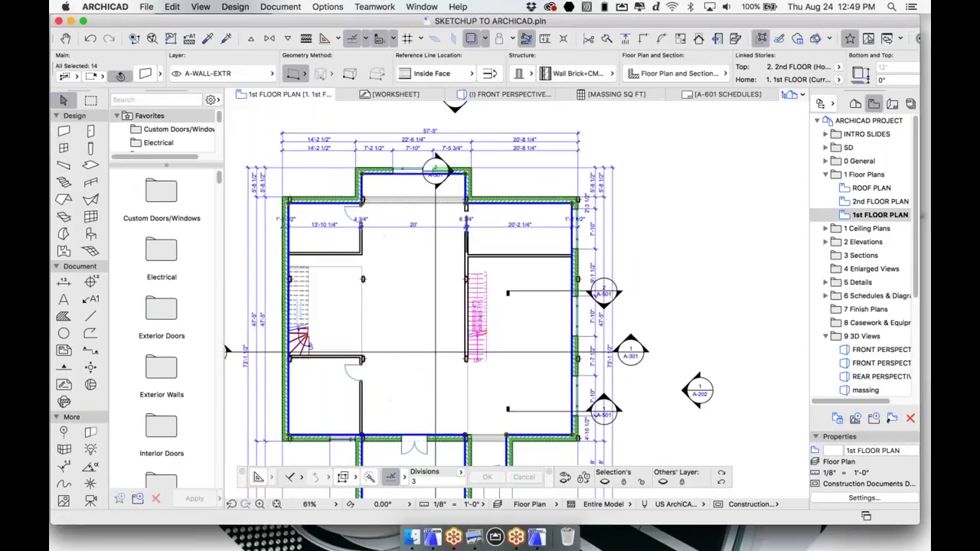
Examine the exterior dimension lines along the east side and around the lower part of the floor plan.
{"action": "middle_click_drag", "start_coordinate": [599, 191], "coordinate": [566, 163]}
{"action": "scroll", "coordinate": [566, 162], "scroll_direction": "up", "scroll_amount": 5}
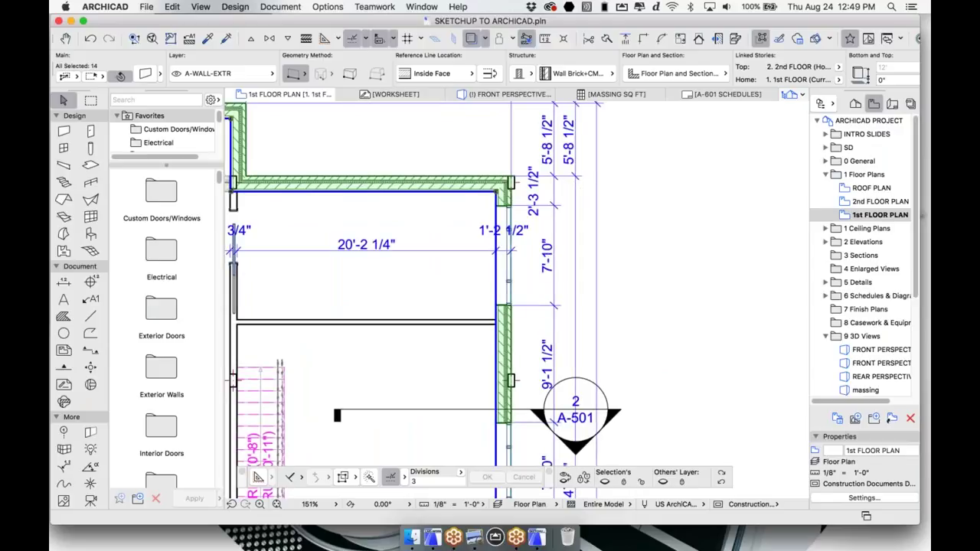
{"action": "scroll", "coordinate": [580, 199], "scroll_direction": "down", "scroll_amount": 5}
{"action": "scroll", "coordinate": [487, 300], "scroll_direction": "down", "scroll_amount": 5}
{"action": "scroll", "coordinate": [487, 300], "scroll_direction": "left", "scroll_amount": 3}
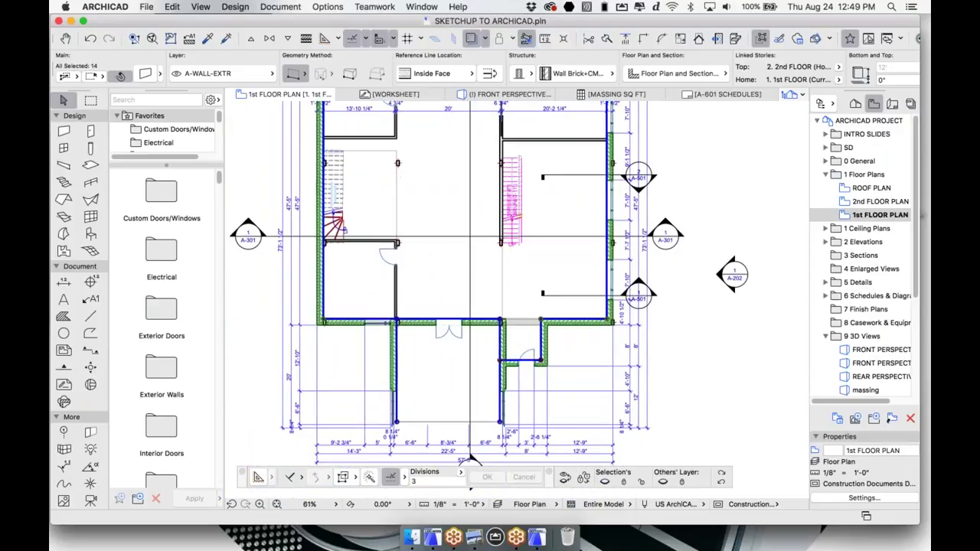
{"action": "scroll", "coordinate": [470, 459], "scroll_direction": "up", "scroll_amount": 1}
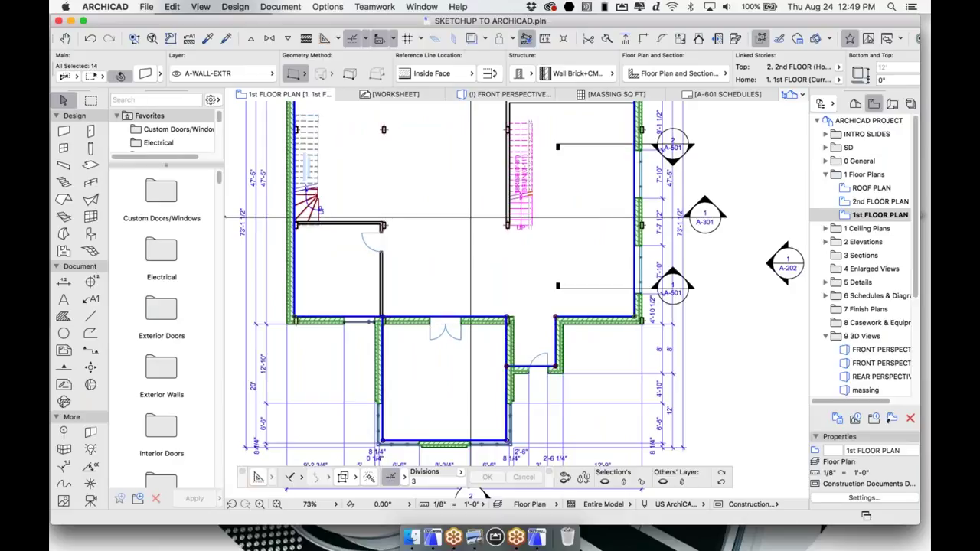
{"action": "scroll", "coordinate": [656, 254], "scroll_direction": "up", "scroll_amount": 2}
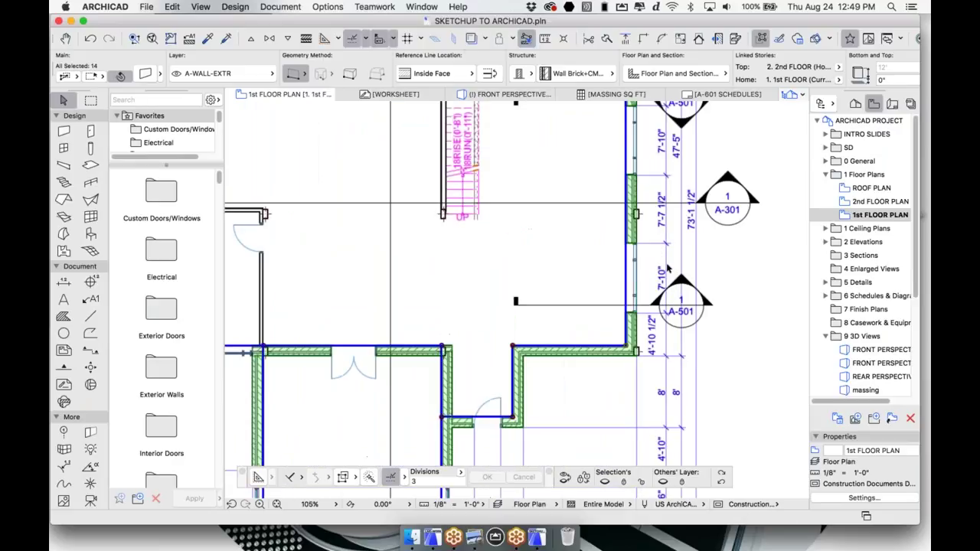
Look at the detailed window schedule view, and open the project's Window Schedule that includes elevation views.
{"action": "left_click", "coordinate": [825, 296]}
{"action": "double_click", "coordinate": [866, 310]}
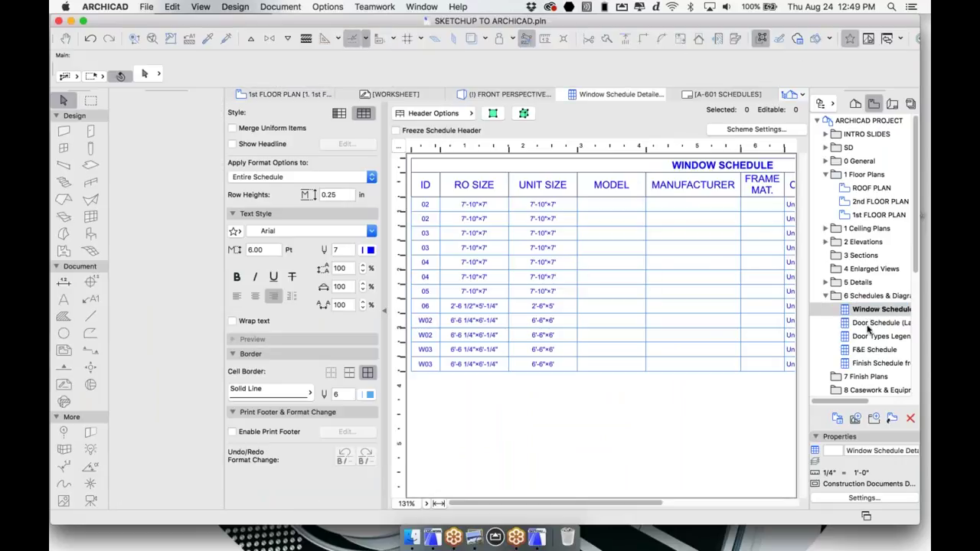
{"action": "left_click", "coordinate": [834, 299]}
{"action": "left_click", "coordinate": [855, 105]}
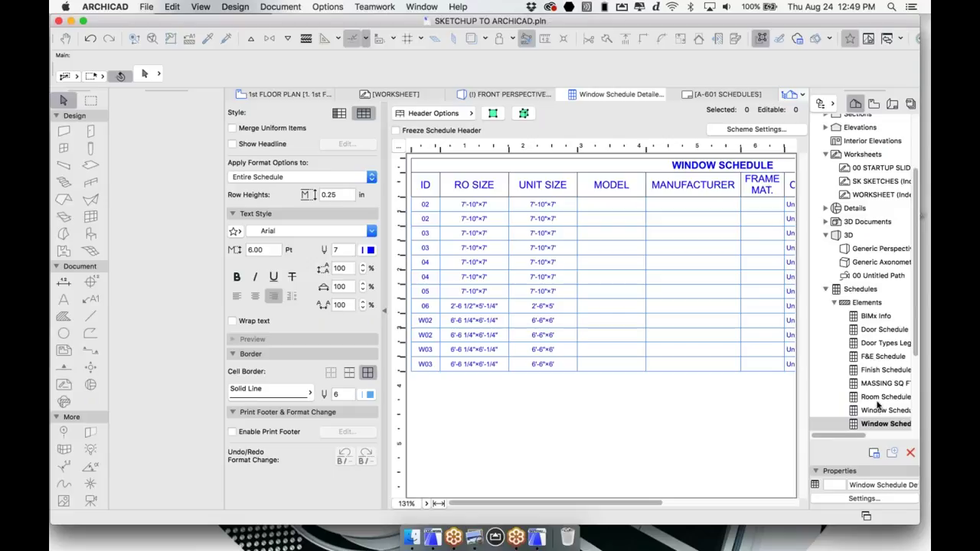
{"action": "scroll", "coordinate": [881, 408], "scroll_direction": "down", "scroll_amount": 1}
{"action": "left_click", "coordinate": [883, 384]}
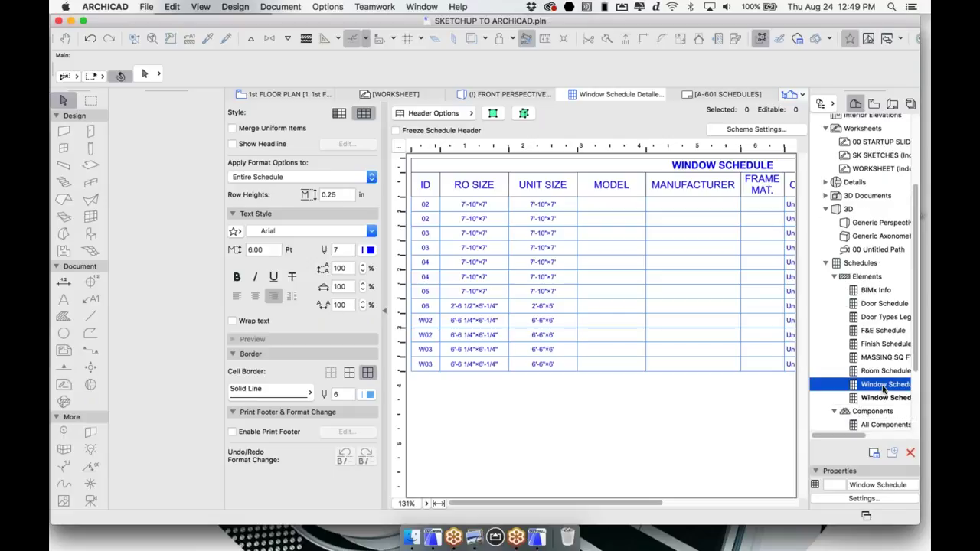
{"action": "double_click", "coordinate": [883, 386]}
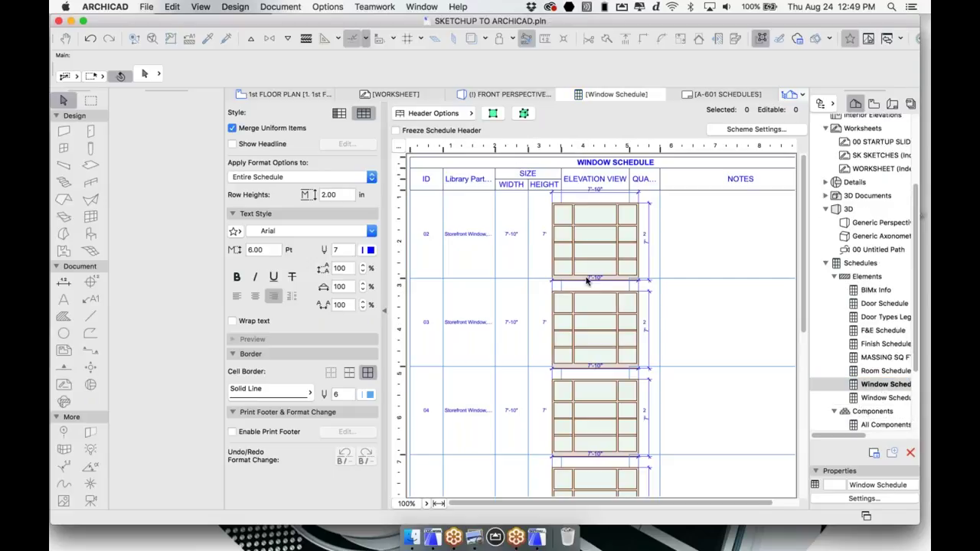
Set the window schedule's value row height to 3 in and widen the ELEVATION VIEW column to about 2.6 in.
{"action": "left_click", "coordinate": [399, 150]}
{"action": "left_click", "coordinate": [546, 283]}
{"action": "type", "text": "3"}
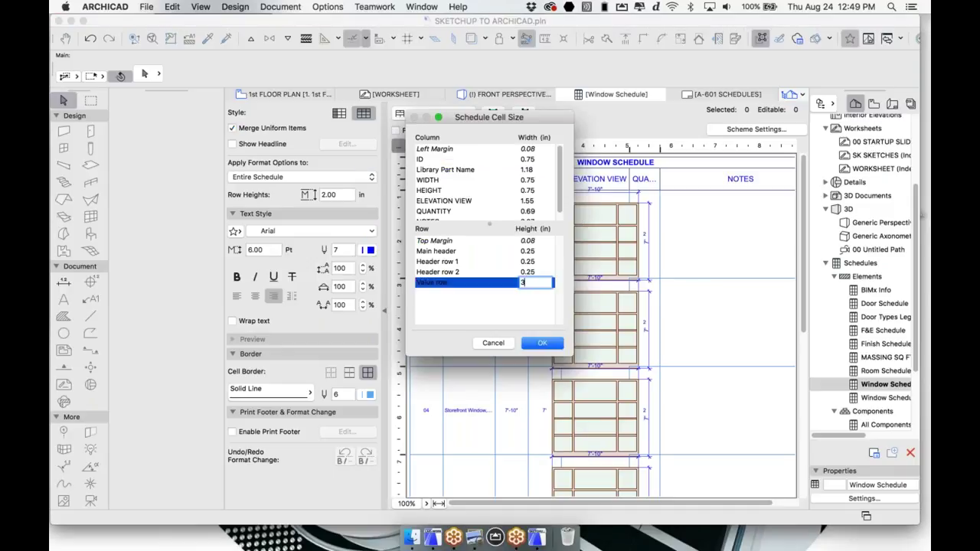
{"action": "key", "text": "Return"}
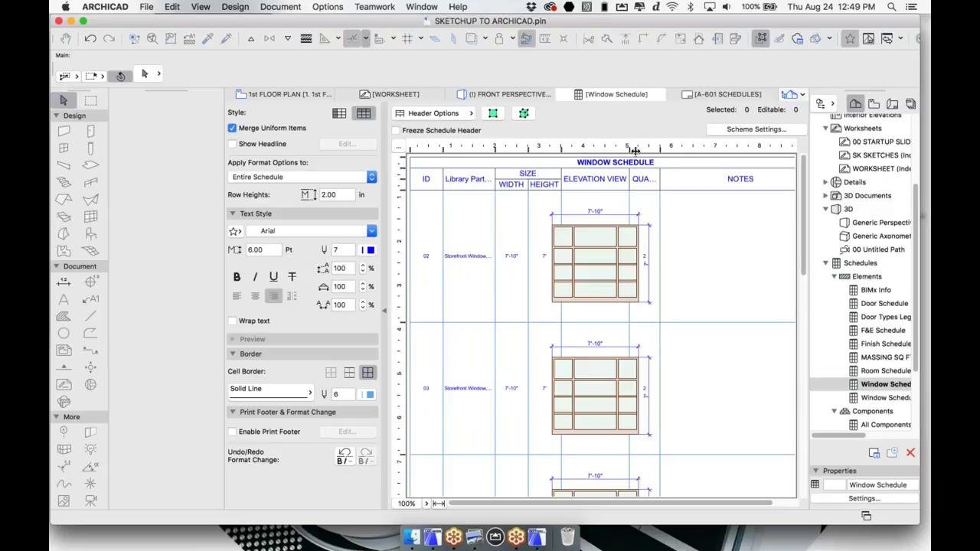
{"action": "left_click_drag", "start_coordinate": [629, 146], "coordinate": [660, 146]}
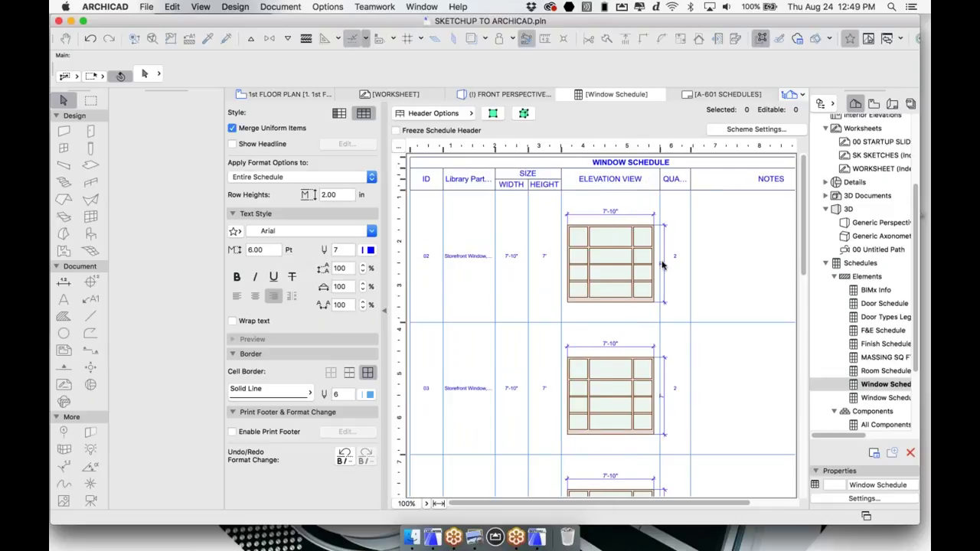
{"action": "left_click_drag", "start_coordinate": [660, 145], "coordinate": [678, 145]}
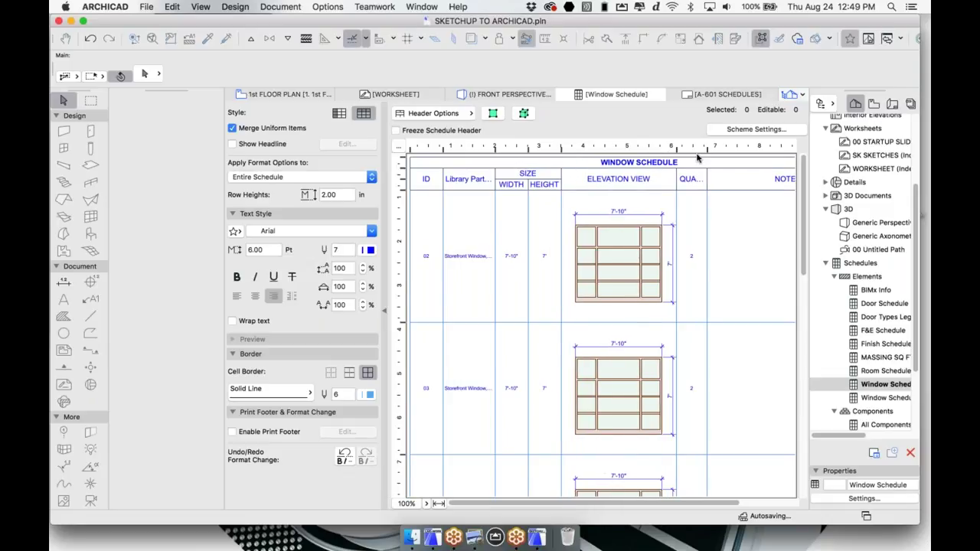
Open the height value of window 02 for editing in the window schedule.
{"action": "left_click", "coordinate": [521, 264]}
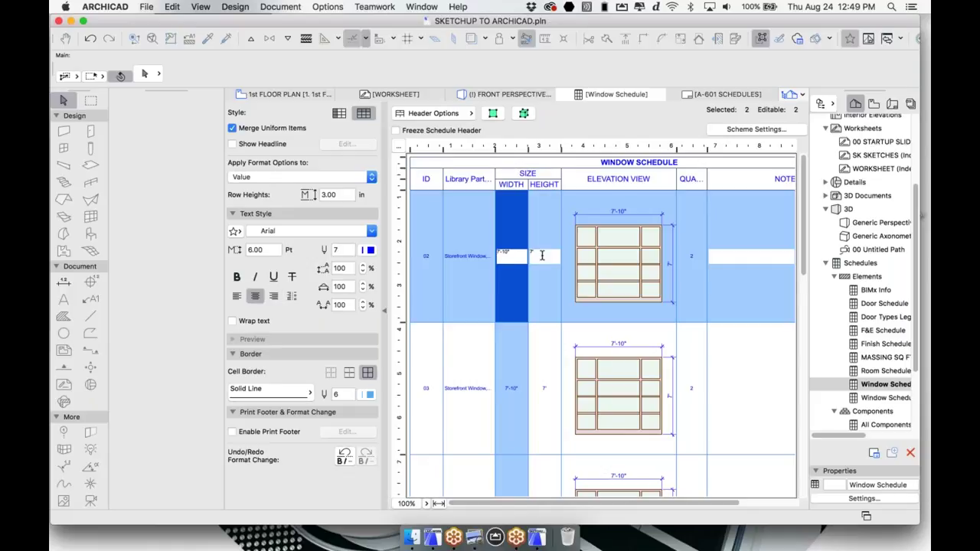
{"action": "left_click", "coordinate": [540, 254]}
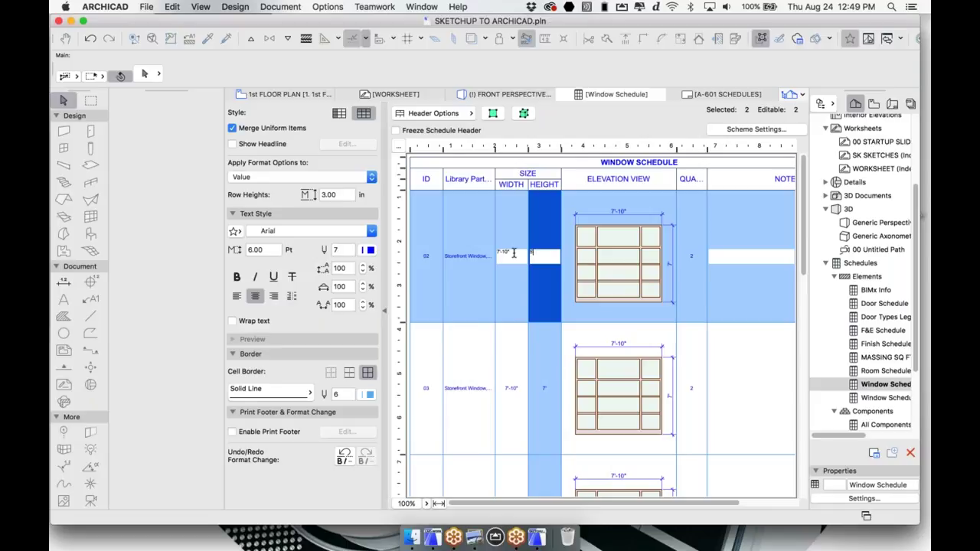
Set the height of window 02 to 5' in the window schedule.
{"action": "type", "text": "5'"}
{"action": "key", "text": "Return"}
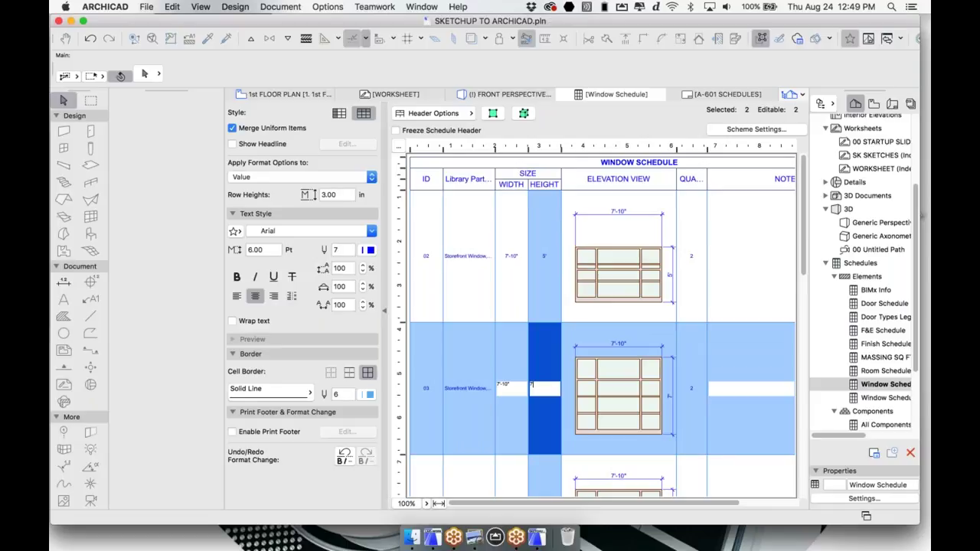
Set the height of window 02 to 7' in the window schedule.
{"action": "left_click", "coordinate": [541, 260]}
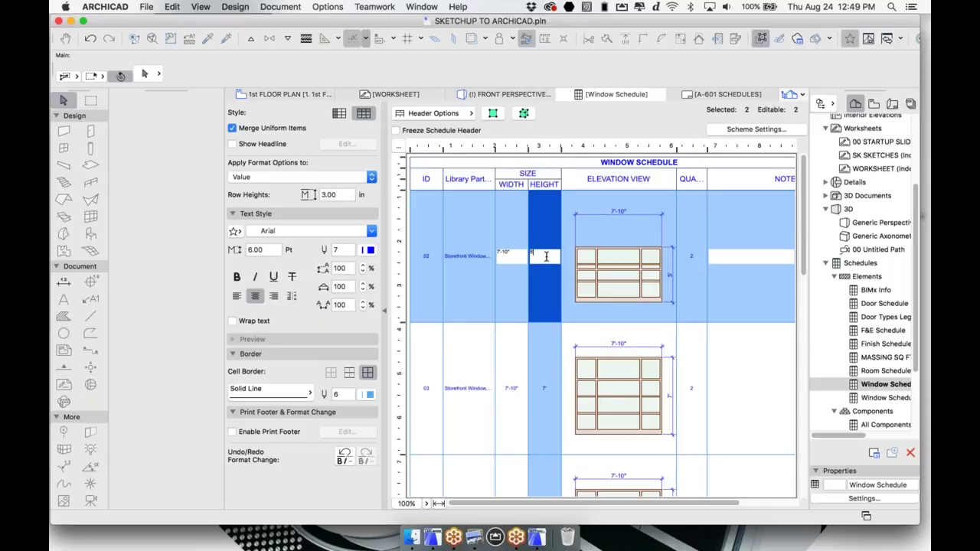
{"action": "left_click", "coordinate": [504, 263]}
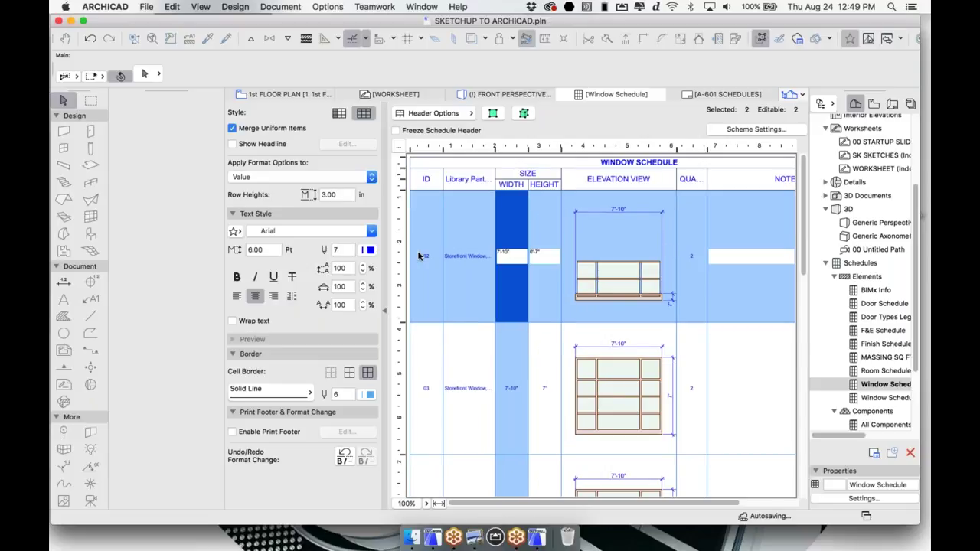
{"action": "left_click", "coordinate": [544, 253]}
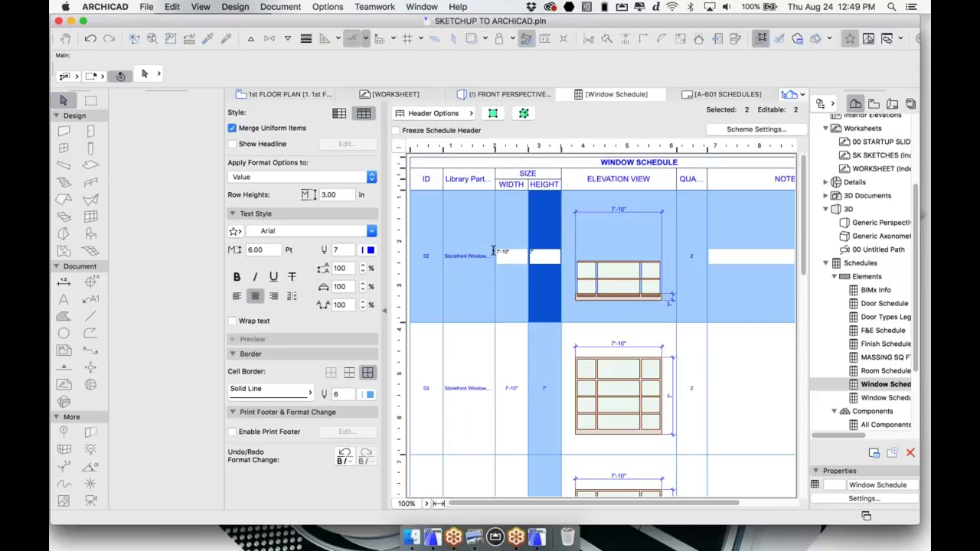
{"action": "type", "text": "7'"}
{"action": "key", "text": "Return"}
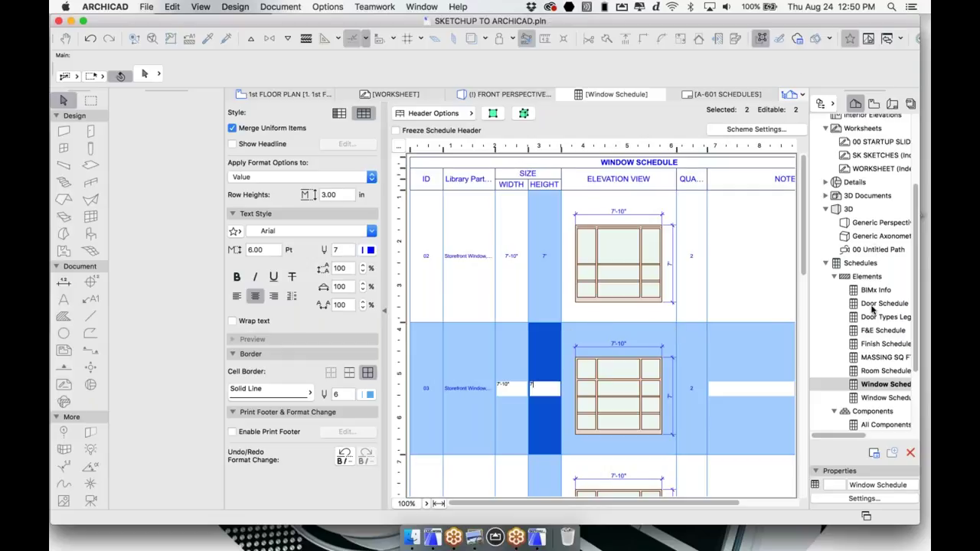
Open the north elevation and the west elevation one after the other and examine their facades.
{"action": "scroll", "coordinate": [860, 199], "scroll_direction": "up", "scroll_amount": 5}
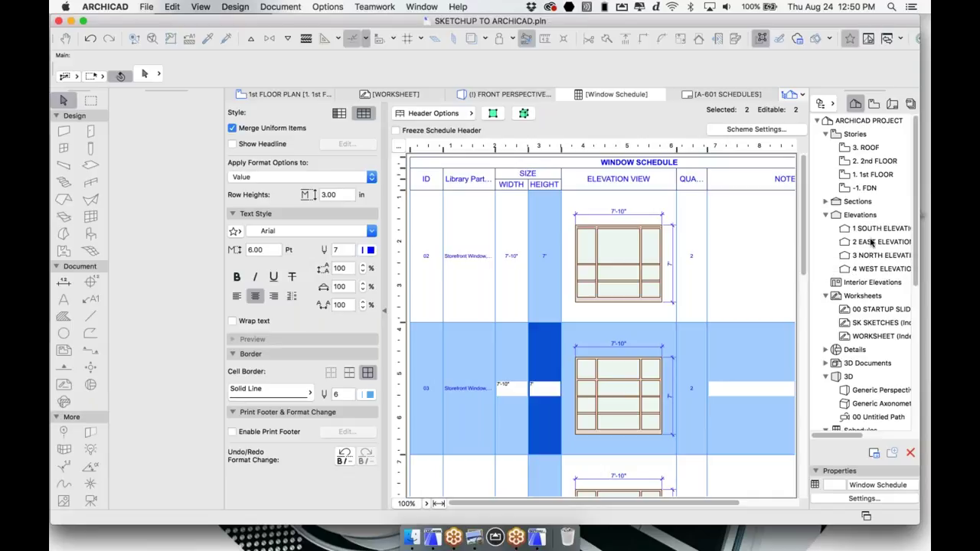
{"action": "double_click", "coordinate": [872, 256]}
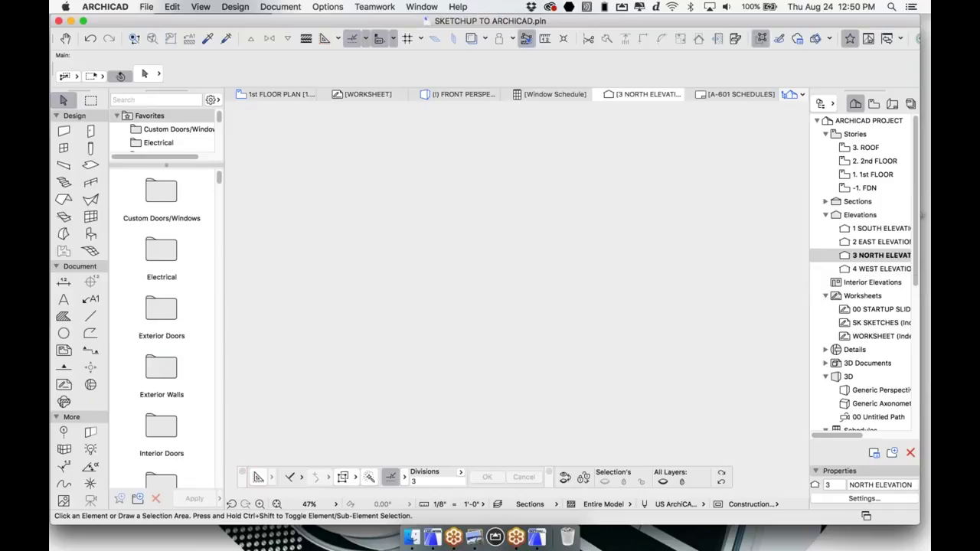
{"action": "scroll", "coordinate": [552, 339], "scroll_direction": "up", "scroll_amount": 2}
{"action": "scroll", "coordinate": [551, 339], "scroll_direction": "up", "scroll_amount": 2}
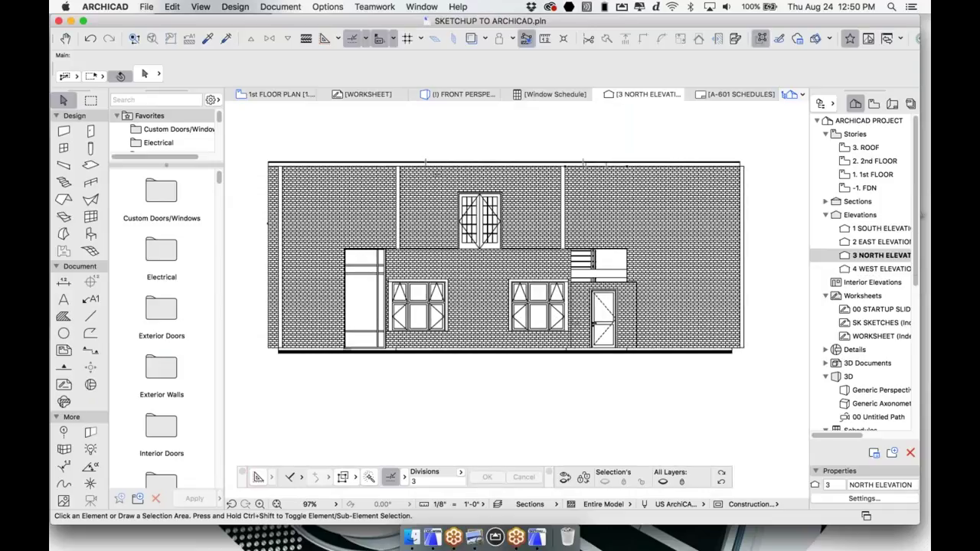
{"action": "left_click", "coordinate": [881, 269]}
{"action": "double_click", "coordinate": [885, 270]}
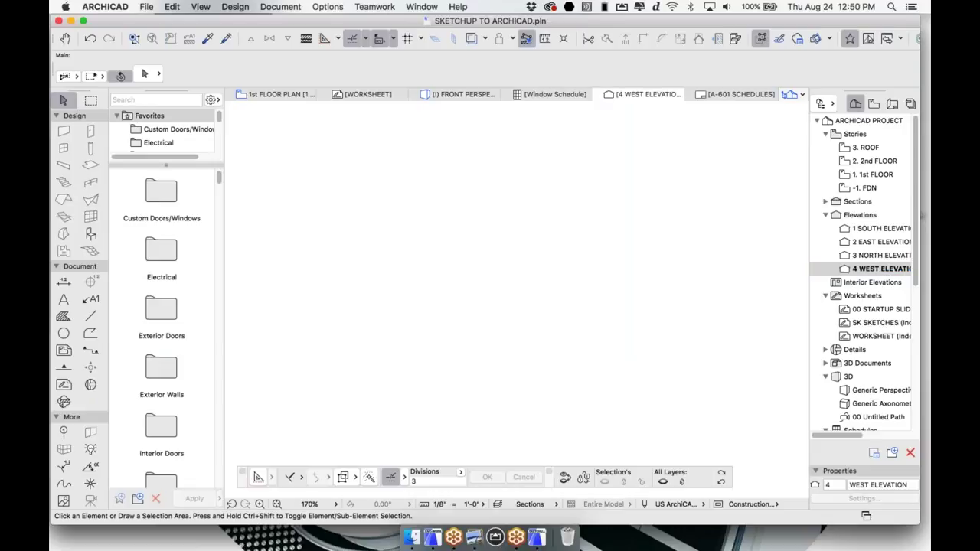
{"action": "middle_click", "coordinate": [625, 225]}
{"action": "middle_click", "coordinate": [625, 225]}
{"action": "middle_click_drag", "start_coordinate": [501, 363], "coordinate": [503, 367]}
{"action": "scroll", "coordinate": [460, 367], "scroll_direction": "up", "scroll_amount": 5}
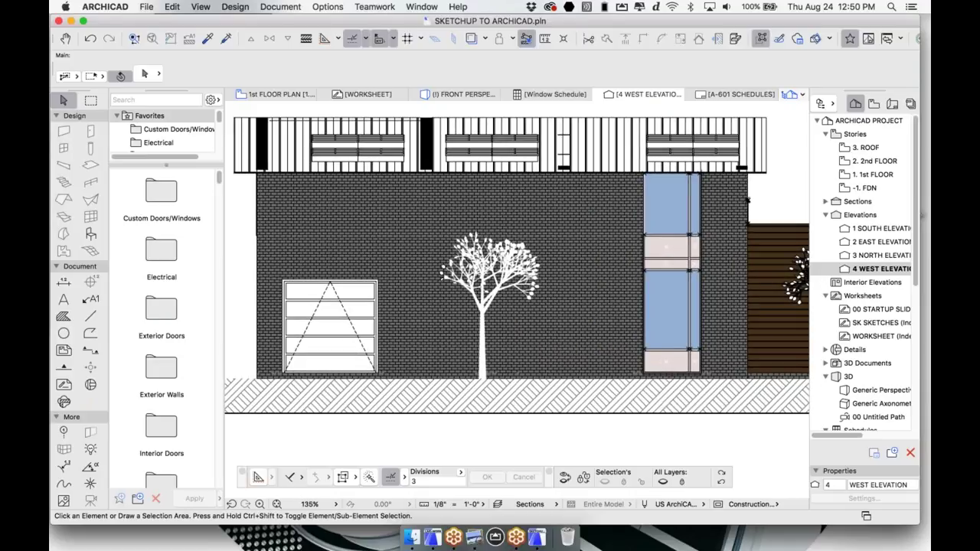
Open the east elevation to show the brick facade and its windows.
{"action": "double_click", "coordinate": [873, 243]}
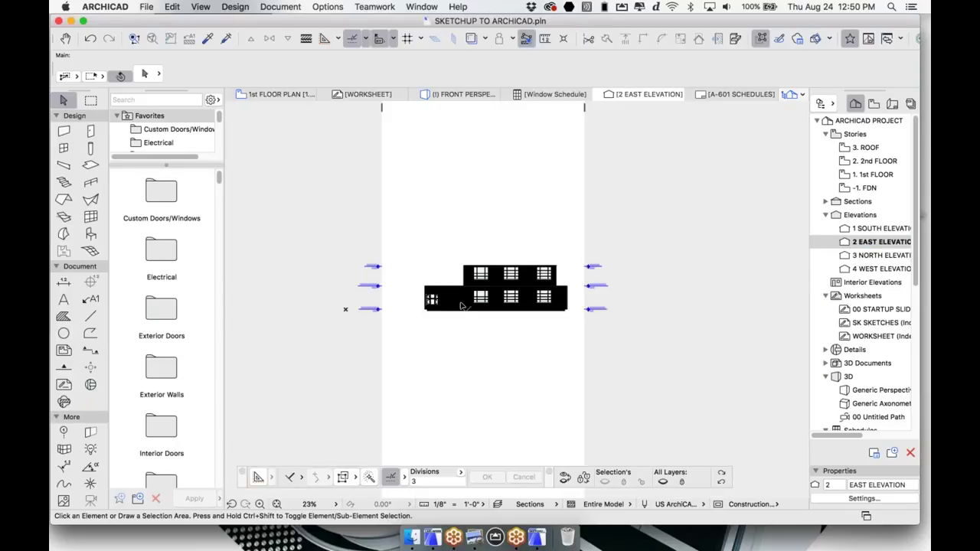
{"action": "scroll", "coordinate": [457, 303], "scroll_direction": "up", "scroll_amount": 1}
{"action": "scroll", "coordinate": [457, 303], "scroll_direction": "up", "scroll_amount": 8}
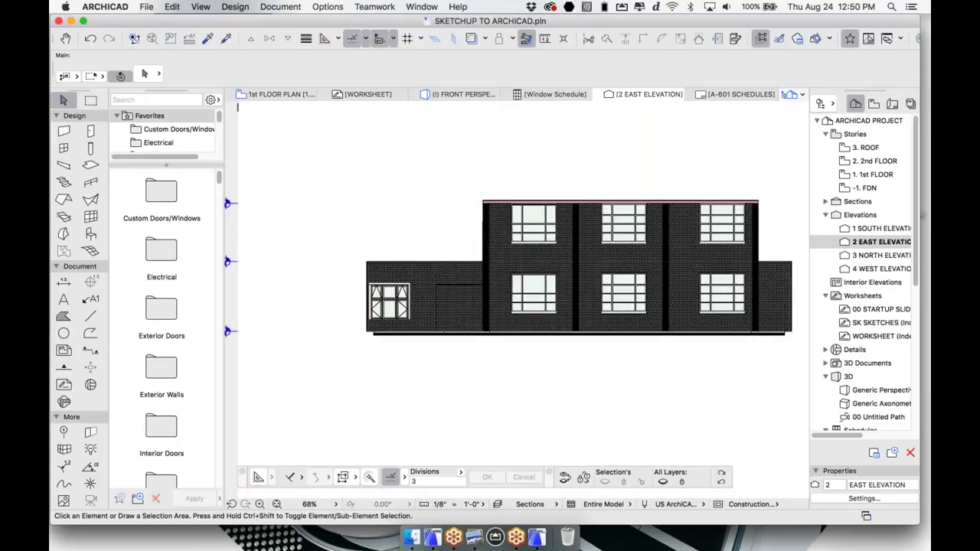
{"action": "middle_click_drag", "start_coordinate": [480, 305], "coordinate": [558, 273]}
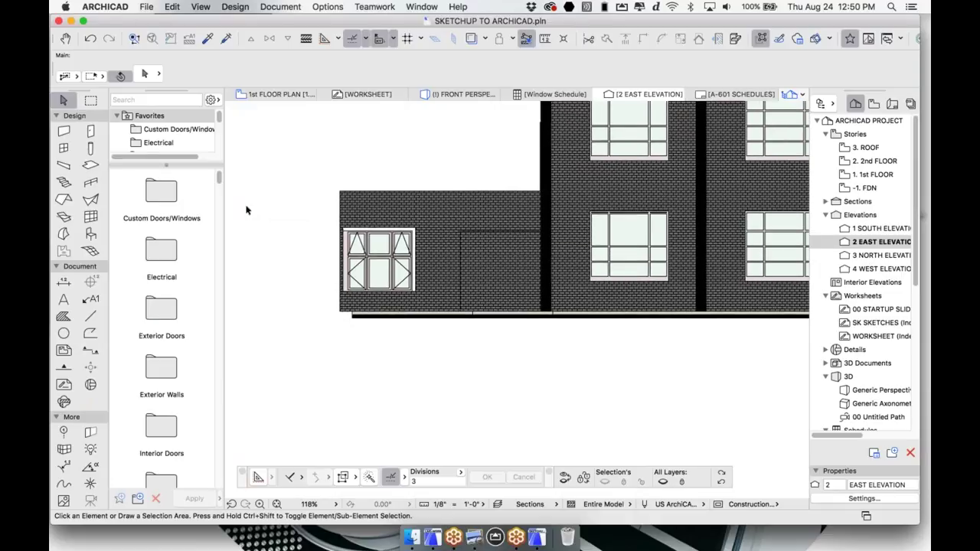
{"action": "scroll", "coordinate": [313, 221], "scroll_direction": "up", "scroll_amount": 1}
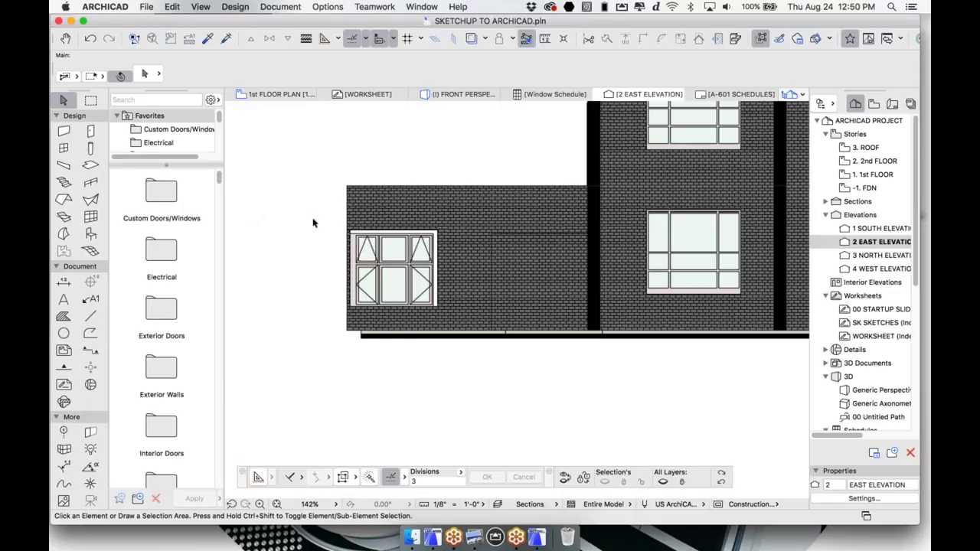
Attach a left-aligned text label reading "brick" to the low wall at the north end of the east elevation.
{"action": "left_click", "coordinate": [91, 299]}
{"action": "scroll", "coordinate": [290, 296], "scroll_direction": "down", "scroll_amount": 5}
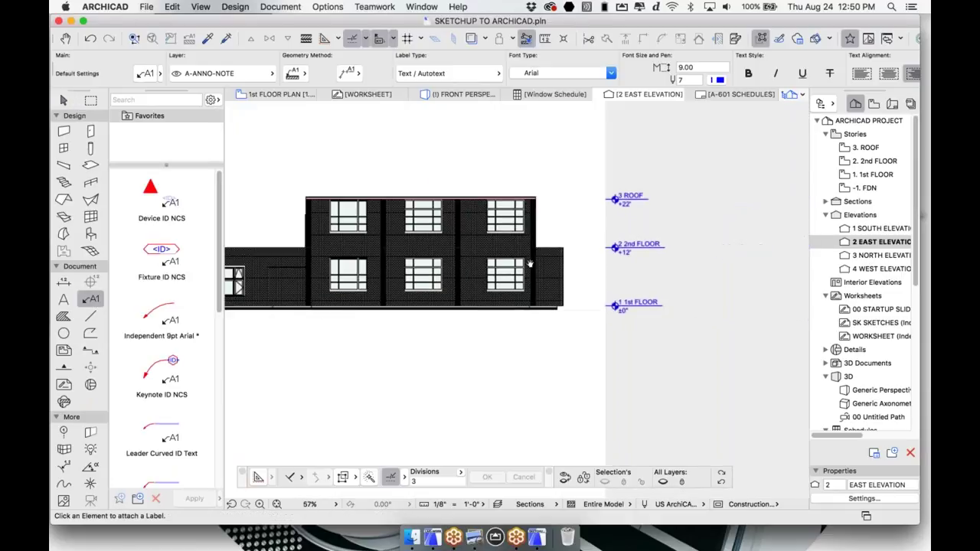
{"action": "scroll", "coordinate": [781, 276], "scroll_direction": "up", "scroll_amount": 4}
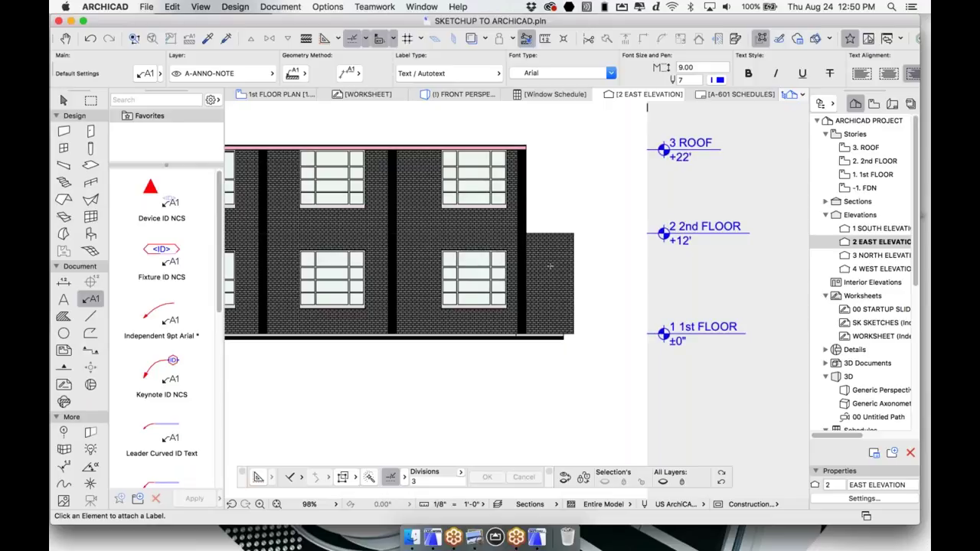
{"action": "left_click", "coordinate": [293, 75]}
{"action": "left_click", "coordinate": [293, 80]}
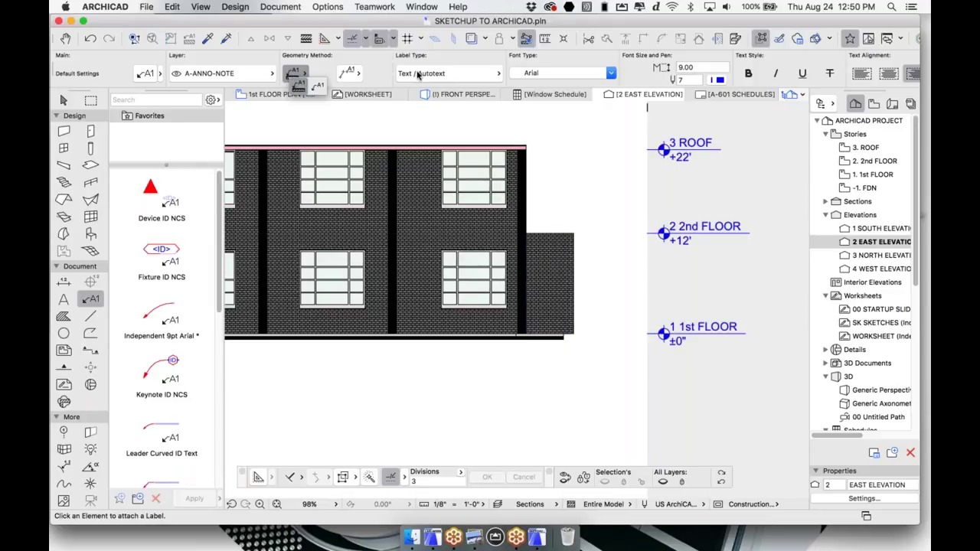
{"action": "left_click", "coordinate": [566, 279]}
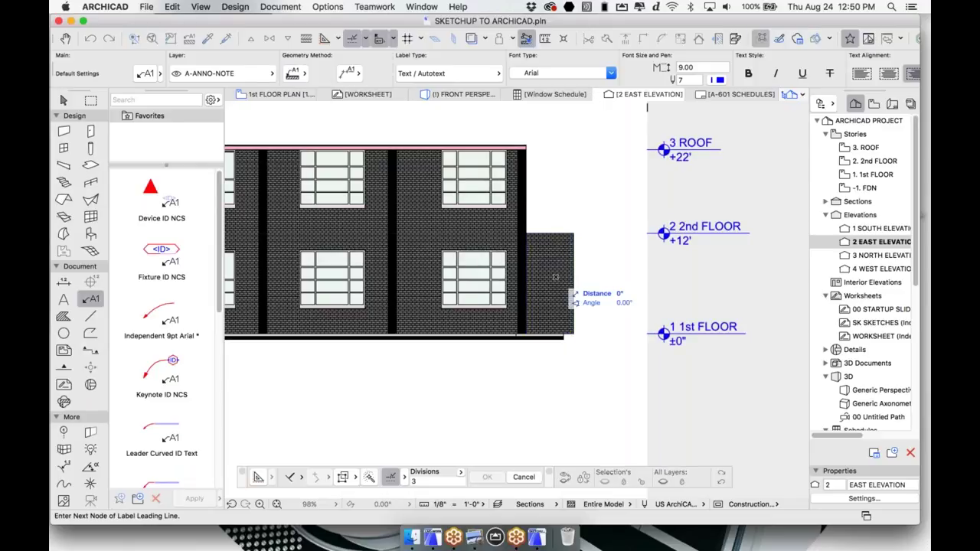
{"action": "left_click", "coordinate": [605, 261]}
{"action": "left_click", "coordinate": [664, 259]}
{"action": "type", "text": "brick"}
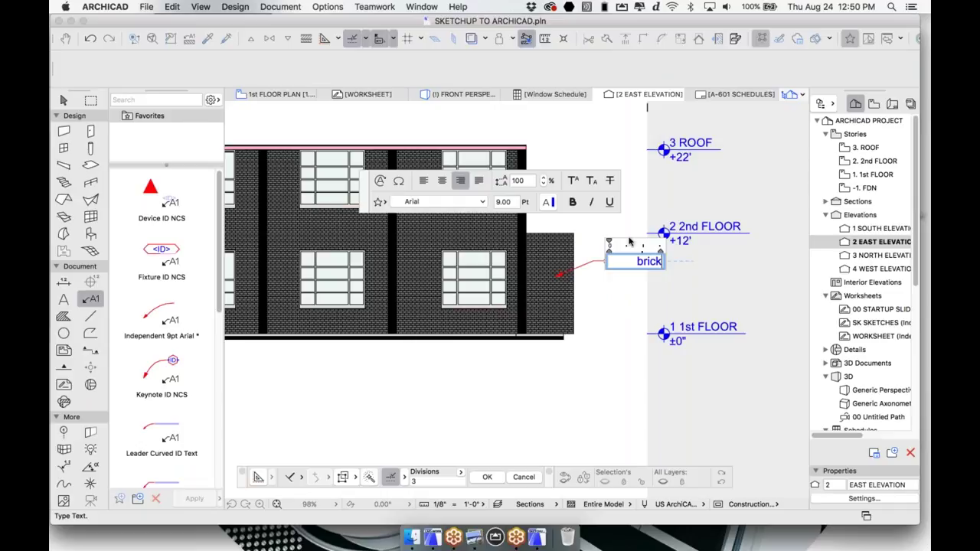
{"action": "left_click", "coordinate": [425, 182]}
{"action": "left_click", "coordinate": [624, 292]}
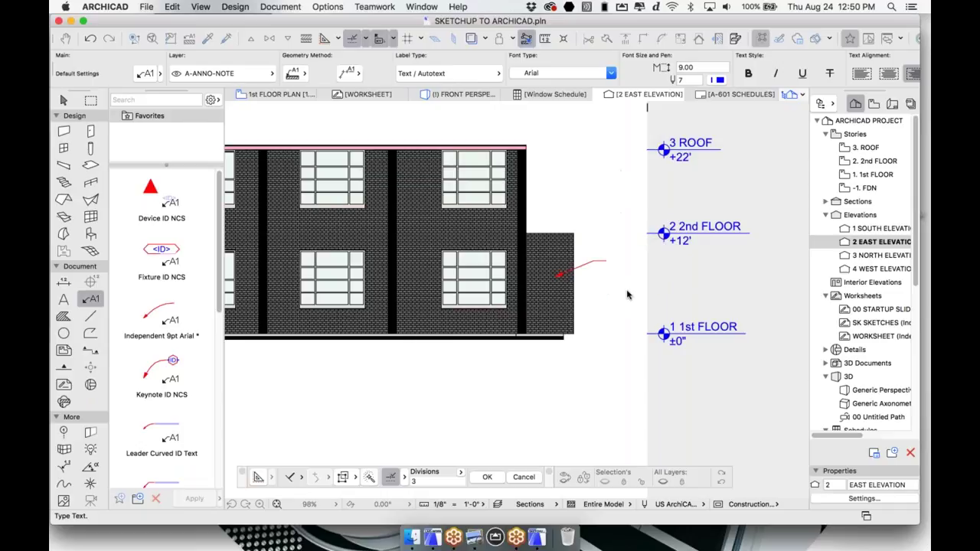
{"action": "key", "text": "Escape"}
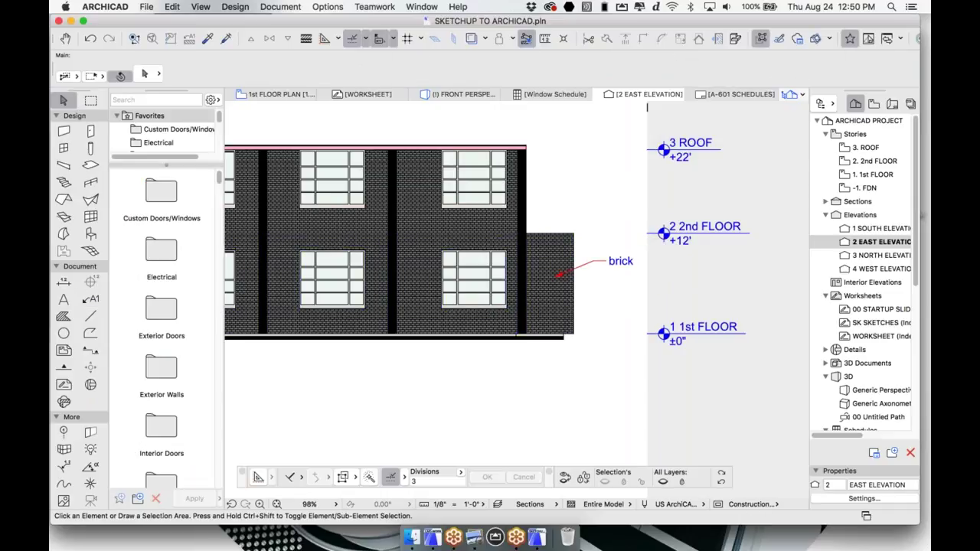
Load the skin list favorite for the Label tool.
{"action": "left_click", "coordinate": [89, 300]}
{"action": "scroll", "coordinate": [189, 415], "scroll_direction": "down", "scroll_amount": 5}
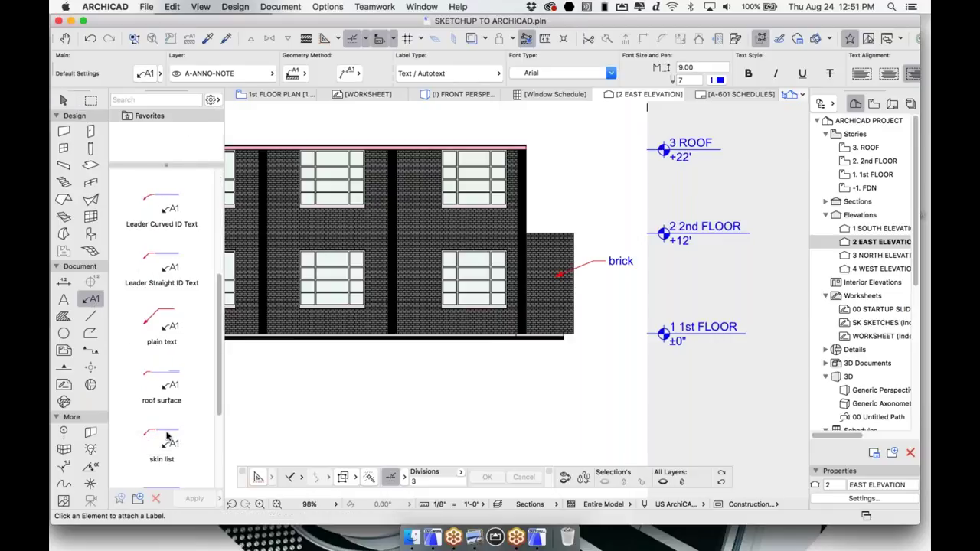
{"action": "left_click", "coordinate": [165, 438]}
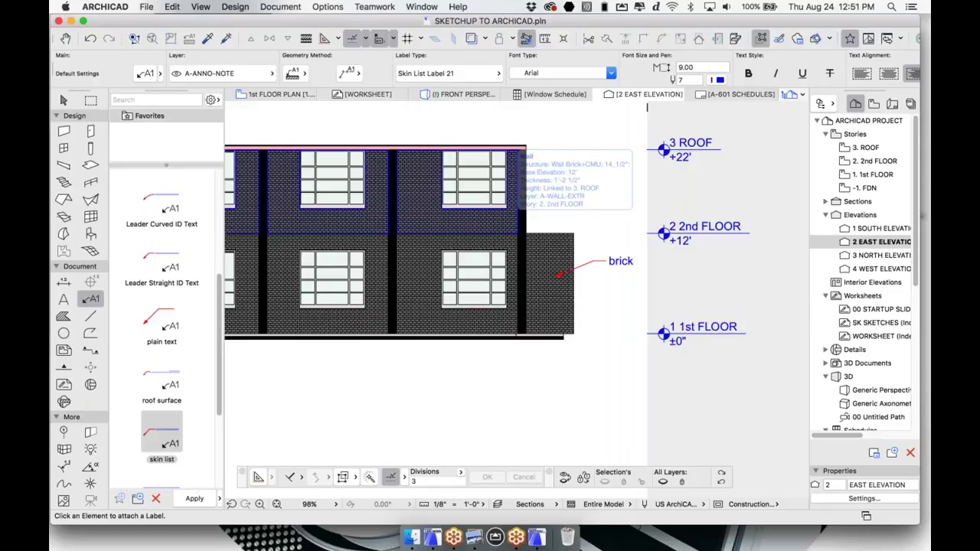
Try attaching a skin list label to the second-floor brick wall, and undo it.
{"action": "left_click", "coordinate": [506, 223]}
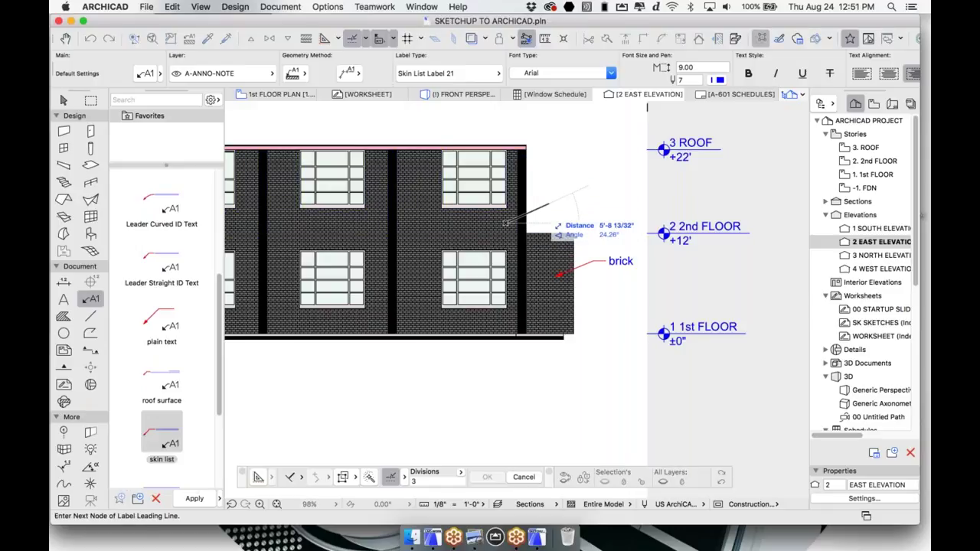
{"action": "left_click", "coordinate": [582, 189]}
{"action": "scroll", "coordinate": [582, 190], "scroll_direction": "right", "scroll_amount": 3}
{"action": "scroll", "coordinate": [582, 189], "scroll_direction": "up", "scroll_amount": 1}
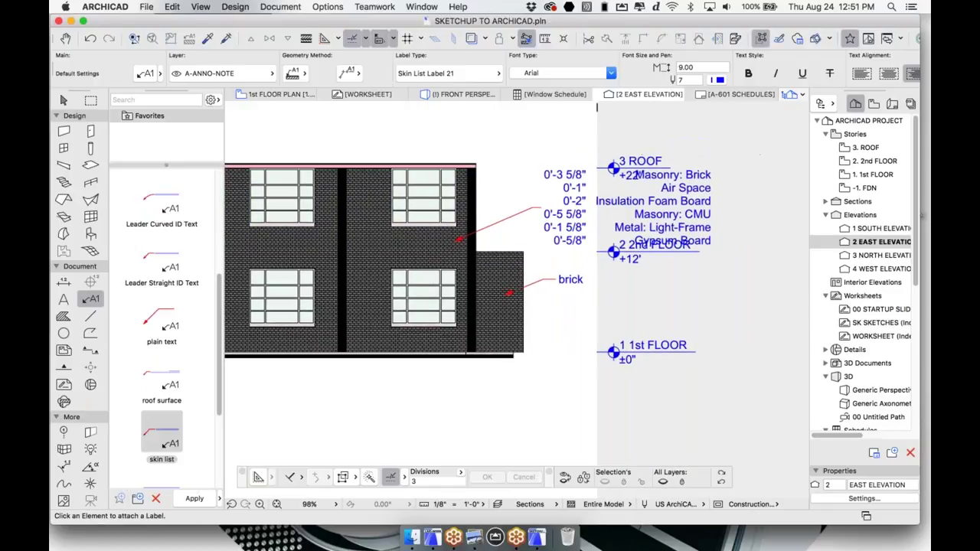
{"action": "key", "text": "super+z"}
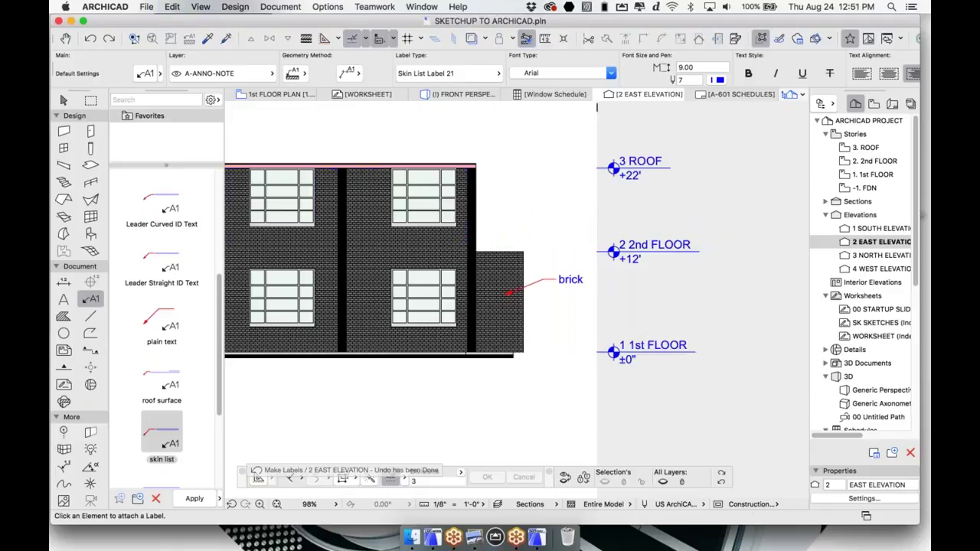
Attach a skin list label to the second-floor brick wall, with its leader ending just beyond the wall's edge.
{"action": "left_click", "coordinate": [437, 246]}
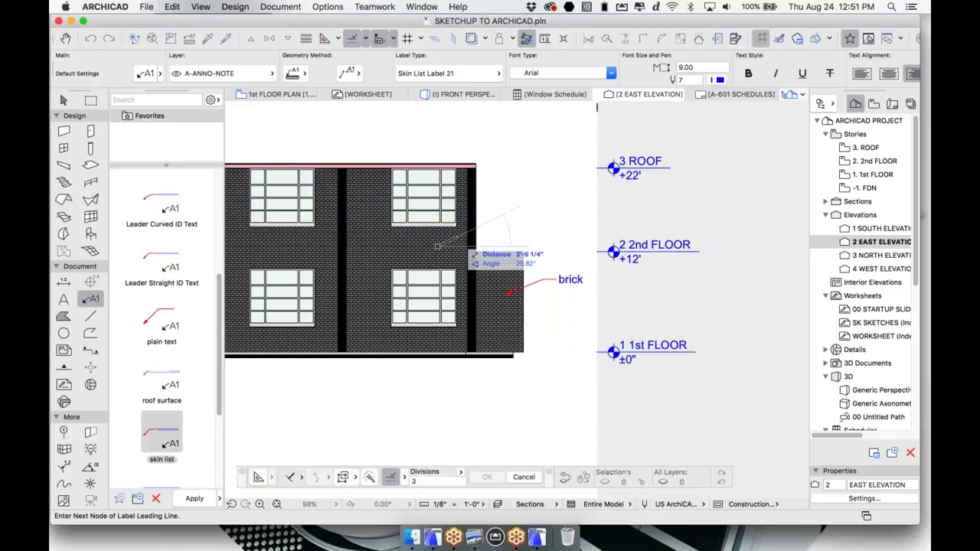
{"action": "left_click", "coordinate": [485, 223]}
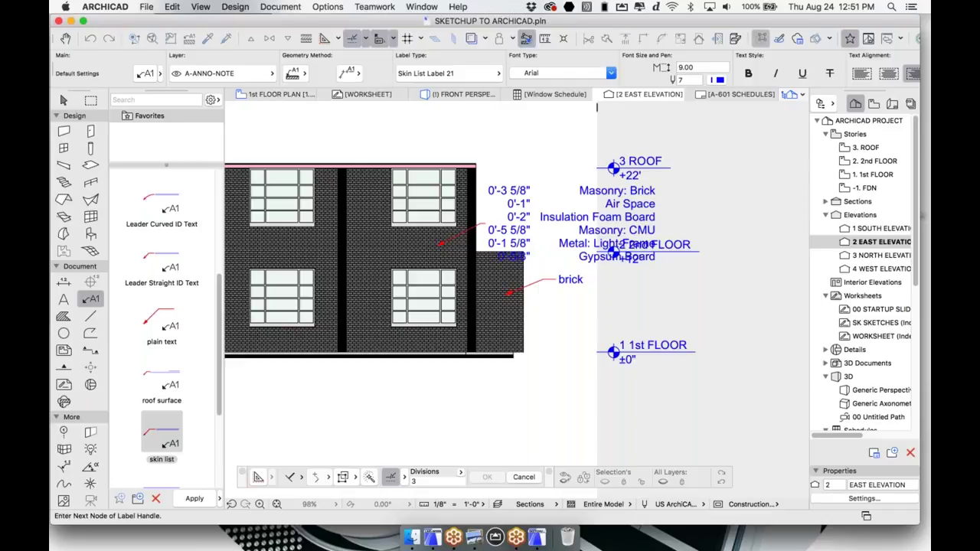
{"action": "left_click", "coordinate": [485, 223]}
Attach a skin list label to the roof edge, with its leader rising above the building.
{"action": "left_click", "coordinate": [452, 164]}
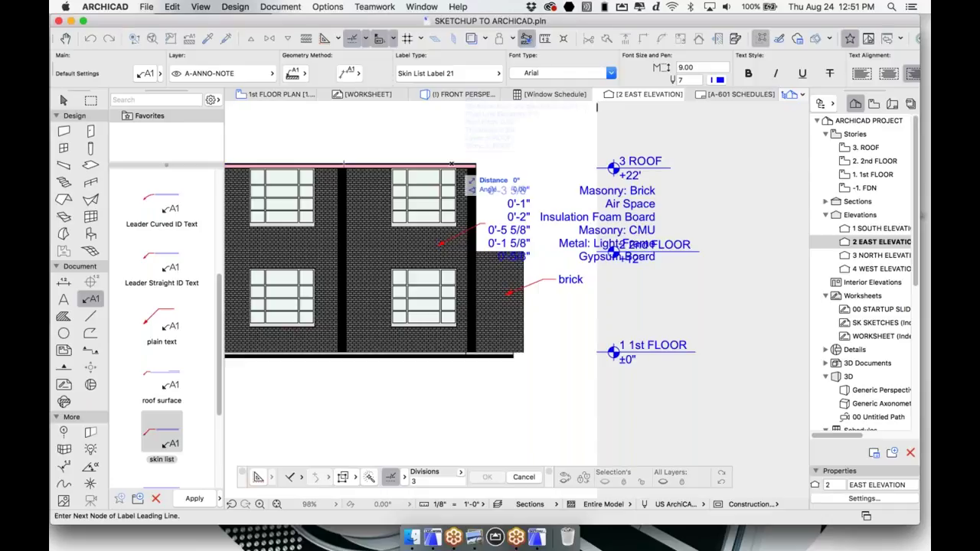
{"action": "middle_click_drag", "start_coordinate": [482, 132], "coordinate": [481, 206]}
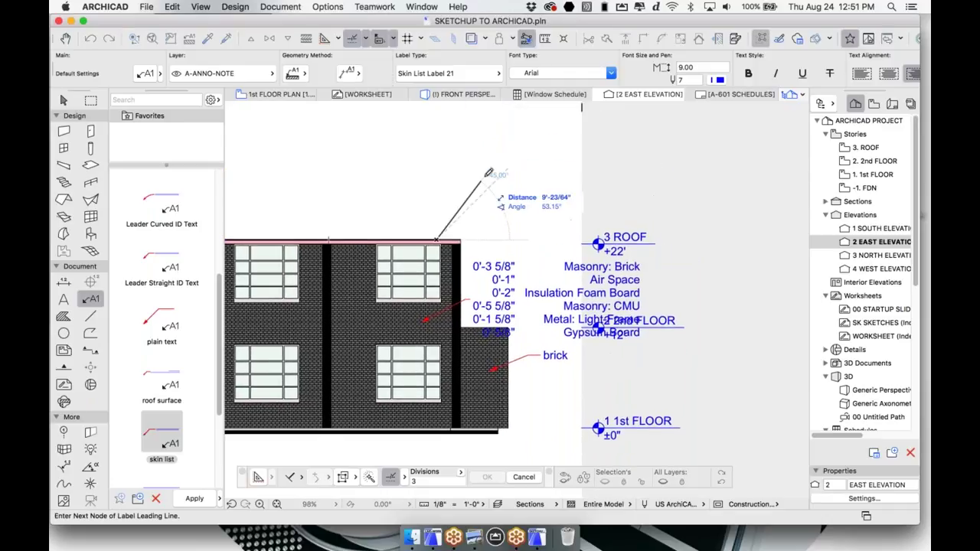
{"action": "left_click", "coordinate": [485, 175]}
{"action": "left_click", "coordinate": [507, 175]}
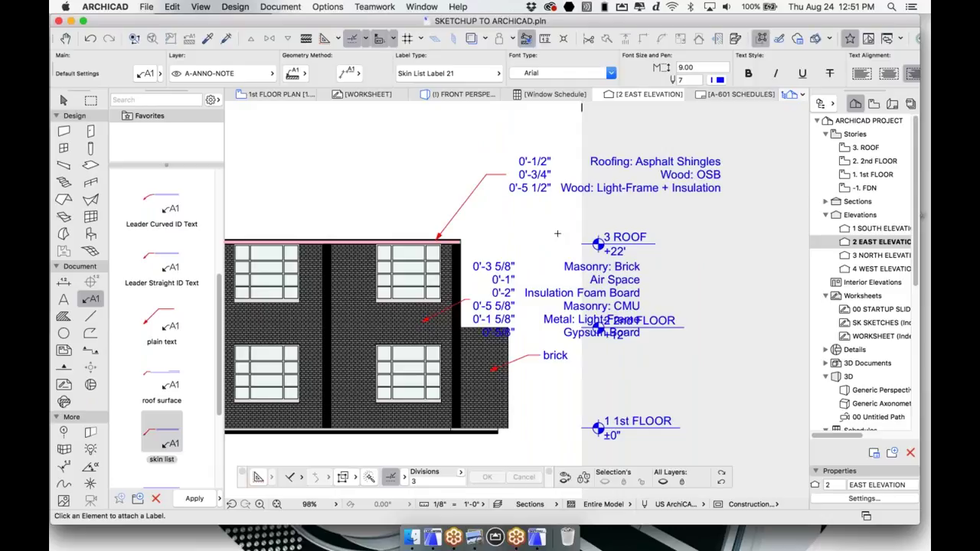
Attach window id labels to the middle first-floor window and to the end windows on the first and second floors.
{"action": "scroll", "coordinate": [578, 222], "scroll_direction": "down", "scroll_amount": 2}
{"action": "middle_click_drag", "start_coordinate": [571, 230], "coordinate": [584, 222]}
{"action": "scroll", "coordinate": [580, 233], "scroll_direction": "up", "scroll_amount": 1}
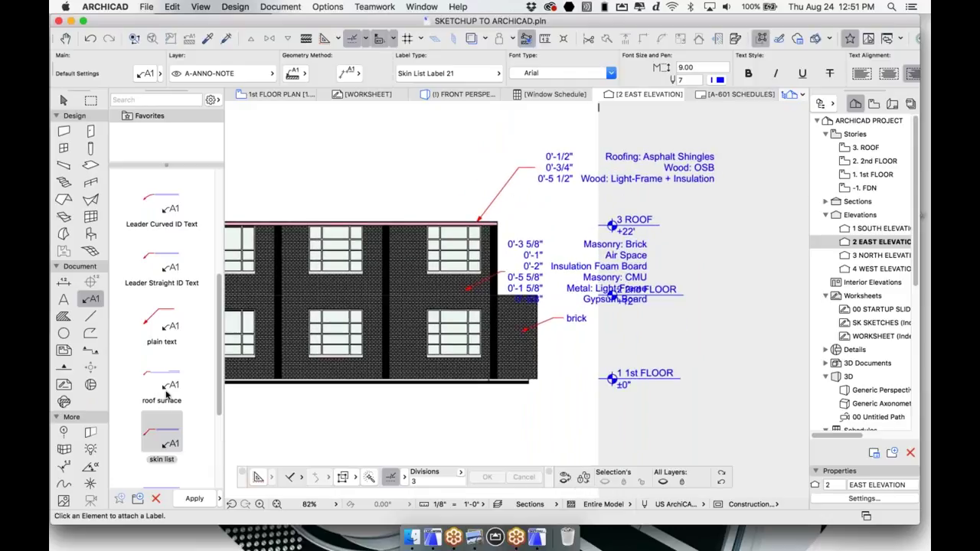
{"action": "scroll", "coordinate": [163, 375], "scroll_direction": "up", "scroll_amount": 5}
{"action": "scroll", "coordinate": [166, 375], "scroll_direction": "down", "scroll_amount": 10}
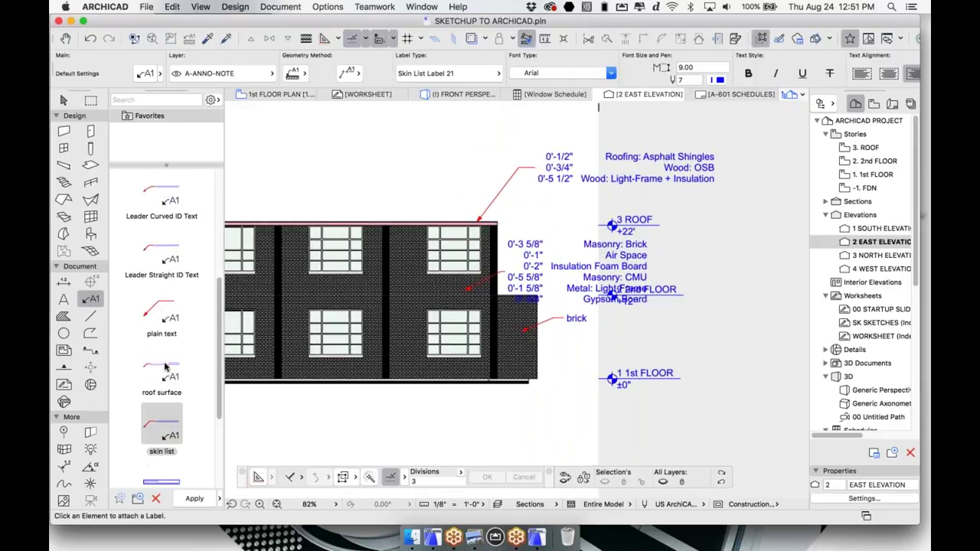
{"action": "double_click", "coordinate": [167, 453]}
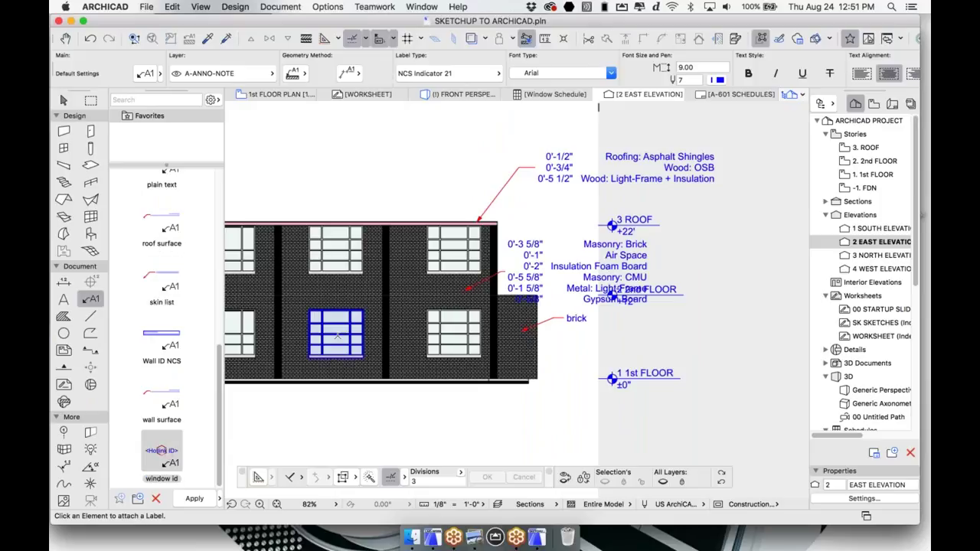
{"action": "left_click", "coordinate": [453, 333]}
{"action": "left_click", "coordinate": [453, 250]}
{"action": "key", "text": "Escape"}
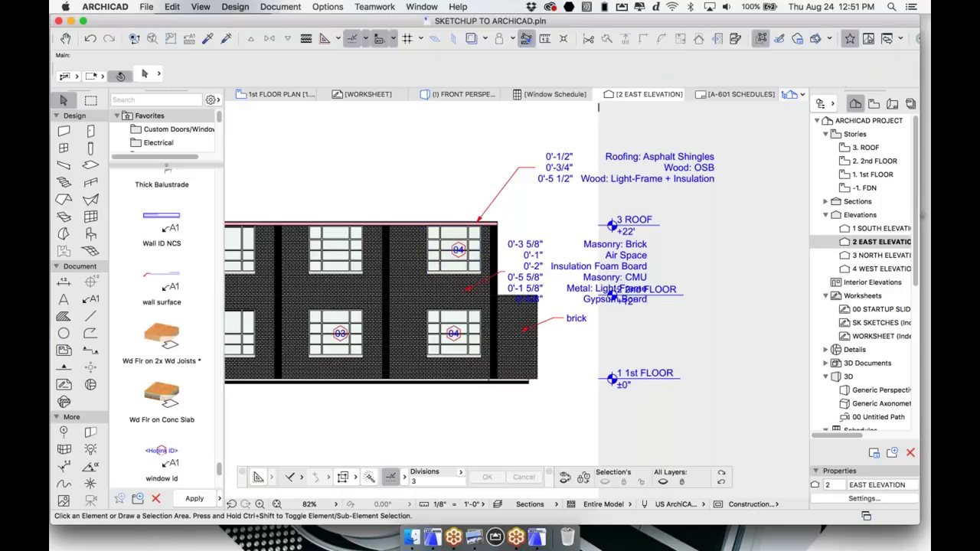
Set the element ID of the end window on the second floor to 05.
{"action": "left_click", "coordinate": [459, 242]}
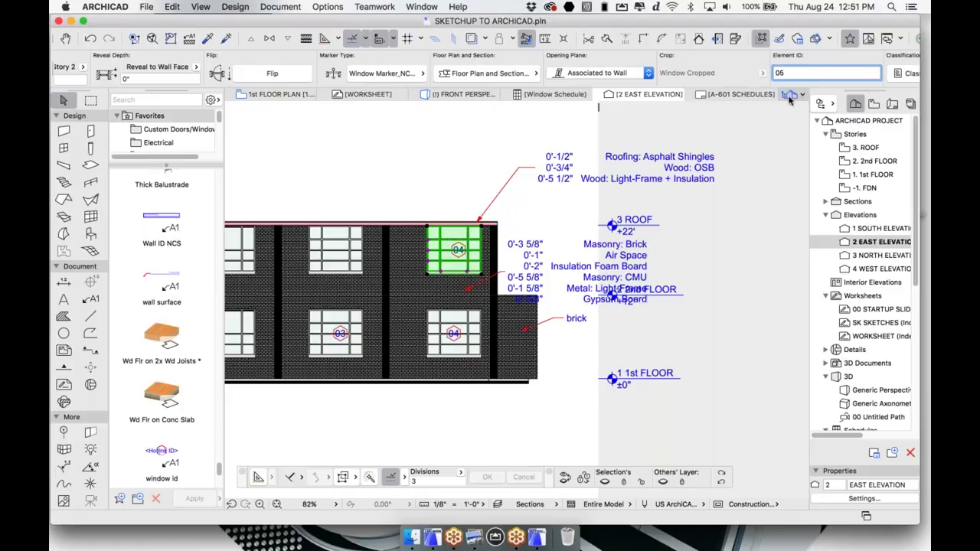
{"action": "key", "text": "Return"}
{"action": "key", "text": "Escape"}
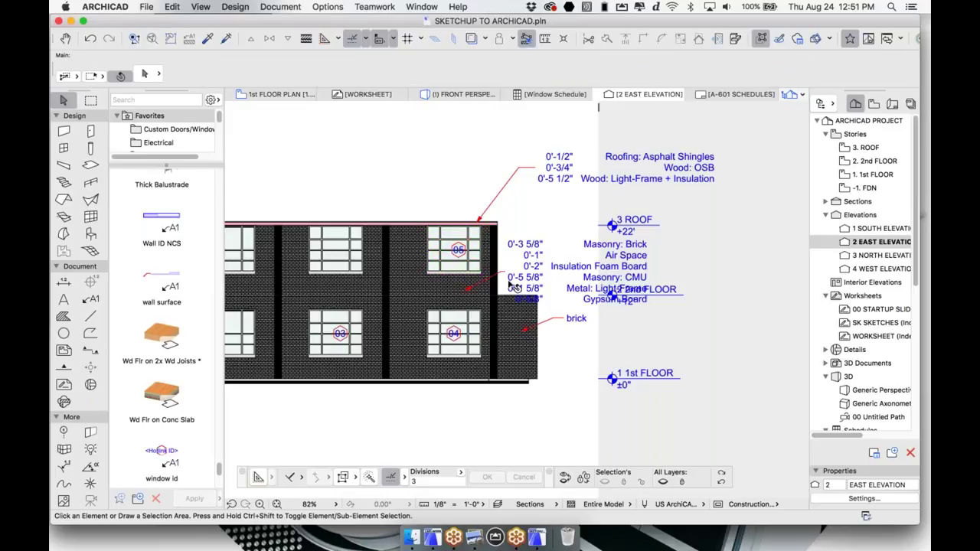
Attach a wall surface label to the low brick wall at the building's end, below the "brick" label, with its leader ending outside the wall.
{"action": "scroll", "coordinate": [147, 349], "scroll_direction": "up", "scroll_amount": 2}
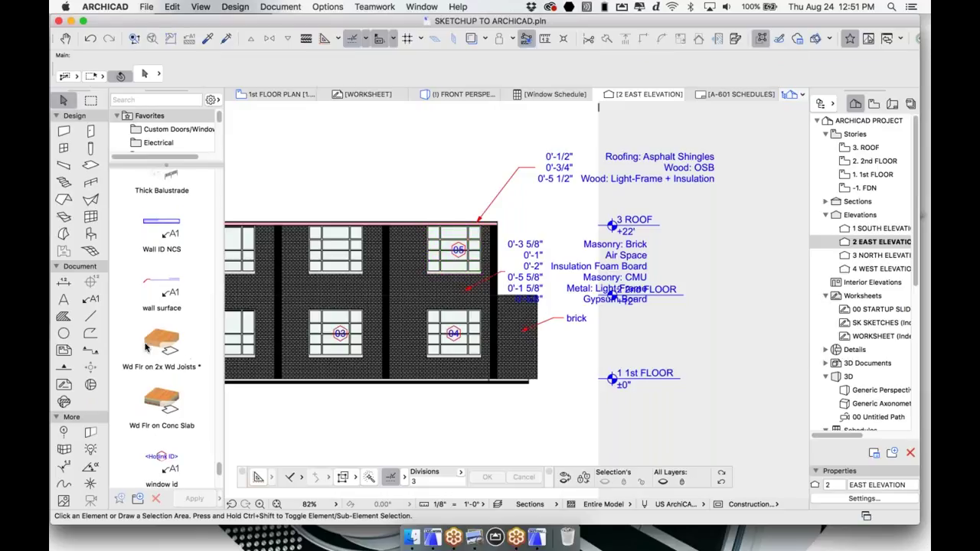
{"action": "left_click", "coordinate": [163, 295]}
{"action": "double_click", "coordinate": [163, 295]}
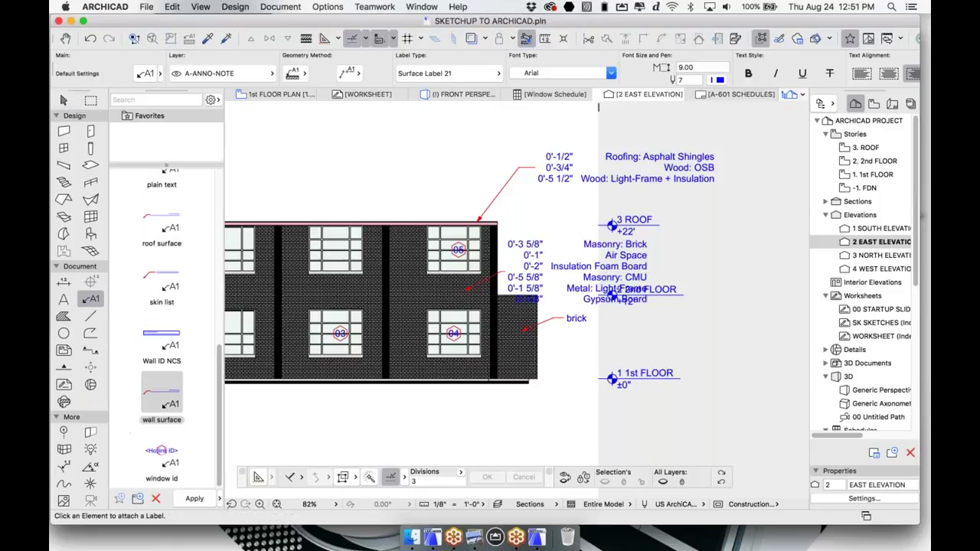
{"action": "left_click", "coordinate": [523, 356]}
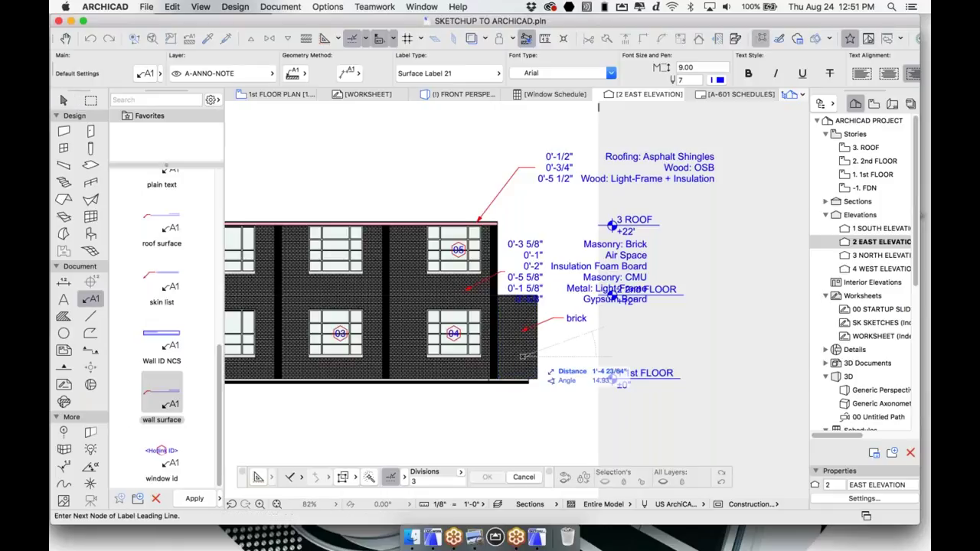
{"action": "left_click", "coordinate": [587, 343]}
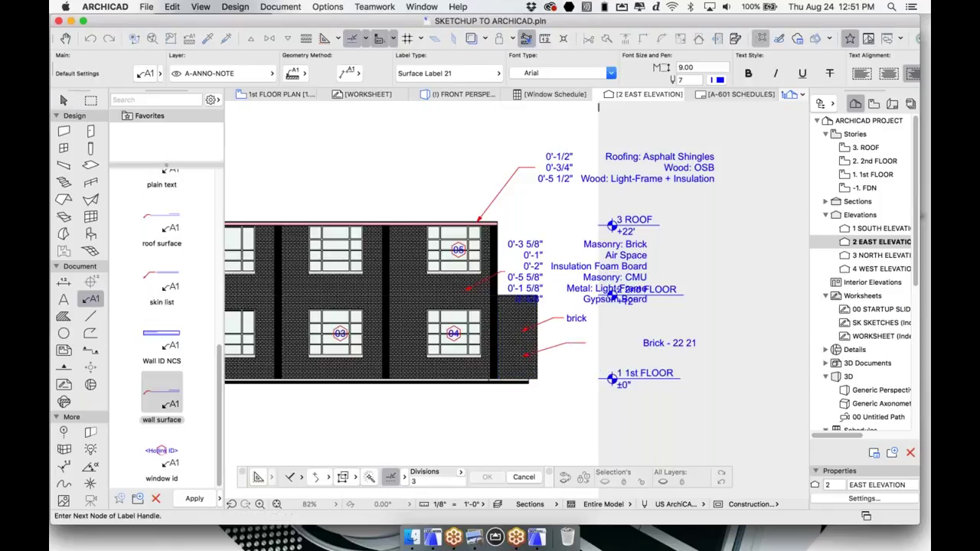
Try attaching a wall surface label to the dark vertical strip beside the low wall, and undo it.
{"action": "left_click", "coordinate": [493, 344]}
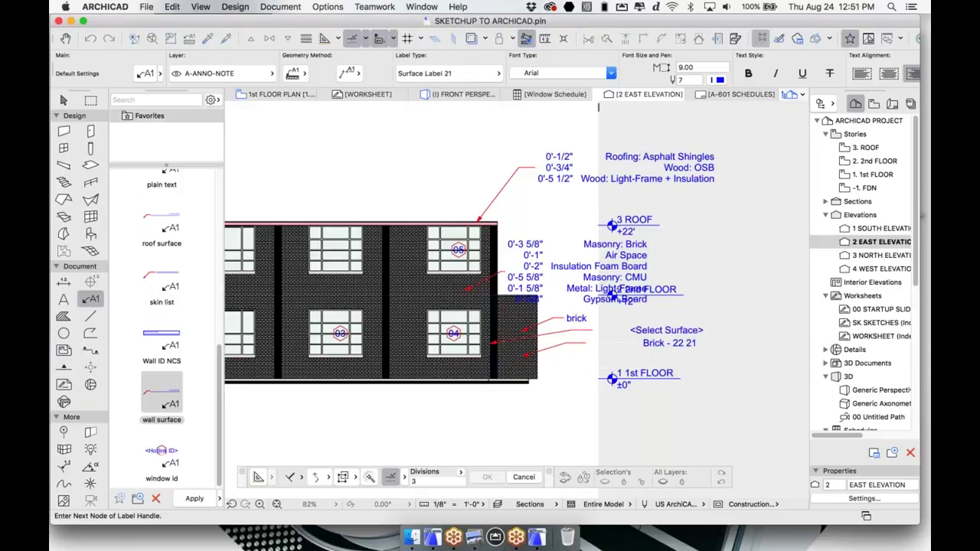
{"action": "left_click", "coordinate": [592, 330]}
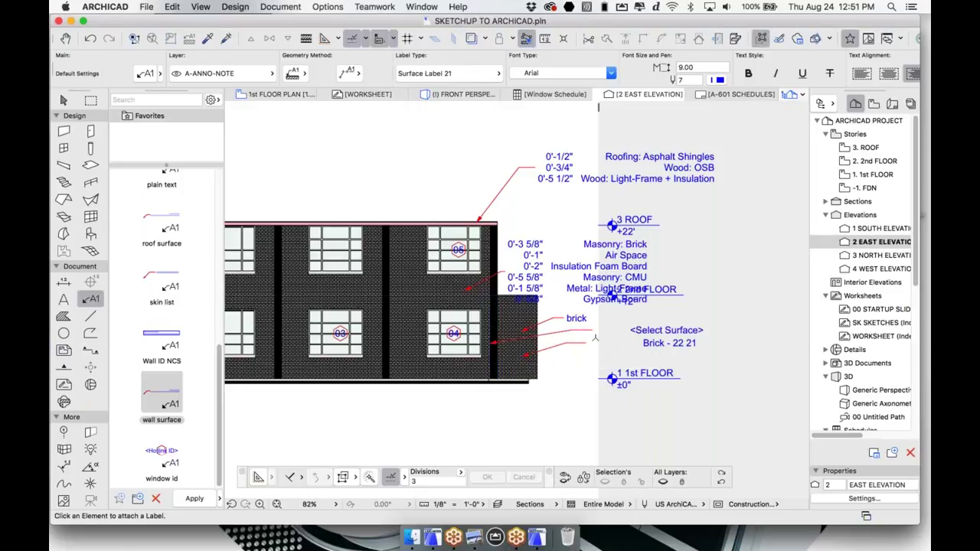
{"action": "key", "text": "super+z"}
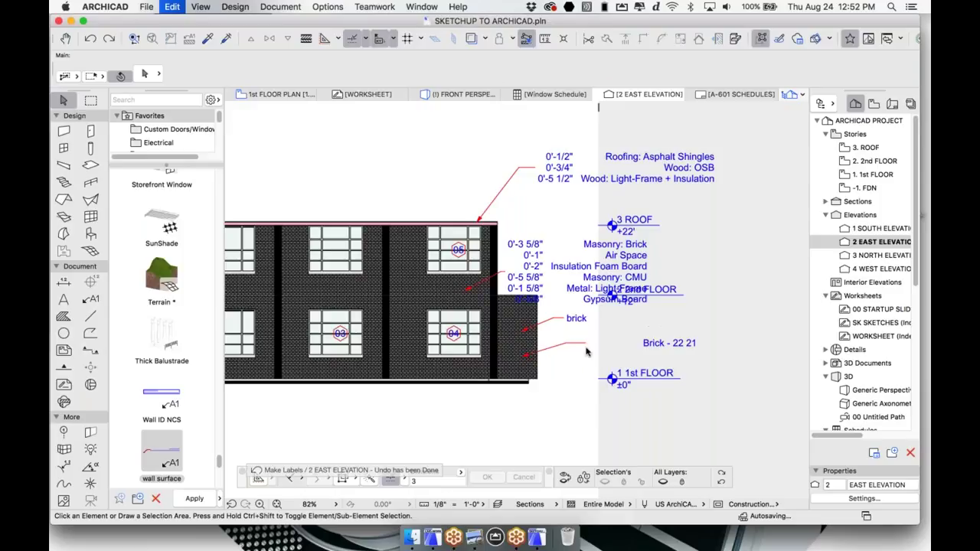
Left-align the text of the wall surface label on the low wall.
{"action": "left_click", "coordinate": [587, 349]}
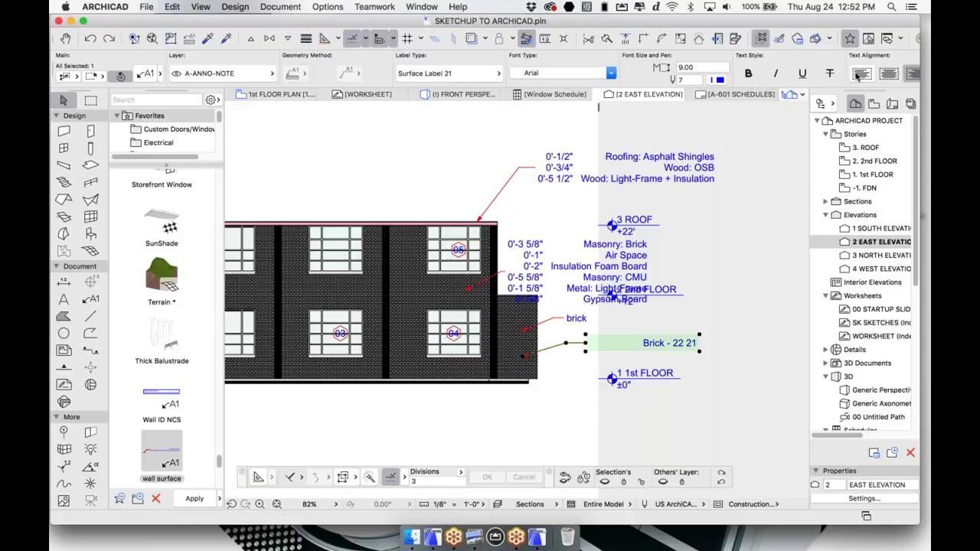
{"action": "left_click", "coordinate": [861, 74]}
{"action": "key", "text": "Escape"}
Adjust the roof, wall, brick and wall surface labels together to a vertical line just beyond the low wall.
{"action": "scroll", "coordinate": [469, 298], "scroll_direction": "right", "scroll_amount": 5}
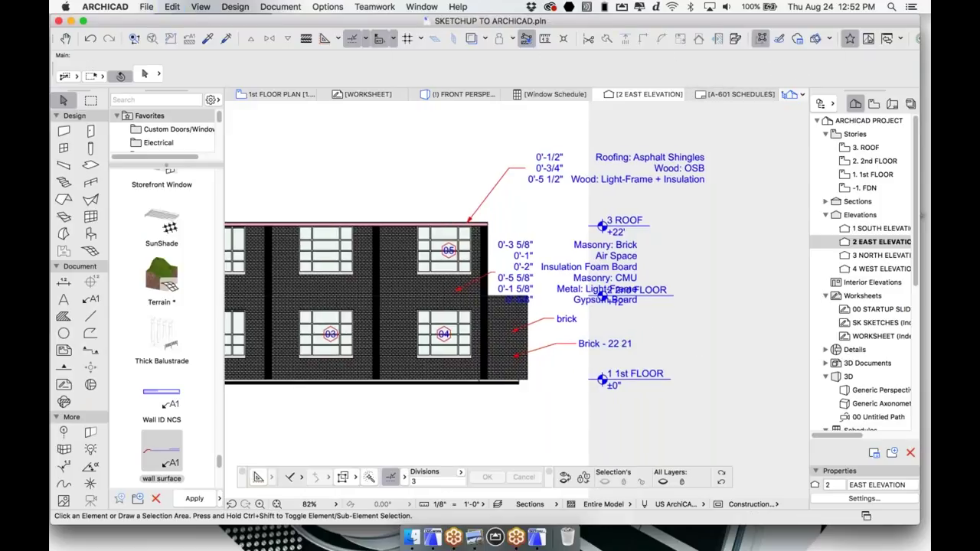
{"action": "left_click", "coordinate": [507, 219]}
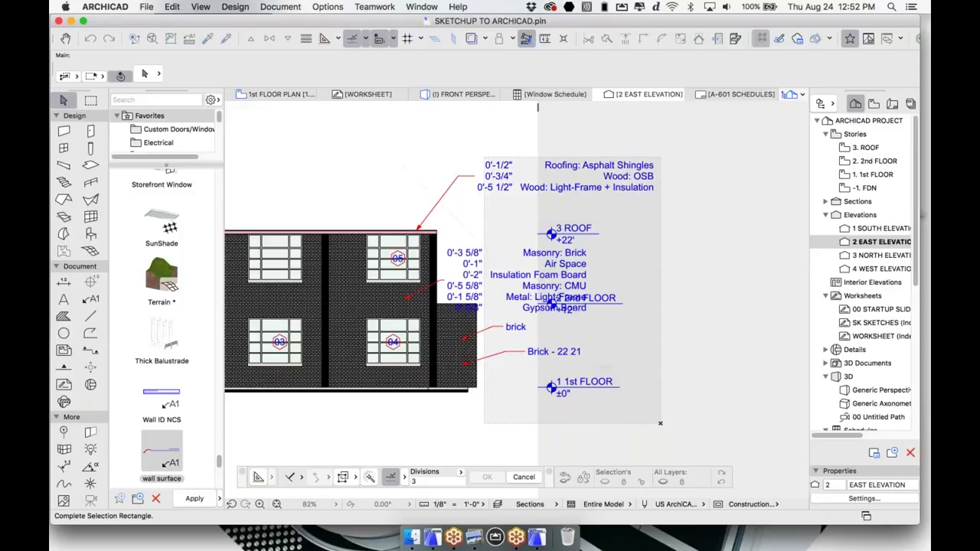
{"action": "left_click", "coordinate": [489, 156]}
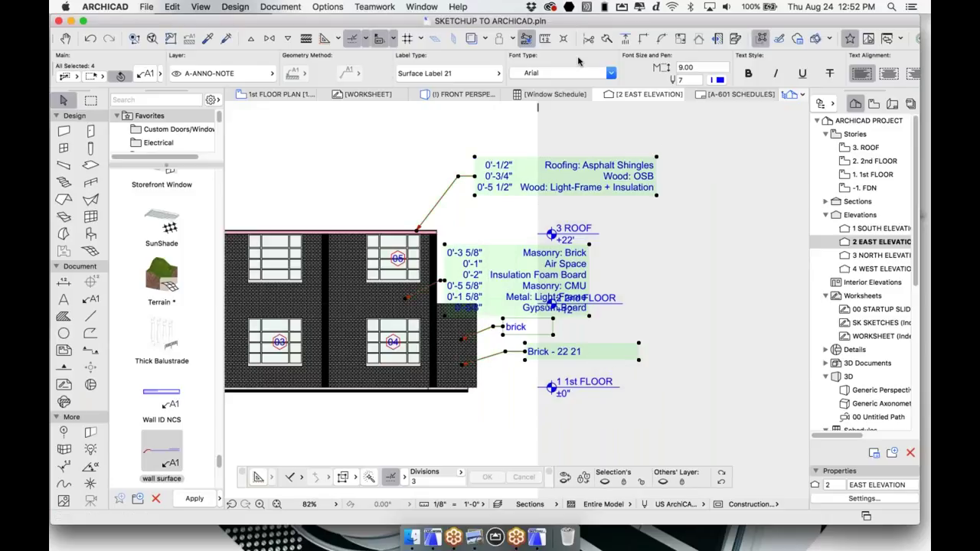
{"action": "left_click", "coordinate": [626, 39]}
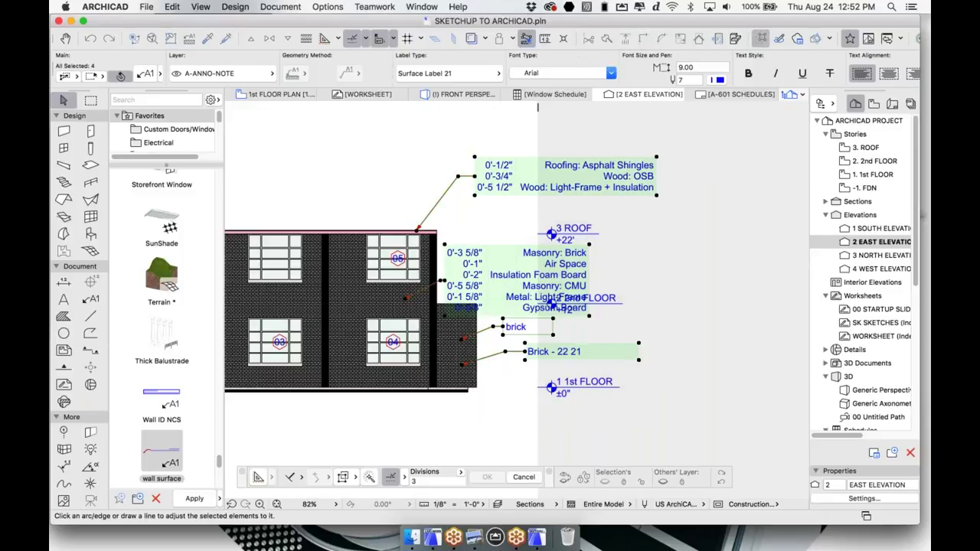
{"action": "left_click", "coordinate": [524, 146]}
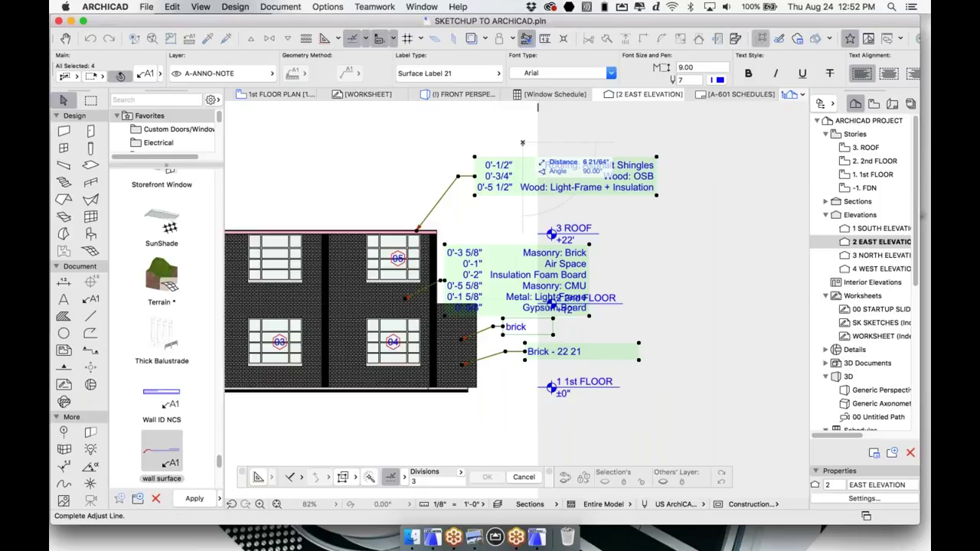
{"action": "left_click", "coordinate": [522, 404]}
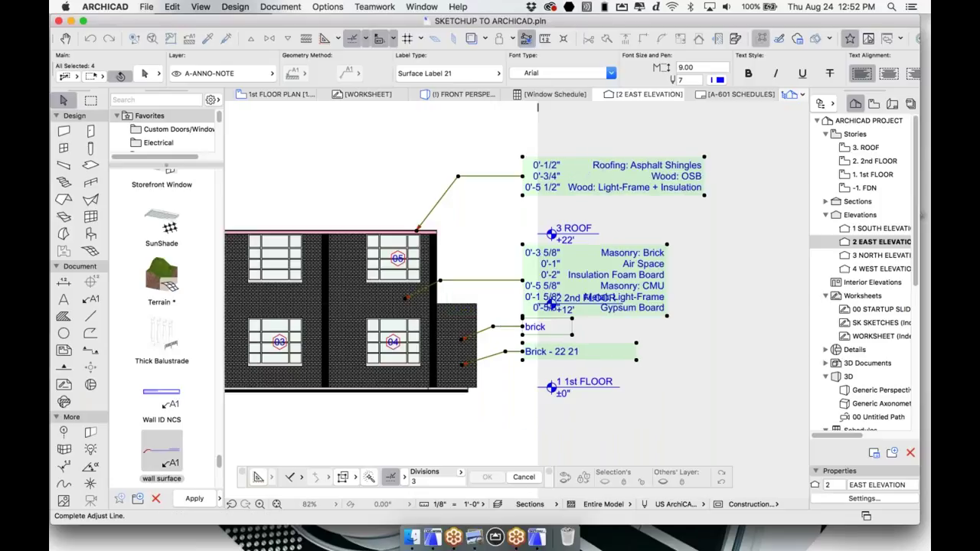
Hide the story level markers on the labelled side of the east elevation through its elevation settings.
{"action": "right_click", "coordinate": [630, 97]}
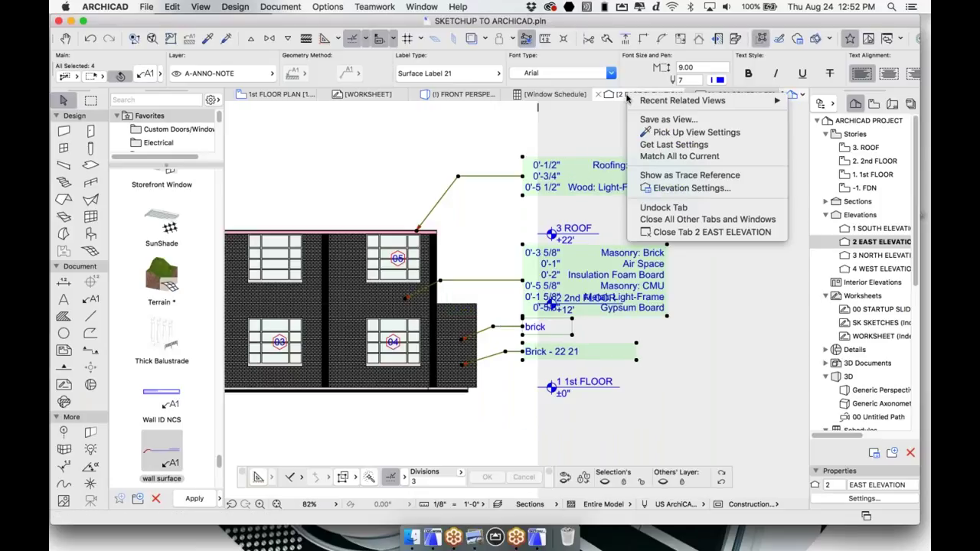
{"action": "left_click", "coordinate": [677, 189]}
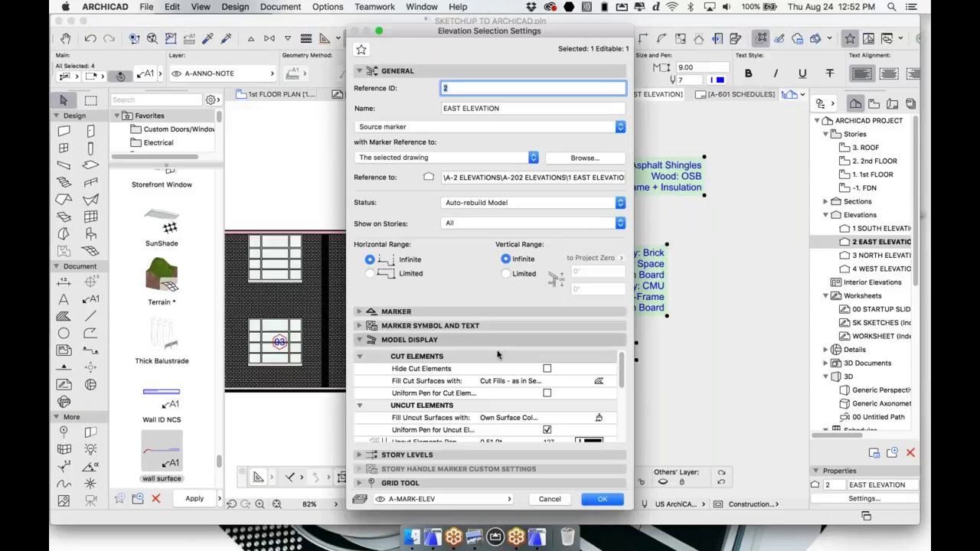
{"action": "left_click", "coordinate": [358, 326]}
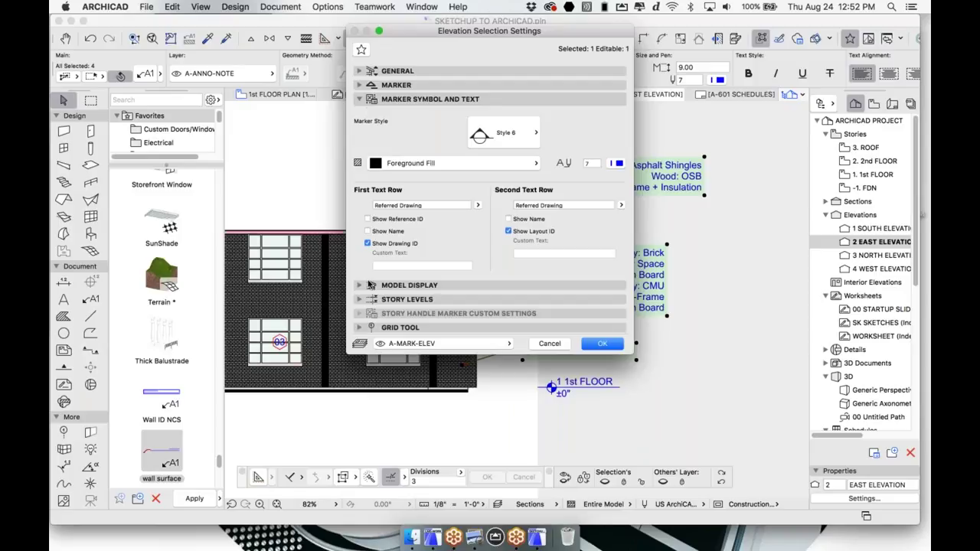
{"action": "left_click", "coordinate": [360, 300]}
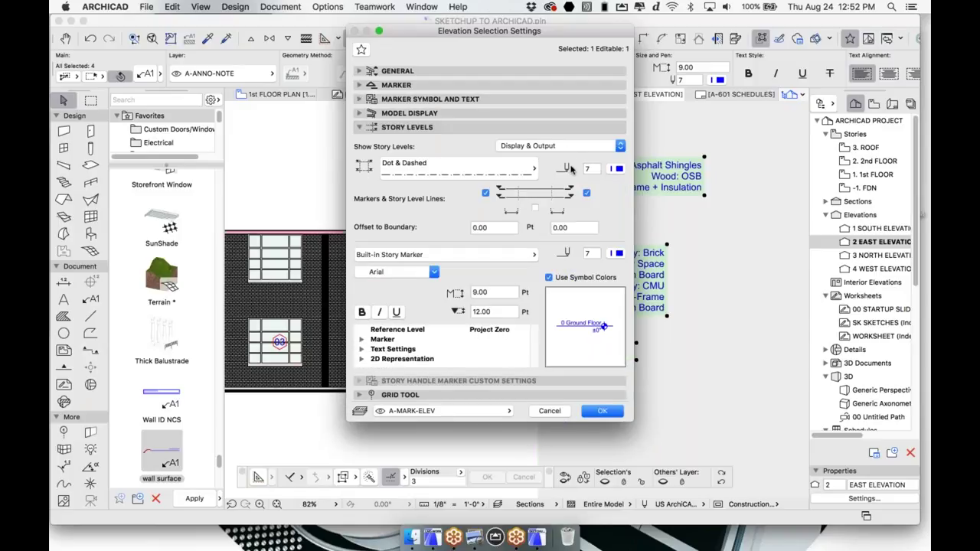
{"action": "left_click", "coordinate": [604, 412]}
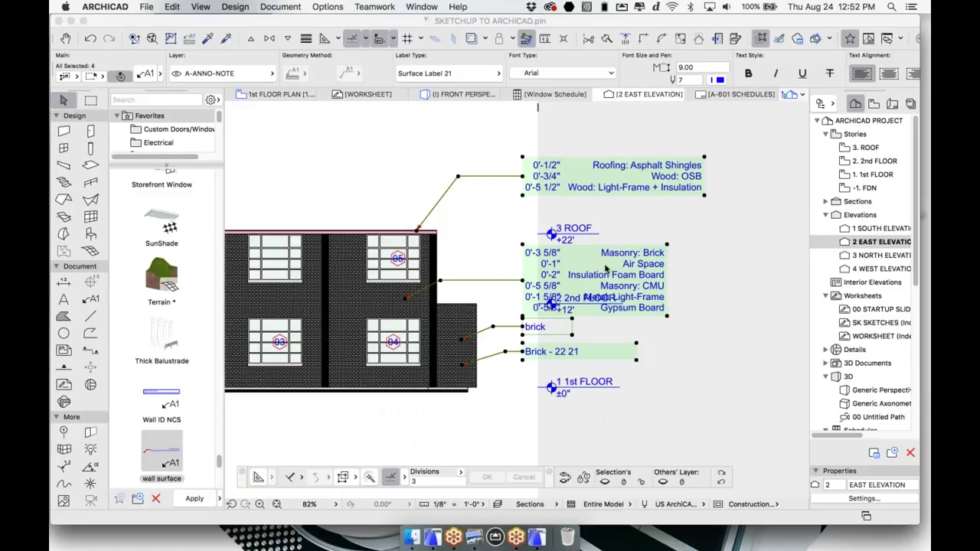
{"action": "key", "text": "Escape"}
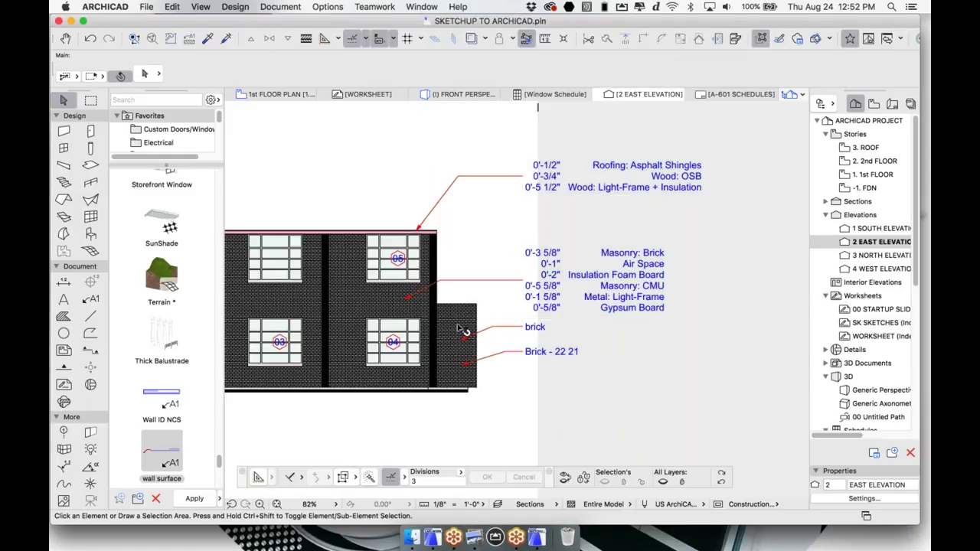
Change the low end wall's composite to Wall H.Siding+Wd; 5_3/8" and examine its surface label.
{"action": "left_click", "coordinate": [463, 331]}
{"action": "left_click", "coordinate": [575, 74]}
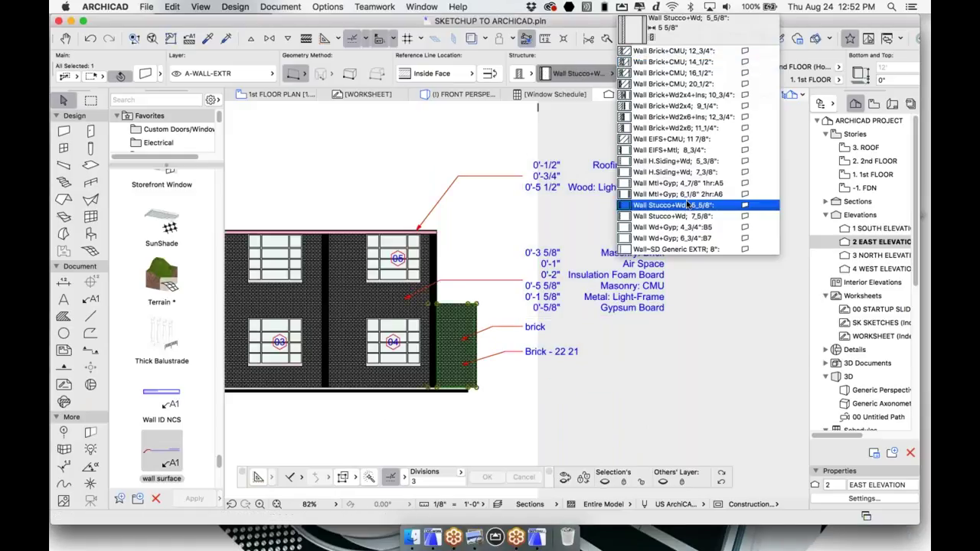
{"action": "left_click", "coordinate": [672, 161]}
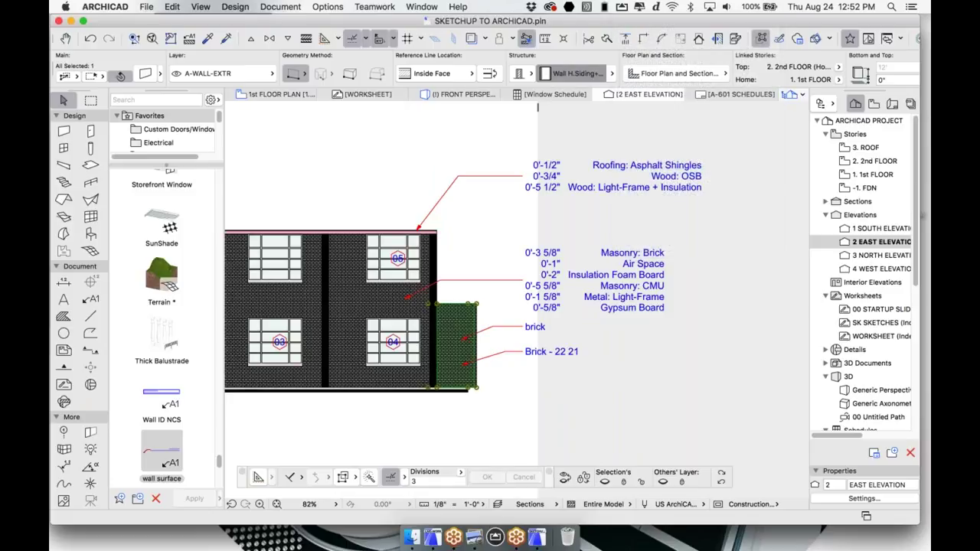
{"action": "scroll", "coordinate": [471, 353], "scroll_direction": "up", "scroll_amount": 3}
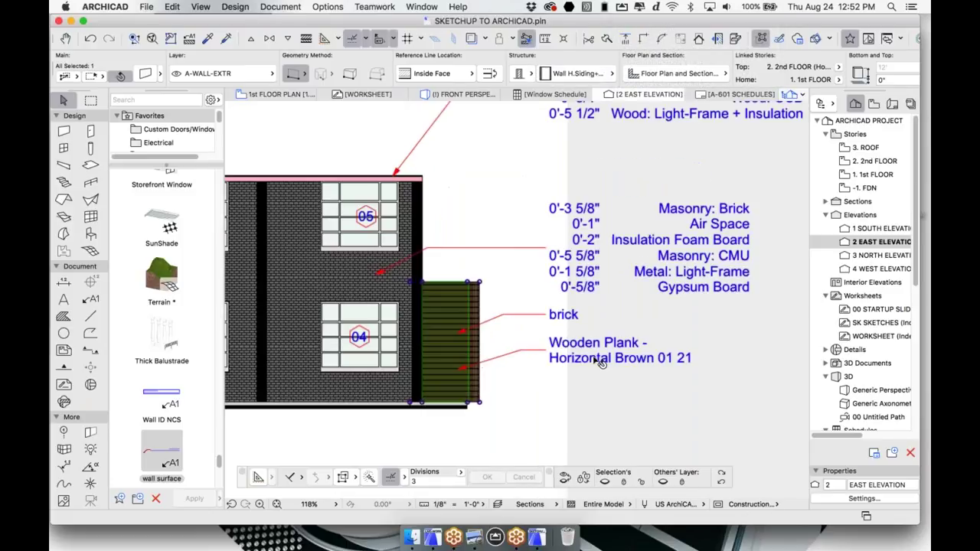
{"action": "scroll", "coordinate": [521, 314], "scroll_direction": "down", "scroll_amount": 3}
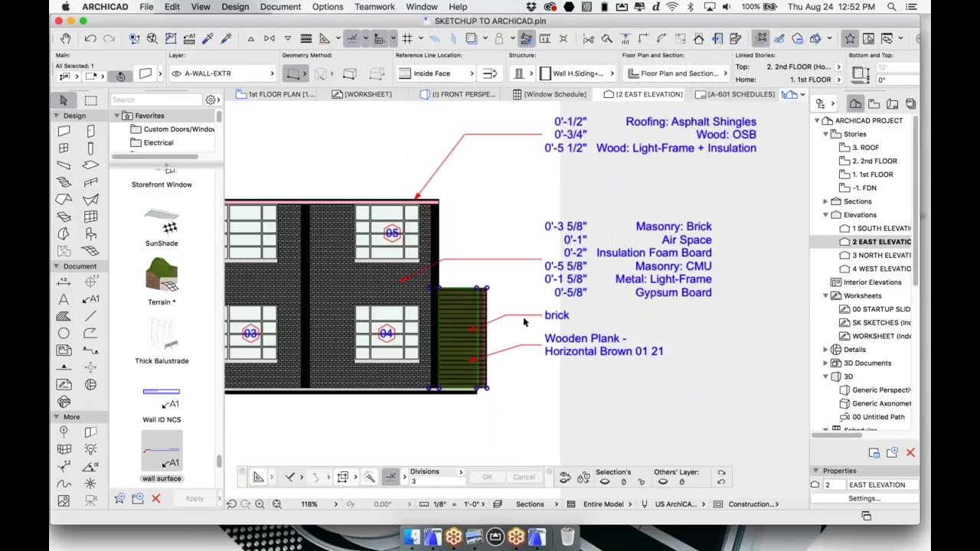
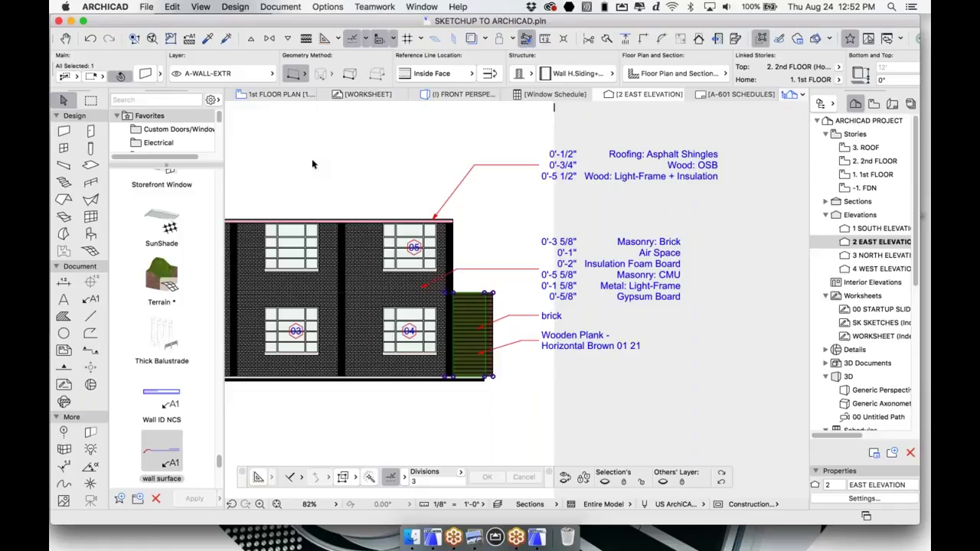
Open section B 01 with current view settings from its marker on the 1st floor plan.
{"action": "left_click", "coordinate": [277, 94]}
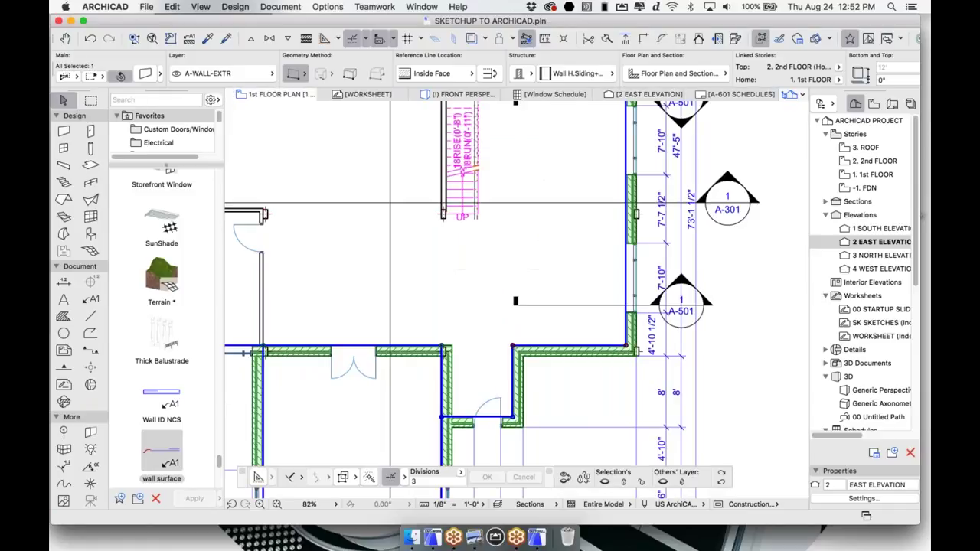
{"action": "scroll", "coordinate": [429, 305], "scroll_direction": "down", "scroll_amount": 4}
{"action": "middle_click_drag", "start_coordinate": [429, 305], "coordinate": [469, 315]}
{"action": "key", "text": "Escape"}
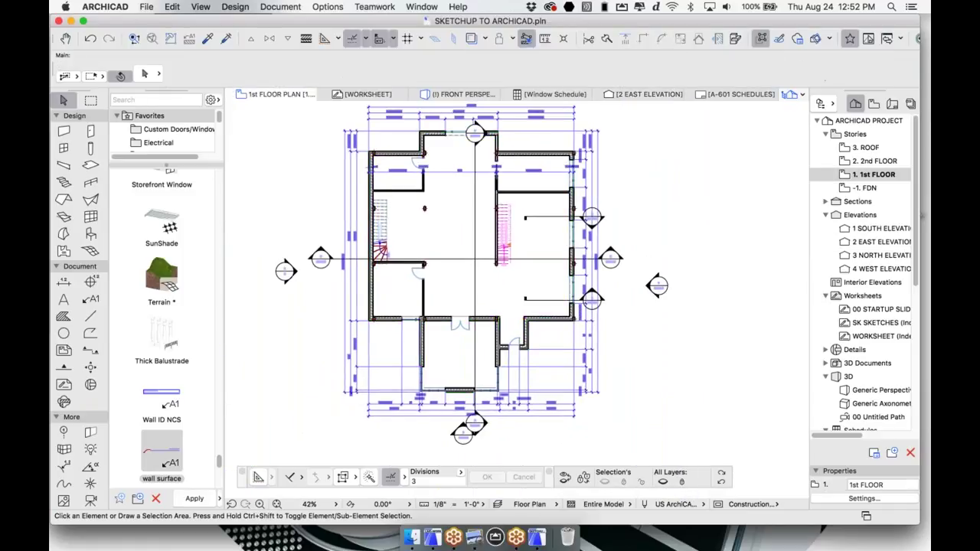
{"action": "left_click", "coordinate": [612, 260]}
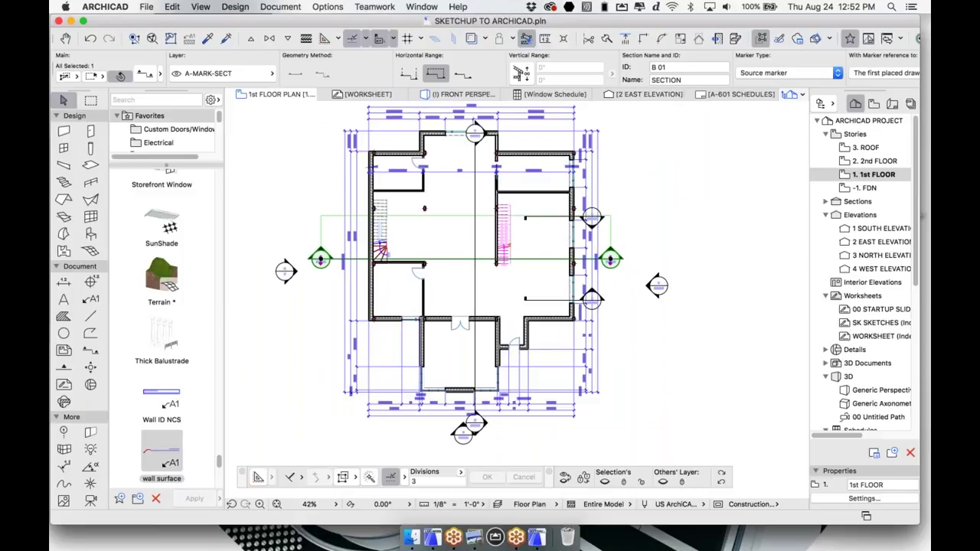
{"action": "right_click", "coordinate": [612, 260]}
{"action": "mouse_move", "coordinate": [660, 314]}
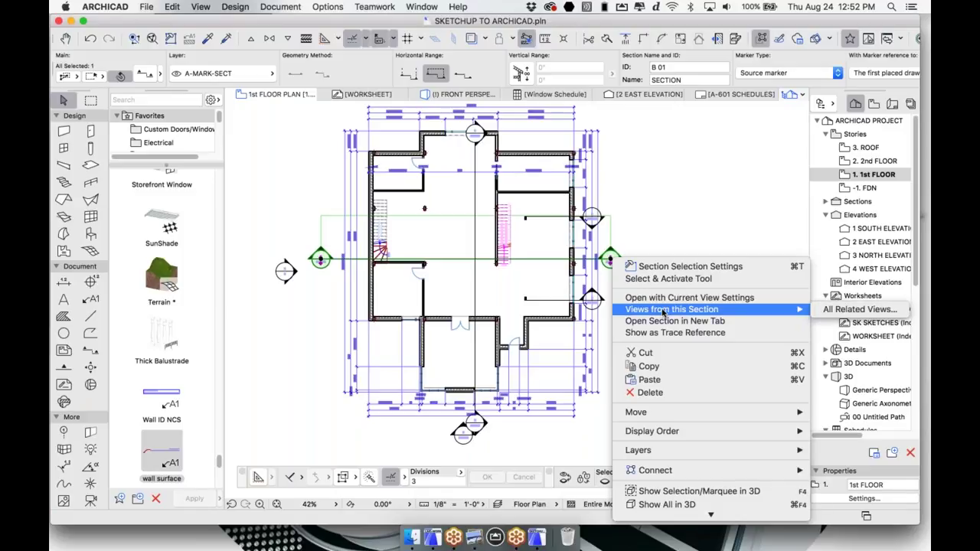
{"action": "left_click", "coordinate": [666, 298]}
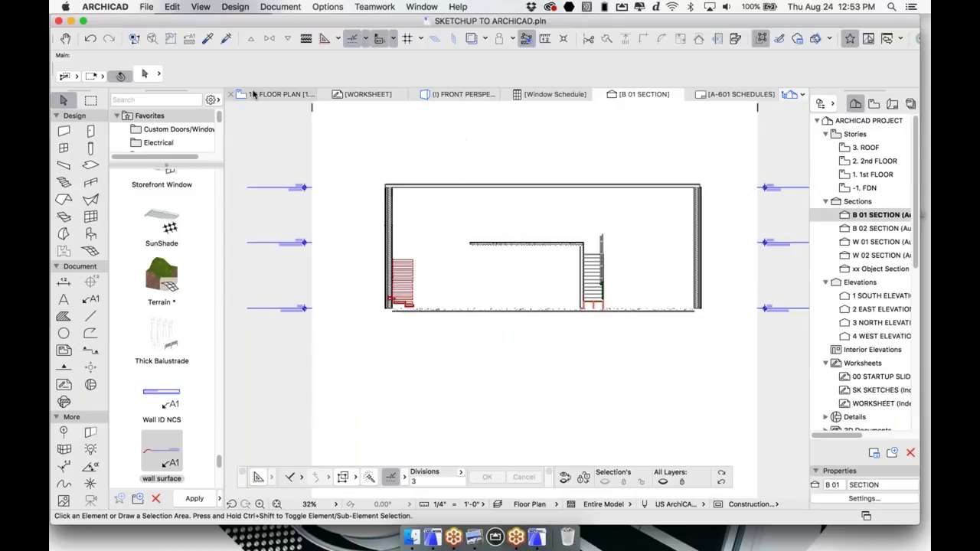
On the 1st floor plan, draw a short section about 6' long across the exterior wall of the room below the winder stair, facing the stair.
{"action": "left_click", "coordinate": [276, 94]}
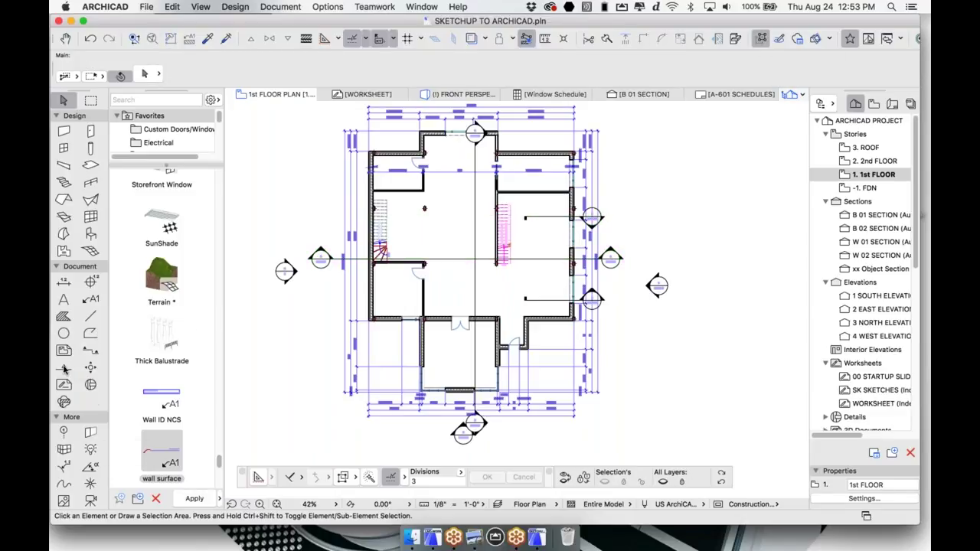
{"action": "left_click", "coordinate": [86, 353]}
{"action": "scroll", "coordinate": [550, 492], "scroll_direction": "up", "scroll_amount": 3}
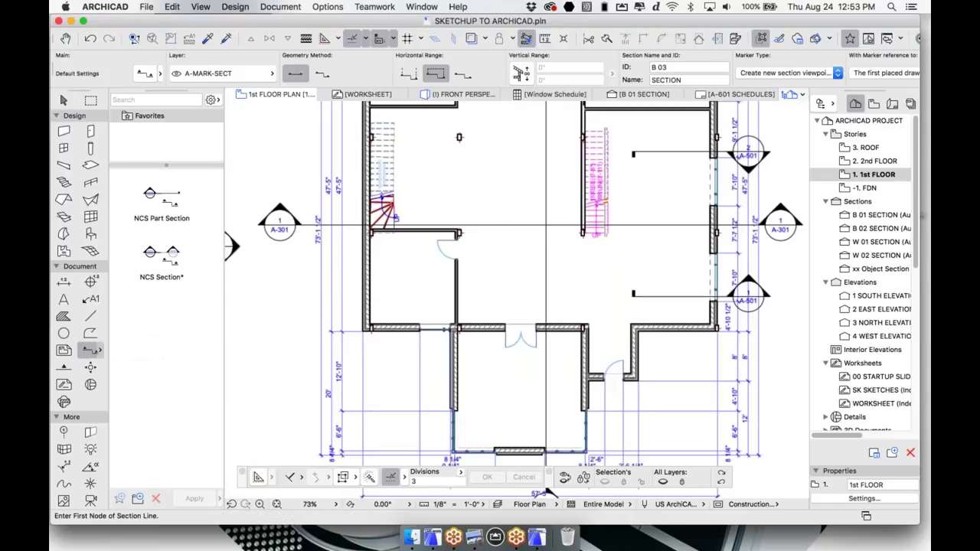
{"action": "scroll", "coordinate": [385, 313], "scroll_direction": "up", "scroll_amount": 2}
{"action": "left_click", "coordinate": [335, 289]}
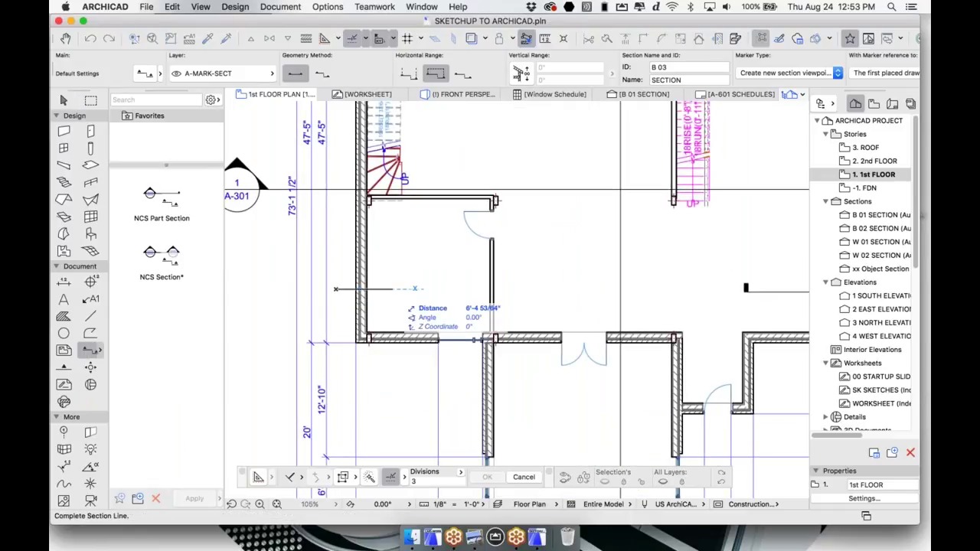
{"action": "left_click", "coordinate": [390, 288]}
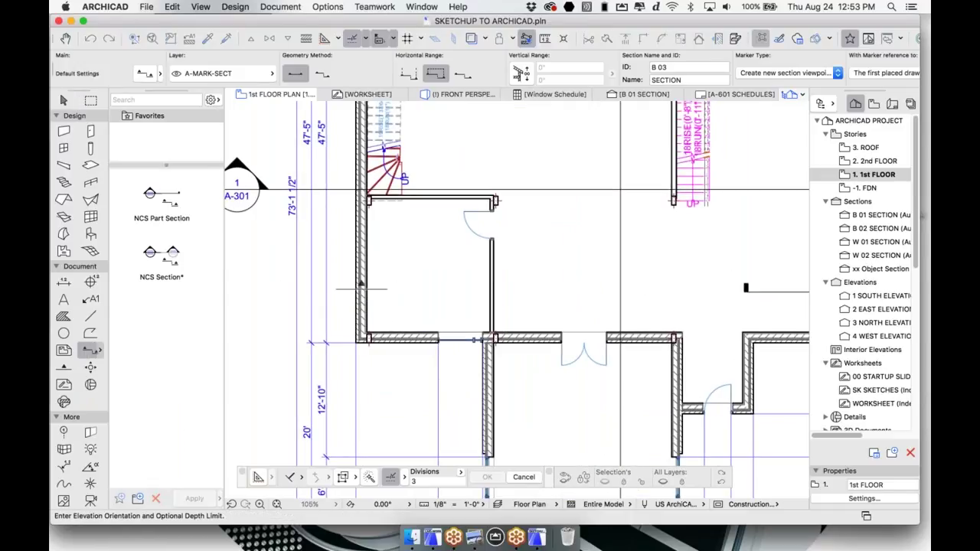
{"action": "left_click", "coordinate": [375, 245]}
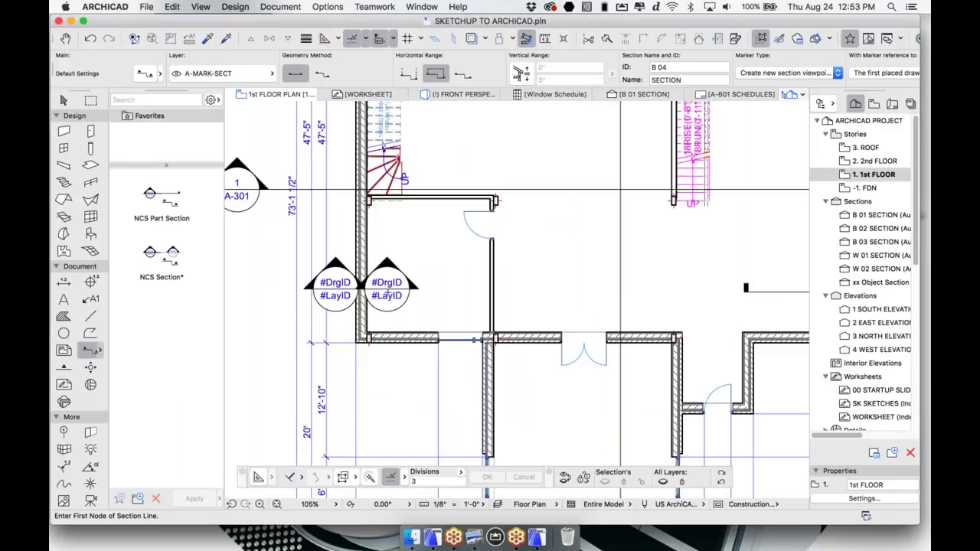
{"action": "key", "text": "Escape"}
Open the new wall section with current view settings, examine the wall down to the 1st floor, and return to the 1st floor plan.
{"action": "left_click", "coordinate": [388, 291]}
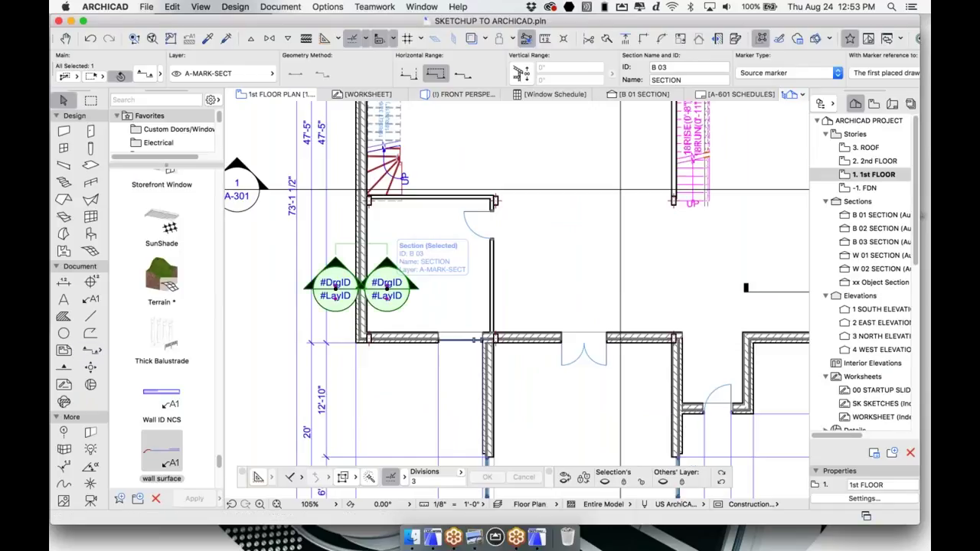
{"action": "right_click", "coordinate": [383, 283]}
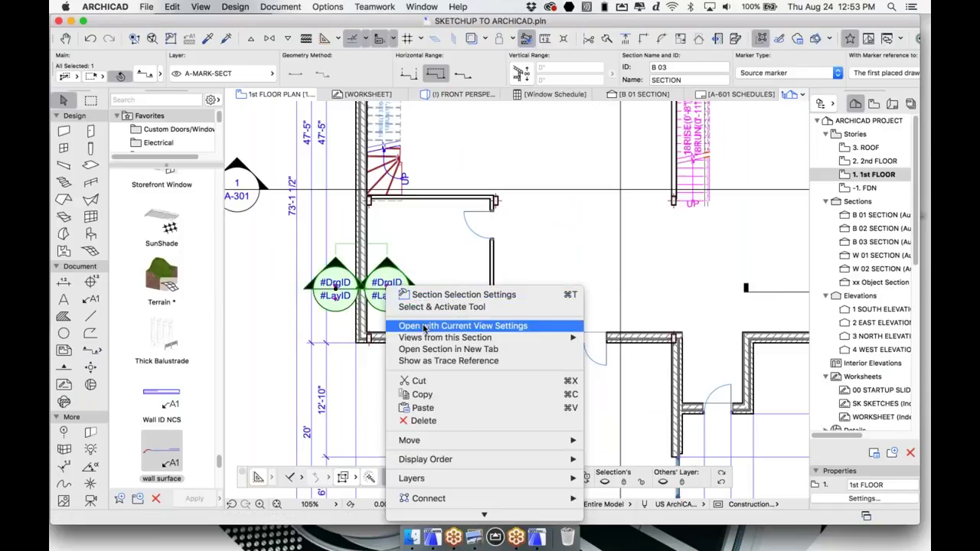
{"action": "left_click", "coordinate": [366, 306]}
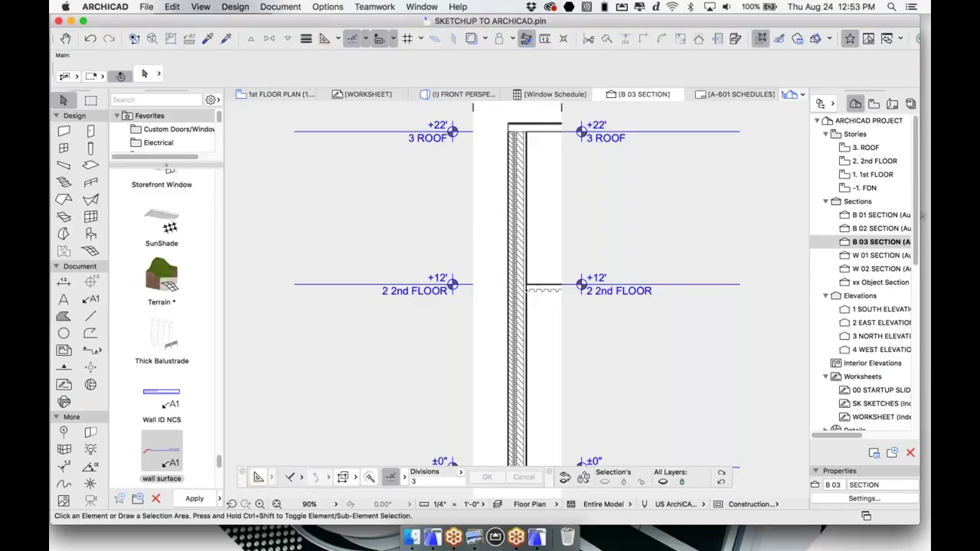
{"action": "scroll", "coordinate": [582, 303], "scroll_direction": "down", "scroll_amount": 5}
{"action": "scroll", "coordinate": [606, 304], "scroll_direction": "left", "scroll_amount": 4}
{"action": "scroll", "coordinate": [607, 303], "scroll_direction": "up", "scroll_amount": 2}
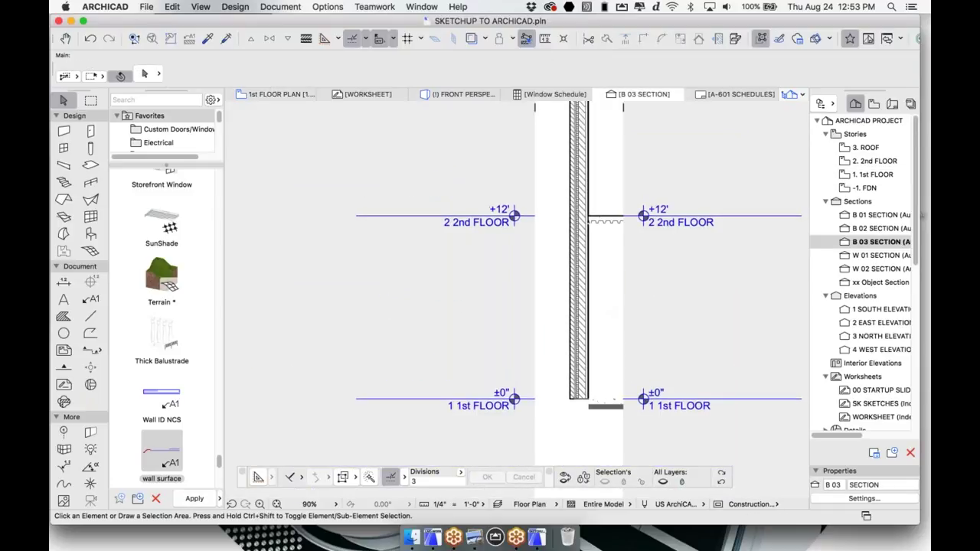
{"action": "left_click", "coordinate": [280, 95]}
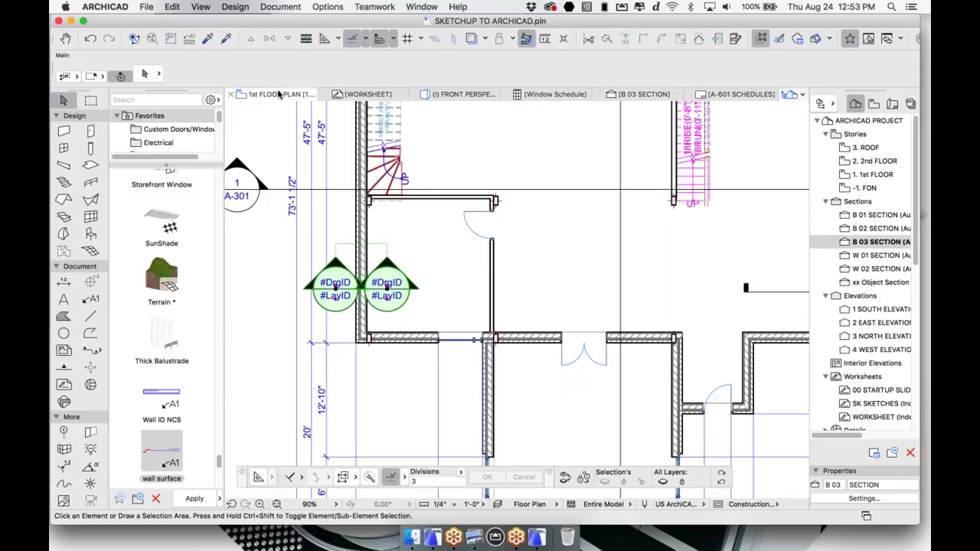
{"action": "scroll", "coordinate": [399, 265], "scroll_direction": "down", "scroll_amount": 2}
{"action": "middle_click_drag", "start_coordinate": [399, 264], "coordinate": [376, 275]}
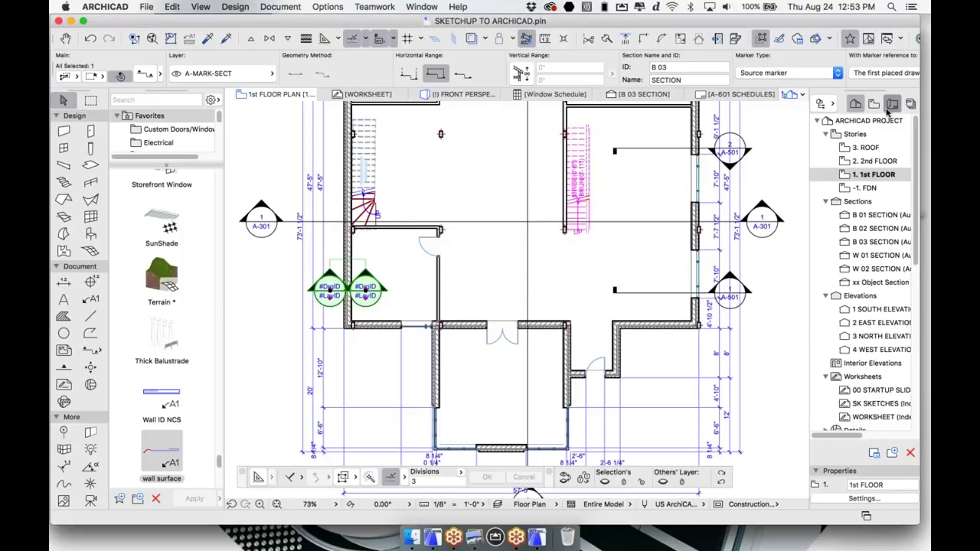
Open the Arch-D master layout from the layout book and examine the logo, contact, project and client fields in its title block.
{"action": "left_click", "coordinate": [890, 105]}
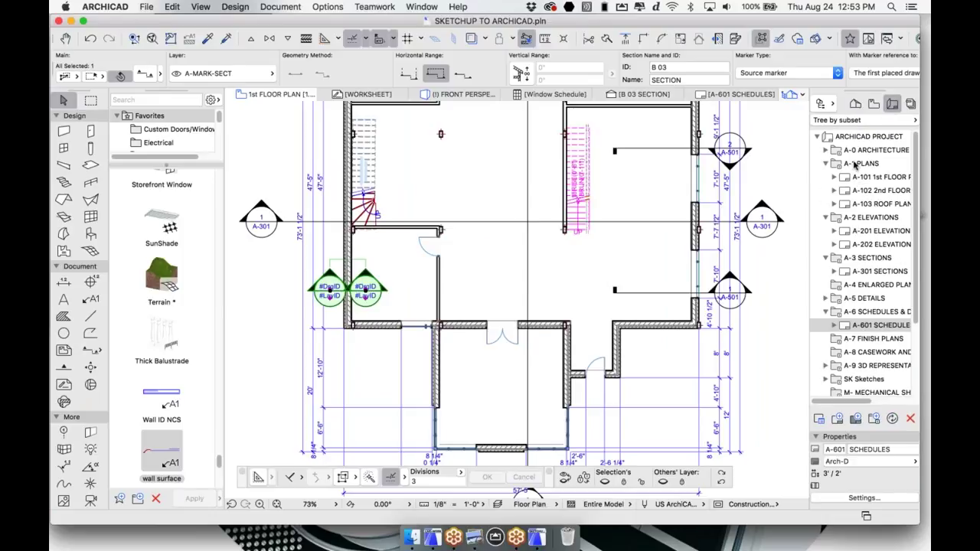
{"action": "left_click", "coordinate": [856, 165]}
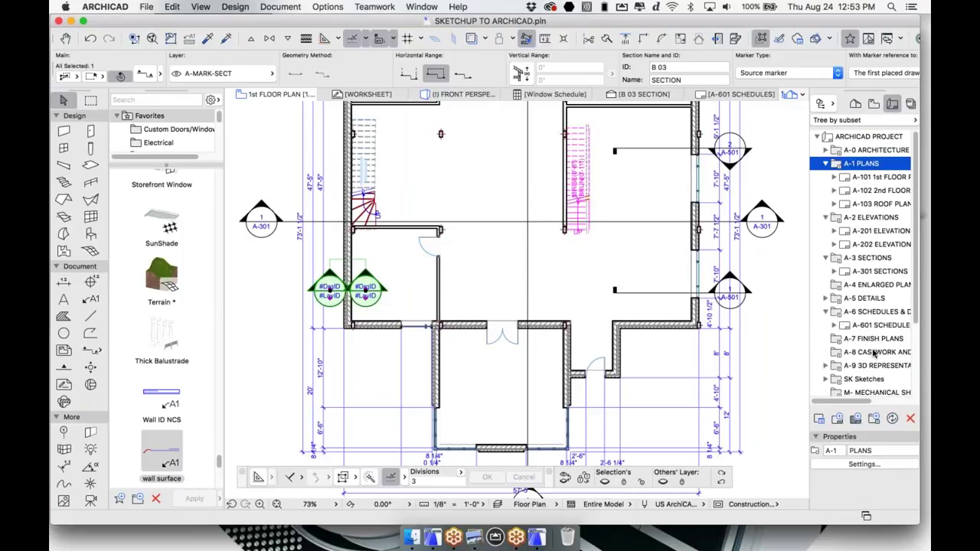
{"action": "scroll", "coordinate": [874, 352], "scroll_direction": "down", "scroll_amount": 5}
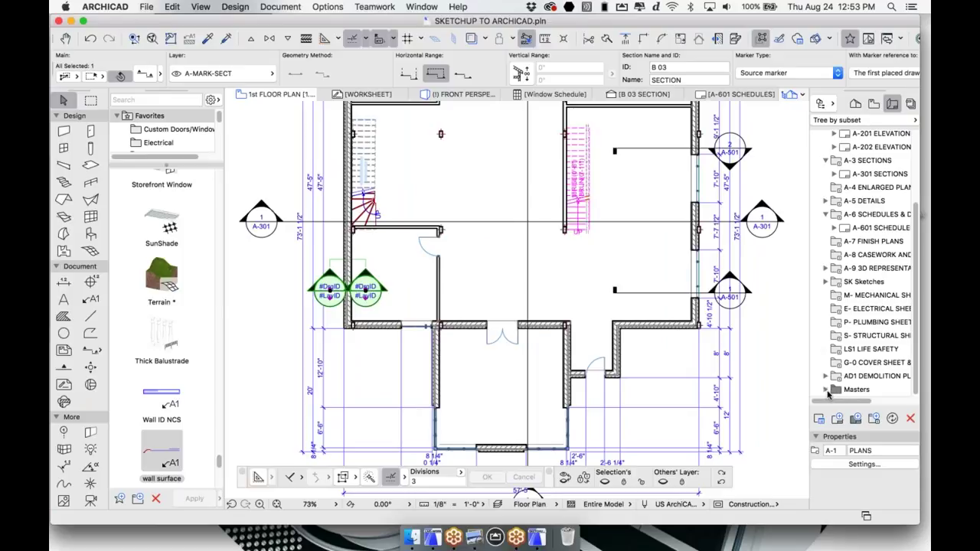
{"action": "left_click", "coordinate": [827, 390]}
{"action": "scroll", "coordinate": [873, 322], "scroll_direction": "down", "scroll_amount": 4}
{"action": "left_click", "coordinate": [881, 295]}
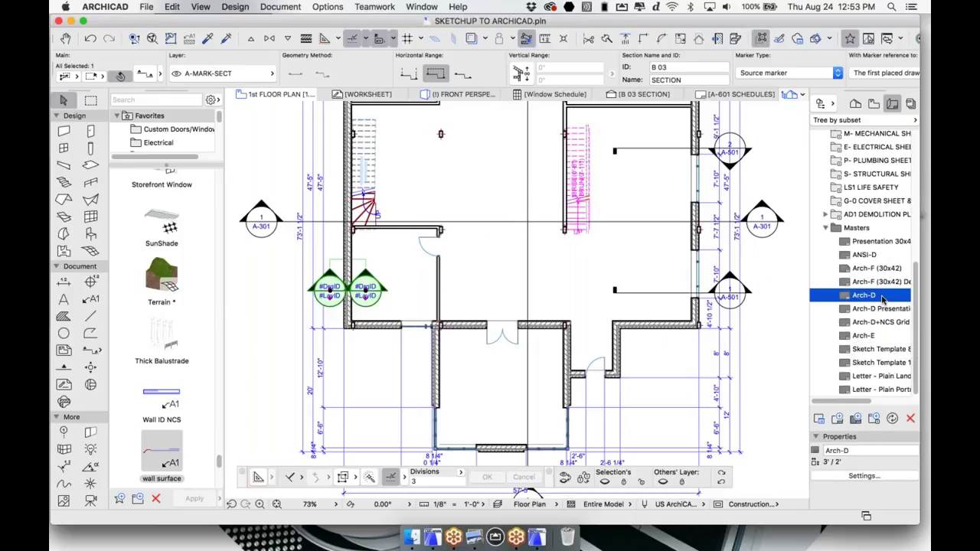
{"action": "double_click", "coordinate": [883, 297]}
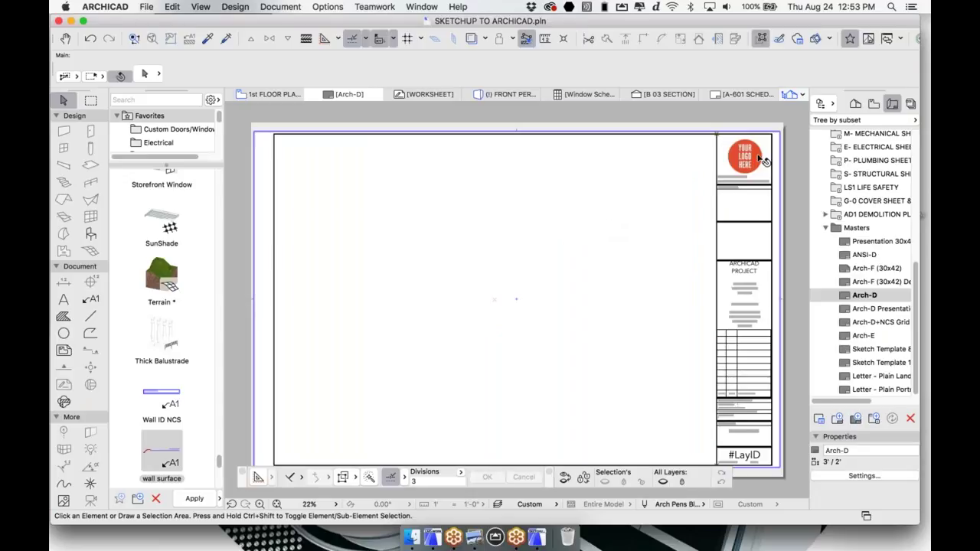
{"action": "scroll", "coordinate": [764, 161], "scroll_direction": "up", "scroll_amount": 5}
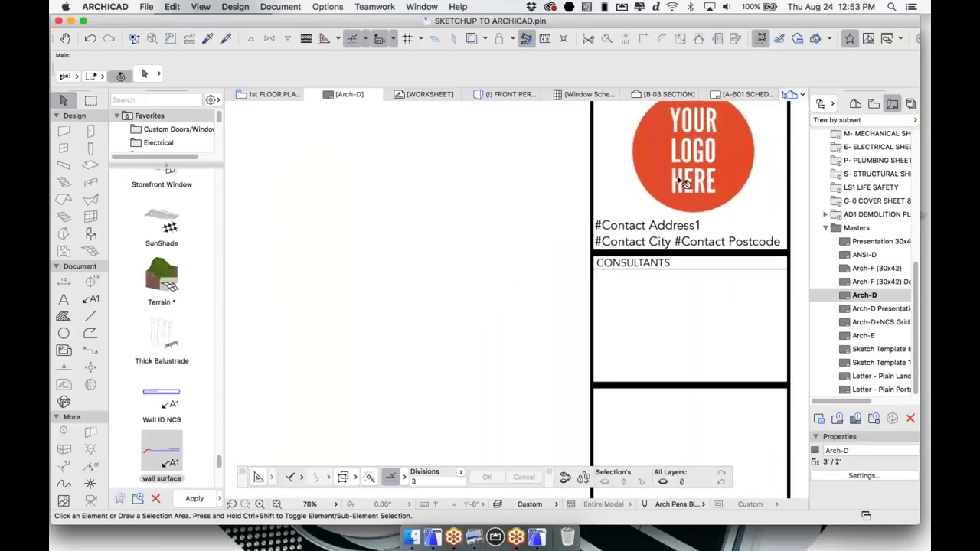
{"action": "scroll", "coordinate": [684, 184], "scroll_direction": "down", "scroll_amount": 5}
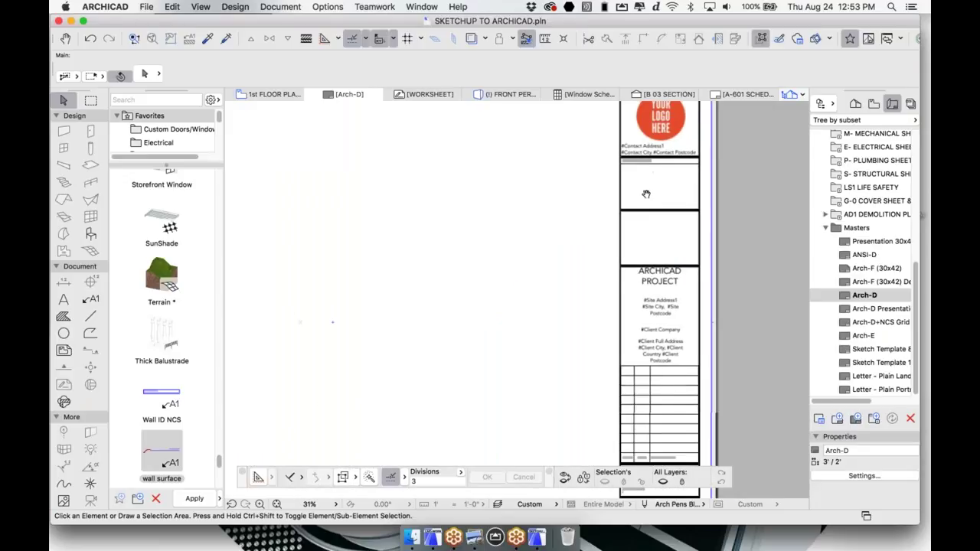
{"action": "scroll", "coordinate": [647, 195], "scroll_direction": "up", "scroll_amount": 2}
{"action": "middle_click_drag", "start_coordinate": [613, 342], "coordinate": [614, 346]}
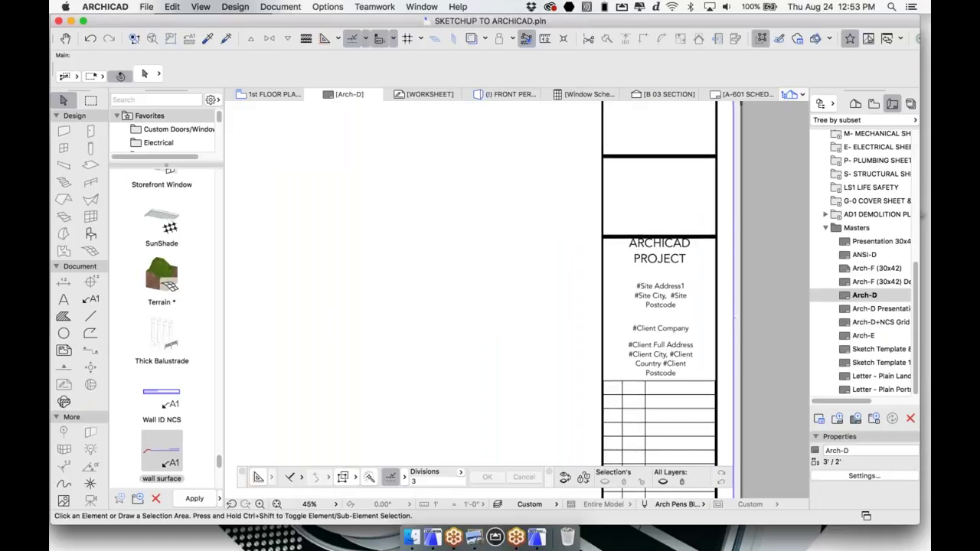
{"action": "scroll", "coordinate": [587, 278], "scroll_direction": "up", "scroll_amount": 5}
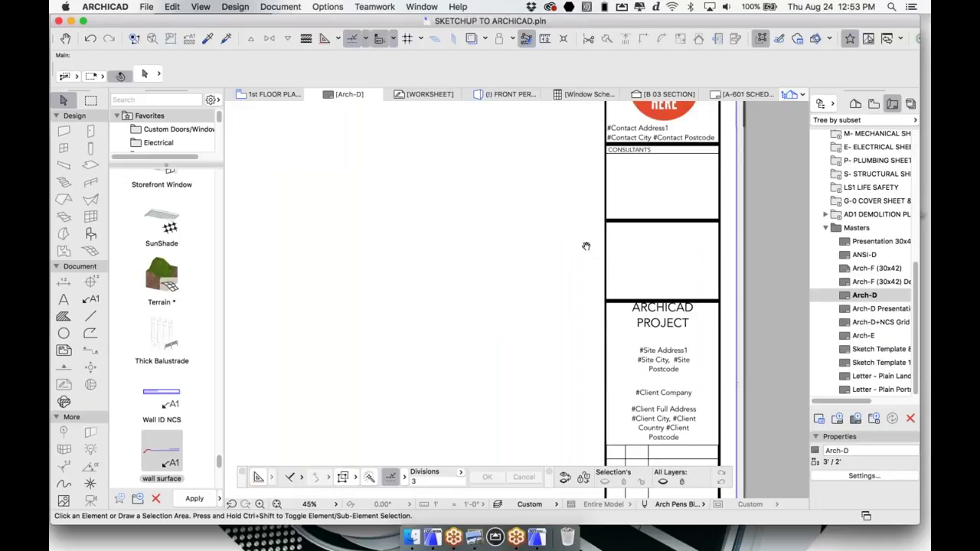
Set the project name to SAMPLE PROJECT in the project information so the title block uses it.
{"action": "left_click", "coordinate": [144, 6]}
{"action": "mouse_move", "coordinate": [194, 207]}
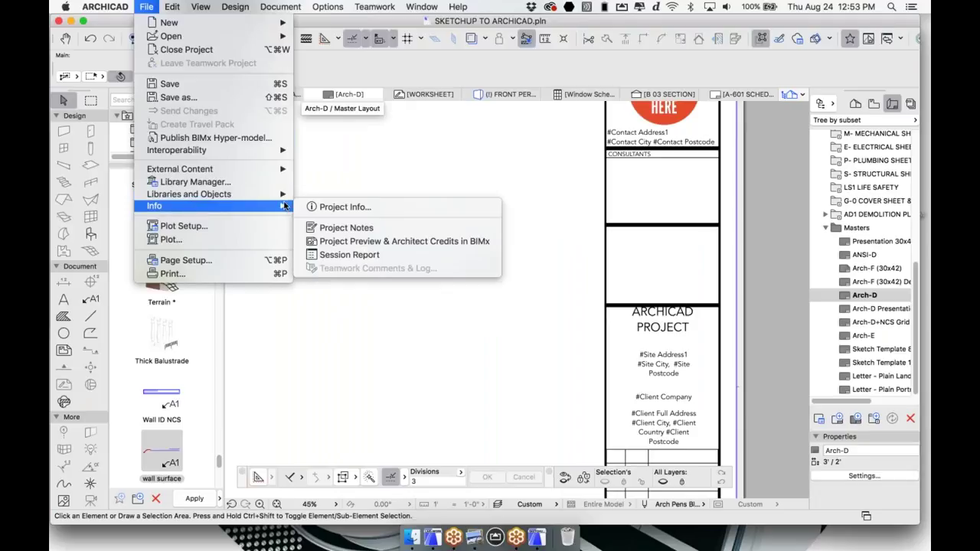
{"action": "left_click", "coordinate": [325, 208]}
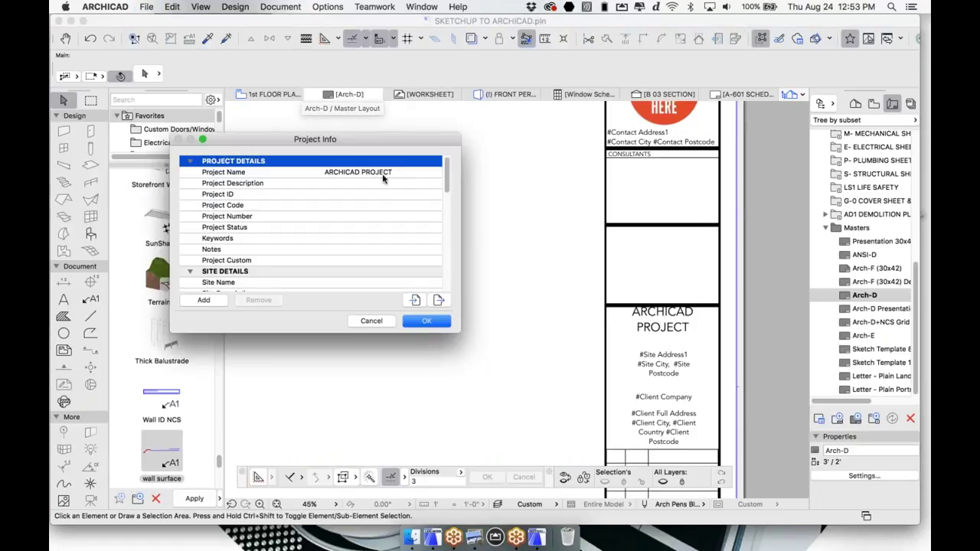
{"action": "left_click", "coordinate": [383, 173]}
{"action": "left_click_drag", "start_coordinate": [360, 173], "coordinate": [201, 146]}
{"action": "type", "text": "sam"}
{"action": "key", "text": "alt+shift+Left"}
{"action": "type", "text": "SAMPLE PROJE"}
{"action": "key", "text": "Return"}
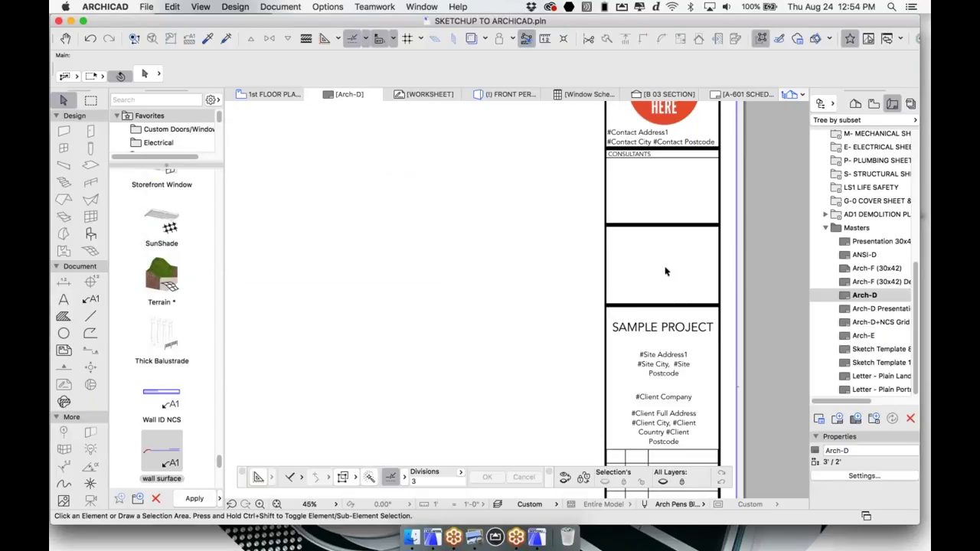
{"action": "scroll", "coordinate": [665, 271], "scroll_direction": "down", "scroll_amount": 3}
Open the saved massing 3D view from the view map, followed by the first FRONT PERSPECTIVE view.
{"action": "left_click", "coordinate": [874, 104]}
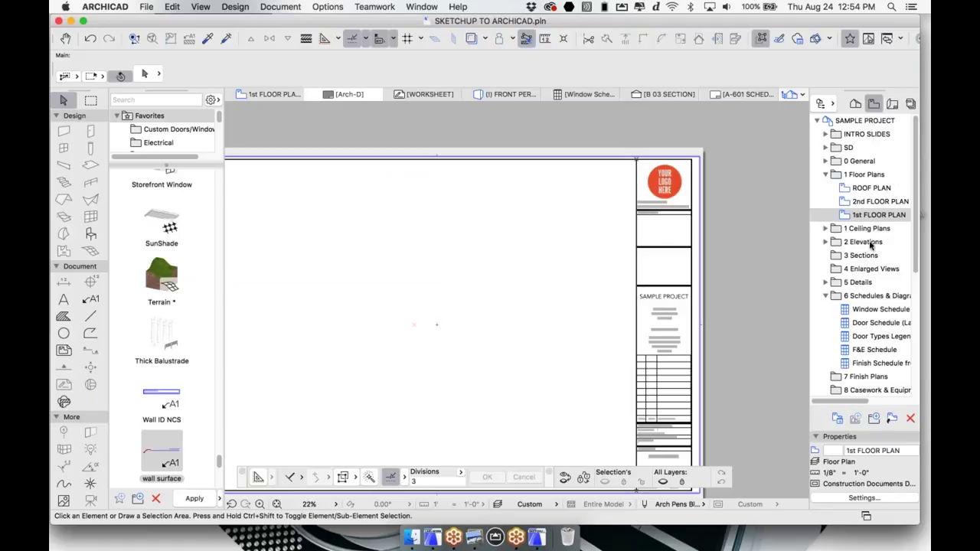
{"action": "scroll", "coordinate": [860, 266], "scroll_direction": "down", "scroll_amount": 5}
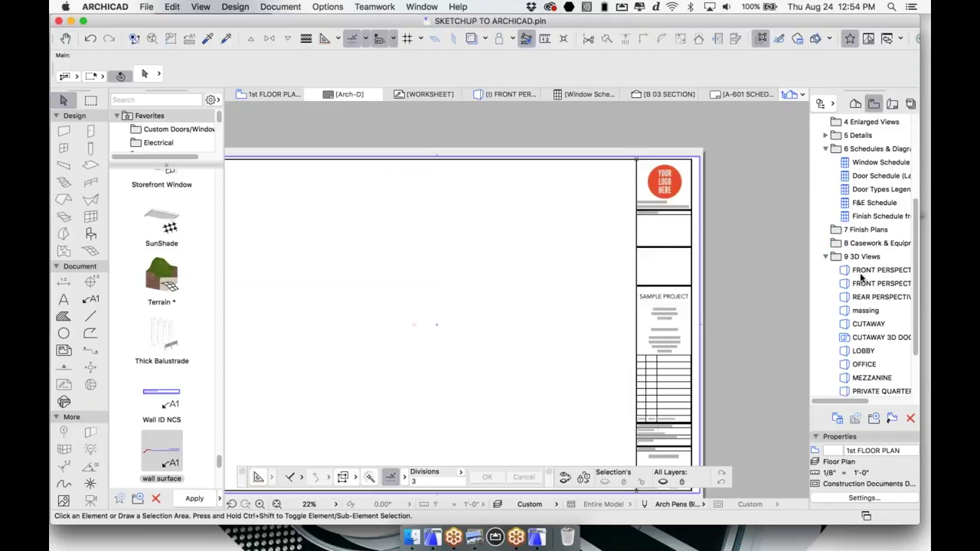
{"action": "double_click", "coordinate": [871, 312]}
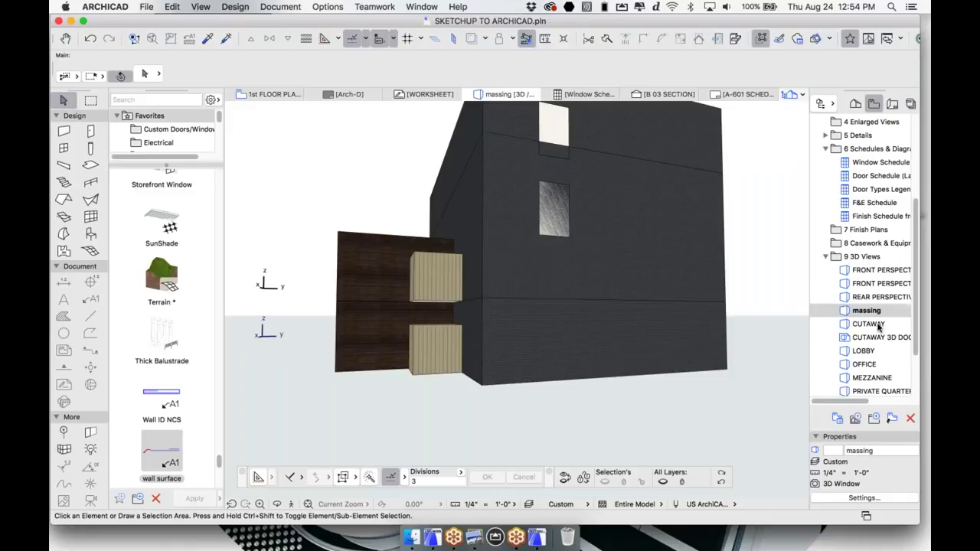
{"action": "left_click", "coordinate": [879, 327]}
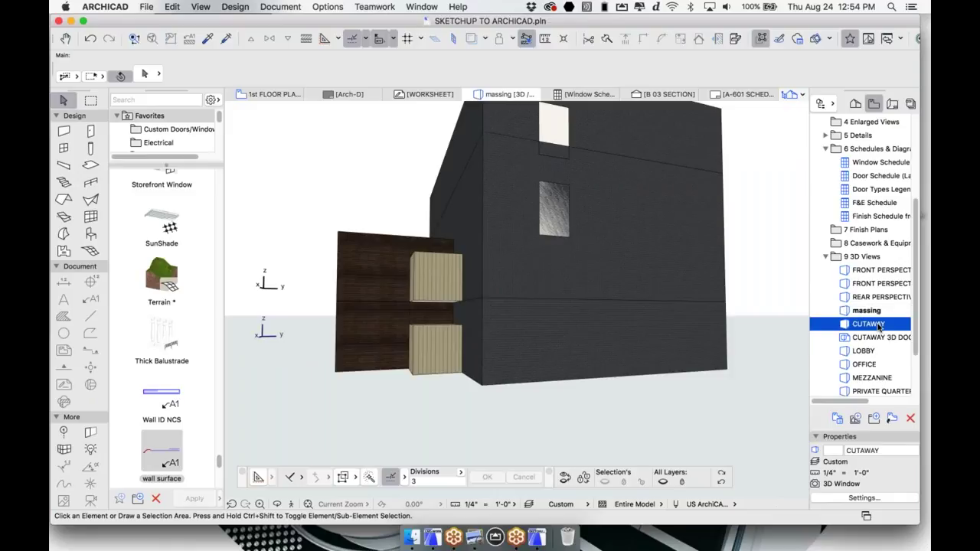
{"action": "left_click", "coordinate": [874, 271]}
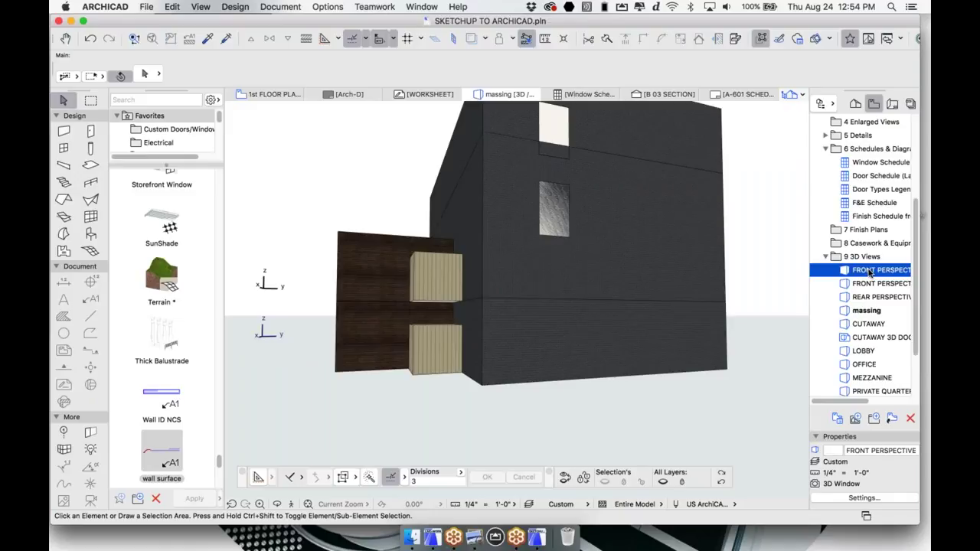
{"action": "double_click", "coordinate": [873, 271]}
Offset all edges of the shingle roof outward so it overhangs the brick walls.
{"action": "middle_click_drag", "start_coordinate": [695, 275], "coordinate": [313, 246], "text": "shift"}
{"action": "scroll", "coordinate": [485, 283], "scroll_direction": "down", "scroll_amount": 2}
{"action": "middle_click_drag", "start_coordinate": [466, 237], "coordinate": [422, 262], "text": "shift"}
{"action": "left_click_drag", "start_coordinate": [422, 261], "coordinate": [449, 262]}
{"action": "middle_click_drag", "start_coordinate": [550, 299], "coordinate": [538, 276], "text": "shift"}
{"action": "scroll", "coordinate": [538, 280], "scroll_direction": "down", "scroll_amount": 4}
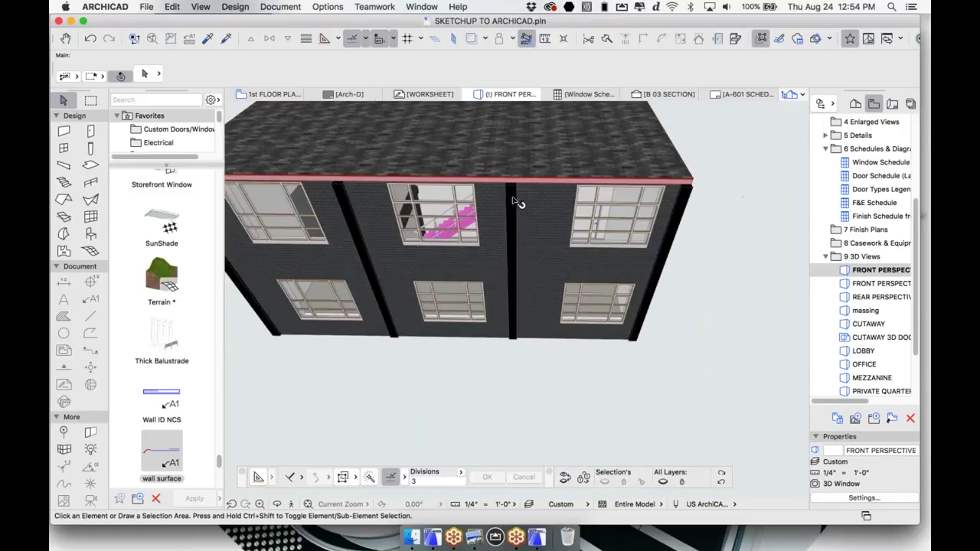
{"action": "left_click", "coordinate": [526, 181]}
{"action": "left_click", "coordinate": [528, 179]}
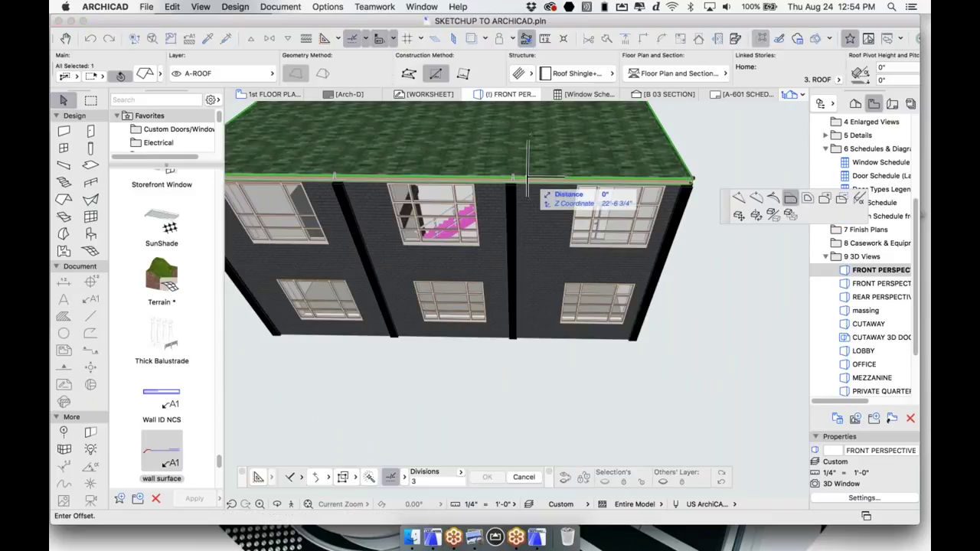
{"action": "left_click", "coordinate": [807, 198]}
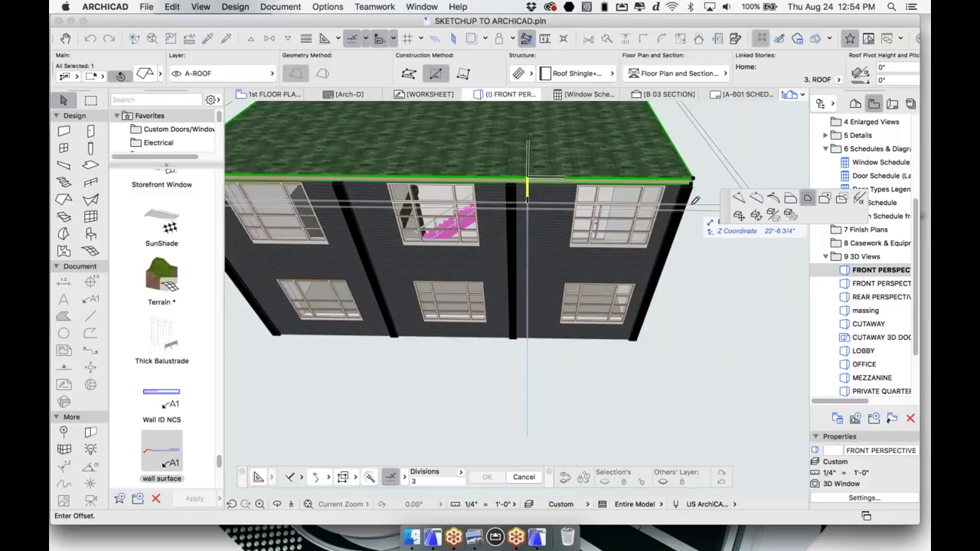
{"action": "left_click", "coordinate": [527, 181]}
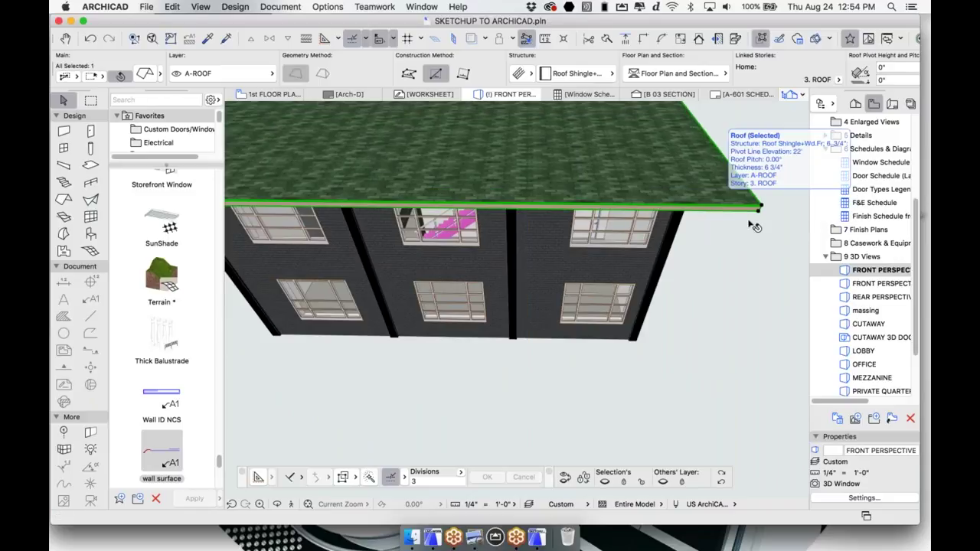
Override the edge surface of the selected shingle roof with Color: 08 Black* and view the building from a lower angle.
{"action": "double_click", "coordinate": [663, 209]}
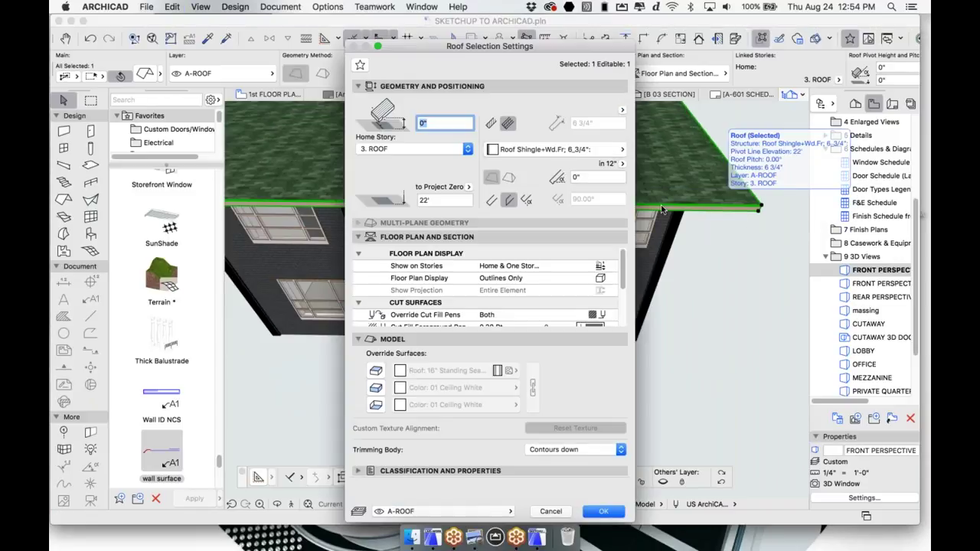
{"action": "left_click", "coordinate": [399, 389]}
{"action": "left_click", "coordinate": [422, 391]}
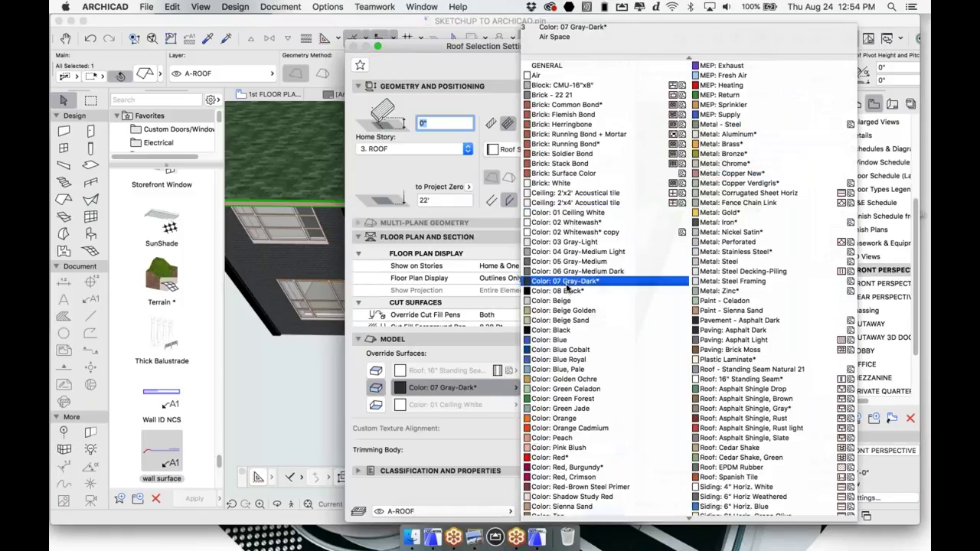
{"action": "left_click", "coordinate": [562, 291]}
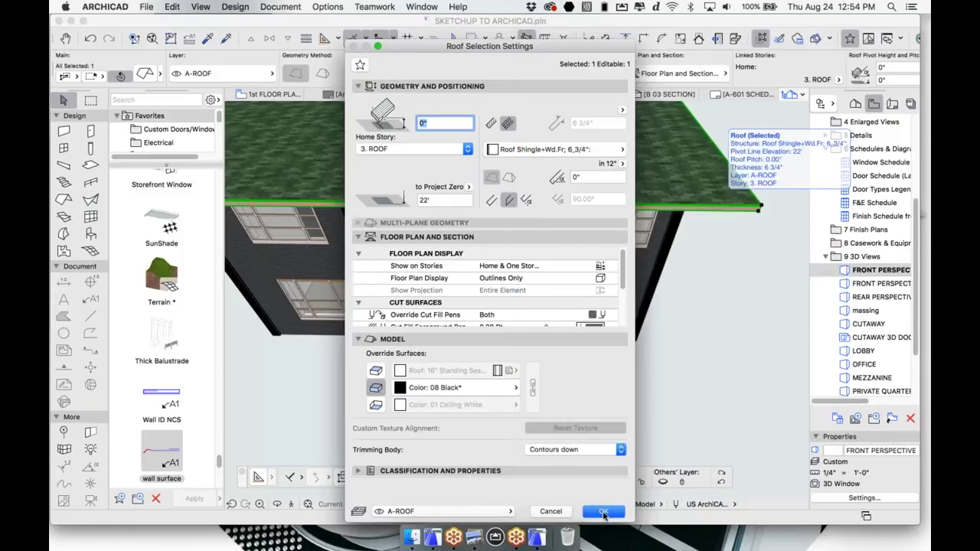
{"action": "left_click", "coordinate": [604, 512]}
{"action": "scroll", "coordinate": [475, 230], "scroll_direction": "up", "scroll_amount": 5}
{"action": "scroll", "coordinate": [628, 260], "scroll_direction": "down", "scroll_amount": 6}
{"action": "middle_click_drag", "start_coordinate": [595, 273], "coordinate": [573, 224], "text": "shift"}
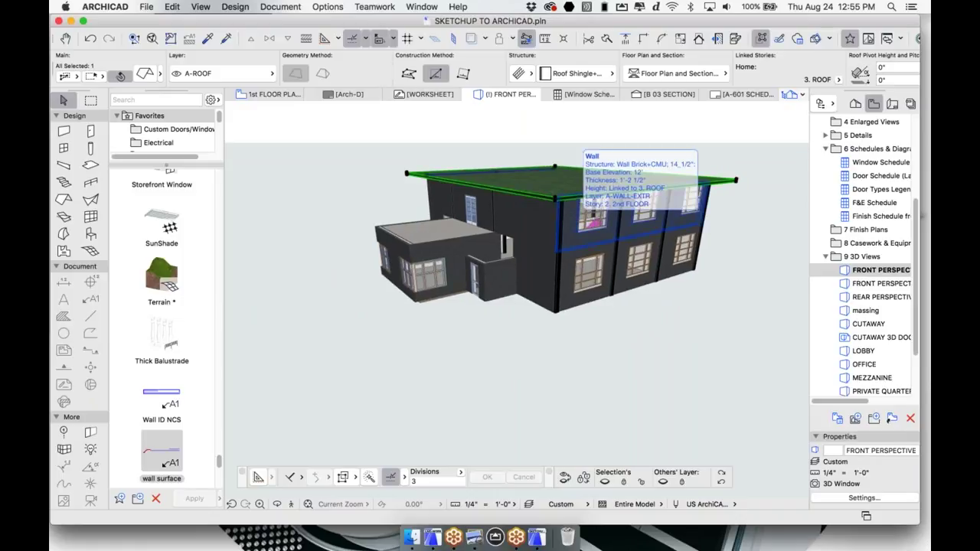
Create a new layout named TEST LAYOUT in the A-0 ARCHITECTURE subset of the layout book.
{"action": "left_click", "coordinate": [892, 103]}
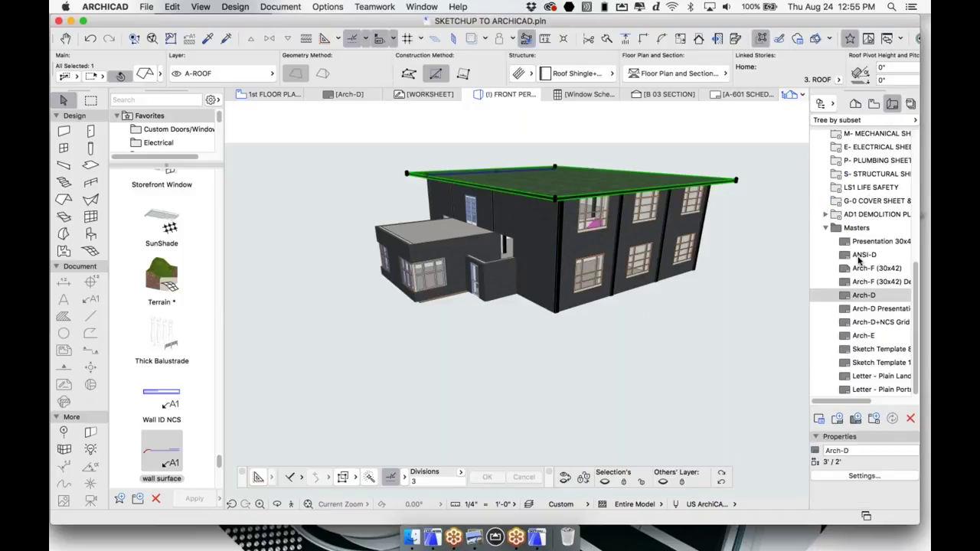
{"action": "scroll", "coordinate": [860, 260], "scroll_direction": "up", "scroll_amount": 10}
{"action": "left_click", "coordinate": [858, 138]}
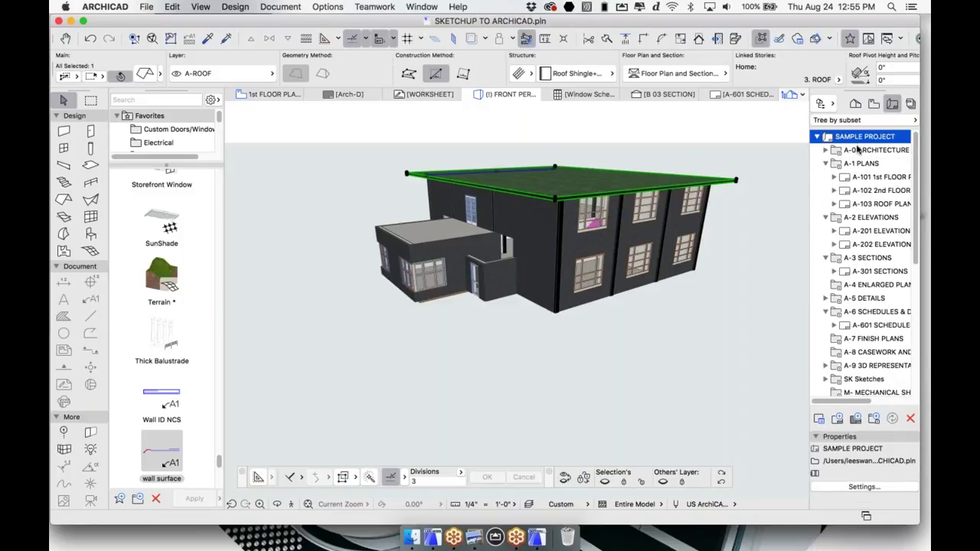
{"action": "left_click", "coordinate": [859, 150]}
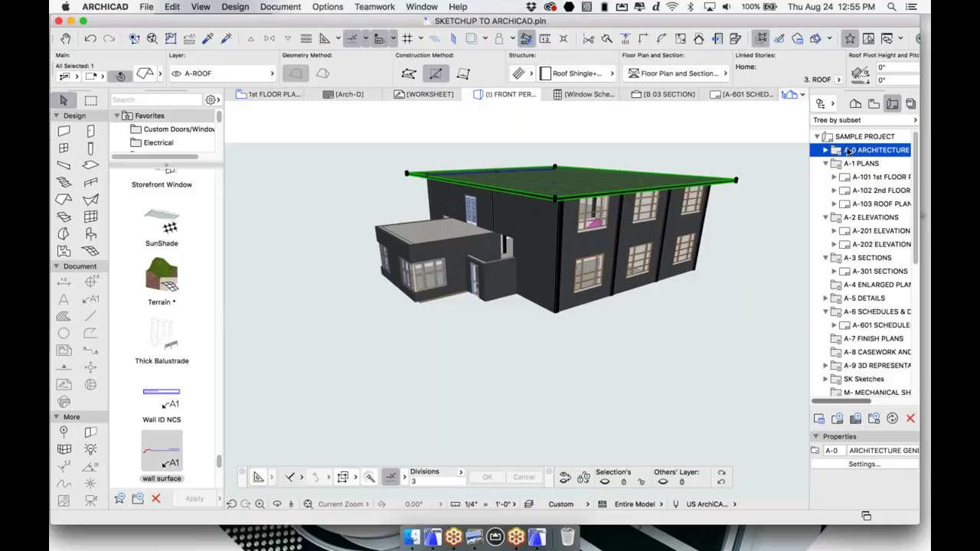
{"action": "left_click", "coordinate": [837, 418]}
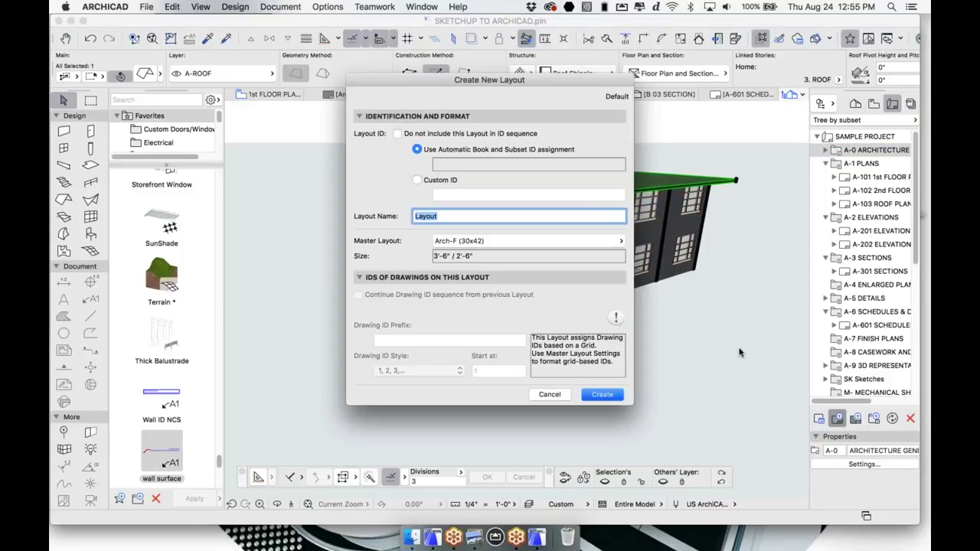
{"action": "type", "text": "TEST LAYOUT"}
{"action": "key", "text": "Return"}
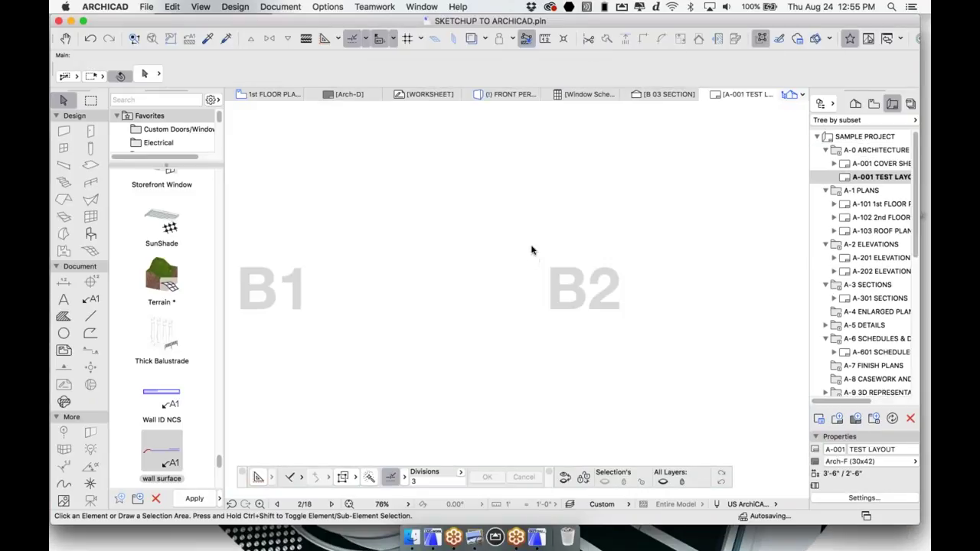
Change the master layout of TEST LAYOUT to Arch-D.
{"action": "scroll", "coordinate": [546, 268], "scroll_direction": "down", "scroll_amount": 3}
{"action": "middle_click_drag", "start_coordinate": [550, 268], "coordinate": [508, 294]}
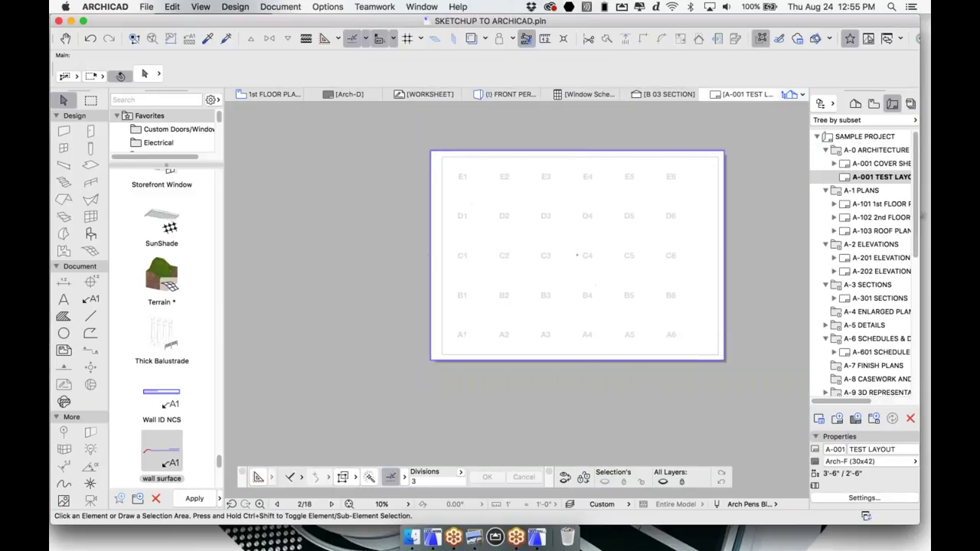
{"action": "left_click", "coordinate": [877, 464]}
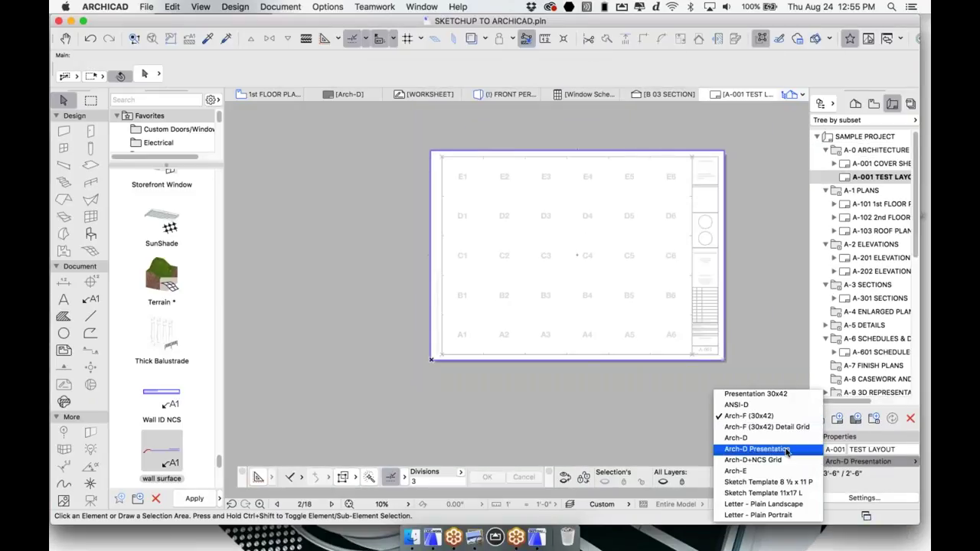
{"action": "left_click", "coordinate": [747, 438]}
{"action": "scroll", "coordinate": [573, 284], "scroll_direction": "up", "scroll_amount": 1}
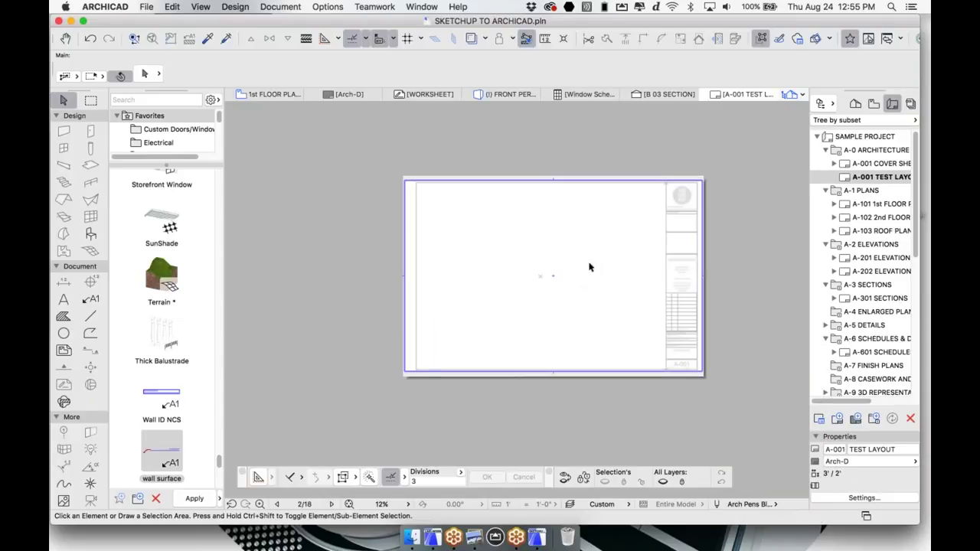
Place the saved 1st FLOOR PLAN view on the upper right area of the TEST LAYOUT sheet and inspect its drawing title.
{"action": "left_click", "coordinate": [874, 104]}
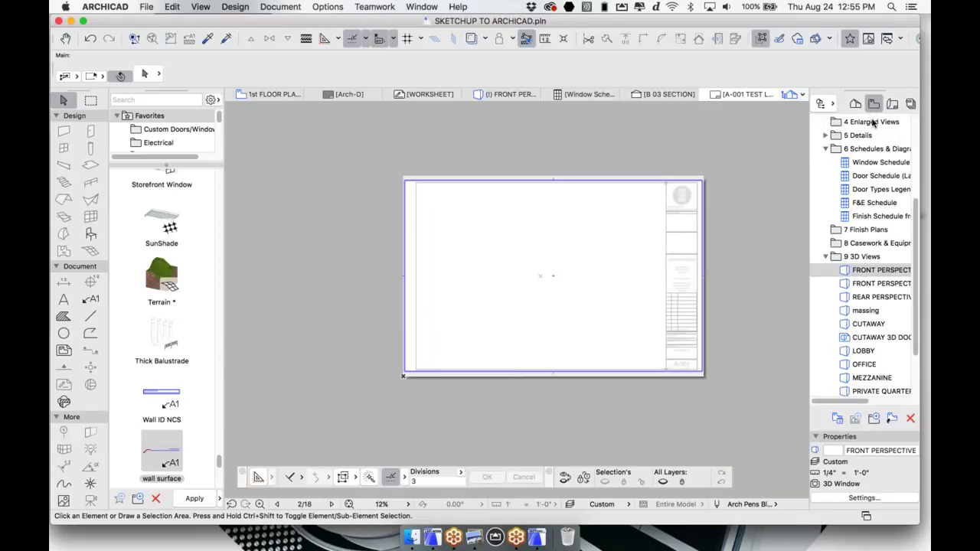
{"action": "scroll", "coordinate": [854, 214], "scroll_direction": "up", "scroll_amount": 5}
{"action": "left_click", "coordinate": [879, 218]}
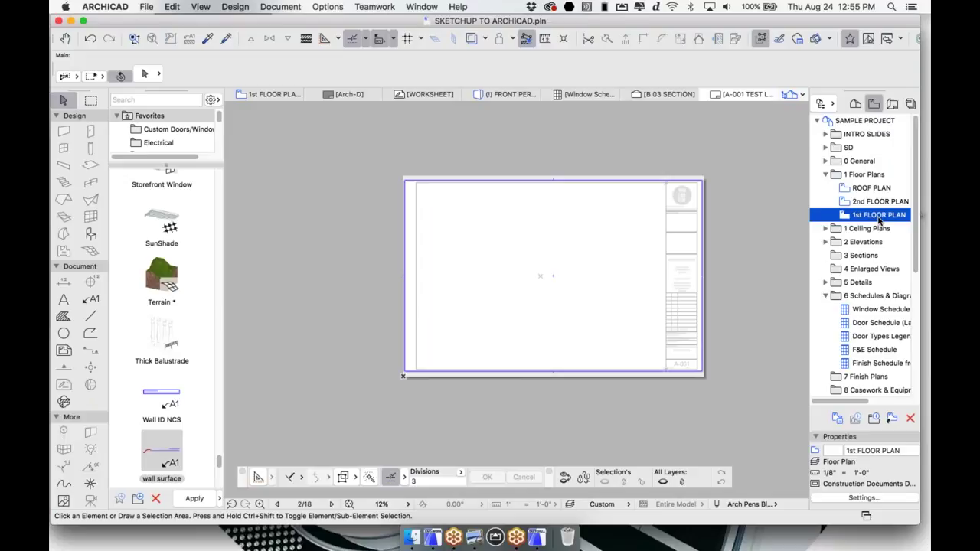
{"action": "mouse_move", "coordinate": [845, 211]}
{"action": "left_mouse_down"}
{"action": "mouse_move", "coordinate": [556, 284]}
{"action": "mouse_move", "coordinate": [560, 306]}
{"action": "mouse_move", "coordinate": [544, 301]}
{"action": "left_mouse_up"}
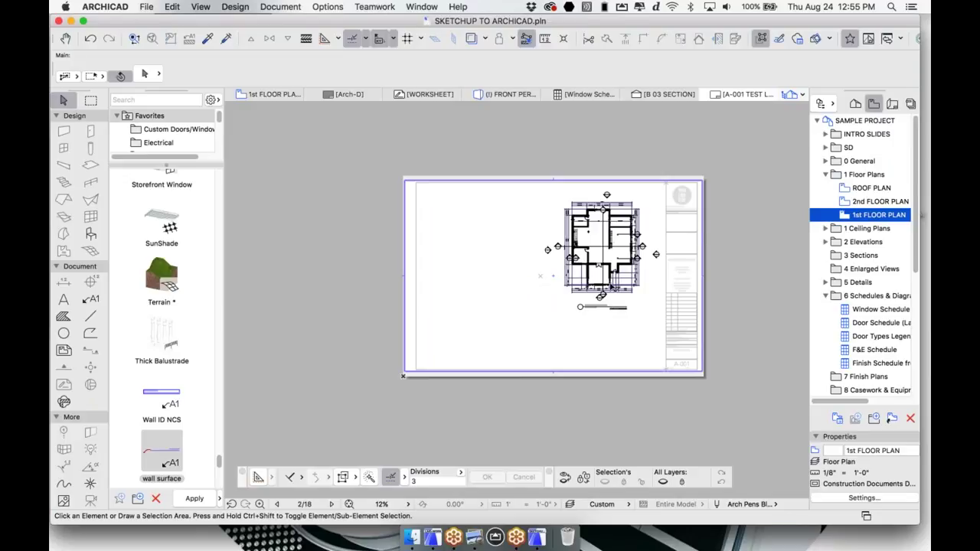
{"action": "scroll", "coordinate": [604, 315], "scroll_direction": "up", "scroll_amount": 4}
{"action": "scroll", "coordinate": [604, 316], "scroll_direction": "up", "scroll_amount": 2}
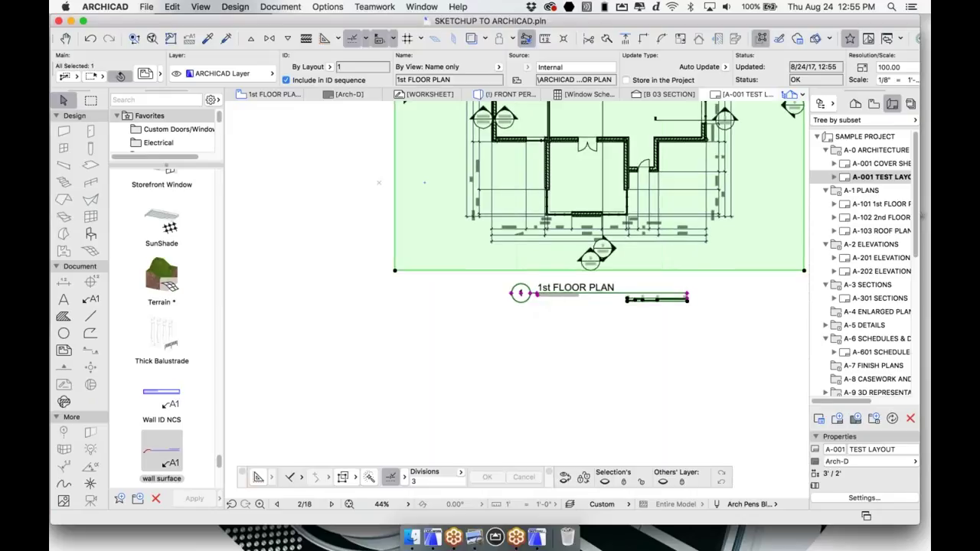
{"action": "scroll", "coordinate": [679, 320], "scroll_direction": "up", "scroll_amount": 3}
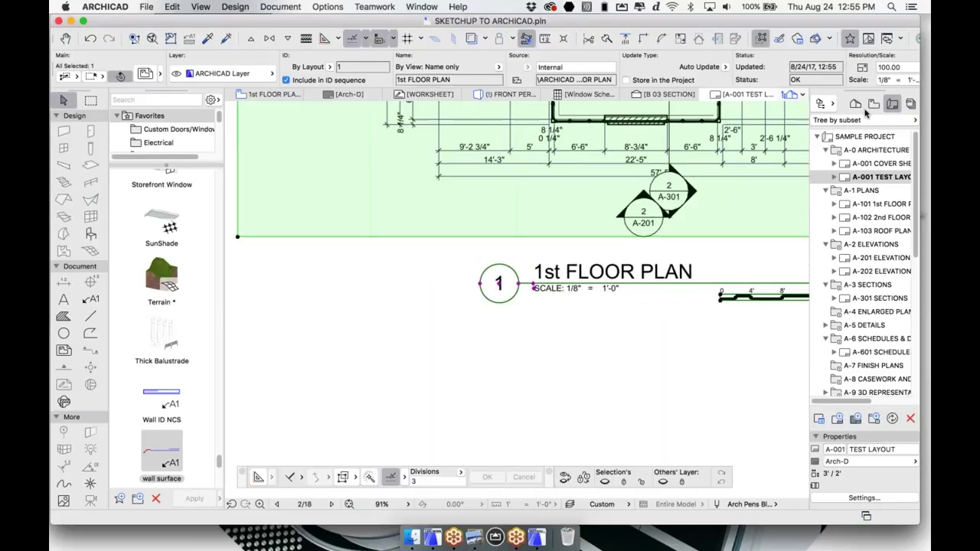
{"action": "key", "text": "Escape"}
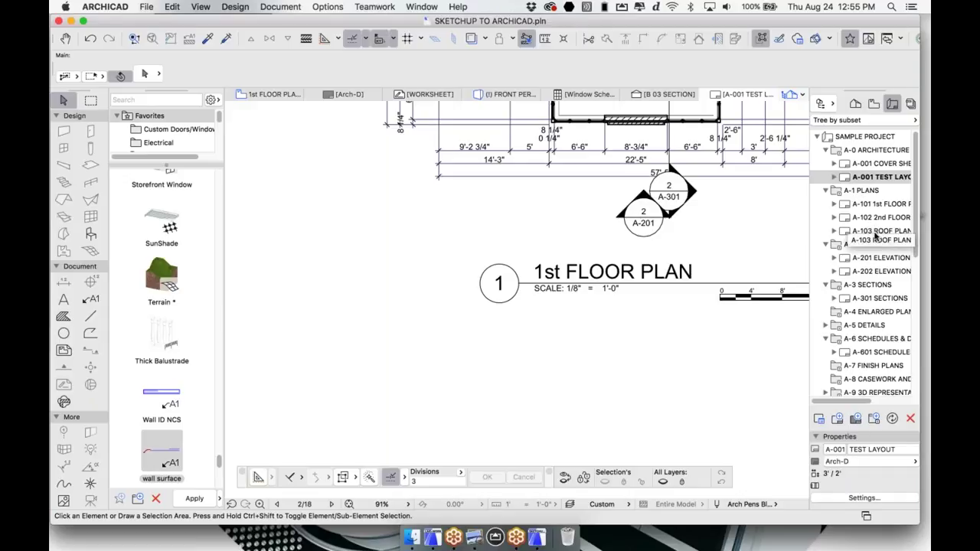
Move the A-201 ELEVATIONS layout into the A-1 PLANS subset and refresh the sheet to check the plan's elevation marker.
{"action": "left_click", "coordinate": [875, 269]}
{"action": "left_click", "coordinate": [854, 261]}
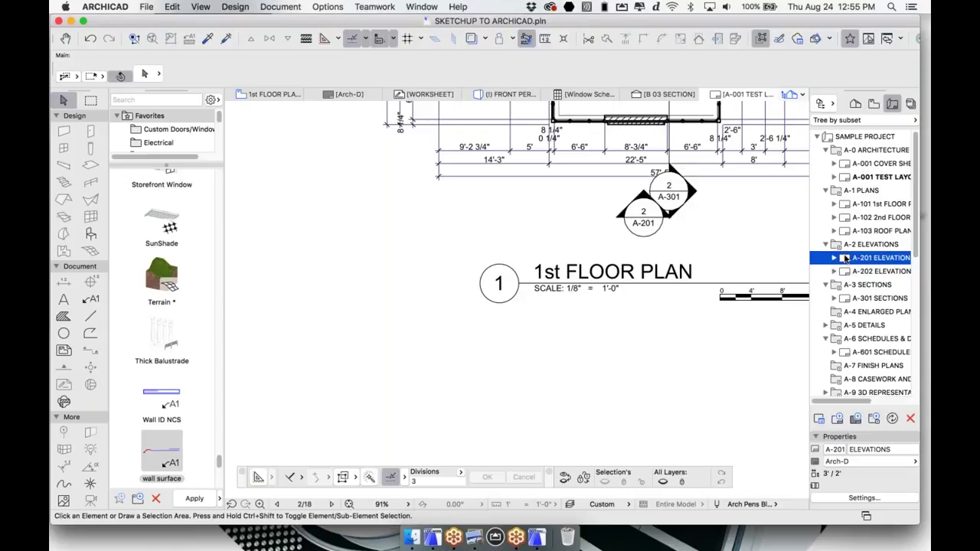
{"action": "left_click_drag", "start_coordinate": [835, 235], "coordinate": [851, 191]}
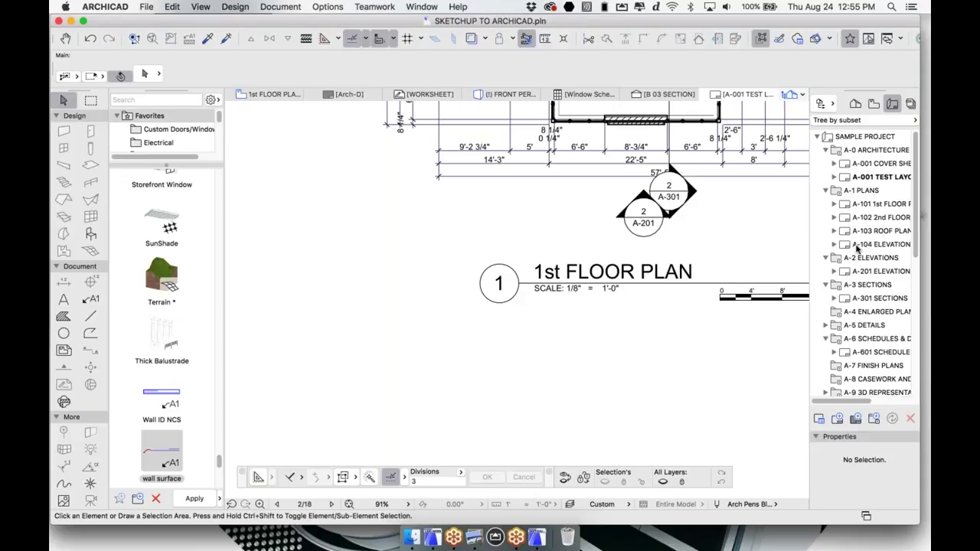
{"action": "scroll", "coordinate": [670, 218], "scroll_direction": "down", "scroll_amount": 1}
{"action": "scroll", "coordinate": [667, 214], "scroll_direction": "down", "scroll_amount": 1}
{"action": "scroll", "coordinate": [660, 215], "scroll_direction": "up", "scroll_amount": 2}
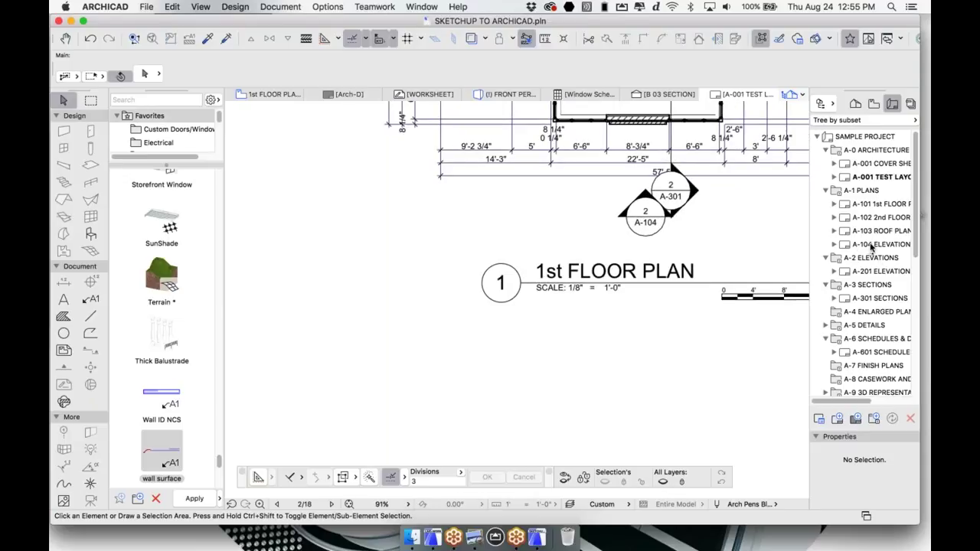
Return the moved elevations layout to the A-2 ELEVATIONS subset and show the whole TEST LAYOUT sheet.
{"action": "left_click_drag", "start_coordinate": [870, 247], "coordinate": [869, 261]}
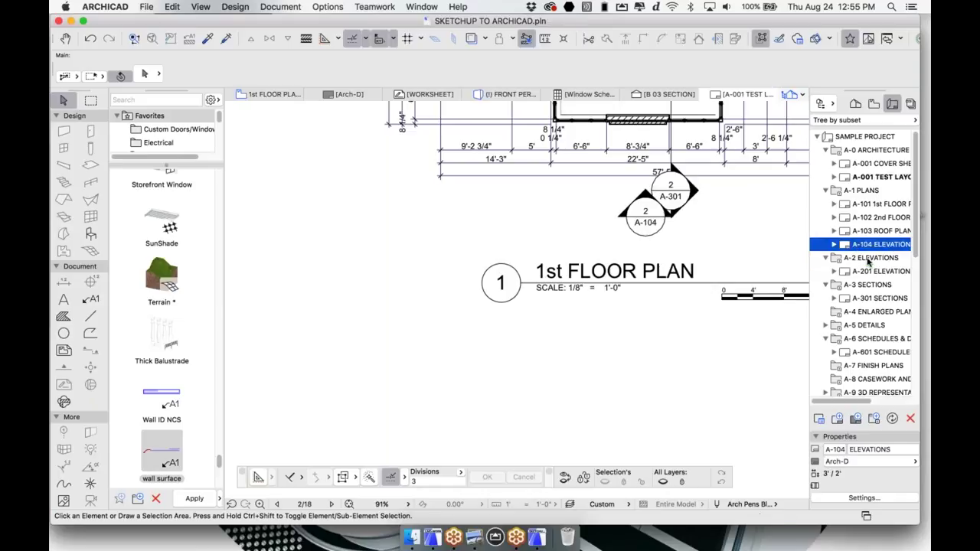
{"action": "scroll", "coordinate": [678, 360], "scroll_direction": "down", "scroll_amount": 6}
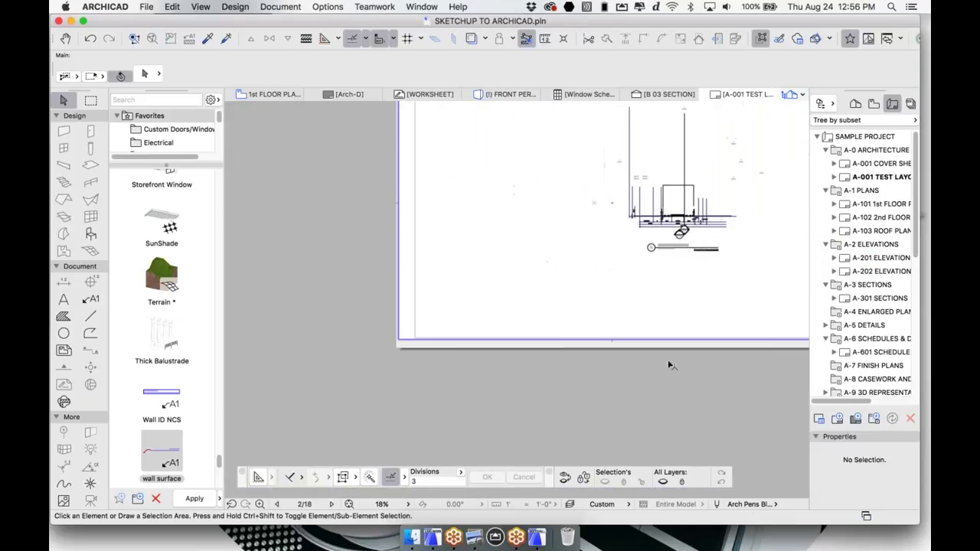
{"action": "middle_click", "coordinate": [676, 378]}
{"action": "middle_click", "coordinate": [676, 378]}
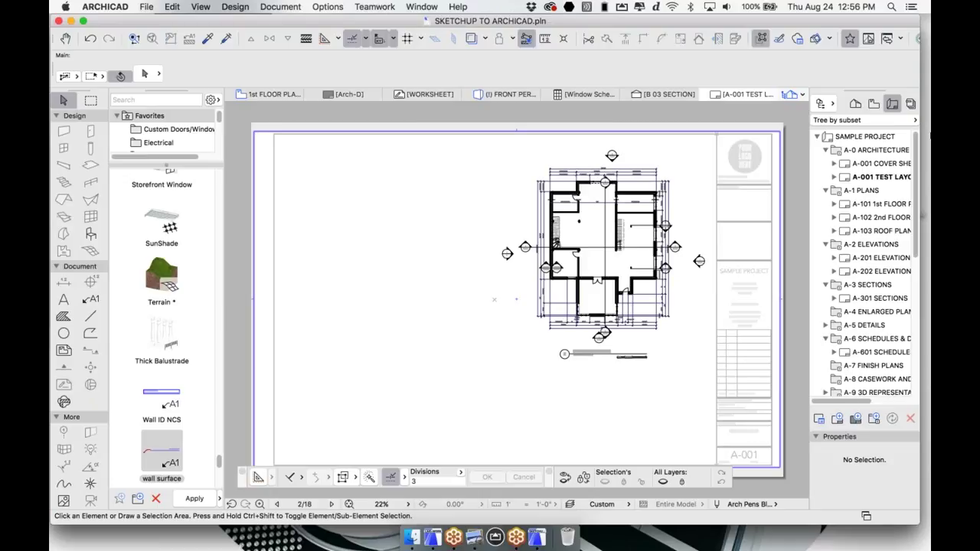
Show the Layouts to PDF publisher set and examine the list of available publisher sets.
{"action": "left_click", "coordinate": [911, 103]}
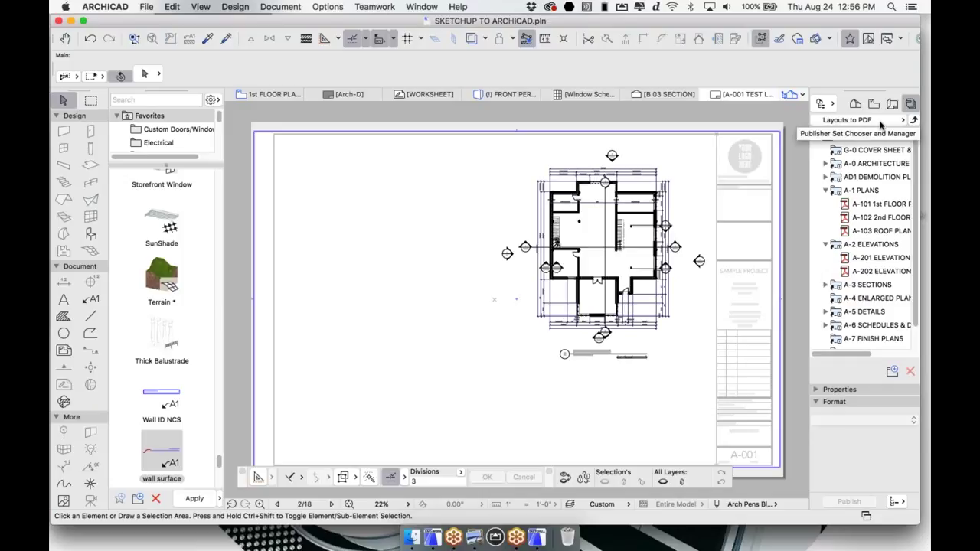
{"action": "left_click", "coordinate": [879, 121]}
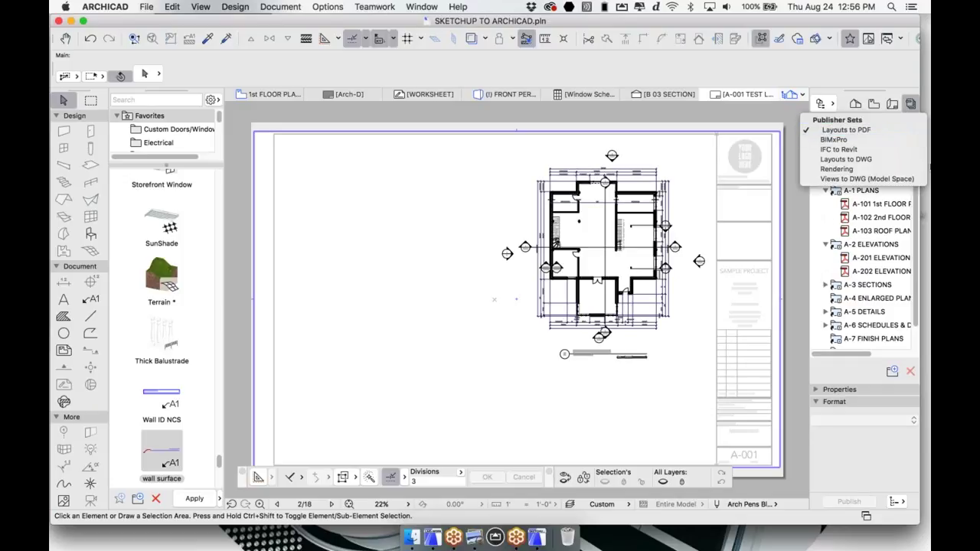
{"action": "left_click", "coordinate": [778, 135]}
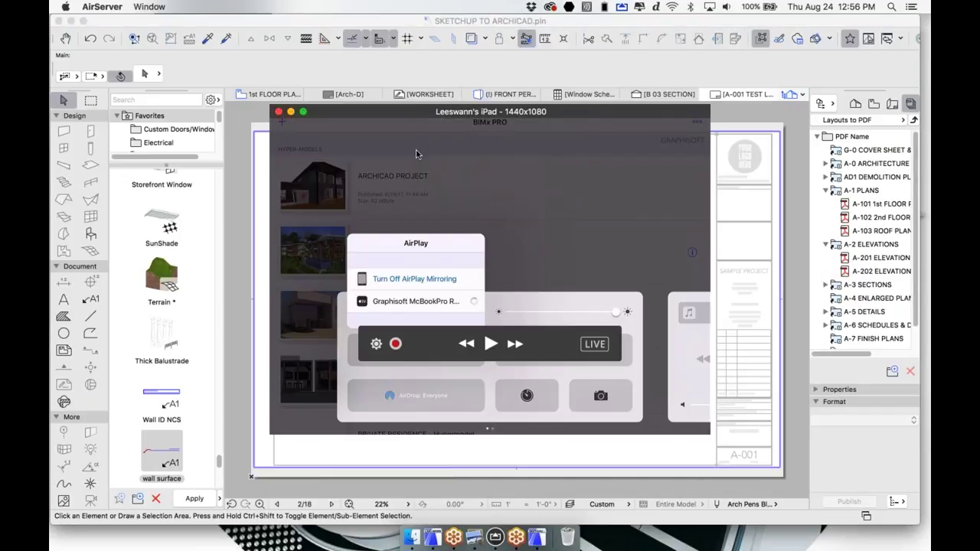
Switch to the mirrored iPad at full screen, browse the BIMx PRO models and open the ARCHICAD PROJECT hyper-model.
{"action": "left_click", "coordinate": [304, 114]}
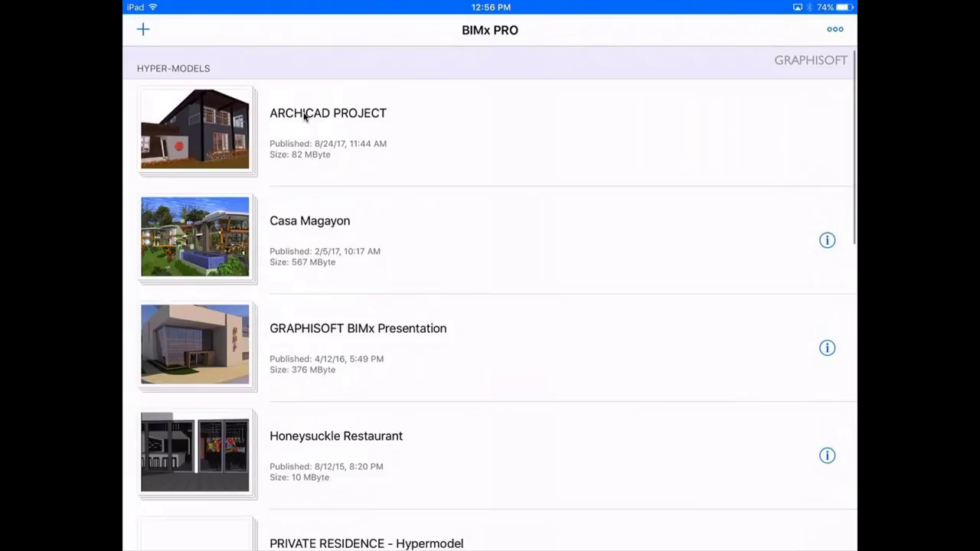
{"action": "scroll", "coordinate": [490, 306], "scroll_direction": "down", "scroll_amount": 7}
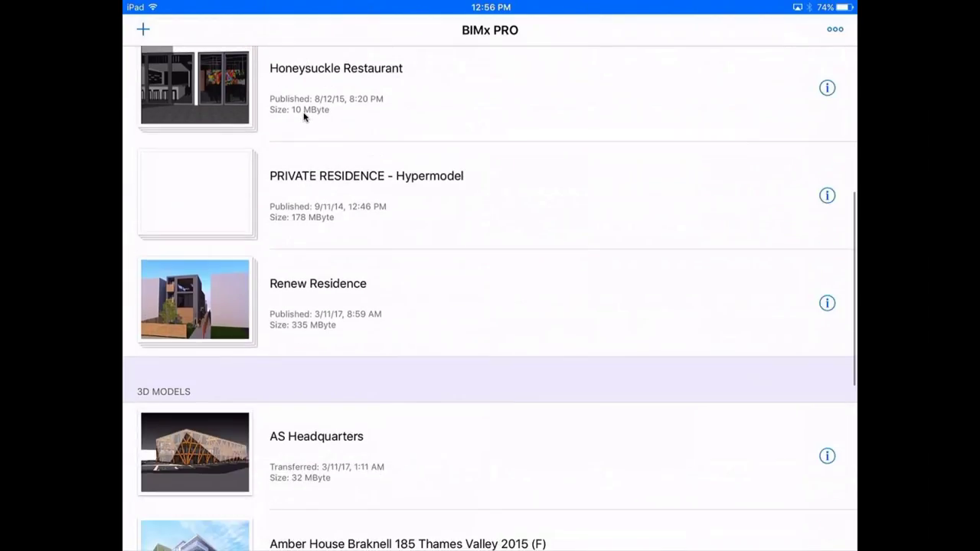
{"action": "scroll", "coordinate": [304, 116], "scroll_direction": "down", "scroll_amount": 4}
{"action": "scroll", "coordinate": [304, 117], "scroll_direction": "up", "scroll_amount": 2}
{"action": "scroll", "coordinate": [490, 307], "scroll_direction": "up", "scroll_amount": 8}
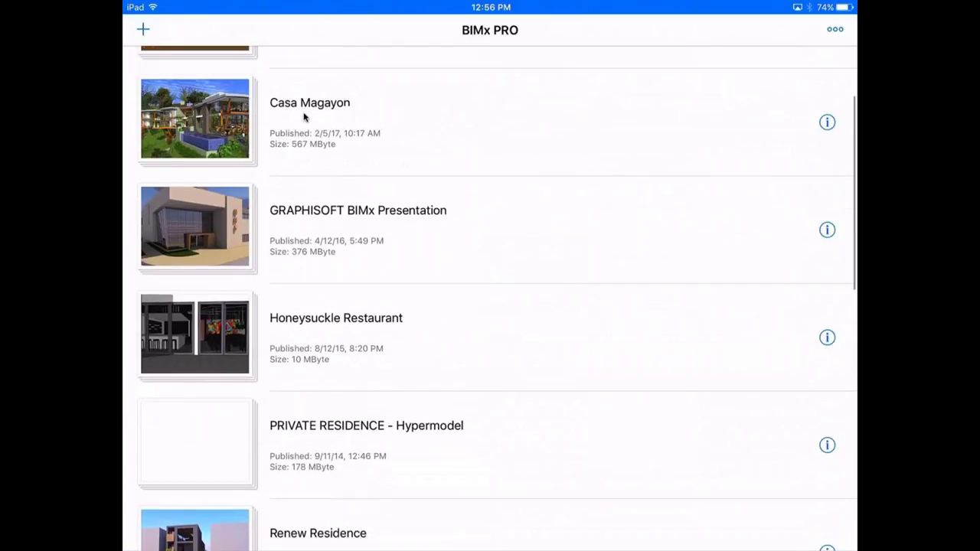
{"action": "left_click", "coordinate": [304, 117]}
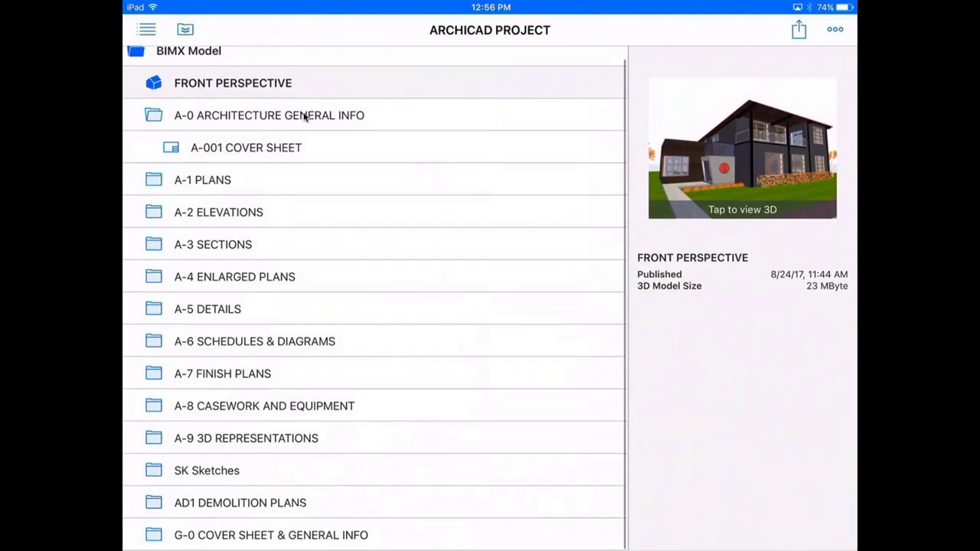
{"action": "scroll", "coordinate": [304, 116], "scroll_direction": "down", "scroll_amount": 2}
{"action": "scroll", "coordinate": [304, 116], "scroll_direction": "up", "scroll_amount": 3}
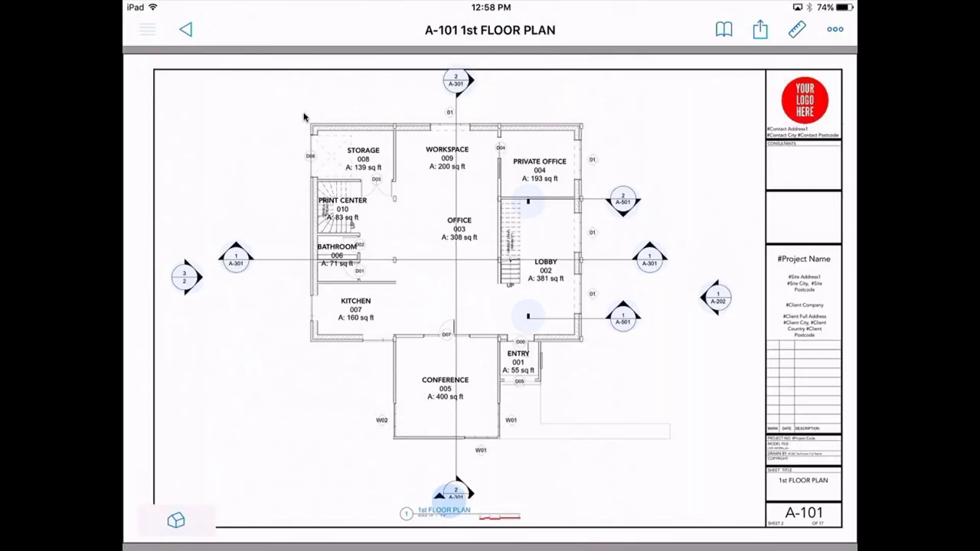
Return from the 1st floor plan to the project contents, open the A-001 COVER SHEET layout and look across it.
{"action": "left_click", "coordinate": [186, 30]}
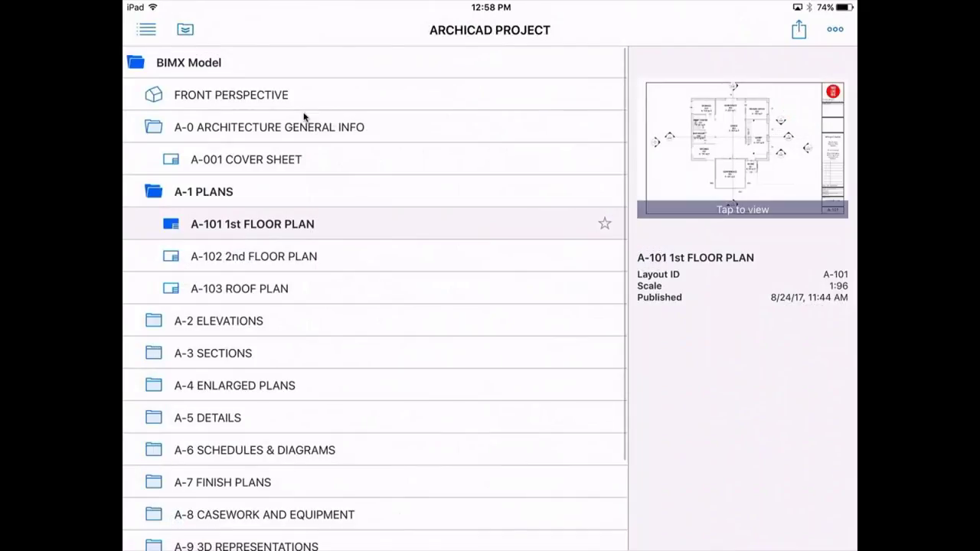
{"action": "left_click", "coordinate": [248, 160]}
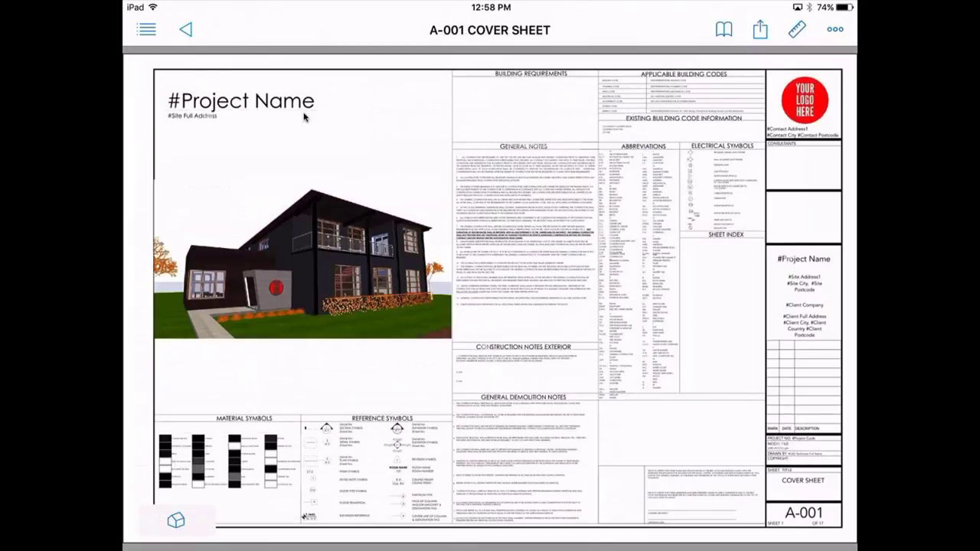
{"action": "scroll", "coordinate": [303, 116], "scroll_direction": "right", "scroll_amount": 2}
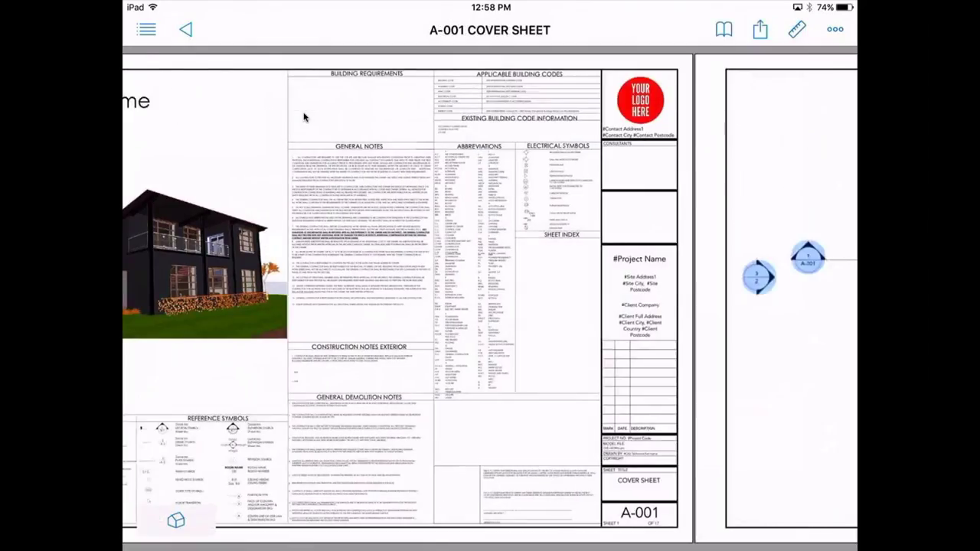
Move on to the A-101 1st FLOOR PLAN layout and view the model's FRONT PERSPECTIVE.
{"action": "scroll", "coordinate": [304, 117], "scroll_direction": "right", "scroll_amount": 3}
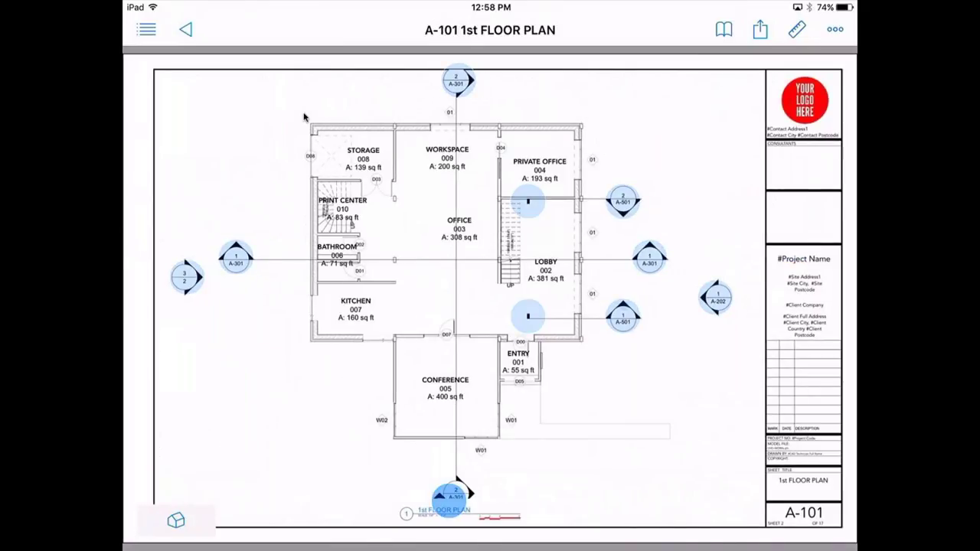
{"action": "scroll", "coordinate": [304, 116], "scroll_direction": "right", "scroll_amount": 1}
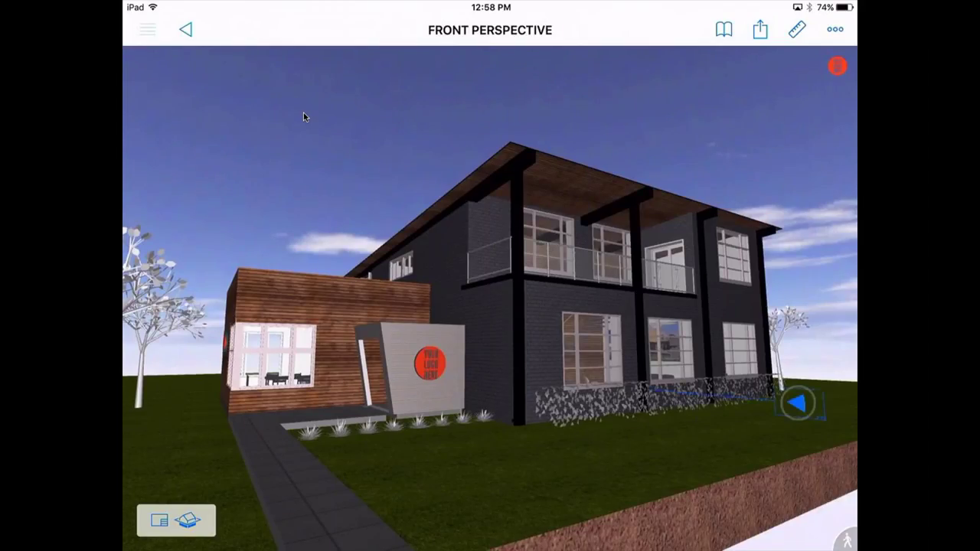
Open the 1 PRESENTATION PLANS layout and browse through 2 PRESENTATION ELEVATIONS to the 3 DIAGRAMS layout.
{"action": "scroll", "coordinate": [304, 117], "scroll_direction": "down", "scroll_amount": 3}
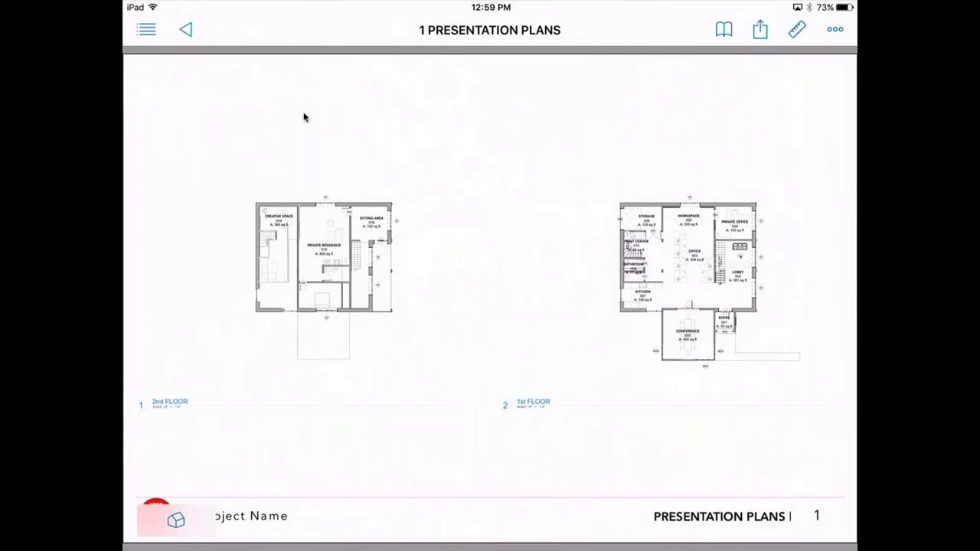
{"action": "scroll", "coordinate": [304, 117], "scroll_direction": "right", "scroll_amount": 3}
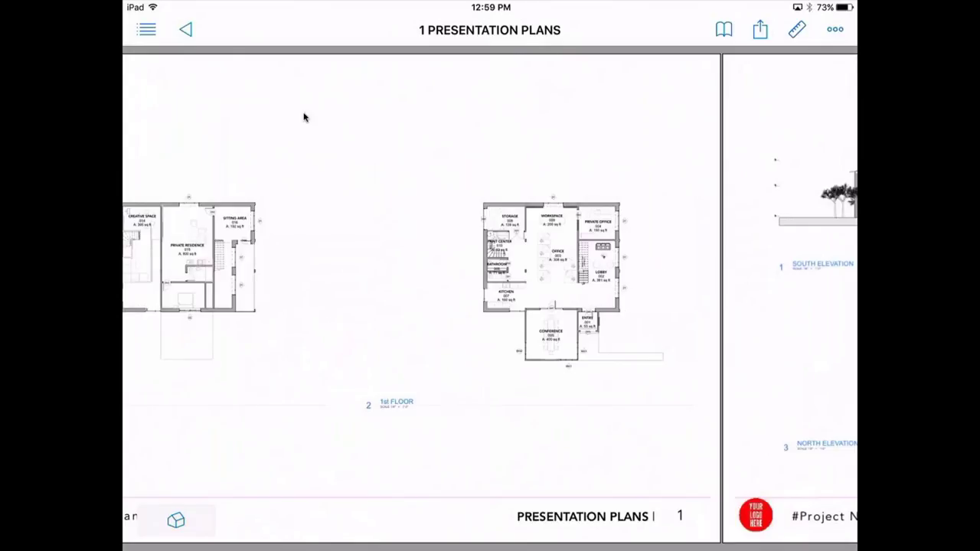
{"action": "scroll", "coordinate": [304, 117], "scroll_direction": "right", "scroll_amount": 8}
{"action": "scroll", "coordinate": [304, 117], "scroll_direction": "right", "scroll_amount": 3}
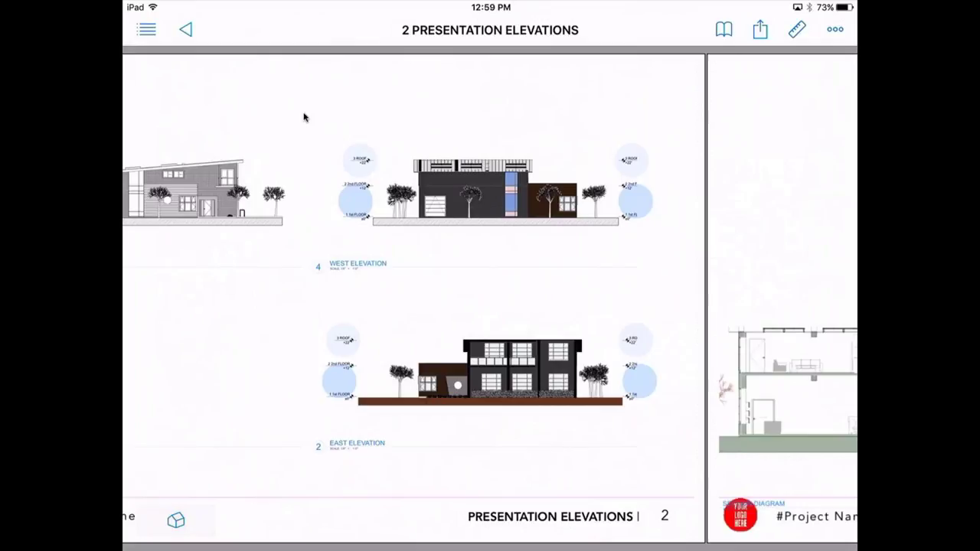
{"action": "scroll", "coordinate": [304, 117], "scroll_direction": "right", "scroll_amount": 5}
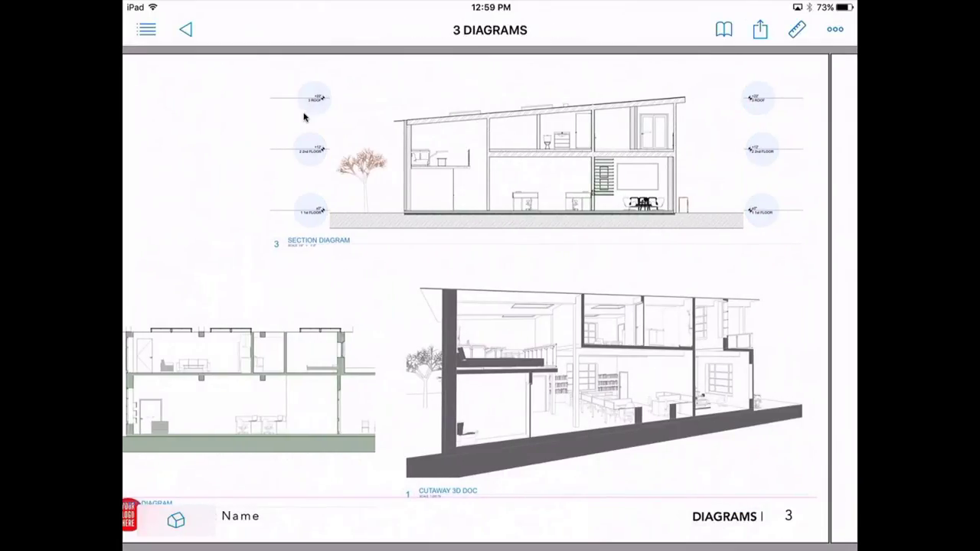
{"action": "scroll", "coordinate": [304, 117], "scroll_direction": "right", "scroll_amount": 5}
{"action": "scroll", "coordinate": [304, 117], "scroll_direction": "left", "scroll_amount": 5}
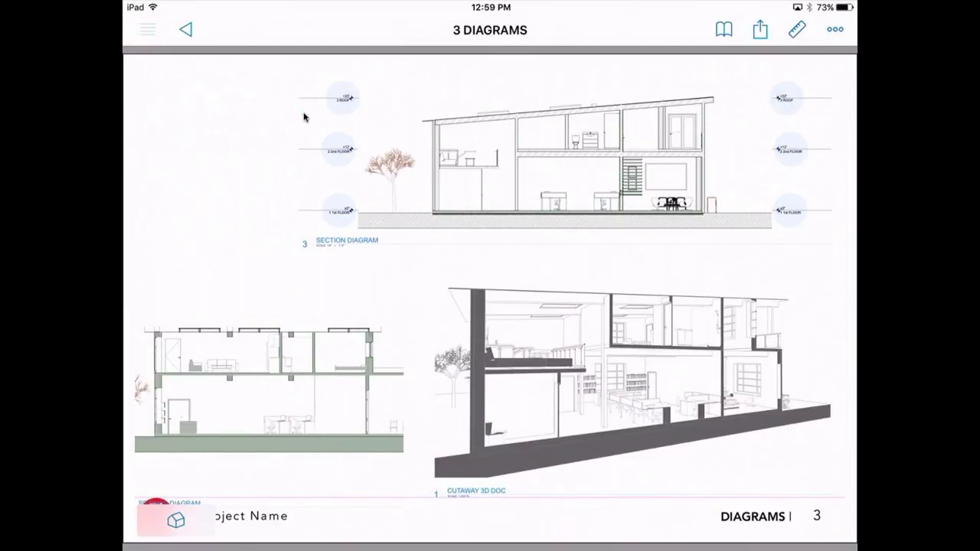
Return to the hyper-model's project contents, leave the full-screen iPad mirror and switch to the LIVE+WORK project in Archicad.
{"action": "scroll", "coordinate": [304, 117], "scroll_direction": "down", "scroll_amount": 3}
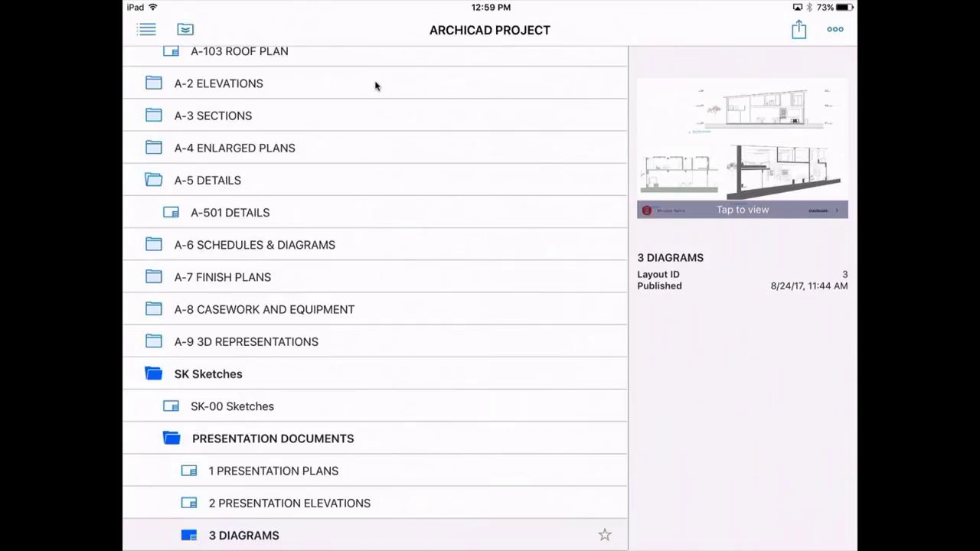
{"action": "key", "text": "Escape"}
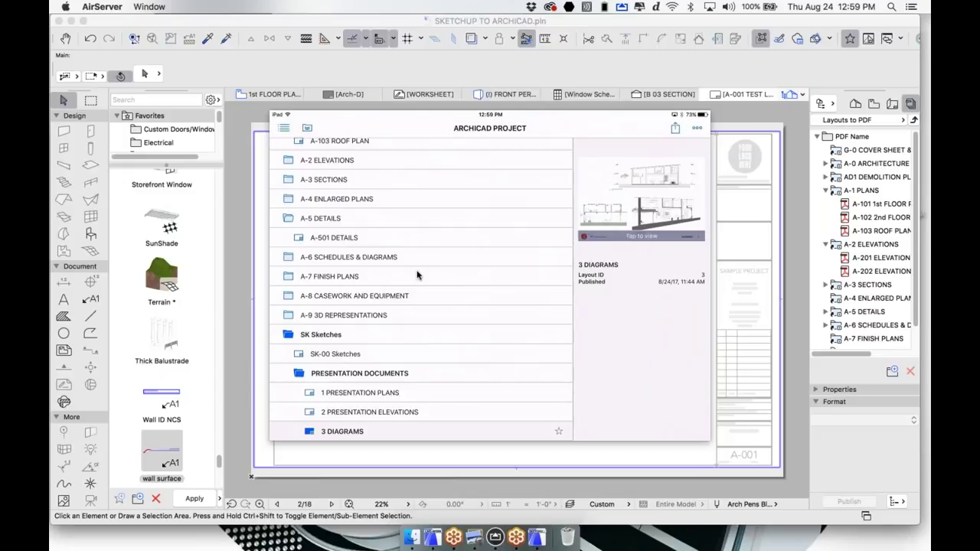
{"action": "left_click", "coordinate": [537, 541]}
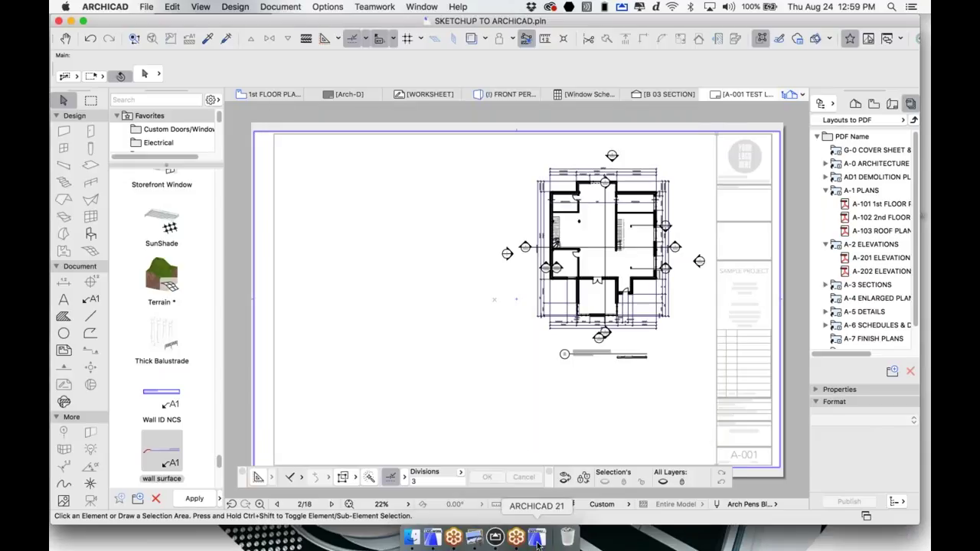
{"action": "left_click", "coordinate": [433, 539]}
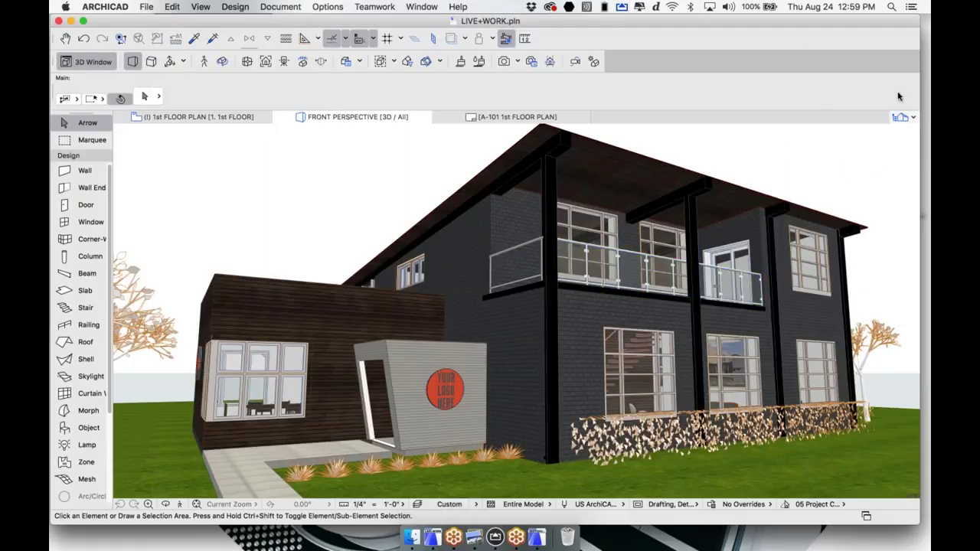
Open the General Purpose view from the Rendering folder of the view map and start its CineRender rendering.
{"action": "left_click", "coordinate": [900, 117]}
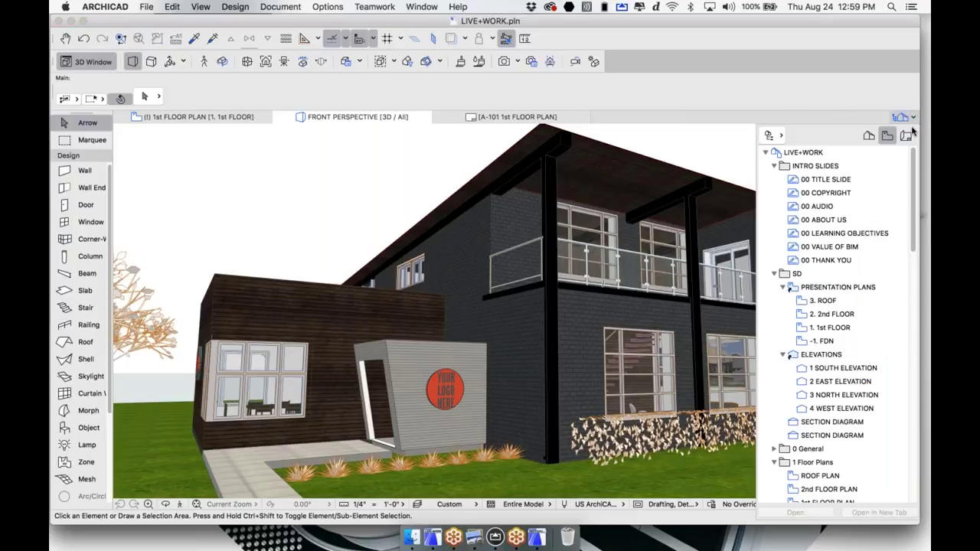
{"action": "scroll", "coordinate": [854, 360], "scroll_direction": "down", "scroll_amount": 5}
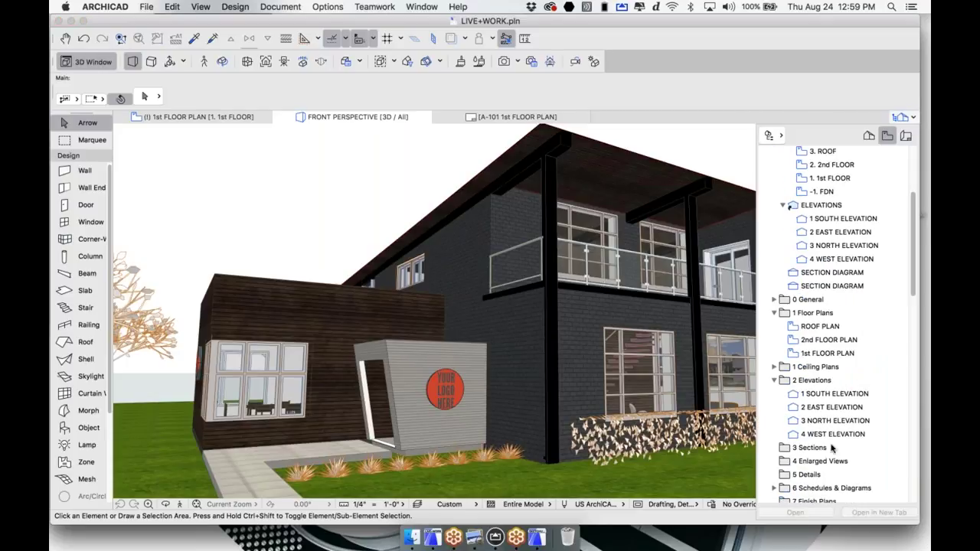
{"action": "scroll", "coordinate": [827, 444], "scroll_direction": "down", "scroll_amount": 3}
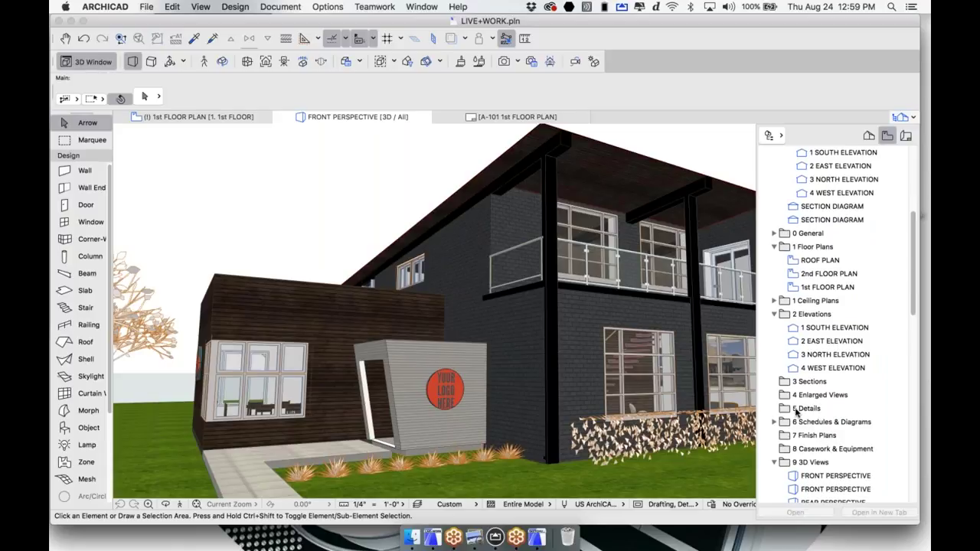
{"action": "scroll", "coordinate": [811, 450], "scroll_direction": "down", "scroll_amount": 2}
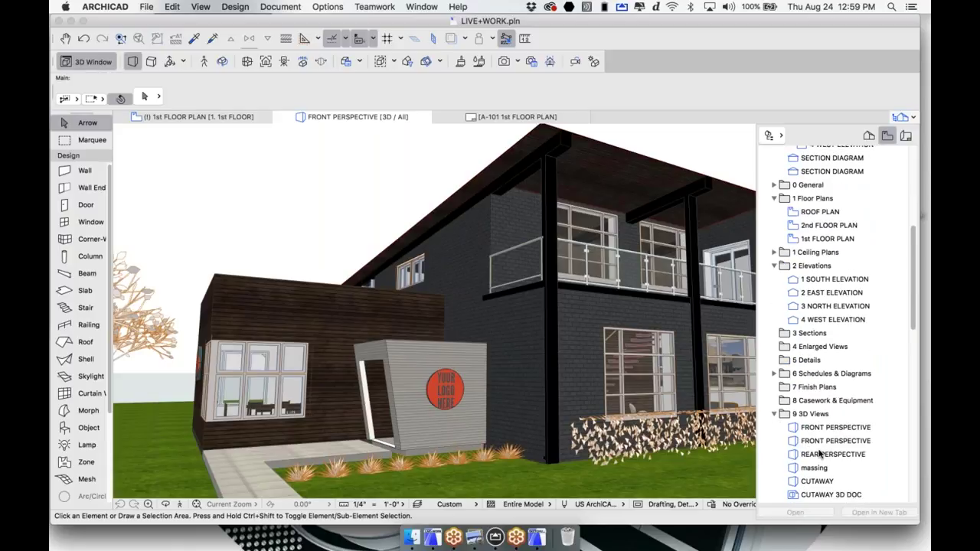
{"action": "left_click", "coordinate": [824, 429]}
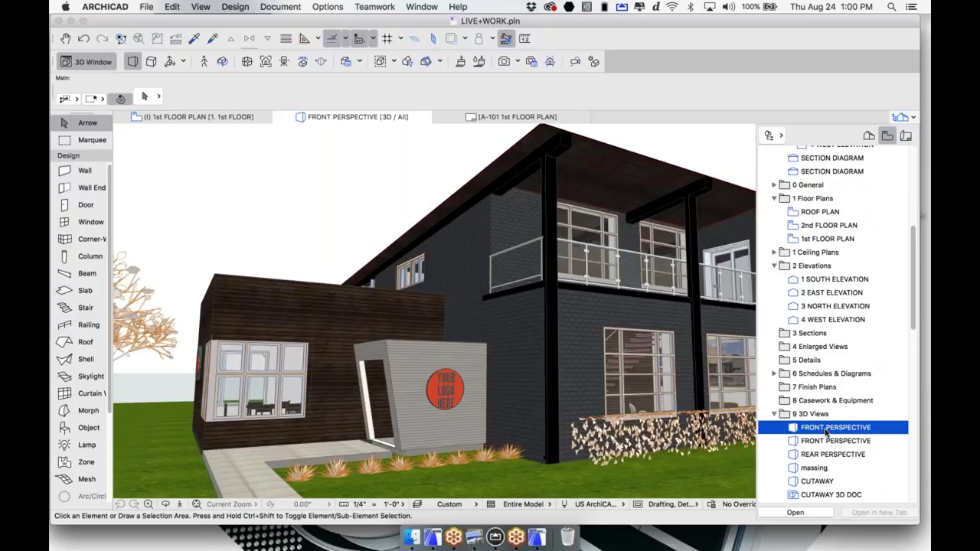
{"action": "scroll", "coordinate": [827, 430], "scroll_direction": "down", "scroll_amount": 2}
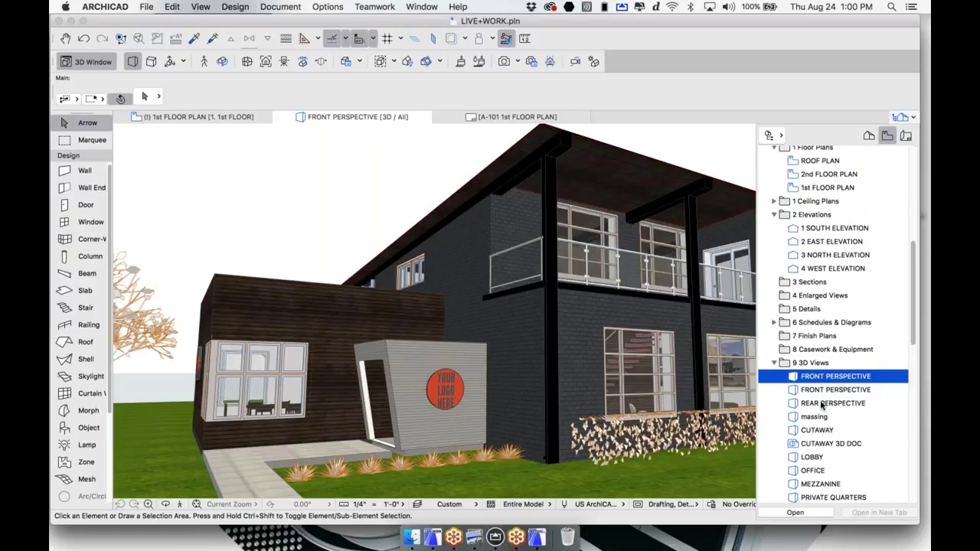
{"action": "scroll", "coordinate": [821, 431], "scroll_direction": "down", "scroll_amount": 2}
{"action": "scroll", "coordinate": [820, 488], "scroll_direction": "down", "scroll_amount": 2}
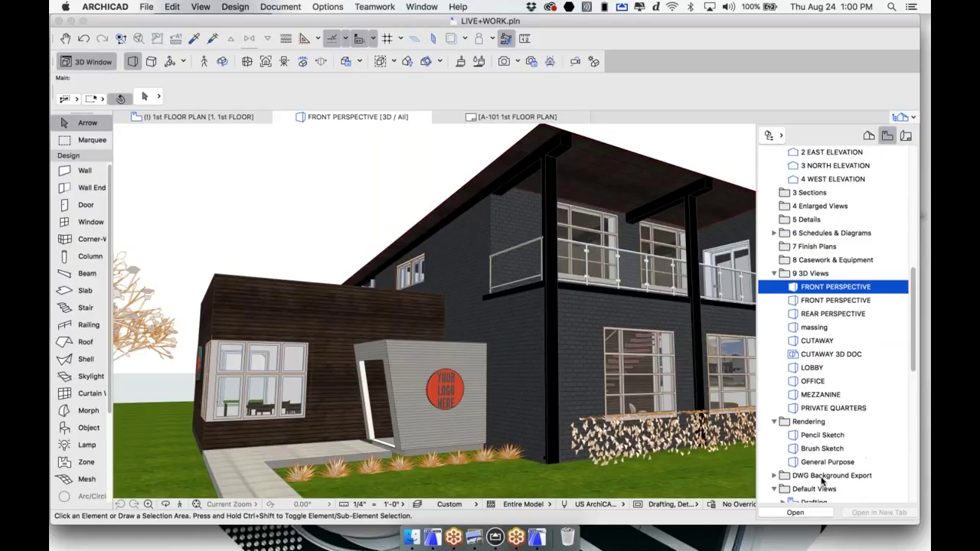
{"action": "double_click", "coordinate": [828, 462]}
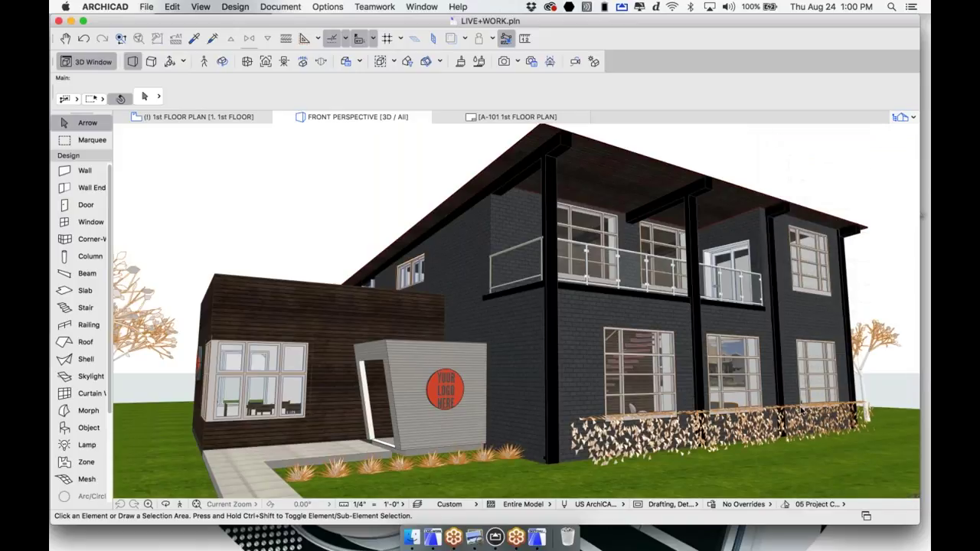
{"action": "key", "text": "super+shift+r"}
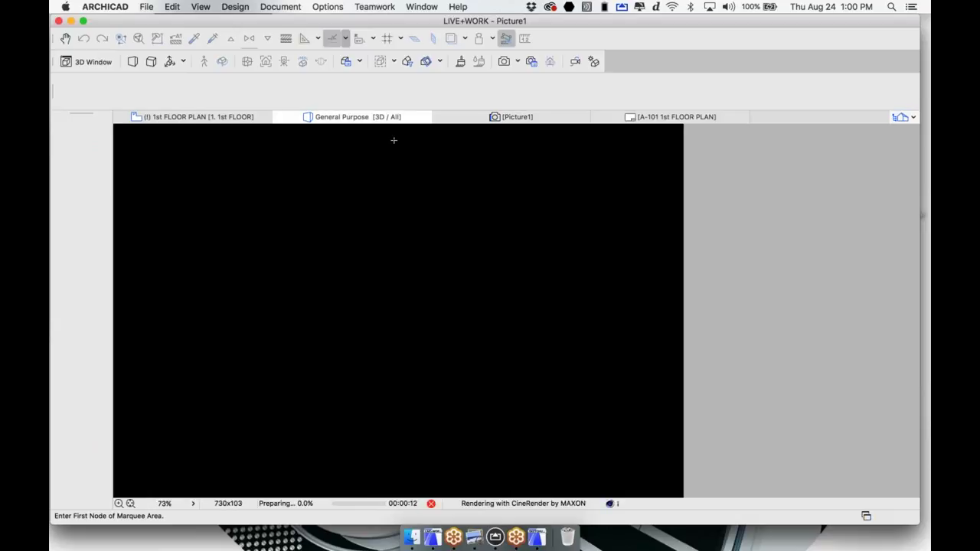
Go back to the 3D view, open the Pencil Sketch view from the Rendering folder and start rendering it.
{"action": "left_click", "coordinate": [413, 119]}
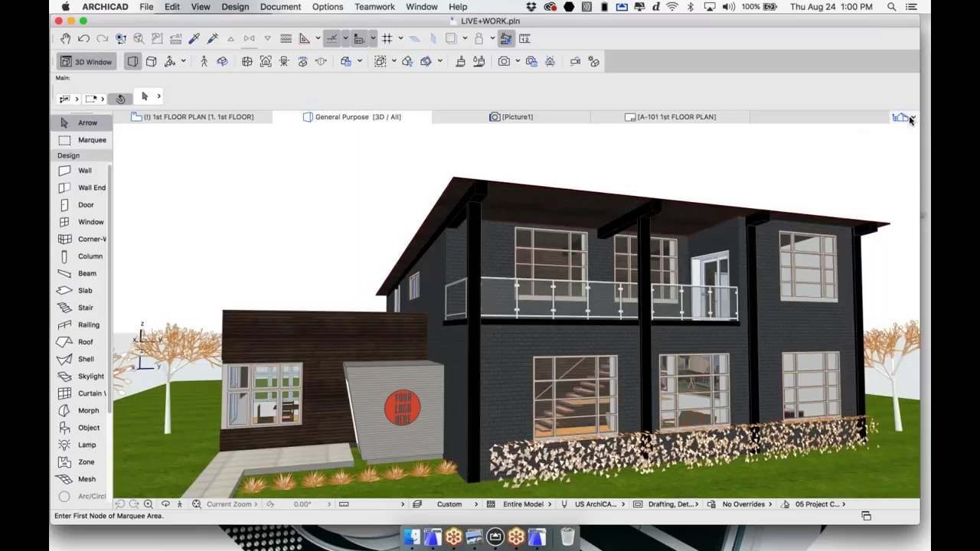
{"action": "left_click", "coordinate": [904, 117]}
{"action": "scroll", "coordinate": [838, 432], "scroll_direction": "down", "scroll_amount": 5}
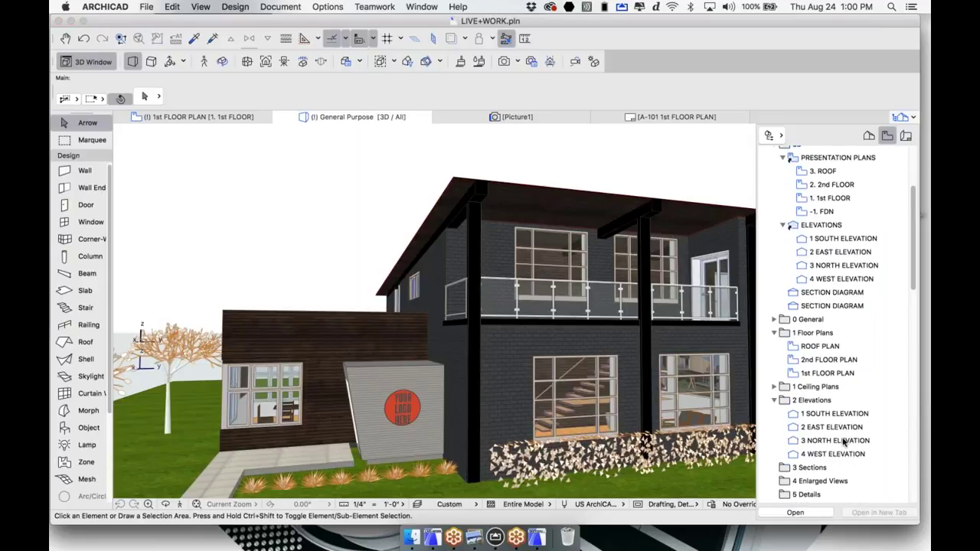
{"action": "scroll", "coordinate": [839, 432], "scroll_direction": "down", "scroll_amount": 6}
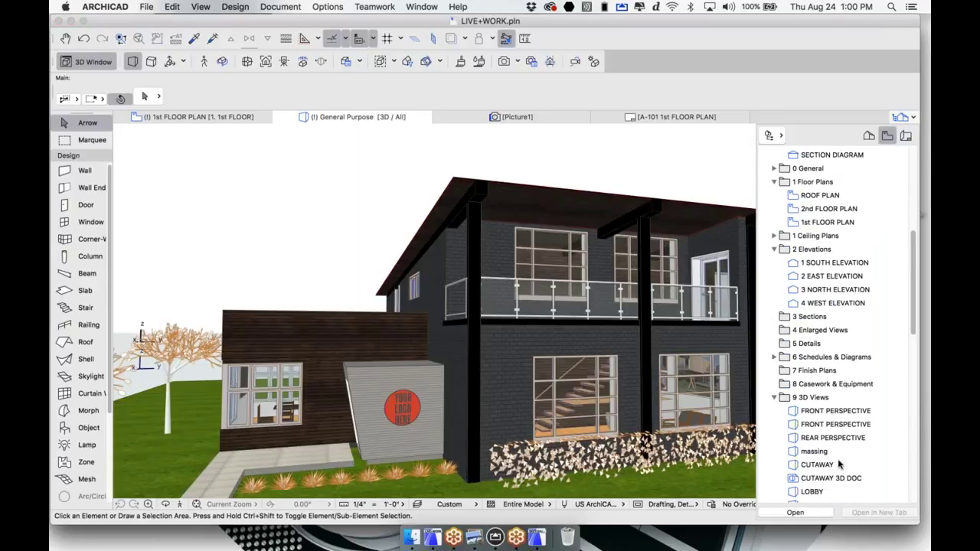
{"action": "scroll", "coordinate": [824, 460], "scroll_direction": "down", "scroll_amount": 5}
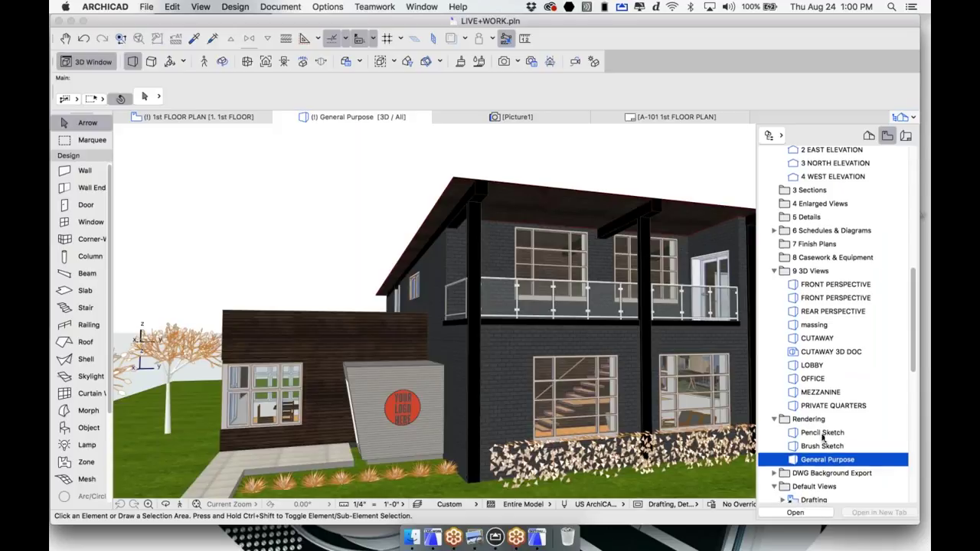
{"action": "double_click", "coordinate": [823, 433]}
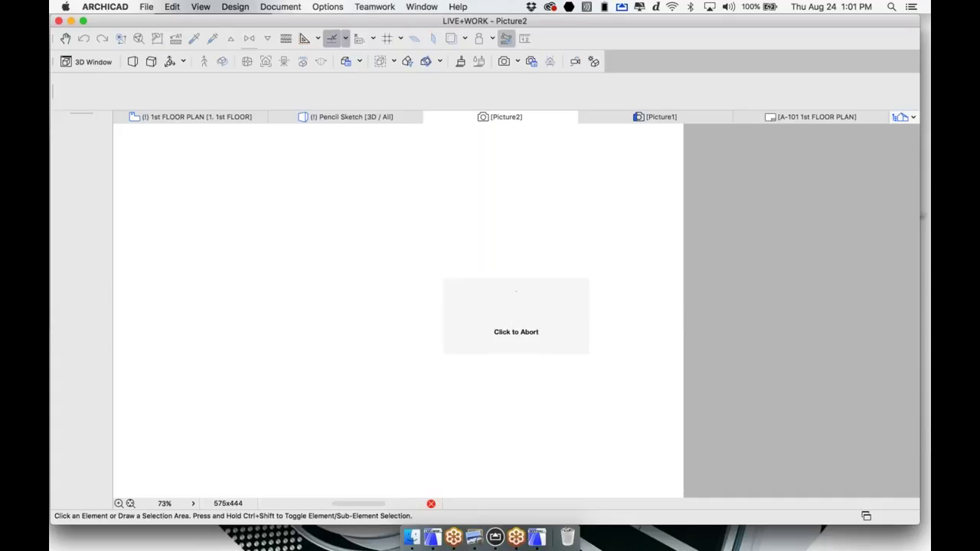
Switch to the SKETCHUP TO ARCHICAD project and show the whole 1st floor plan.
{"action": "left_click", "coordinate": [537, 542]}
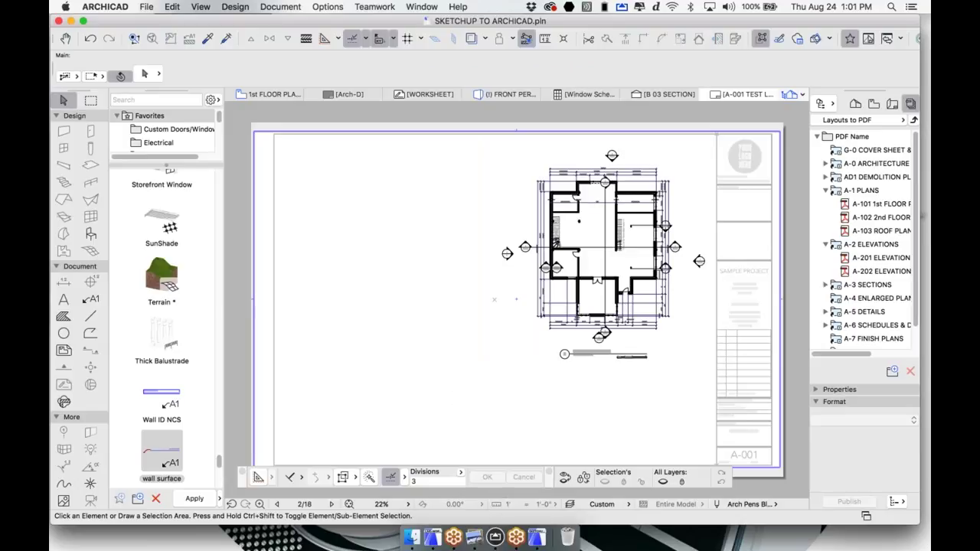
{"action": "left_click", "coordinate": [268, 94]}
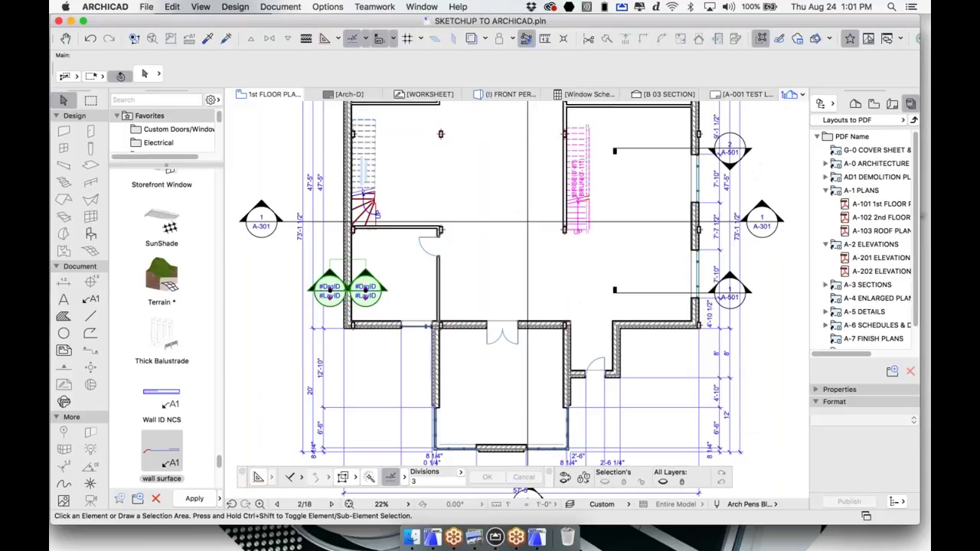
{"action": "scroll", "coordinate": [440, 232], "scroll_direction": "down", "scroll_amount": 2}
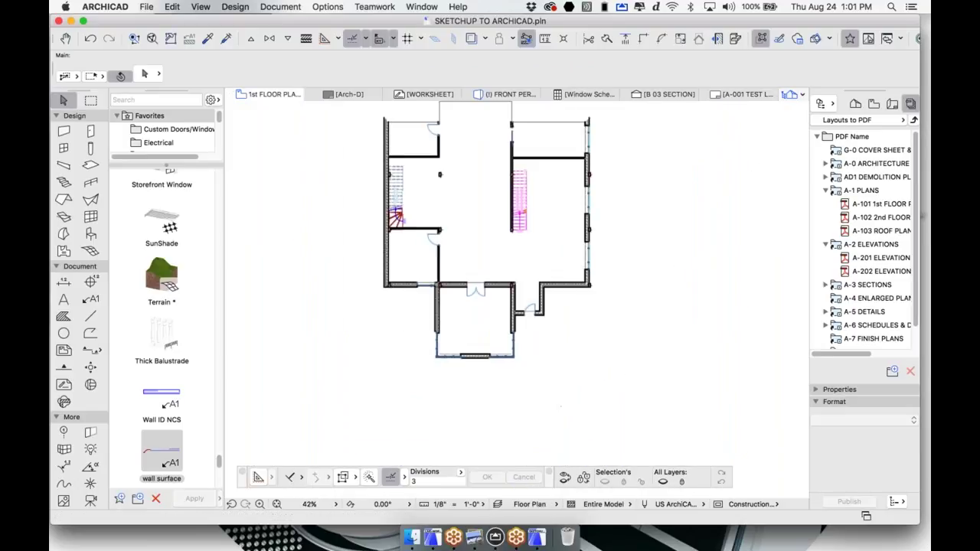
{"action": "middle_click_drag", "start_coordinate": [440, 231], "coordinate": [433, 243]}
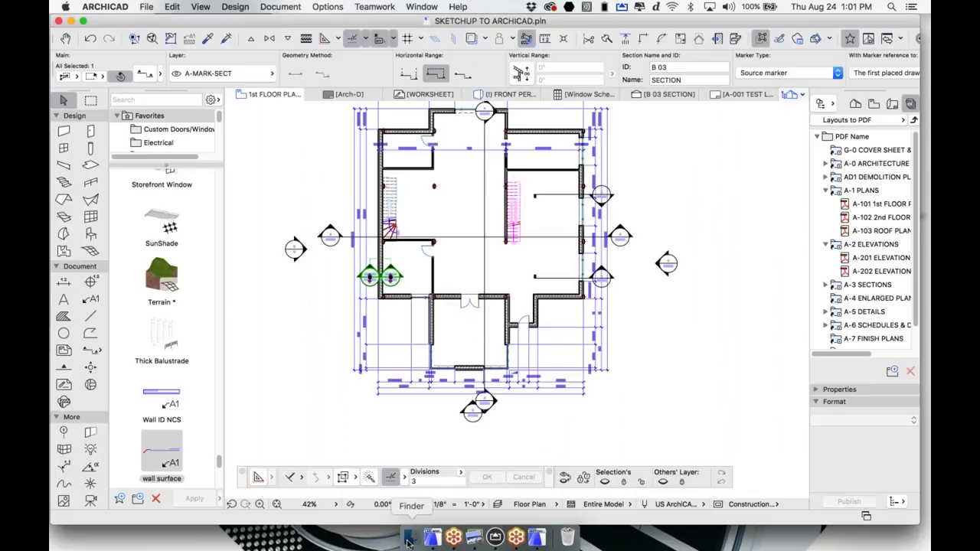
Switch to Finder, place its window over the edge of the floor plan and open the SKP OBJECTS folder.
{"action": "left_click", "coordinate": [412, 534]}
{"action": "left_click_drag", "start_coordinate": [213, 132], "coordinate": [310, 134]}
{"action": "left_click_drag", "start_coordinate": [245, 329], "coordinate": [151, 328]}
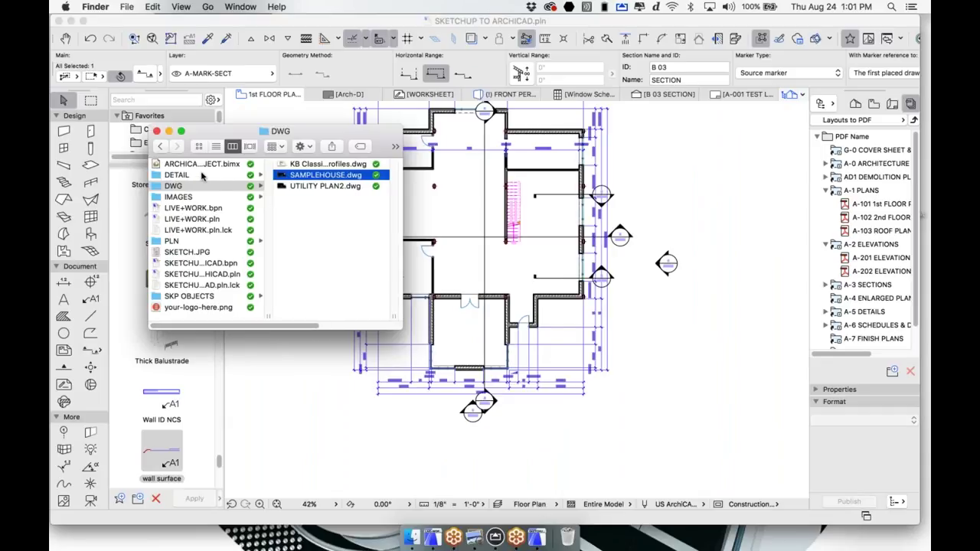
{"action": "left_click", "coordinate": [191, 296]}
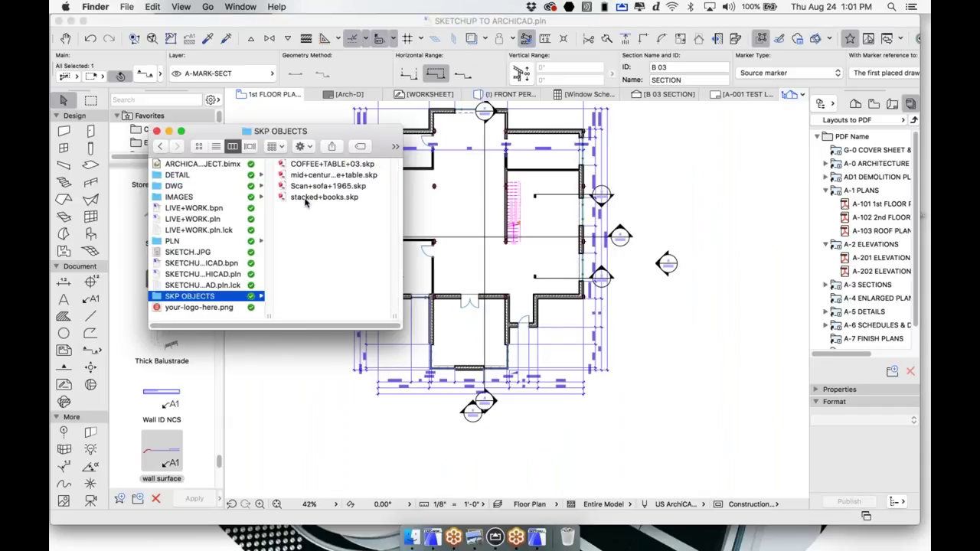
Place the Scan+sofa+1965.skp model from the SKP OBJECTS folder in the empty area east of the building on the 1st floor plan.
{"action": "left_click", "coordinate": [339, 188]}
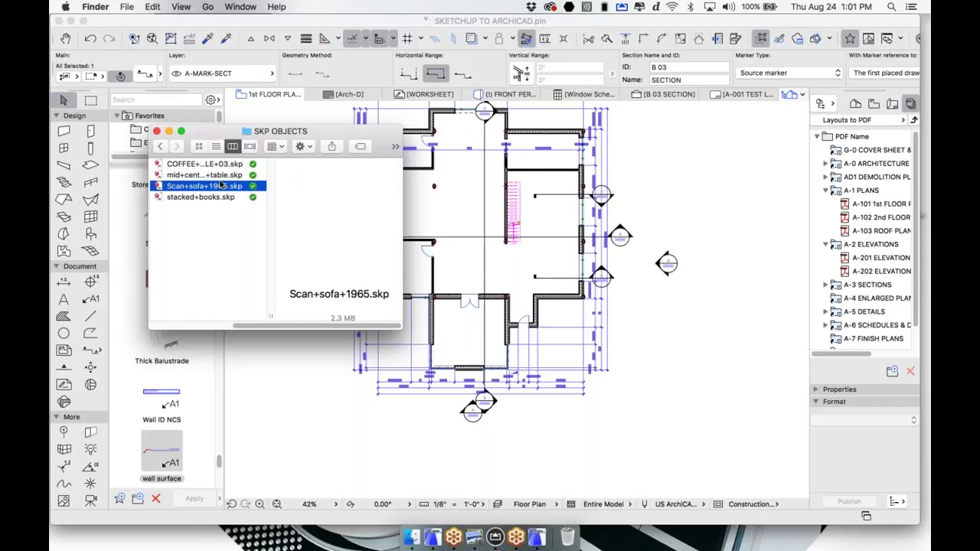
{"action": "left_click", "coordinate": [223, 164]}
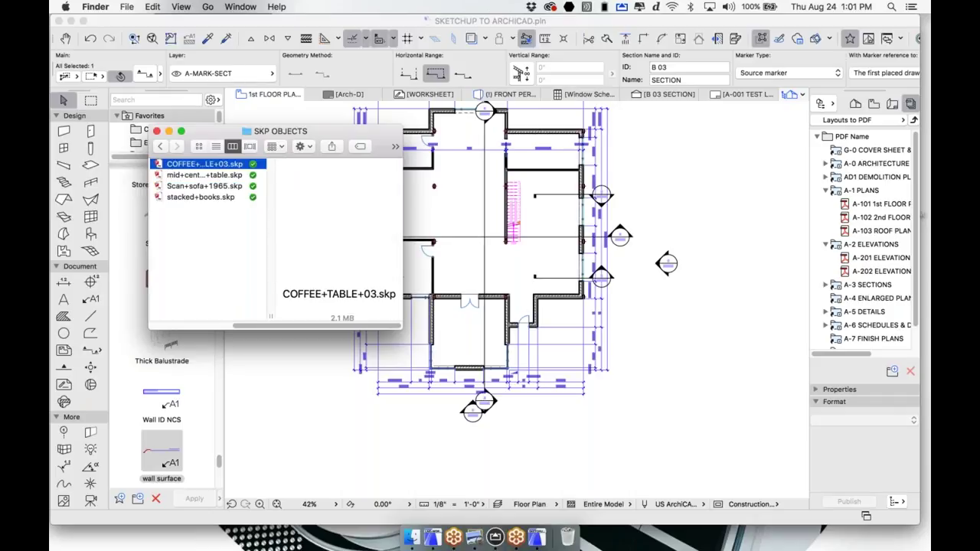
{"action": "left_click", "coordinate": [215, 188]}
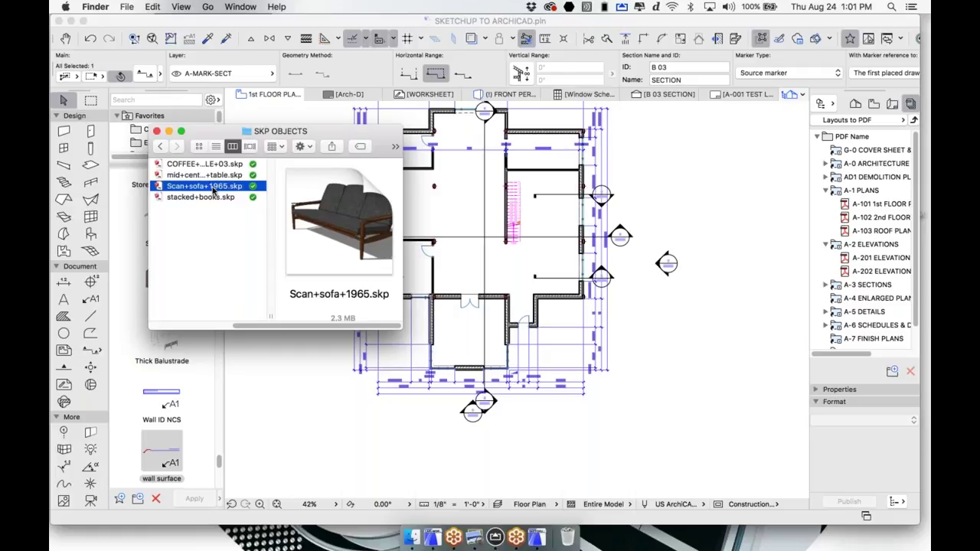
{"action": "left_click_drag", "start_coordinate": [335, 203], "coordinate": [733, 226]}
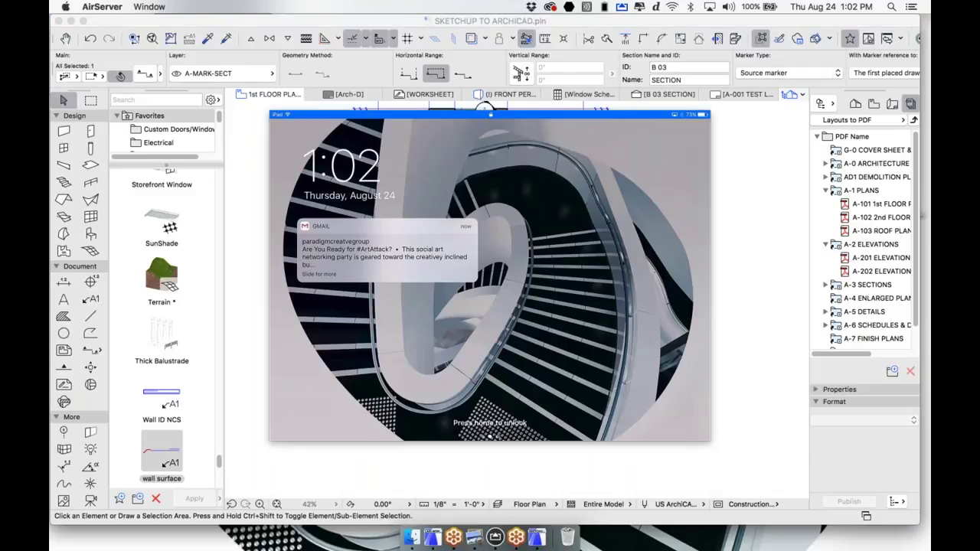
{"action": "left_click", "coordinate": [281, 119]}
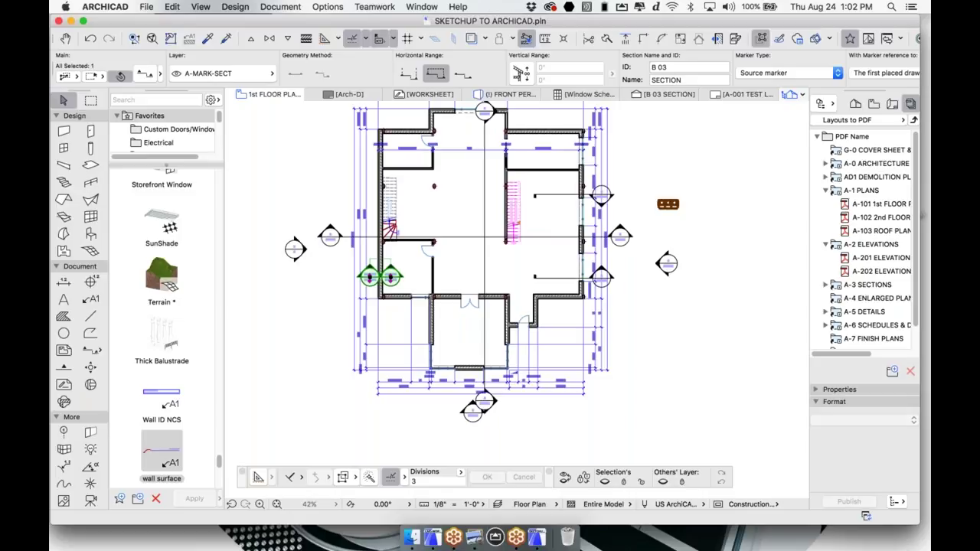
{"action": "key", "text": "Escape"}
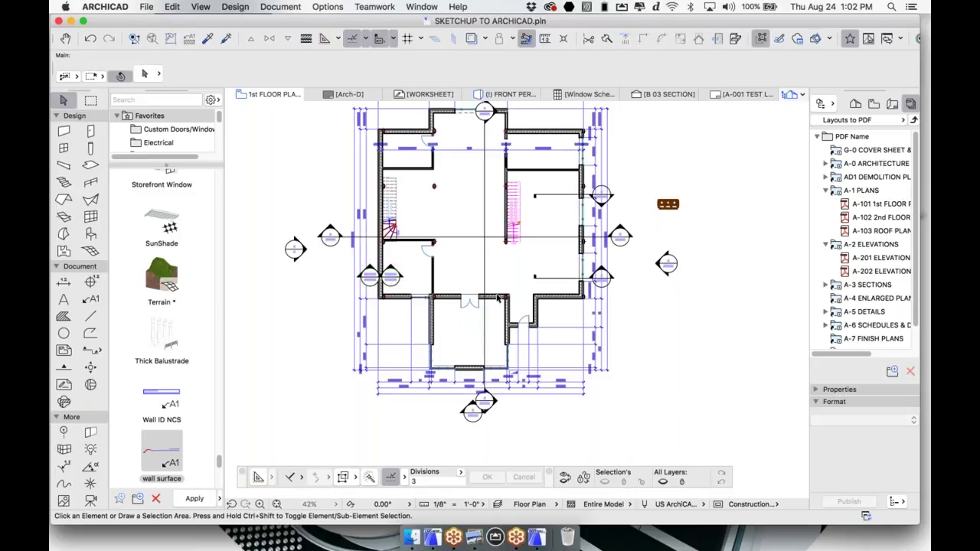
Enclose the placed sofa in a marquee, show only that area in 3D and view the sofa from another side.
{"action": "left_click", "coordinate": [677, 222]}
{"action": "scroll", "coordinate": [677, 221], "scroll_direction": "up", "scroll_amount": 2}
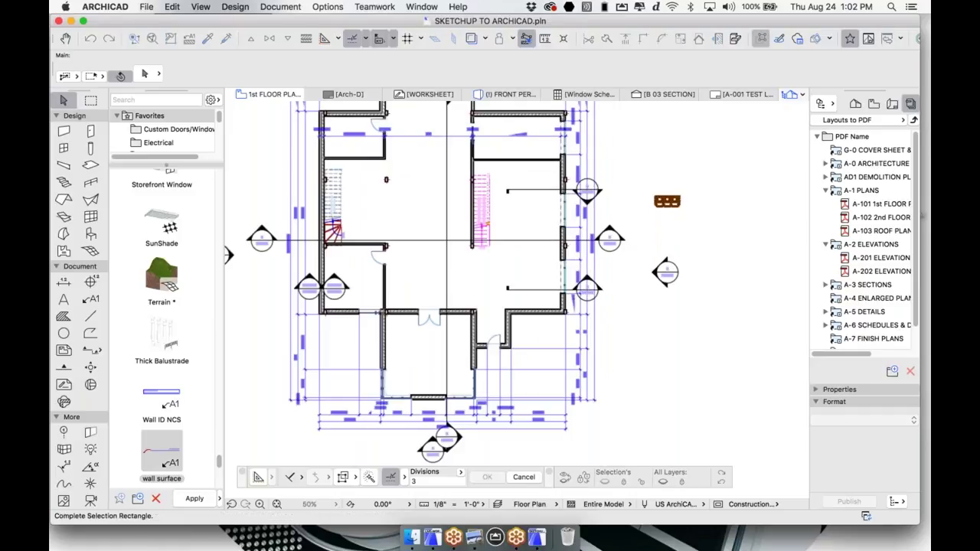
{"action": "key", "text": "Escape"}
{"action": "key", "text": "m"}
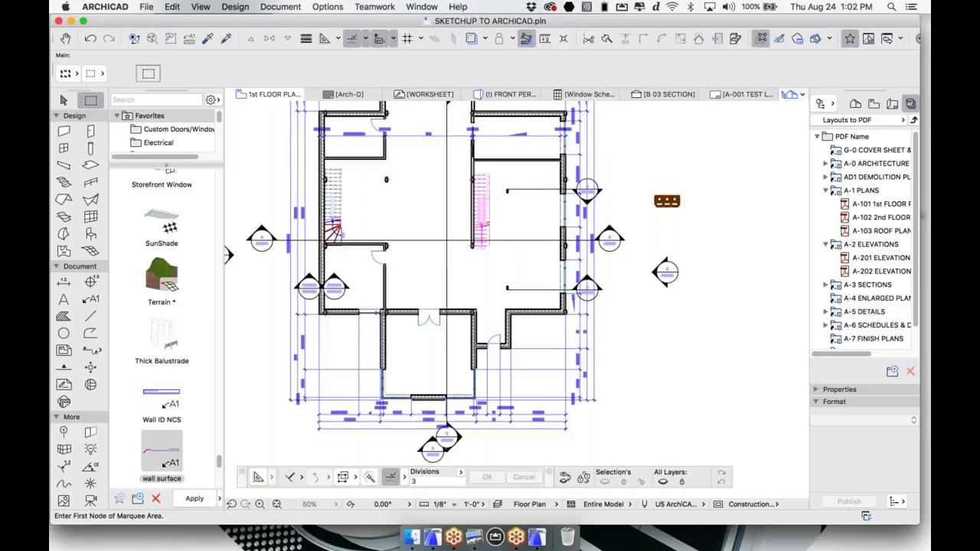
{"action": "left_click", "coordinate": [649, 187]}
{"action": "left_click", "coordinate": [715, 223]}
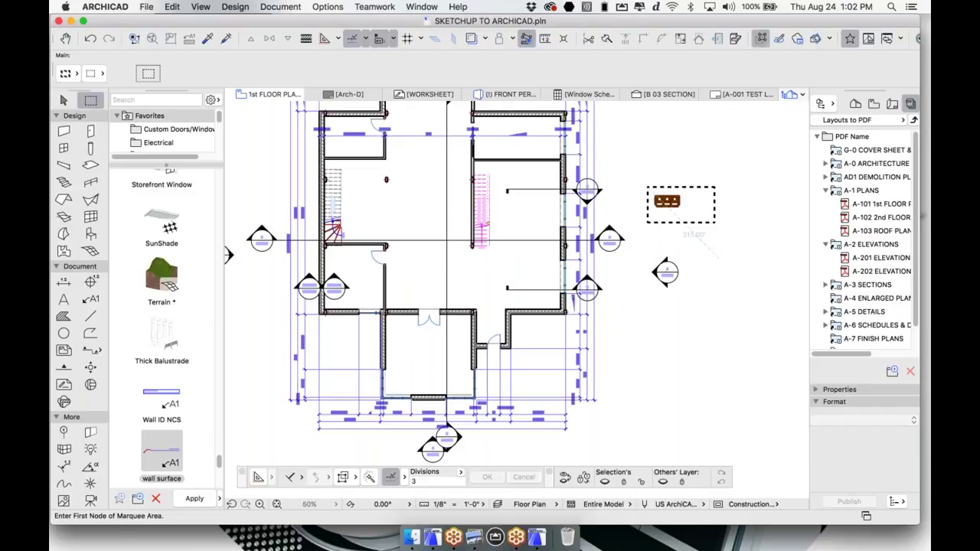
{"action": "right_click", "coordinate": [691, 208]}
{"action": "left_click", "coordinate": [773, 420]}
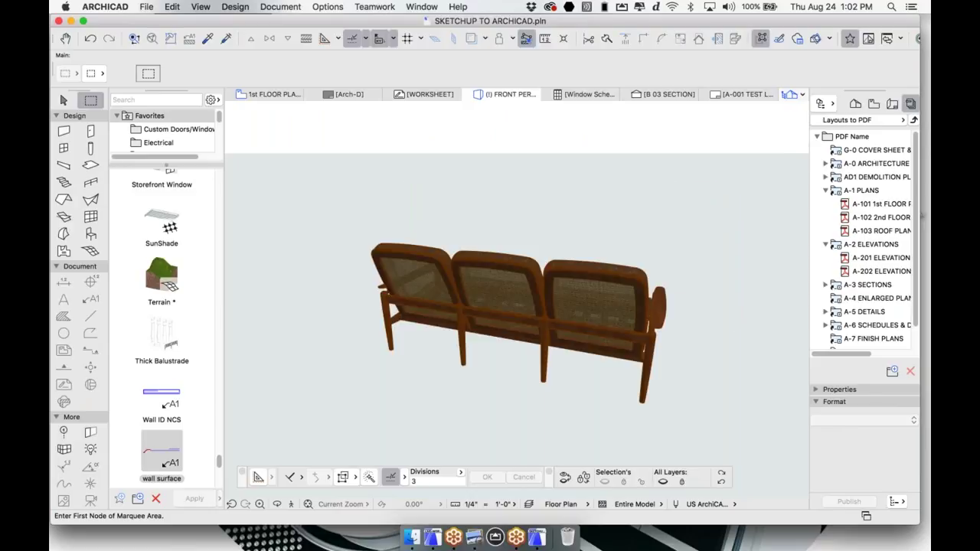
{"action": "middle_click_drag", "start_coordinate": [643, 234], "coordinate": [749, 199]}
{"action": "scroll", "coordinate": [748, 199], "scroll_direction": "up", "scroll_amount": 5}
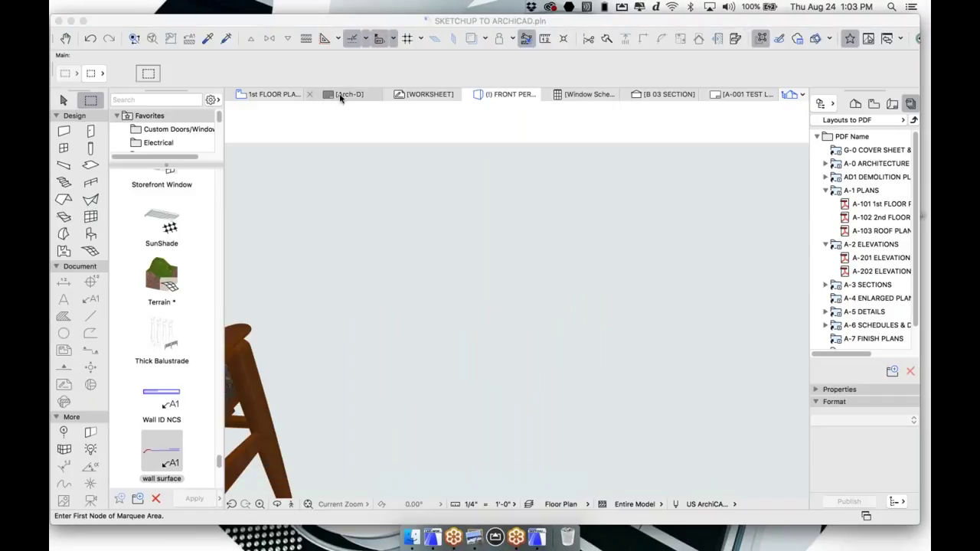
Return to the 1st floor plan and create a new layer named NEWLAYER in the layer settings.
{"action": "left_click", "coordinate": [287, 97]}
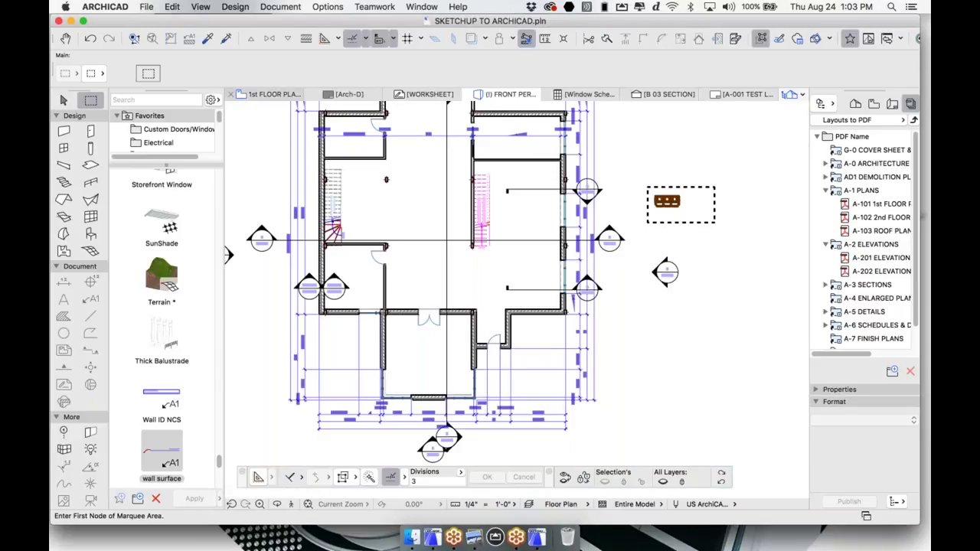
{"action": "key", "text": "Escape"}
{"action": "key", "text": "Escape"}
{"action": "key", "text": "super+l"}
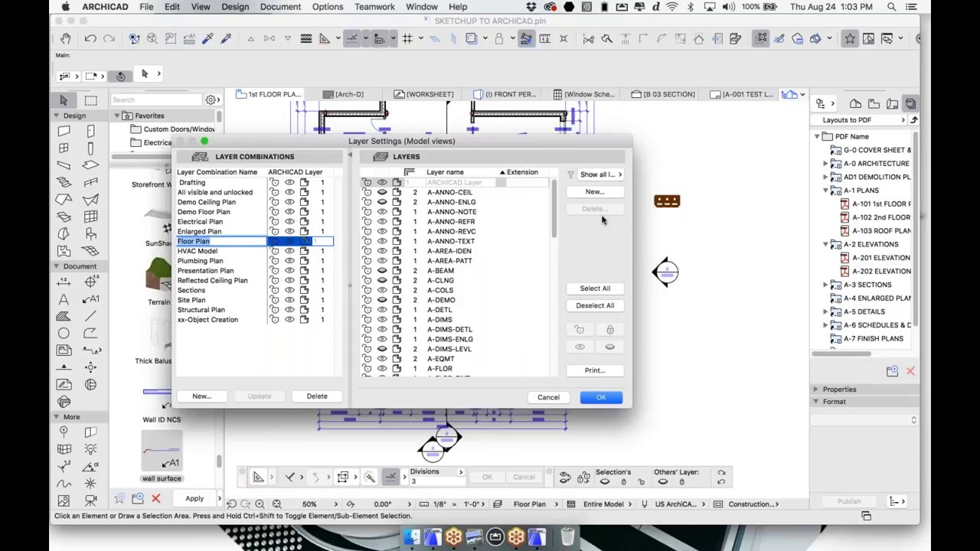
{"action": "left_click", "coordinate": [595, 193]}
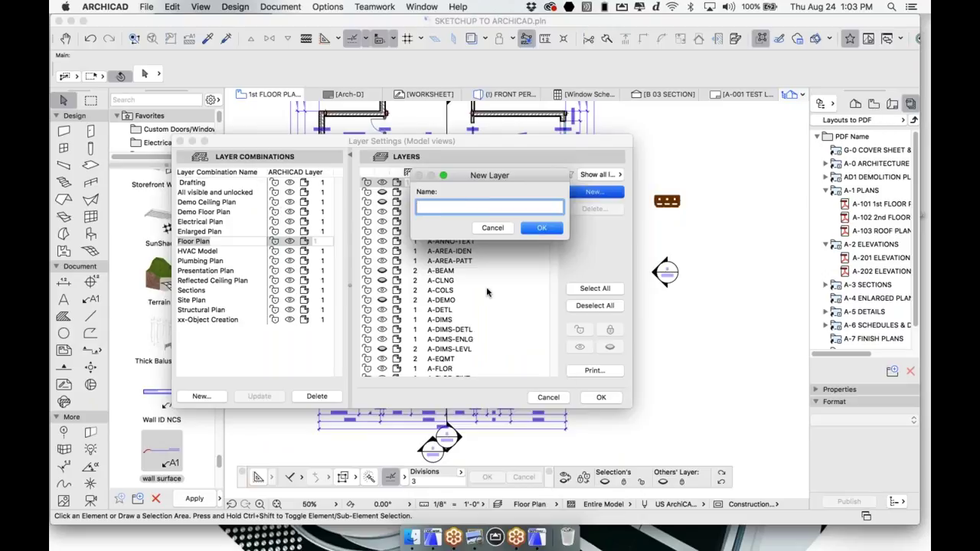
{"action": "type", "text": "NEWLAYER"}
{"action": "key", "text": "Return"}
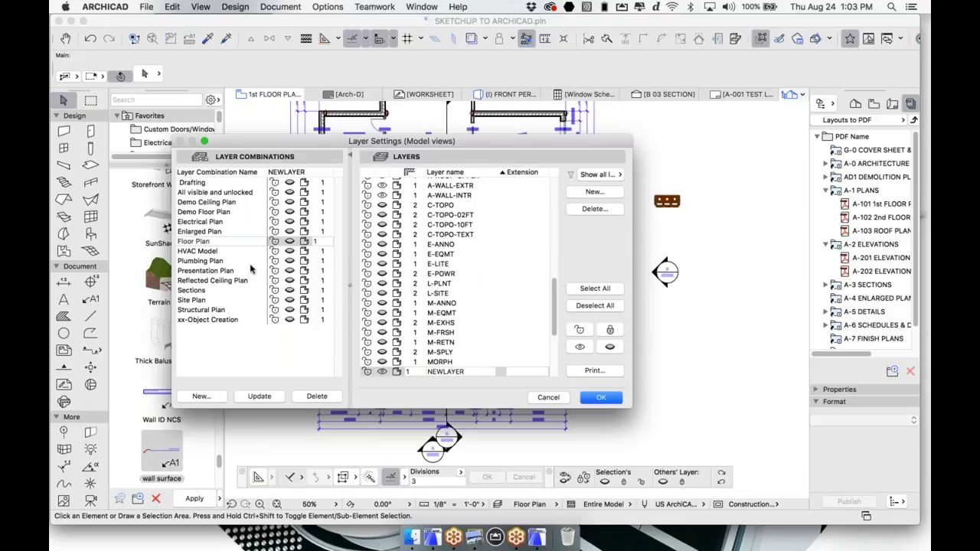
Make NEWLAYER visible in the Floor Plan layer combination, update the combination and apply the layer settings.
{"action": "left_click", "coordinate": [450, 186]}
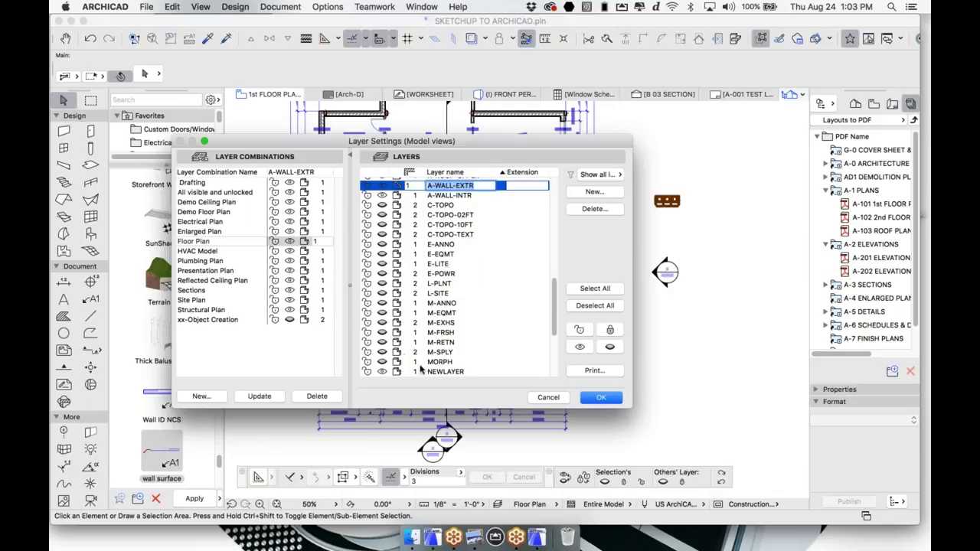
{"action": "left_click", "coordinate": [444, 372]}
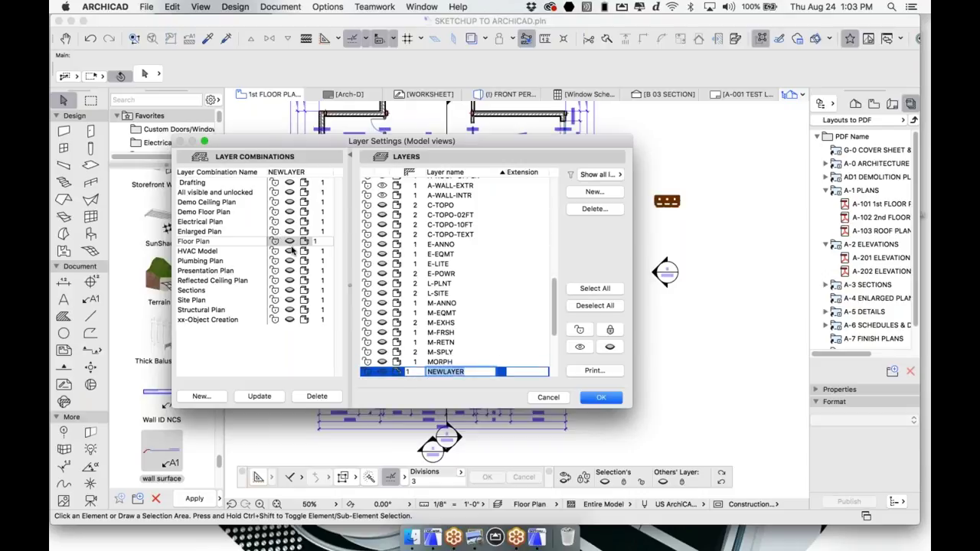
{"action": "left_click", "coordinate": [259, 397]}
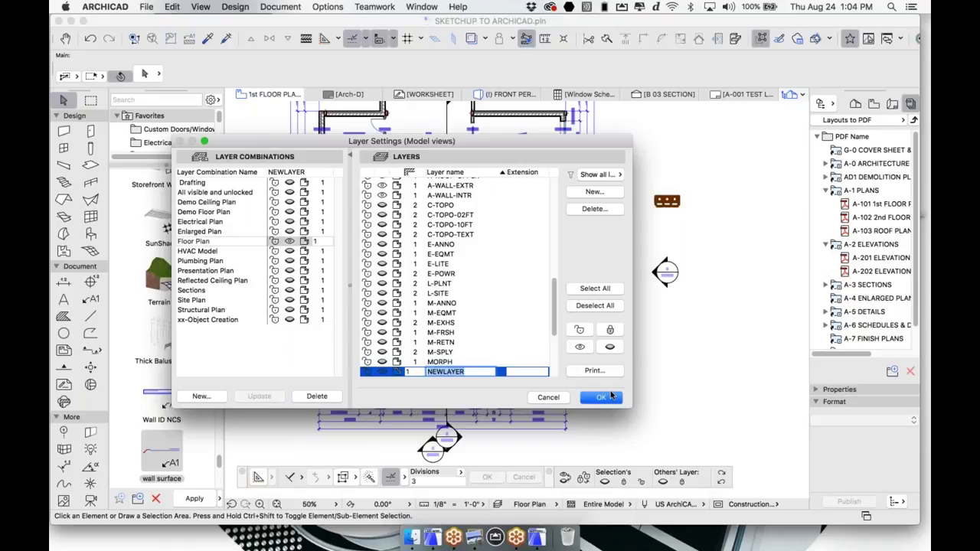
{"action": "left_click", "coordinate": [612, 396]}
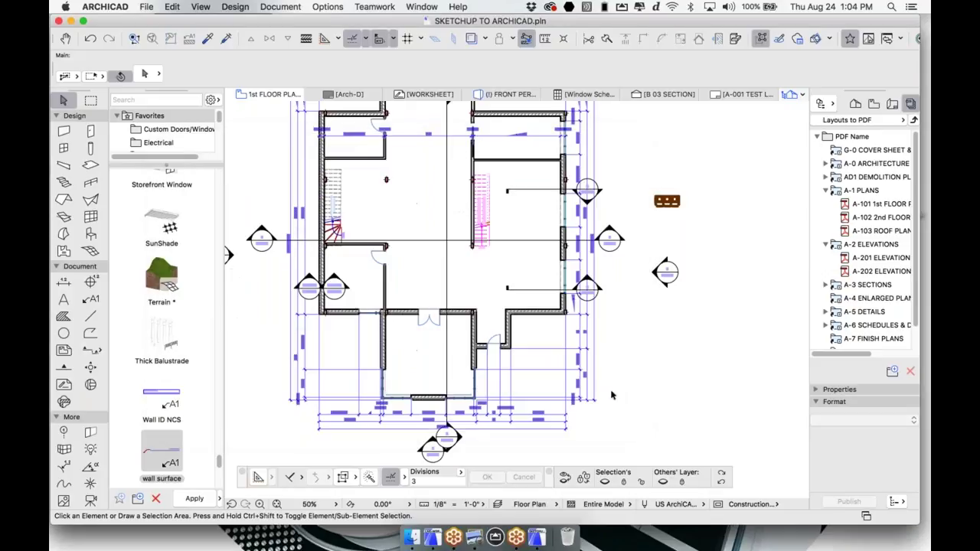
Review the project's stories with their elevations and heights in the Story Settings, and close them.
{"action": "key", "text": "super+Tab"}
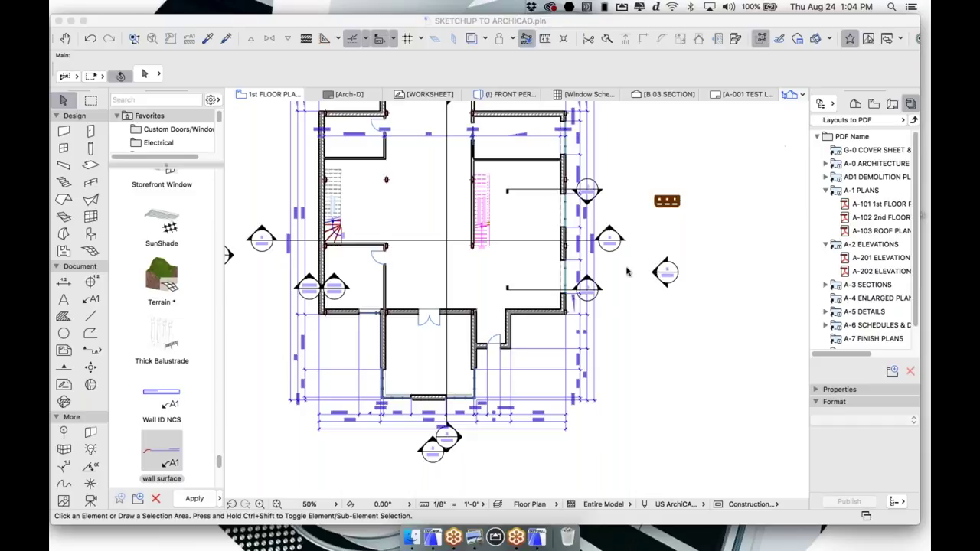
{"action": "key", "text": "super+7"}
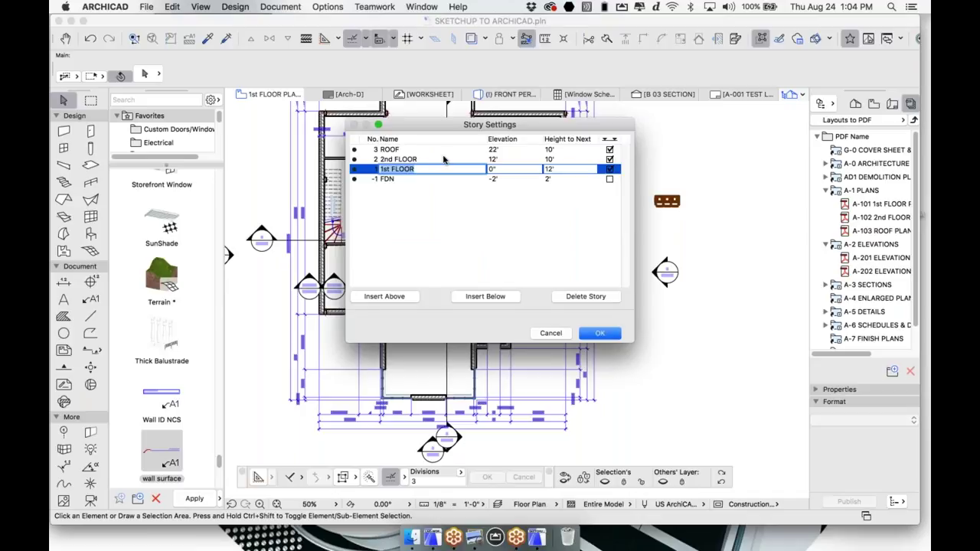
{"action": "key", "text": "Return"}
Open the 2nd FLOOR PLAN view from the view map's Floor Plans folder and show the empty area beside the building.
{"action": "left_click", "coordinate": [873, 104]}
{"action": "left_click", "coordinate": [873, 174]}
{"action": "double_click", "coordinate": [868, 176]}
{"action": "middle_click_drag", "start_coordinate": [683, 238], "coordinate": [264, 255]}
Try Not Linked as the default wall top and link it back to 3. ROOF (Home + 1).
{"action": "left_click", "coordinate": [63, 131]}
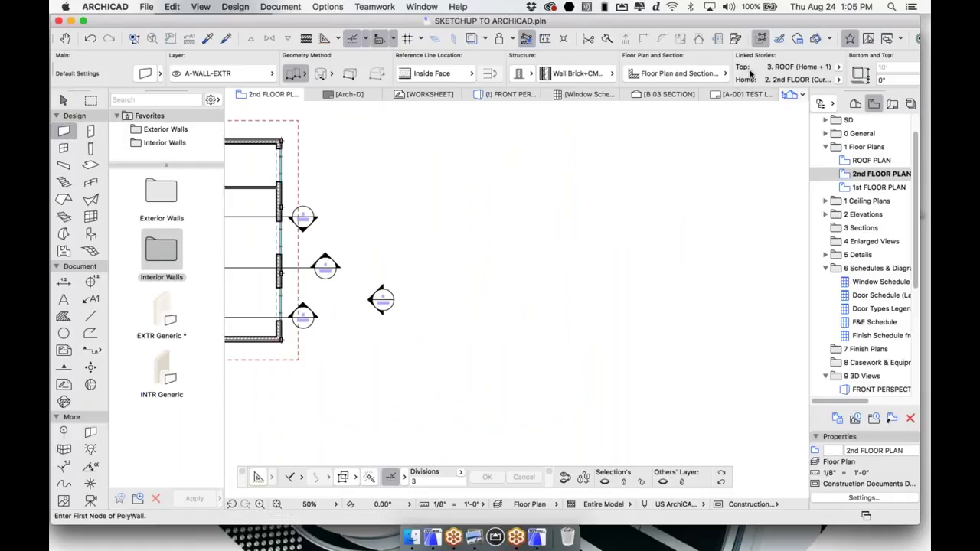
{"action": "double_click", "coordinate": [64, 133]}
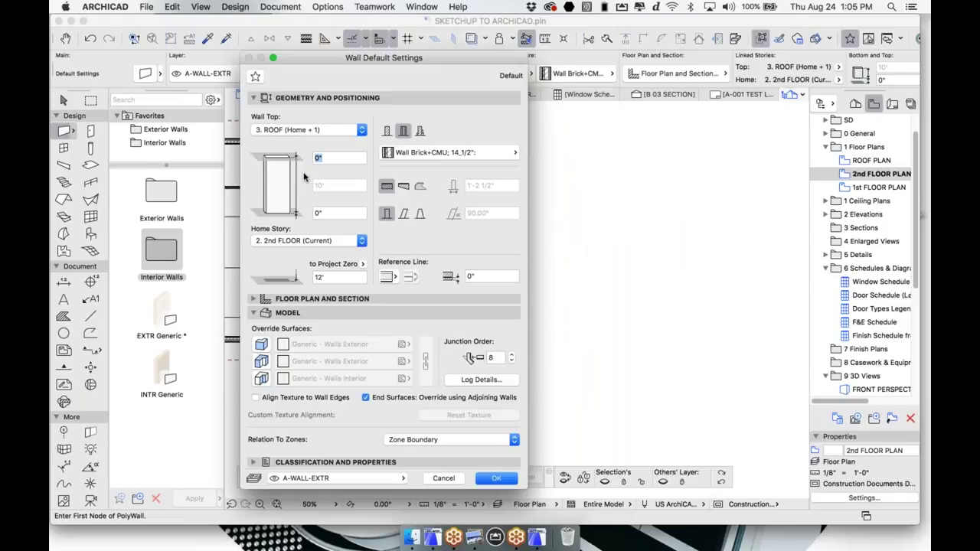
{"action": "left_click", "coordinate": [308, 131]}
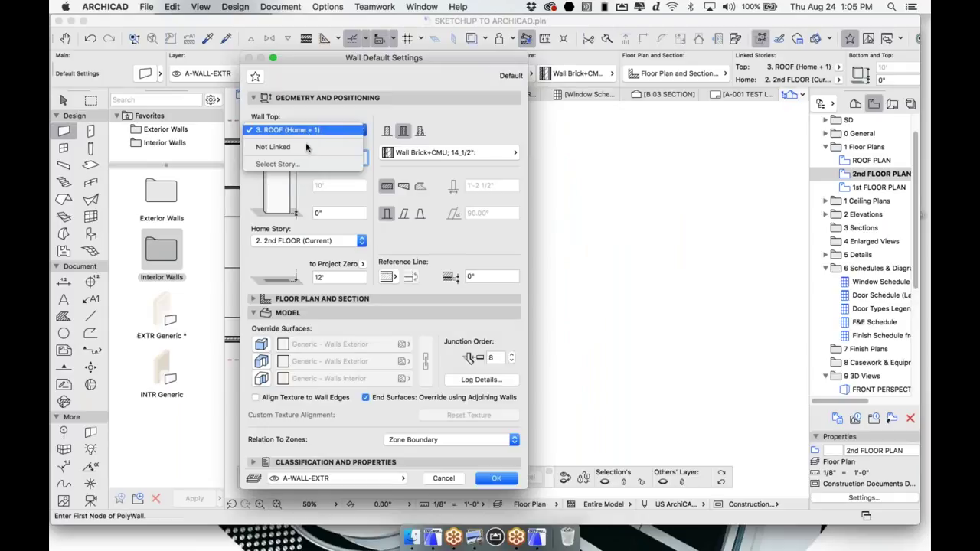
{"action": "left_click", "coordinate": [306, 149]}
{"action": "left_click", "coordinate": [318, 131]}
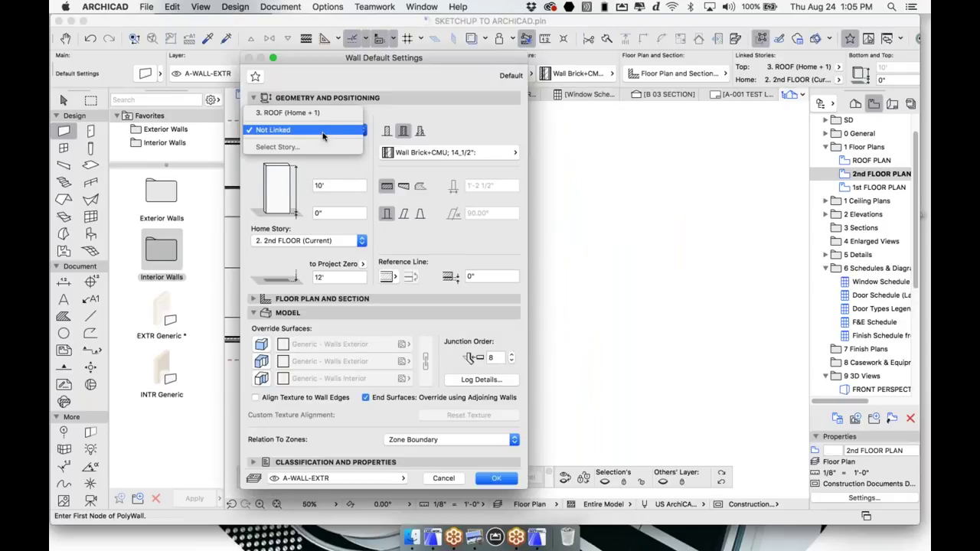
{"action": "left_click", "coordinate": [320, 118]}
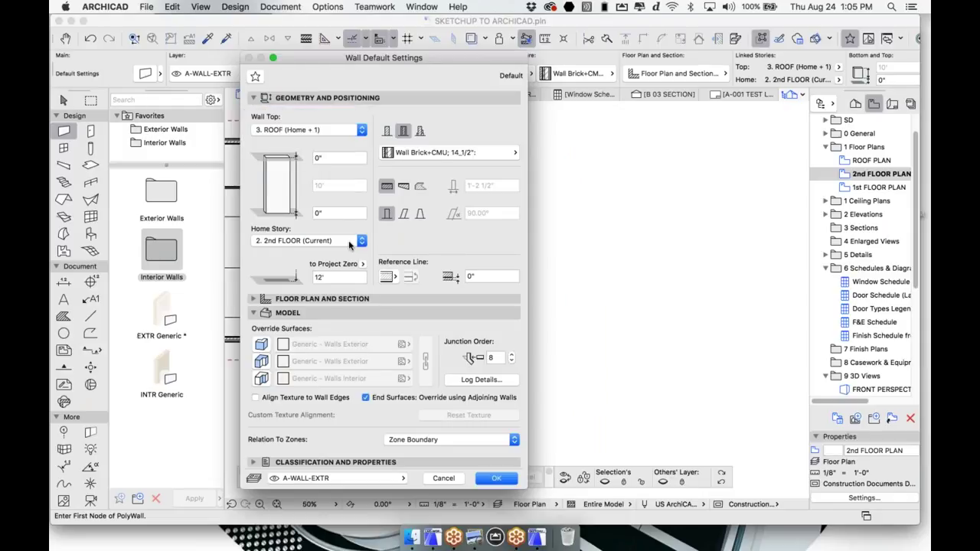
{"action": "left_click", "coordinate": [492, 479]}
Try to draw a run of connected exterior walls in the empty area east of the building.
{"action": "left_click", "coordinate": [510, 294]}
{"action": "left_click", "coordinate": [642, 293]}
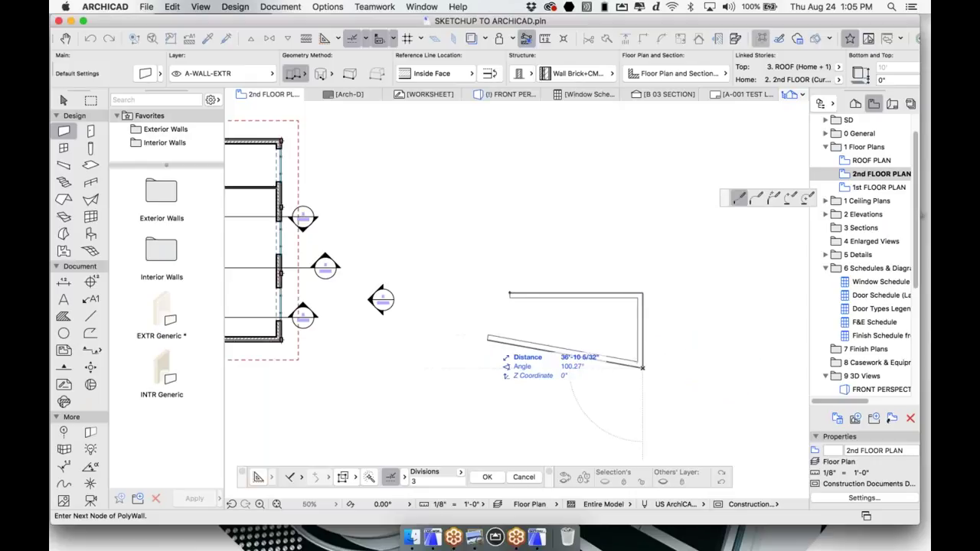
{"action": "key", "text": "Escape"}
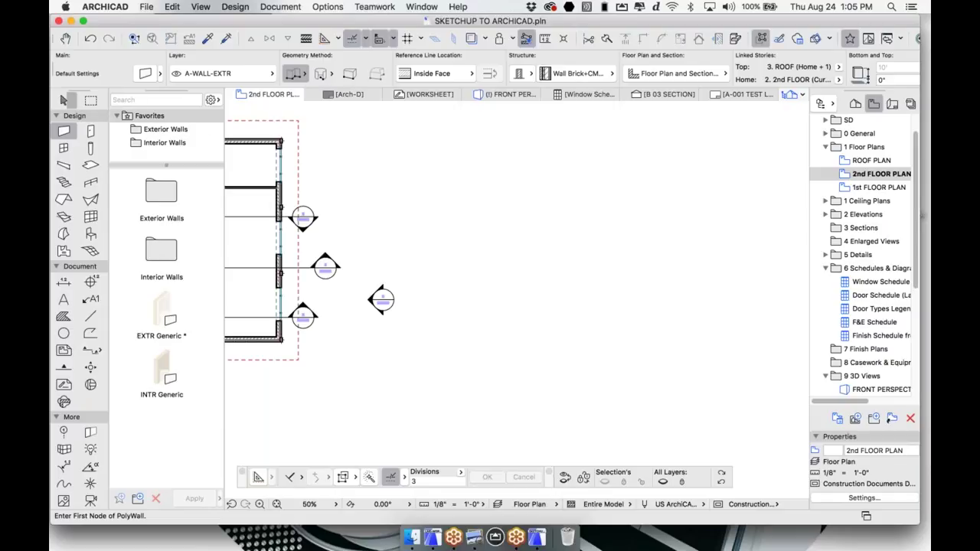
{"action": "left_click", "coordinate": [65, 100]}
Examine the 2nd FLOOR PLAN view's settings and its available layer combinations, and close them without changes.
{"action": "middle_click_drag", "start_coordinate": [230, 223], "coordinate": [469, 226]}
{"action": "left_click", "coordinate": [365, 227]}
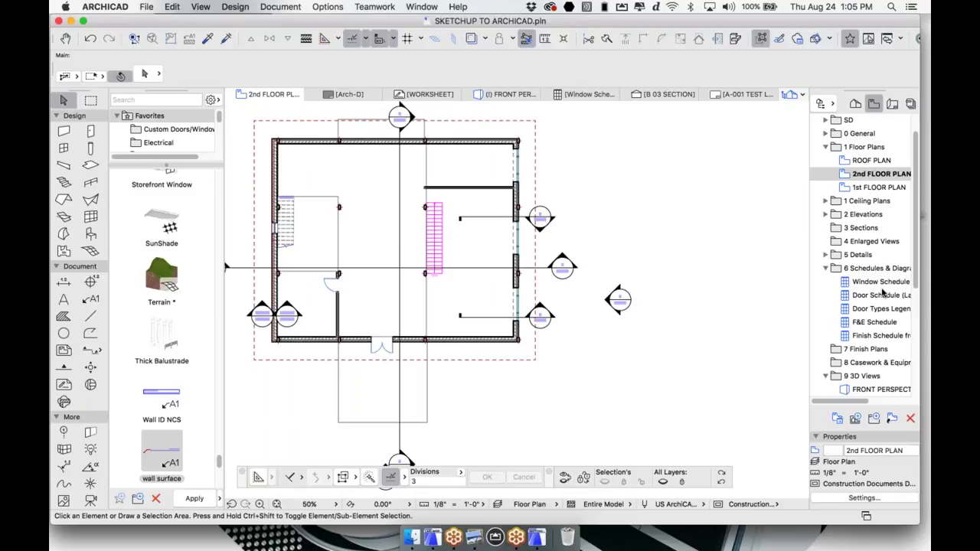
{"action": "left_click", "coordinate": [862, 499]}
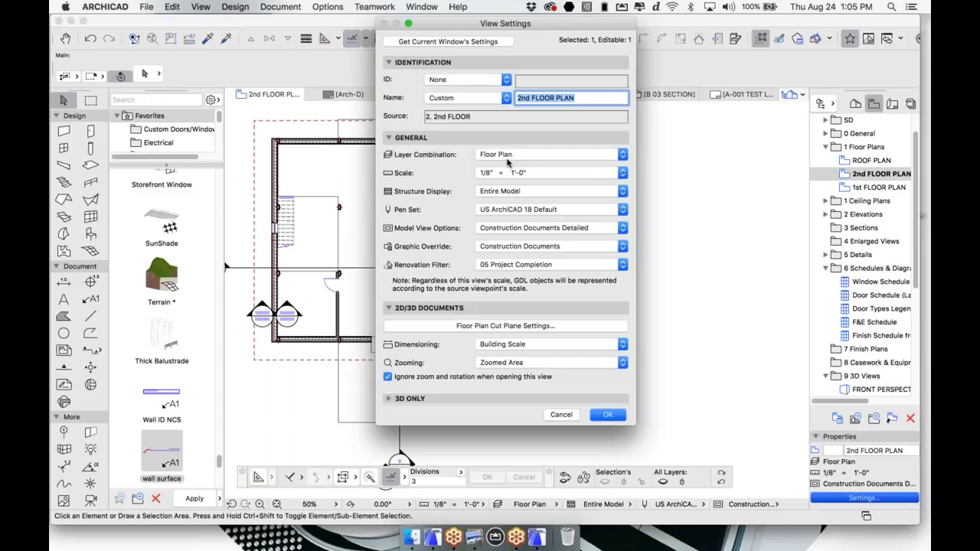
{"action": "left_click", "coordinate": [512, 157]}
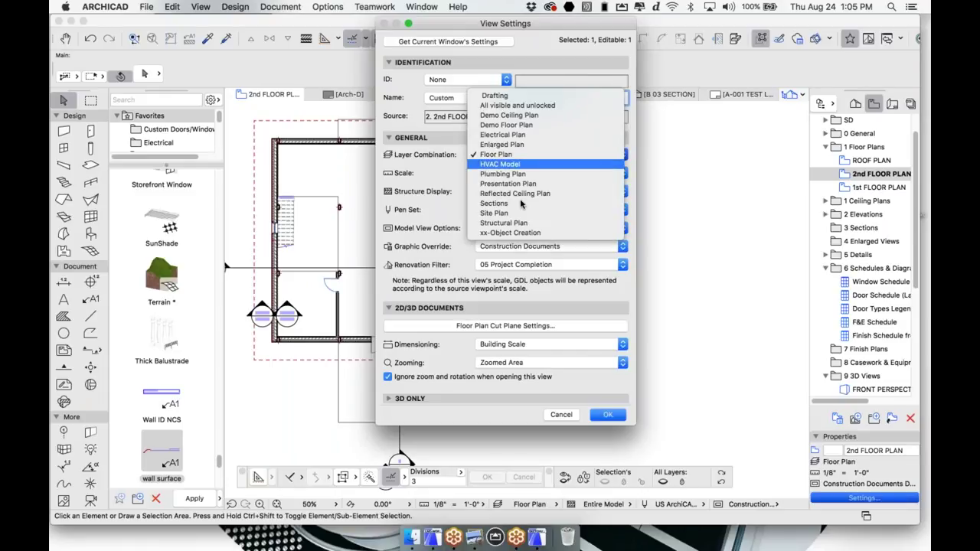
{"action": "key", "text": "Escape"}
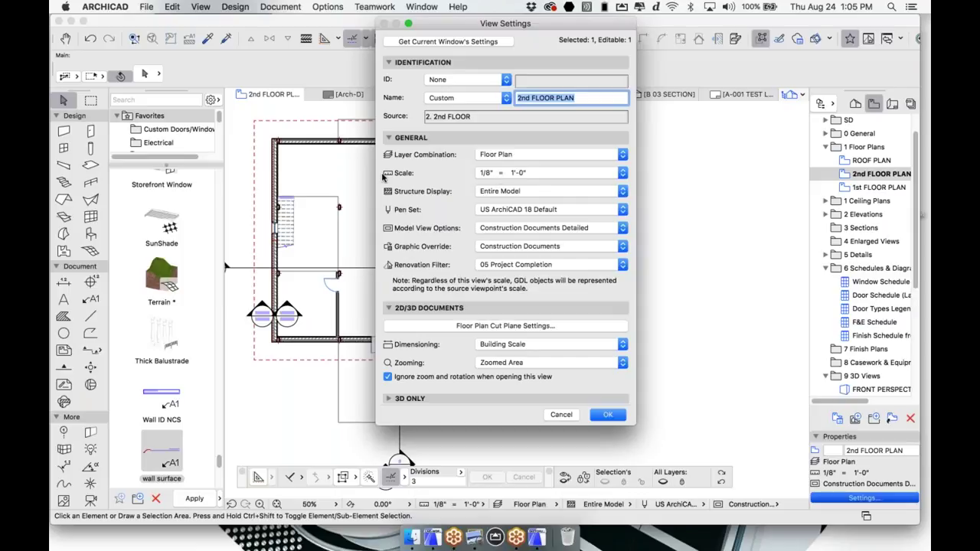
{"action": "key", "text": "Escape"}
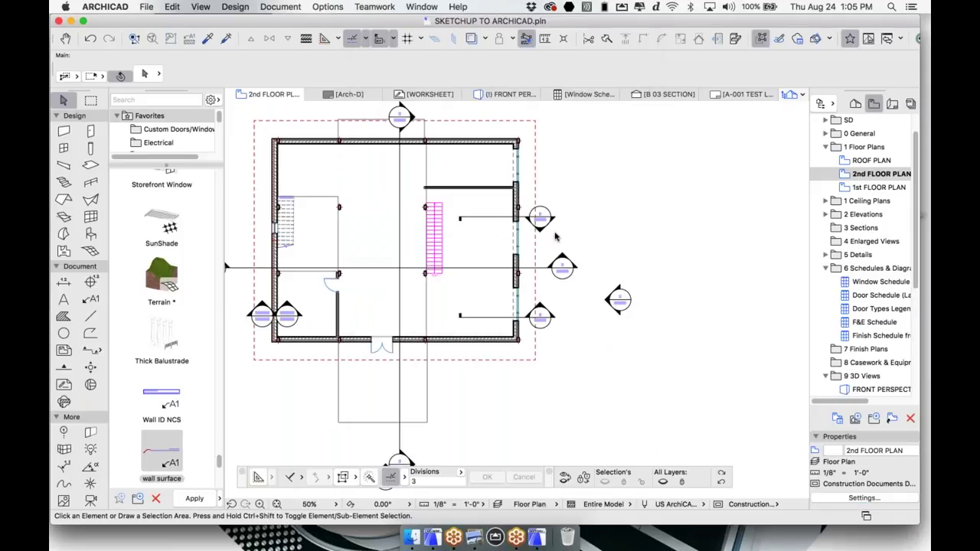
Go down to the 1st floor plan and select the interior wall containing the door of the southwest room.
{"action": "left_click", "coordinate": [487, 190]}
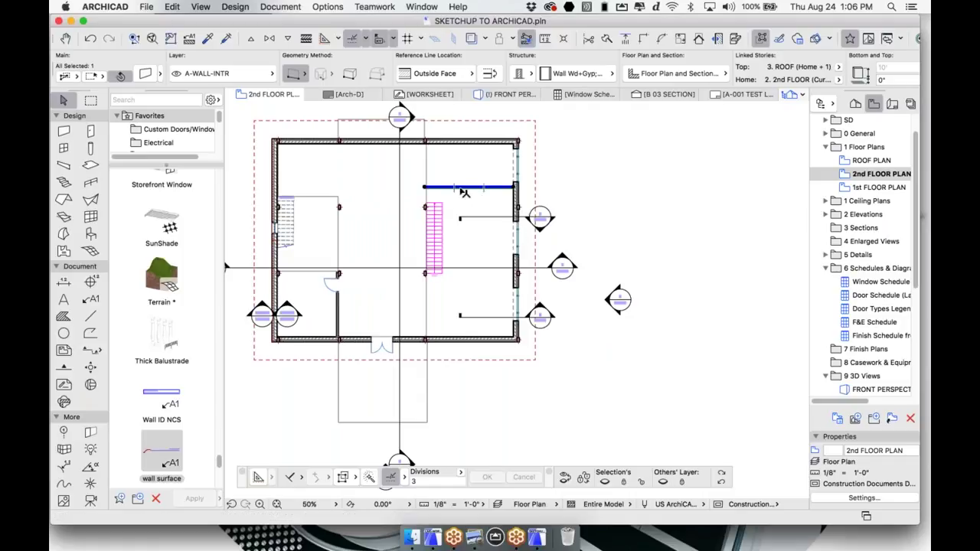
{"action": "scroll", "coordinate": [464, 197], "scroll_direction": "up", "scroll_amount": 3}
{"action": "scroll", "coordinate": [485, 192], "scroll_direction": "down", "scroll_amount": 3}
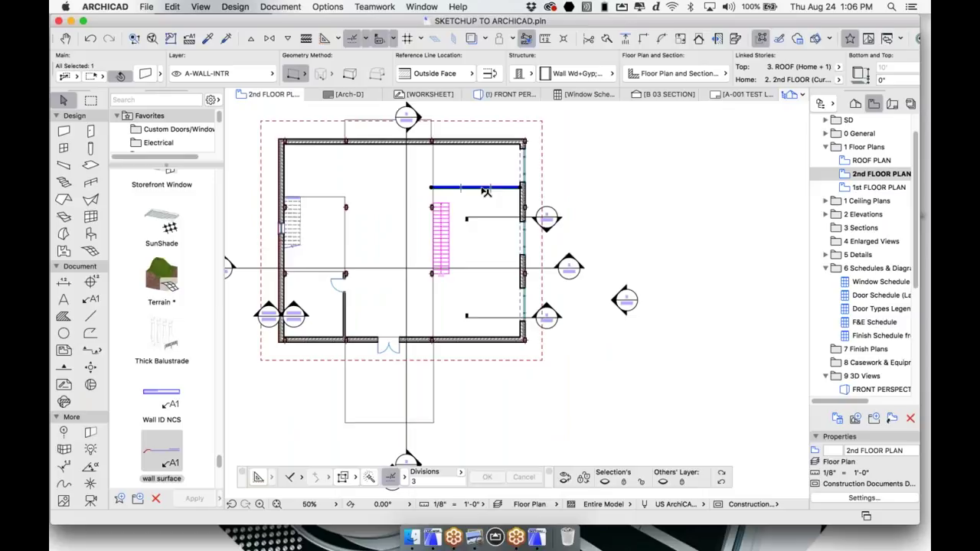
{"action": "key", "text": "super+Down"}
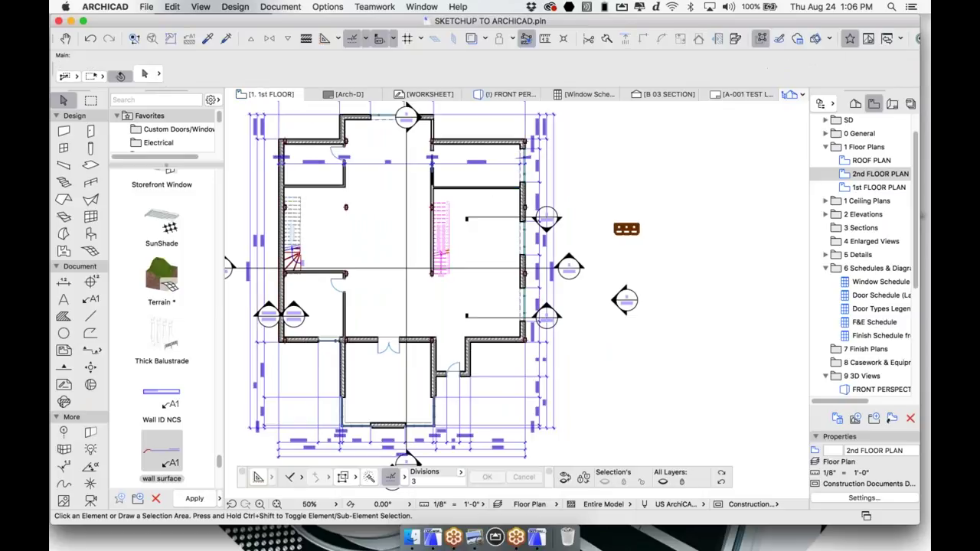
{"action": "scroll", "coordinate": [345, 296], "scroll_direction": "up", "scroll_amount": 4}
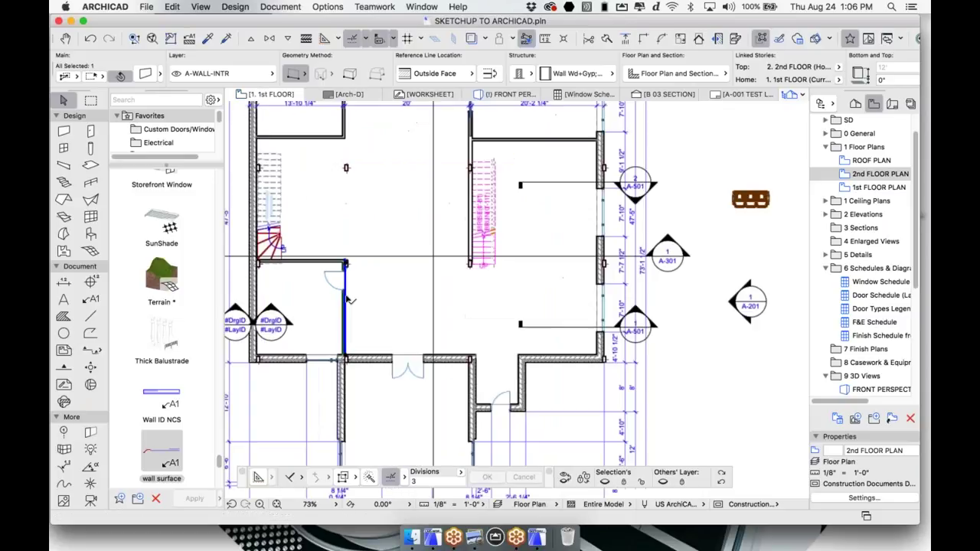
{"action": "left_click", "coordinate": [345, 306]}
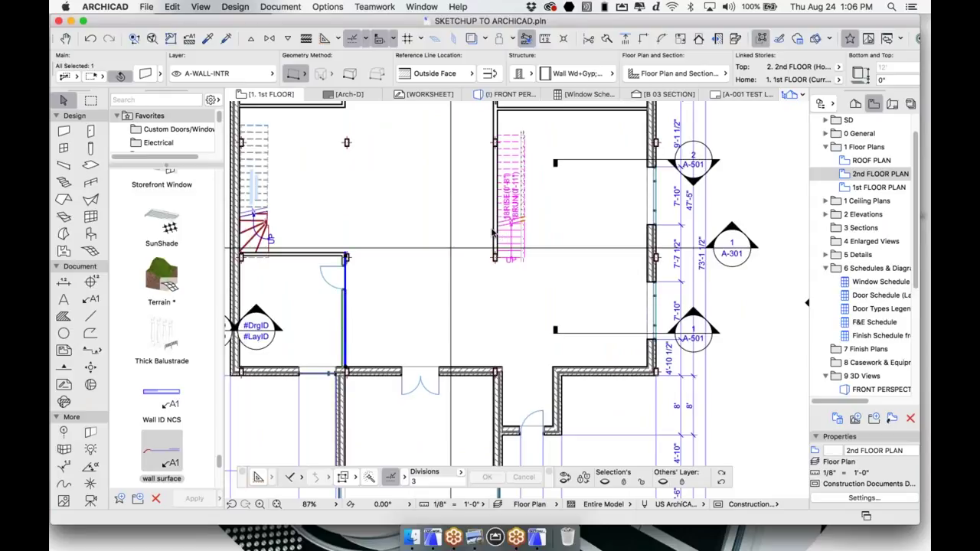
Examine the renovation filter options for 04 Highlight New and 02 Demolition Plan, and close them.
{"action": "left_click", "coordinate": [235, 7]}
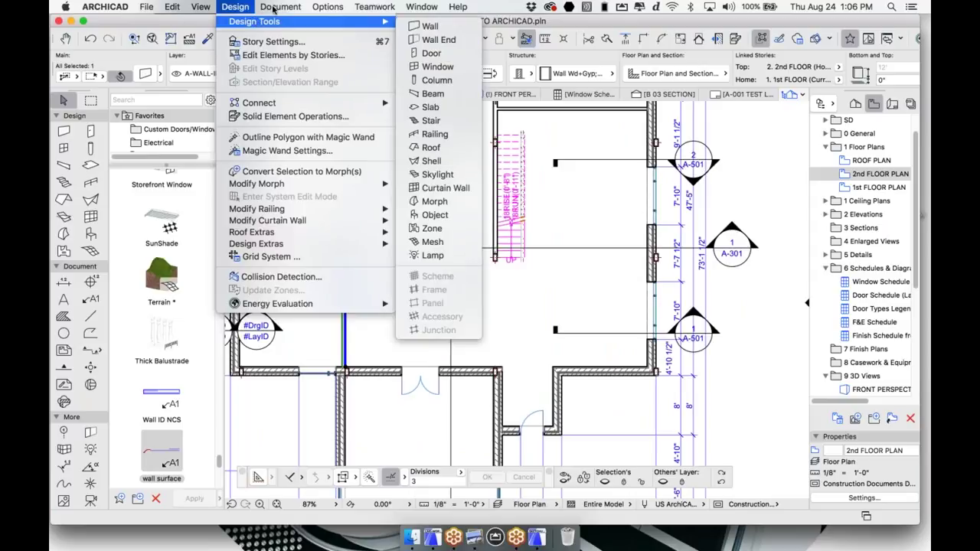
{"action": "mouse_move", "coordinate": [278, 7]}
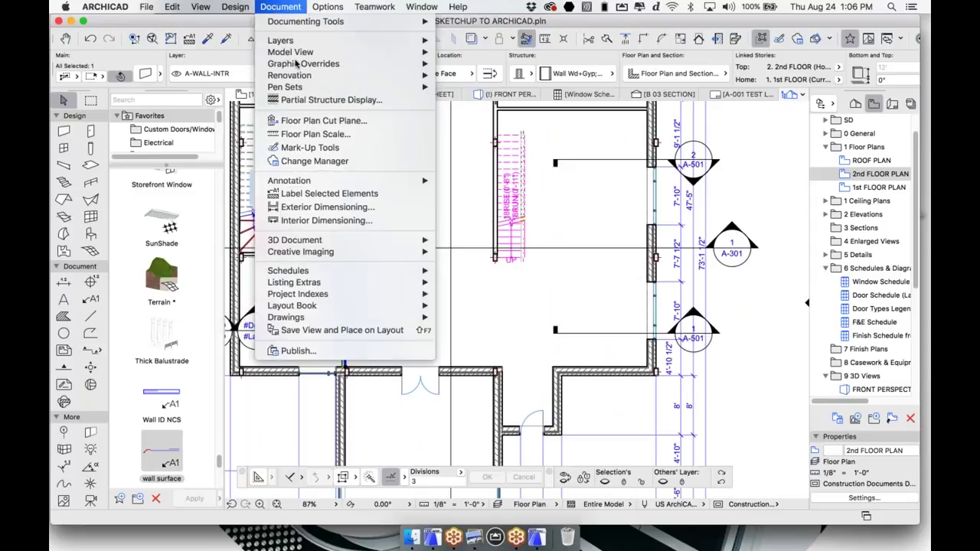
{"action": "mouse_move", "coordinate": [367, 75]}
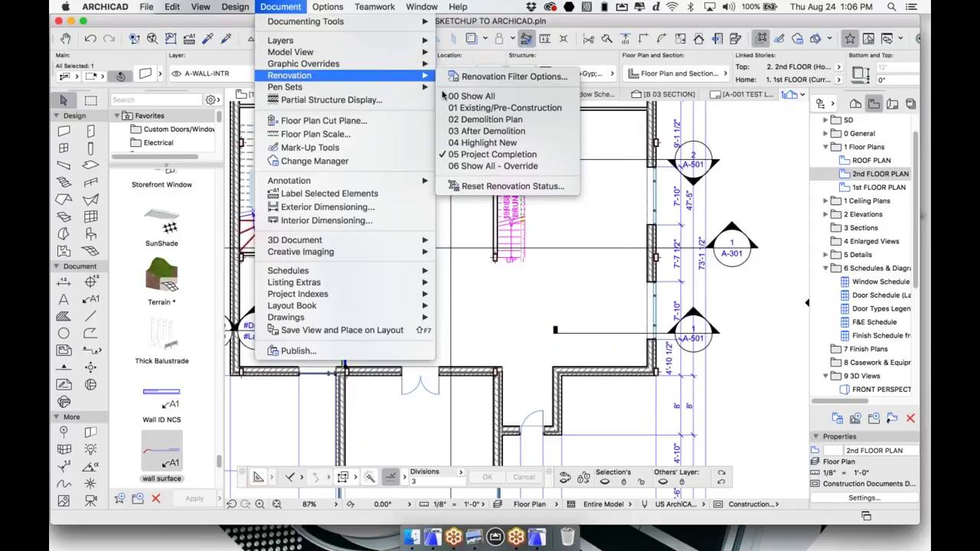
{"action": "left_click", "coordinate": [515, 77]}
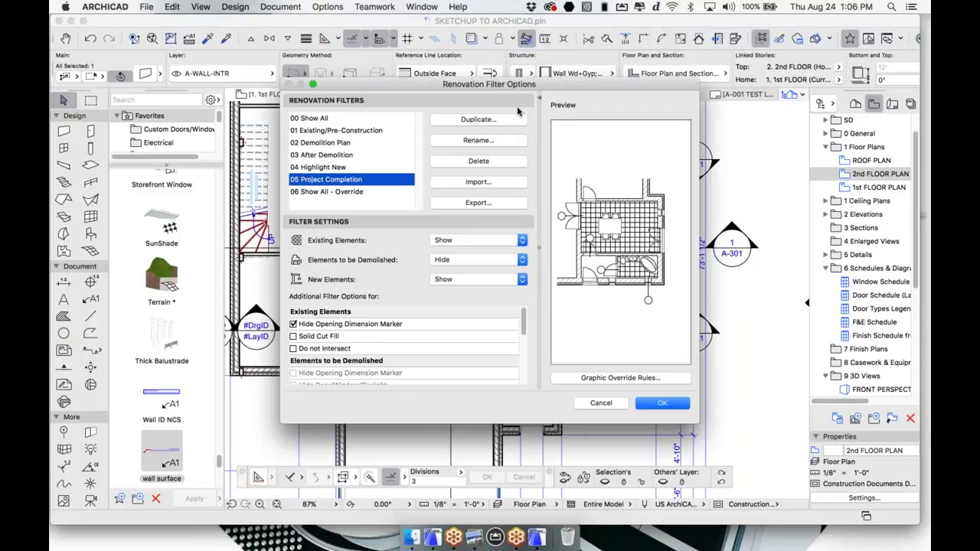
{"action": "left_click_drag", "start_coordinate": [530, 85], "coordinate": [453, 84]}
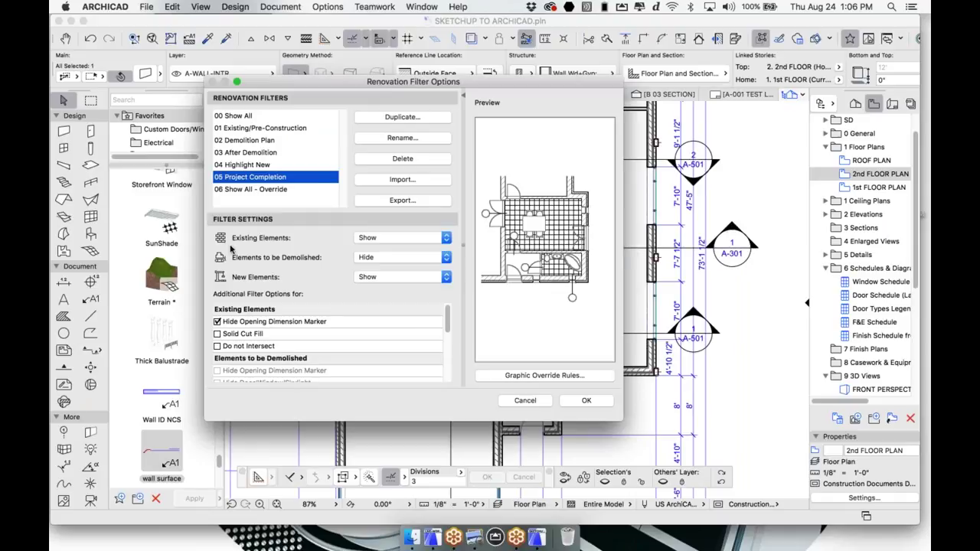
{"action": "left_click", "coordinate": [241, 165]}
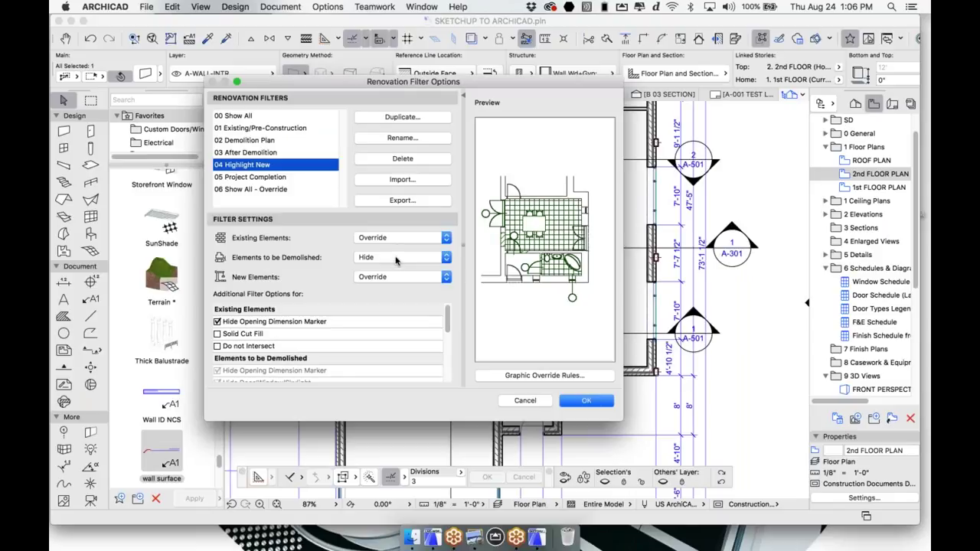
{"action": "left_click", "coordinate": [255, 141]}
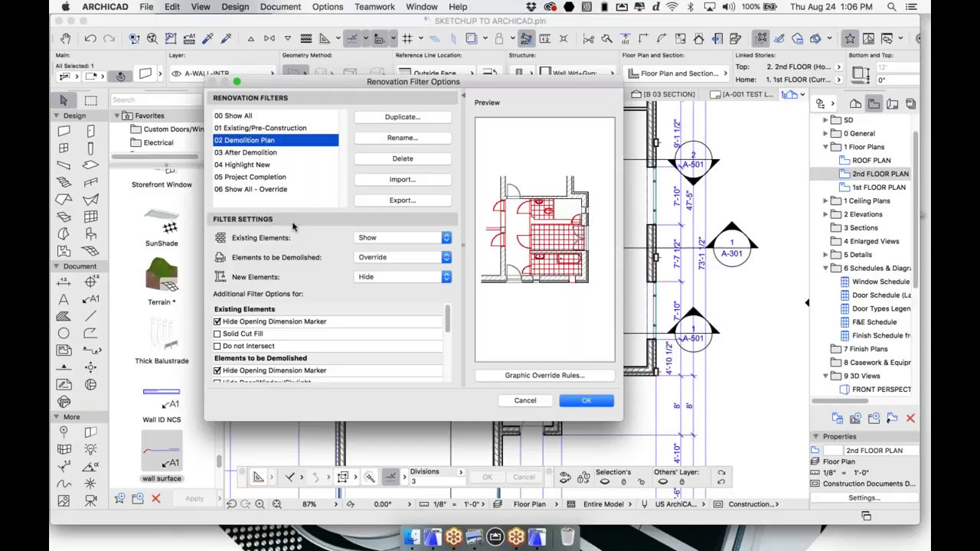
{"action": "key", "text": "Return"}
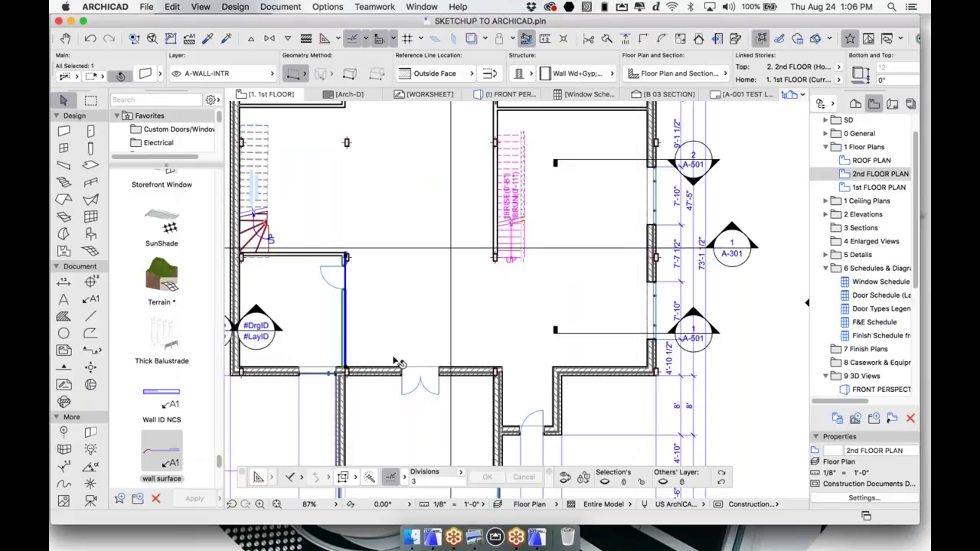
Open the selected interior wall's settings and examine its renovation status and the filters it can be shown on.
{"action": "left_click", "coordinate": [347, 335]}
{"action": "key", "text": "super+t"}
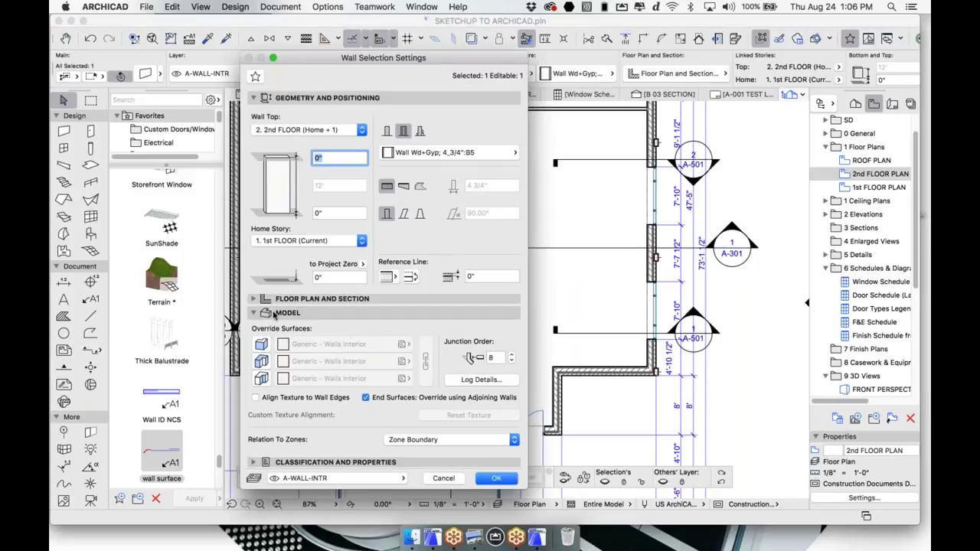
{"action": "left_click", "coordinate": [306, 463]}
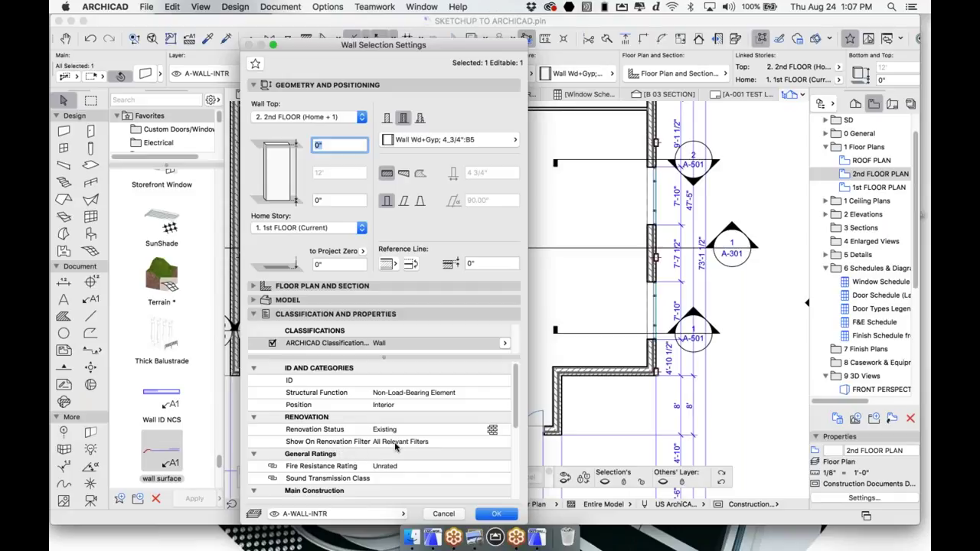
{"action": "left_click", "coordinate": [490, 446]}
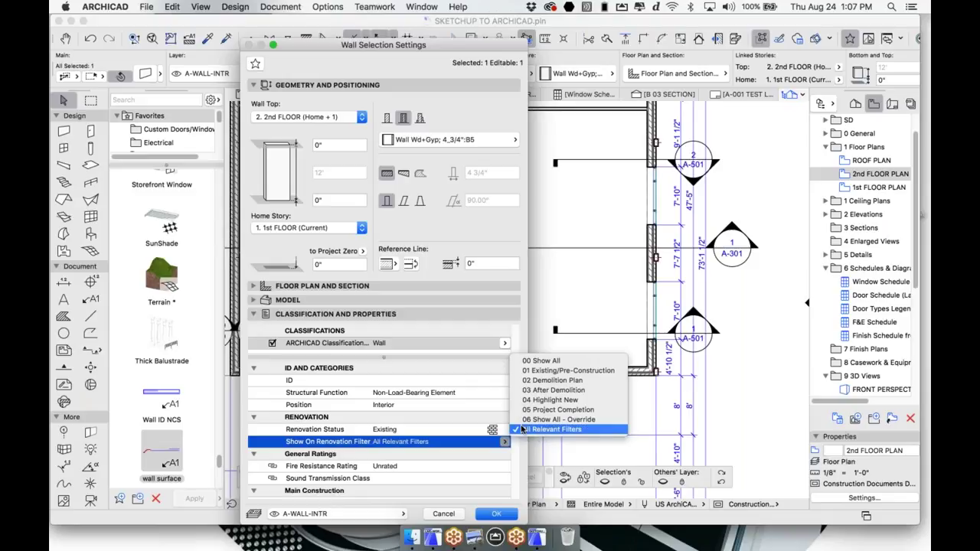
{"action": "left_click", "coordinate": [787, 350]}
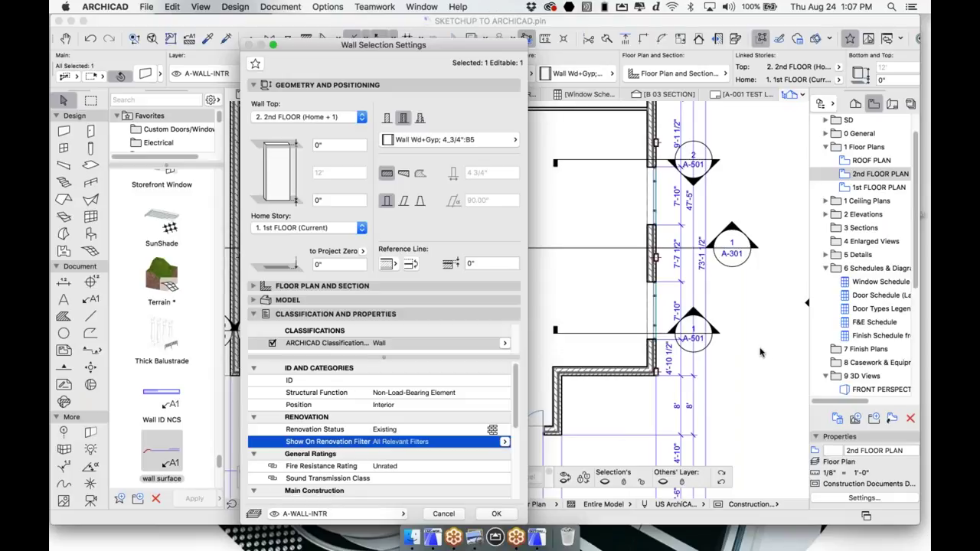
Switch to the LIVE+WORK project, move the wall settings dialog aside, and display the Picture1 rendering.
{"action": "key", "text": "super+Tab"}
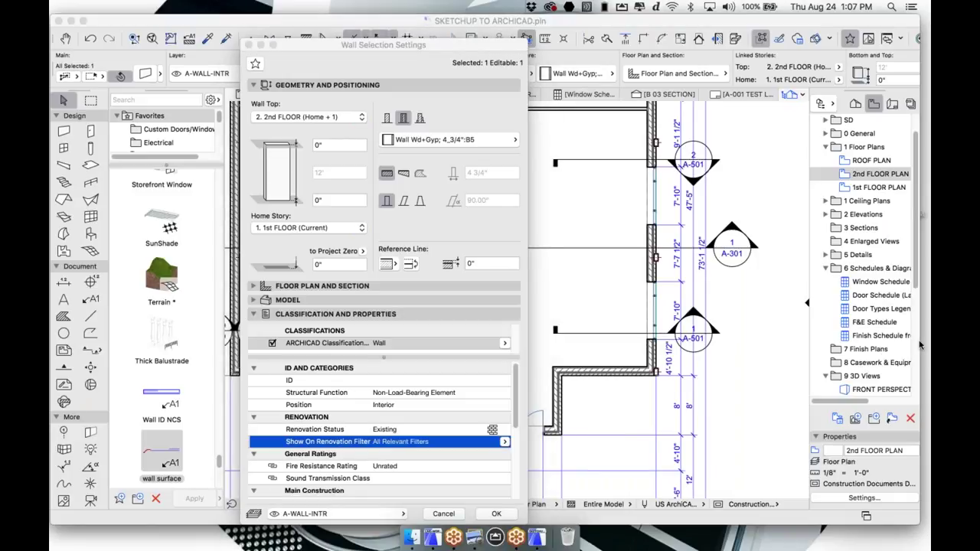
{"action": "key", "text": "ctrl+Up"}
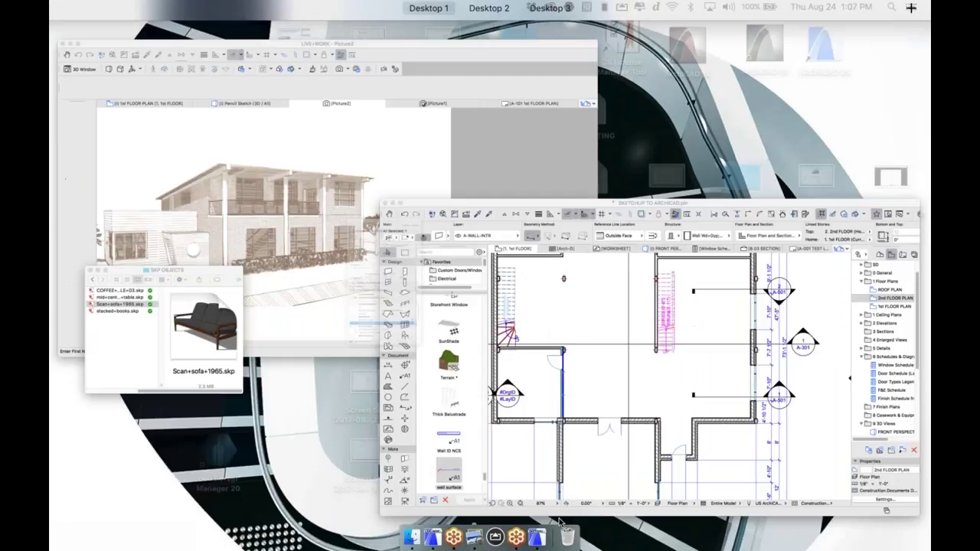
{"action": "left_click", "coordinate": [291, 163]}
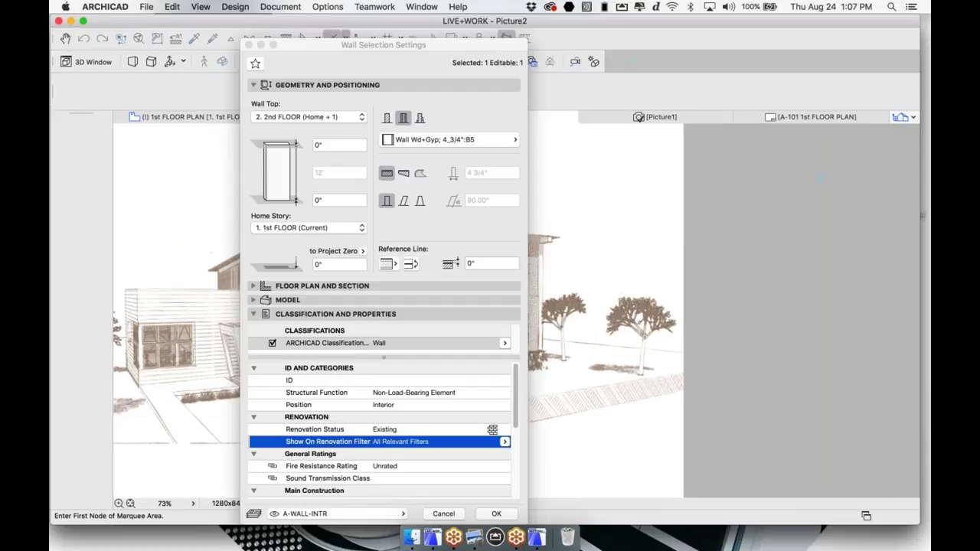
{"action": "left_click_drag", "start_coordinate": [299, 44], "coordinate": [95, 102]}
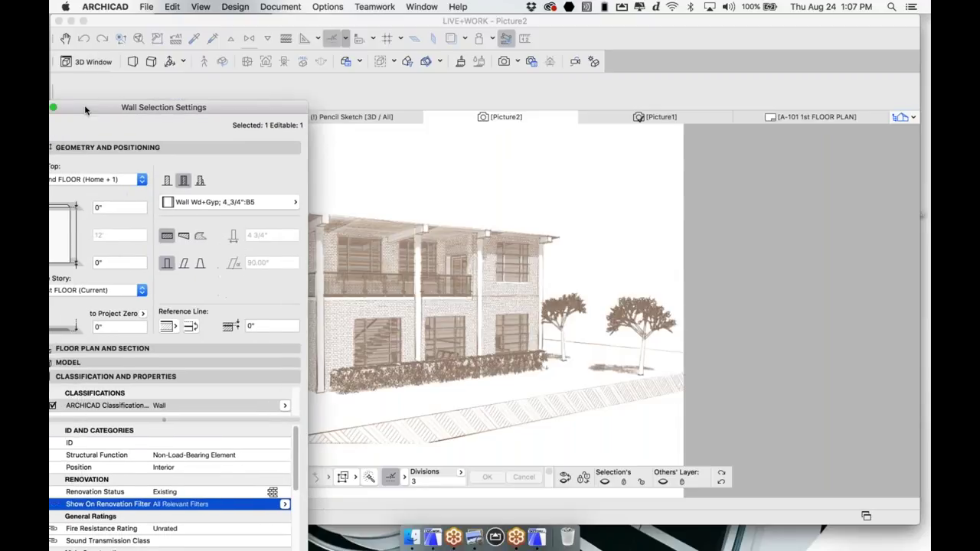
{"action": "left_click", "coordinate": [624, 119]}
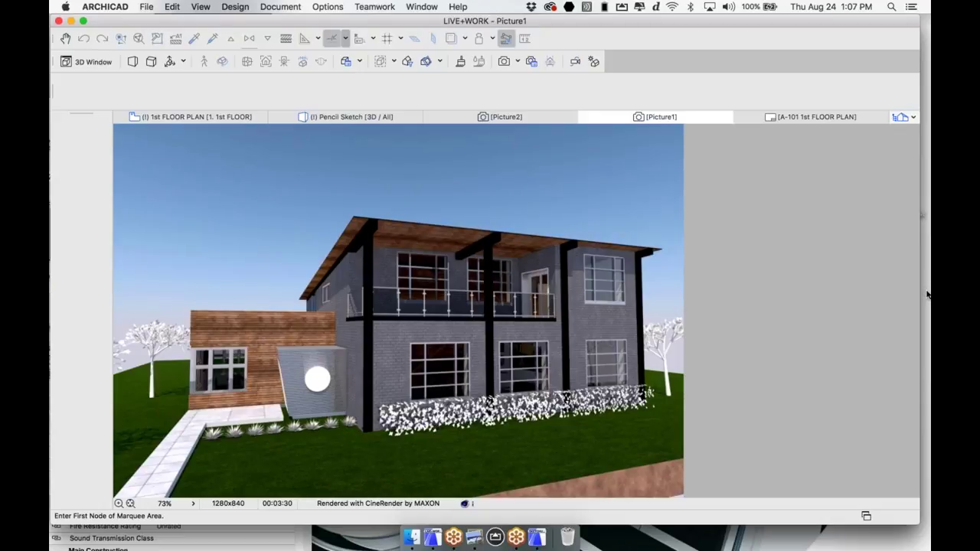
Open the PhotoRendering settings and examine the available scene presets and the scene manager.
{"action": "left_click", "coordinate": [422, 7]}
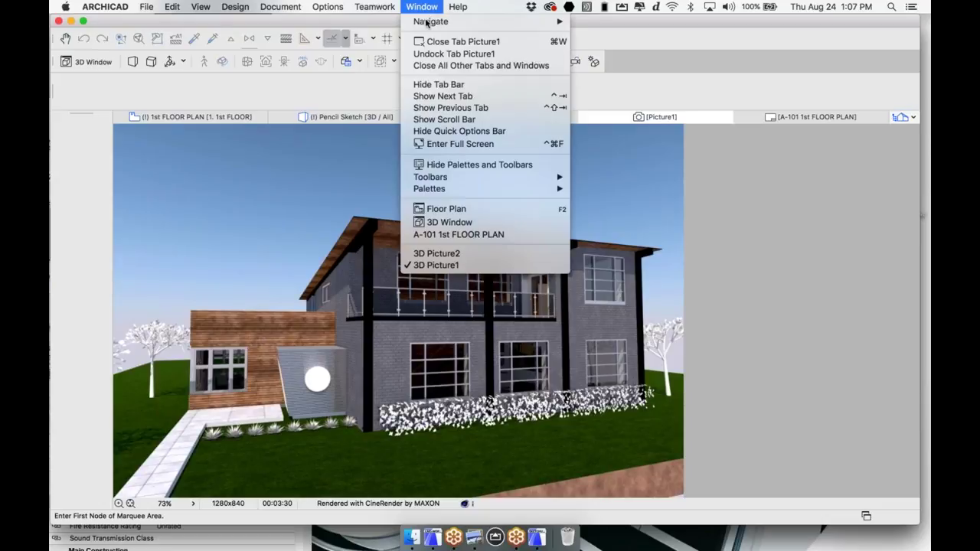
{"action": "mouse_move", "coordinate": [496, 192]}
{"action": "left_click", "coordinate": [654, 383]}
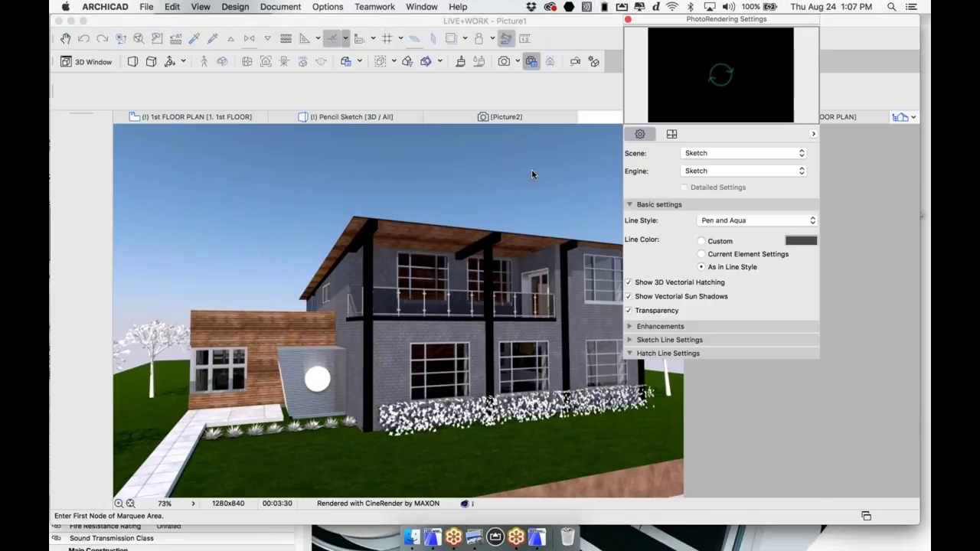
{"action": "left_click", "coordinate": [712, 153]}
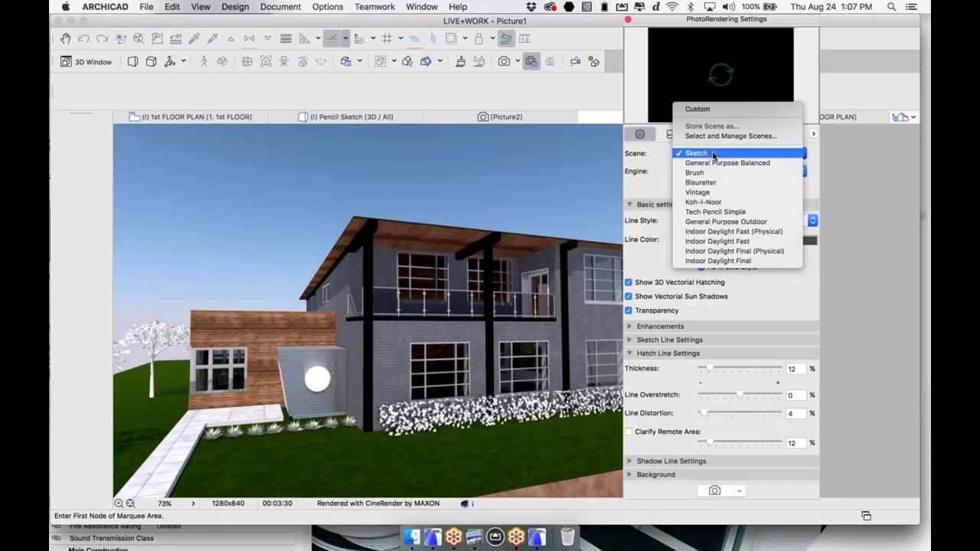
{"action": "left_click", "coordinate": [769, 171]}
{"action": "left_click", "coordinate": [657, 175]}
{"action": "left_click", "coordinate": [700, 155]}
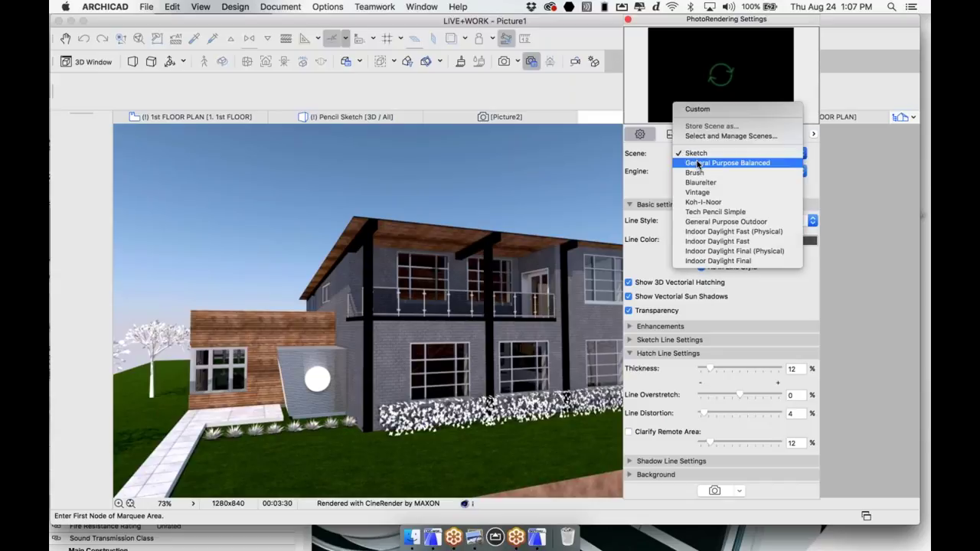
{"action": "left_click", "coordinate": [703, 136]}
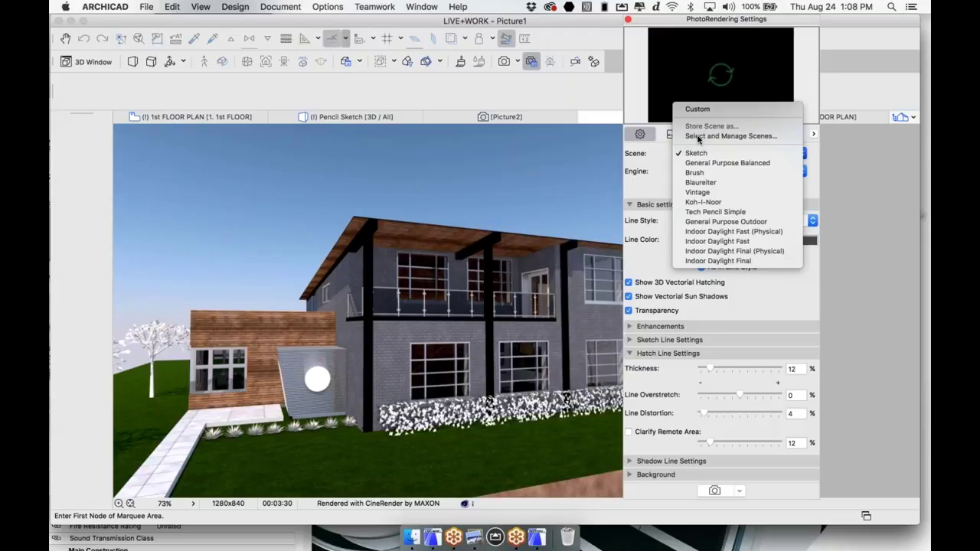
{"action": "mouse_move", "coordinate": [549, 149]}
{"action": "left_mouse_down"}
{"action": "mouse_move", "coordinate": [557, 183]}
{"action": "mouse_move", "coordinate": [556, 141]}
{"action": "left_mouse_up"}
{"action": "left_click", "coordinate": [527, 307]}
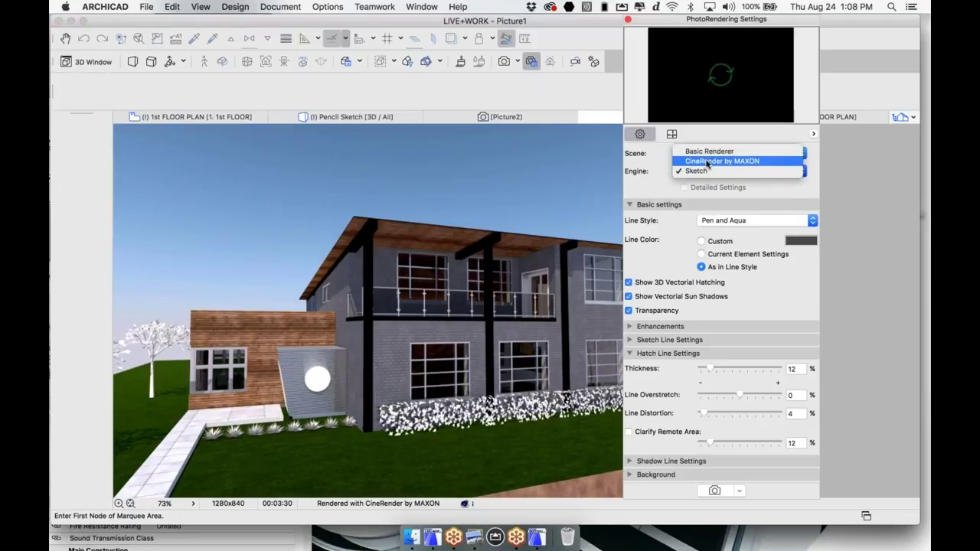
Set the rendering engine to CineRender by MAXON and turn off its detailed settings.
{"action": "left_click", "coordinate": [716, 161]}
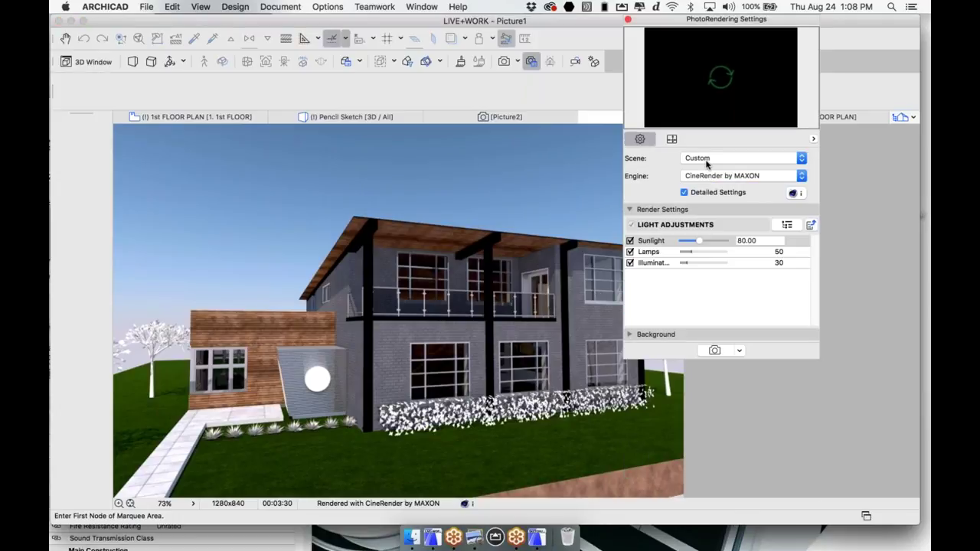
{"action": "left_click", "coordinate": [684, 192]}
{"action": "left_click", "coordinate": [657, 210]}
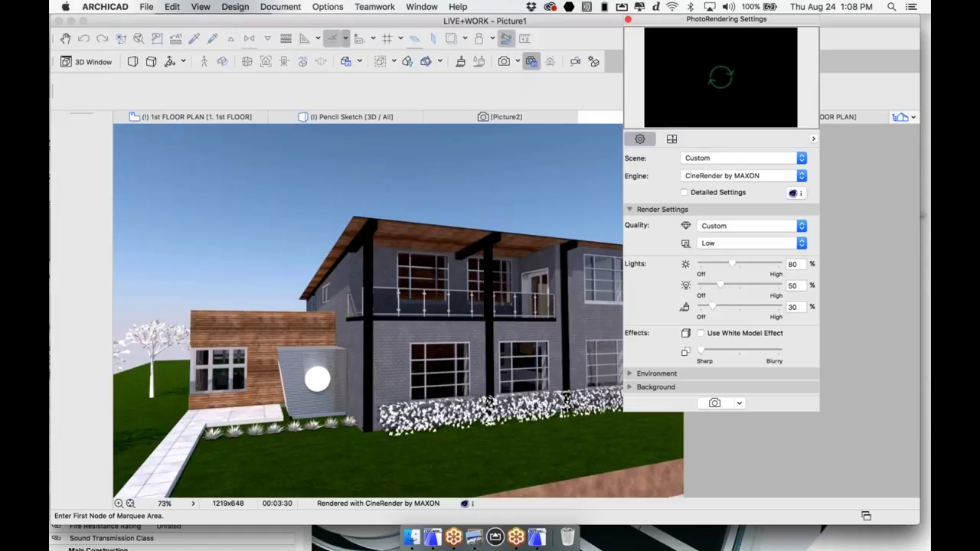
Expand the rendering's environment settings and look through the weather presets, keeping Clear.
{"action": "left_click", "coordinate": [657, 374]}
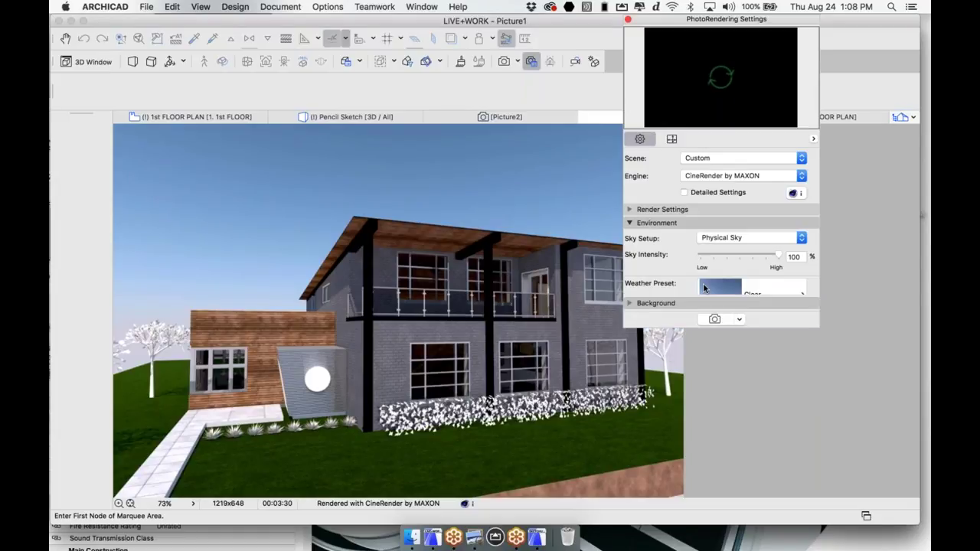
{"action": "left_click", "coordinate": [758, 293]}
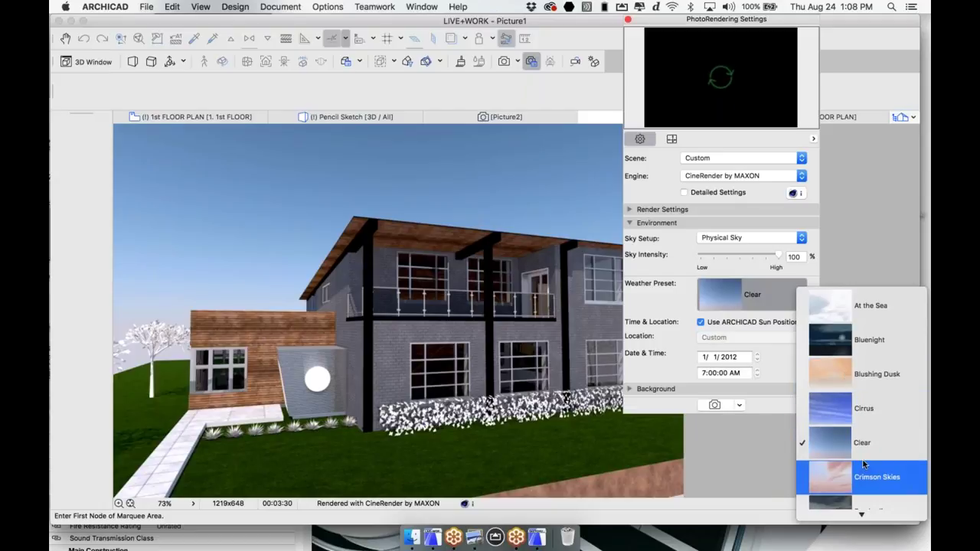
{"action": "left_click", "coordinate": [663, 369]}
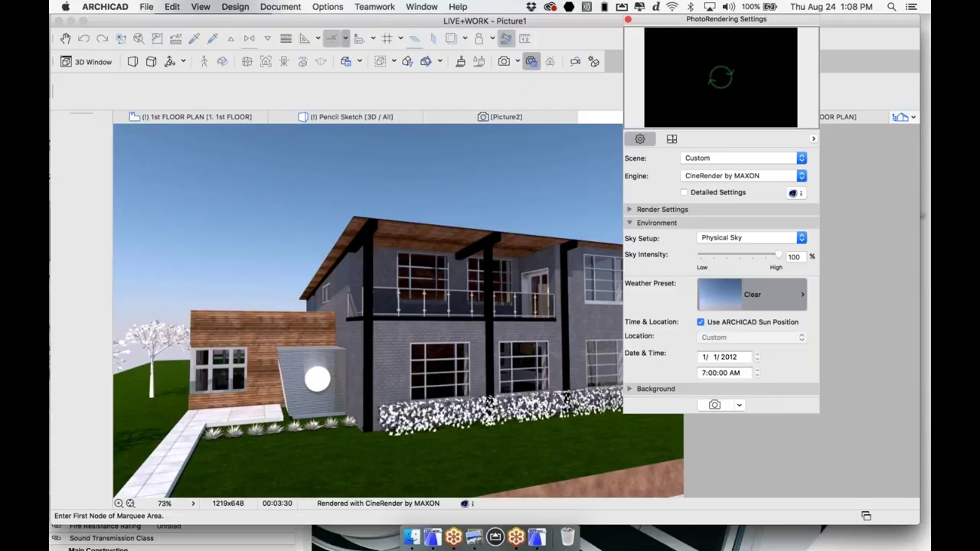
Turn on CineRender's detailed settings and browse the environment, effects and global illumination categories of the settings tree.
{"action": "left_click", "coordinate": [684, 192]}
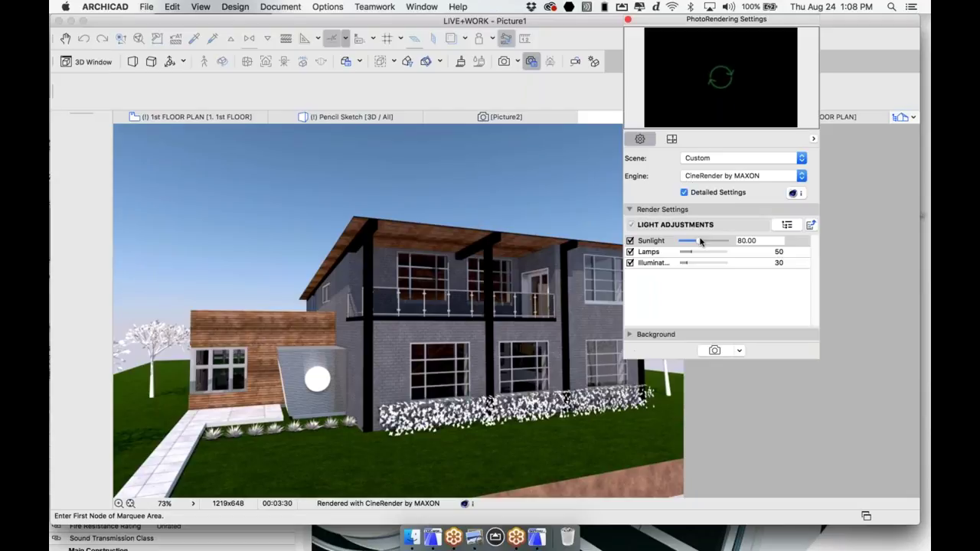
{"action": "left_click", "coordinate": [787, 224]}
{"action": "left_click", "coordinate": [644, 178]}
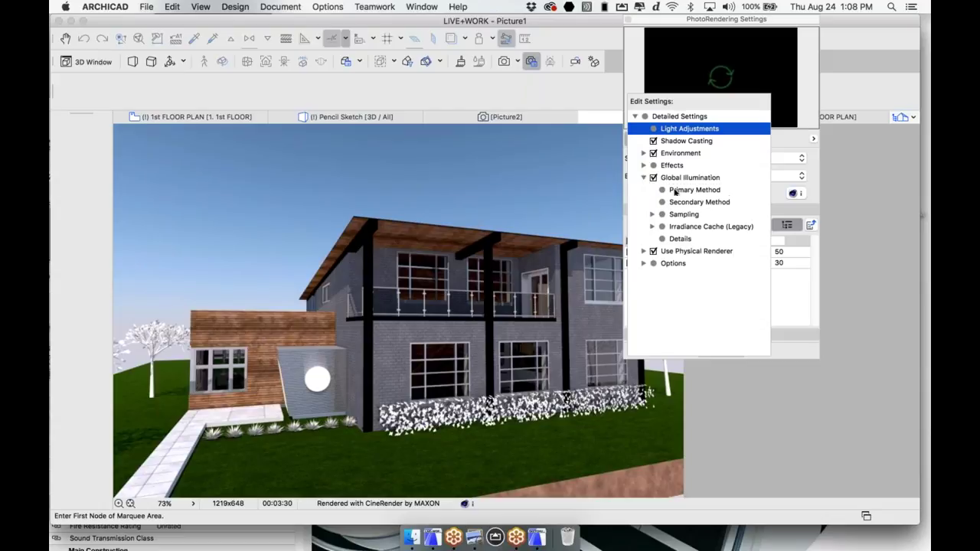
{"action": "left_click", "coordinate": [644, 154]}
{"action": "left_click", "coordinate": [645, 177]}
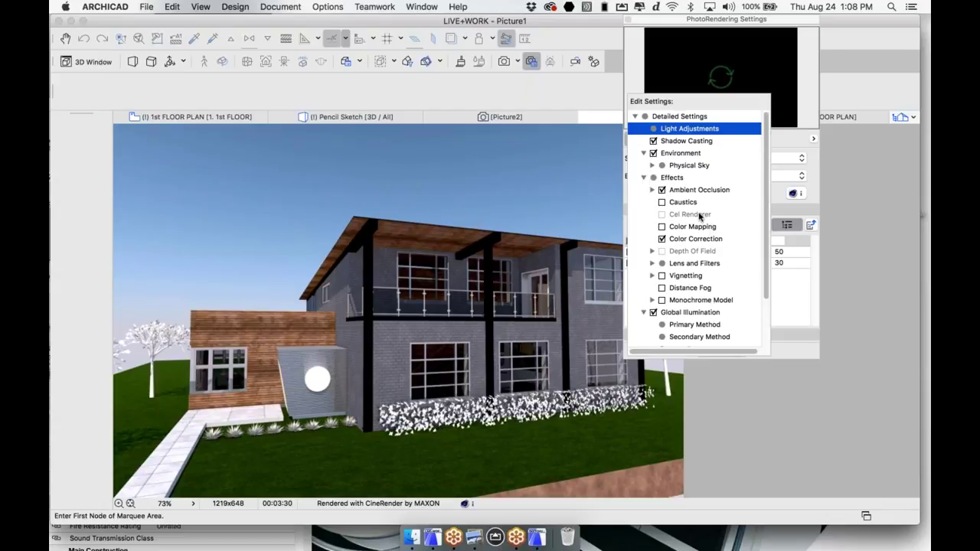
{"action": "left_click", "coordinate": [808, 324]}
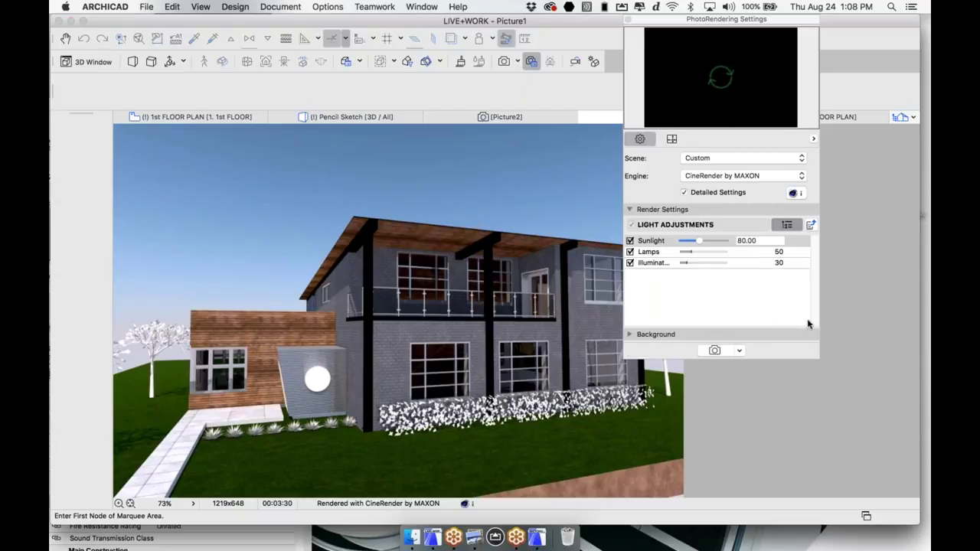
Display the LIVE+WORK project's 1st floor plan and select the KITCHEN zone to examine it.
{"action": "left_click", "coordinate": [922, 196]}
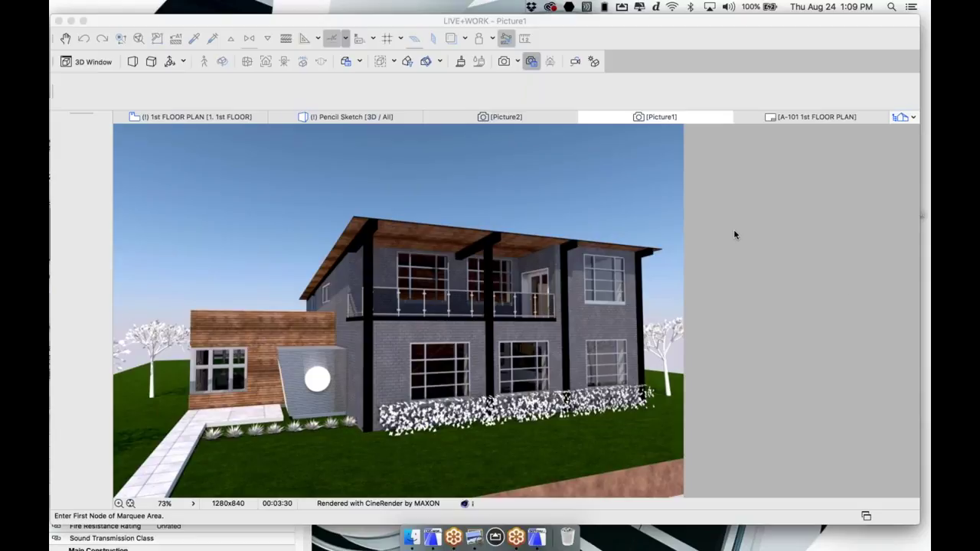
{"action": "left_click", "coordinate": [903, 116]}
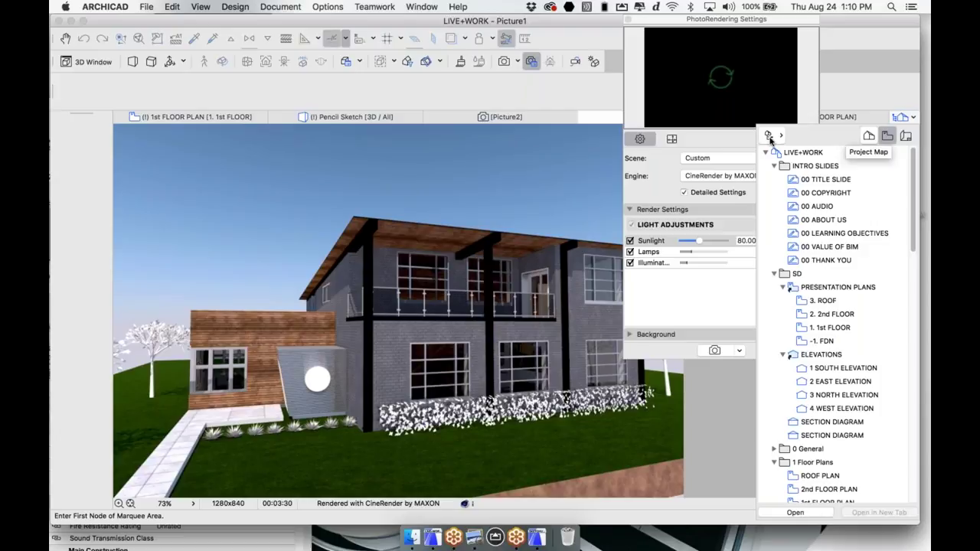
{"action": "left_click", "coordinate": [490, 191]}
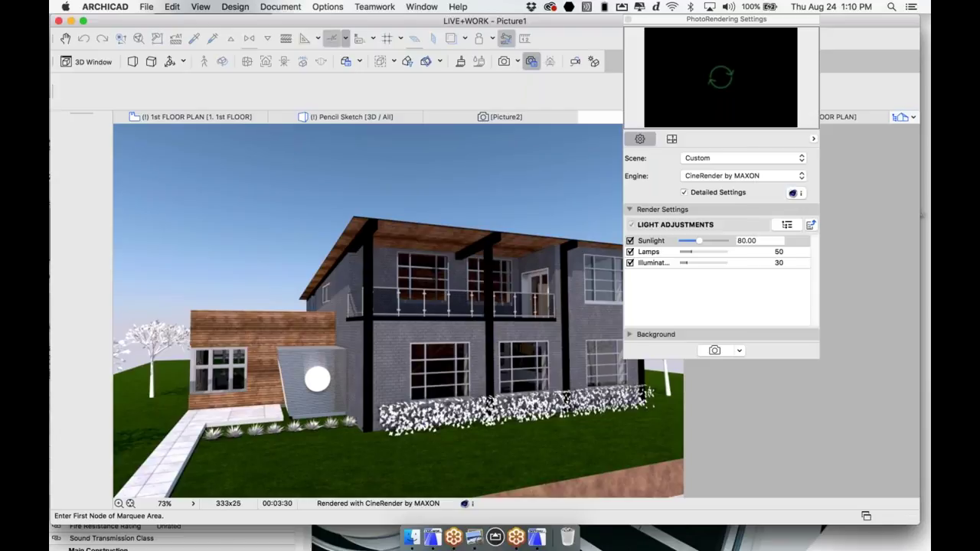
{"action": "left_click", "coordinate": [230, 117]}
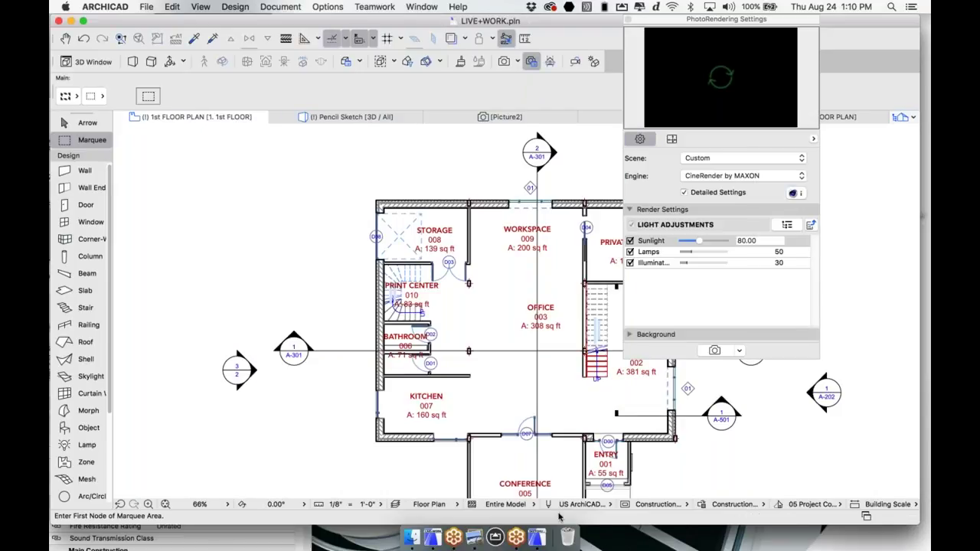
{"action": "left_click", "coordinate": [426, 405]}
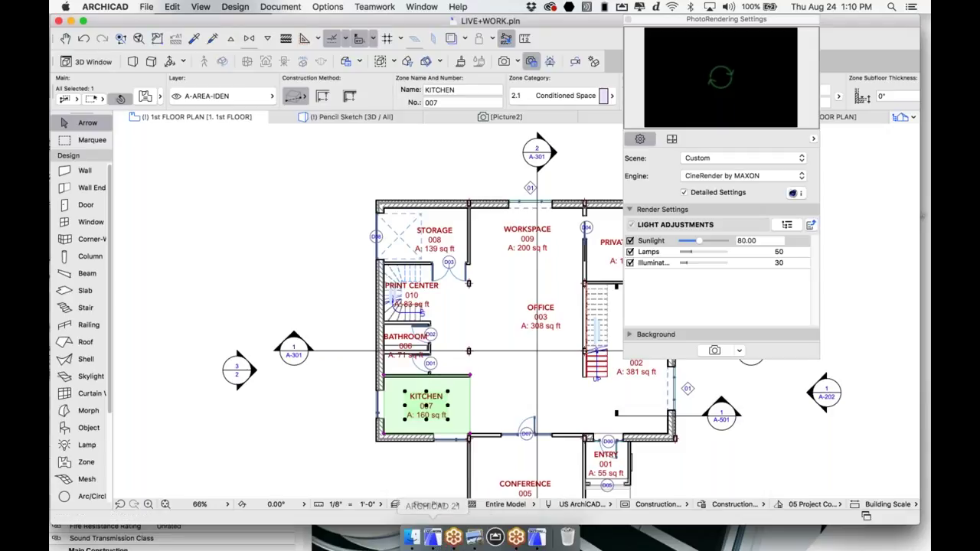
Switch to the SKETCHUP TO ARCHICAD project, dismiss the wall selection settings, and activate the Zone tool.
{"action": "left_click", "coordinate": [544, 540]}
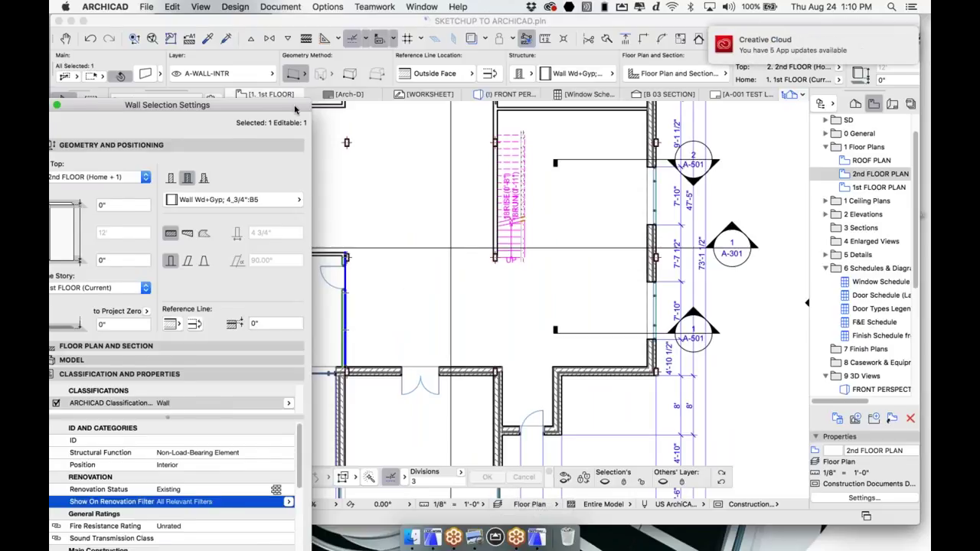
{"action": "left_click_drag", "start_coordinate": [295, 106], "coordinate": [425, 105]}
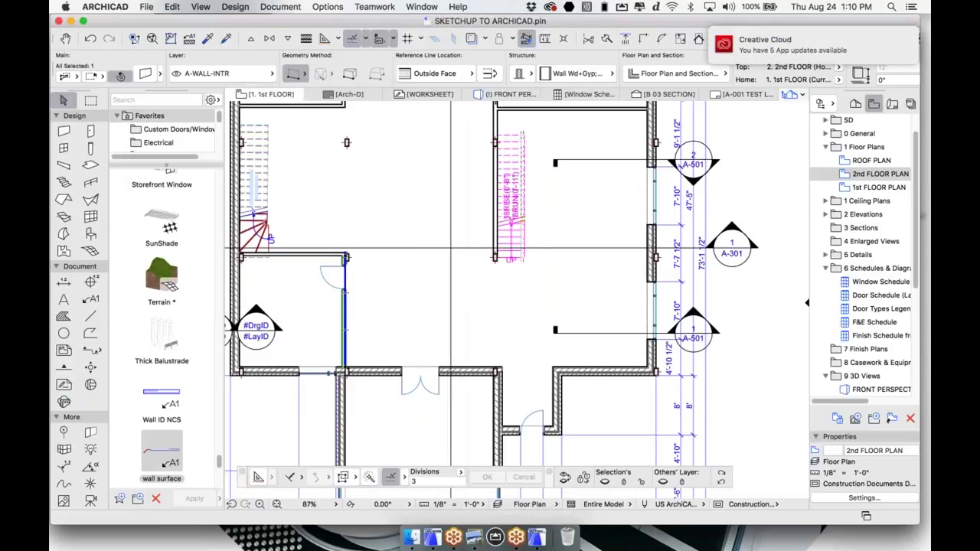
{"action": "left_click", "coordinate": [63, 253]}
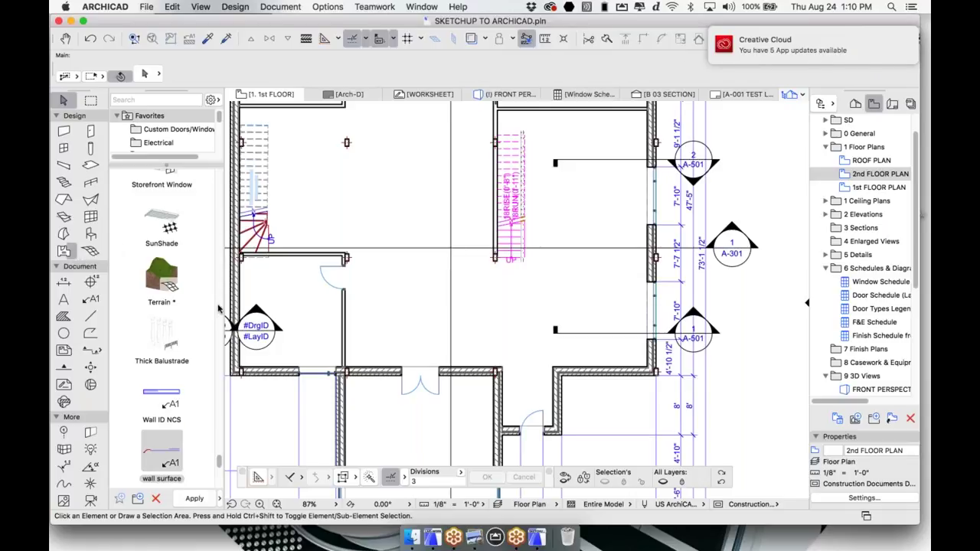
Keep the default zone settings and create a rectangular zone with its stamp in the small room below the winding stair.
{"action": "scroll", "coordinate": [357, 280], "scroll_direction": "up", "scroll_amount": 4}
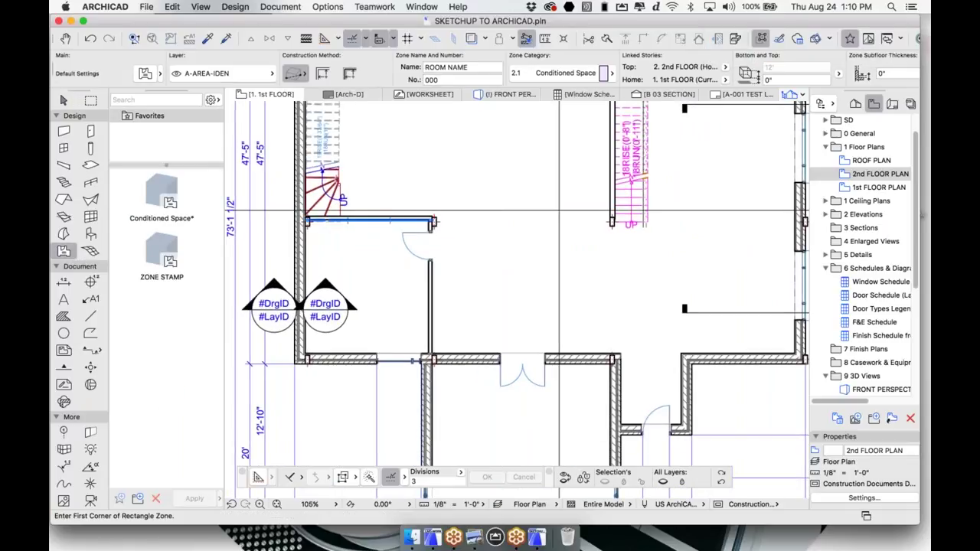
{"action": "key", "text": "super+z"}
{"action": "key", "text": "super+t"}
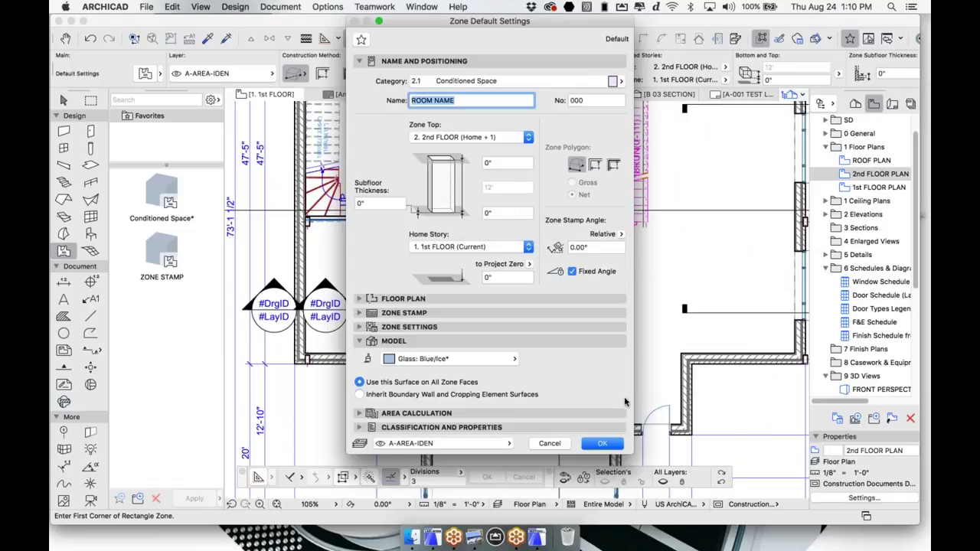
{"action": "left_click", "coordinate": [603, 443]}
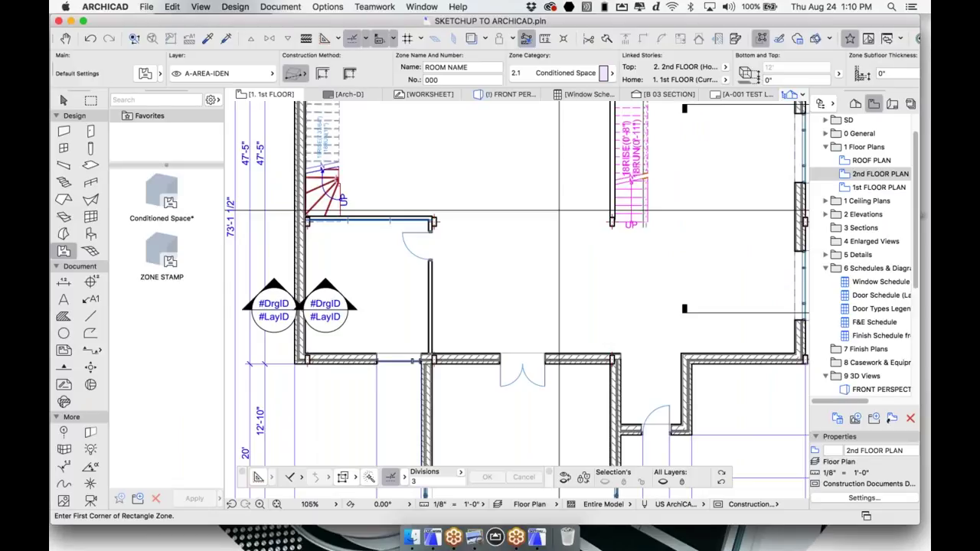
{"action": "left_click", "coordinate": [305, 222]}
{"action": "left_click", "coordinate": [428, 356]}
{"action": "scroll", "coordinate": [451, 341], "scroll_direction": "down", "scroll_amount": 3}
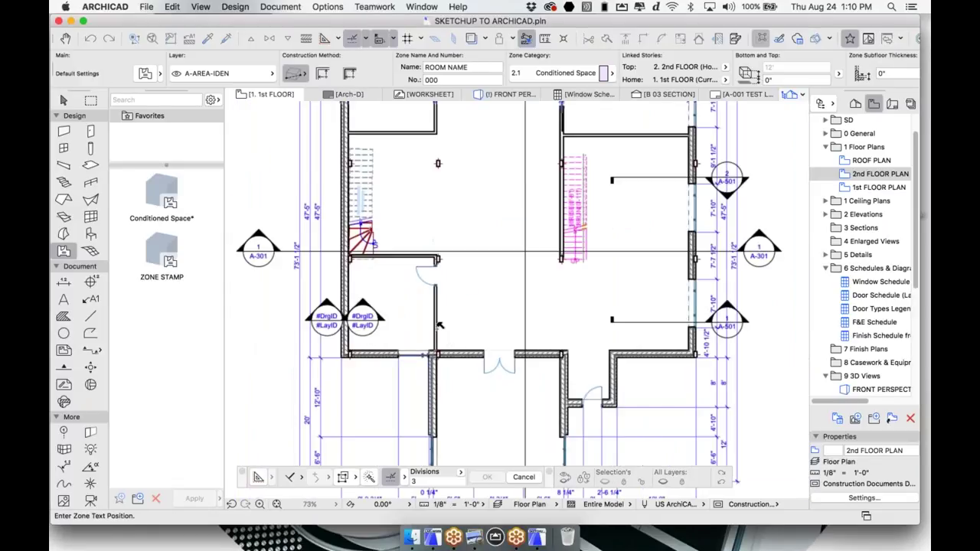
{"action": "left_click", "coordinate": [414, 306]}
Switch zone construction to automatic boundary detection and place a zone in the projecting room behind the double doors.
{"action": "middle_click_drag", "start_coordinate": [495, 380], "coordinate": [456, 300]}
{"action": "key", "text": "c"}
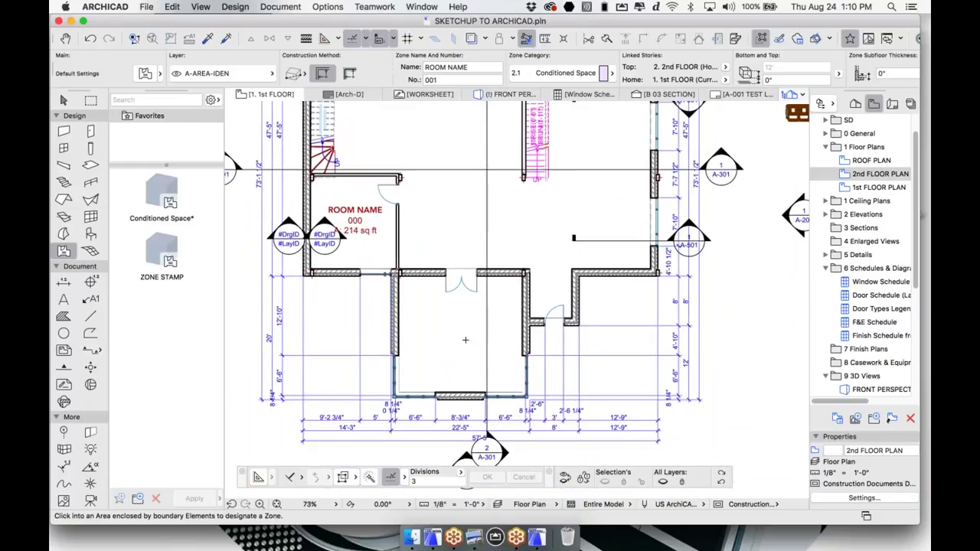
{"action": "left_click", "coordinate": [466, 341]}
{"action": "left_click", "coordinate": [466, 340]}
{"action": "left_click", "coordinate": [465, 341]}
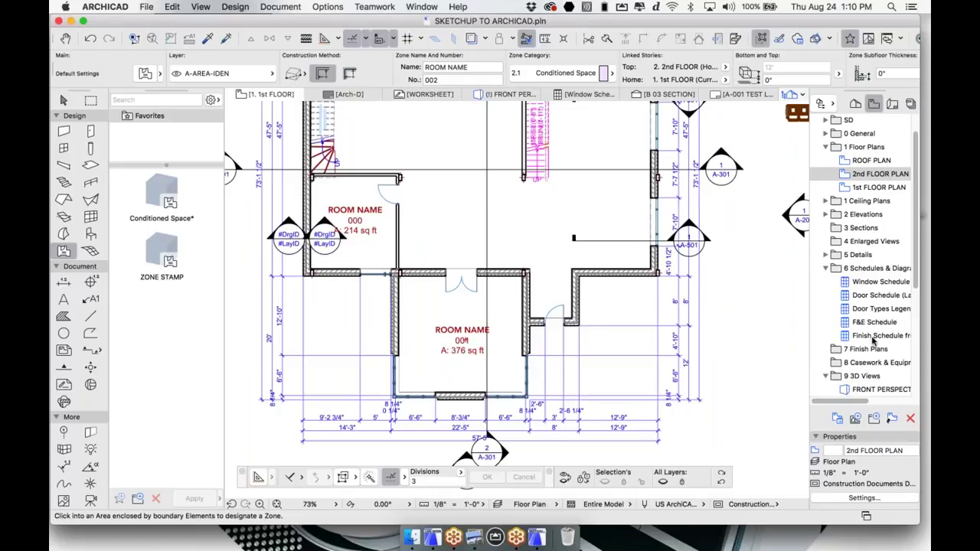
Check the Room Schedule in the project map, and return to the 1st floor plan.
{"action": "left_click", "coordinate": [856, 104]}
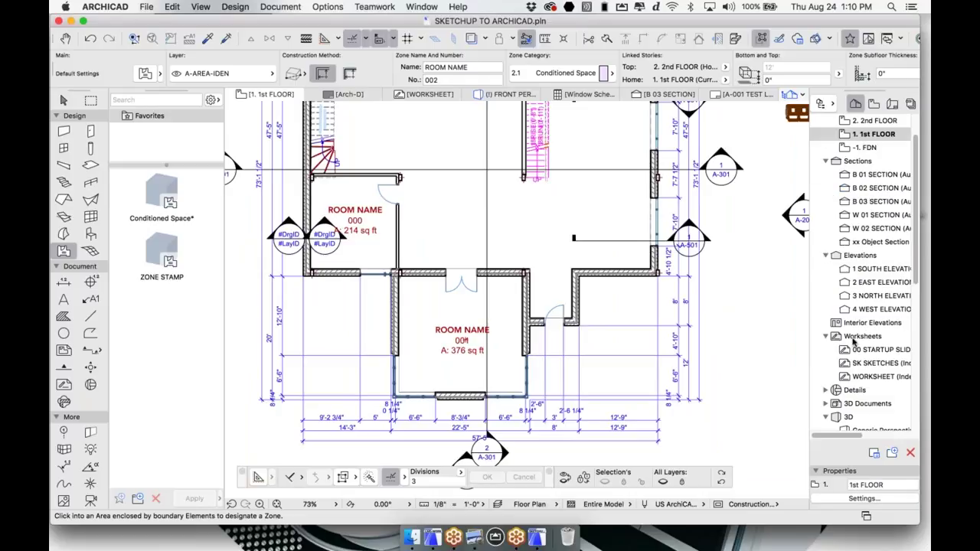
{"action": "scroll", "coordinate": [850, 368], "scroll_direction": "down", "scroll_amount": 2}
{"action": "scroll", "coordinate": [856, 382], "scroll_direction": "down", "scroll_amount": 10}
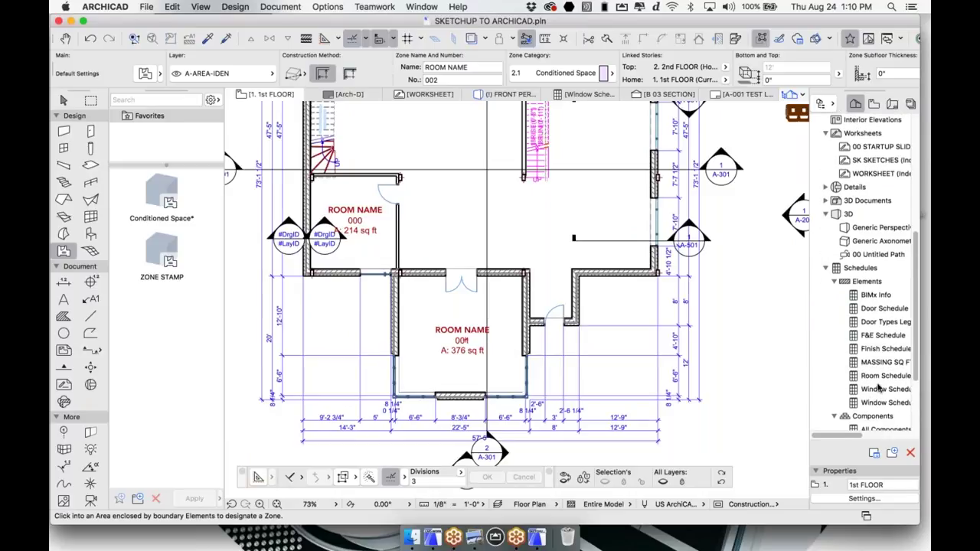
{"action": "double_click", "coordinate": [881, 377]}
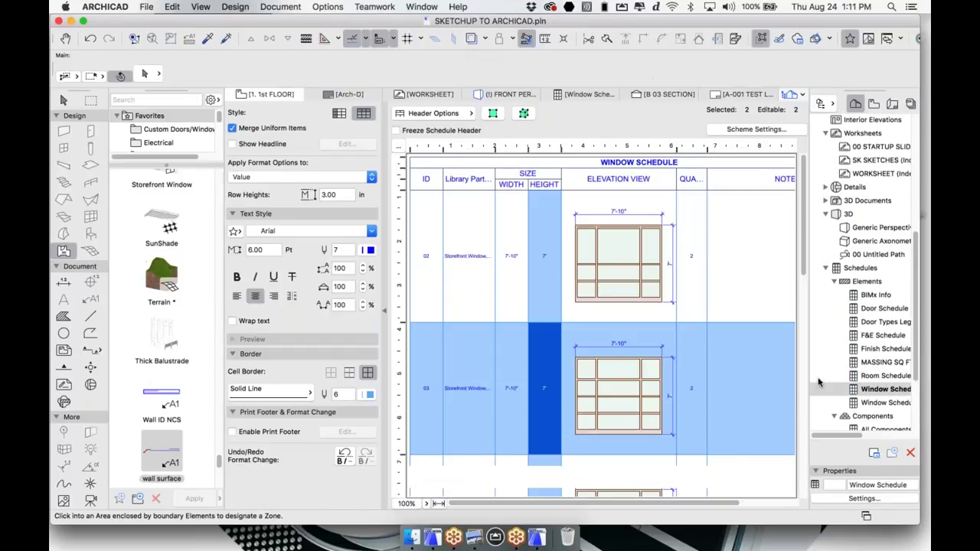
{"action": "left_click", "coordinate": [268, 94]}
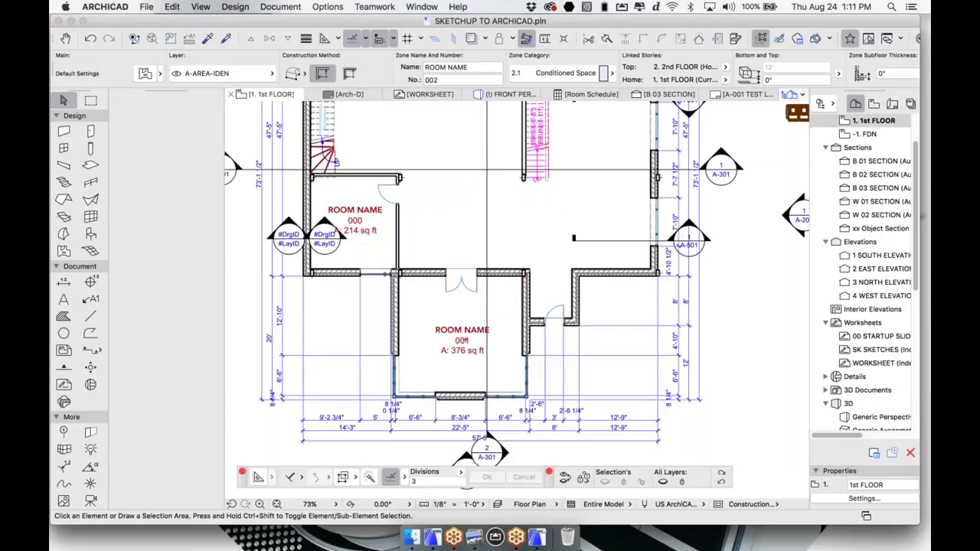
Activate the Object tool, dismiss its default settings, and apply the Chair favorite.
{"action": "left_click", "coordinate": [91, 235]}
{"action": "double_click", "coordinate": [98, 237]}
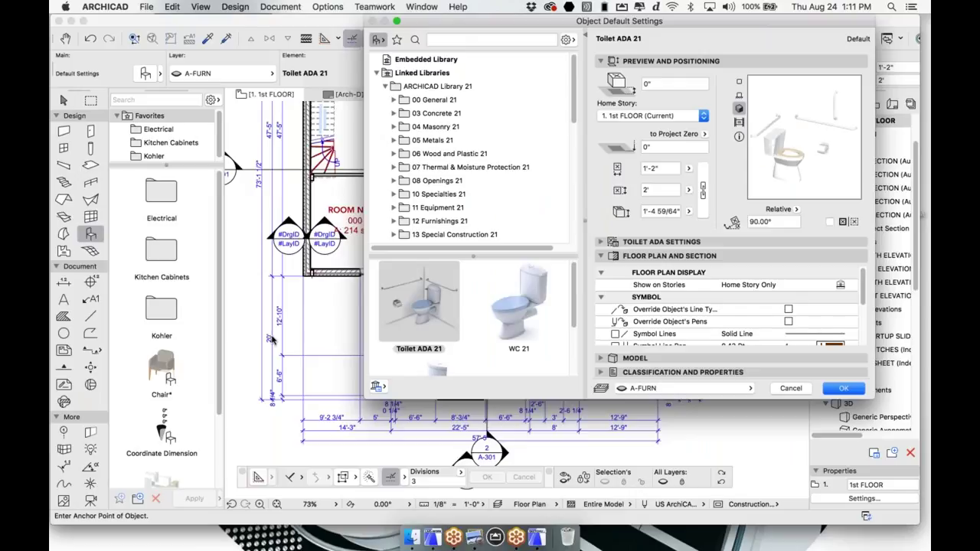
{"action": "key", "text": "Escape"}
{"action": "left_click", "coordinate": [164, 371]}
{"action": "double_click", "coordinate": [166, 372]}
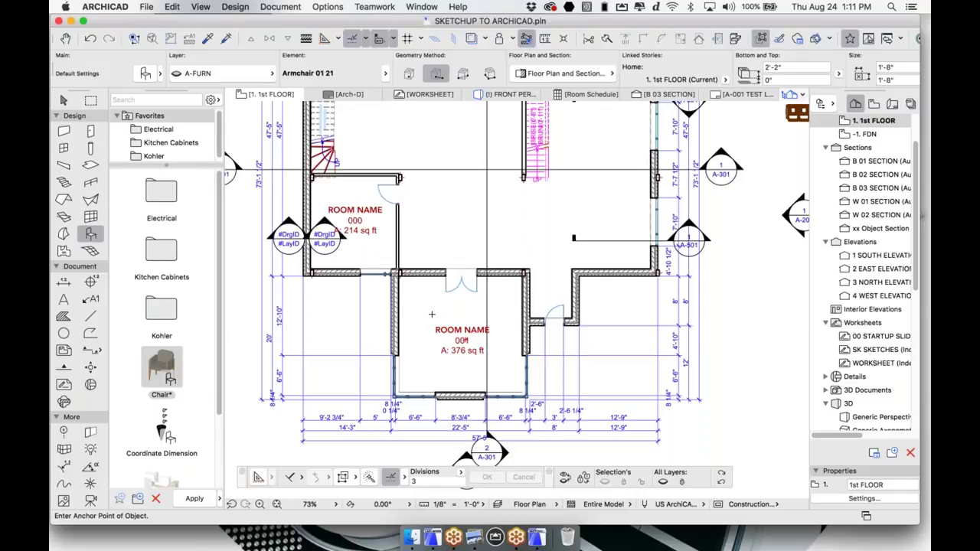
Place the armchair in the room behind the double doors at a 90° angle, showing the hidden A-FURN layer.
{"action": "left_click", "coordinate": [432, 314]}
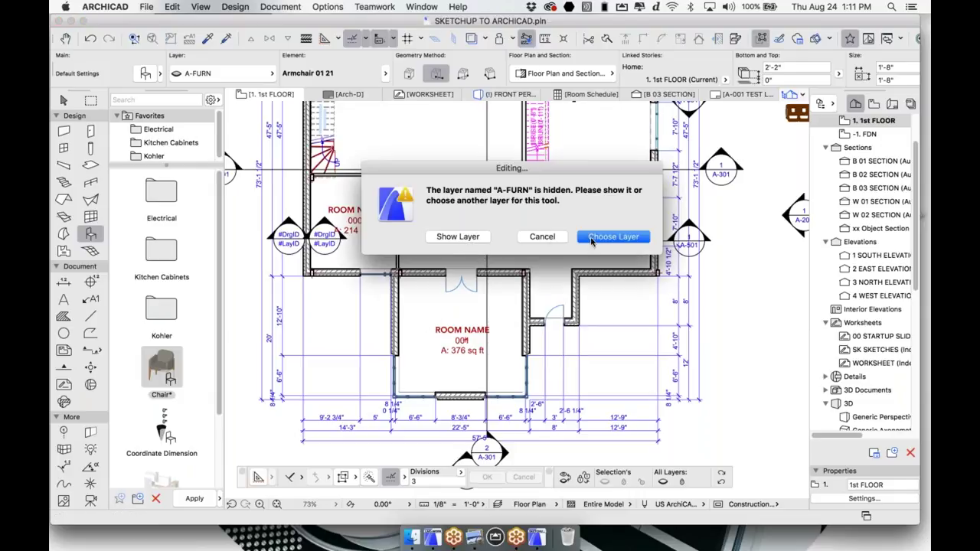
{"action": "left_click", "coordinate": [468, 239]}
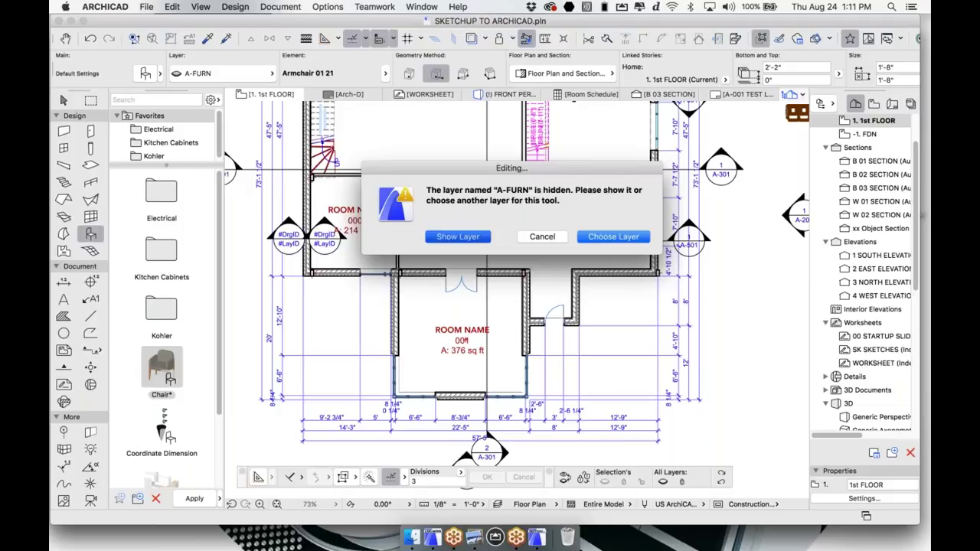
{"action": "left_click", "coordinate": [430, 313]}
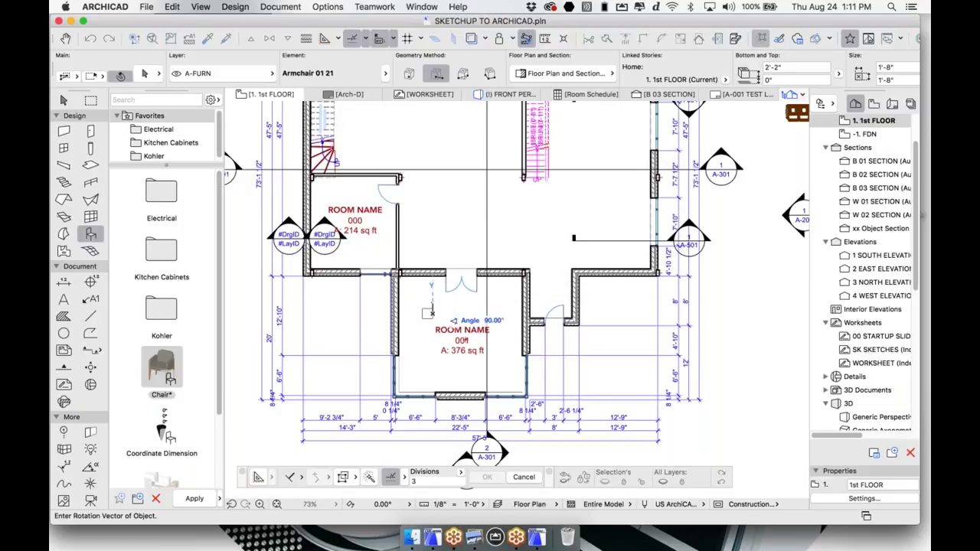
{"action": "left_click", "coordinate": [431, 313]}
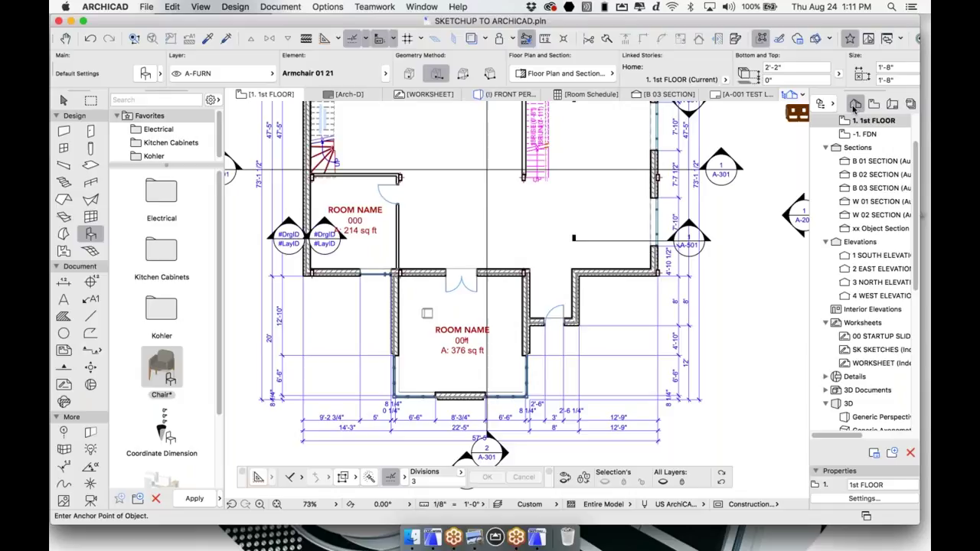
Check the F&E Schedule for the furniture inventory, and return to the 1st floor plan.
{"action": "scroll", "coordinate": [848, 377], "scroll_direction": "down", "scroll_amount": 3}
{"action": "scroll", "coordinate": [852, 361], "scroll_direction": "down", "scroll_amount": 6}
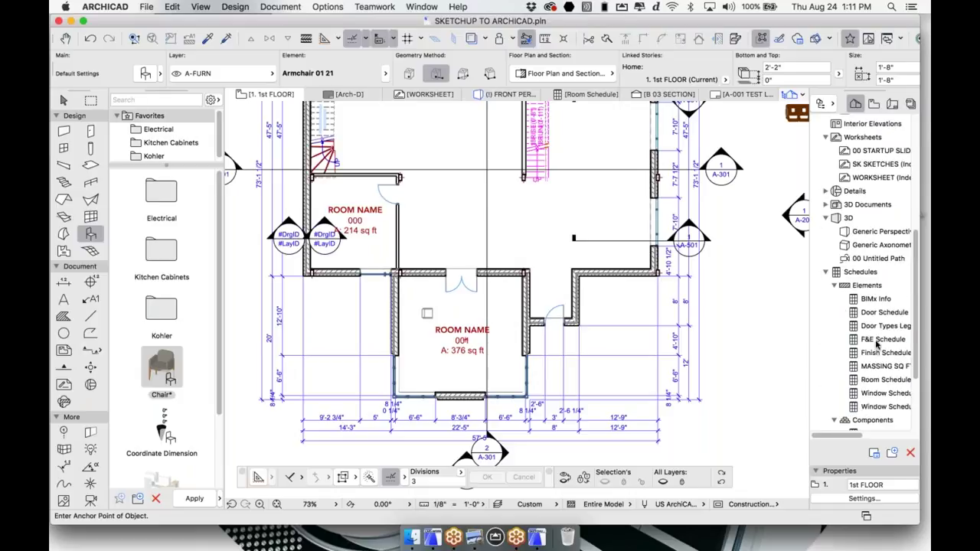
{"action": "double_click", "coordinate": [882, 339]}
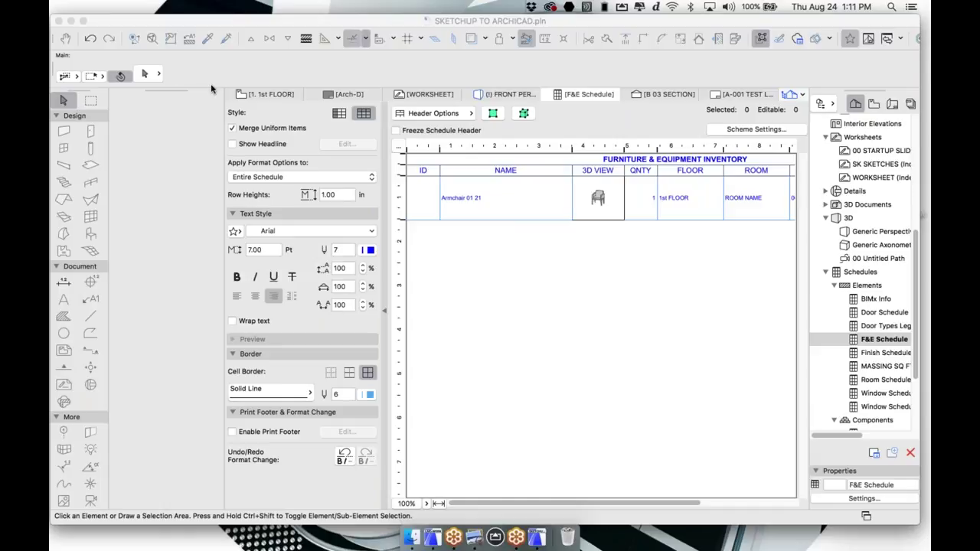
{"action": "left_click", "coordinate": [272, 95]}
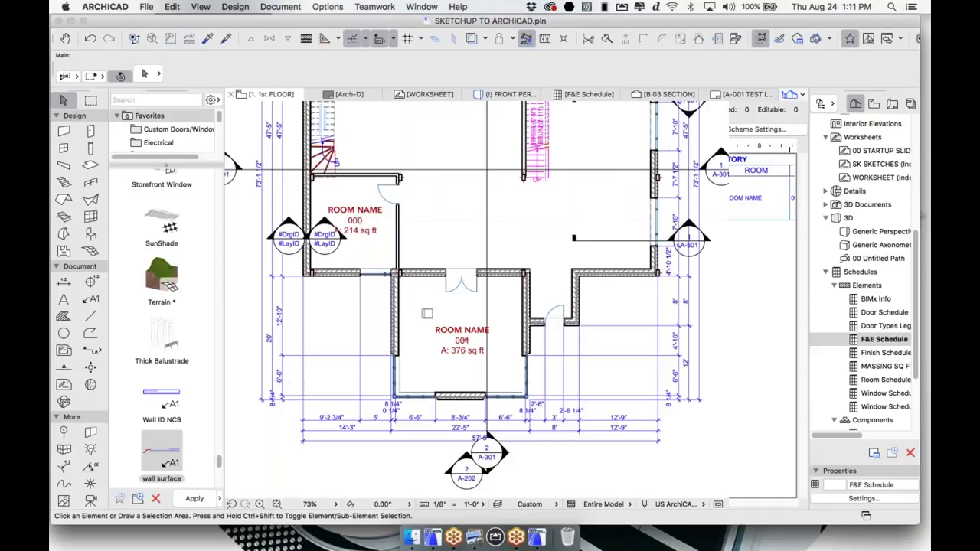
Open the model in the 3D view and apply Show Selection/Marquee in 3D.
{"action": "scroll", "coordinate": [498, 224], "scroll_direction": "down", "scroll_amount": 6}
{"action": "middle_click_drag", "start_coordinate": [498, 224], "coordinate": [490, 223]}
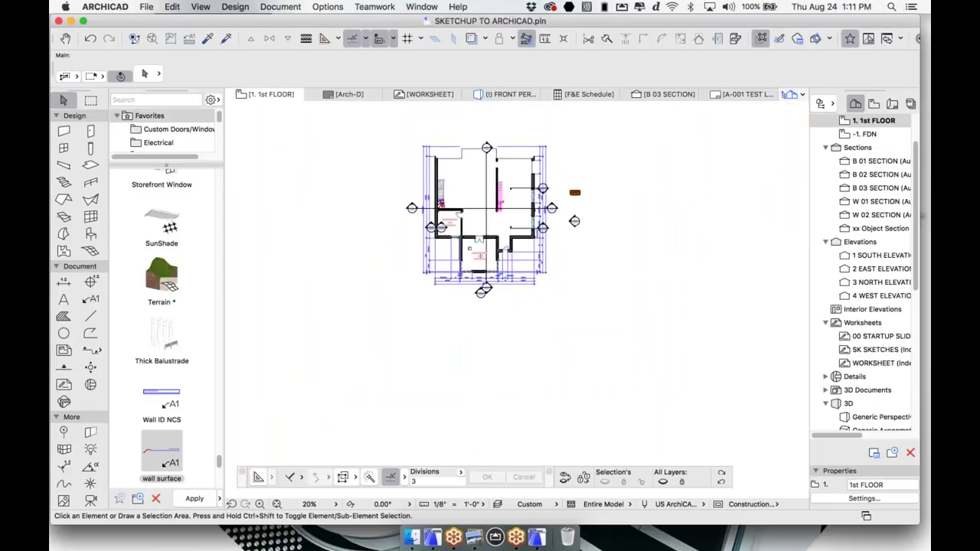
{"action": "key", "text": "F3"}
{"action": "scroll", "coordinate": [480, 240], "scroll_direction": "down", "scroll_amount": 8}
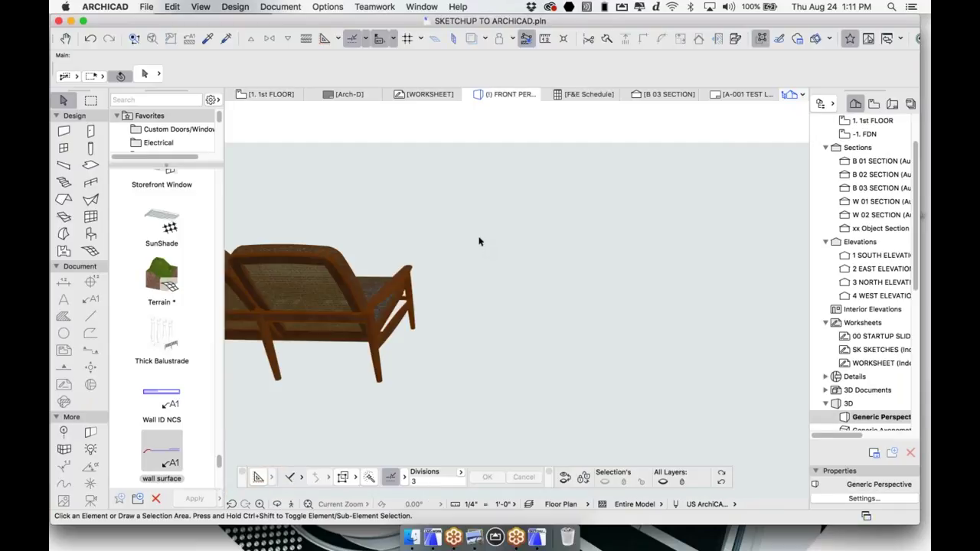
{"action": "scroll", "coordinate": [490, 234], "scroll_direction": "down", "scroll_amount": 2}
{"action": "right_click", "coordinate": [541, 261]}
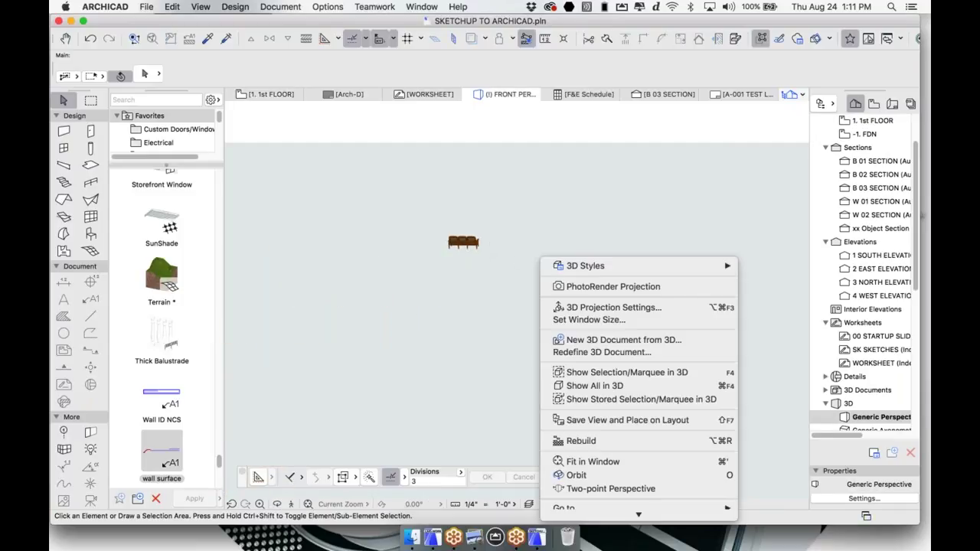
{"action": "left_click", "coordinate": [617, 373]}
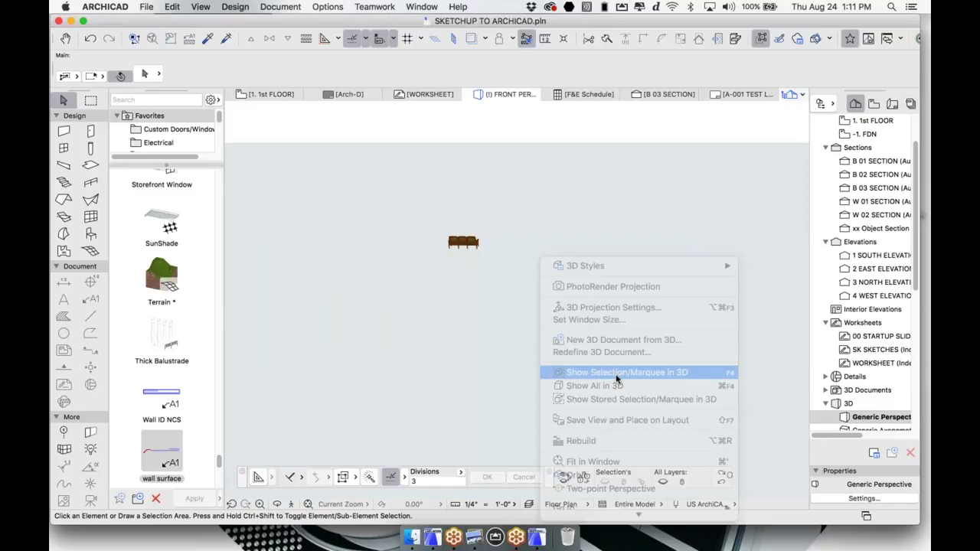
Activate the Morph tool for modelling beside the building and show the hidden MORPH layer.
{"action": "scroll", "coordinate": [538, 250], "scroll_direction": "down", "scroll_amount": 2}
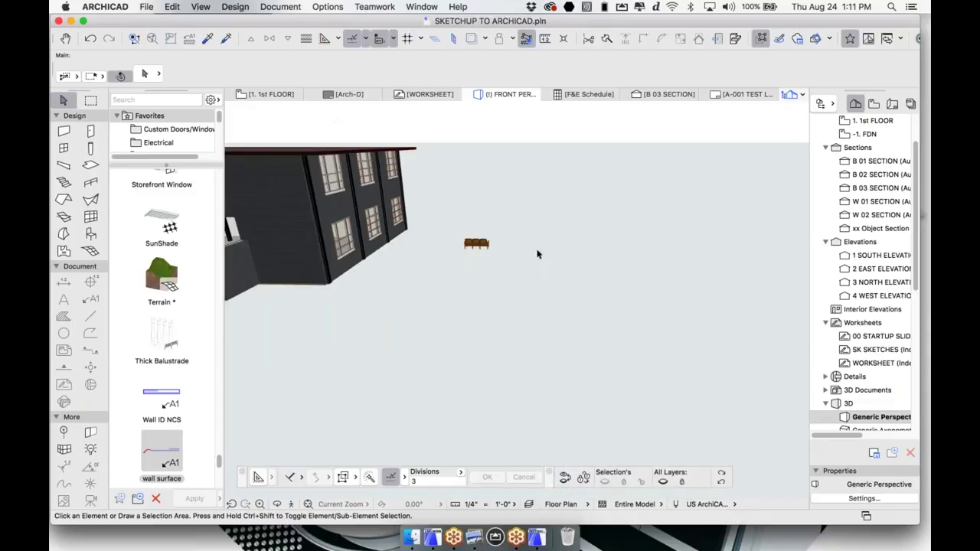
{"action": "middle_click_drag", "start_coordinate": [538, 250], "coordinate": [493, 262]}
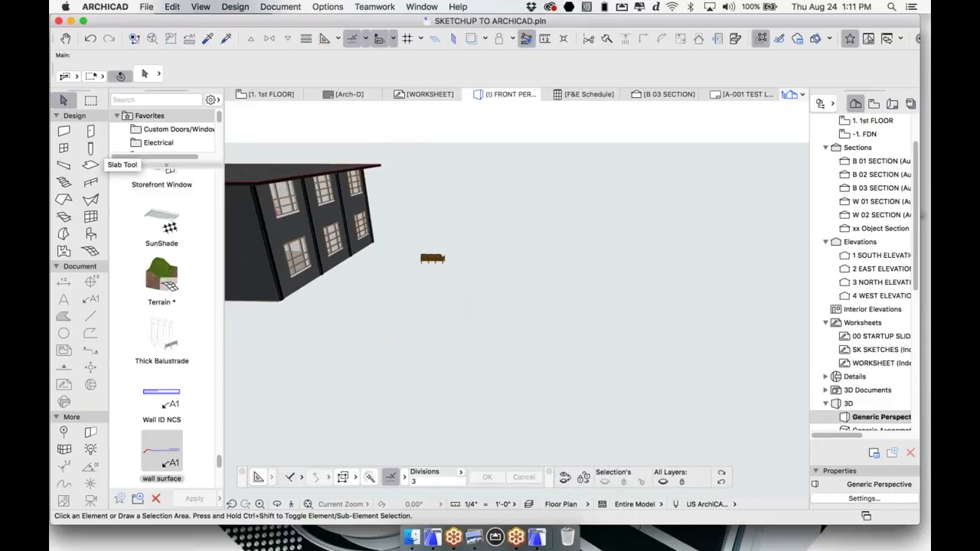
{"action": "left_click", "coordinate": [66, 236]}
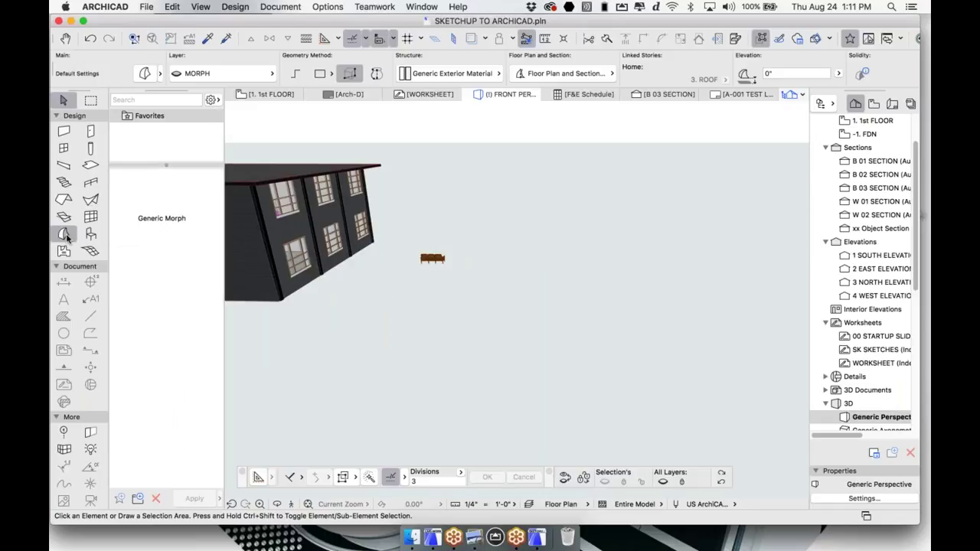
{"action": "left_click", "coordinate": [454, 288]}
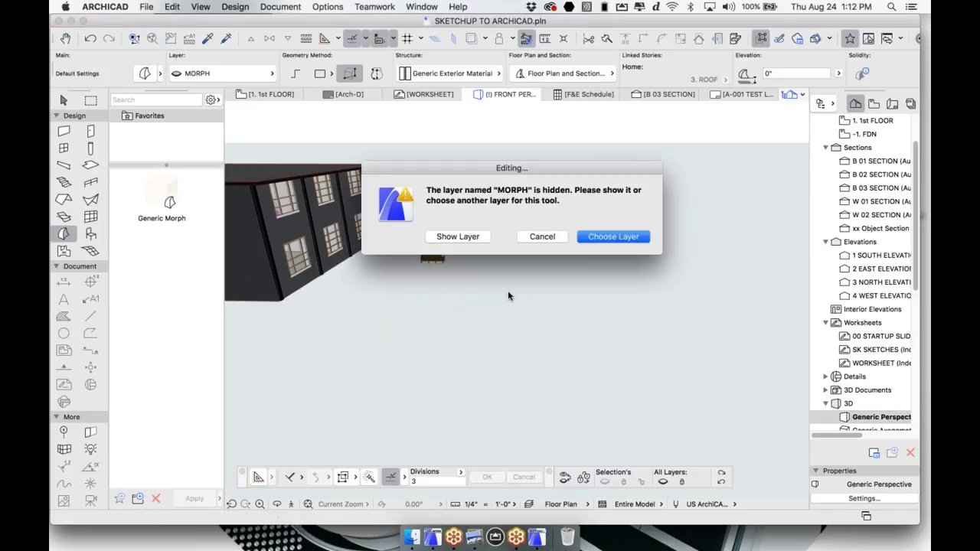
{"action": "left_click", "coordinate": [458, 236]}
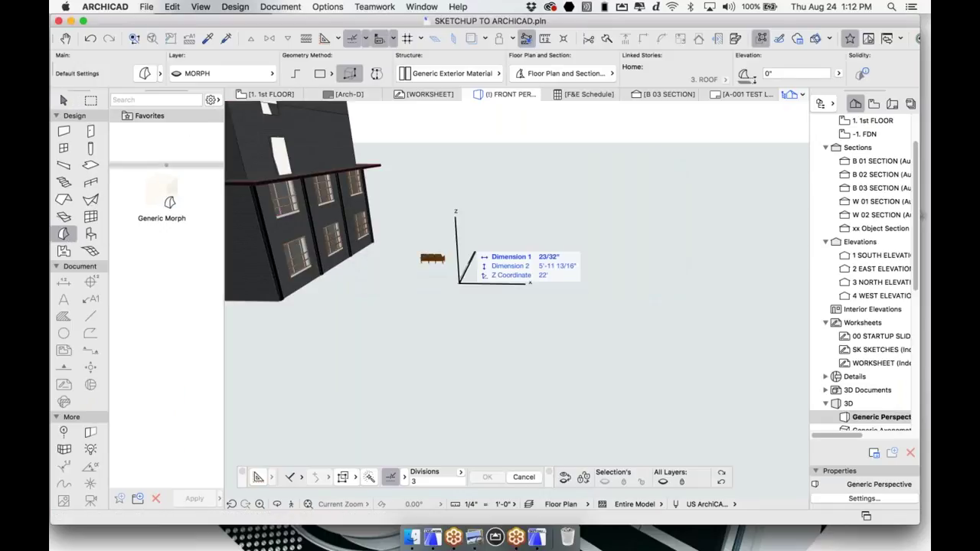
Draw a box morph with a base about 5' wide beside the building, and inspect it selected from another angle.
{"action": "left_click", "coordinate": [459, 281]}
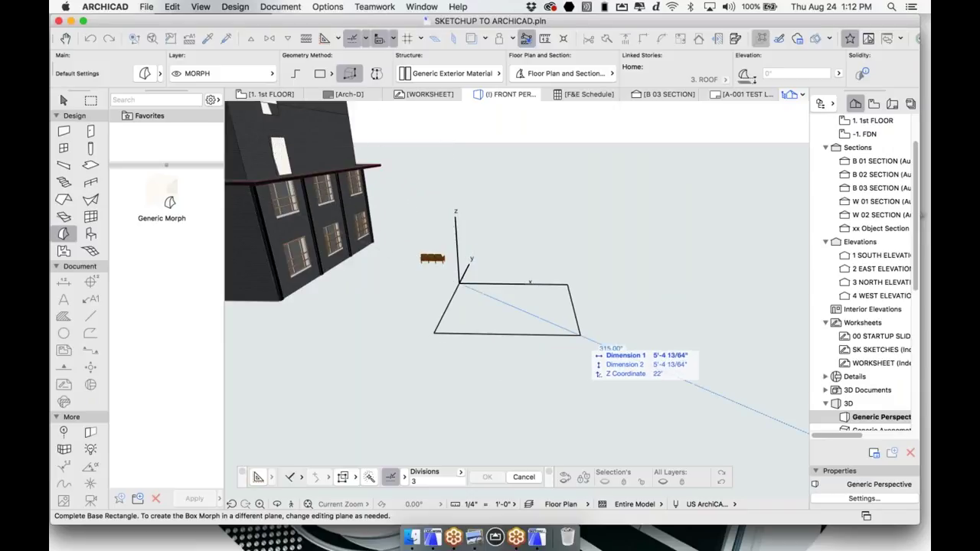
{"action": "left_click", "coordinate": [582, 336]}
{"action": "left_click", "coordinate": [520, 180]}
{"action": "key", "text": "Escape"}
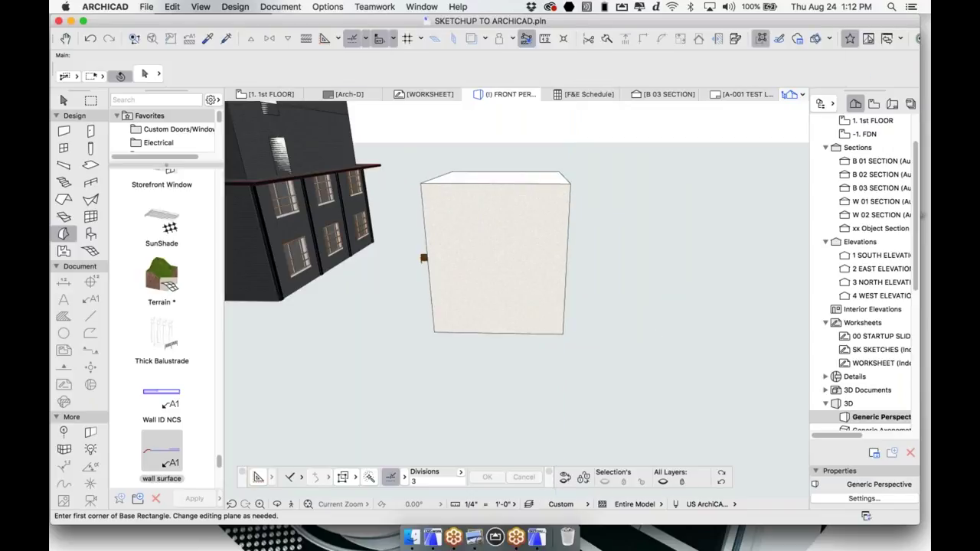
{"action": "left_click", "coordinate": [444, 238]}
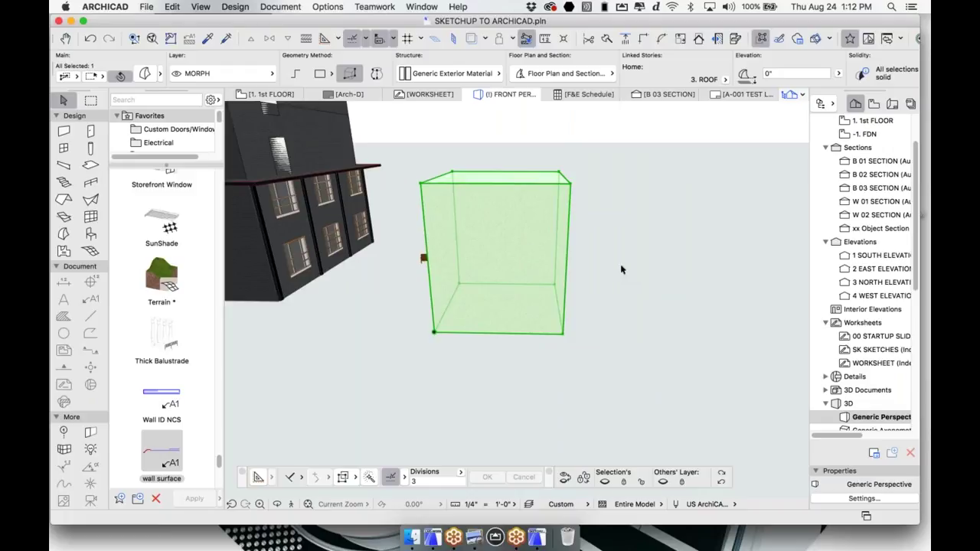
{"action": "middle_click_drag", "start_coordinate": [622, 269], "coordinate": [436, 272], "text": "shift"}
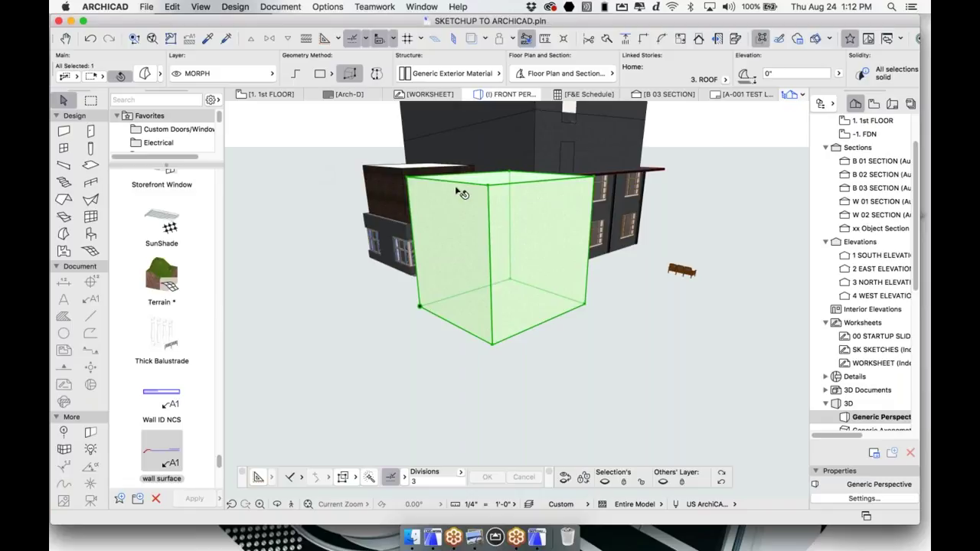
{"action": "key", "text": "Escape"}
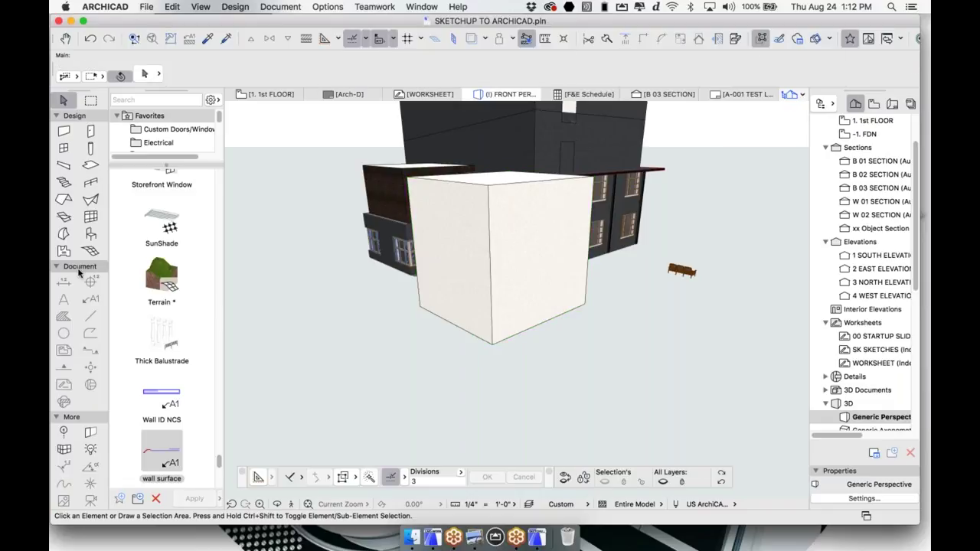
Draw a closed, irregular four-sided flat morph in front of the box with the polygonal geometry method, and select it.
{"action": "left_click", "coordinate": [63, 234]}
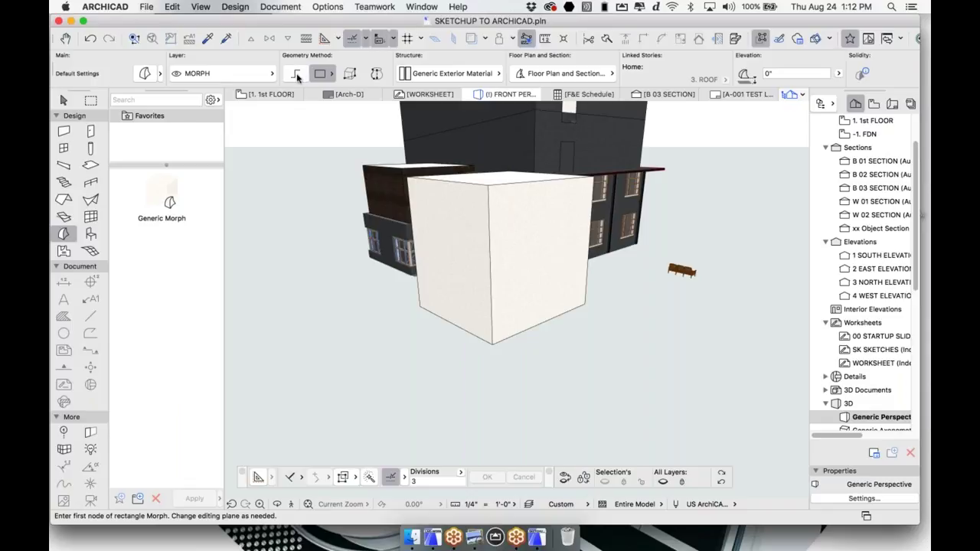
{"action": "left_click", "coordinate": [298, 77]}
{"action": "left_click", "coordinate": [331, 75]}
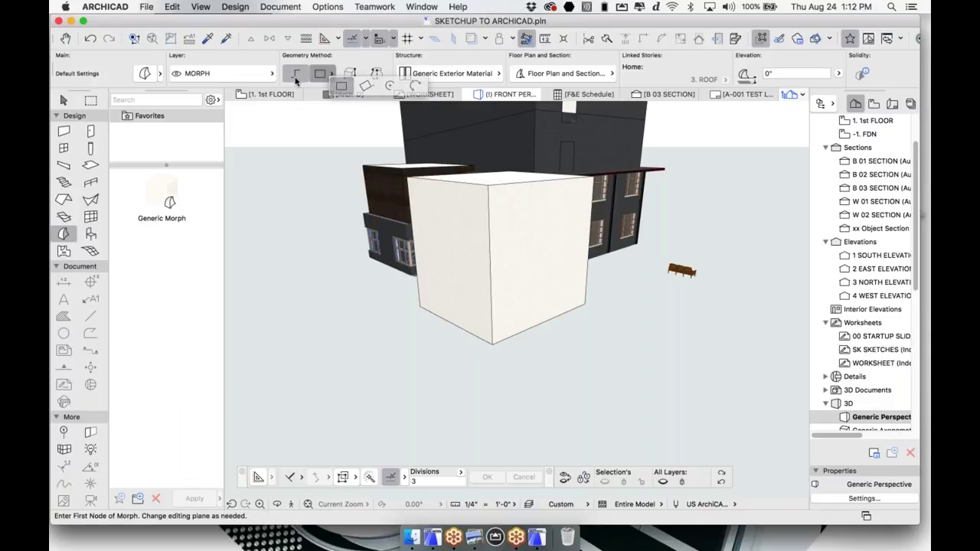
{"action": "left_click", "coordinate": [298, 77]}
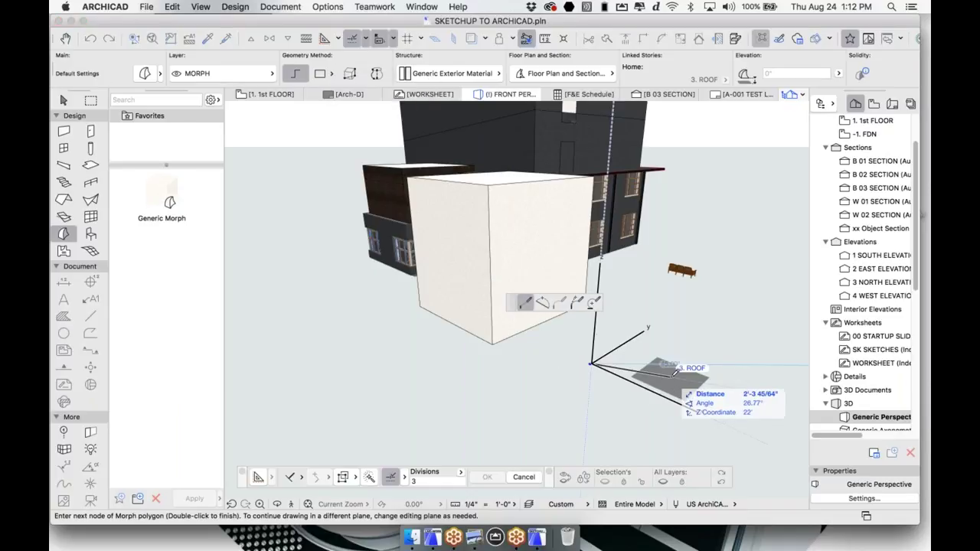
{"action": "left_click", "coordinate": [523, 413]}
{"action": "left_click", "coordinate": [502, 406]}
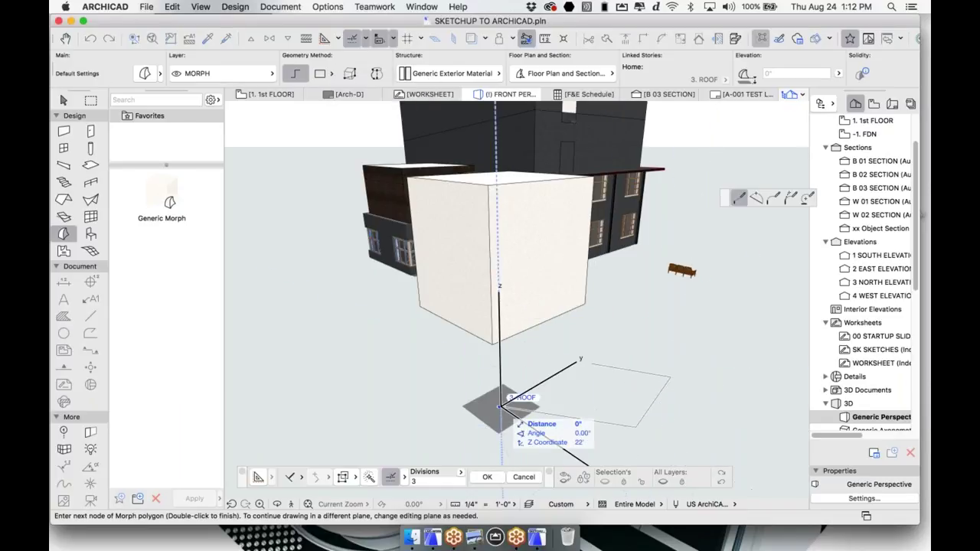
{"action": "left_click", "coordinate": [592, 364]}
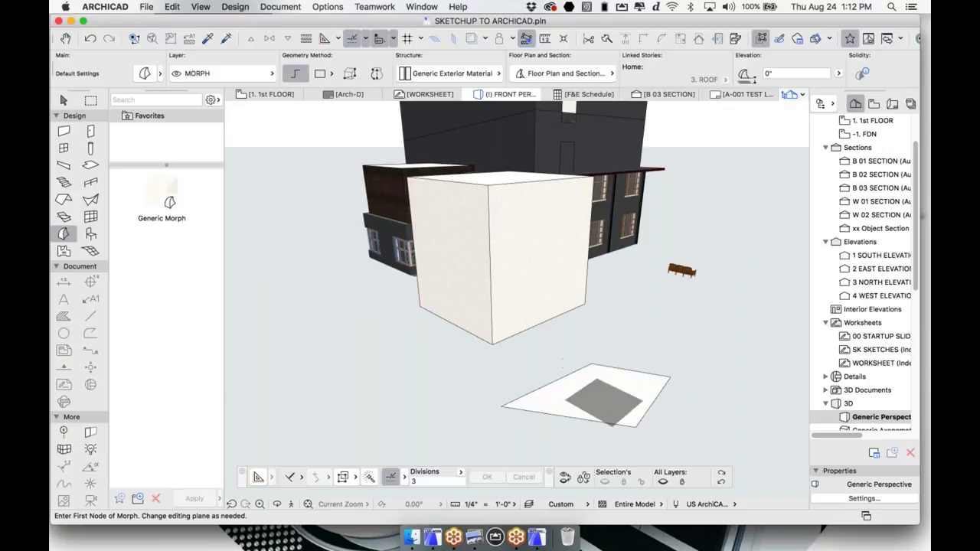
{"action": "key", "text": "Escape"}
{"action": "left_click", "coordinate": [624, 413]}
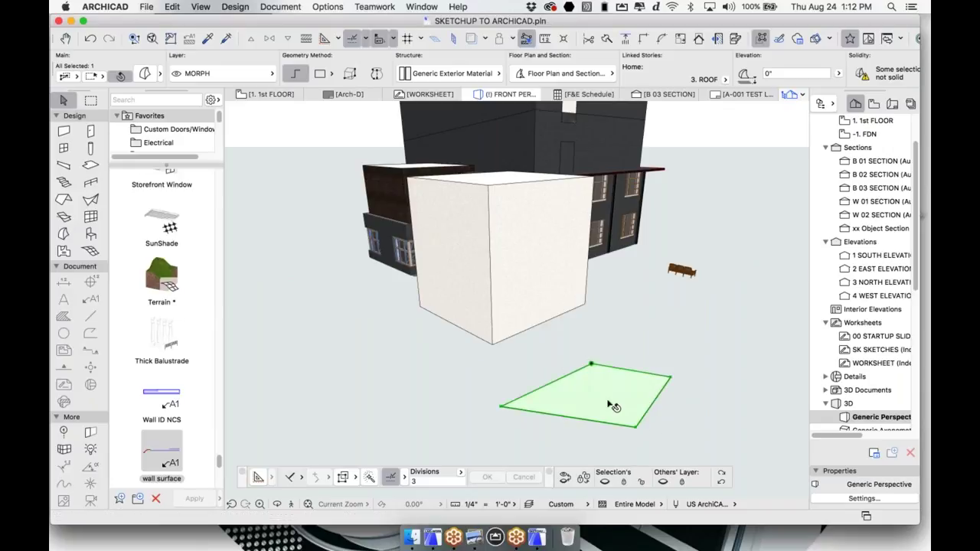
{"action": "left_click", "coordinate": [609, 399]}
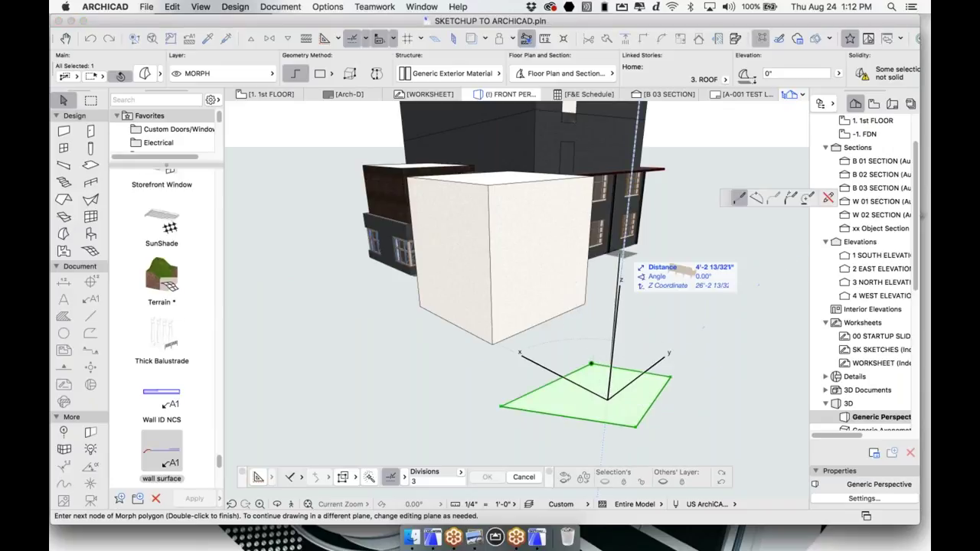
{"action": "key", "text": "Escape"}
{"action": "left_click", "coordinate": [622, 402]}
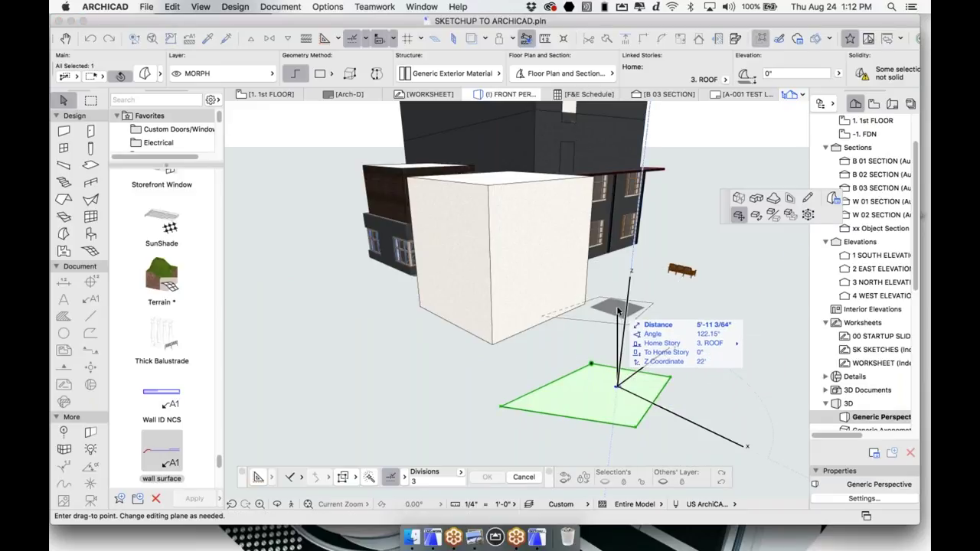
{"action": "key", "text": "Escape"}
{"action": "middle_click_drag", "start_coordinate": [628, 337], "coordinate": [509, 356], "text": "shift"}
{"action": "left_click", "coordinate": [459, 356]}
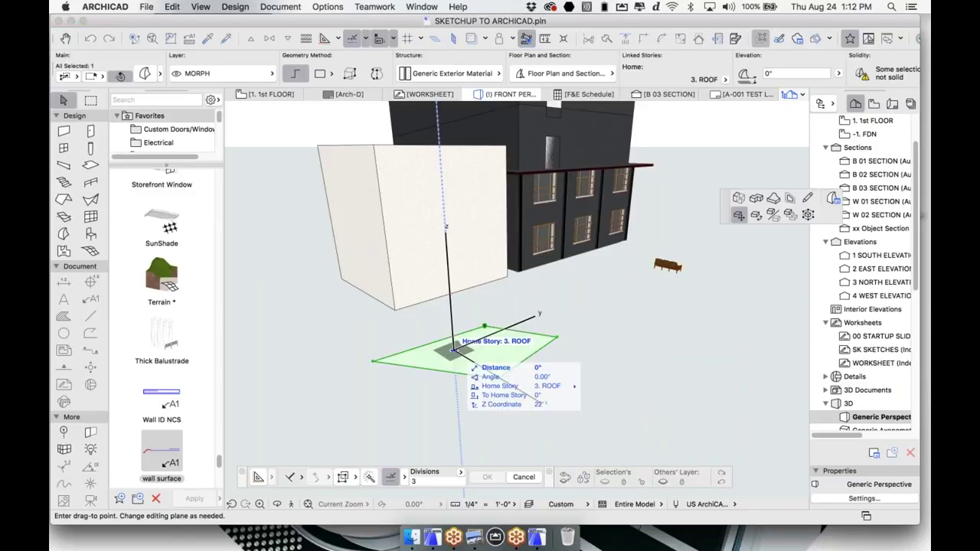
{"action": "key", "text": "Escape"}
{"action": "left_click", "coordinate": [494, 356]}
{"action": "key", "text": "Escape"}
{"action": "left_click", "coordinate": [506, 358]}
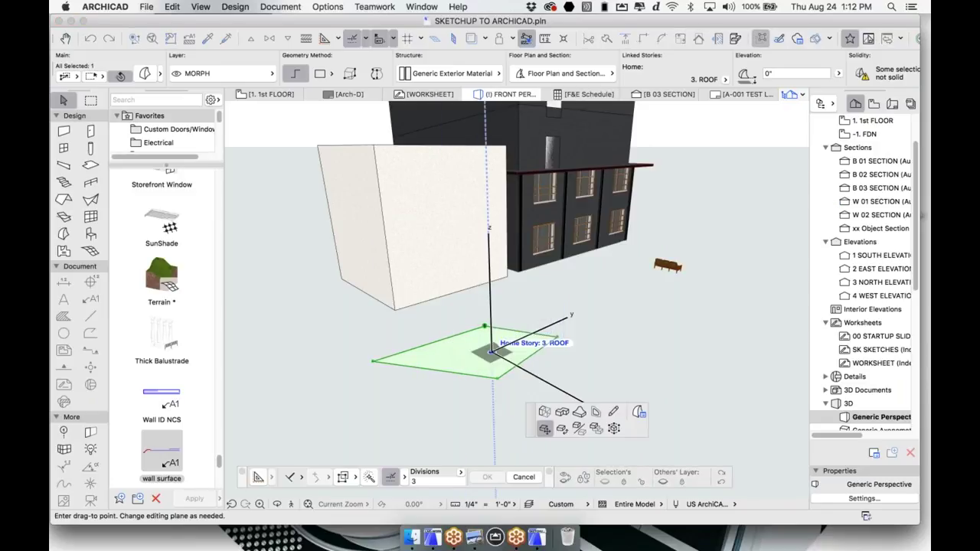
{"action": "key", "text": "Escape"}
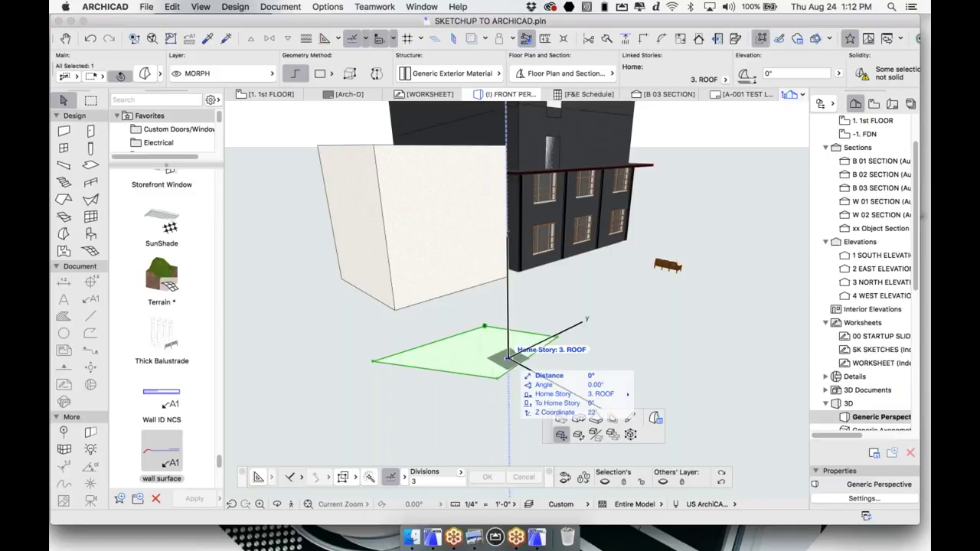
{"action": "left_click", "coordinate": [509, 359]}
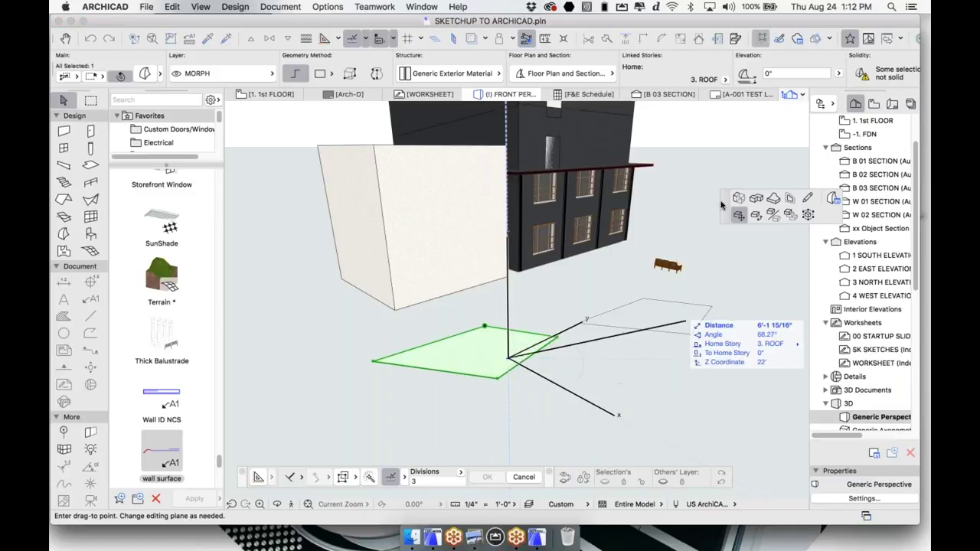
{"action": "key", "text": "super+Tab"}
{"action": "left_click", "coordinate": [492, 359]}
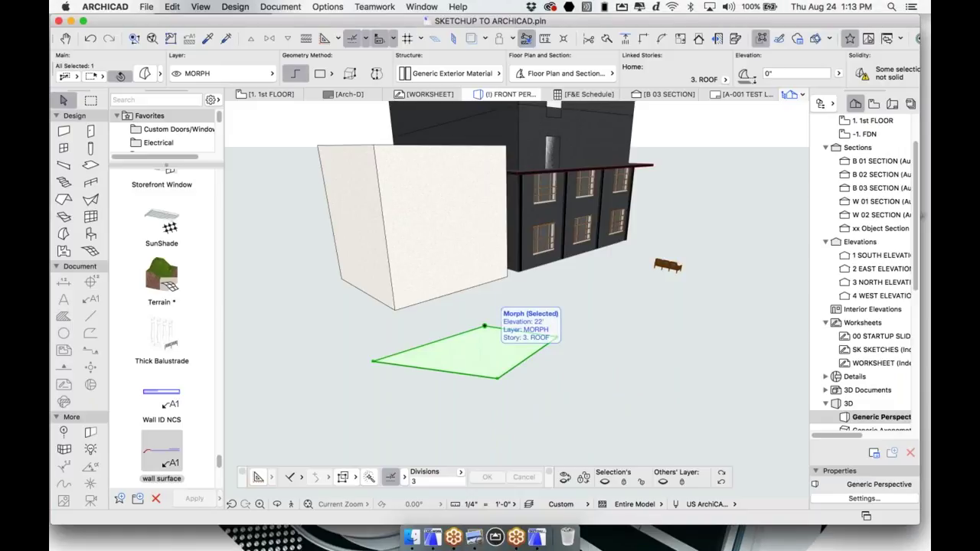
Extrude the four-sided morph's face upward about 4'-2" with Push/Pull.
{"action": "left_click", "coordinate": [487, 354]}
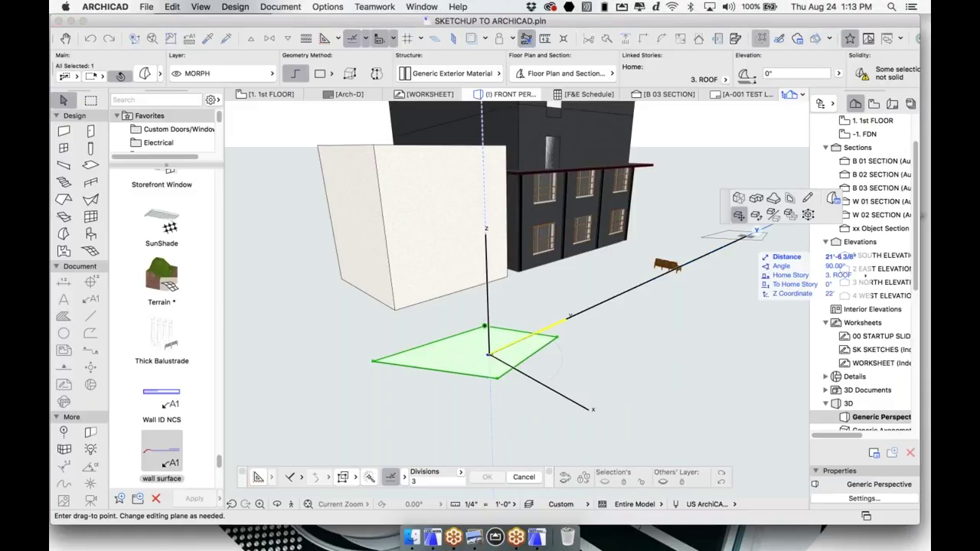
{"action": "left_click", "coordinate": [739, 197]}
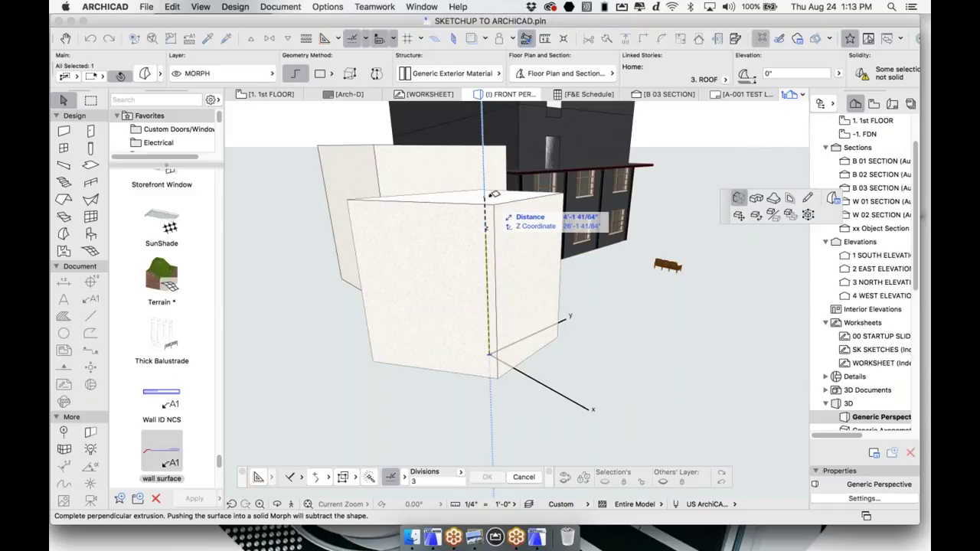
{"action": "left_click", "coordinate": [479, 189]}
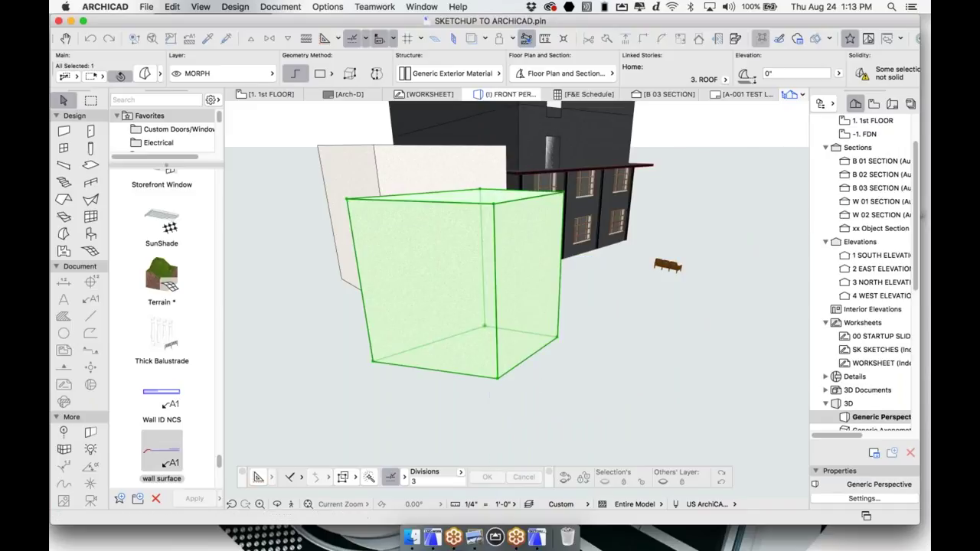
Draw a short horizontal Wall Brick+CMU exterior wall on the 1st floor plan, in the empty area west of the building.
{"action": "left_click", "coordinate": [922, 355]}
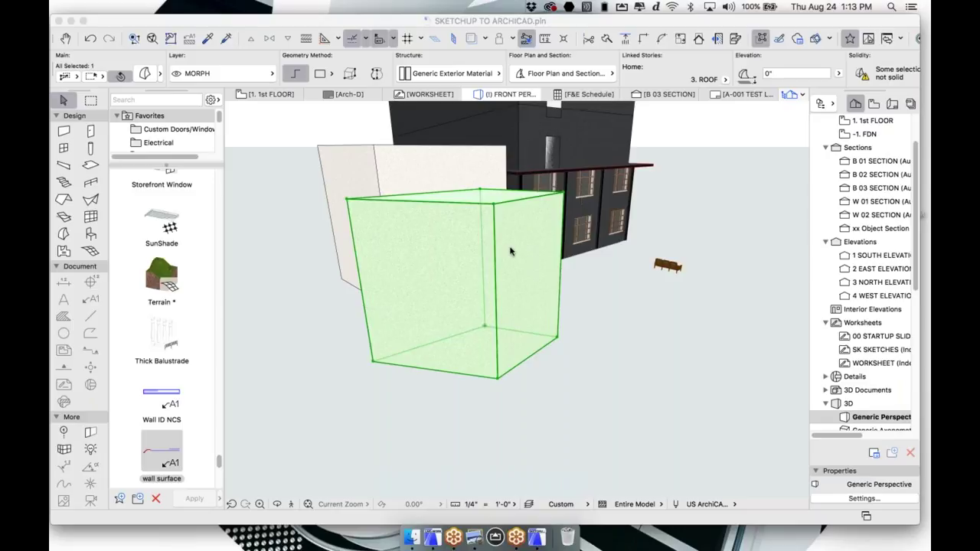
{"action": "left_click", "coordinate": [271, 96]}
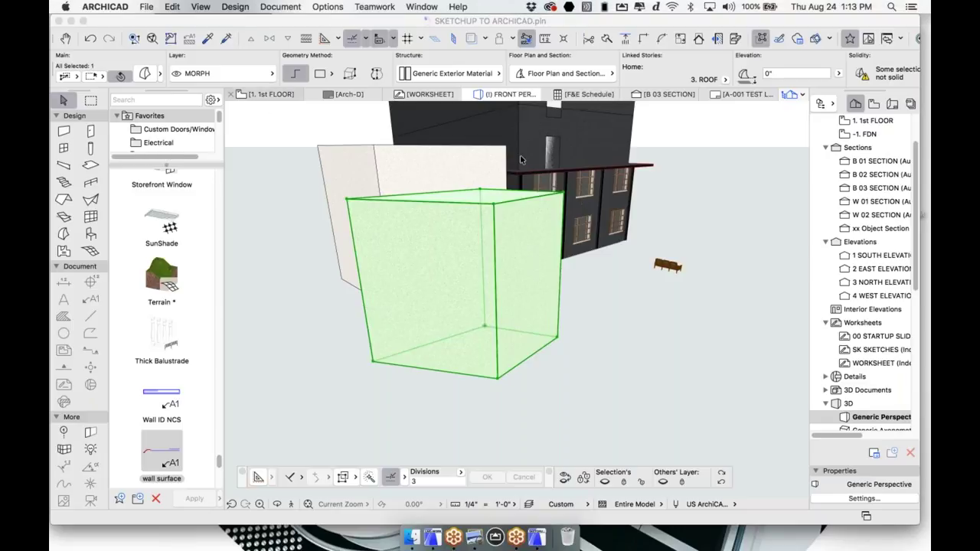
{"action": "key", "text": "F2"}
{"action": "middle_click_drag", "start_coordinate": [268, 343], "coordinate": [332, 353]}
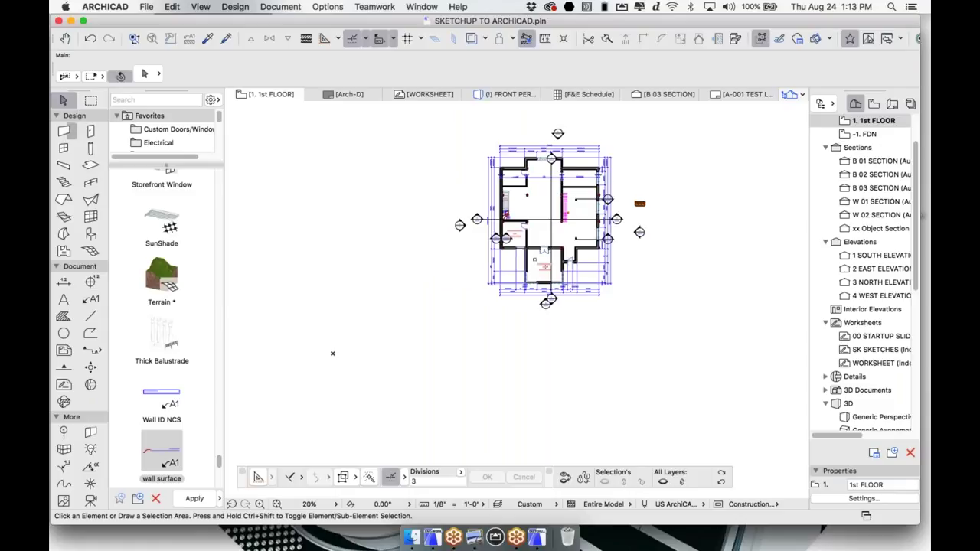
{"action": "key", "text": "w"}
{"action": "scroll", "coordinate": [347, 171], "scroll_direction": "up", "scroll_amount": 3}
{"action": "left_click", "coordinate": [410, 216]}
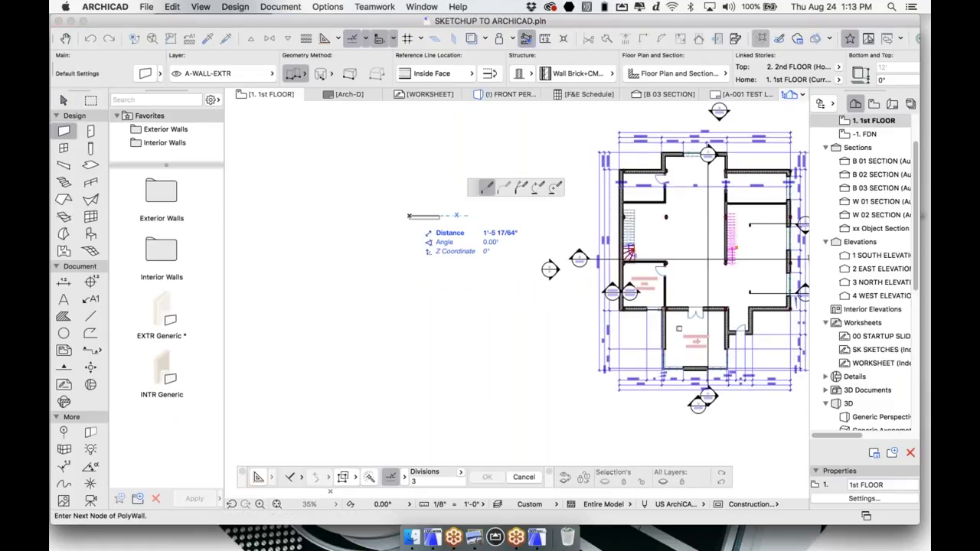
{"action": "left_click", "coordinate": [479, 216]}
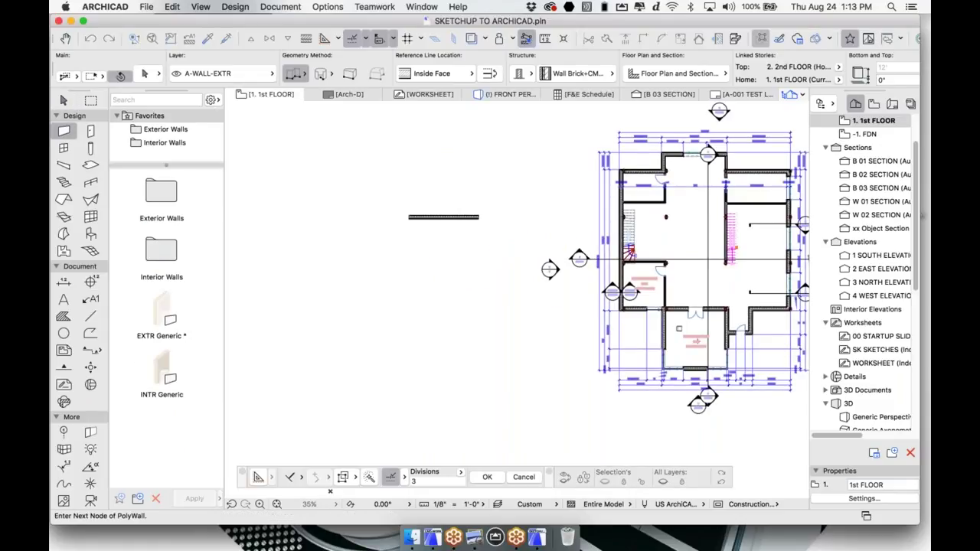
{"action": "key", "text": "Return"}
Select the new exterior wall and open its Wall Brick+CMU composite structure to examine the skins.
{"action": "scroll", "coordinate": [460, 218], "scroll_direction": "up", "scroll_amount": 10}
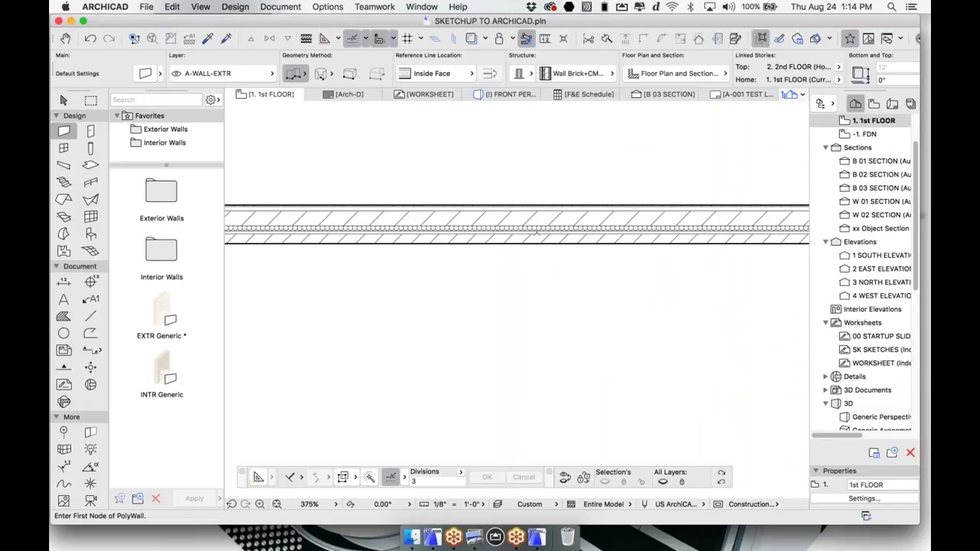
{"action": "key", "text": "Escape"}
{"action": "left_click", "coordinate": [545, 225]}
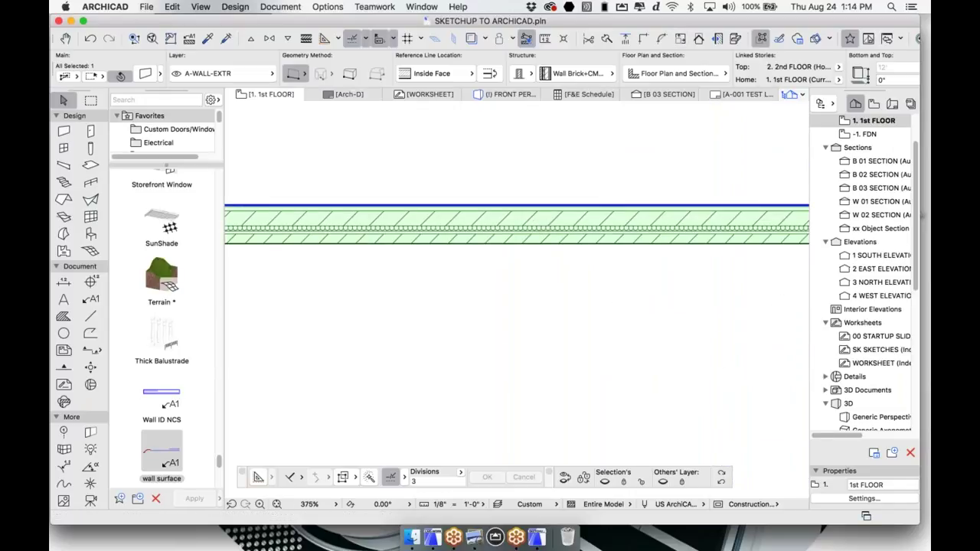
{"action": "right_click", "coordinate": [582, 223]}
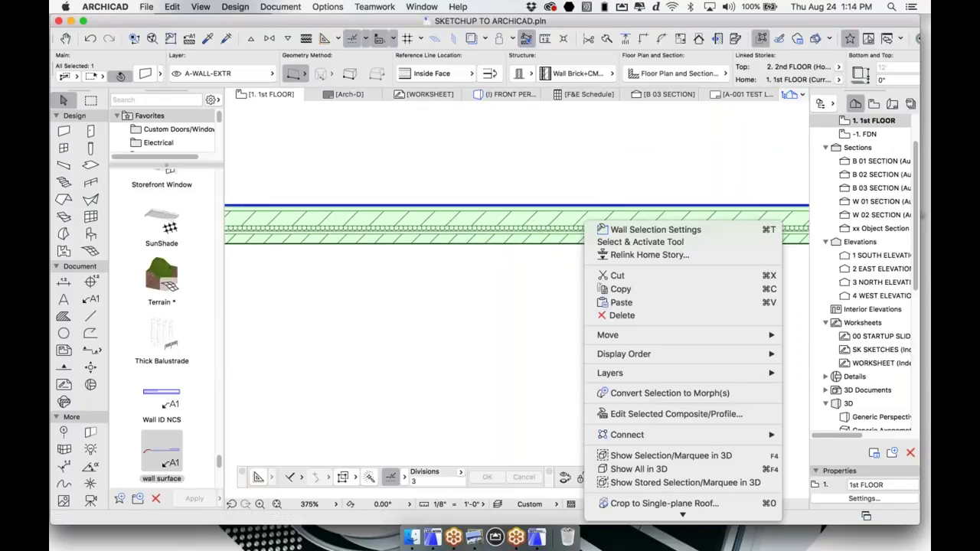
{"action": "left_click", "coordinate": [668, 414]}
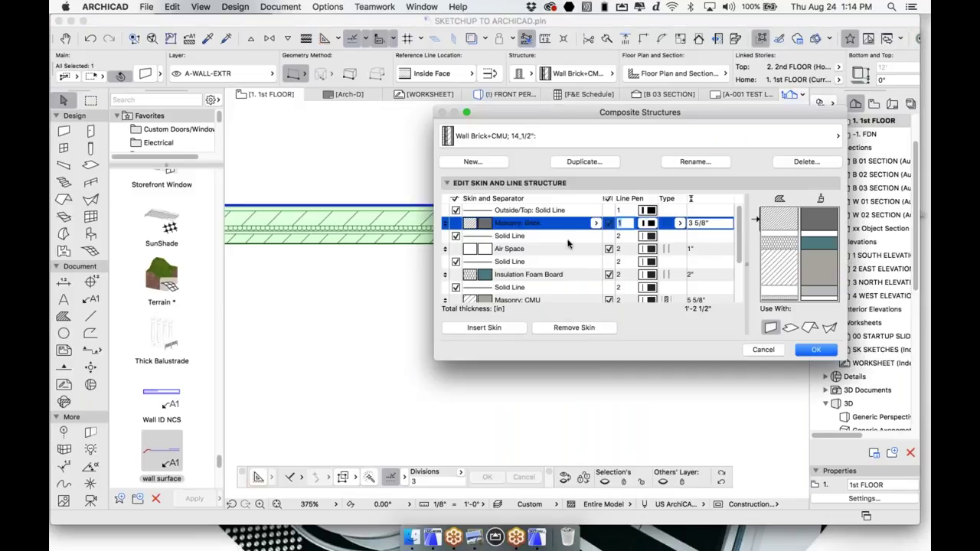
Close the composite structure settings without changing any skins and bring the whole wall into view.
{"action": "left_click_drag", "start_coordinate": [572, 118], "coordinate": [485, 67]}
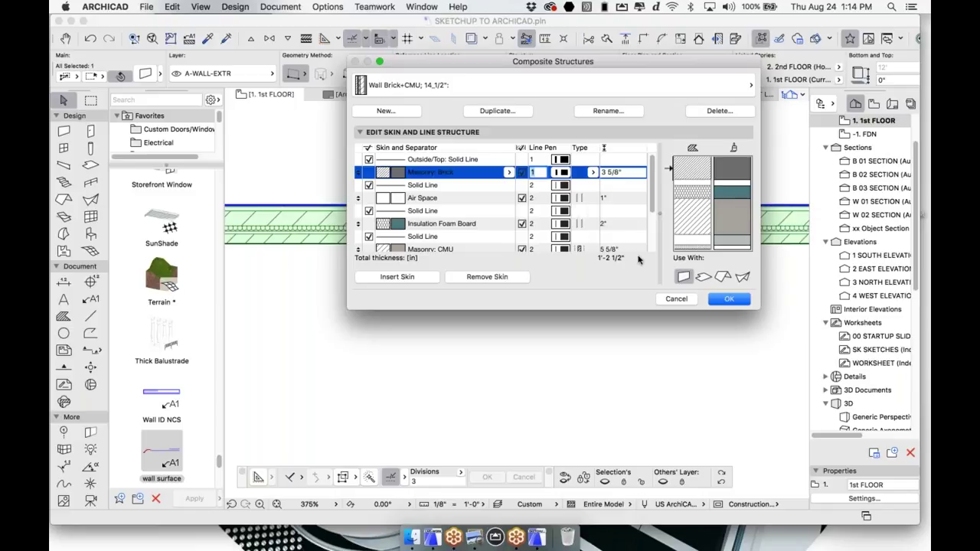
{"action": "left_click", "coordinate": [677, 299]}
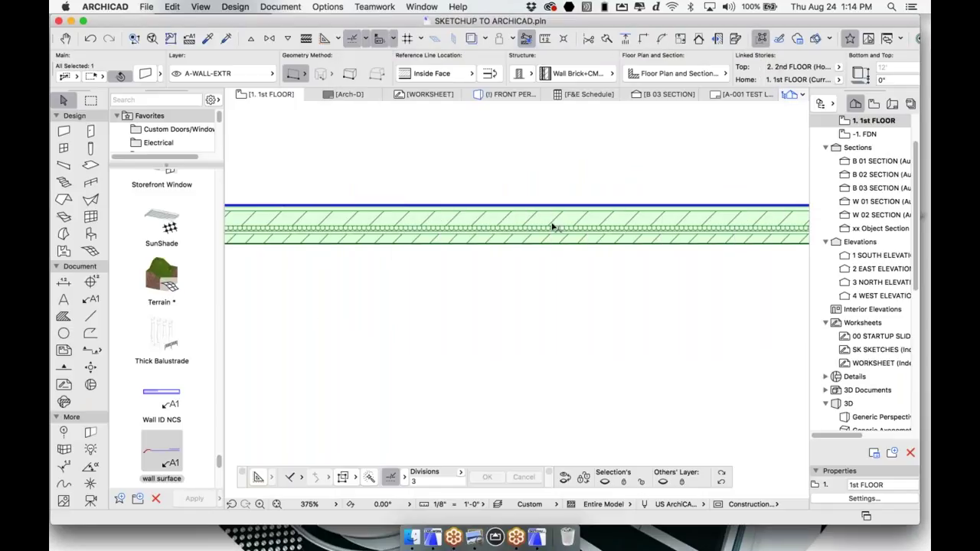
{"action": "scroll", "coordinate": [552, 223], "scroll_direction": "down", "scroll_amount": 5}
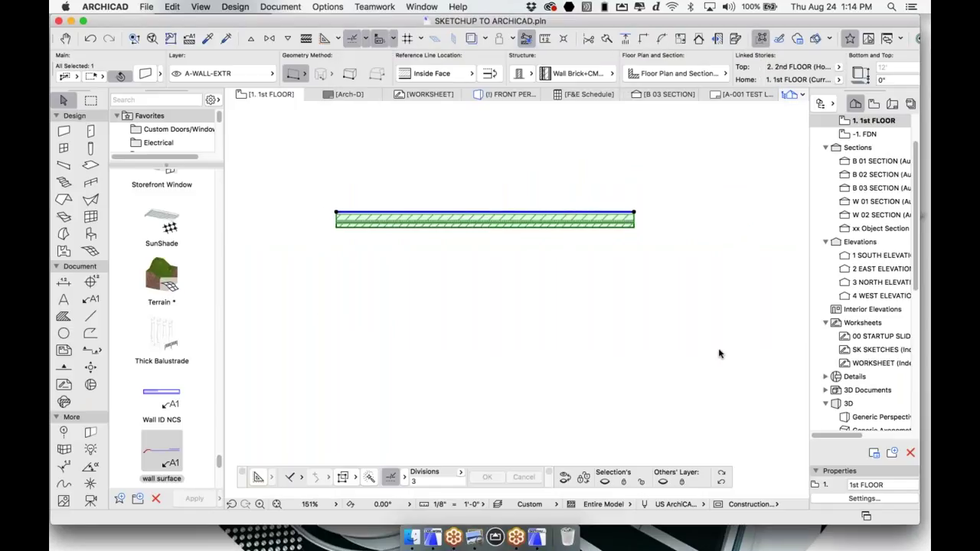
Open the Profile Manager and capture the selected exterior wall's structure as a custom profile.
{"action": "key", "text": "super+Tab"}
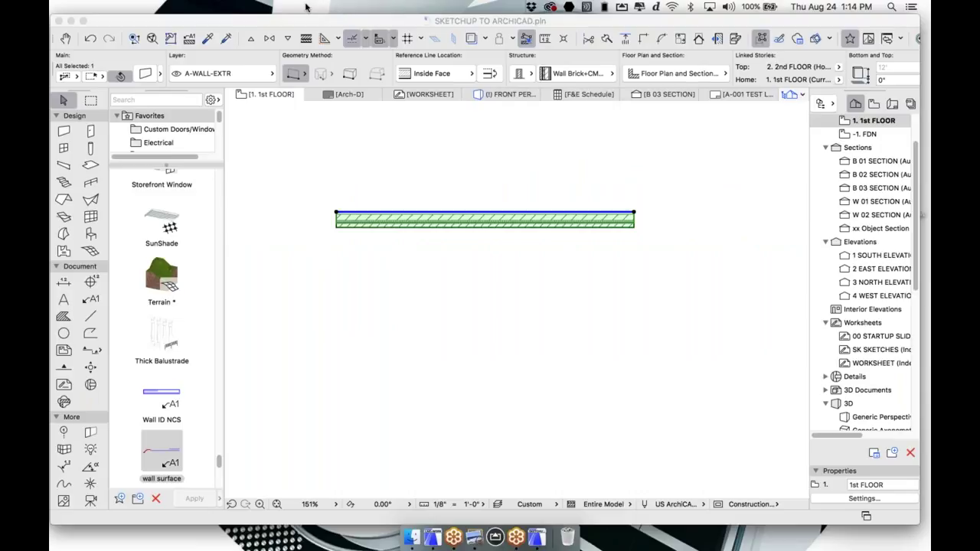
{"action": "left_click", "coordinate": [292, 179]}
{"action": "left_click", "coordinate": [280, 6]}
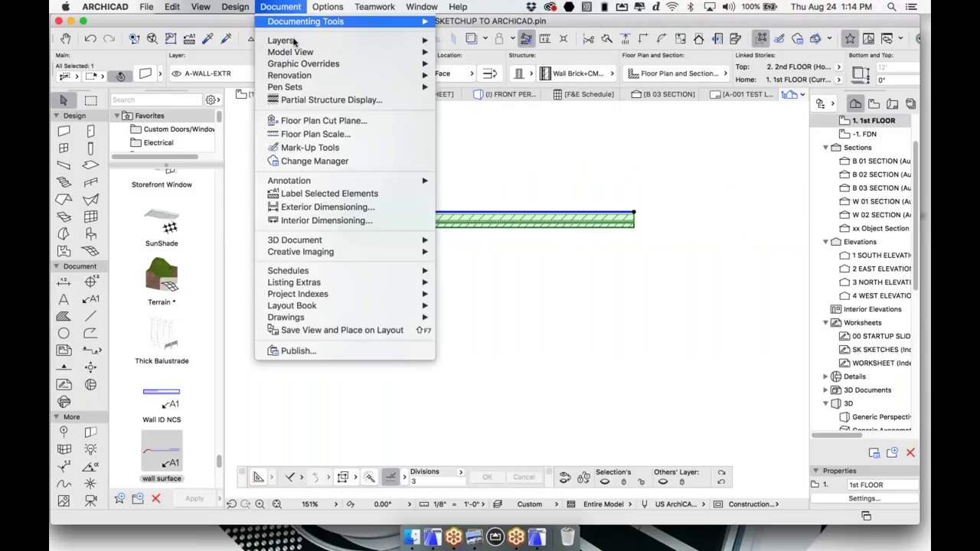
{"action": "mouse_move", "coordinate": [328, 6]}
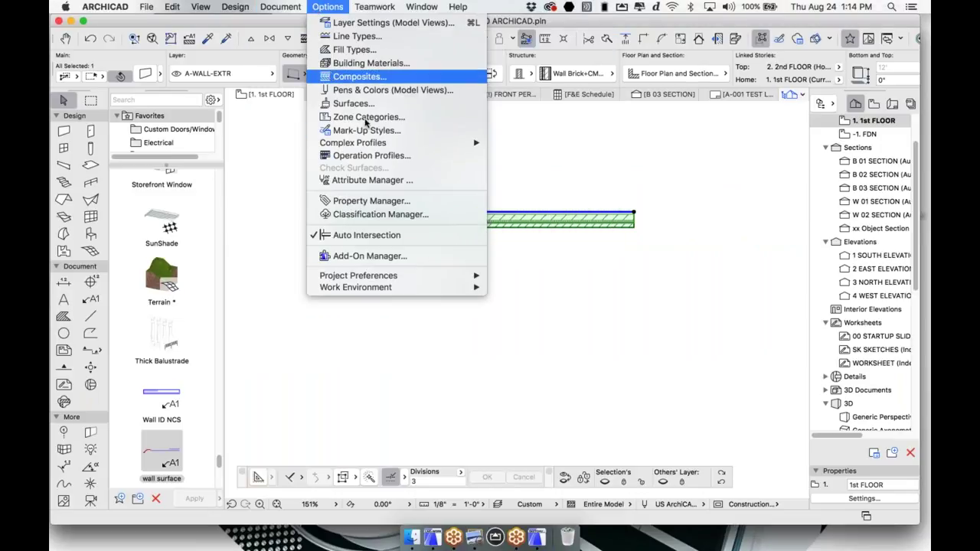
{"action": "mouse_move", "coordinate": [376, 143]}
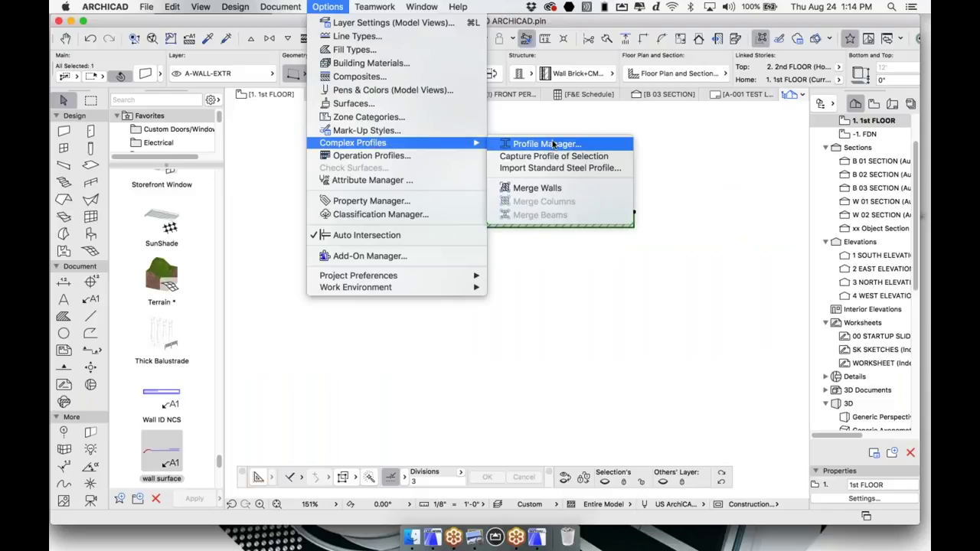
{"action": "left_click", "coordinate": [553, 145]}
{"action": "left_click", "coordinate": [721, 291]}
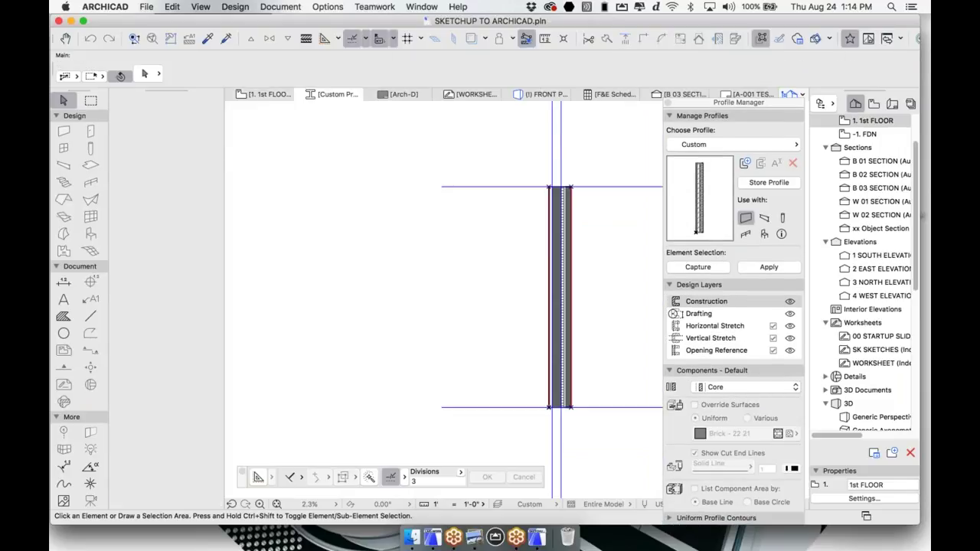
Set the profile drawing's scale to 1/4" = 1'-0".
{"action": "scroll", "coordinate": [564, 190], "scroll_direction": "up", "scroll_amount": 5}
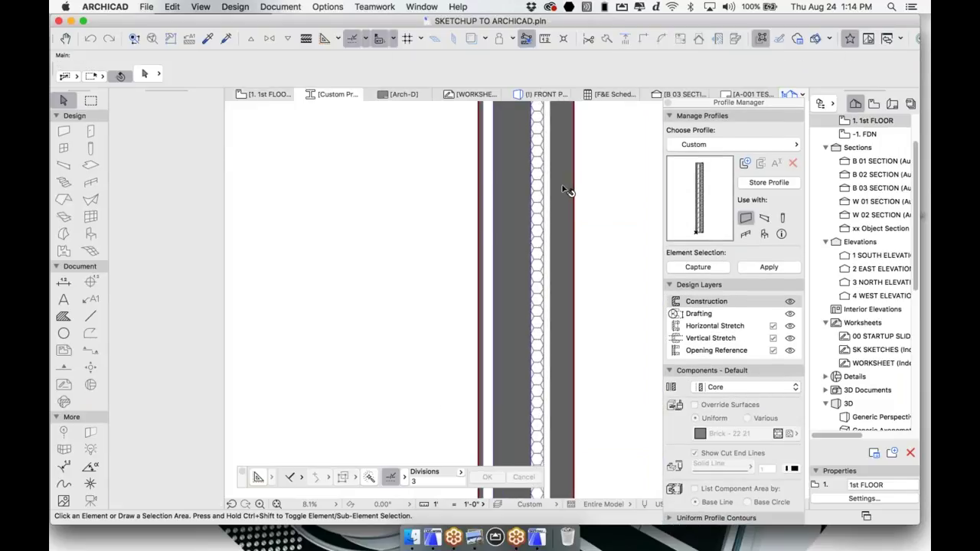
{"action": "scroll", "coordinate": [565, 190], "scroll_direction": "up", "scroll_amount": 3}
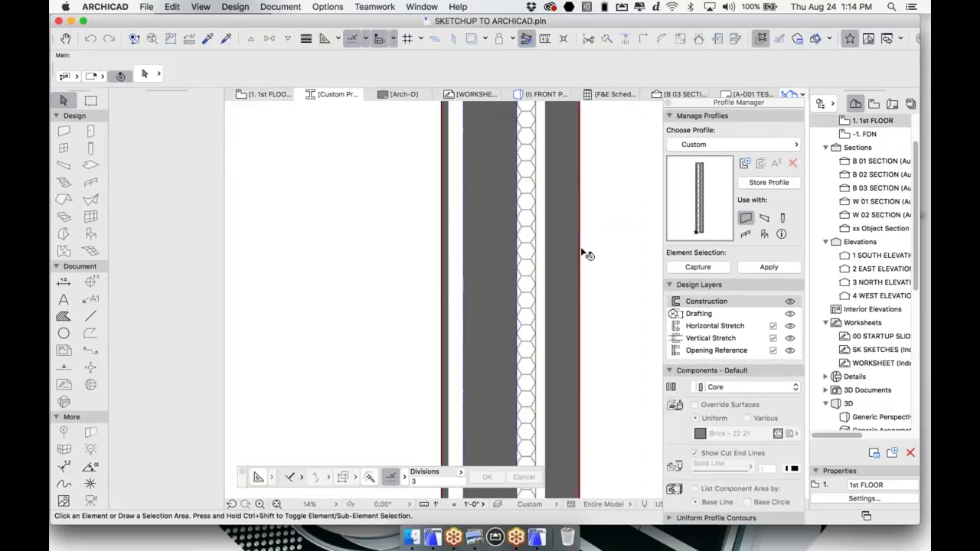
{"action": "left_click", "coordinate": [474, 505]}
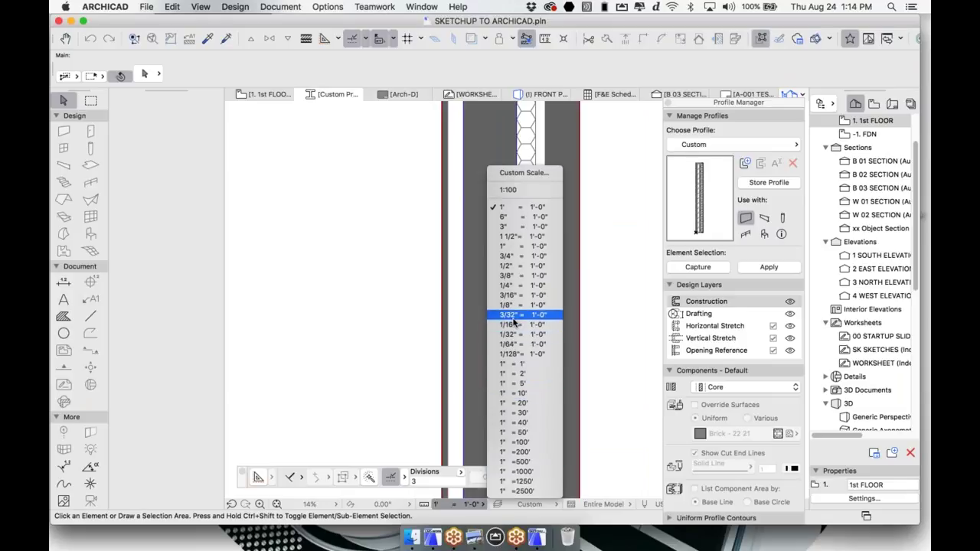
{"action": "left_click", "coordinate": [515, 285]}
{"action": "scroll", "coordinate": [524, 310], "scroll_direction": "up", "scroll_amount": 10}
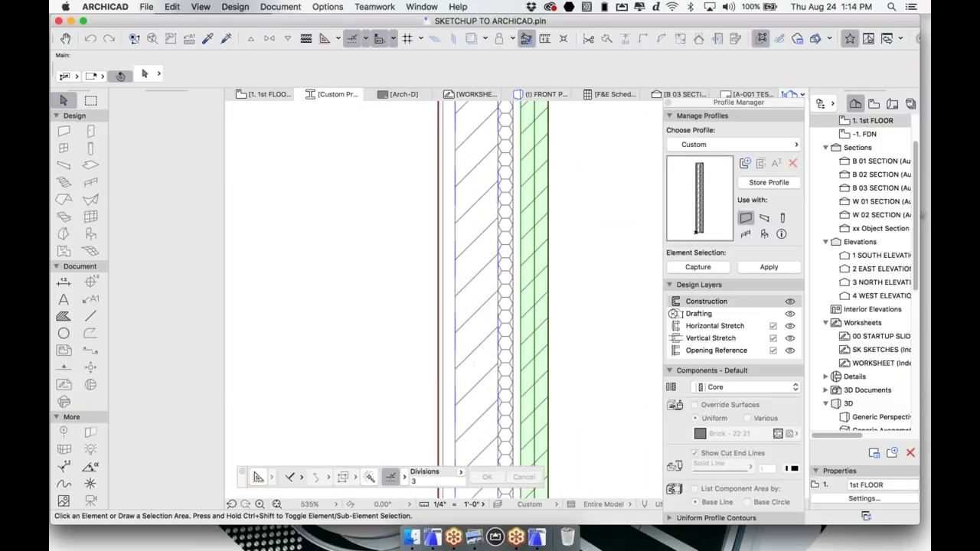
Select the brick, insulation, CMU, air space and light-frame skins one by one to examine the profile's separate components.
{"action": "left_click", "coordinate": [524, 310]}
{"action": "left_click", "coordinate": [505, 199]}
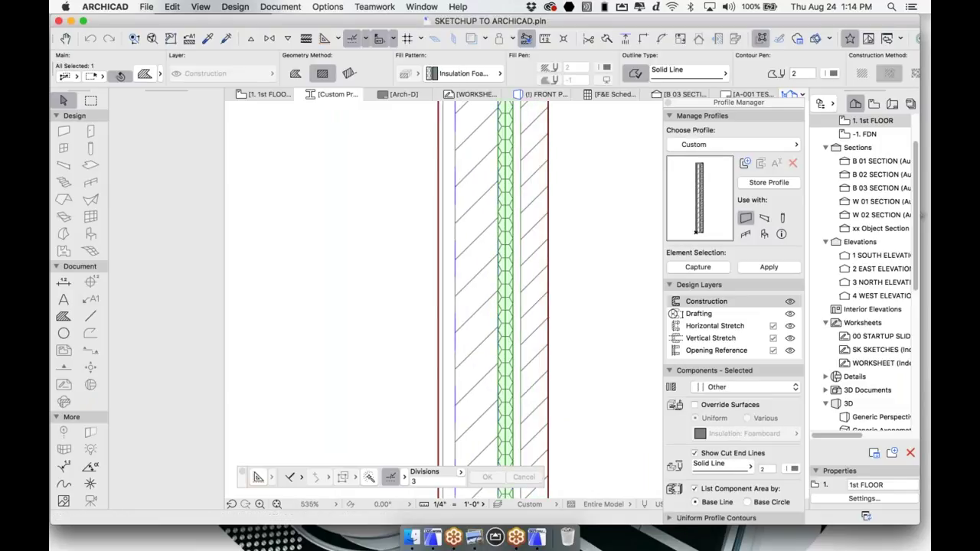
{"action": "left_click", "coordinate": [472, 137]}
{"action": "left_click", "coordinate": [517, 138]}
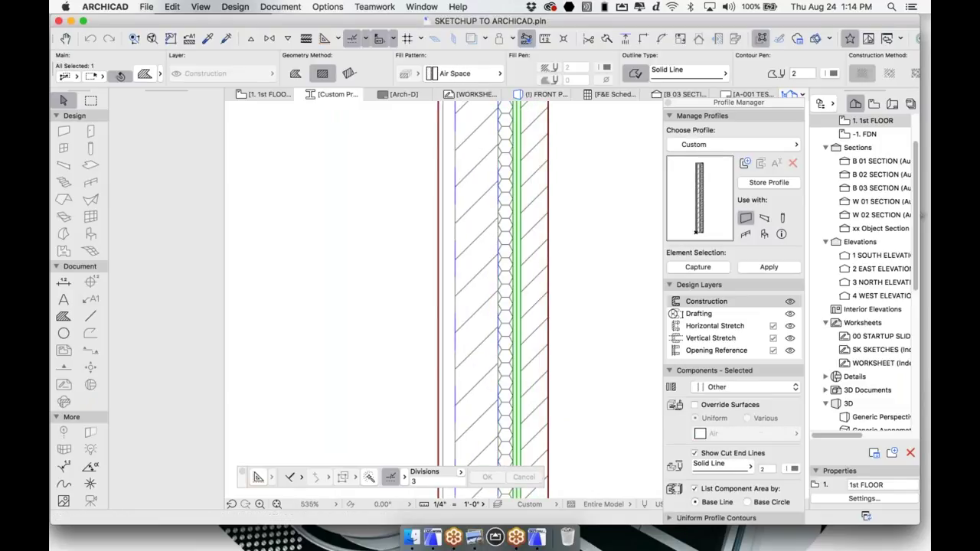
{"action": "left_click", "coordinate": [449, 138]}
Draw a Masonry: Brick rectangular fill 1'-2 1/2" wide directly beneath the base of the wall profile.
{"action": "middle_click_drag", "start_coordinate": [488, 433], "coordinate": [470, 389]}
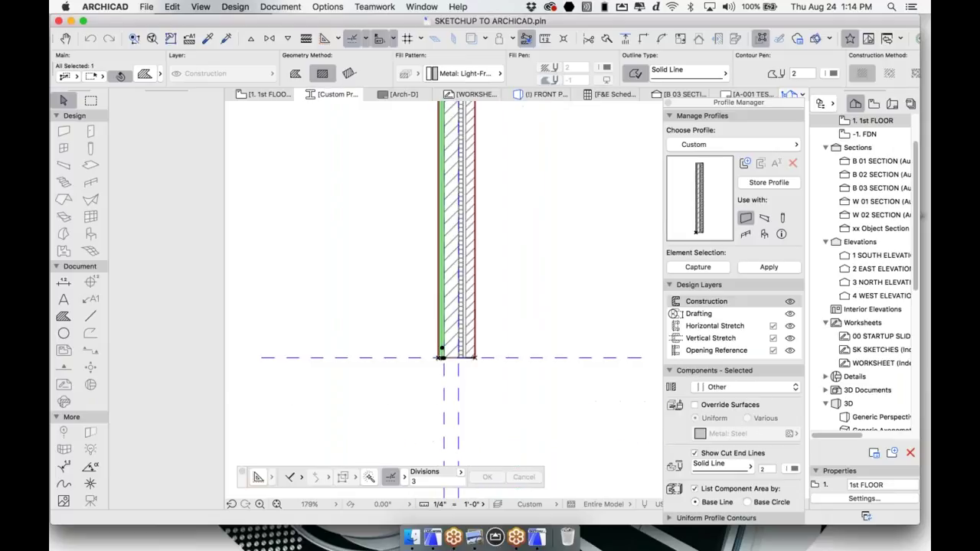
{"action": "scroll", "coordinate": [471, 390], "scroll_direction": "up", "scroll_amount": 4}
{"action": "key", "text": "Escape"}
{"action": "left_click", "coordinate": [64, 317]}
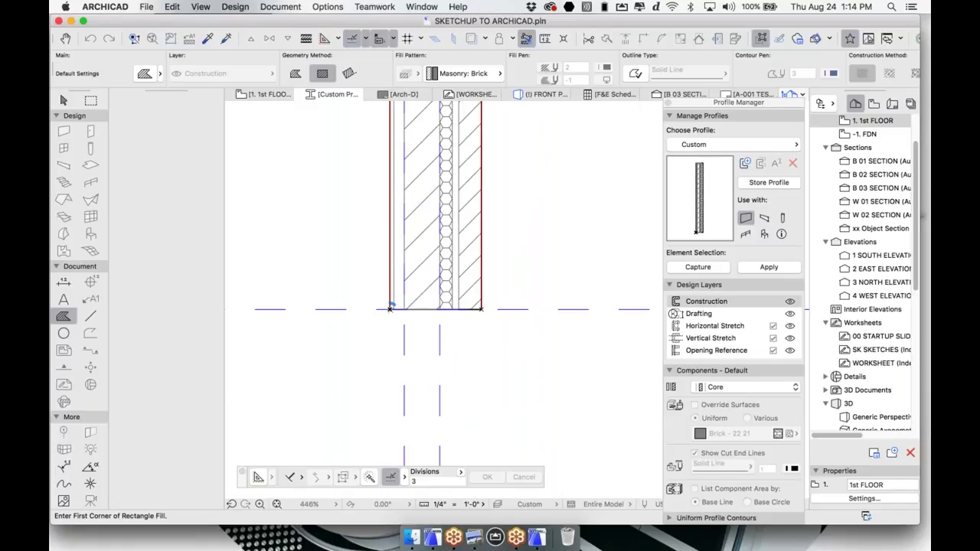
{"action": "left_click", "coordinate": [390, 310]}
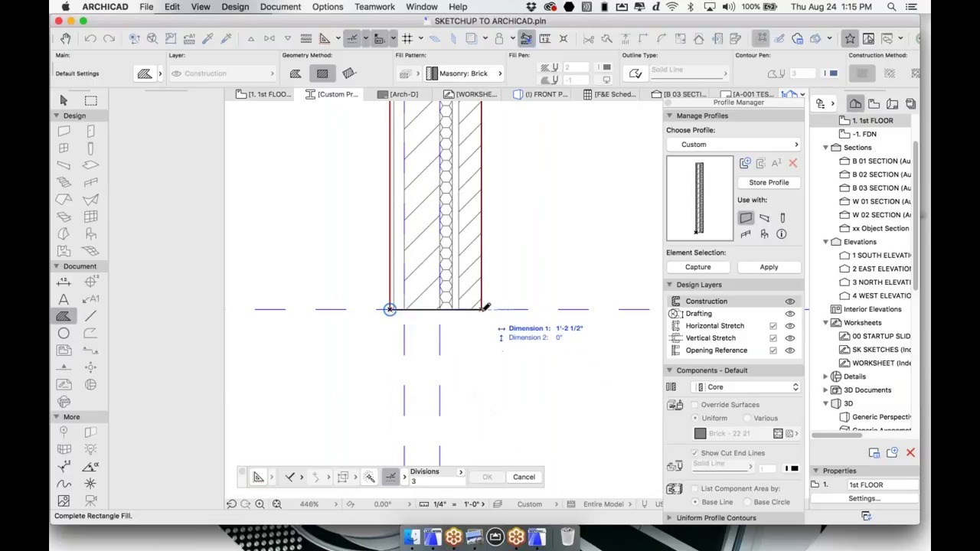
{"action": "scroll", "coordinate": [482, 447], "scroll_direction": "down", "scroll_amount": 1}
{"action": "middle_click_drag", "start_coordinate": [482, 448], "coordinate": [437, 342]}
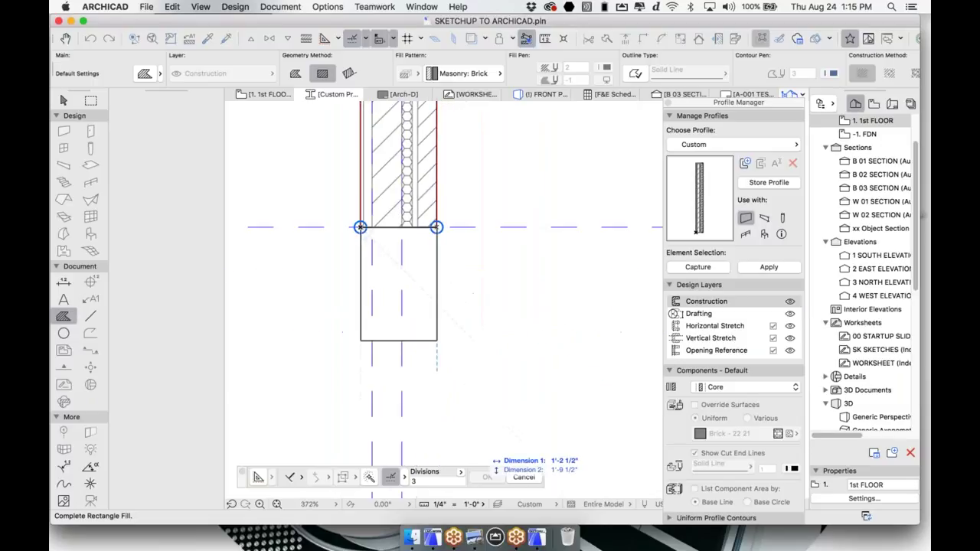
{"action": "left_click", "coordinate": [438, 387]}
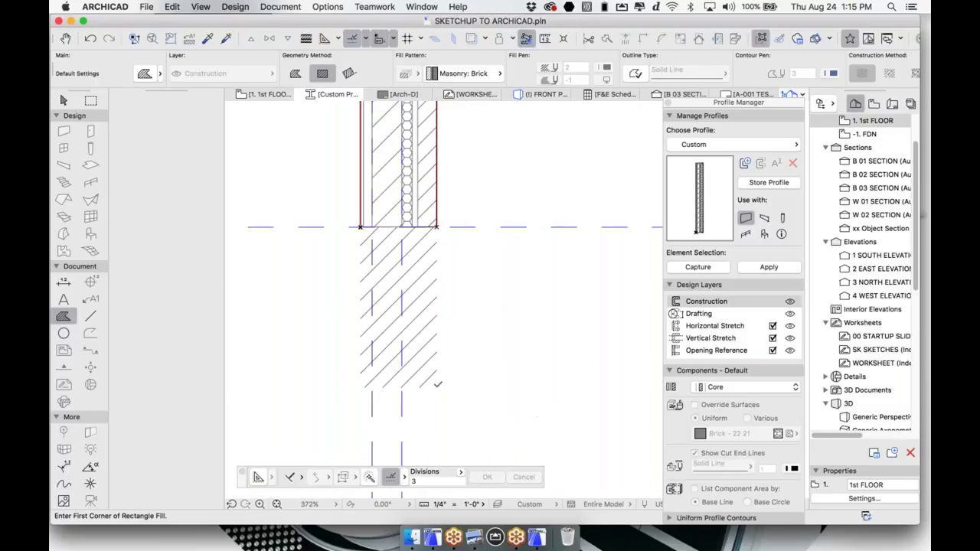
Turn on the Solid Line outline for the brick rectangle and transfer its settings to the Fill tool defaults.
{"action": "key", "text": "Escape"}
{"action": "left_click", "coordinate": [427, 323]}
{"action": "left_click", "coordinate": [637, 73]}
{"action": "key", "text": "Escape"}
{"action": "left_click", "coordinate": [421, 324]}
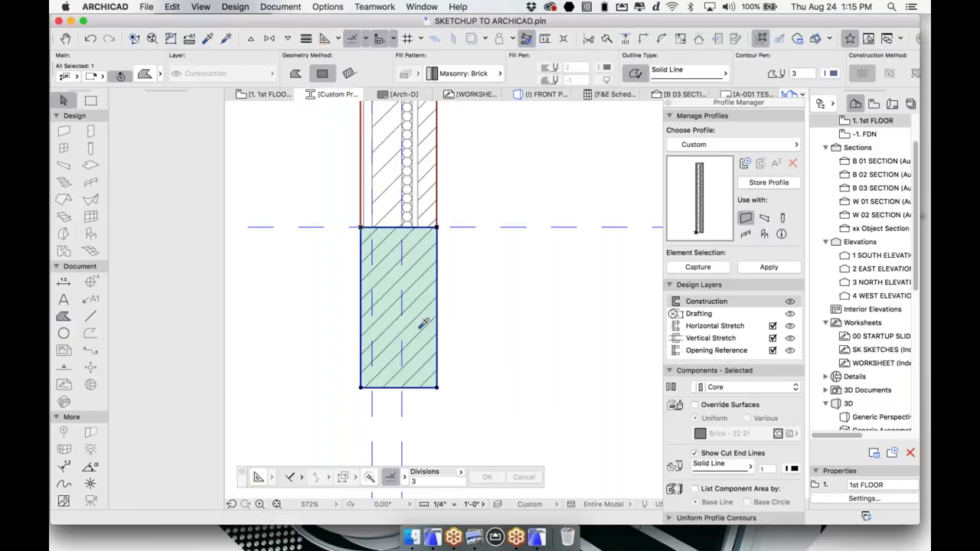
{"action": "left_click", "coordinate": [420, 324], "text": "alt"}
{"action": "key", "text": "Escape"}
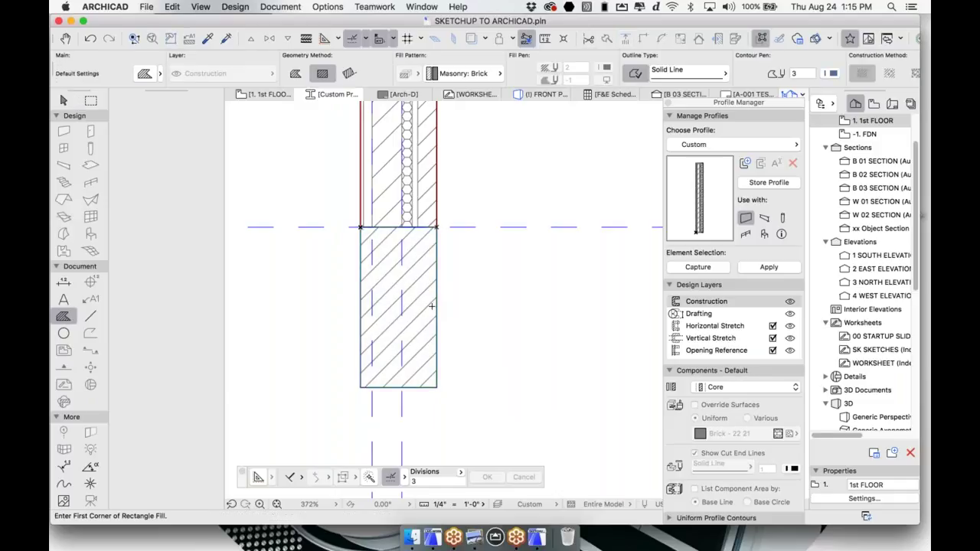
Delete the brick rectangle beneath the wall profile.
{"action": "key", "text": "shift+f"}
{"action": "left_click", "coordinate": [433, 387]}
{"action": "key", "text": "Delete"}
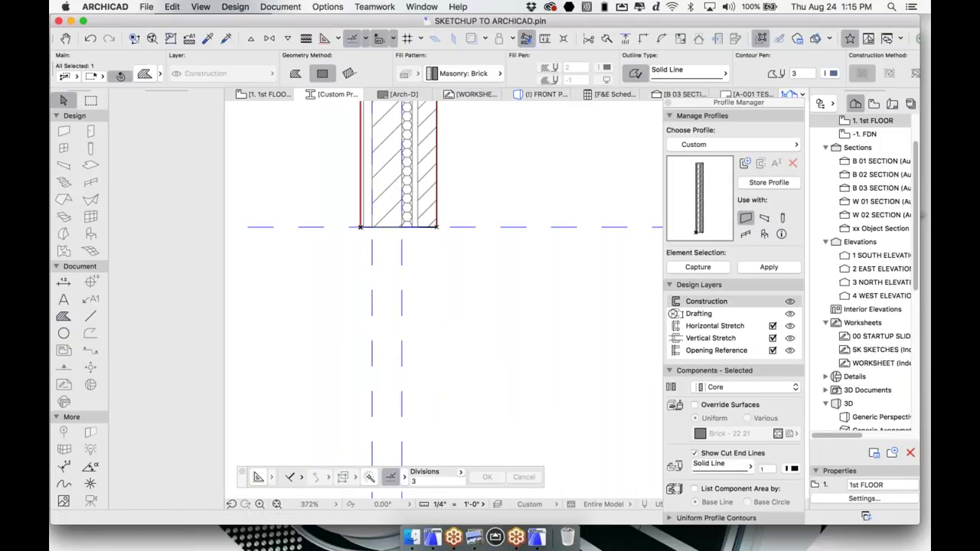
Draw a rectangular Concrete Walls-Structural fill beneath the wall profile, matching the wall's full width.
{"action": "left_click", "coordinate": [65, 317]}
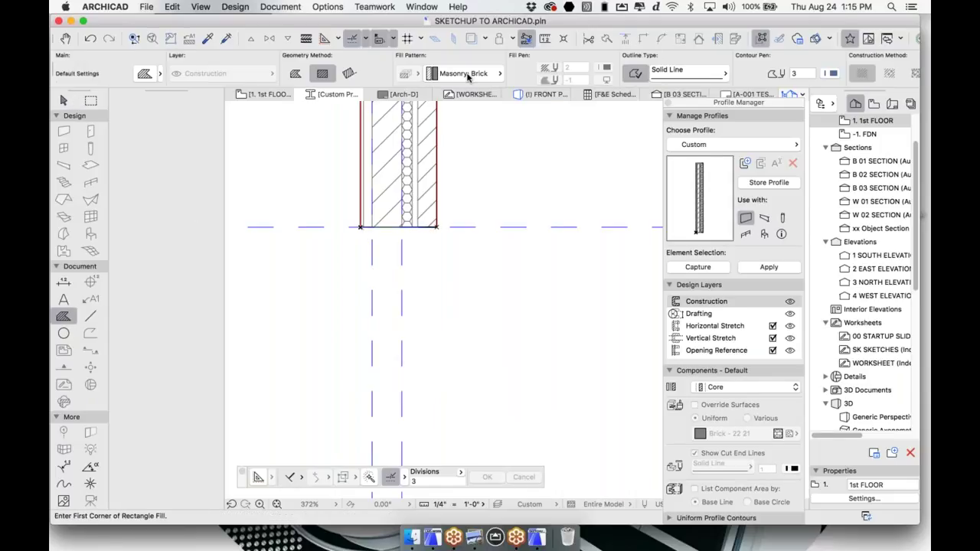
{"action": "left_click", "coordinate": [467, 74]}
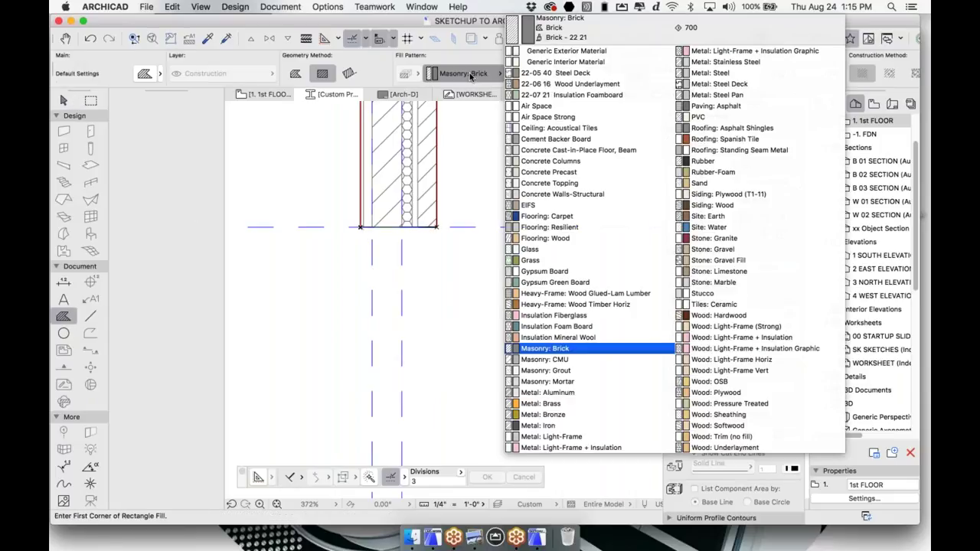
{"action": "left_click", "coordinate": [568, 193]}
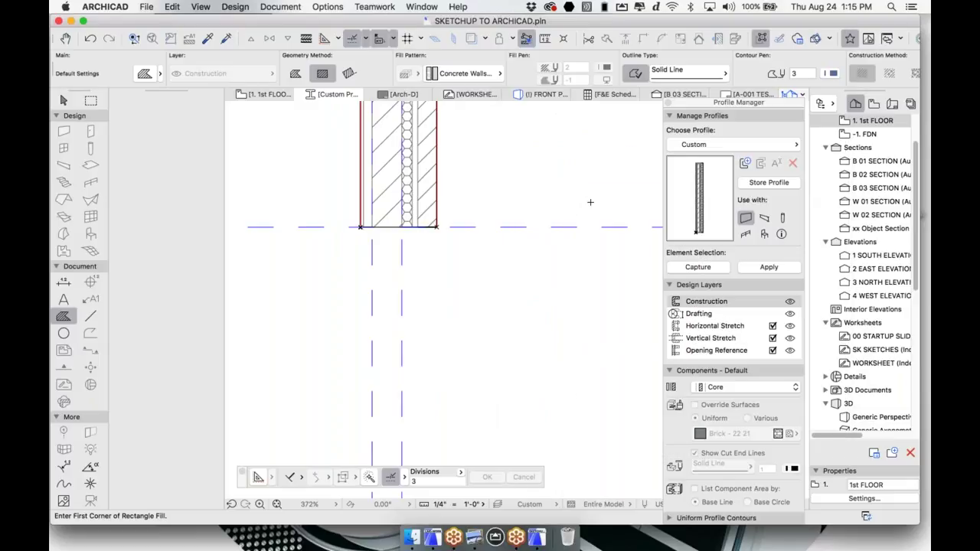
{"action": "left_click", "coordinate": [361, 227]}
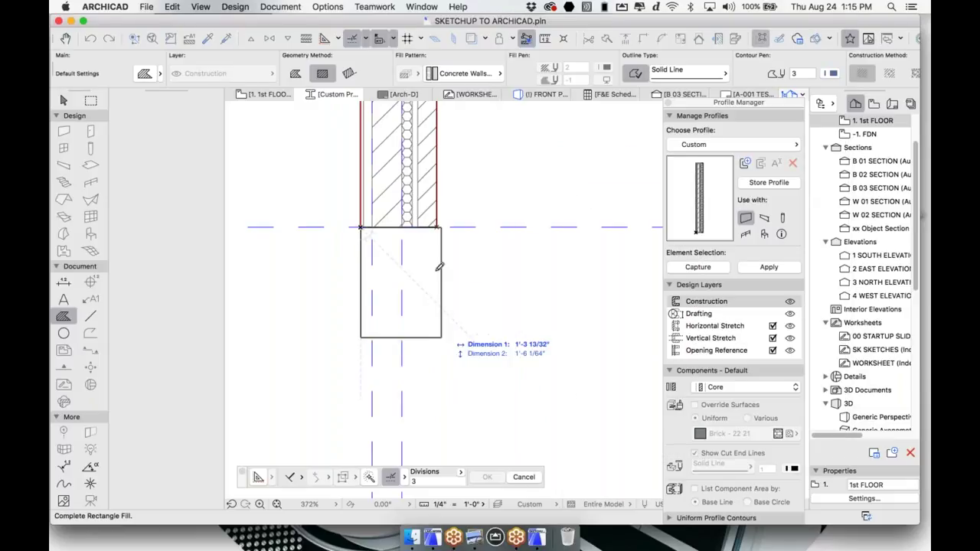
{"action": "left_click", "coordinate": [436, 393]}
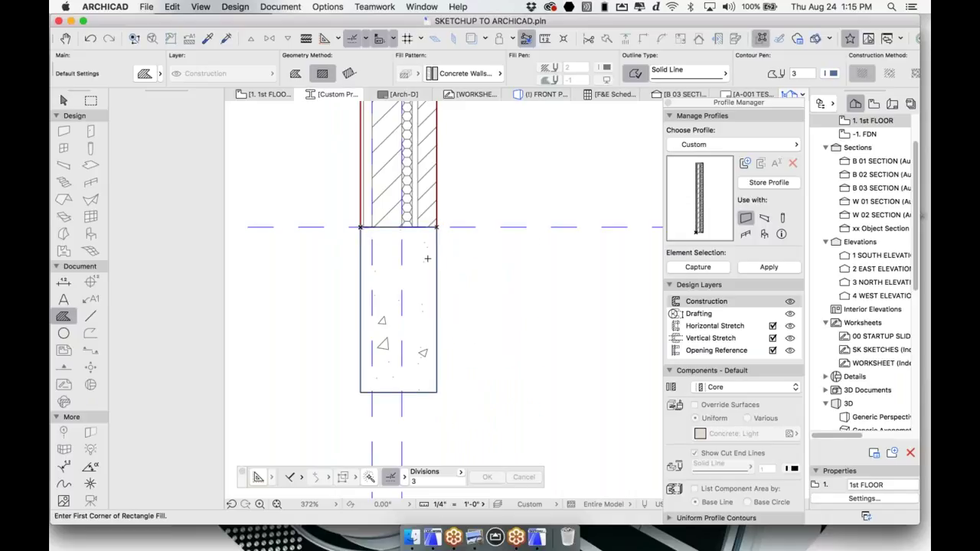
Add a node on the concrete's exterior edge and offset the segment above it inward to the insulation's inner face, forming a brick ledge.
{"action": "key", "text": "Escape"}
{"action": "left_click", "coordinate": [428, 285]}
{"action": "left_click", "coordinate": [437, 297]}
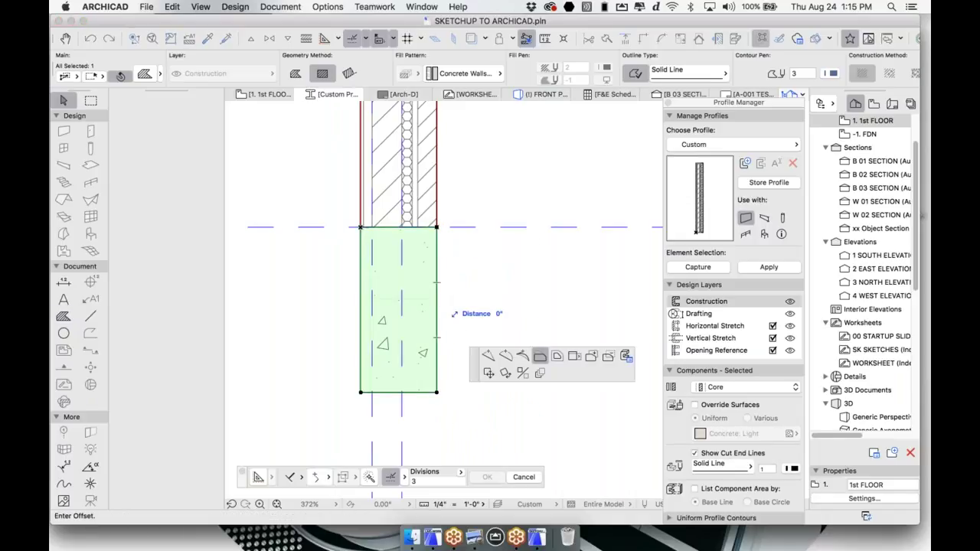
{"action": "left_click", "coordinate": [738, 198]}
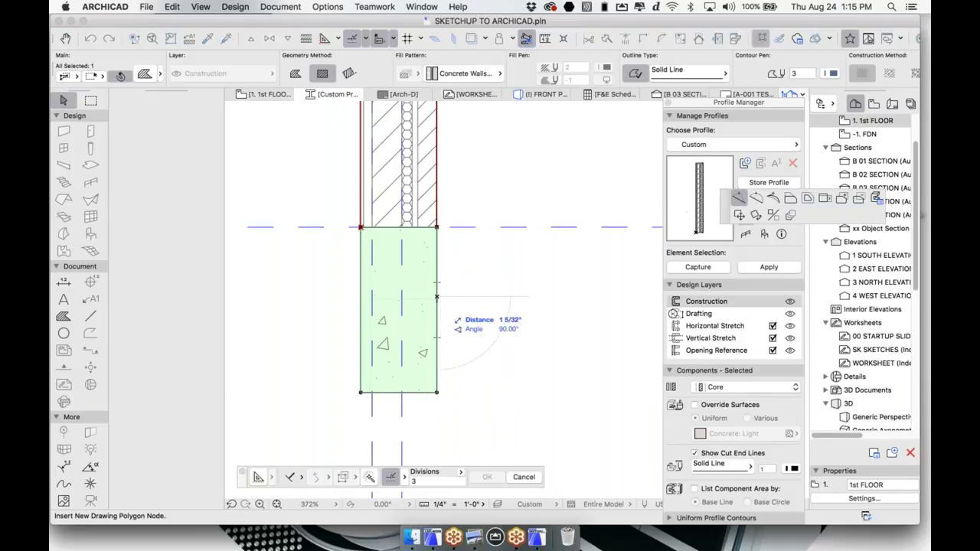
{"action": "left_click", "coordinate": [437, 302]}
{"action": "left_click", "coordinate": [437, 279]}
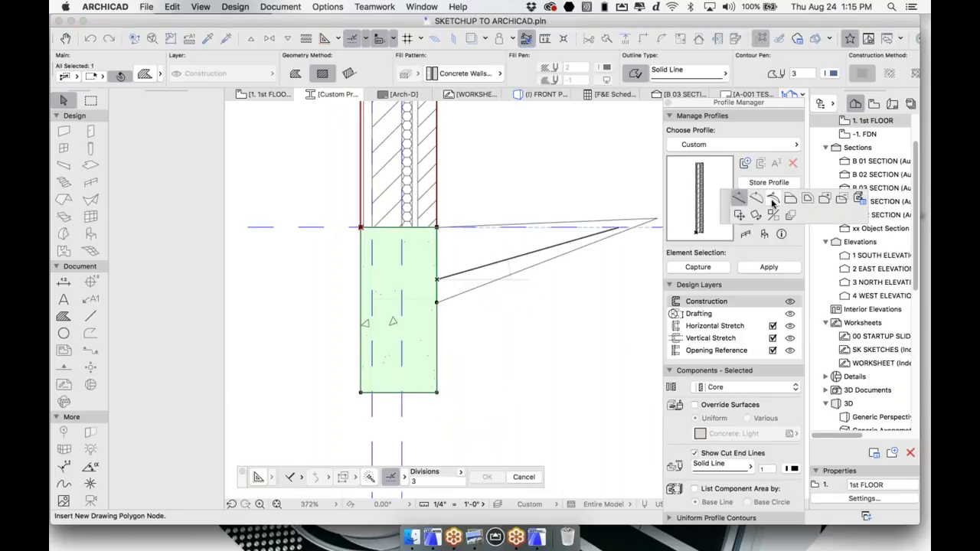
{"action": "left_click", "coordinate": [792, 201]}
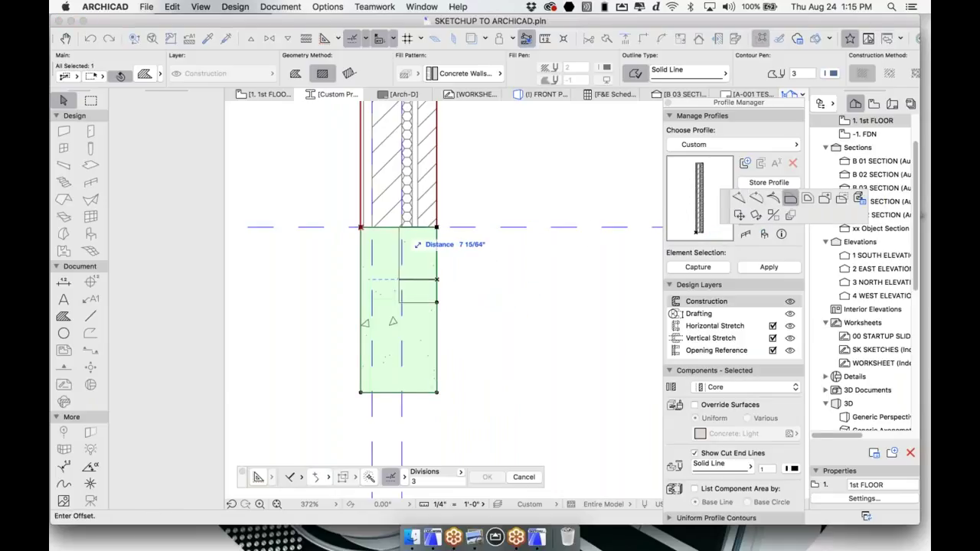
{"action": "left_click", "coordinate": [402, 245]}
Stretch the lower end of the exterior brick skin down to the concrete ledge.
{"action": "scroll", "coordinate": [415, 244], "scroll_direction": "up", "scroll_amount": 3}
{"action": "left_click", "coordinate": [436, 170]}
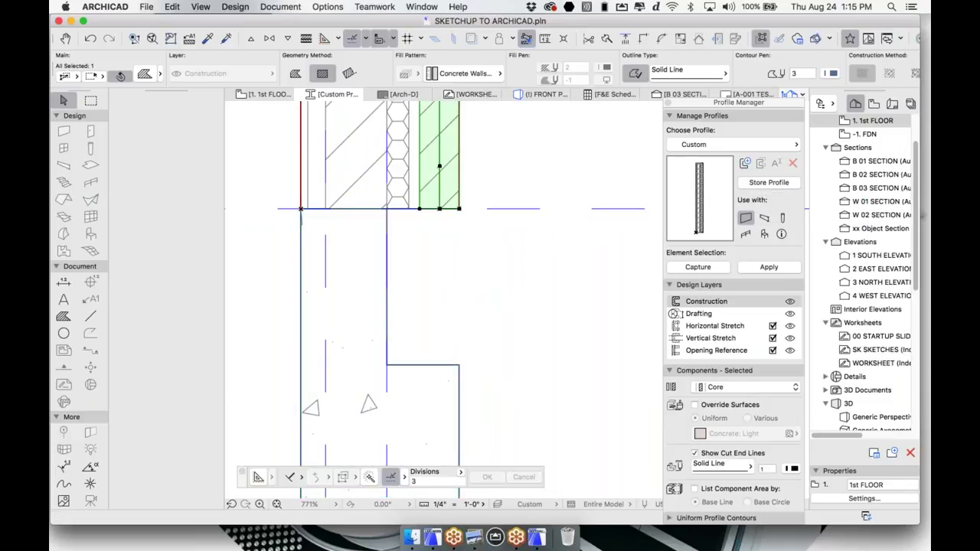
{"action": "left_click", "coordinate": [450, 209]}
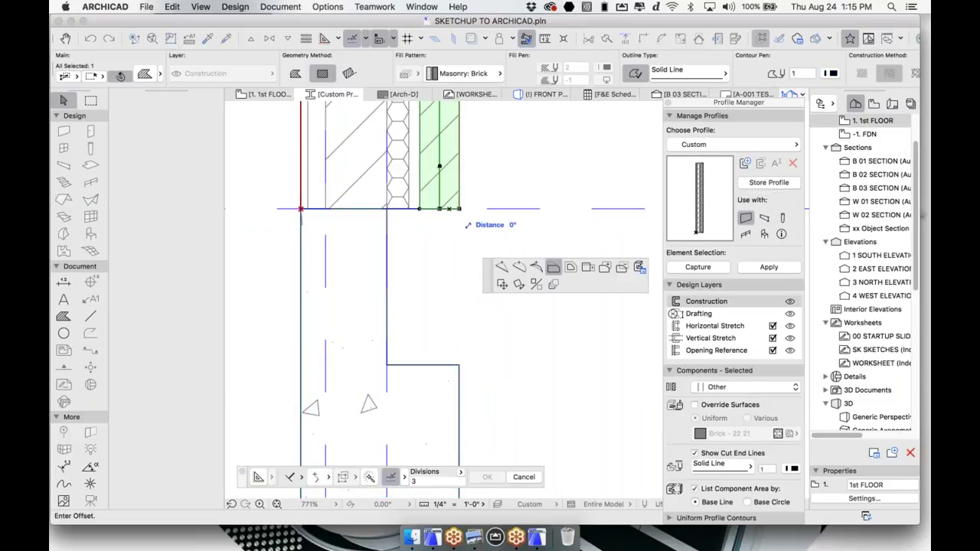
{"action": "left_click", "coordinate": [459, 365]}
Stretch the lower end of the insulation foam board skin partway down into the concrete notch.
{"action": "left_click", "coordinate": [400, 201]}
{"action": "left_click", "coordinate": [398, 209]}
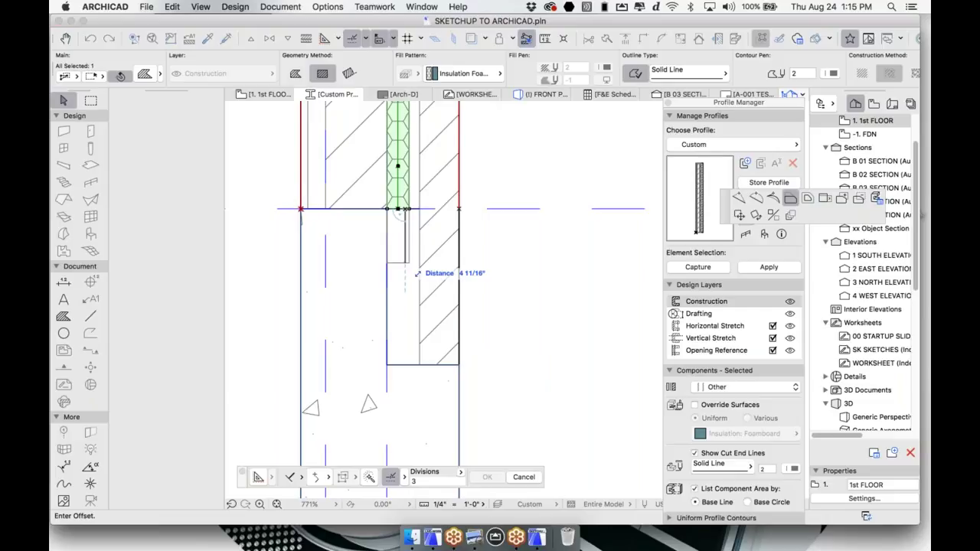
{"action": "left_click", "coordinate": [398, 299]}
{"action": "key", "text": "Escape"}
Stretch the lower end of the Air Space skin down to the concrete brick ledge.
{"action": "left_click", "coordinate": [415, 205]}
{"action": "scroll", "coordinate": [413, 209], "scroll_direction": "up", "scroll_amount": 3}
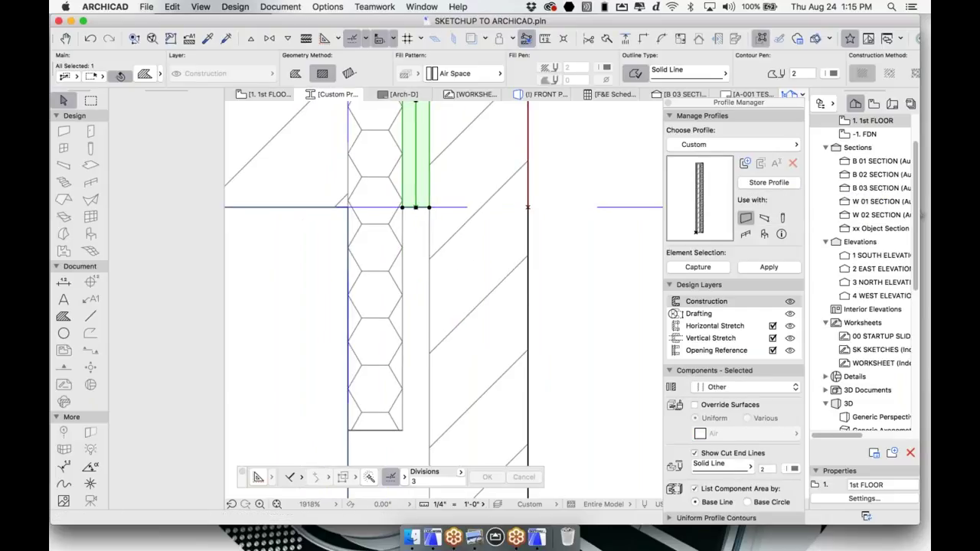
{"action": "left_click", "coordinate": [420, 207]}
{"action": "scroll", "coordinate": [420, 208], "scroll_direction": "down", "scroll_amount": 5}
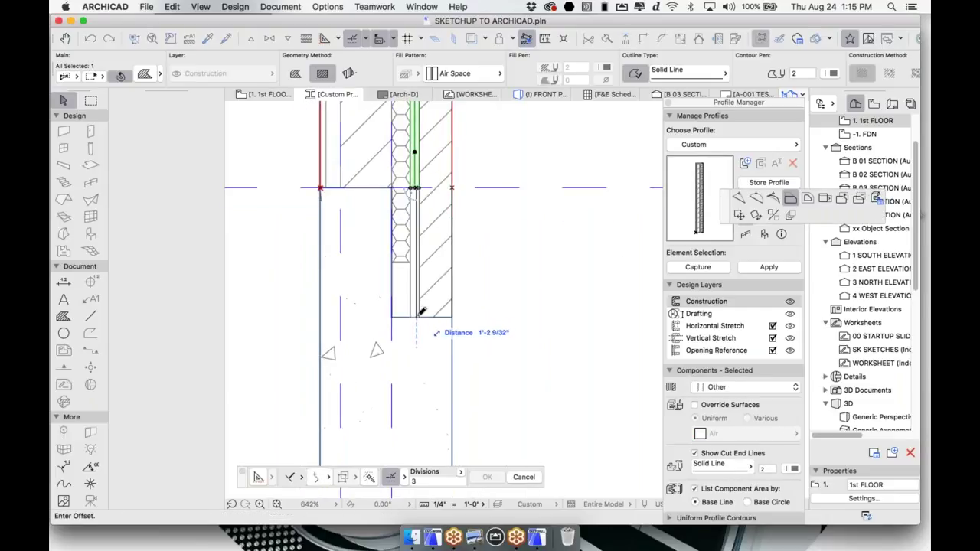
{"action": "left_click", "coordinate": [377, 317]}
Add a node on the air space's inner edge at the insulation's lower end and offset the segment below it to the concrete face.
{"action": "left_click", "coordinate": [412, 275]}
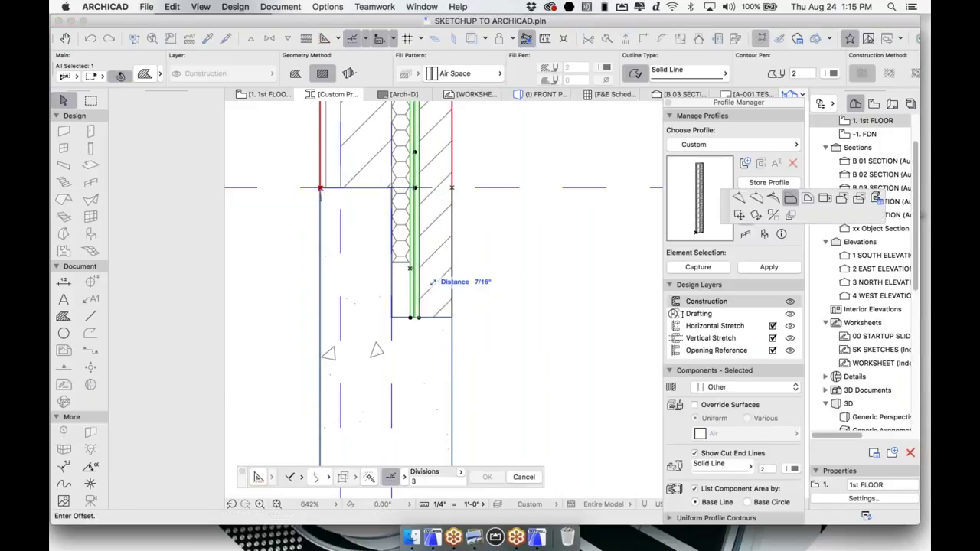
{"action": "left_click", "coordinate": [742, 199]}
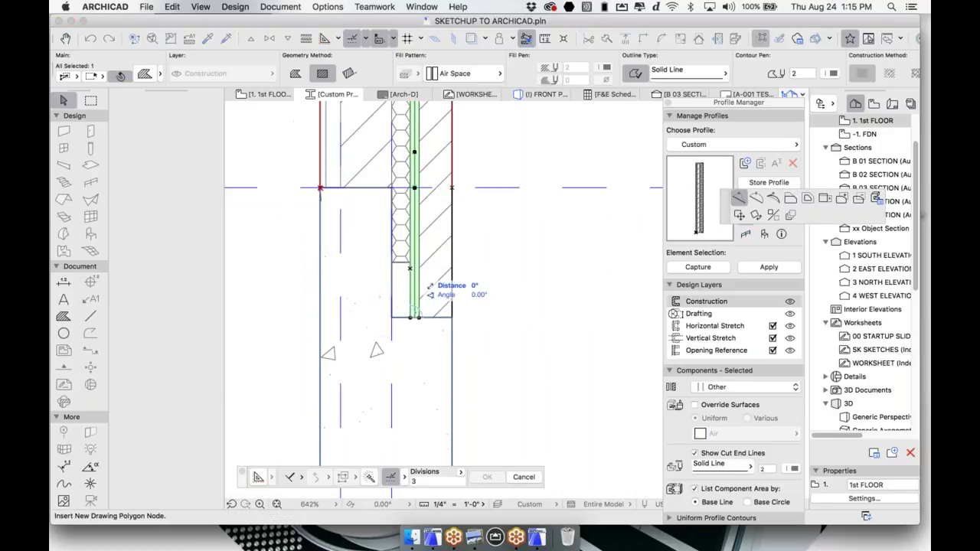
{"action": "left_click", "coordinate": [410, 262]}
{"action": "left_click", "coordinate": [412, 275]}
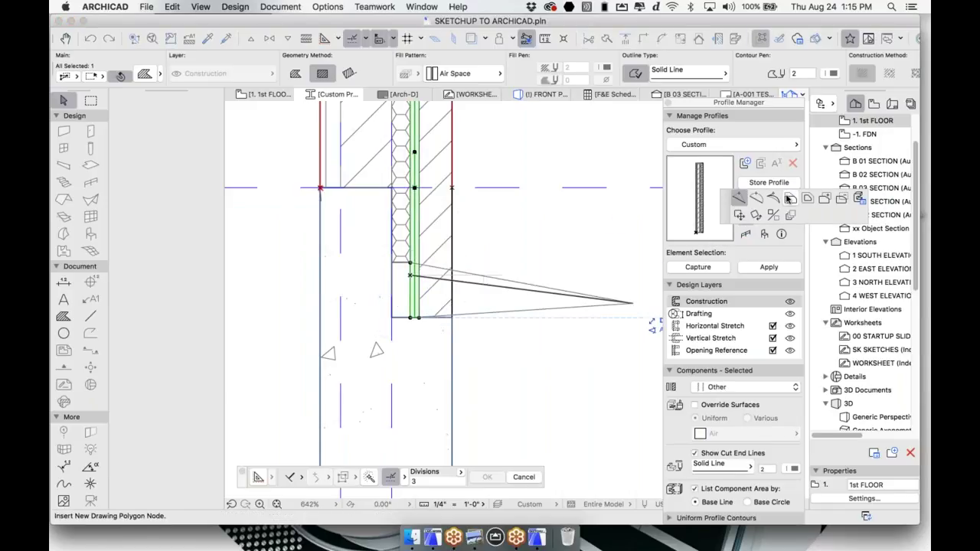
{"action": "left_click", "coordinate": [790, 198]}
{"action": "left_click", "coordinate": [392, 275]}
Draw a rectangular concrete footing fill beneath the foundation wall, projecting past both faces, and apply the profile to the wall.
{"action": "scroll", "coordinate": [404, 303], "scroll_direction": "down", "scroll_amount": 5}
{"action": "middle_click_drag", "start_coordinate": [404, 303], "coordinate": [409, 280]}
{"action": "key", "text": "Escape"}
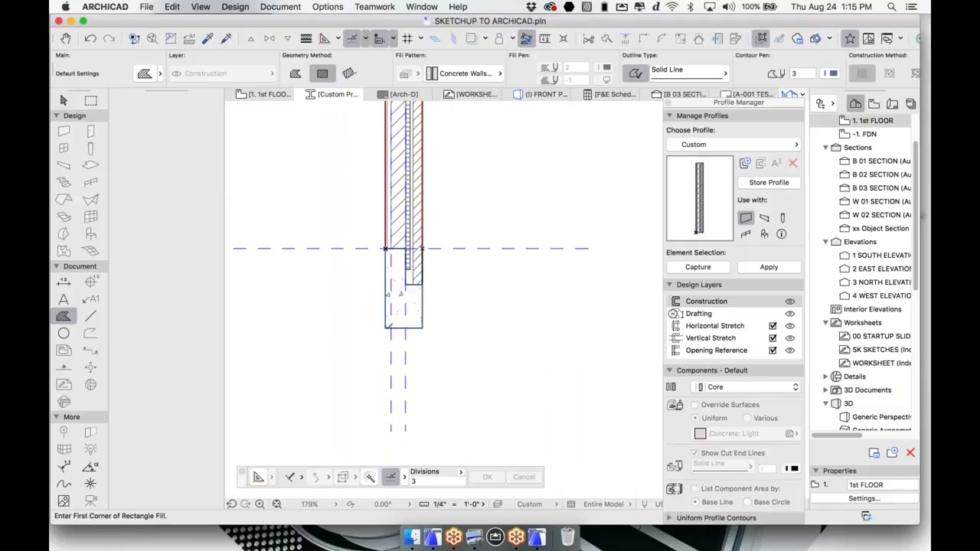
{"action": "left_click", "coordinate": [371, 328]}
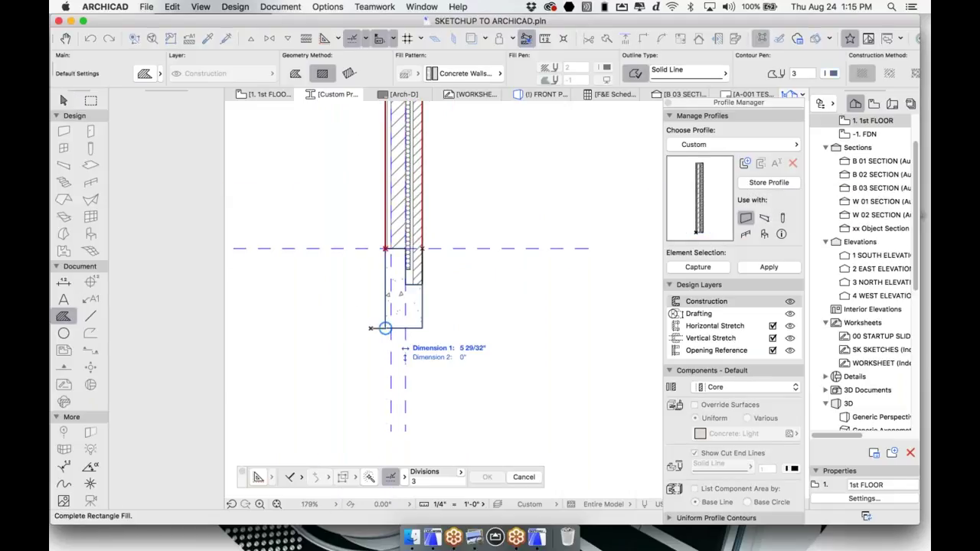
{"action": "left_click", "coordinate": [430, 348]}
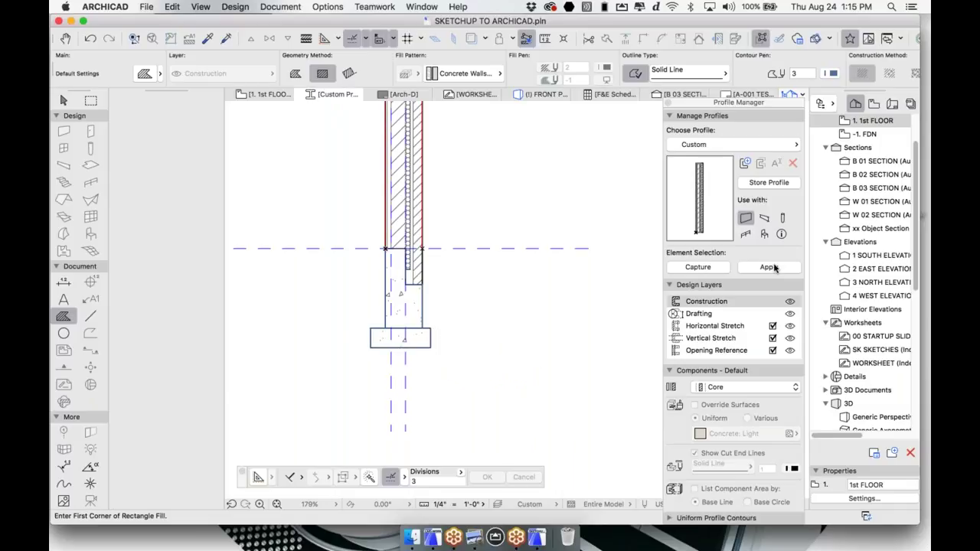
{"action": "left_click", "coordinate": [769, 268]}
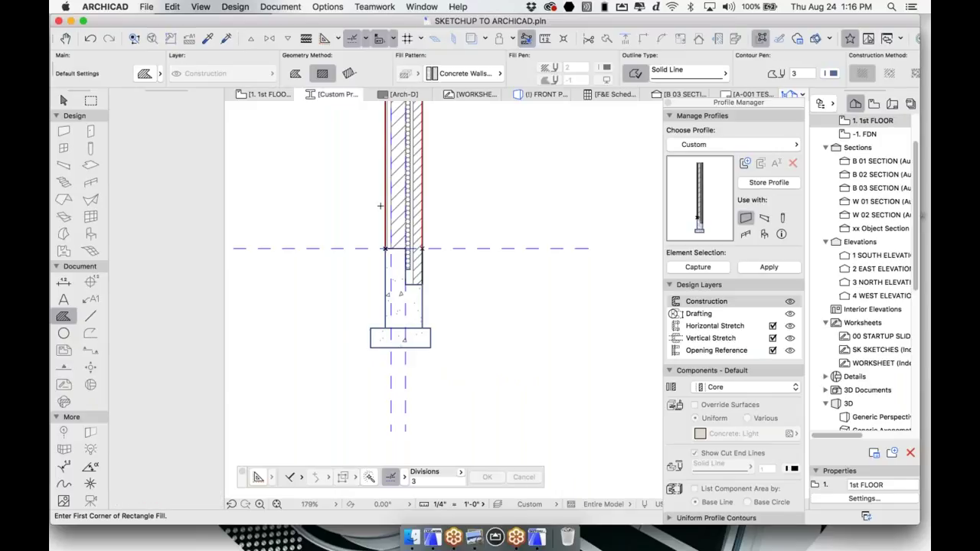
Split the upper wall skins along the horizontal reference line at the top of the concrete and delete the portions above it.
{"action": "key", "text": "Escape"}
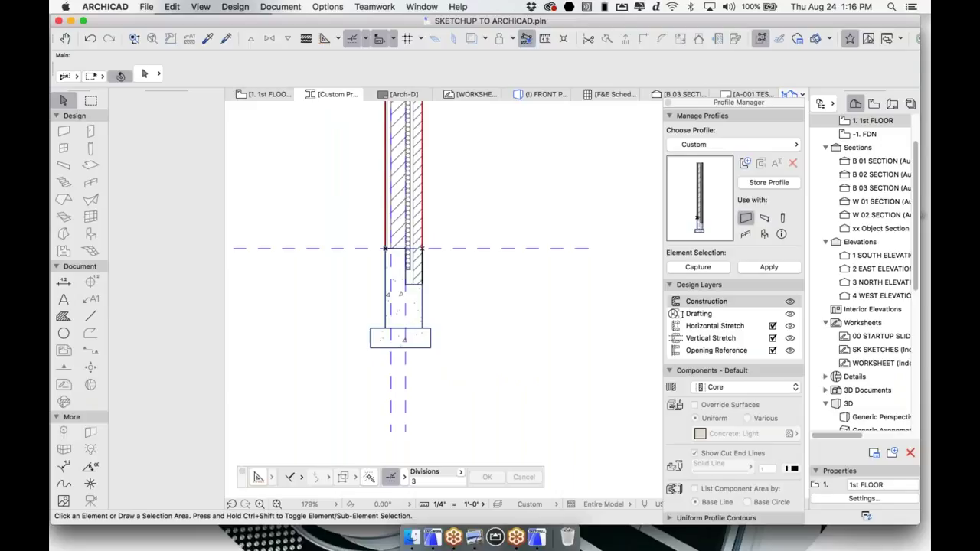
{"action": "left_click_drag", "start_coordinate": [473, 209], "coordinate": [307, 157]}
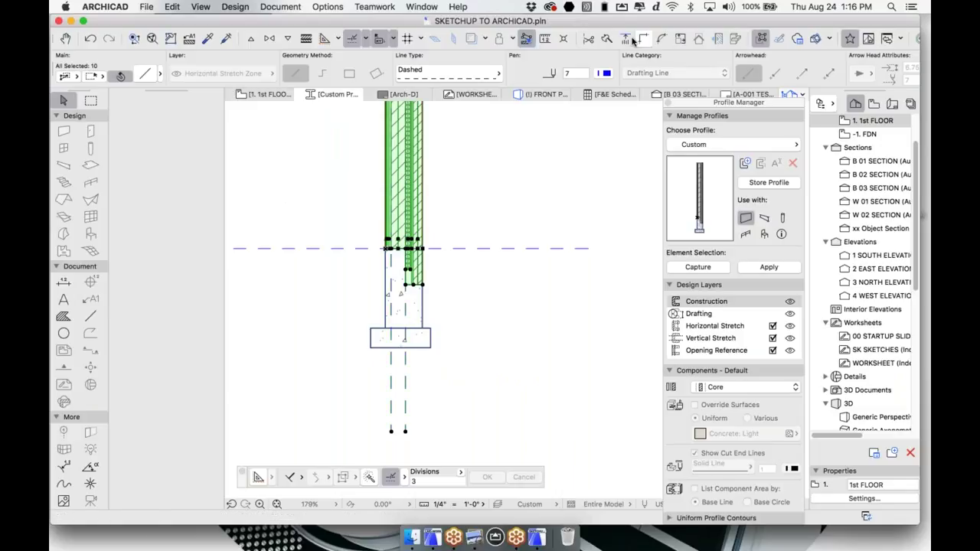
{"action": "left_click", "coordinate": [607, 40]}
{"action": "left_click", "coordinate": [405, 270]}
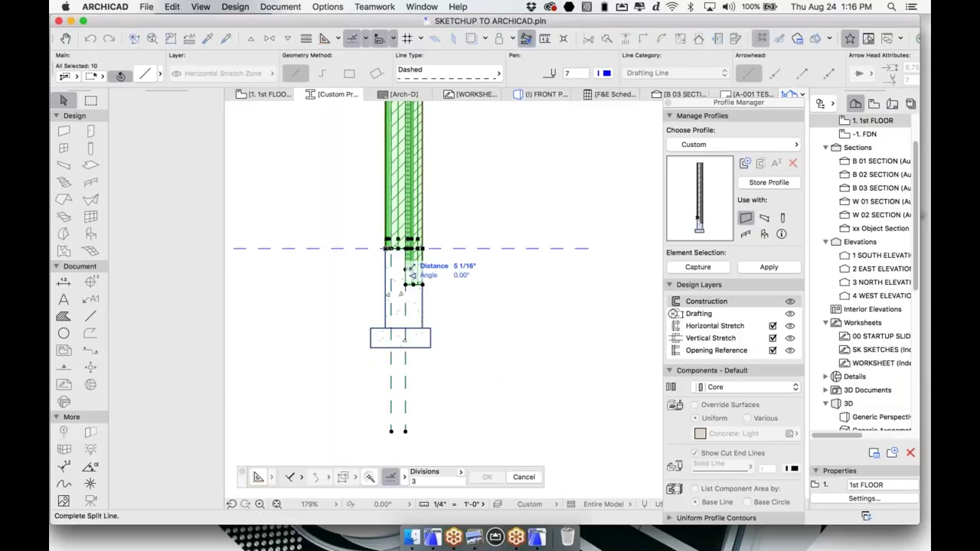
{"action": "left_click", "coordinate": [490, 248]}
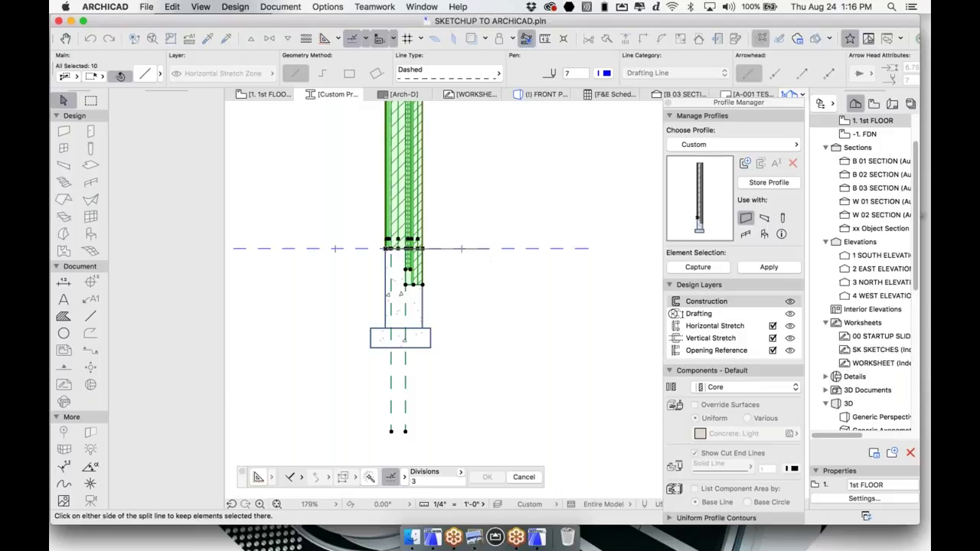
{"action": "left_click", "coordinate": [491, 158]}
{"action": "key", "text": "Delete"}
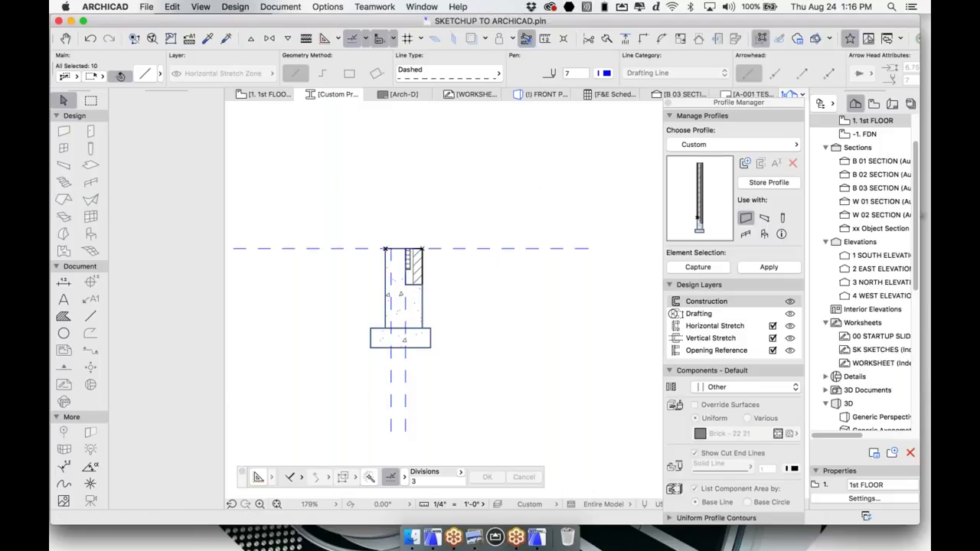
Store the remaining foundation section as a new profile named FDN.
{"action": "left_click", "coordinate": [772, 184]}
{"action": "type", "text": "FDN"}
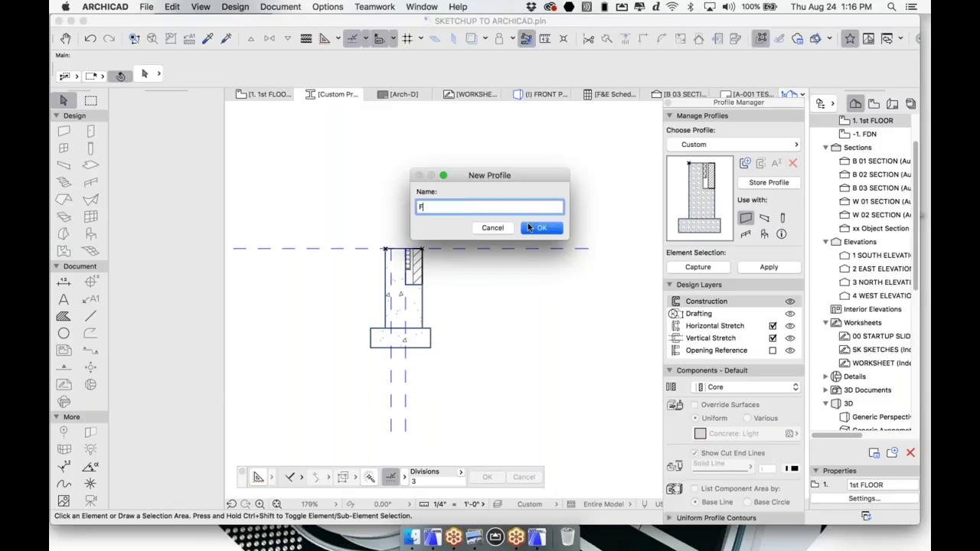
{"action": "left_click", "coordinate": [528, 228]}
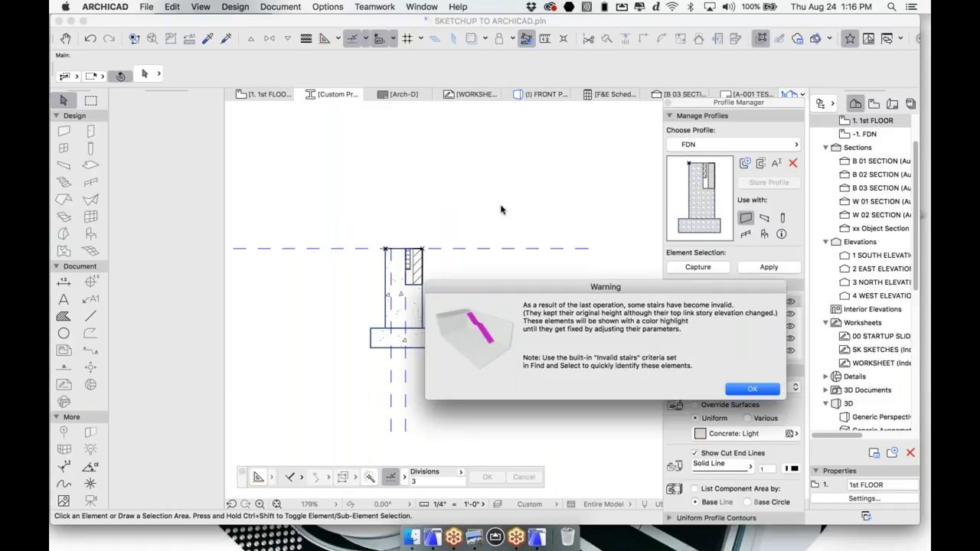
{"action": "left_click", "coordinate": [751, 389]}
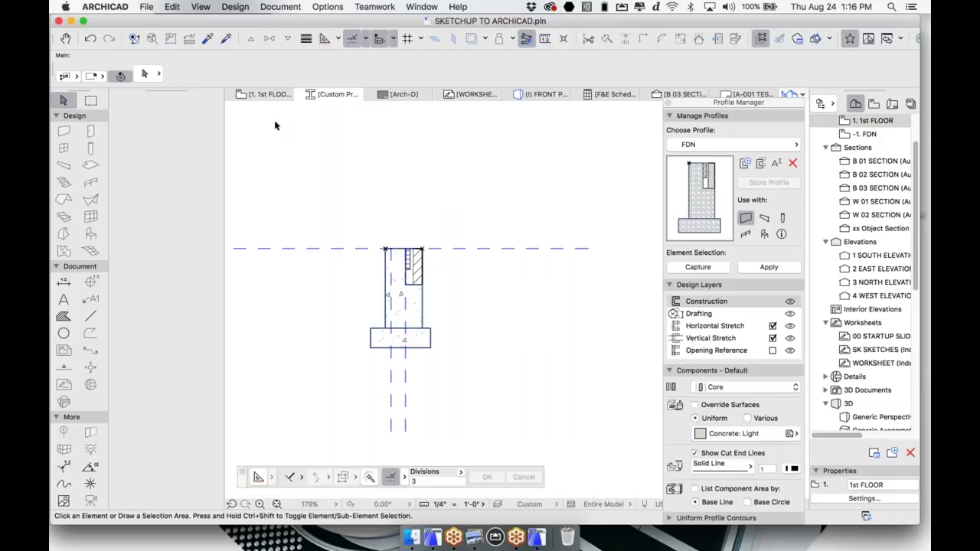
Show only the 1st floor wall in 3D, examine its brick ledge and footing, and look through the stored profiles.
{"action": "left_click", "coordinate": [269, 94]}
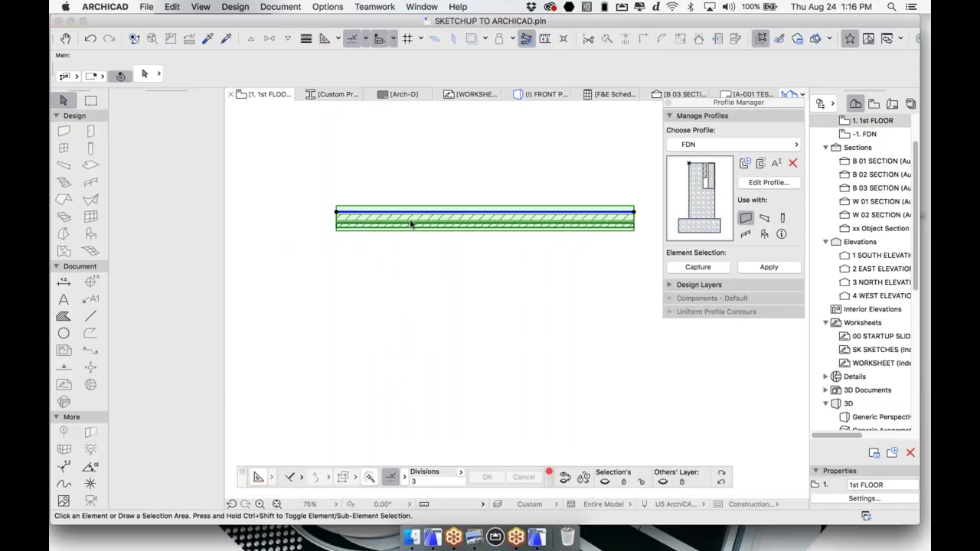
{"action": "right_click", "coordinate": [450, 222]}
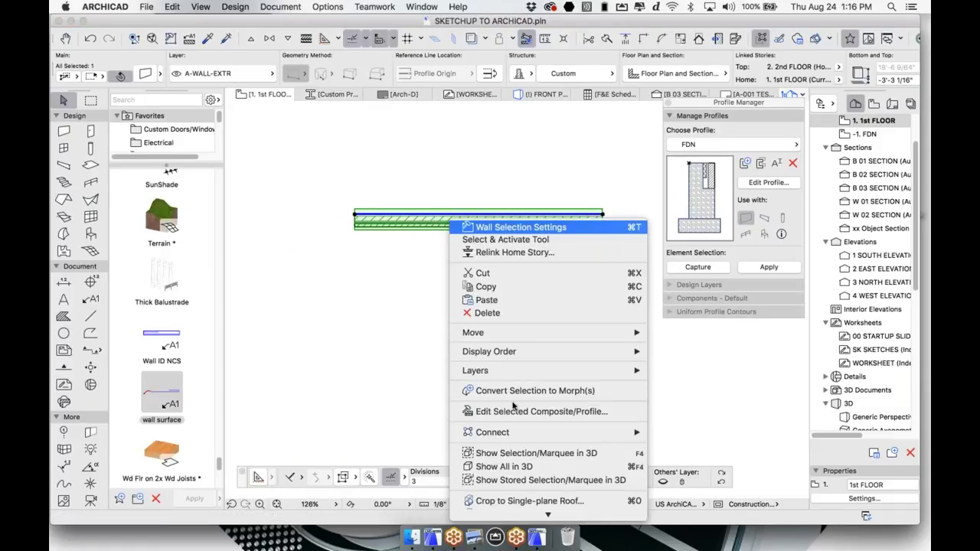
{"action": "left_click", "coordinate": [540, 454]}
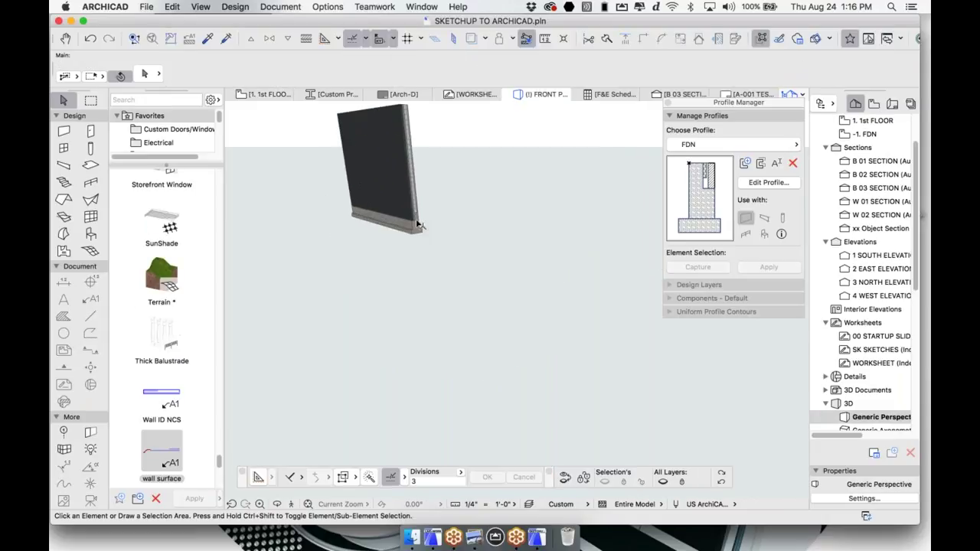
{"action": "scroll", "coordinate": [418, 224], "scroll_direction": "up", "scroll_amount": 10}
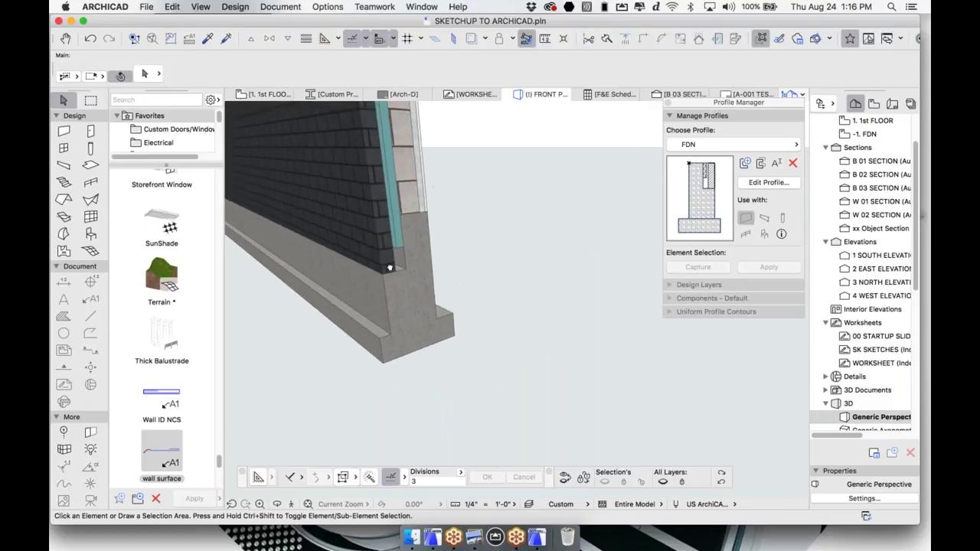
{"action": "left_click", "coordinate": [763, 145]}
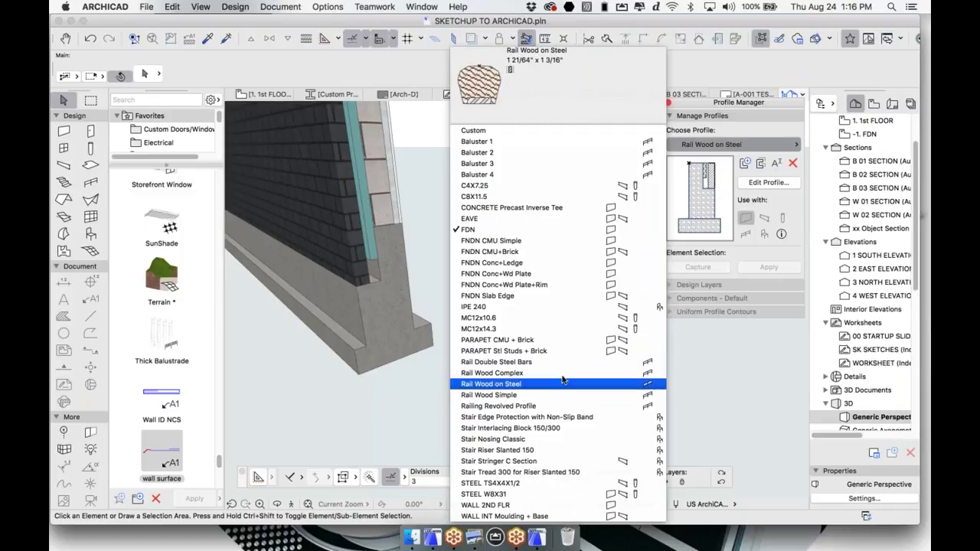
{"action": "left_click", "coordinate": [490, 229]}
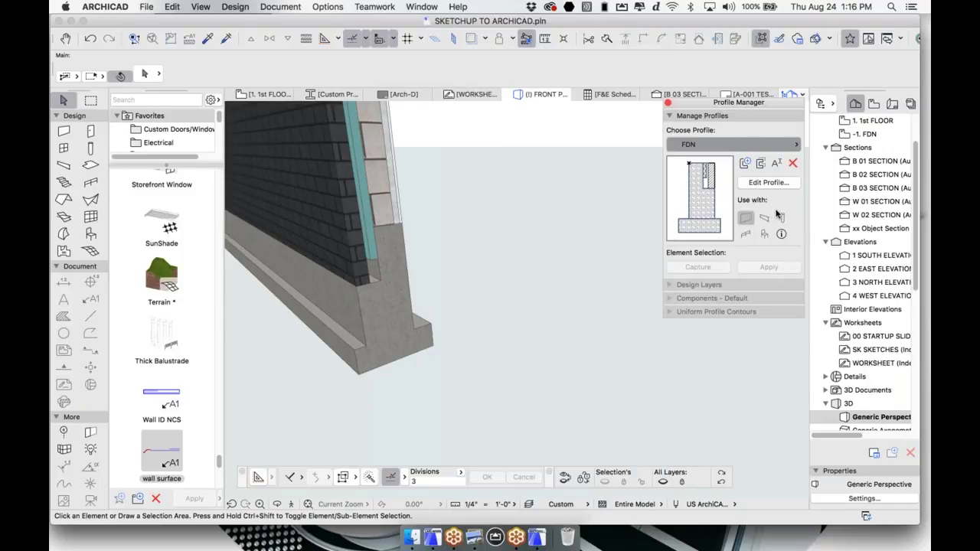
Open the 00 THANK YOU view from the INTRO SLIDES folder and close the Profile Manager.
{"action": "left_click", "coordinate": [873, 105]}
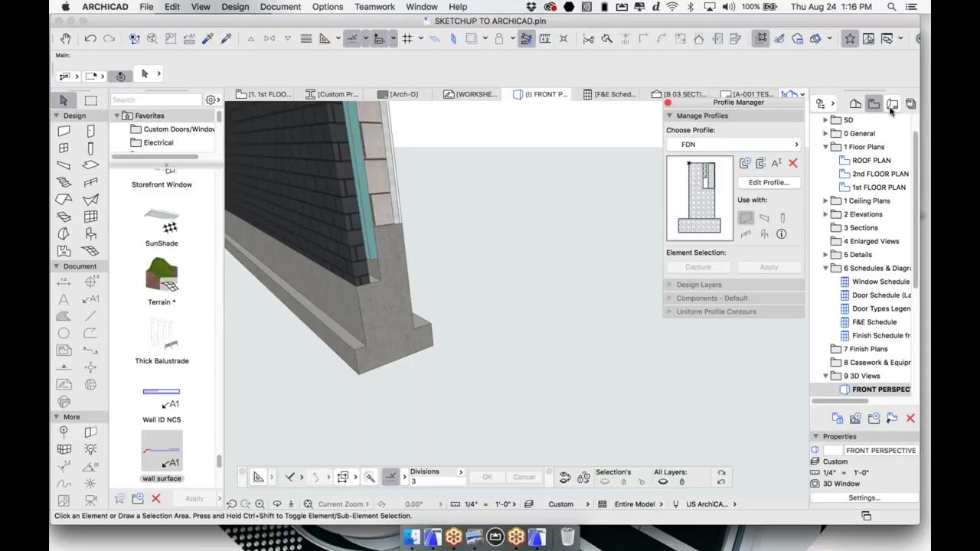
{"action": "left_click", "coordinate": [892, 105]}
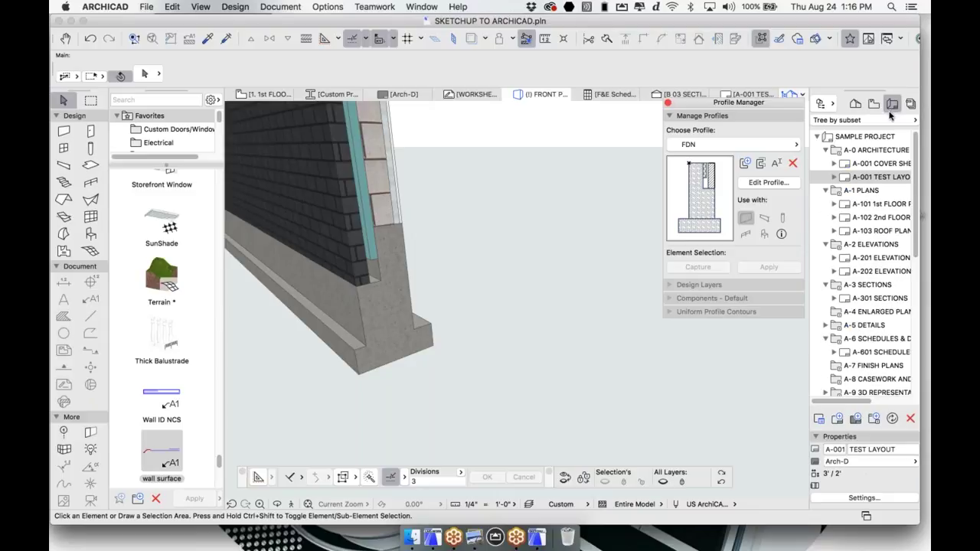
{"action": "left_click", "coordinate": [875, 105]}
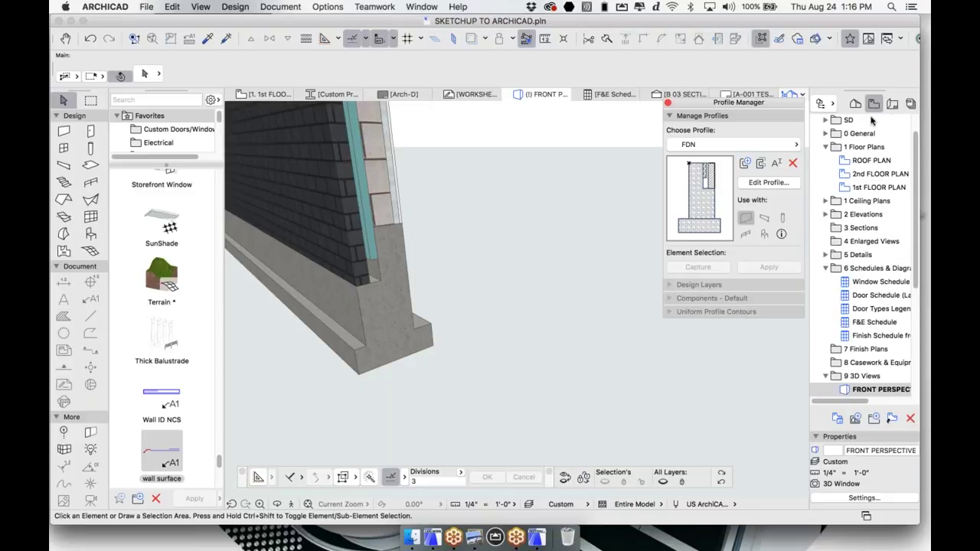
{"action": "scroll", "coordinate": [867, 159], "scroll_direction": "up", "scroll_amount": 2}
{"action": "left_click", "coordinate": [826, 135]}
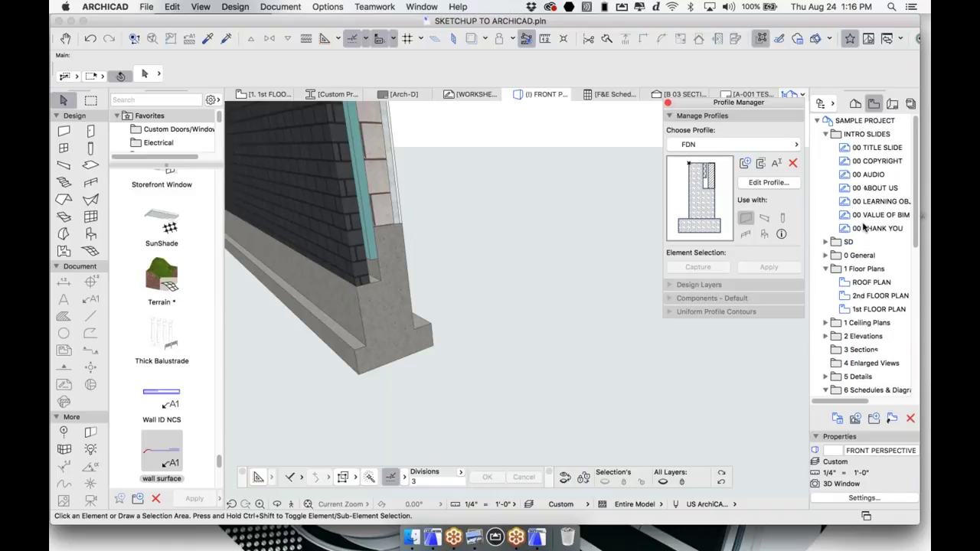
{"action": "left_click", "coordinate": [876, 217]}
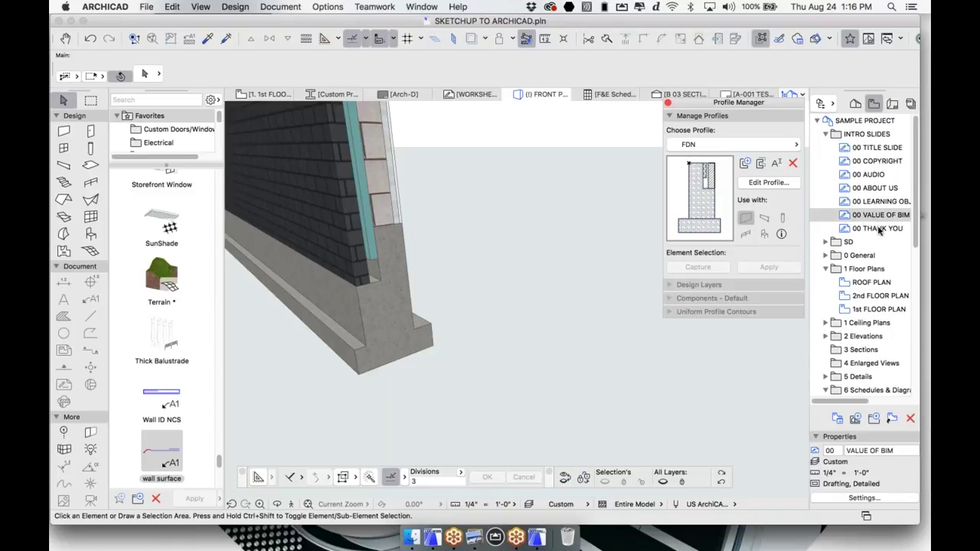
{"action": "double_click", "coordinate": [879, 229]}
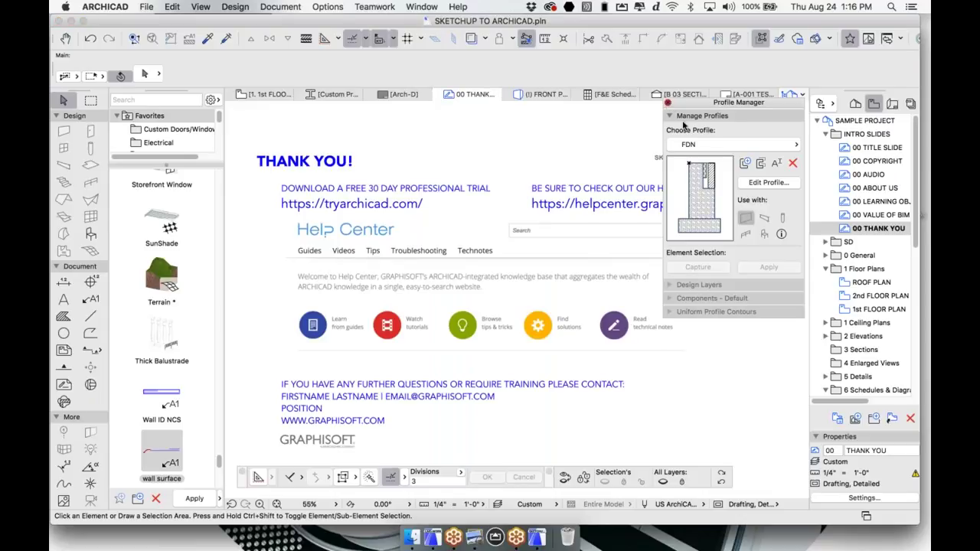
{"action": "left_click", "coordinate": [668, 102]}
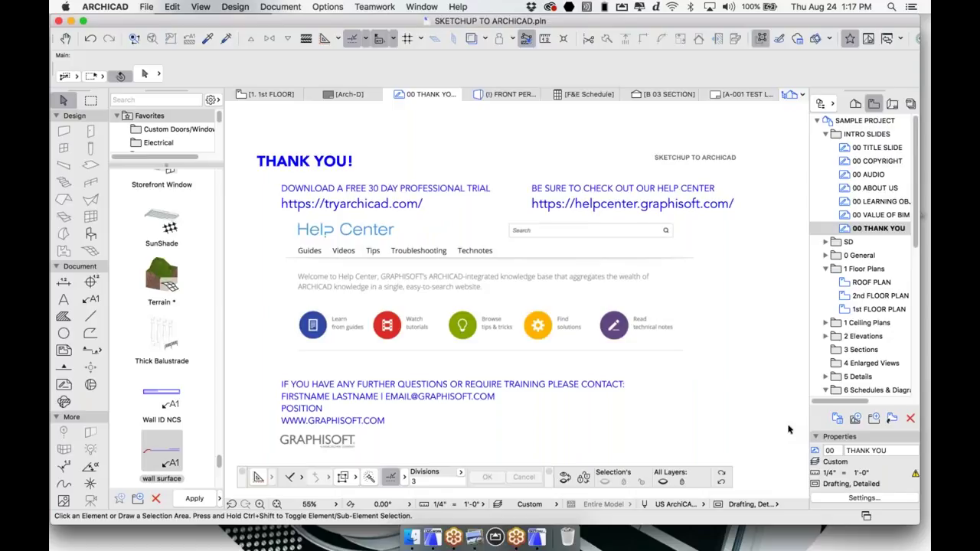
{"action": "left_click", "coordinate": [924, 354]}
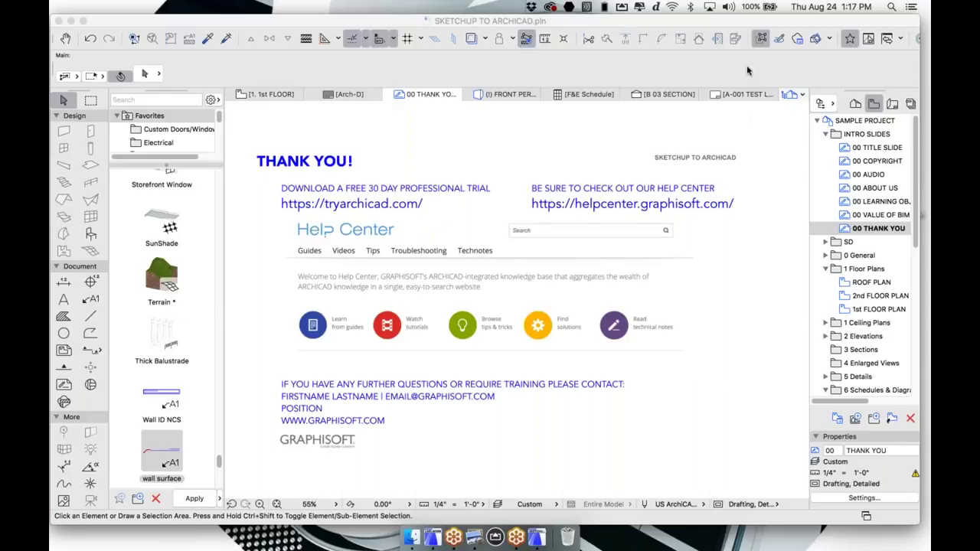